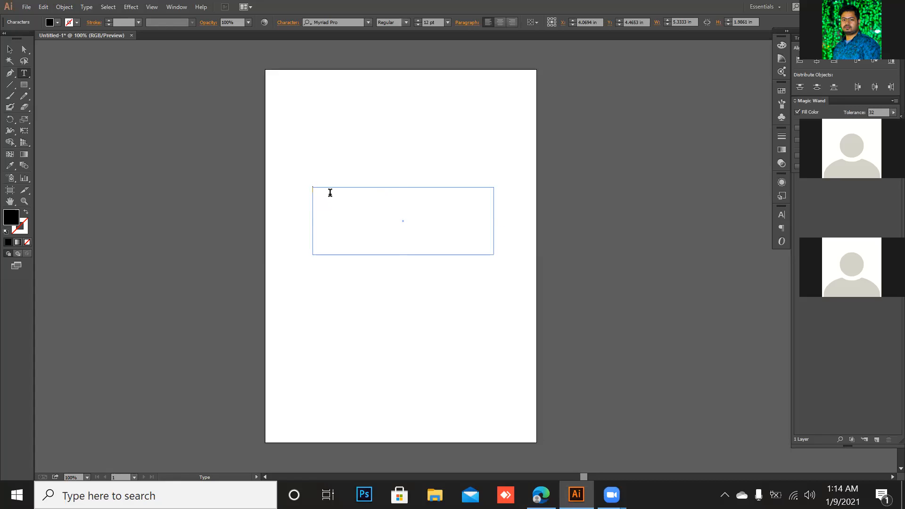
# - Enter "Gerbig Ecourse Academy" in the empty text frame and set the whole text to 36 pt
pyautogui.press('ctrl')
pyautogui.write('Gerbig Ecourse Academy')
pyautogui.hotkey('ctrl', 'a')
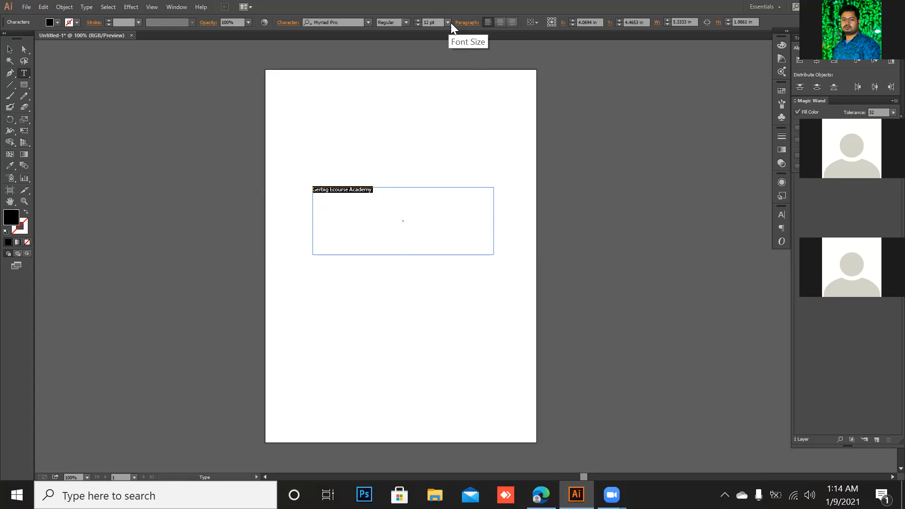
pyautogui.click(449, 22)
pyautogui.click(458, 139)
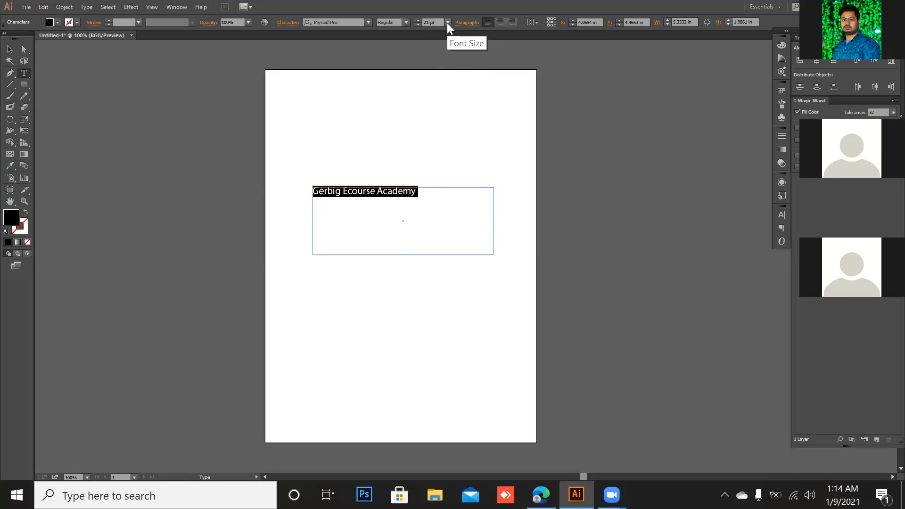
pyautogui.click(448, 22)
pyautogui.click(447, 161)
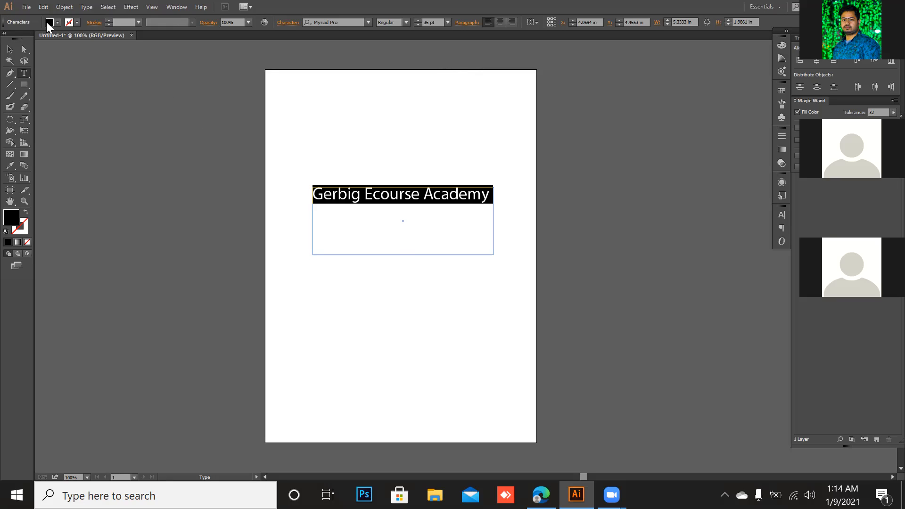
# - Resize the text frame to about 4.66 × 1.74 in and move it to the upper-right area of the artboard
pyautogui.click(10, 49)
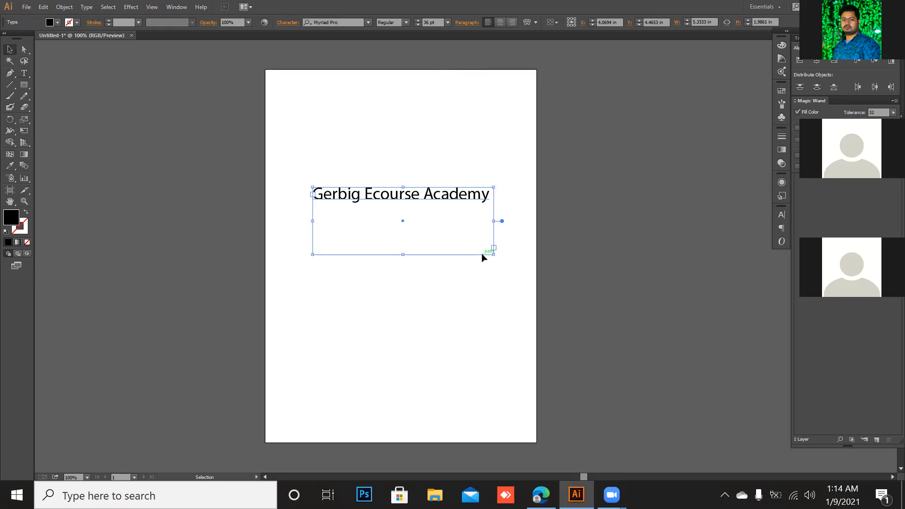
pyautogui.moveTo(494, 255); pyautogui.dragTo(517, 249)
pyautogui.moveTo(446, 215)
pyautogui.mouseDown()
pyautogui.moveTo(436, 115)
pyautogui.moveTo(445, 179)
pyautogui.moveTo(431, 206)
pyautogui.mouseUp()
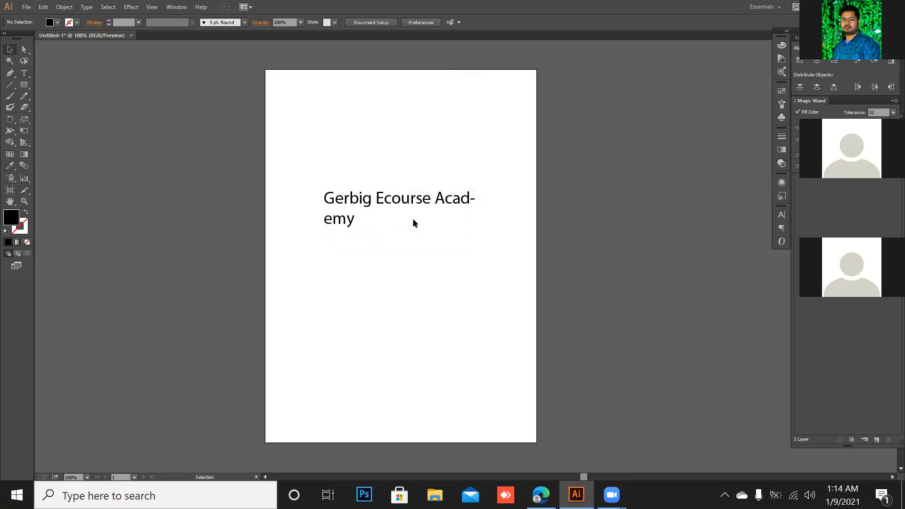
pyautogui.moveTo(338, 142); pyautogui.dragTo(471, 275)
pyautogui.moveTo(406, 201); pyautogui.dragTo(447, 114)
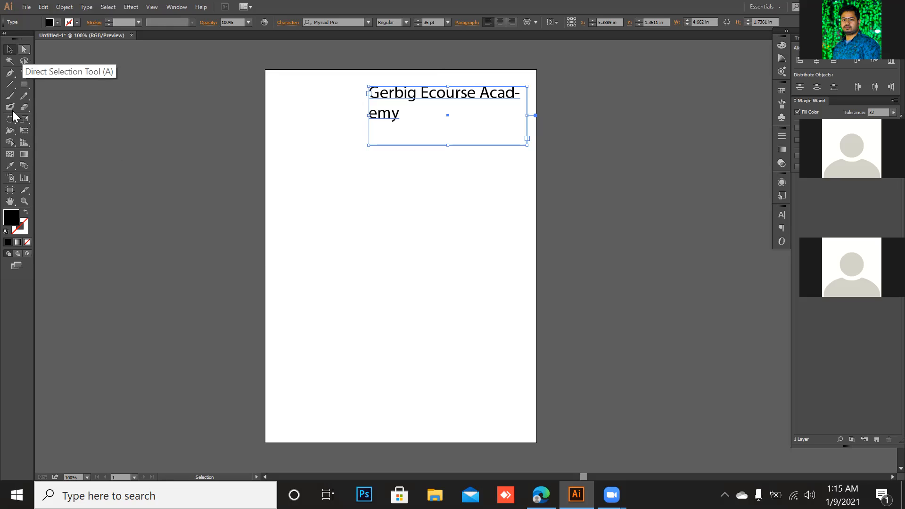
# - Browse the available font families and their samples for the title text
pyautogui.press('t')
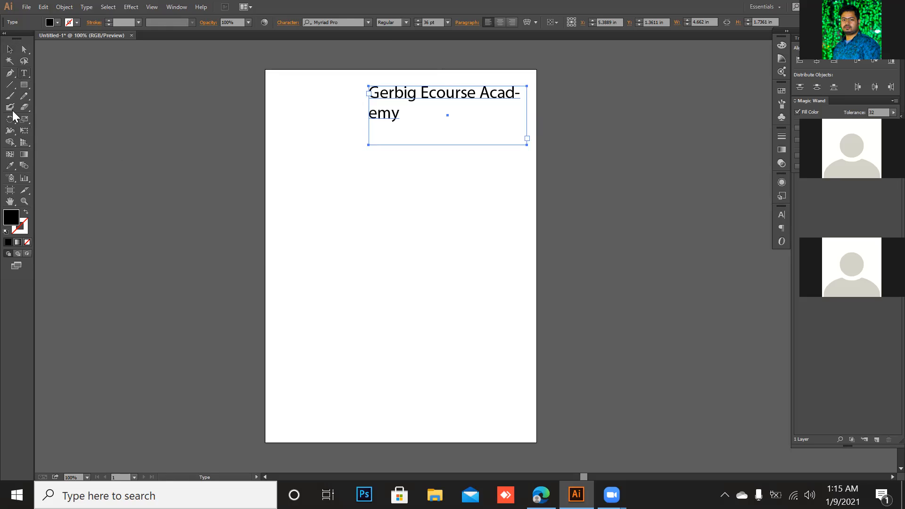
pyautogui.click(368, 22)
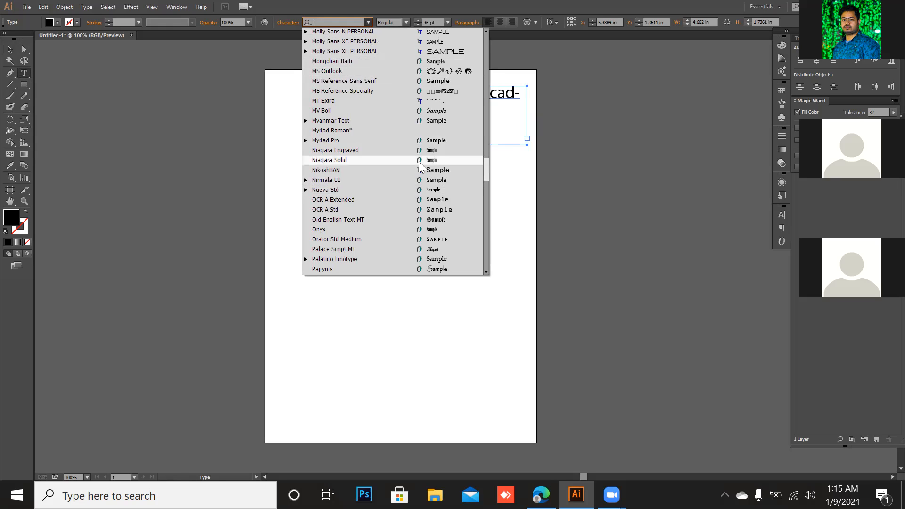
pyautogui.scroll(-1, 417, 187)
pyautogui.scroll(-2, 419, 226)
pyautogui.scroll(-4, 419, 225)
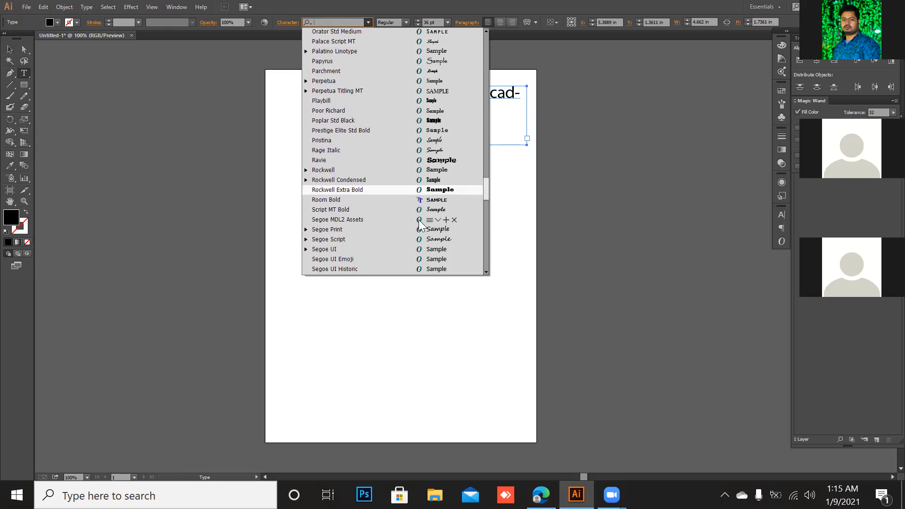
pyautogui.scroll(-3, 419, 220)
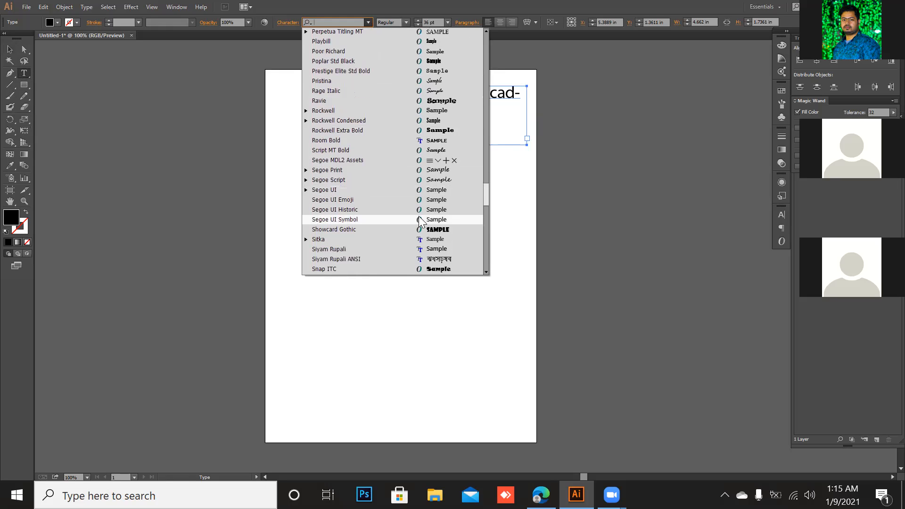
pyautogui.scroll(-6, 419, 216)
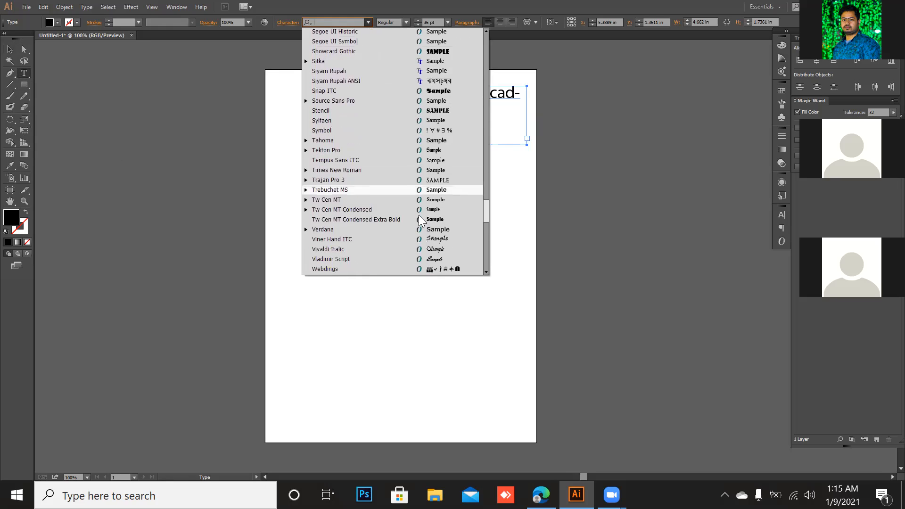
pyautogui.scroll(-1, 419, 215)
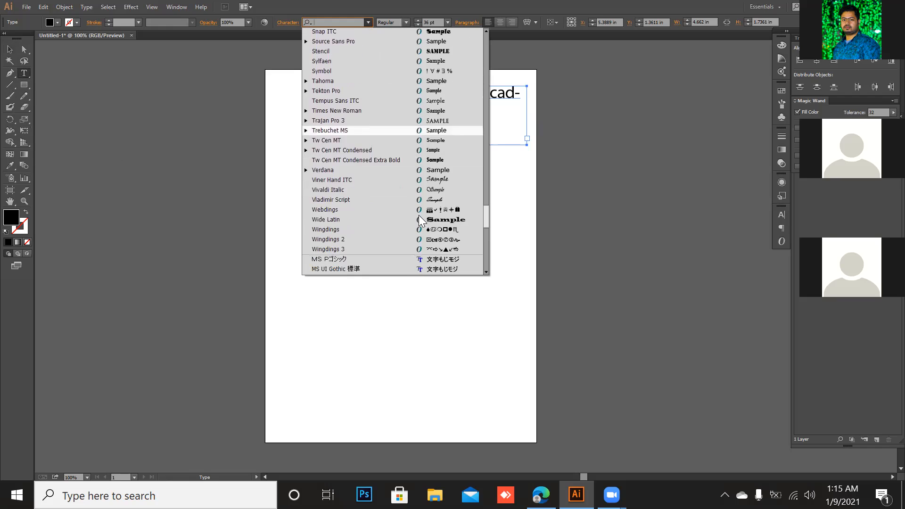
pyautogui.click(8, 50)
# - Draw a curved path rising to the right from the artboard's left side with the Pen tool, and remove its fill
pyautogui.click(10, 73)
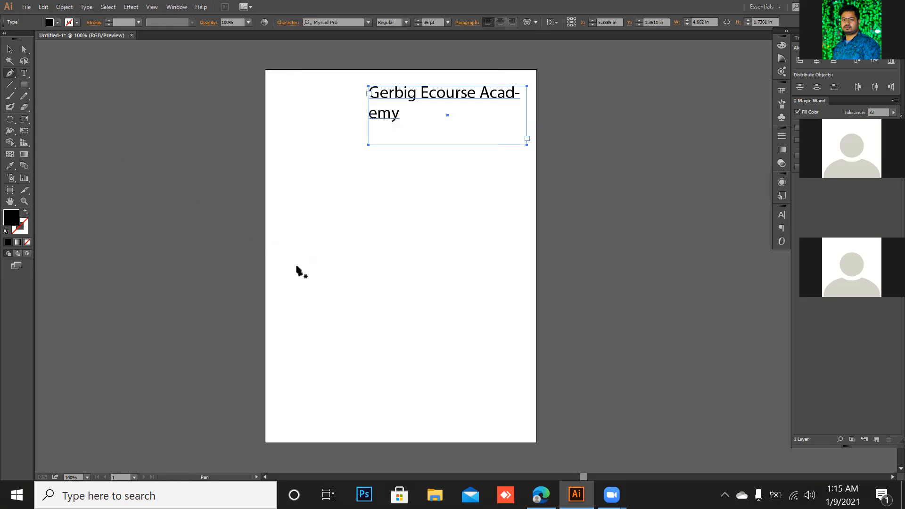
pyautogui.moveTo(293, 267); pyautogui.dragTo(311, 250)
pyautogui.moveTo(311, 251); pyautogui.dragTo(312, 251)
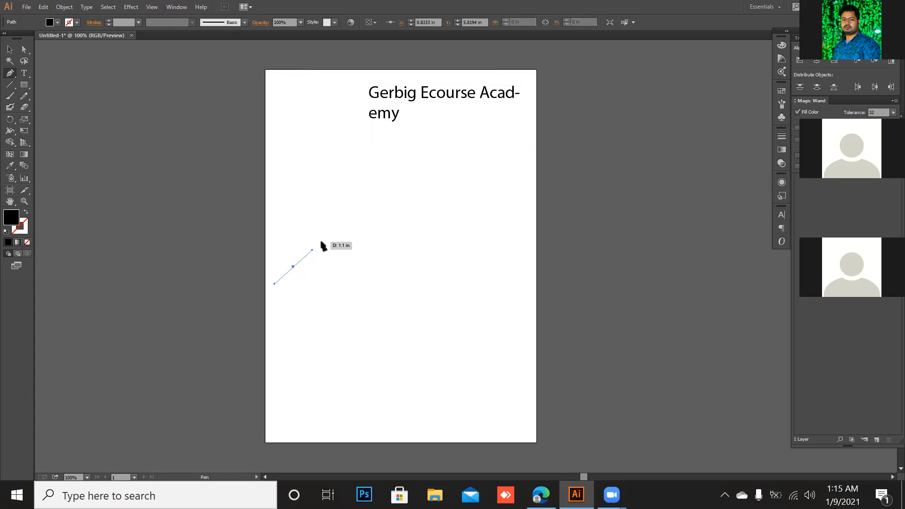
pyautogui.click(324, 240)
pyautogui.moveTo(333, 228); pyautogui.dragTo(339, 203)
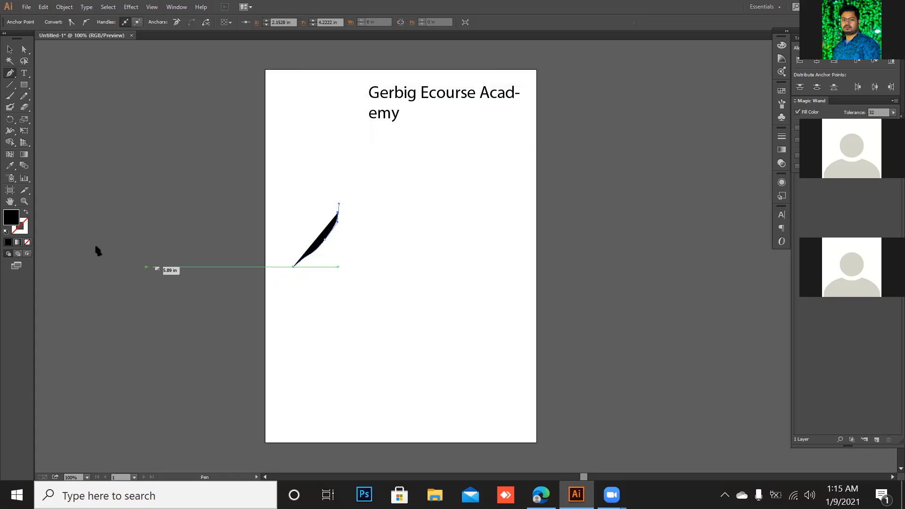
pyautogui.click(27, 242)
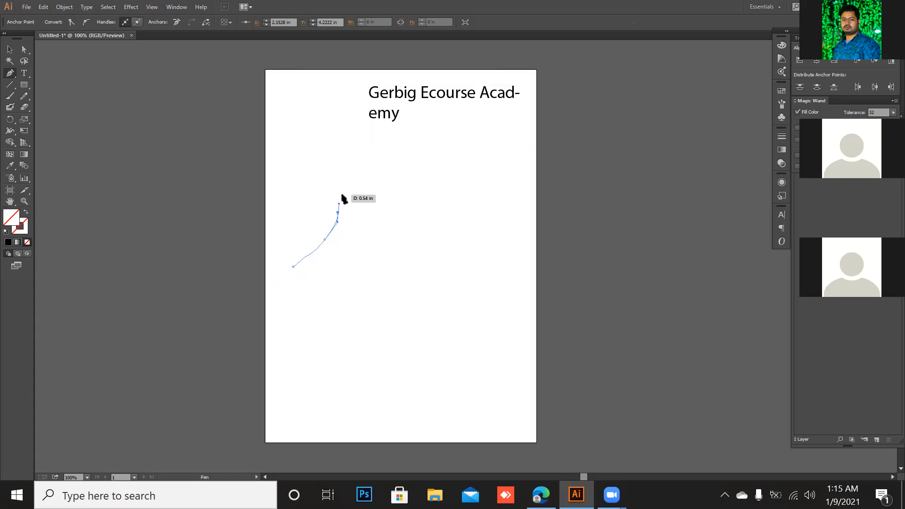
# - Extend the curve upward into a rightward bend and back down alongside itself, undoing misplaced anchor points
pyautogui.moveTo(340, 196)
pyautogui.mouseDown()
pyautogui.moveTo(339, 180)
pyautogui.moveTo(362, 206)
pyautogui.moveTo(350, 214)
pyautogui.moveTo(340, 178)
pyautogui.moveTo(354, 166)
pyautogui.moveTo(342, 229)
pyautogui.moveTo(352, 178)
pyautogui.moveTo(341, 205)
pyautogui.mouseUp()
pyautogui.hotkey('ctrl', 'z')
pyautogui.hotkey('ctrl', 'z')
pyautogui.hotkey('ctrl', 'z')
pyautogui.moveTo(345, 208); pyautogui.dragTo(327, 249)
pyautogui.press('ctrl')
pyautogui.hotkey('ctrl', 'z')
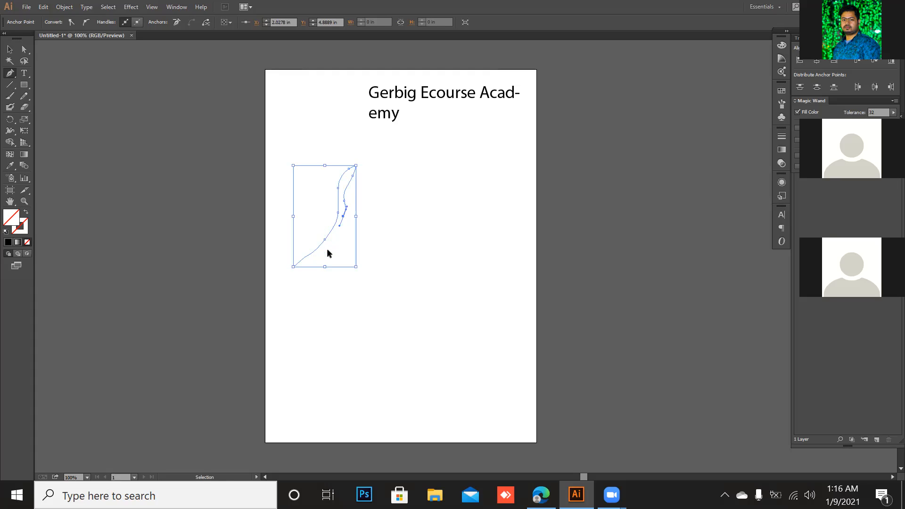
pyautogui.hotkey('ctrl', 'z')
pyautogui.moveTo(345, 219); pyautogui.dragTo(313, 277)
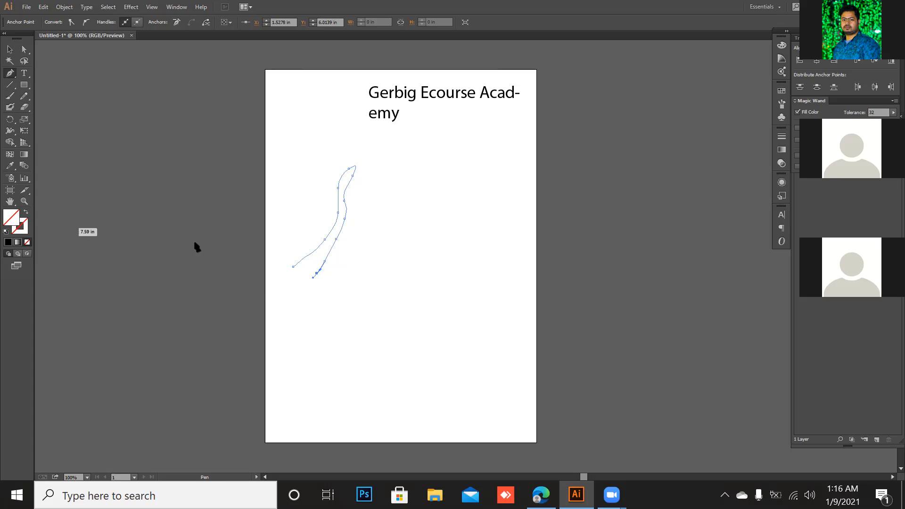
# - Undo the path's returning side back to the upper bend and extend the curve's end up and to the right
pyautogui.hotkey('ctrl', 'z')
pyautogui.hotkey('ctrl', 'z')
pyautogui.hotkey('ctrl', 'z')
pyautogui.hotkey('ctrl', 'z')
pyautogui.hotkey('ctrl', 'z')
pyautogui.hotkey('ctrl', 'z')
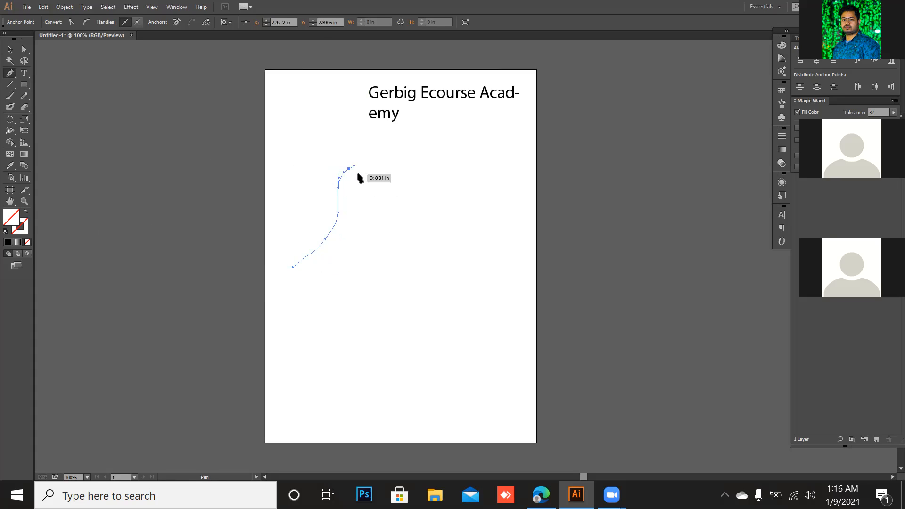
pyautogui.click(363, 159)
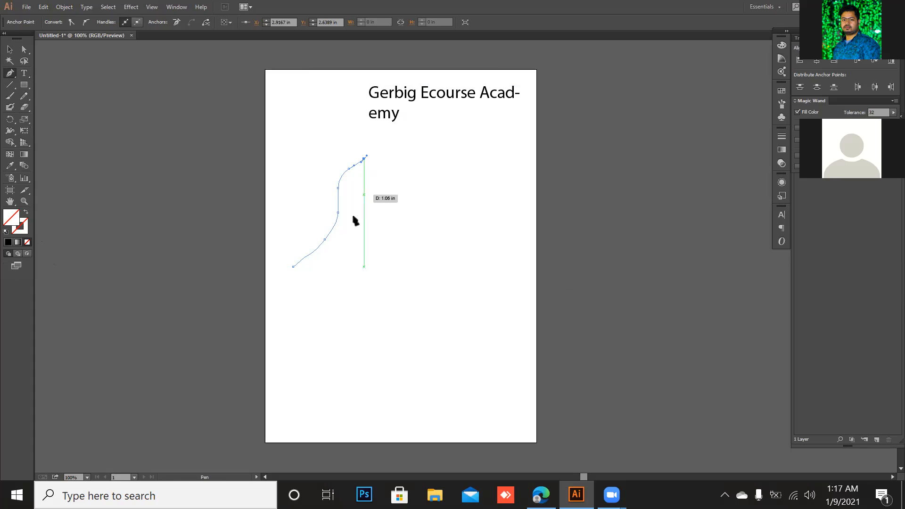
# - Give the S-shaped curve a solid black stroke
pyautogui.click(325, 242)
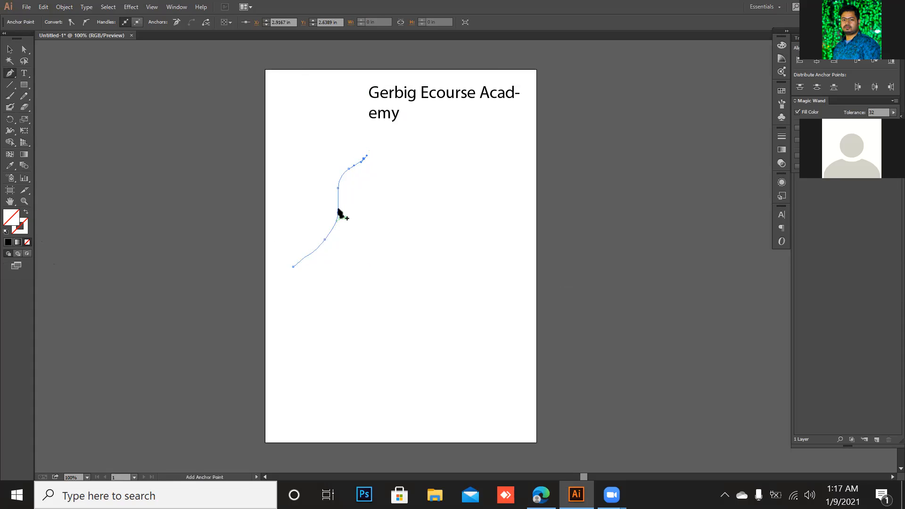
pyautogui.click(25, 229)
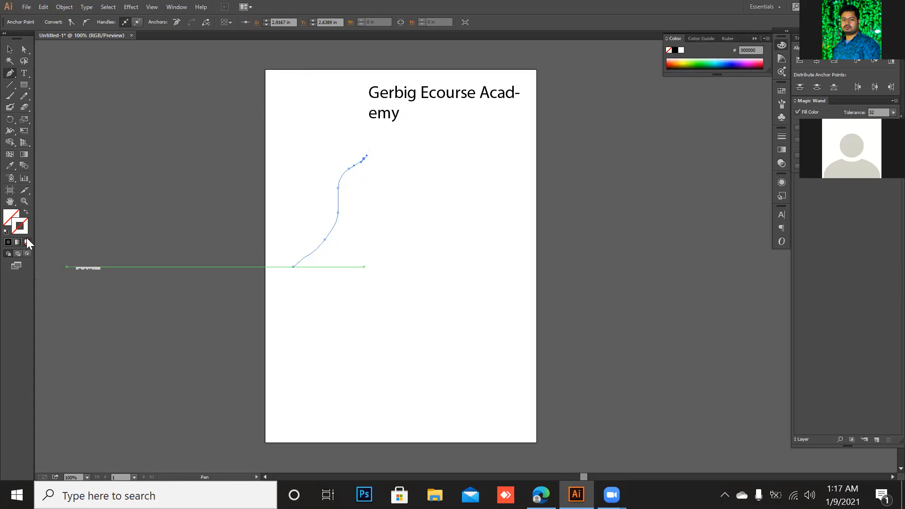
pyautogui.click(7, 243)
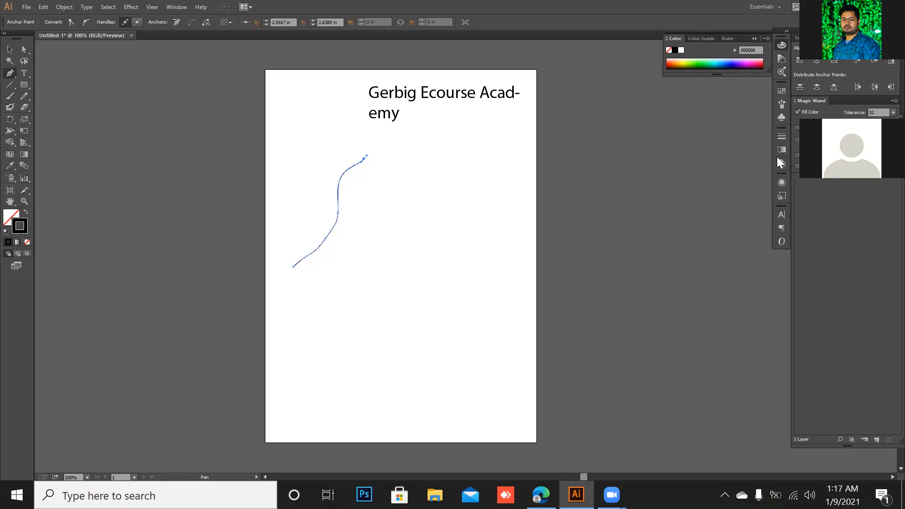
# - Set the S-shaped curve's stroke weight to 6 pt
pyautogui.click(782, 137)
pyautogui.click(720, 141)
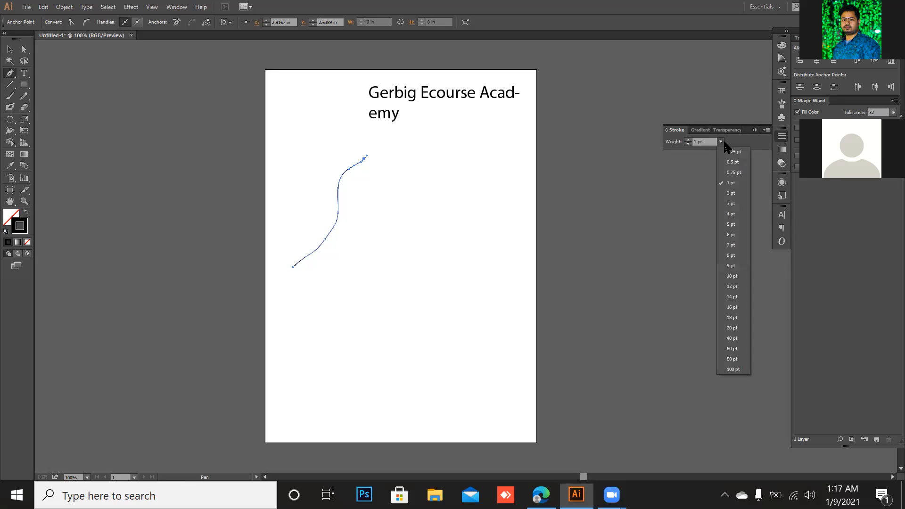
pyautogui.click(730, 184)
pyautogui.click(721, 141)
pyautogui.click(728, 226)
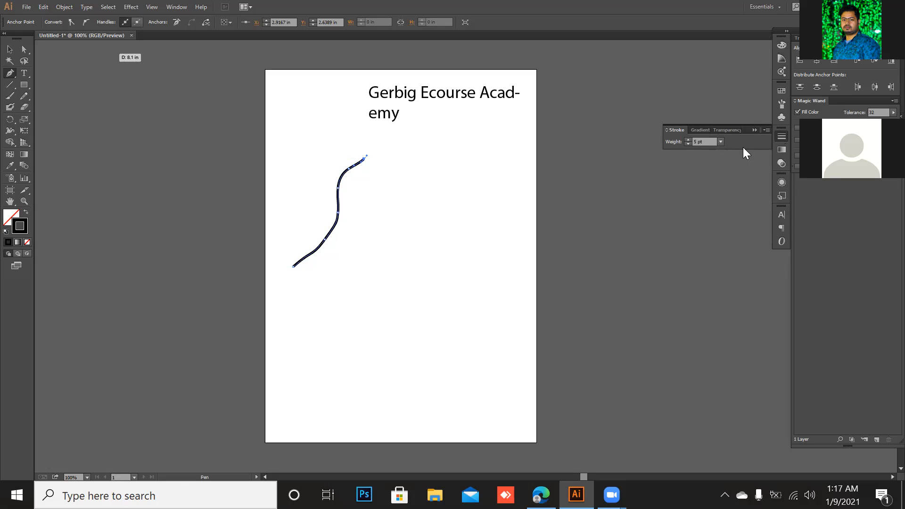
pyautogui.click(721, 142)
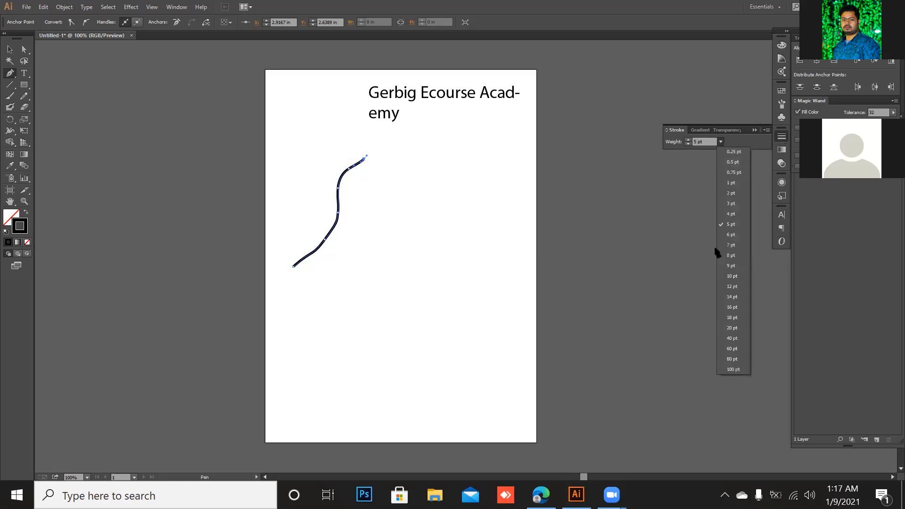
pyautogui.click(731, 235)
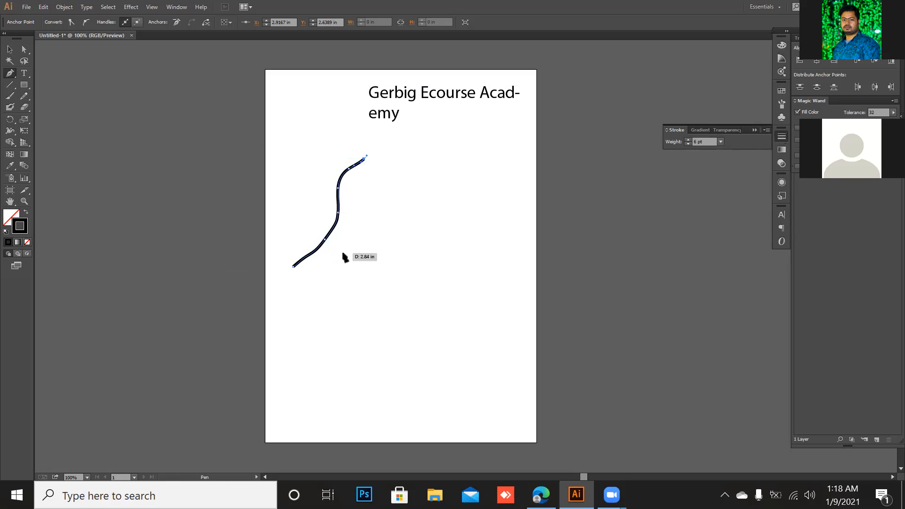
# - Apply the tapered triangular variable width profile to the S-shaped curve so it narrows to a point, and deselect it
pyautogui.press('v')
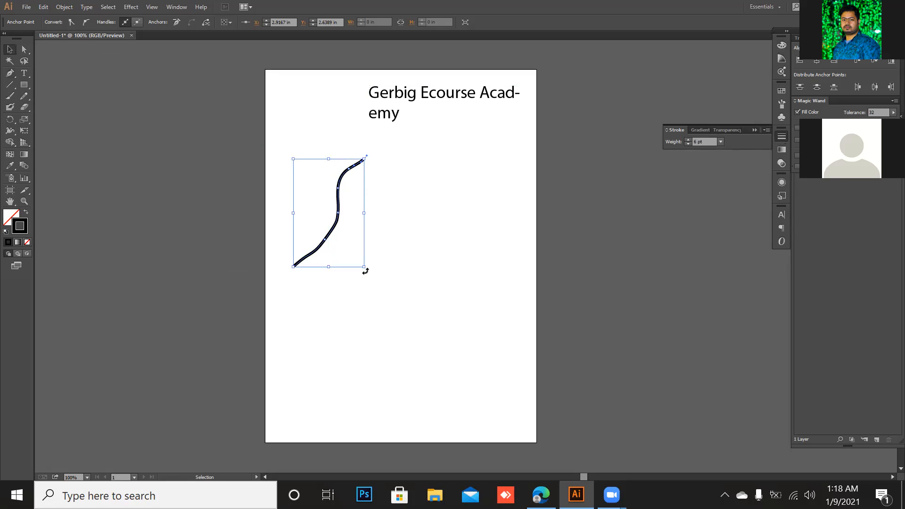
pyautogui.click(422, 215)
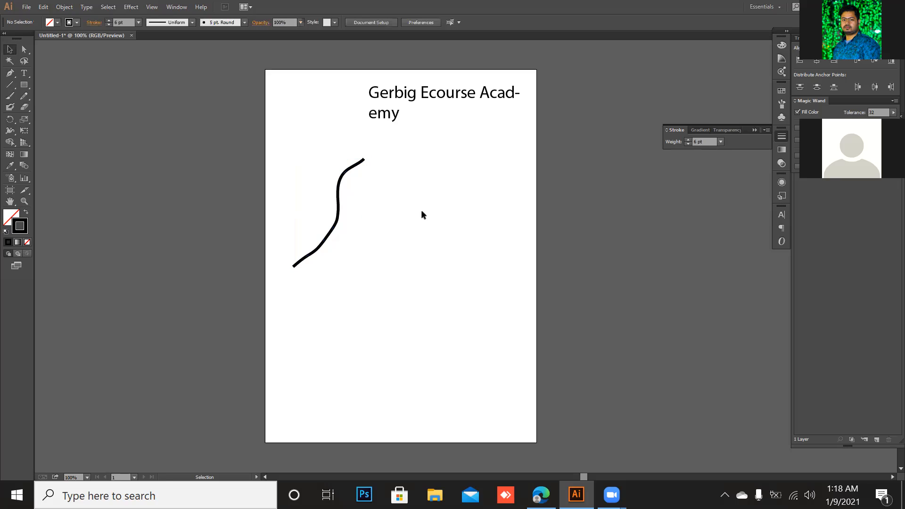
pyautogui.click(352, 169)
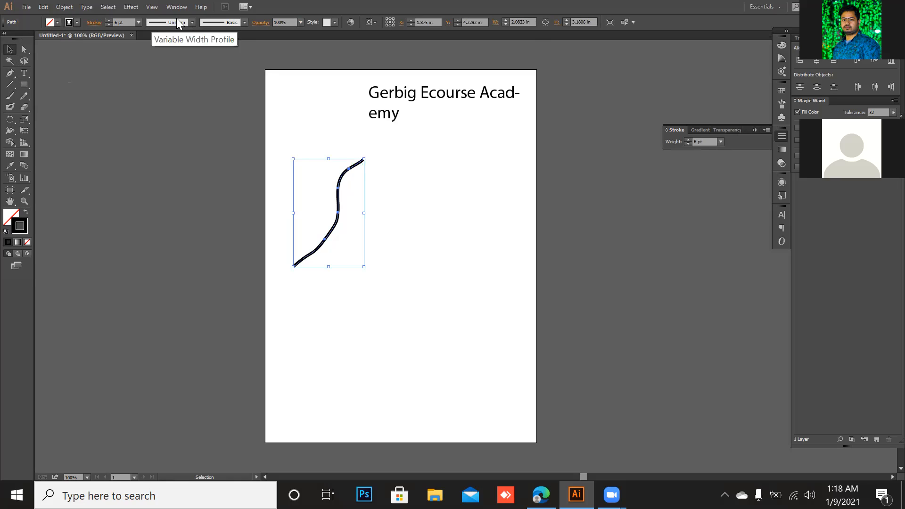
pyautogui.click(192, 23)
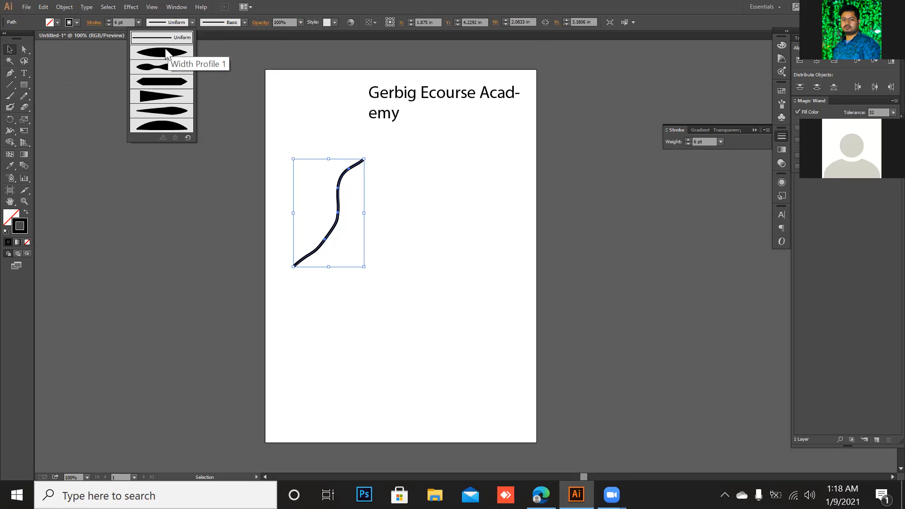
pyautogui.click(170, 98)
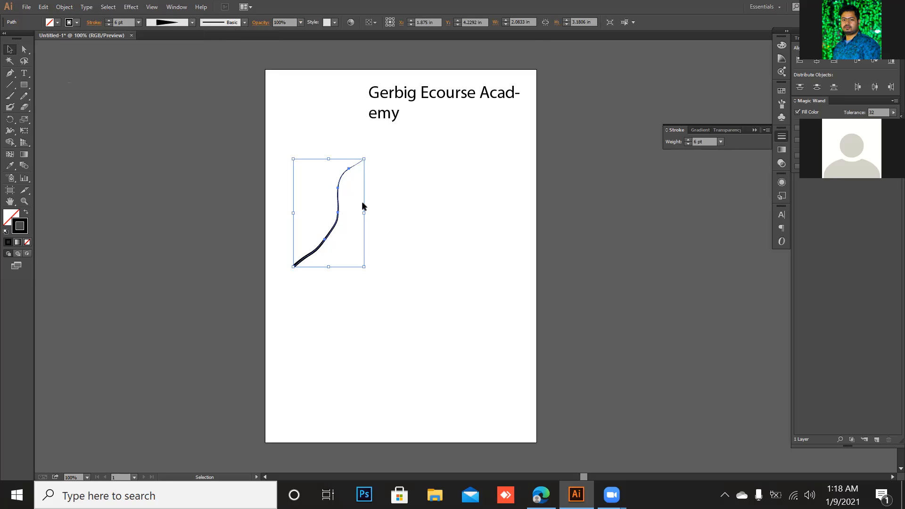
pyautogui.click(407, 173)
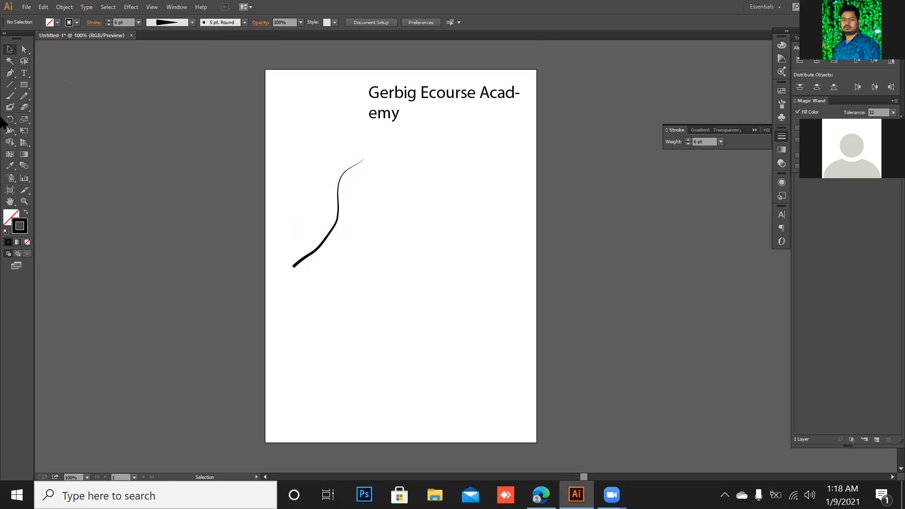
# - Draw a closed, pointed leaf about 0.98 in wide and 0.38 in high beside the curve's lower part, and undo the stray anchor
pyautogui.click(10, 73)
pyautogui.moveTo(340, 243); pyautogui.dragTo(340, 243)
pyautogui.click(322, 262)
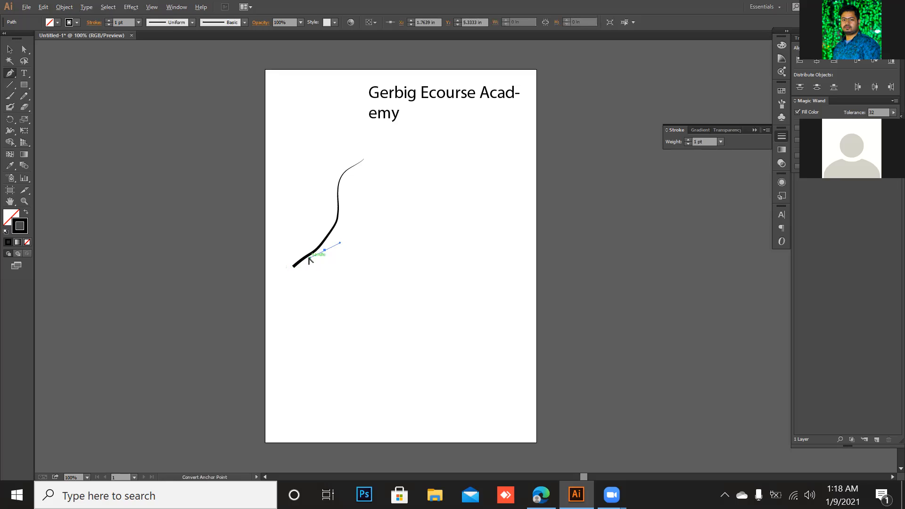
pyautogui.moveTo(335, 261); pyautogui.dragTo(336, 262)
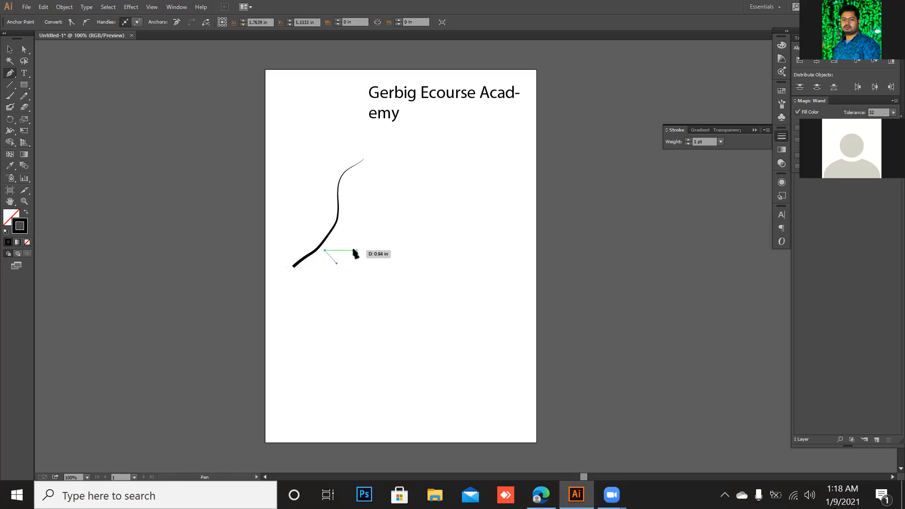
pyautogui.click(357, 251)
pyautogui.click(364, 255)
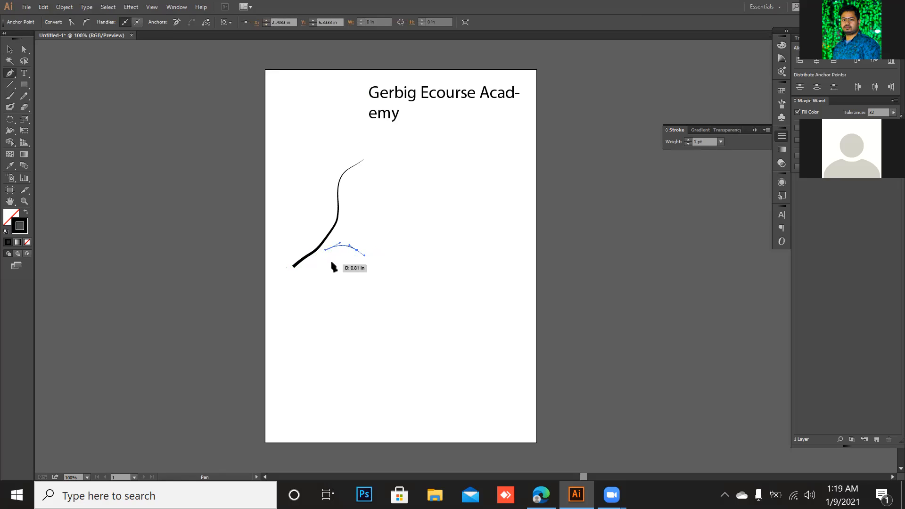
pyautogui.moveTo(325, 250); pyautogui.dragTo(317, 241)
pyautogui.click(314, 234)
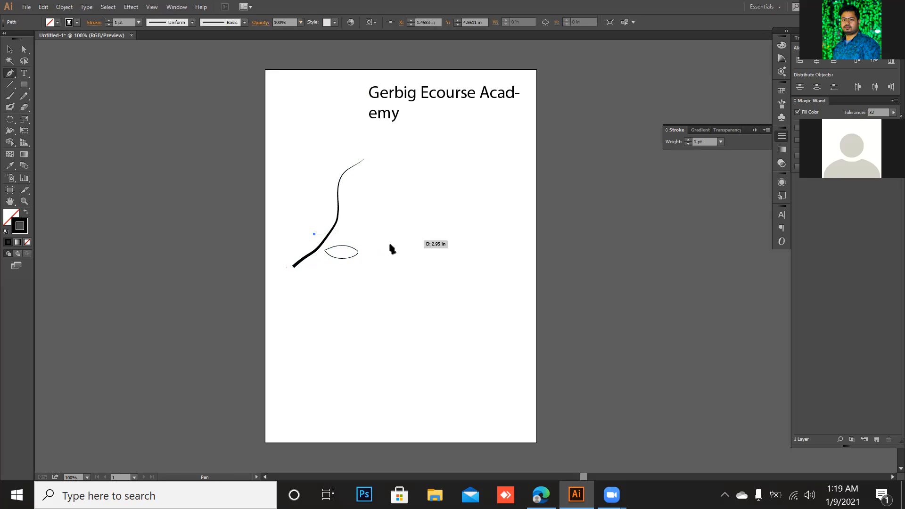
pyautogui.hotkey('ctrl', 'z')
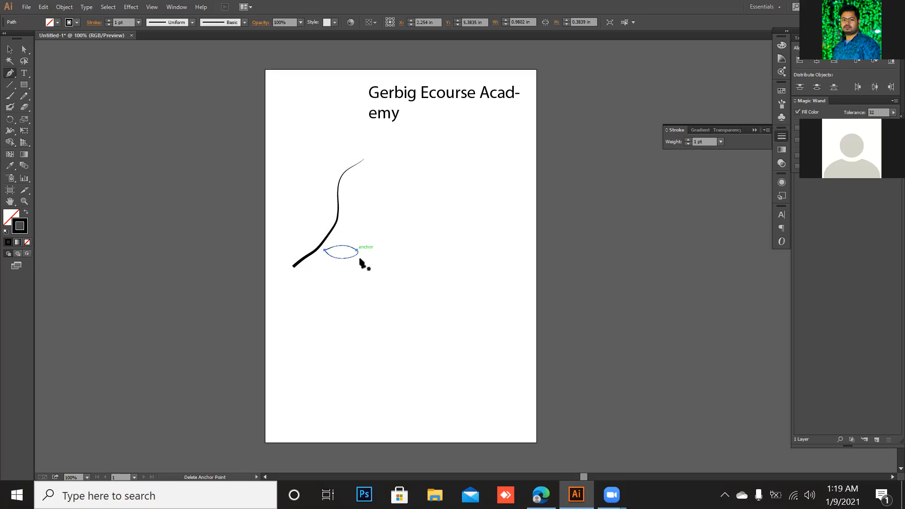
# - Adjust the leaf's direction handles to reshape its right tip and lower edge, making it about 0.94 in wide and 0.36 in high
pyautogui.press('ctrl')
pyautogui.press('a')
pyautogui.click(357, 251)
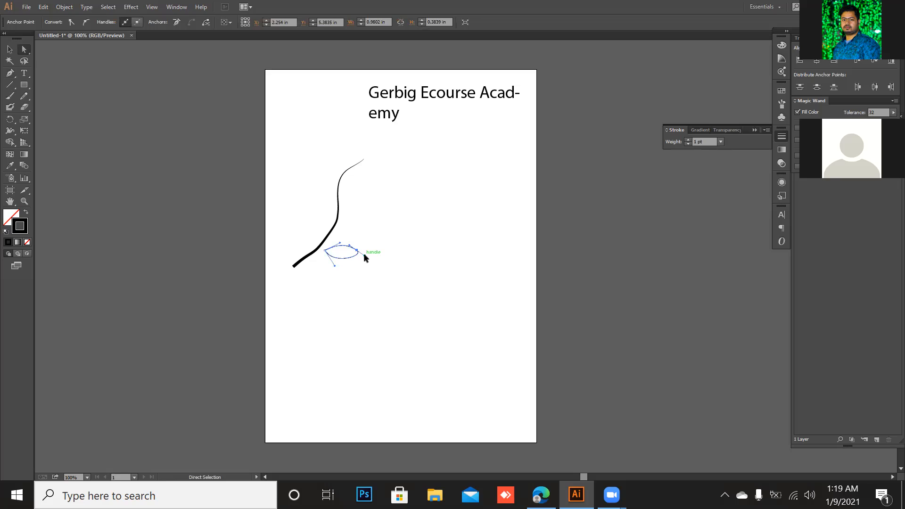
pyautogui.press('alt')
pyautogui.click(10, 73)
pyautogui.moveTo(350, 257); pyautogui.dragTo(334, 262)
pyautogui.press('alt')
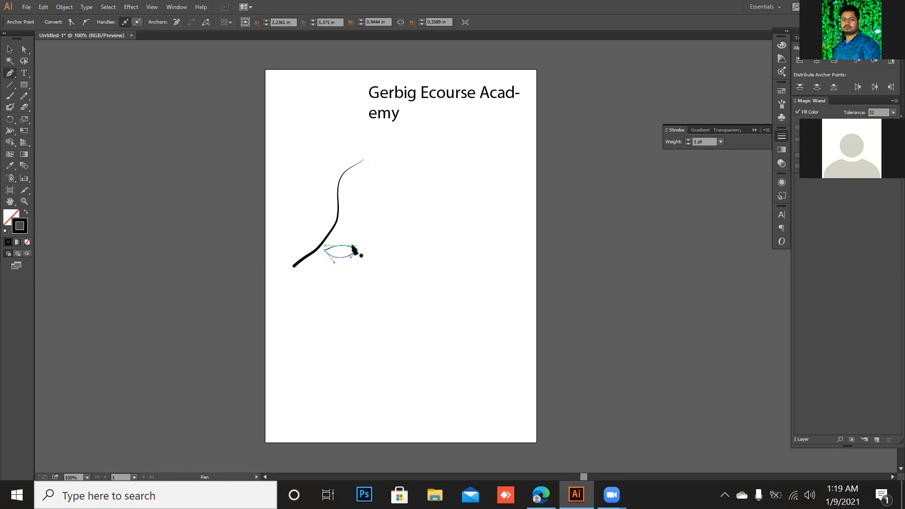
# - Adjust the upper edge's direction handles to raise the leaf to about 0.45 in high, and deselect it
pyautogui.keyDown('ctrl'); pyautogui.click(351, 245); pyautogui.keyUp('ctrl')
pyautogui.keyDown('ctrl'); pyautogui.click(354, 249); pyautogui.keyUp('ctrl')
pyautogui.moveTo(349, 245); pyautogui.dragTo(340, 240)
pyautogui.press('alt')
pyautogui.keyDown('ctrl'); pyautogui.click(349, 255); pyautogui.keyUp('ctrl')
pyautogui.click(10, 49)
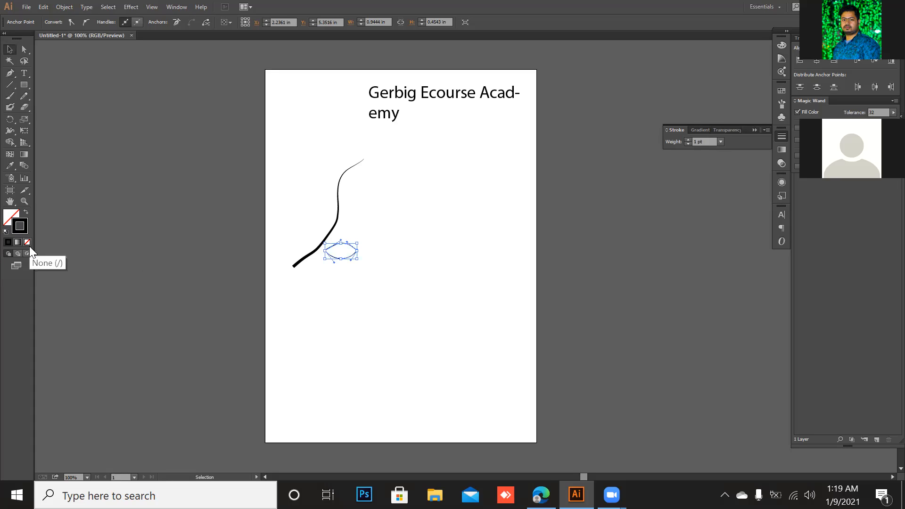
pyautogui.click(370, 261)
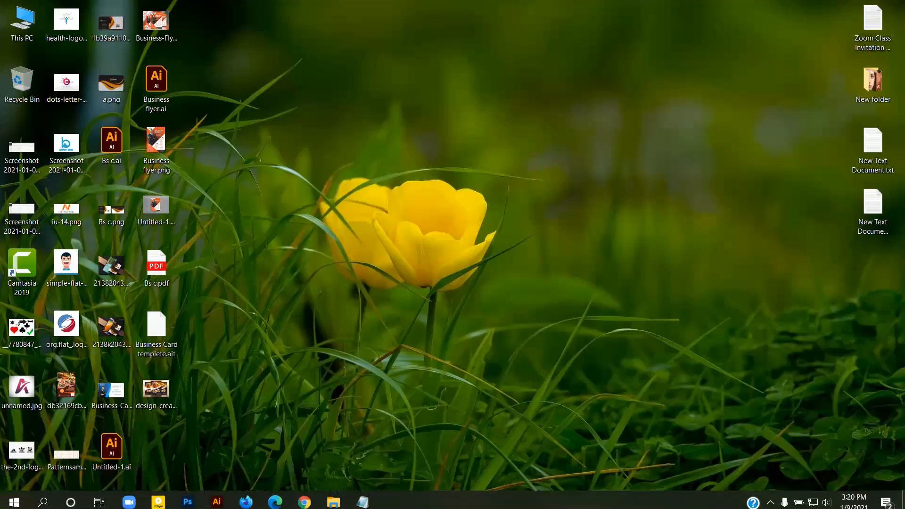
# - Switch to Chrome and read the description of the Create Logo contest on Freelancer
pyautogui.click(304, 497)
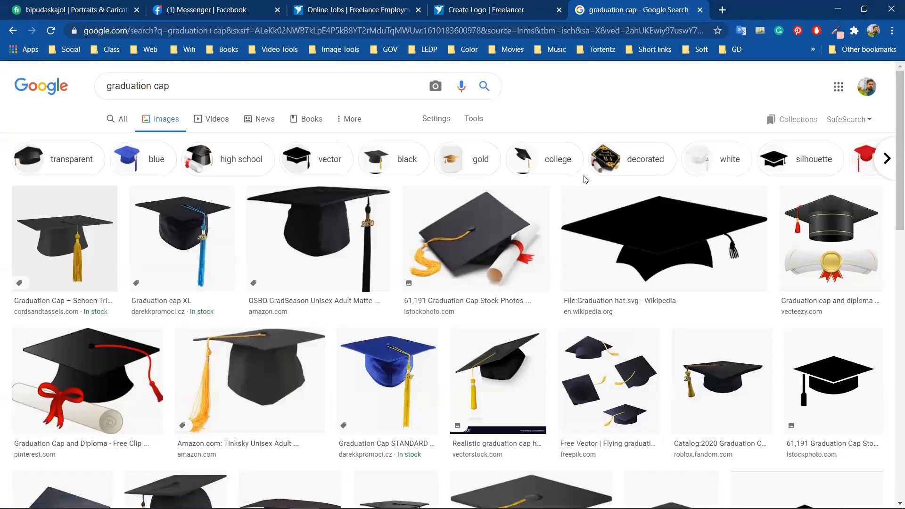
pyautogui.click(476, 8)
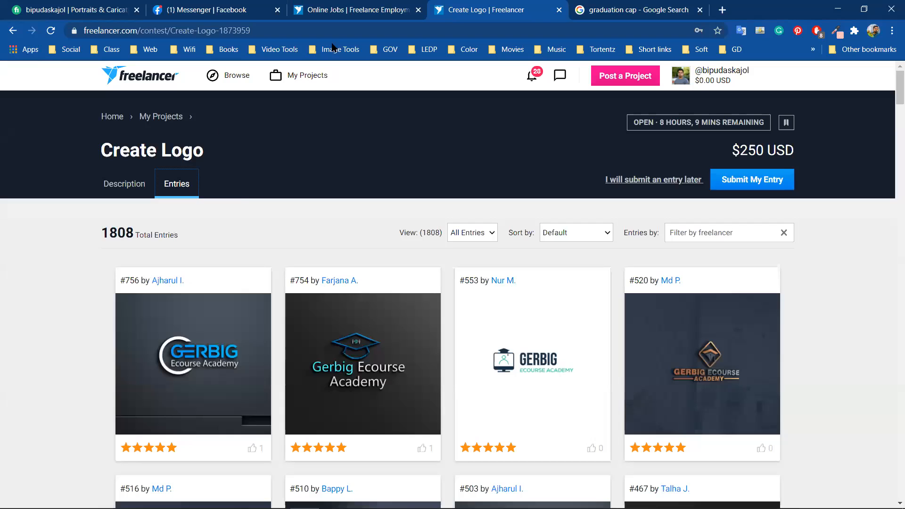
pyautogui.click(121, 183)
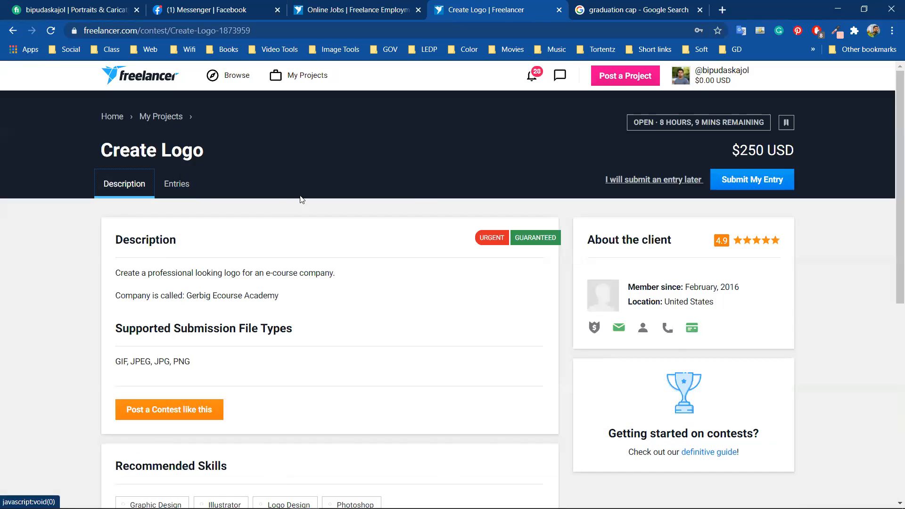
pyautogui.scroll(-4, 301, 200)
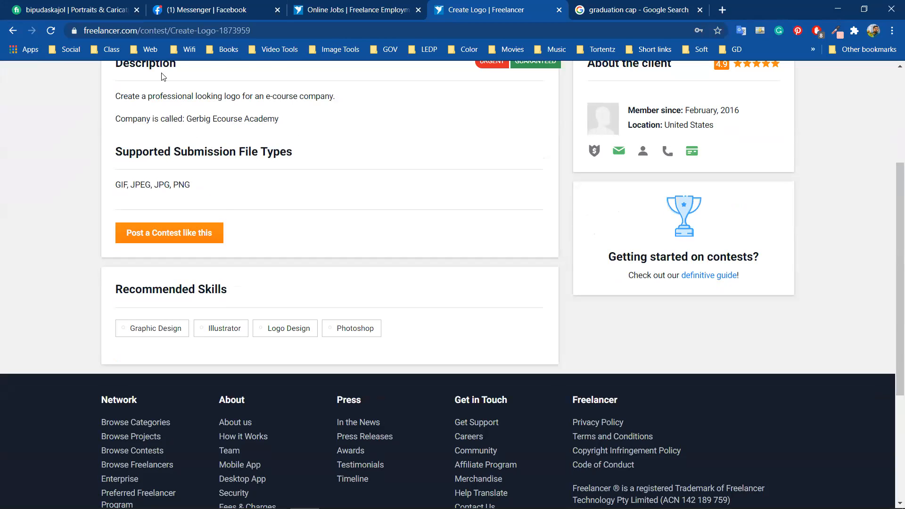
pyautogui.scroll(4, 161, 97)
# - Browse the submitted entries of the Create Logo contest, comparing the rated Gerbig Ecourse Academy logos with the unrated ones
pyautogui.click(179, 185)
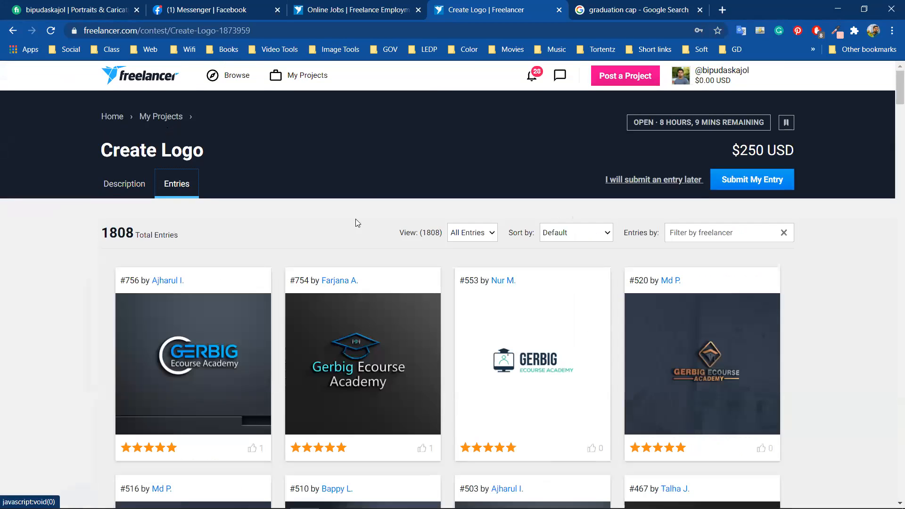
pyautogui.scroll(-5, 400, 323)
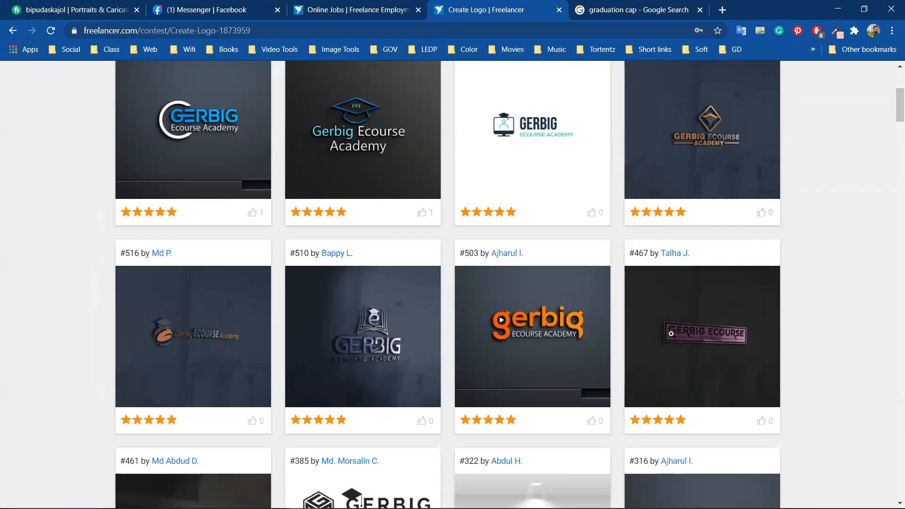
pyautogui.scroll(-3, 197, 412)
pyautogui.scroll(-3, 197, 409)
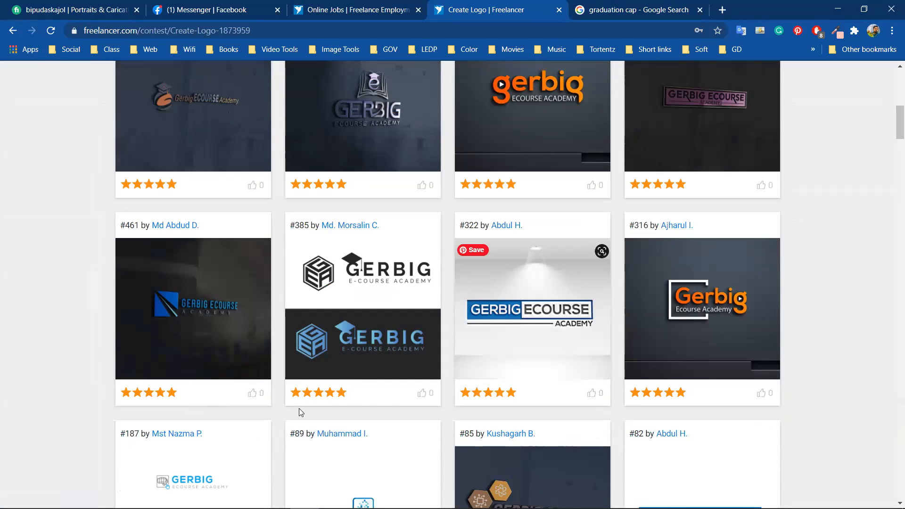
pyautogui.scroll(-3, 299, 409)
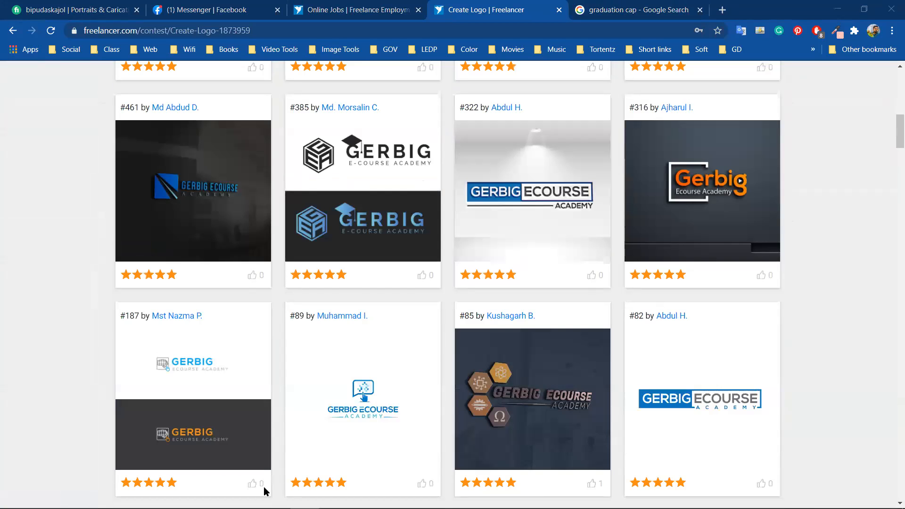
pyautogui.scroll(10, 399, 380)
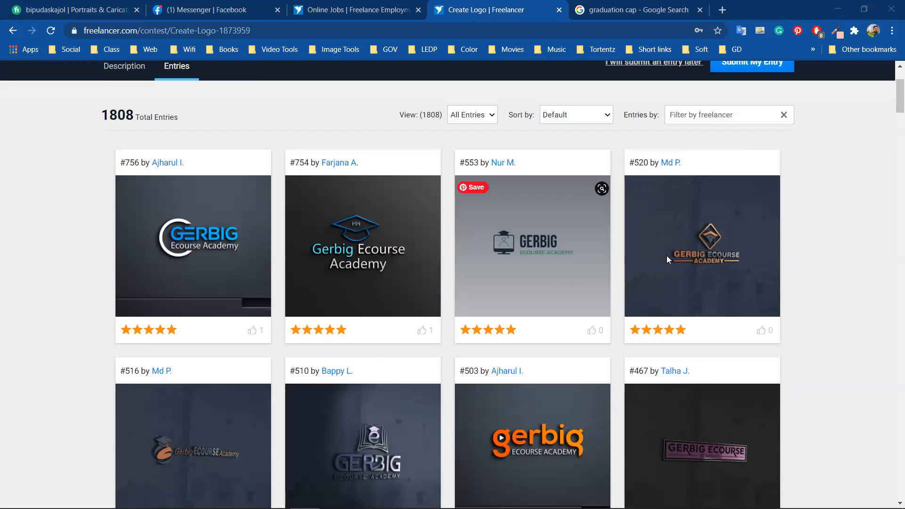
pyautogui.scroll(-3, 414, 367)
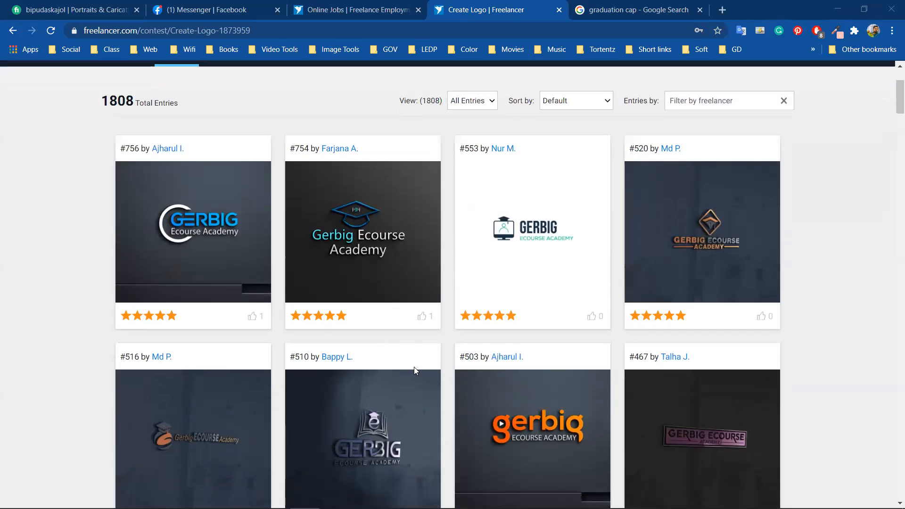
pyautogui.scroll(1, 247, 207)
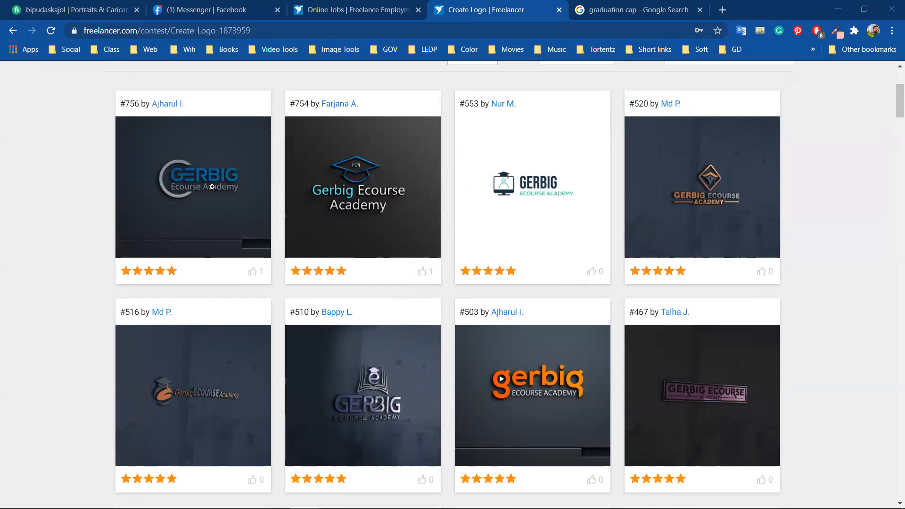
pyautogui.scroll(-3, 689, 216)
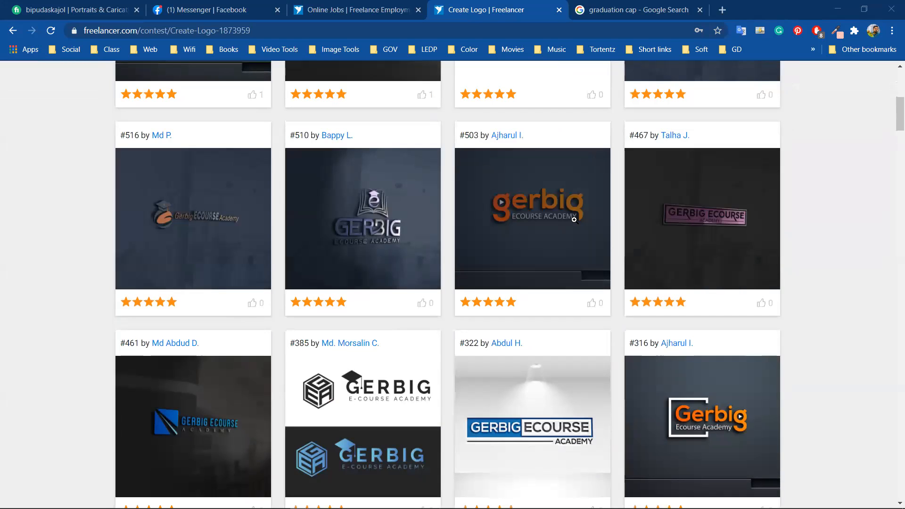
pyautogui.scroll(-3, 517, 241)
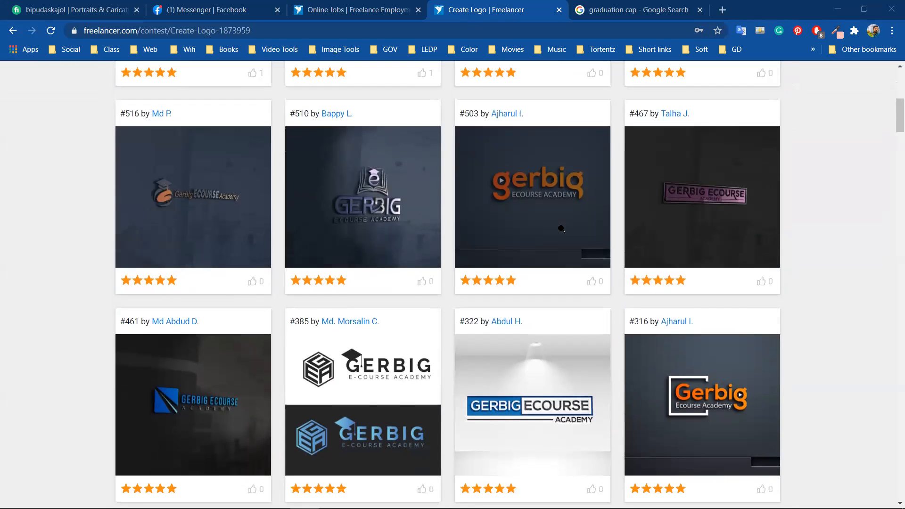
pyautogui.scroll(-2, 285, 340)
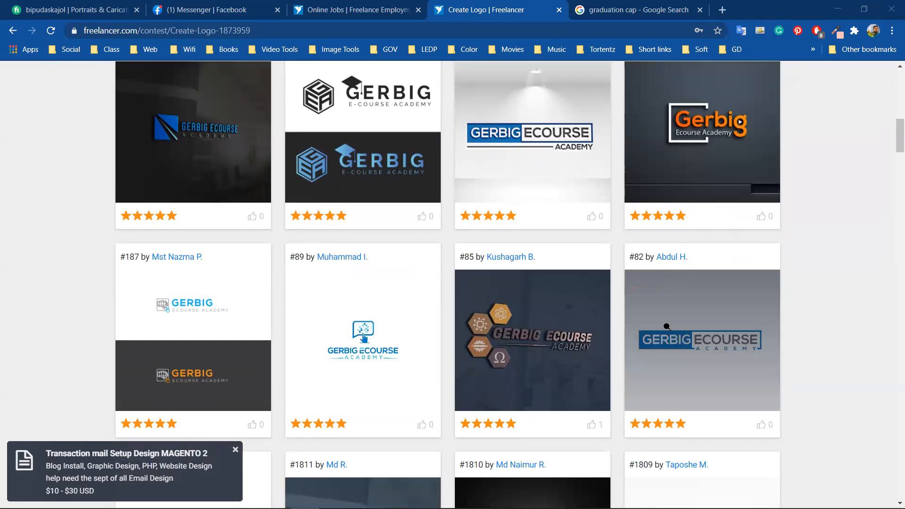
pyautogui.scroll(-3, 667, 326)
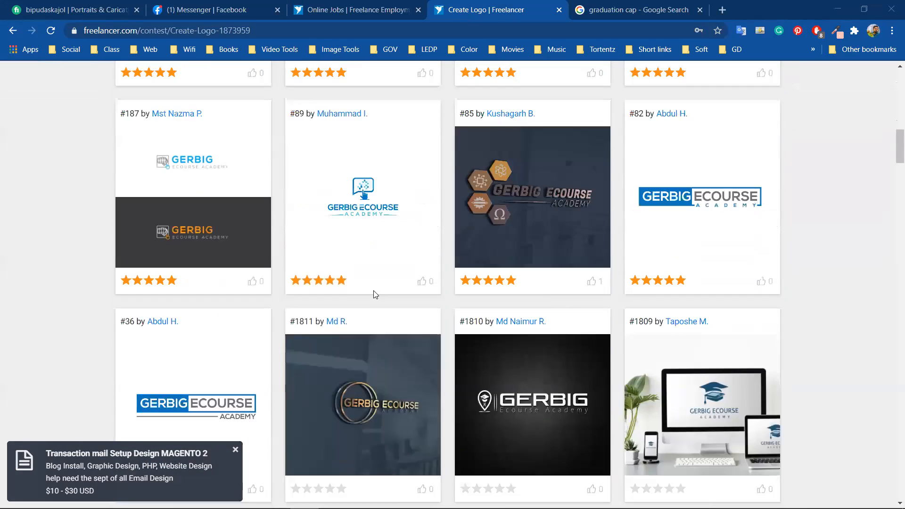
pyautogui.scroll(-2, 375, 295)
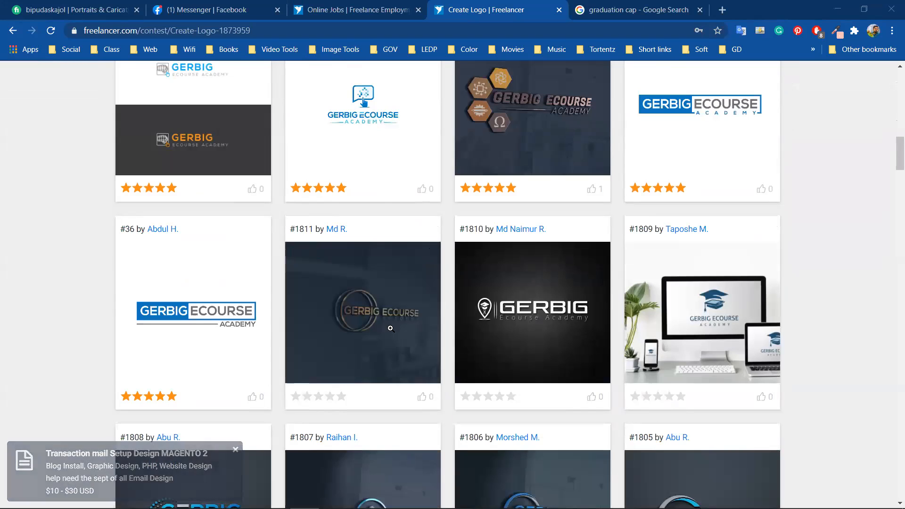
pyautogui.scroll(-1, 394, 325)
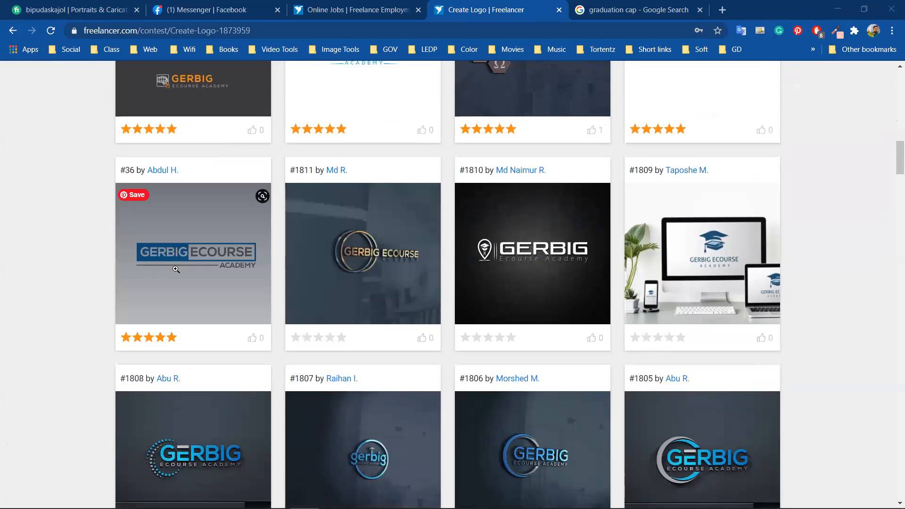
pyautogui.scroll(11, 189, 270)
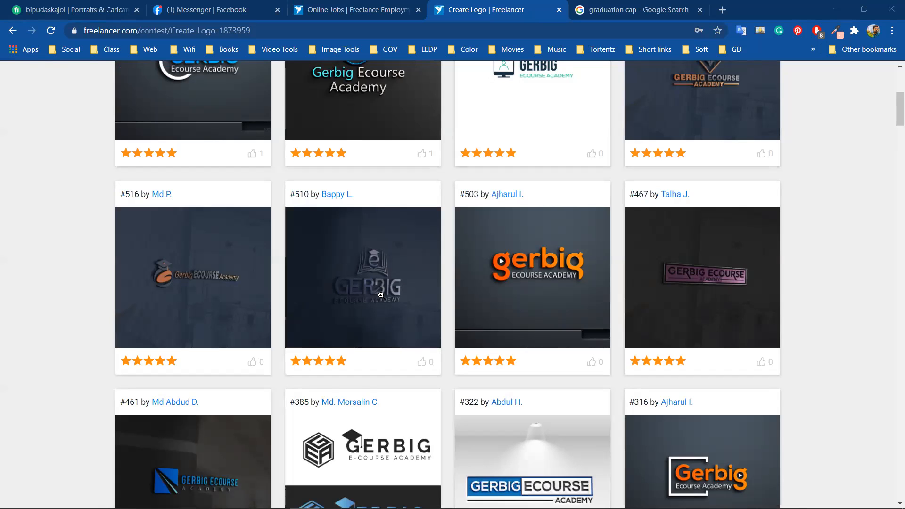
pyautogui.scroll(5, 261, 159)
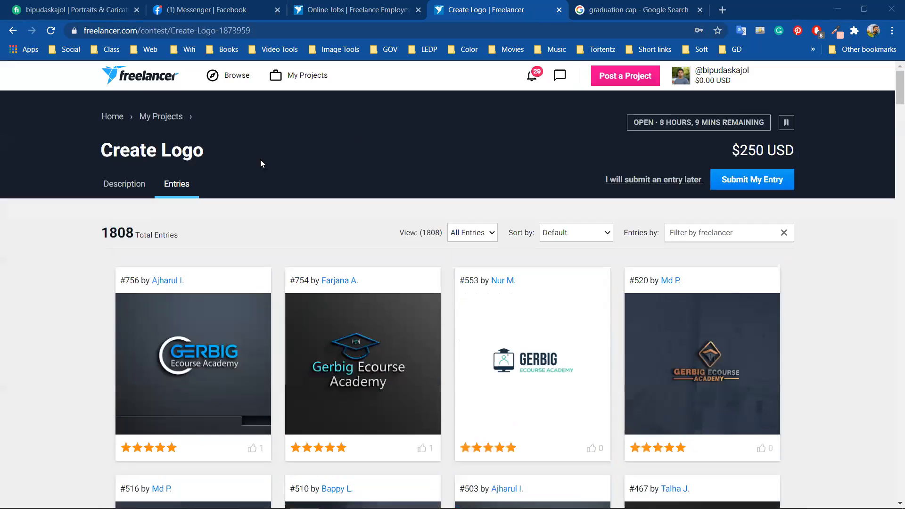
# - Return to the contest description and highlight the company name "Gerbig Ecourse Academy"
pyautogui.click(123, 184)
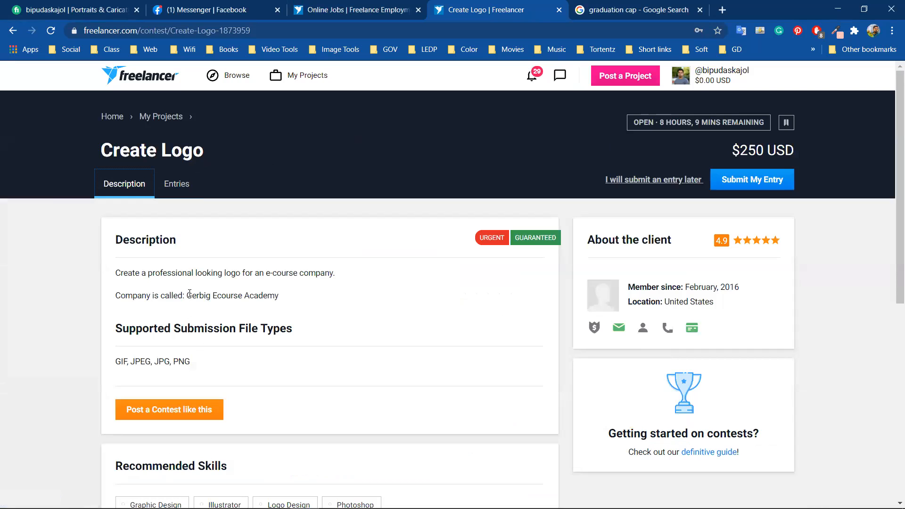
pyautogui.moveTo(188, 293); pyautogui.dragTo(287, 297)
pyautogui.rightClick(277, 296)
pyautogui.click(329, 212)
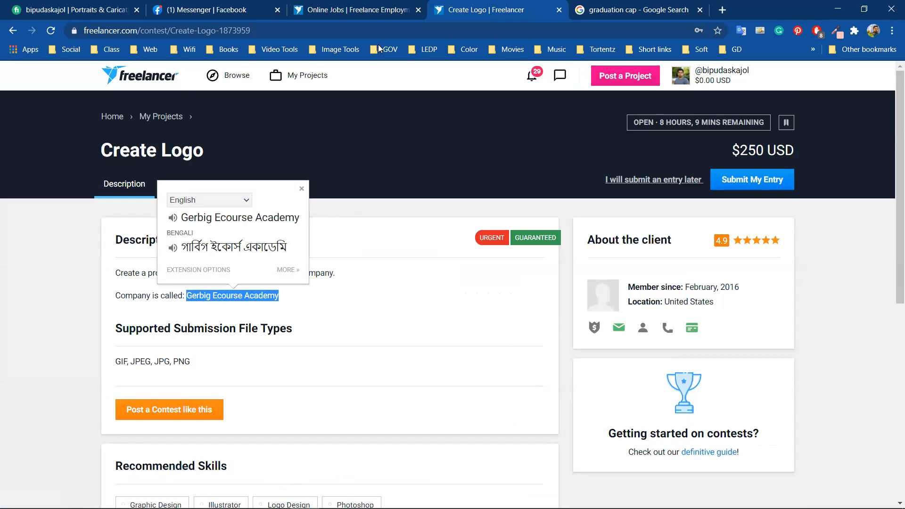
# - Look through the Google image results for "graduation cap"
pyautogui.hotkey('ctrl', 'Tab')
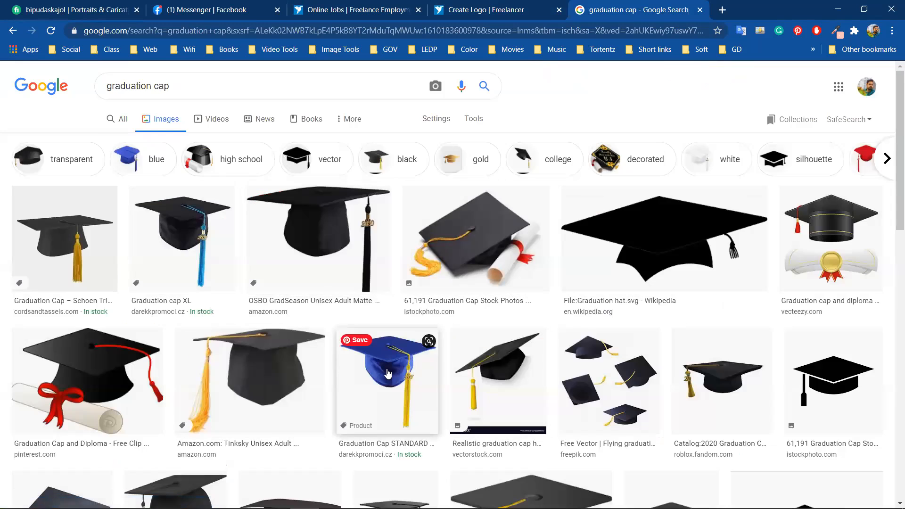
pyautogui.scroll(-10, 330, 363)
pyautogui.scroll(7, 330, 364)
pyautogui.scroll(3, 330, 364)
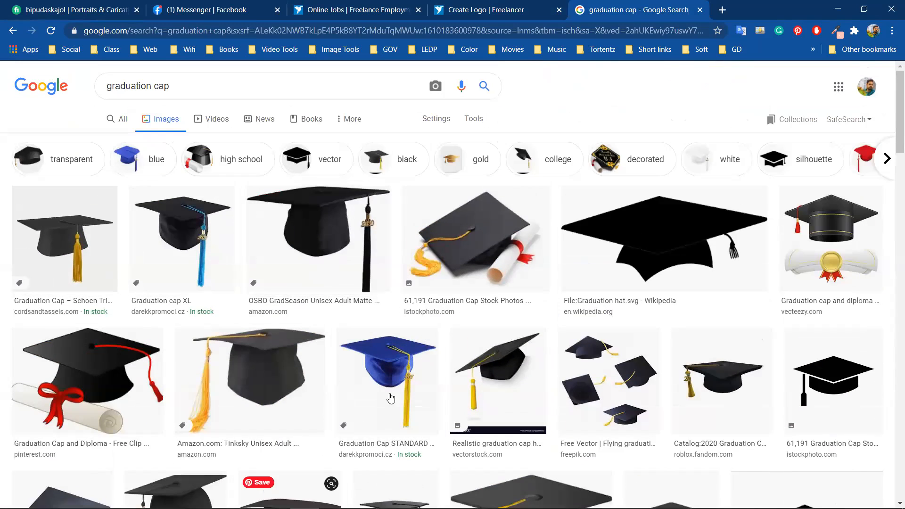
# - Search Google Images for "g logo"
pyautogui.moveTo(201, 83); pyautogui.dragTo(93, 87)
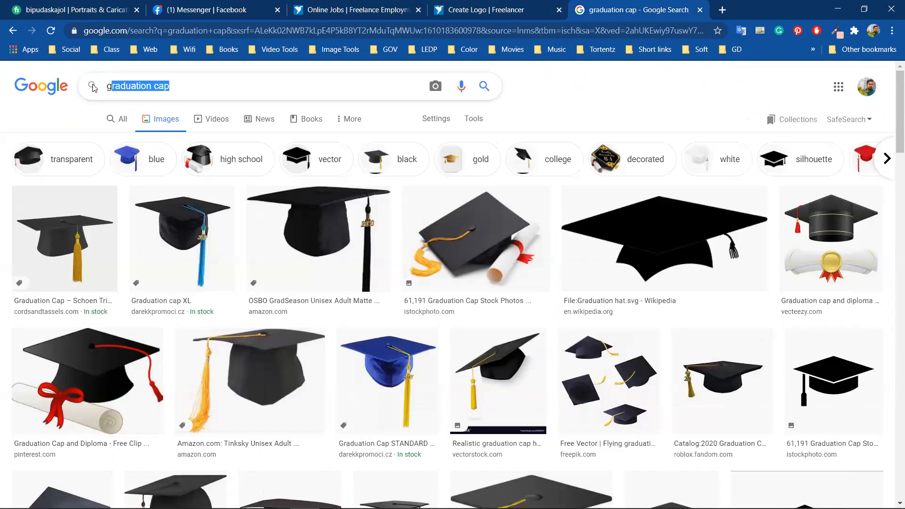
pyautogui.write('g')
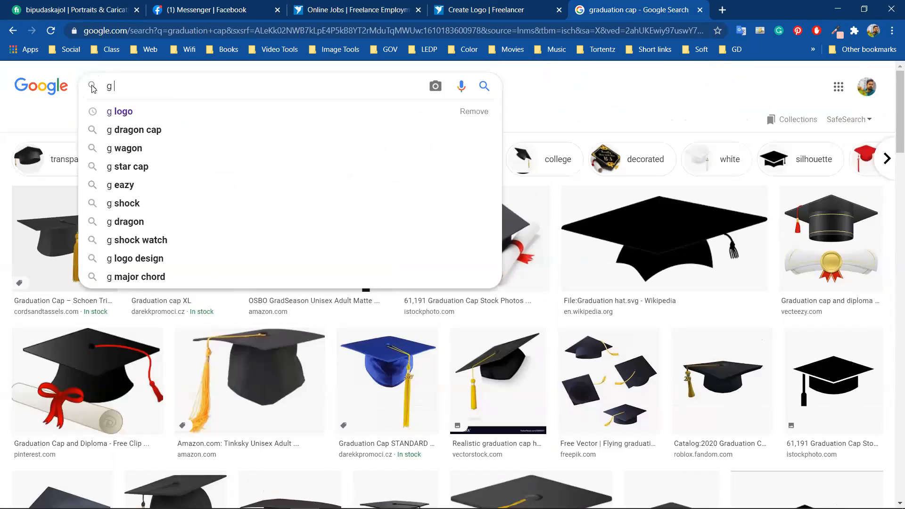
pyautogui.click(128, 114)
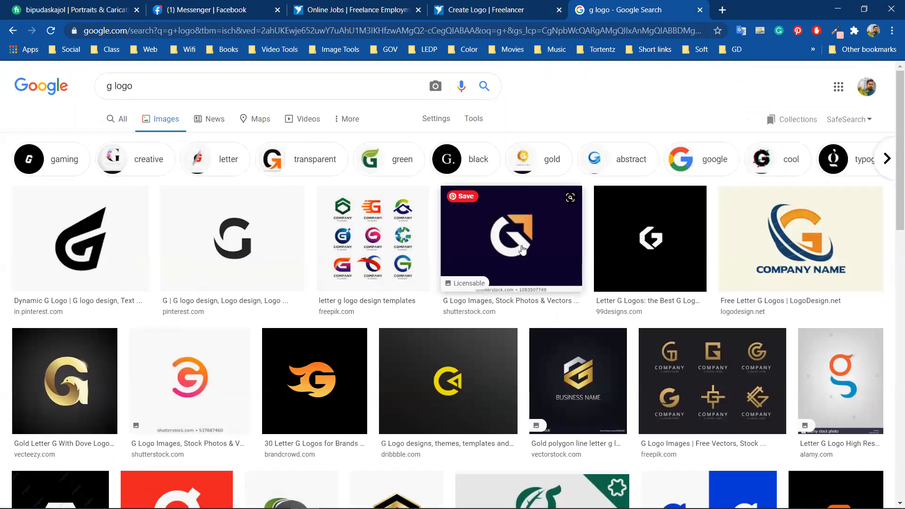
# - Look through the Google image results for "g logo" for lettermark ideas
pyautogui.scroll(-5, 778, 283)
pyautogui.scroll(-4, 482, 304)
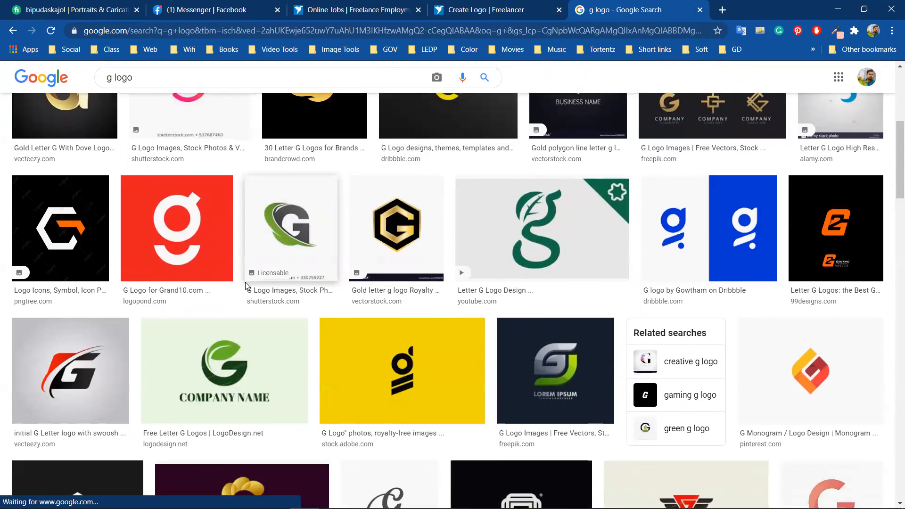
pyautogui.scroll(-1, 484, 320)
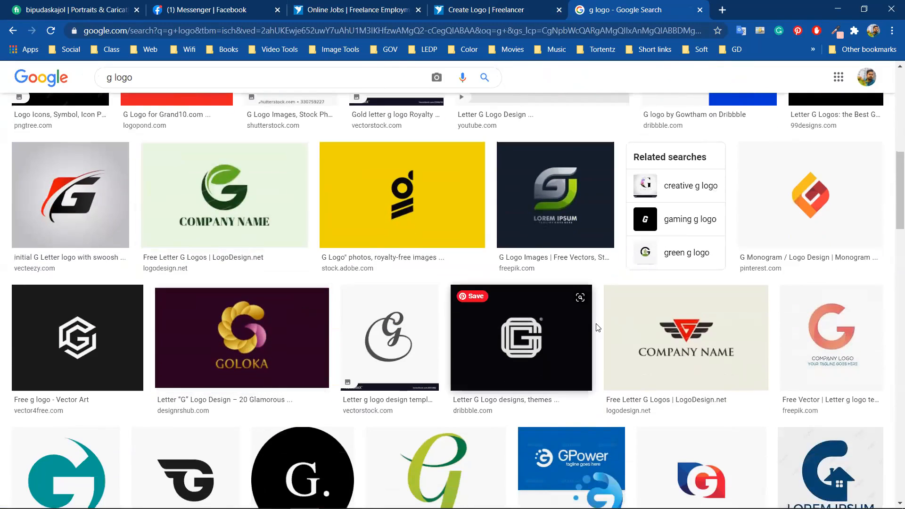
pyautogui.scroll(-1, 485, 319)
pyautogui.scroll(-2, 359, 336)
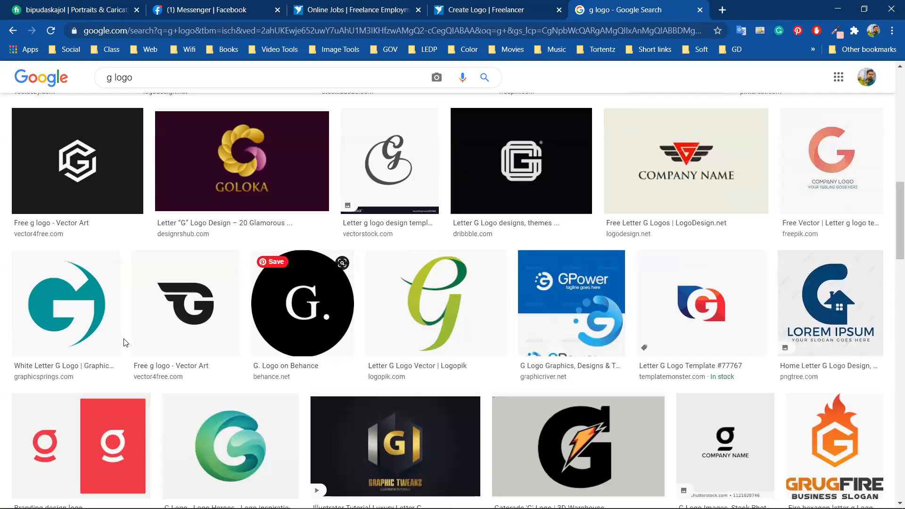
pyautogui.scroll(-2, 71, 307)
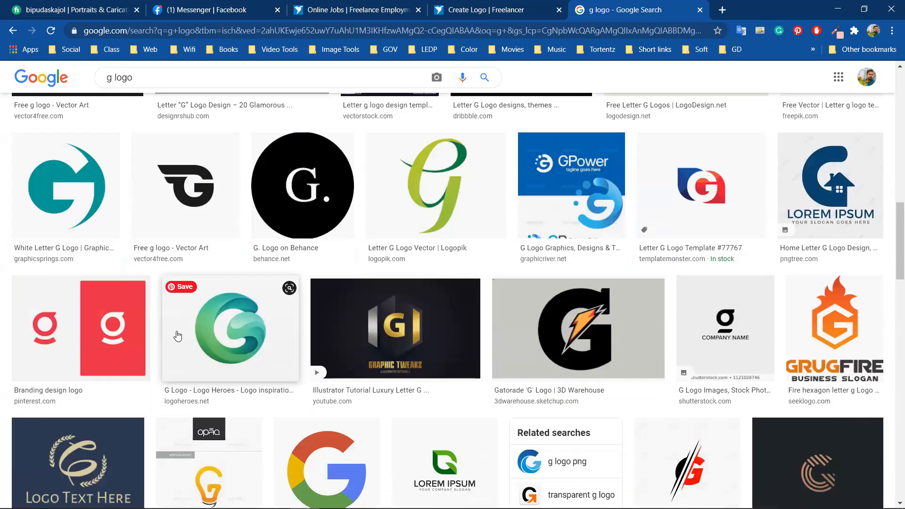
pyautogui.scroll(-6, 177, 335)
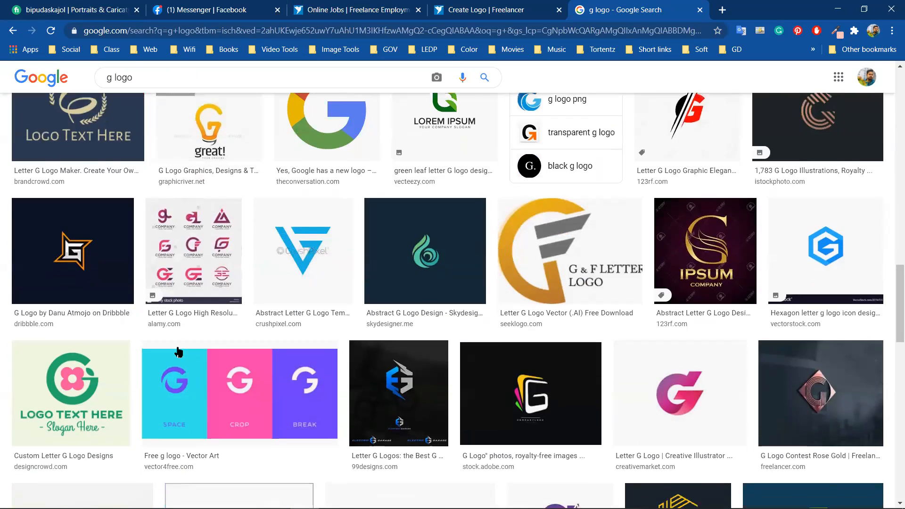
pyautogui.scroll(-1, 518, 339)
pyautogui.scroll(-1, 360, 408)
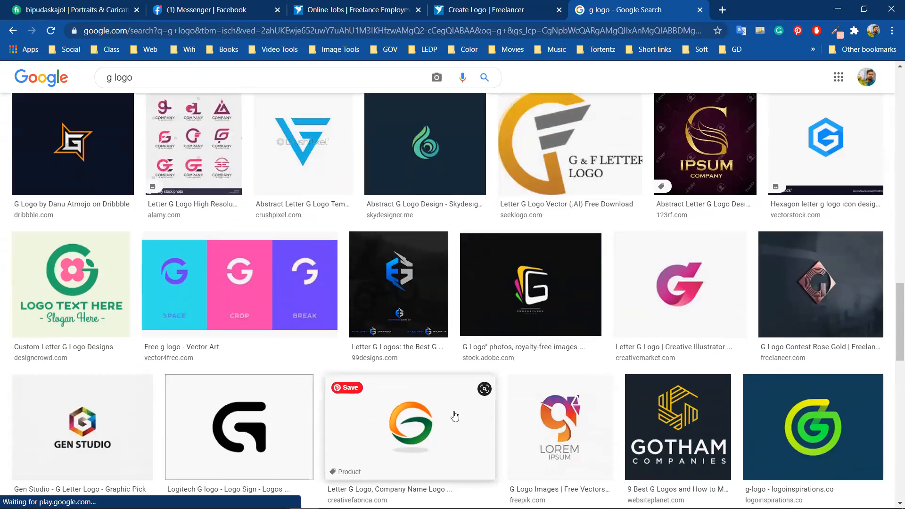
pyautogui.scroll(-2, 458, 378)
pyautogui.scroll(-2, 439, 351)
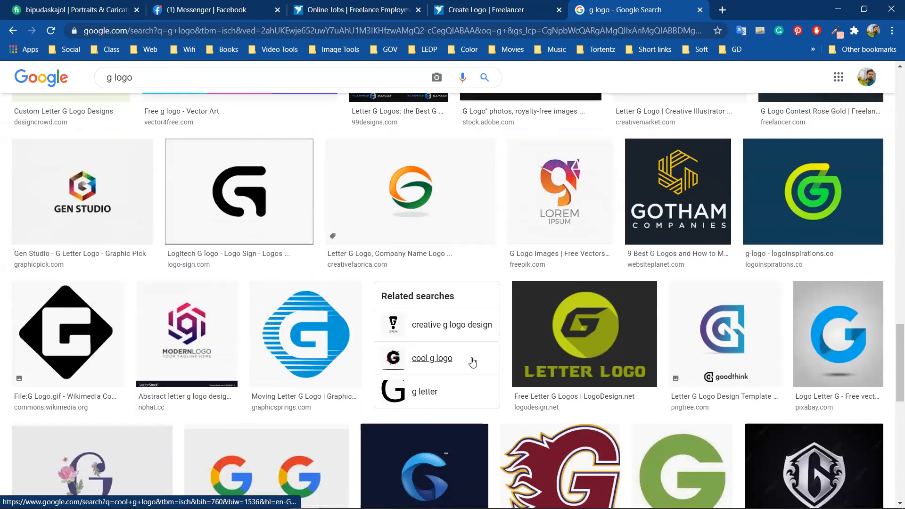
pyautogui.scroll(-2, 613, 351)
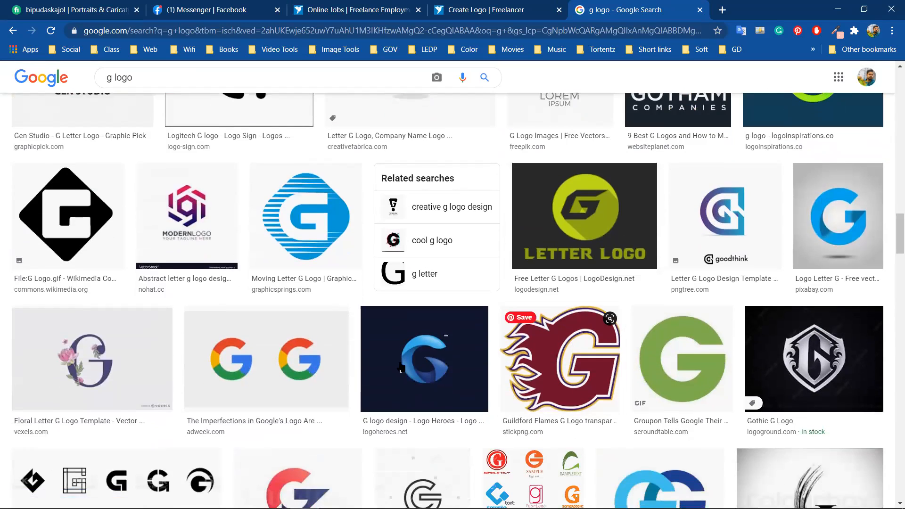
pyautogui.scroll(15, 519, 354)
pyautogui.scroll(5, 400, 360)
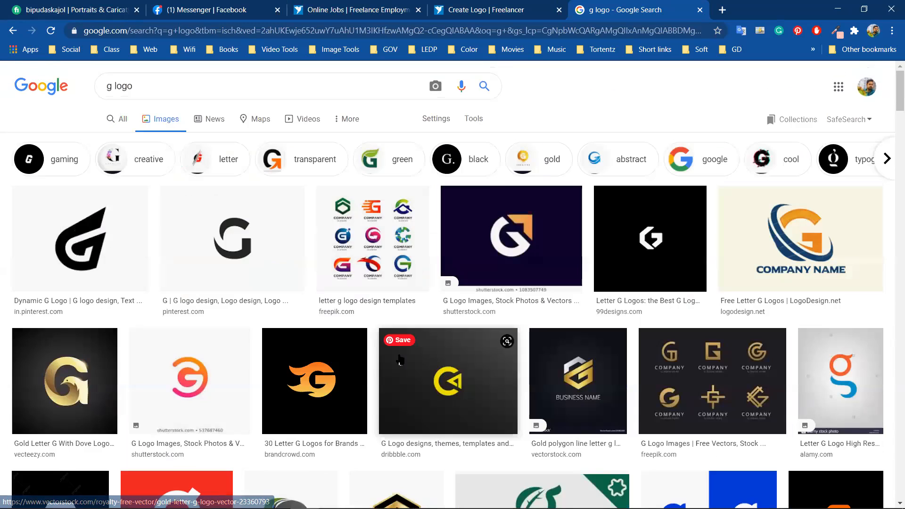
# - Search Google Images for "e-course logo" and look through the results
pyautogui.click(158, 87)
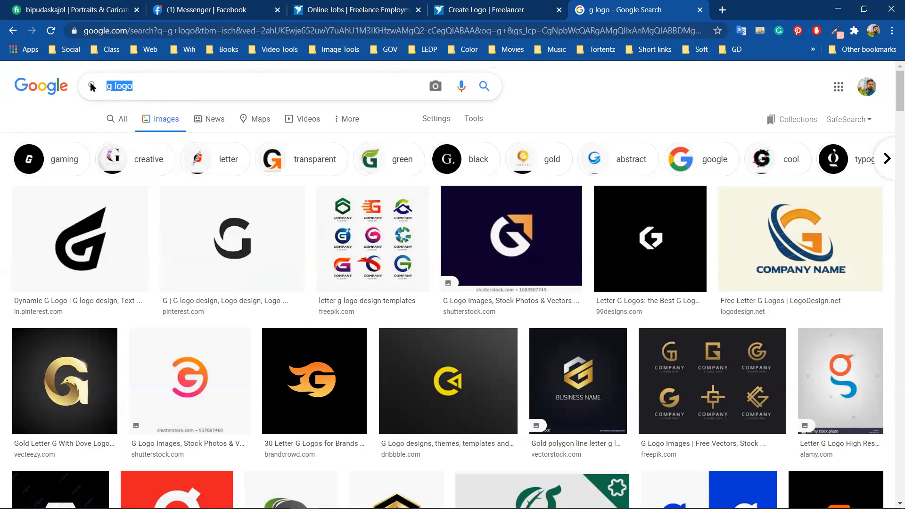
pyautogui.write('e')
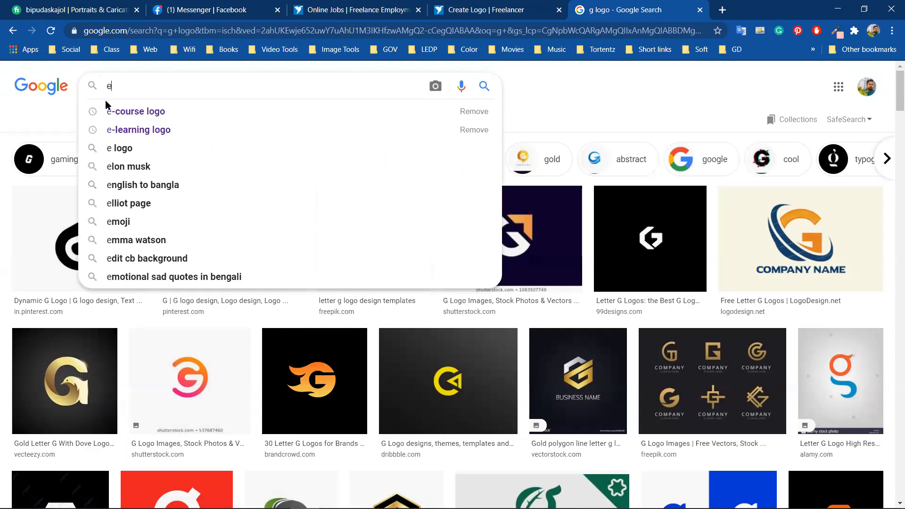
pyautogui.click(148, 116)
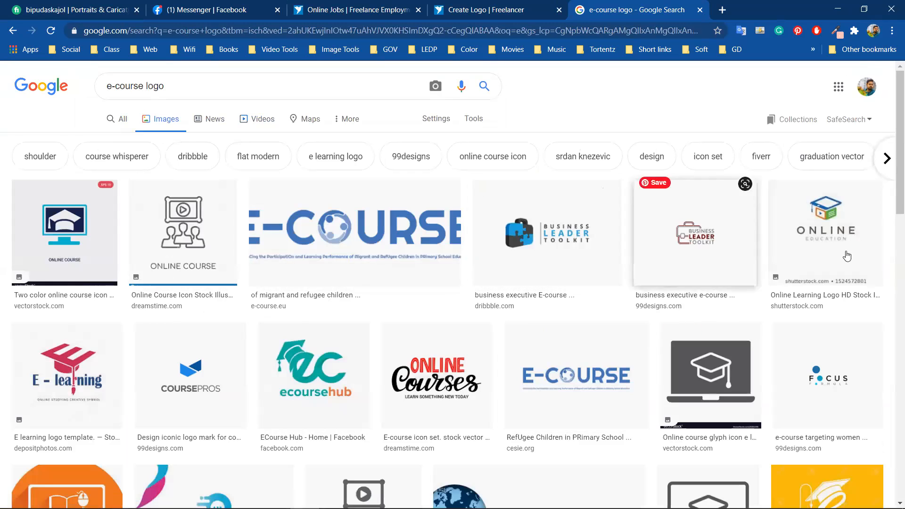
pyautogui.scroll(-4, 70, 216)
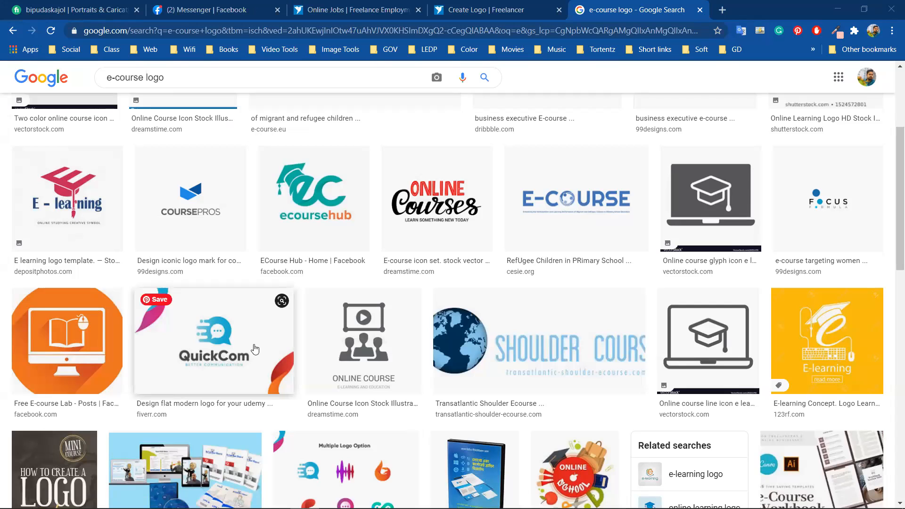
pyautogui.scroll(-2, 255, 349)
pyautogui.scroll(3, 512, 284)
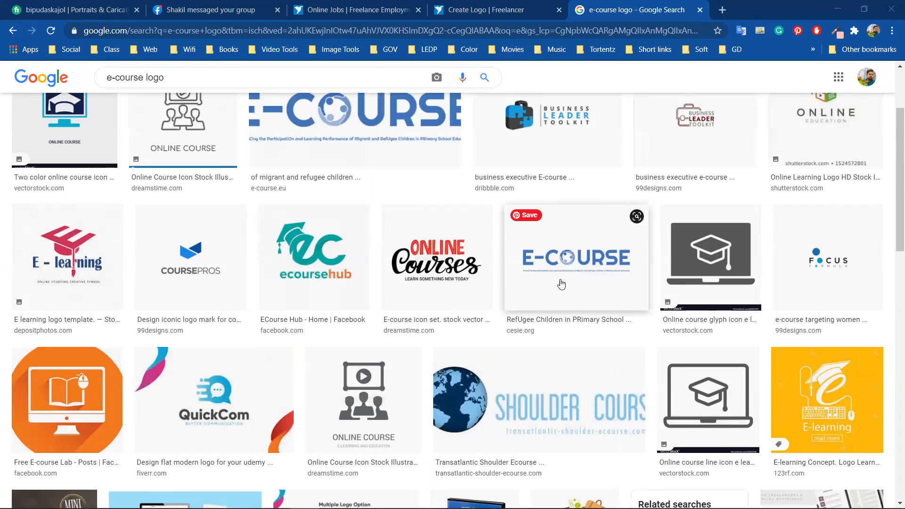
pyautogui.scroll(-7, 311, 307)
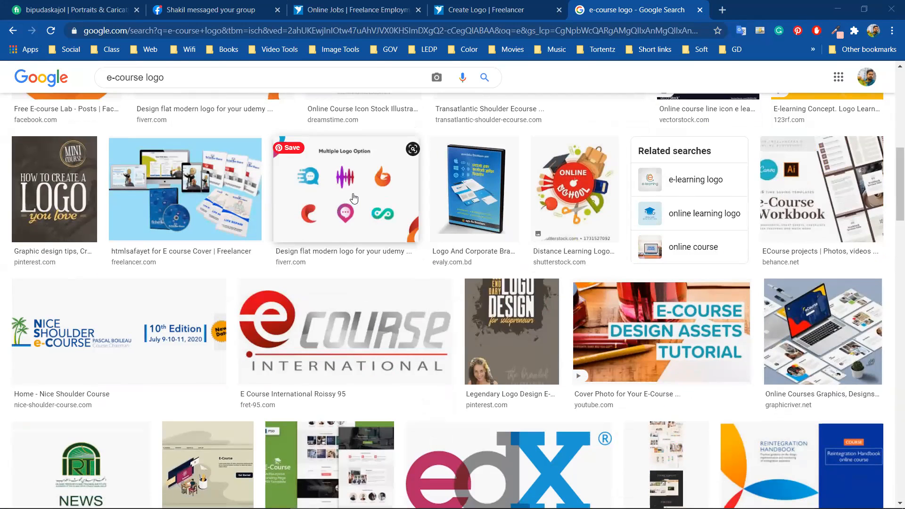
pyautogui.scroll(-1, 354, 198)
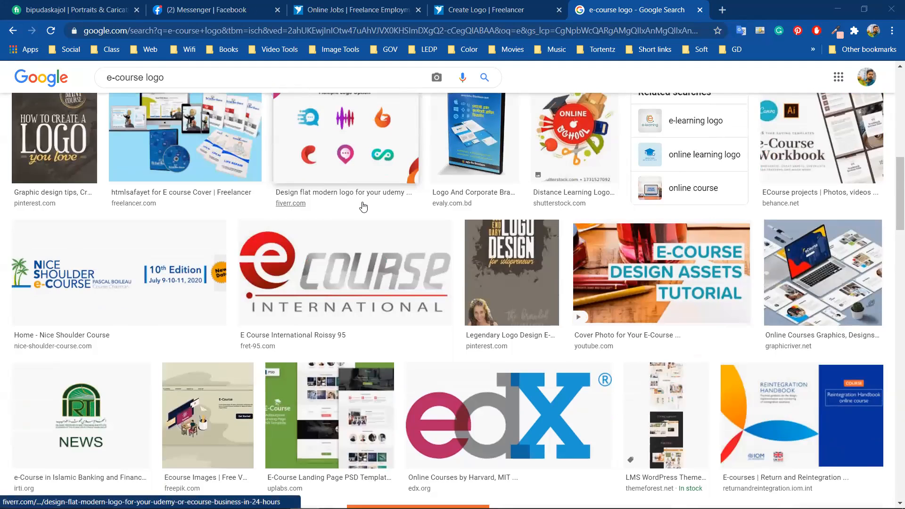
# - Open the related search "online learning logo" and examine the education logo designs in its results
pyautogui.click(676, 156)
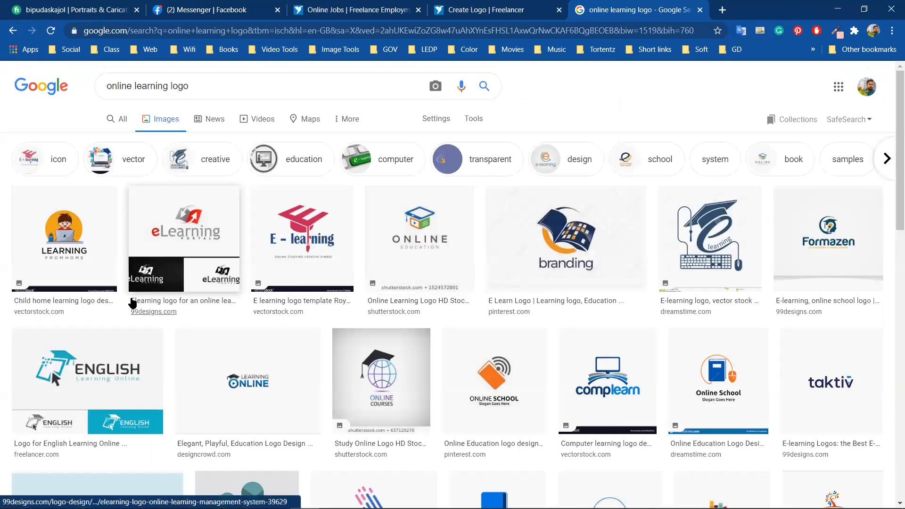
pyautogui.scroll(-1, 740, 304)
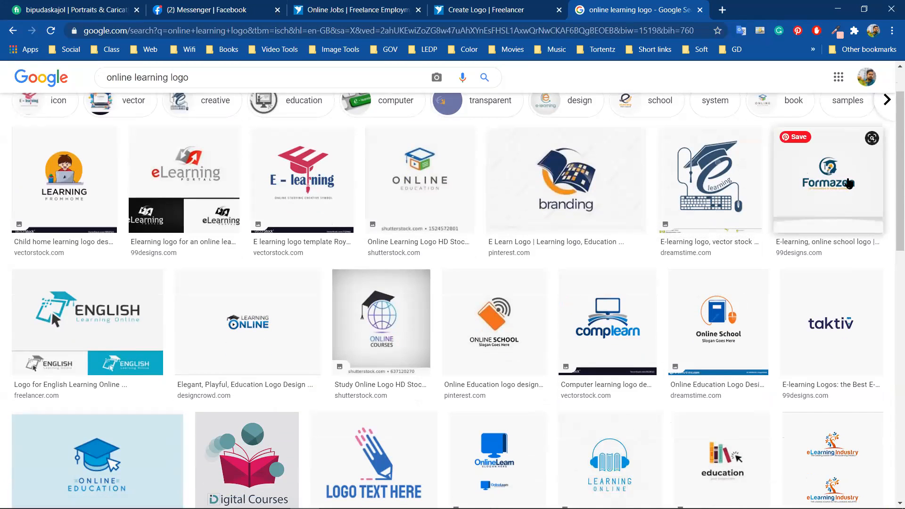
pyautogui.scroll(-1, 849, 184)
pyautogui.scroll(-1, 849, 184)
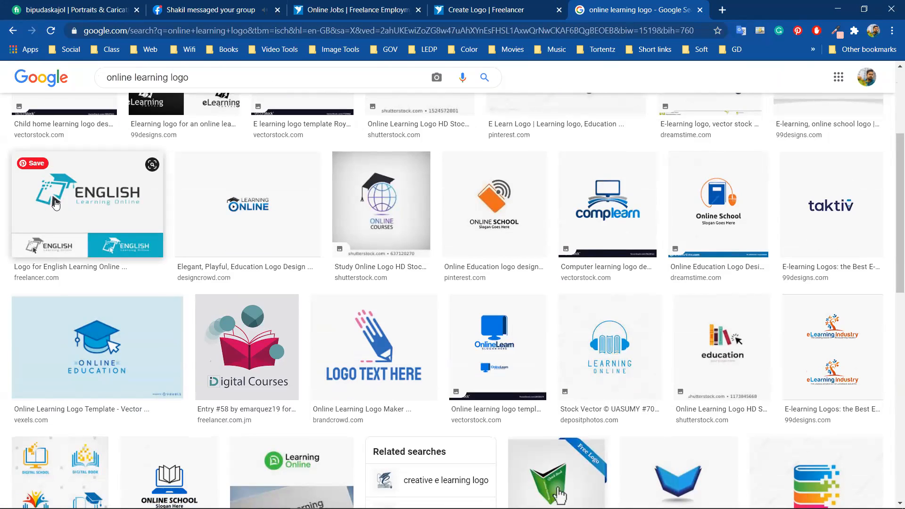
pyautogui.scroll(-3, 55, 204)
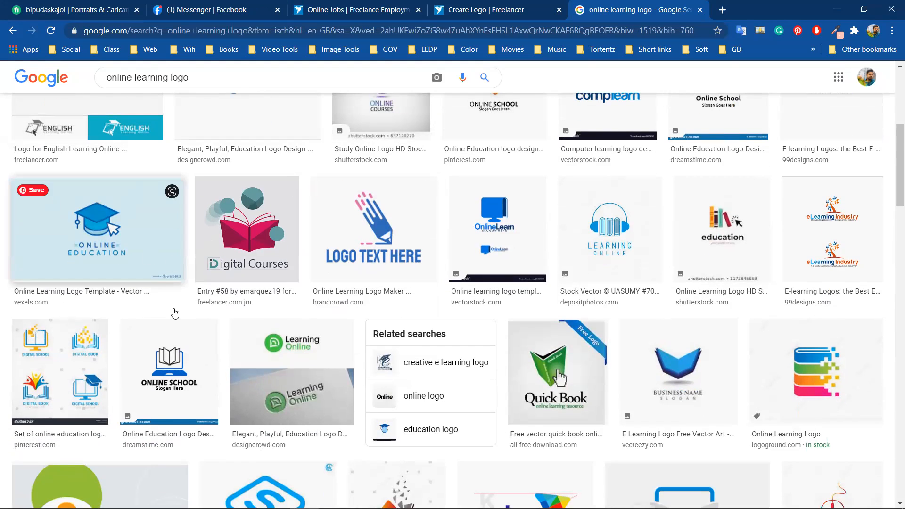
pyautogui.scroll(-3, 199, 306)
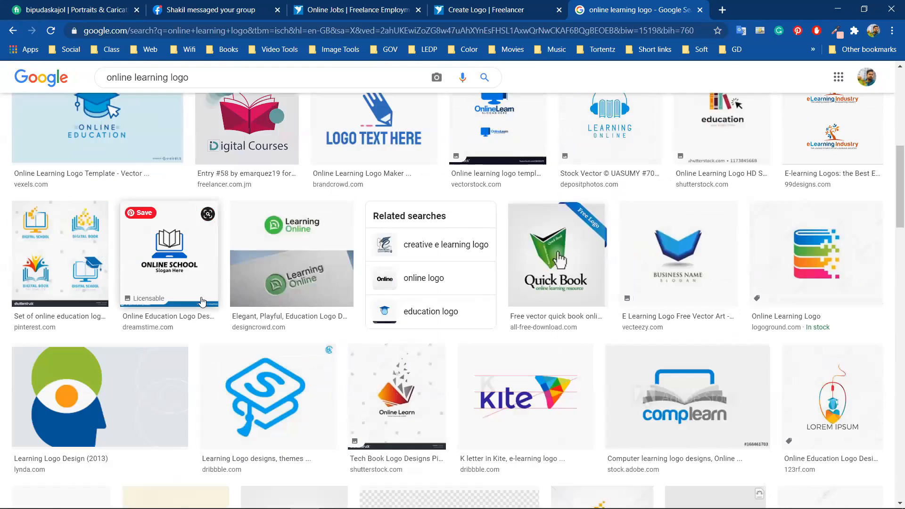
pyautogui.scroll(-3, 201, 302)
pyautogui.scroll(4, 202, 302)
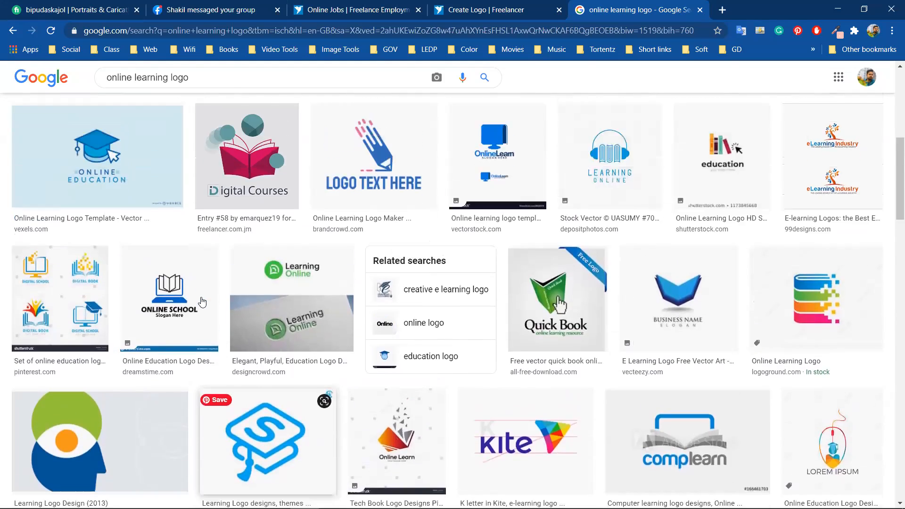
pyautogui.scroll(-6, 202, 302)
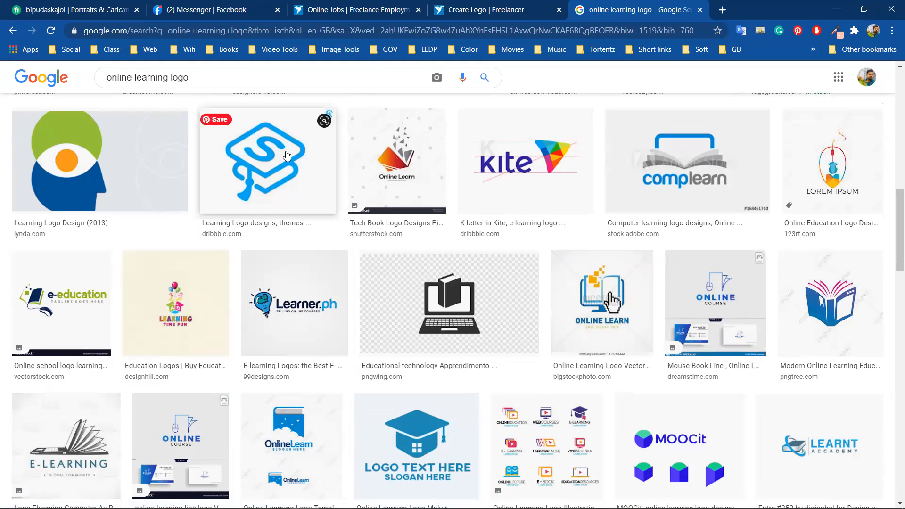
# - Return to the Create Logo contest on Freelancer and show its submitted entries
pyautogui.click(383, 12)
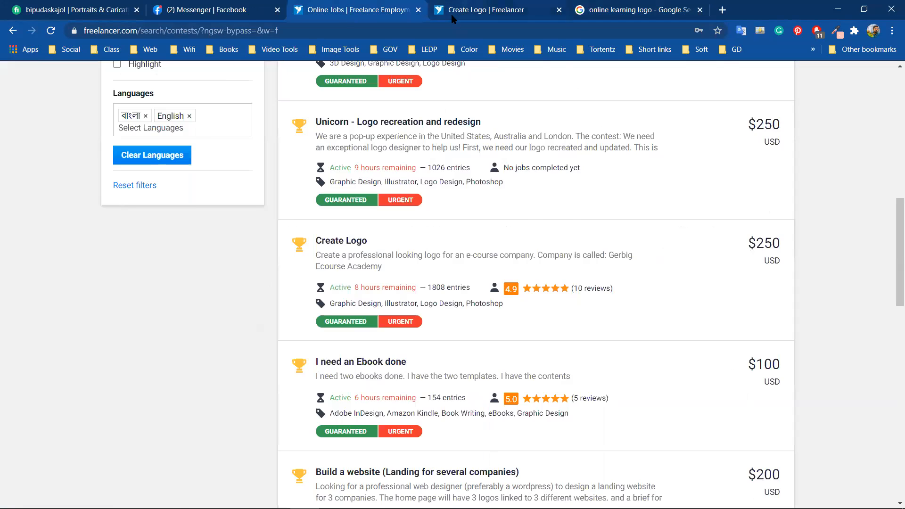
pyautogui.hotkey('ctrl', 'Tab')
pyautogui.click(212, 170)
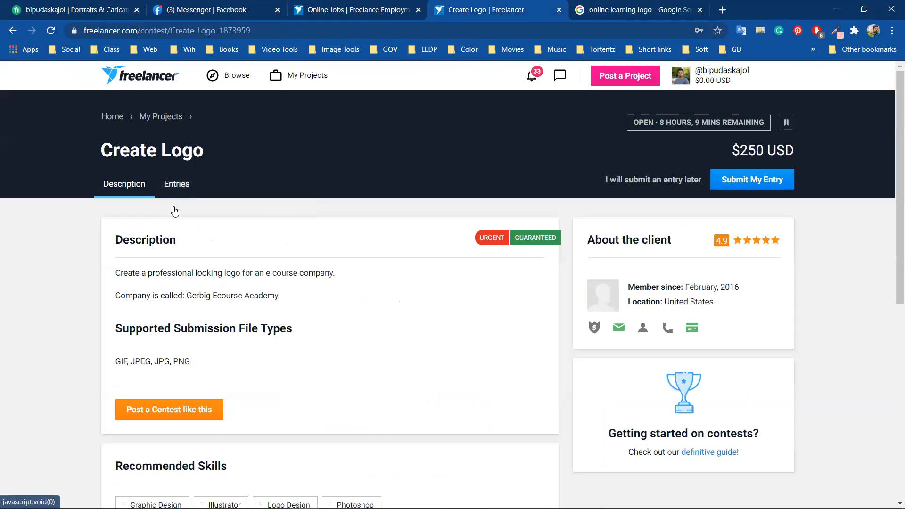
pyautogui.click(182, 191)
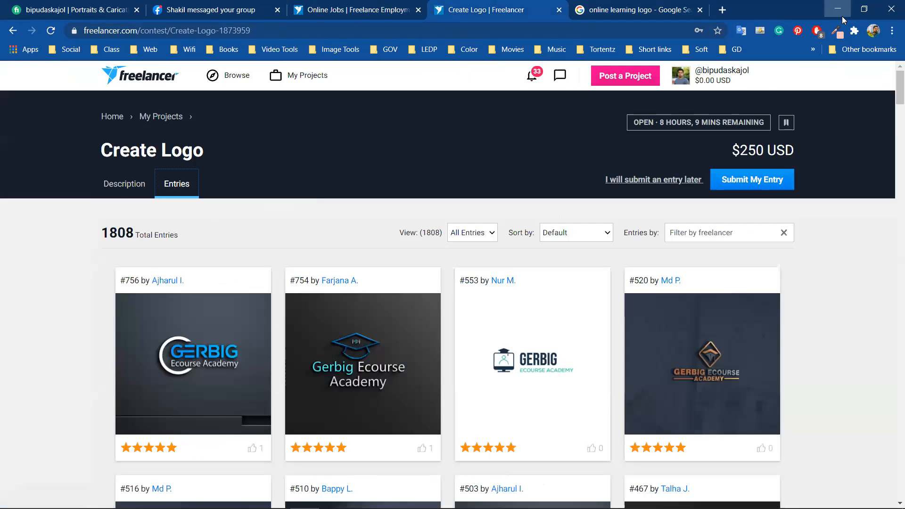
# - Switch to Illustrator, paste the company name "Gerbig Ecourse Academy" and enlarge it to about 41.8 pt near the artboard's upper edge
pyautogui.click(838, 9)
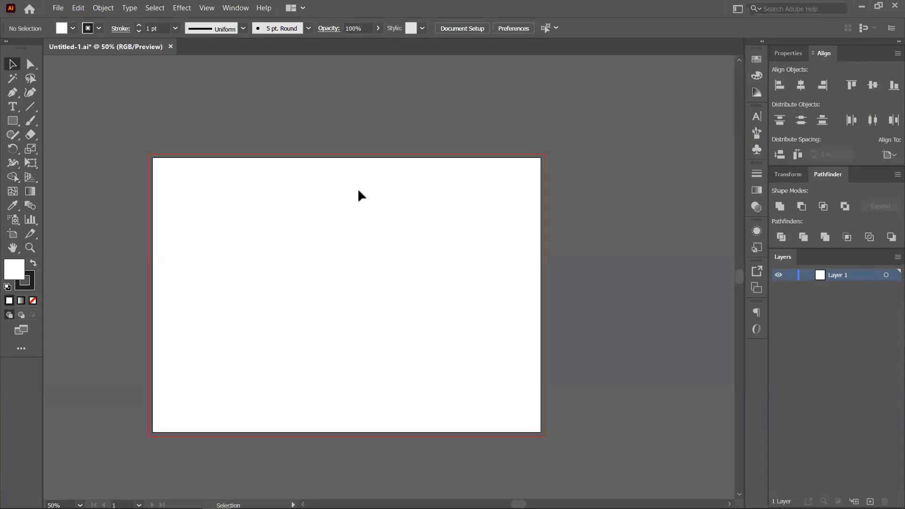
pyautogui.scroll(-1, 299, 228)
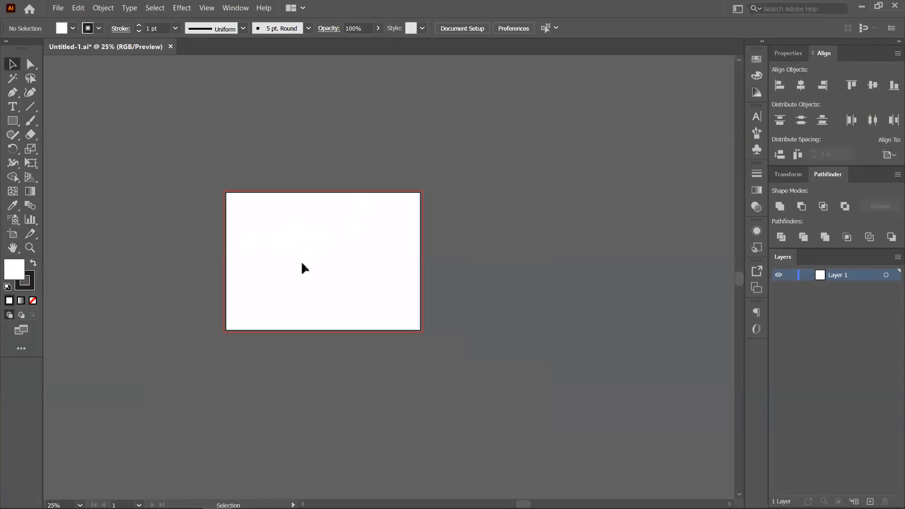
pyautogui.moveTo(301, 265); pyautogui.dragTo(323, 196)
pyautogui.scroll(1, 289, 200)
pyautogui.moveTo(298, 151); pyautogui.dragTo(227, 203)
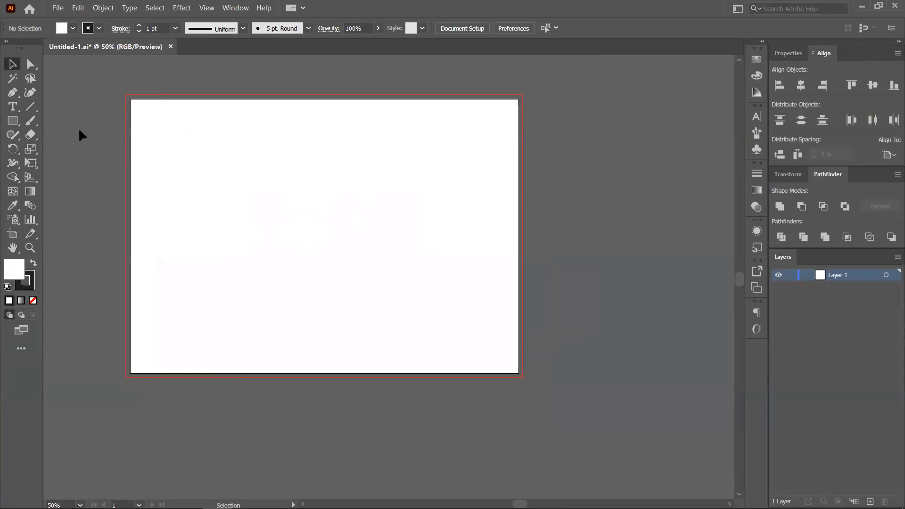
pyautogui.hotkey('ctrl', 'v')
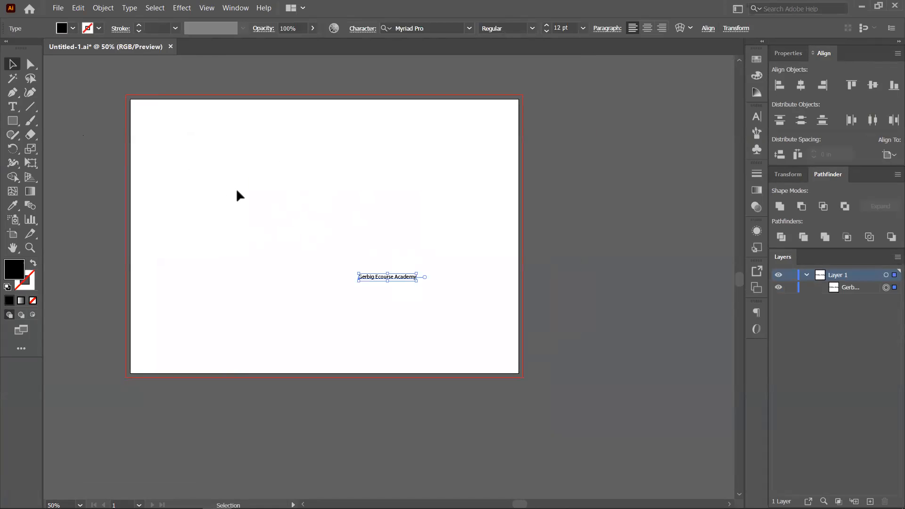
pyautogui.moveTo(401, 282); pyautogui.dragTo(335, 153)
pyautogui.click(302, 235)
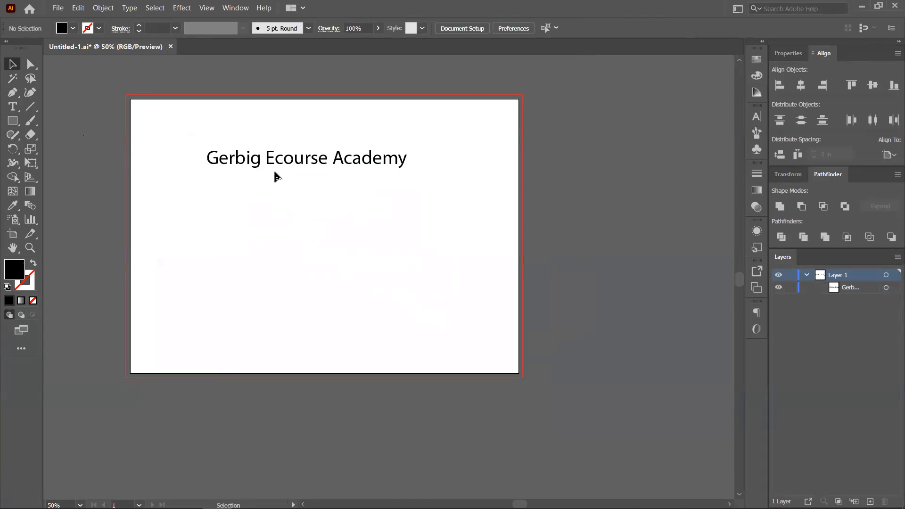
# - Cut the word "Gerbig" out of the company name, leaving "Ecourse Academy" as its own text line
pyautogui.press('t')
pyautogui.moveTo(262, 158); pyautogui.dragTo(150, 164)
pyautogui.press('ctrl')
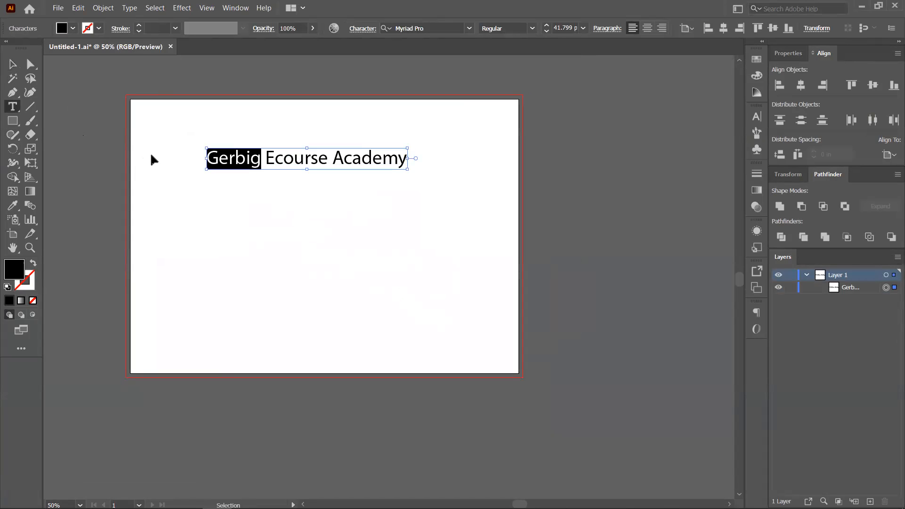
pyautogui.press('BackSpace')
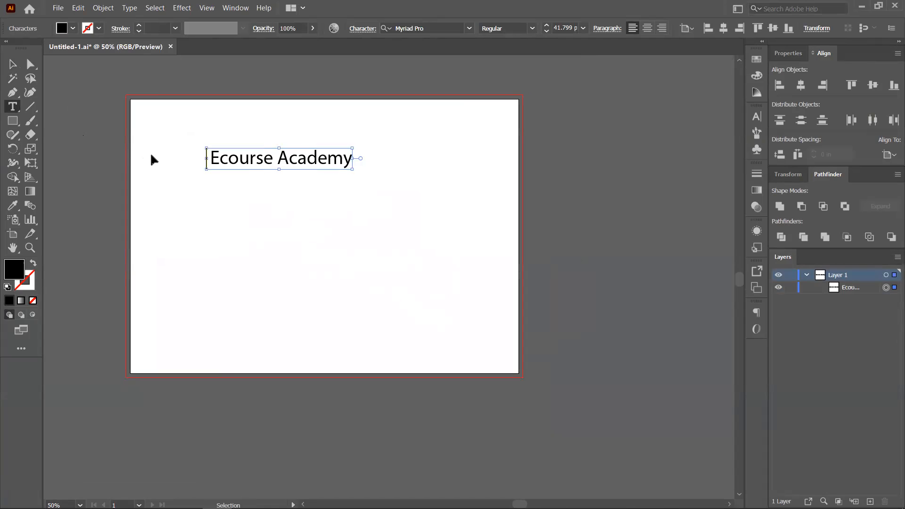
pyautogui.press('Escape')
pyautogui.click(242, 252)
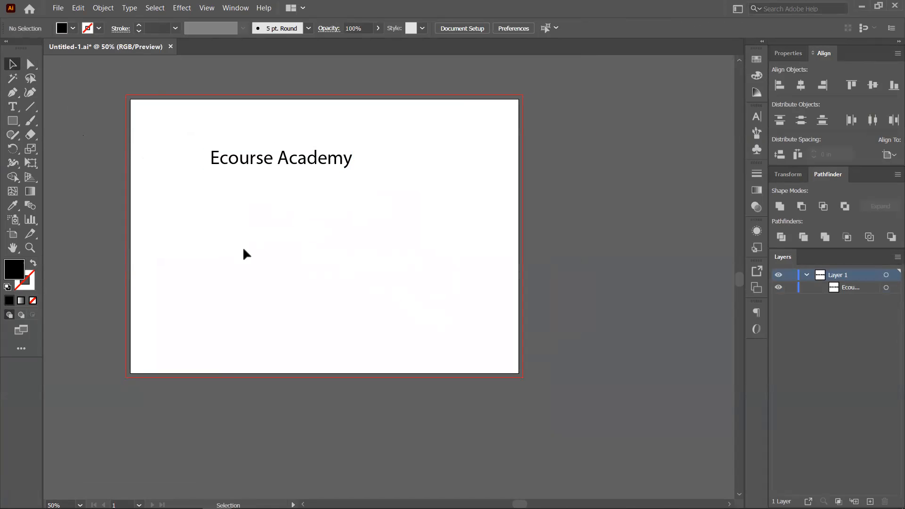
# - Paste "Gerbig" as a separate text object near "Ecourse Academy" and duplicate both texts outside the artboard
pyautogui.hotkey('ctrl', 'v')
pyautogui.moveTo(405, 277); pyautogui.dragTo(262, 186)
pyautogui.moveTo(228, 133); pyautogui.dragTo(286, 229)
pyautogui.moveTo(261, 175); pyautogui.dragTo(658, 118)
# - Move the artboard's "Ecourse Academy" text diagonally down and away from "Gerbig", and select the "Gerbig" text in close-up
pyautogui.moveTo(281, 158); pyautogui.dragTo(395, 246)
pyautogui.moveTo(248, 183); pyautogui.dragTo(376, 301)
pyautogui.scroll(1, 287, 175)
pyautogui.click(310, 219)
pyautogui.scroll(2, 321, 219)
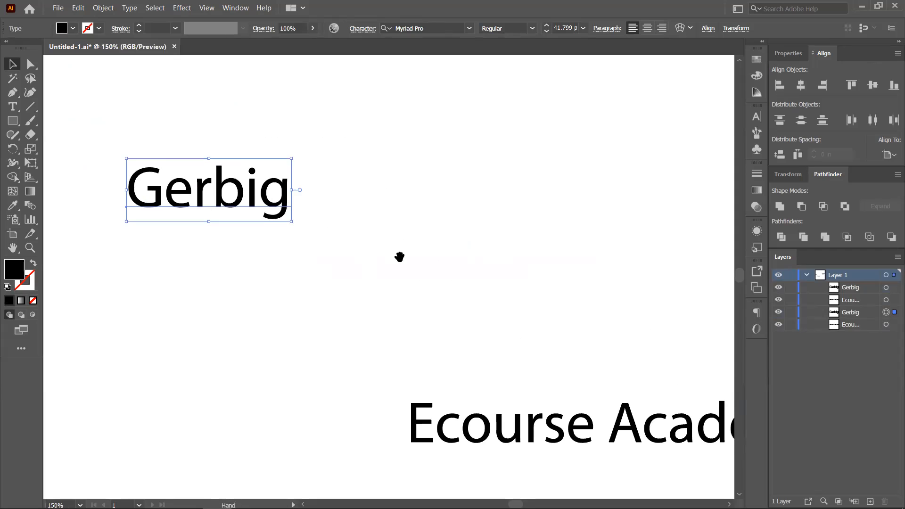
pyautogui.moveTo(399, 257); pyautogui.dragTo(374, 182)
pyautogui.click(470, 29)
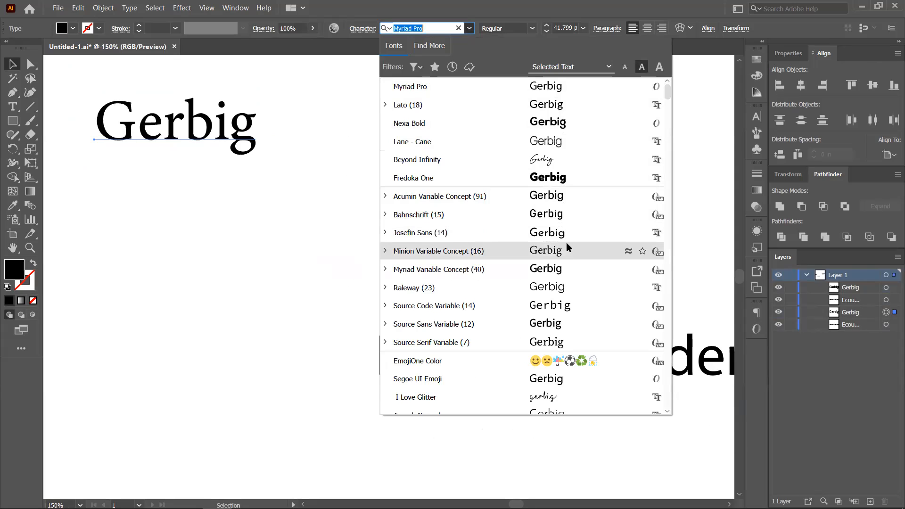
pyautogui.click(301, 91)
pyautogui.click(302, 91)
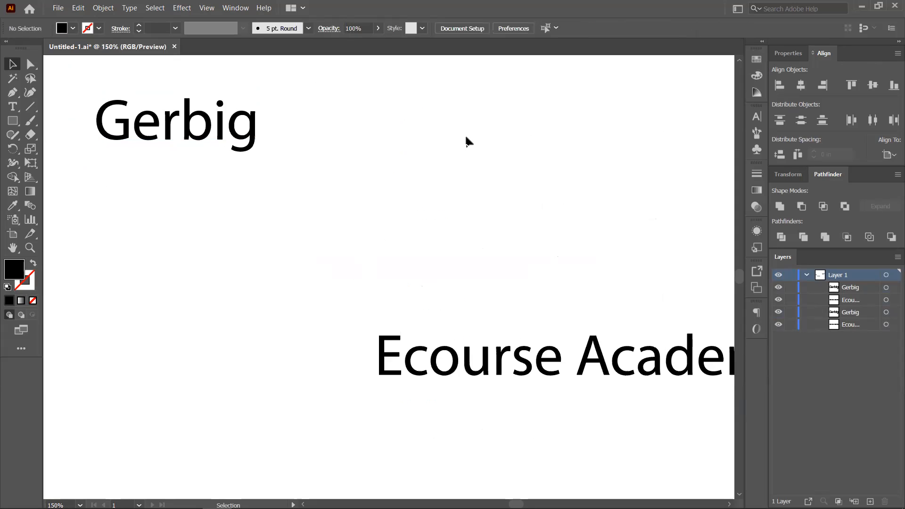
# - Show the full character options and set the "Gerbig" text to All Caps, keeping it selected
pyautogui.click(259, 125)
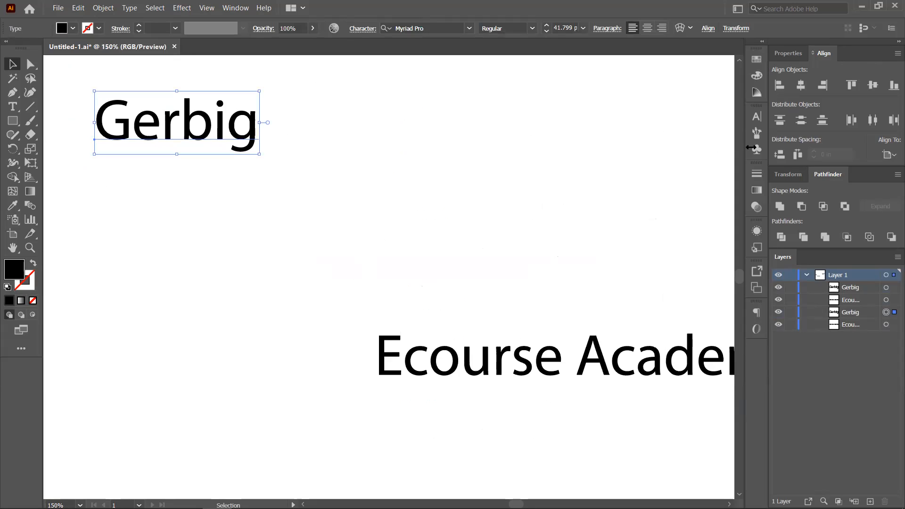
pyautogui.click(757, 118)
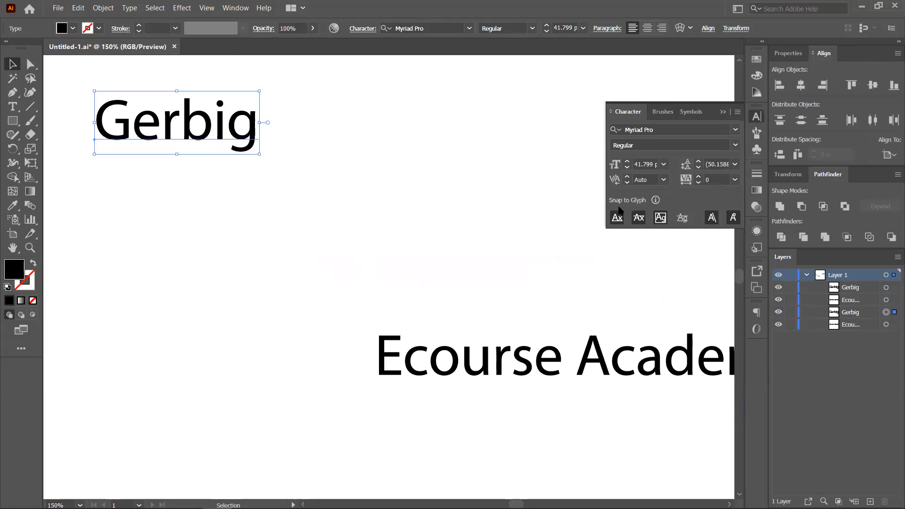
pyautogui.click(738, 112)
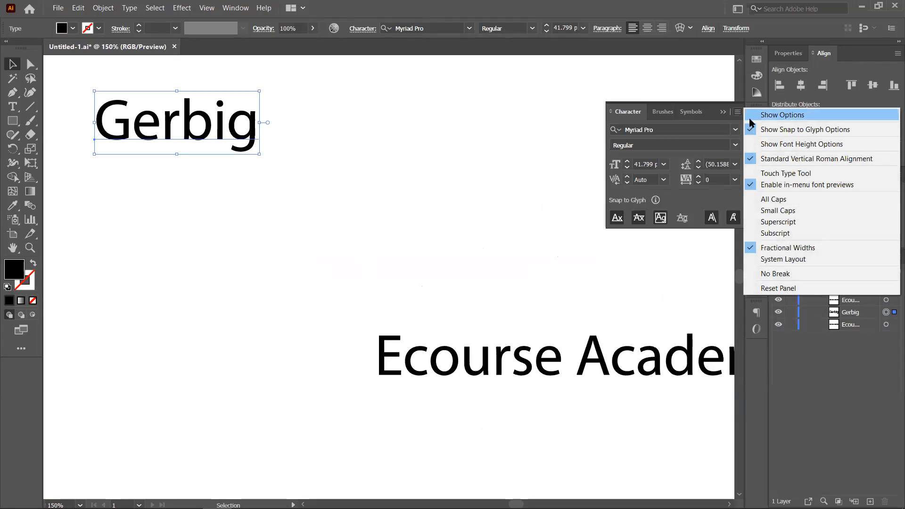
pyautogui.click(783, 116)
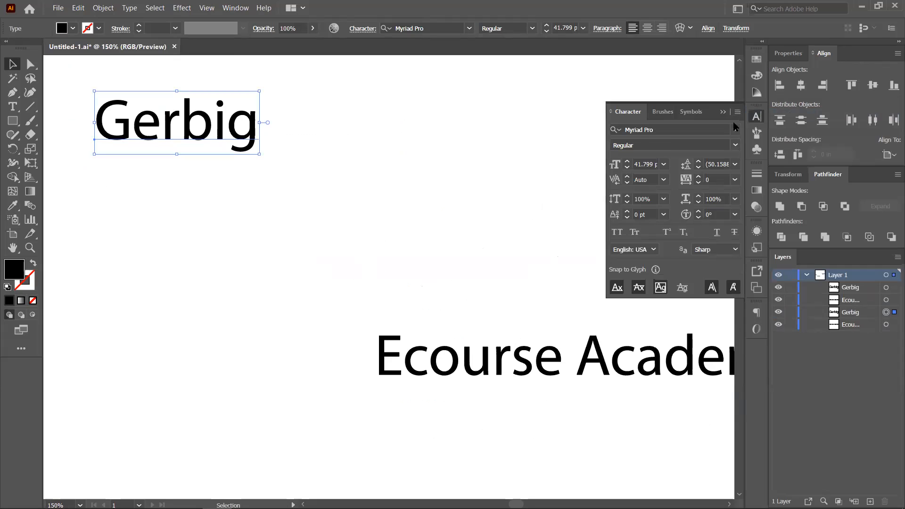
pyautogui.click(617, 232)
pyautogui.click(448, 193)
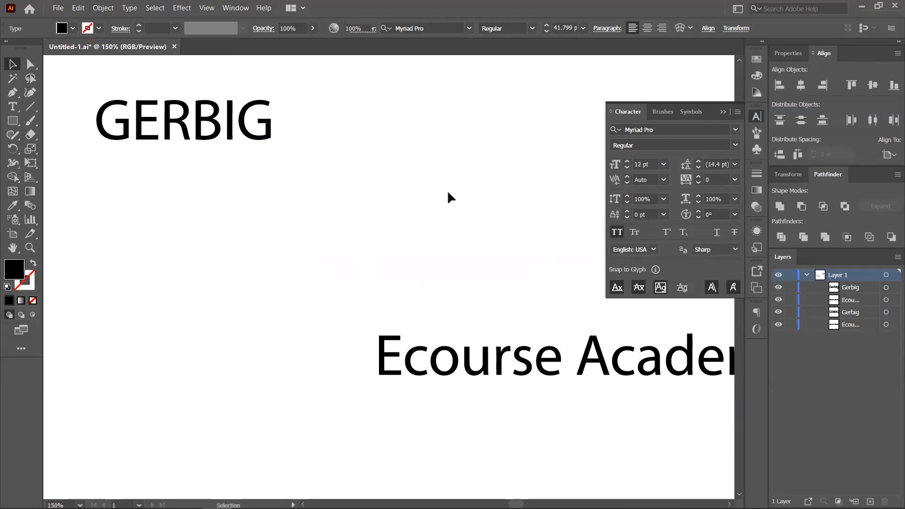
pyautogui.click(268, 134)
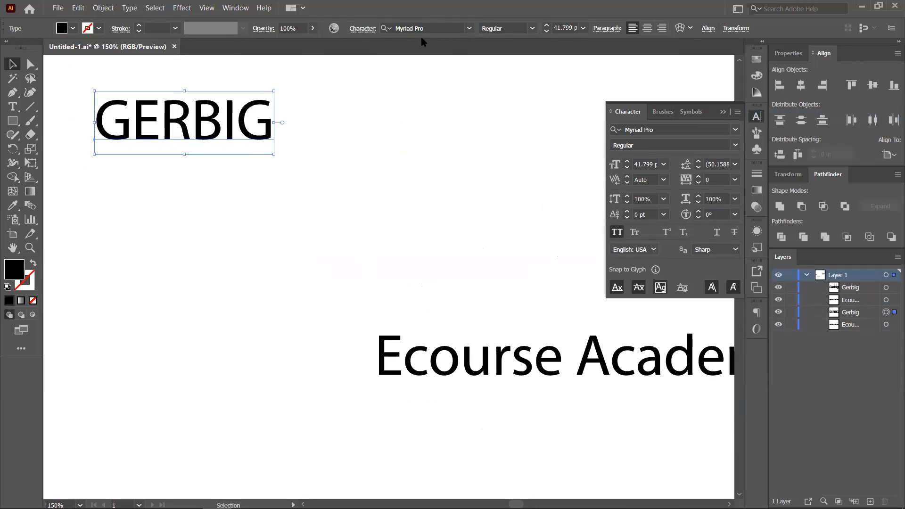
pyautogui.click(469, 28)
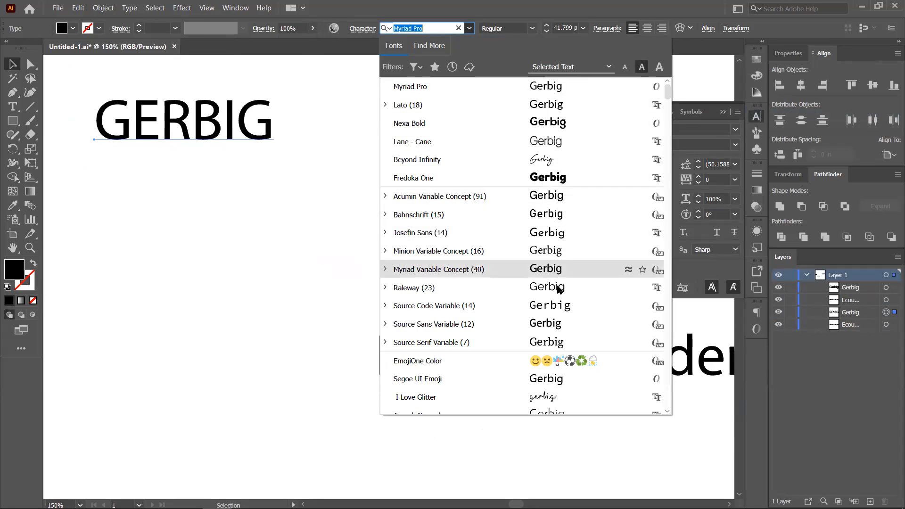
pyautogui.scroll(-3, 559, 321)
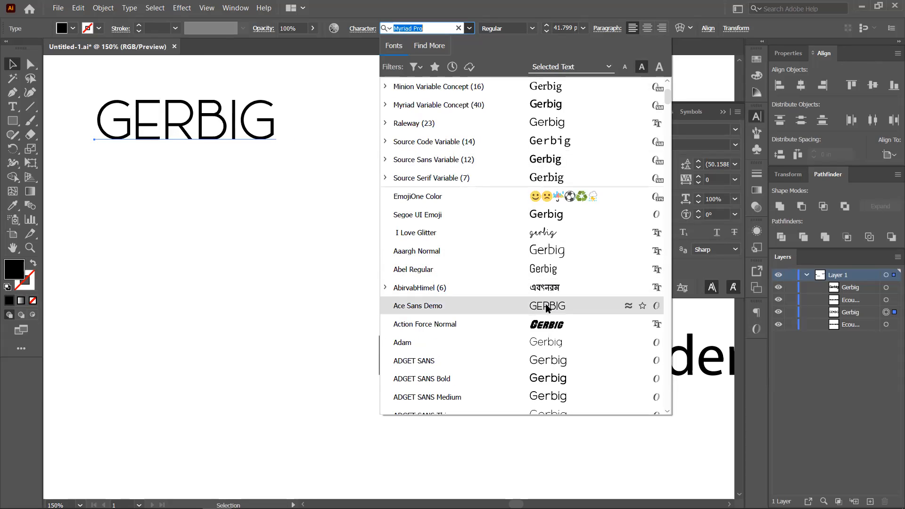
pyautogui.scroll(-1, 547, 308)
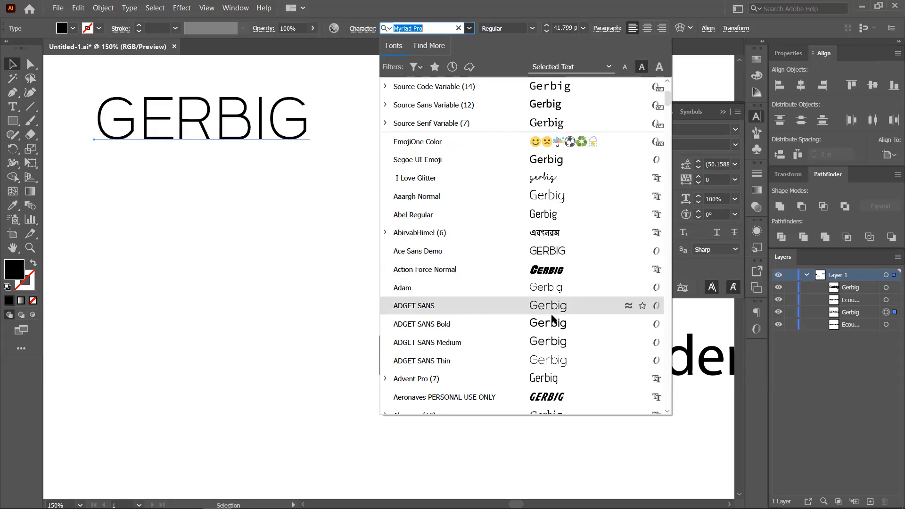
pyautogui.scroll(-2, 555, 339)
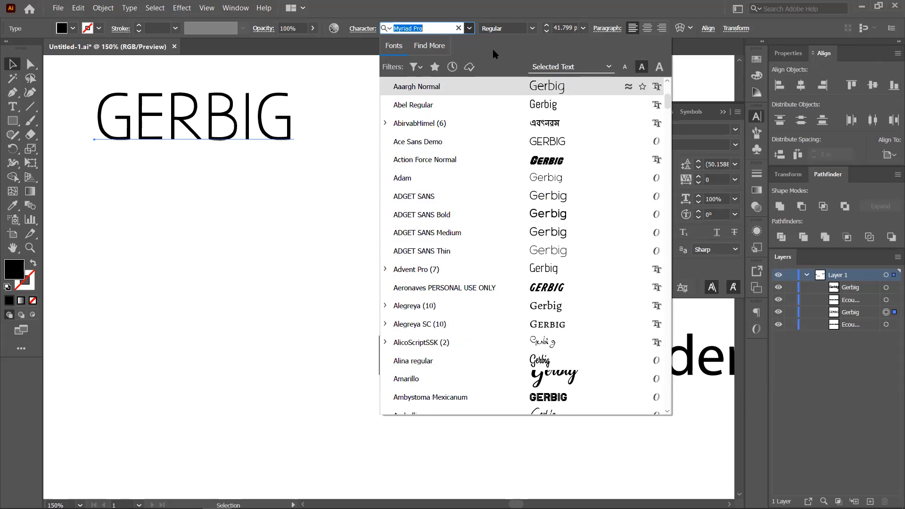
pyautogui.press('Escape')
# - Preview fonts on the "GERBIG" text and set it to Gotham-Bold
pyautogui.click(736, 130)
pyautogui.scroll(-6, 754, 247)
pyautogui.scroll(-3, 762, 271)
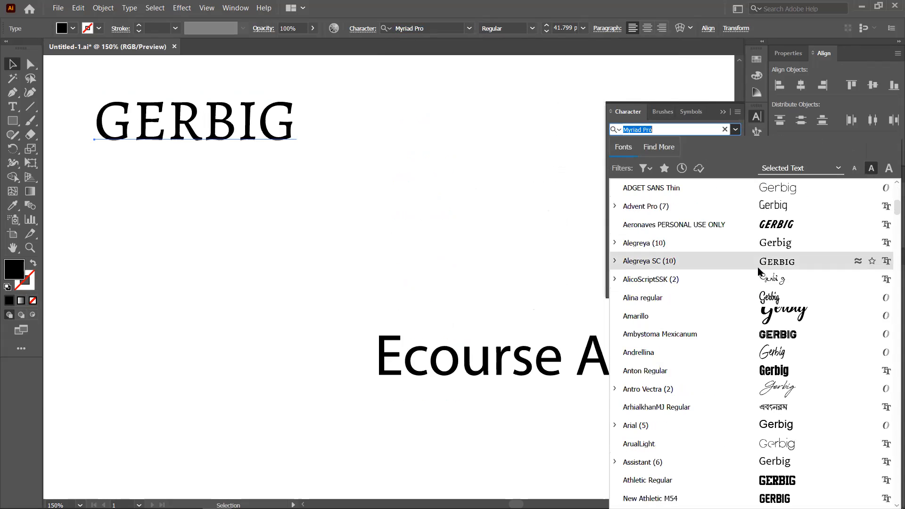
pyautogui.scroll(-1, 778, 316)
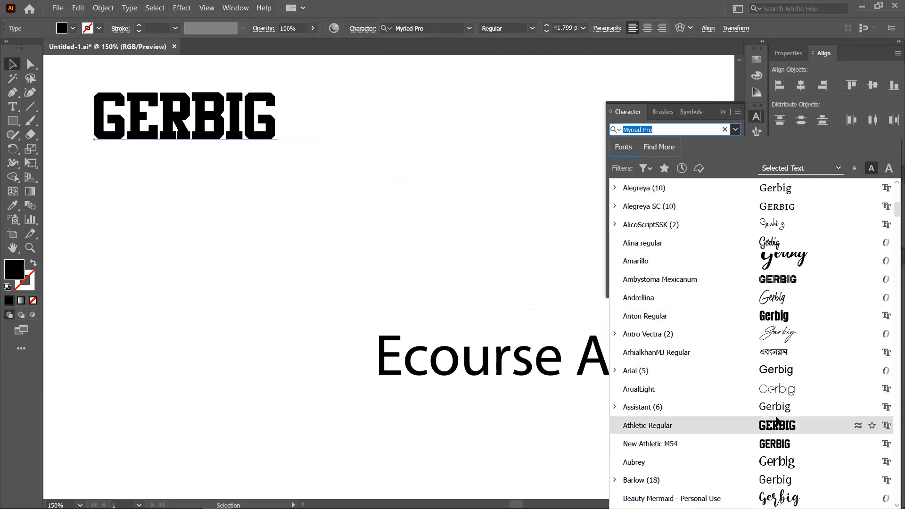
pyautogui.scroll(-3, 777, 421)
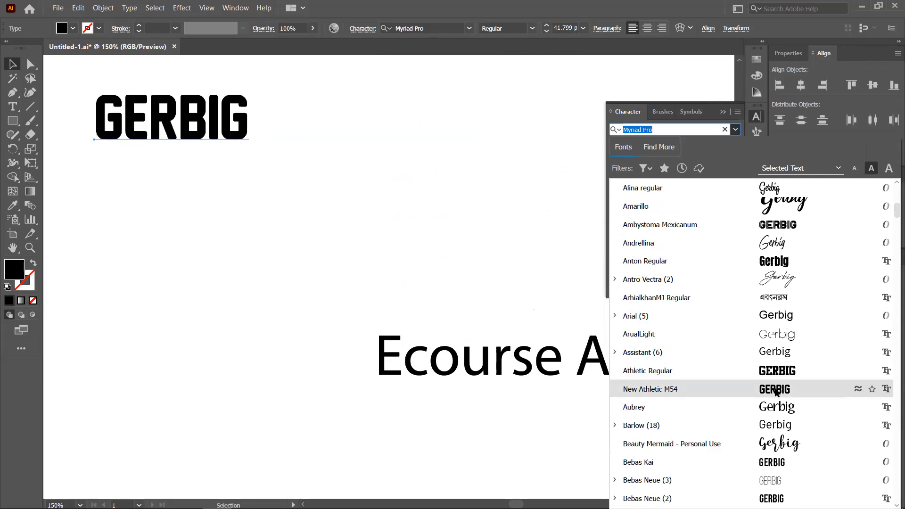
pyautogui.scroll(-3, 777, 391)
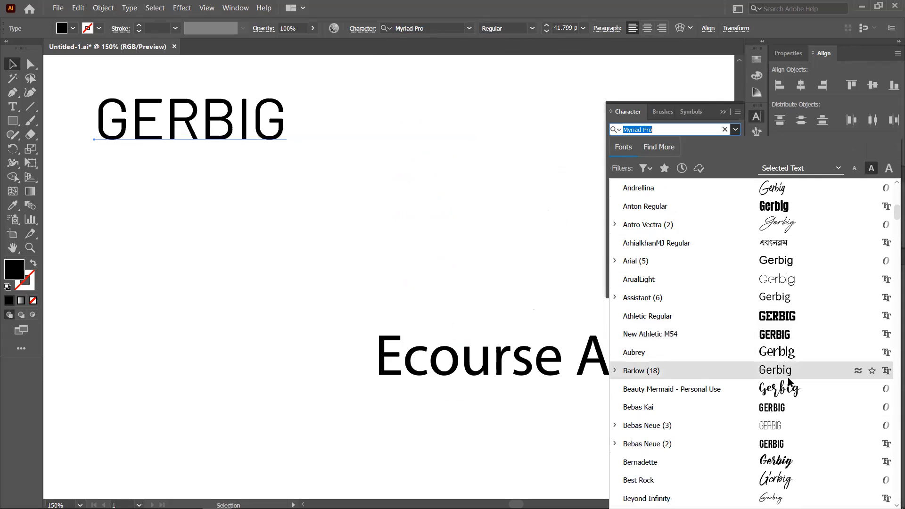
pyautogui.scroll(-3, 791, 380)
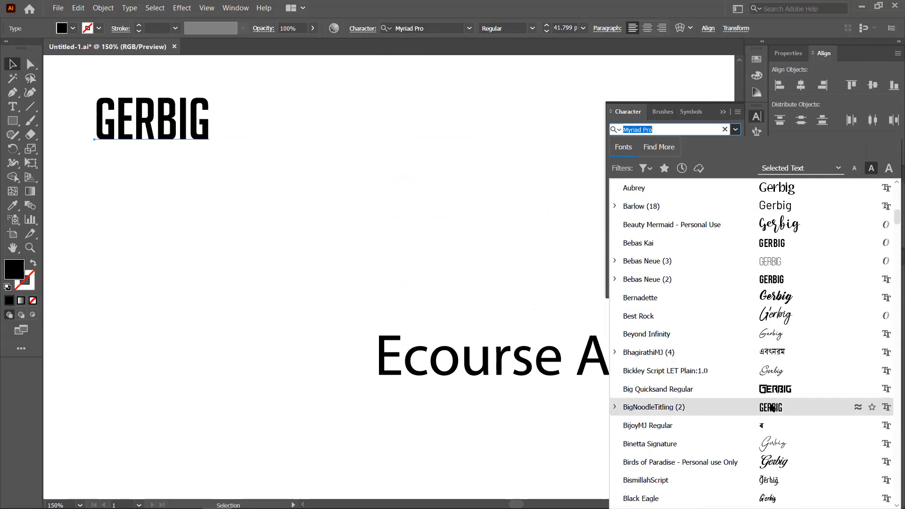
pyautogui.scroll(-4, 771, 401)
pyautogui.scroll(-5, 783, 361)
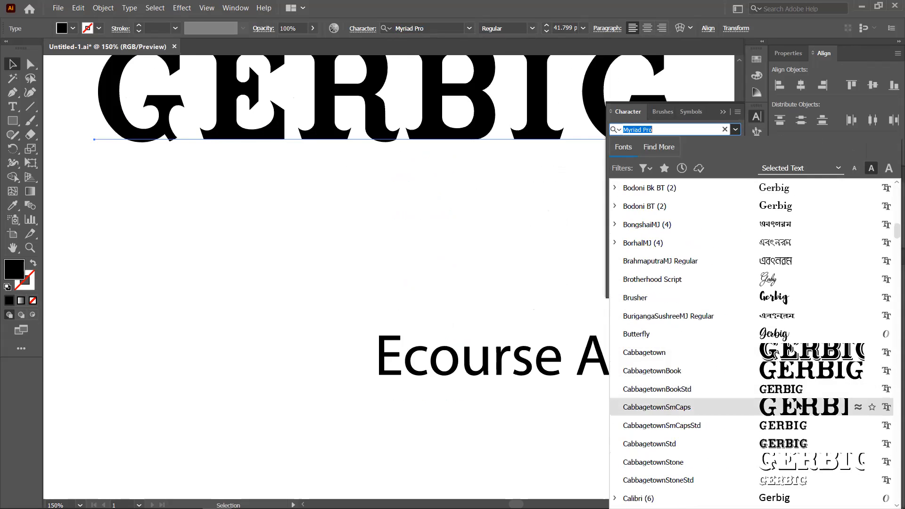
pyautogui.scroll(-7, 787, 382)
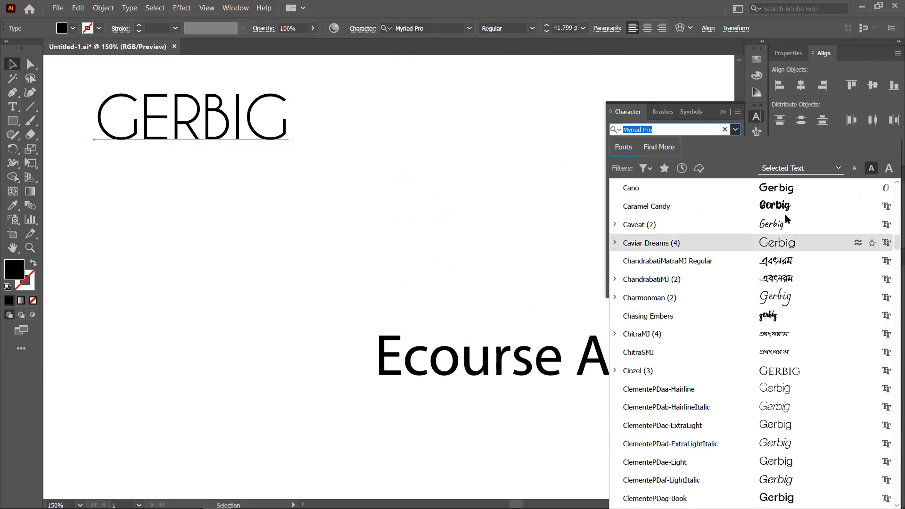
pyautogui.scroll(-5, 783, 325)
pyautogui.scroll(-7, 778, 329)
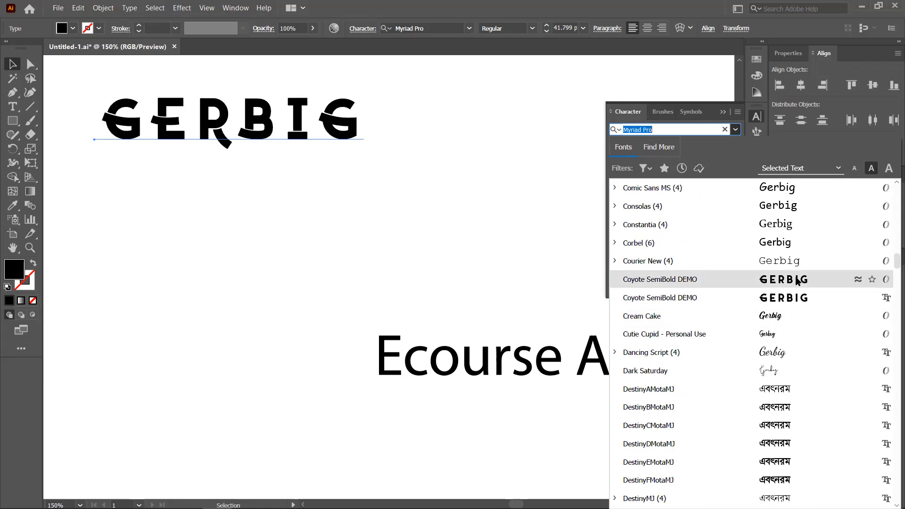
pyautogui.scroll(-5, 796, 282)
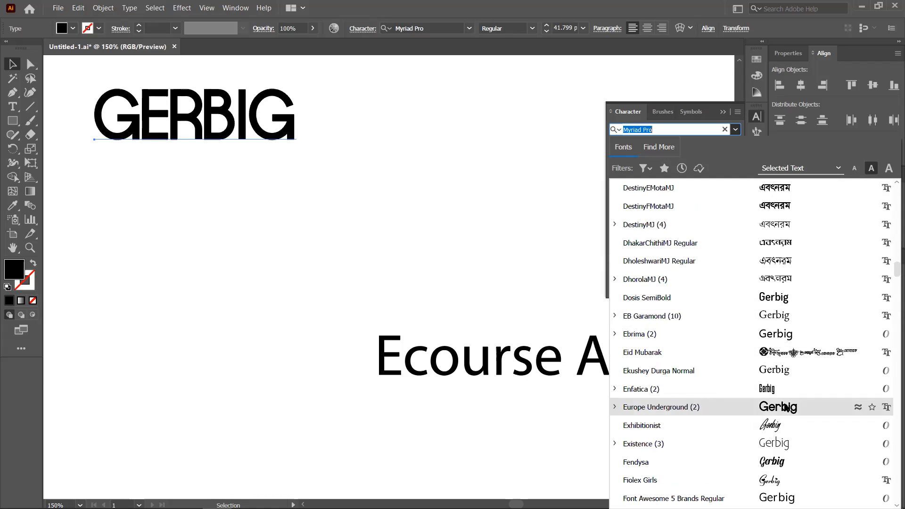
pyautogui.scroll(-10, 782, 409)
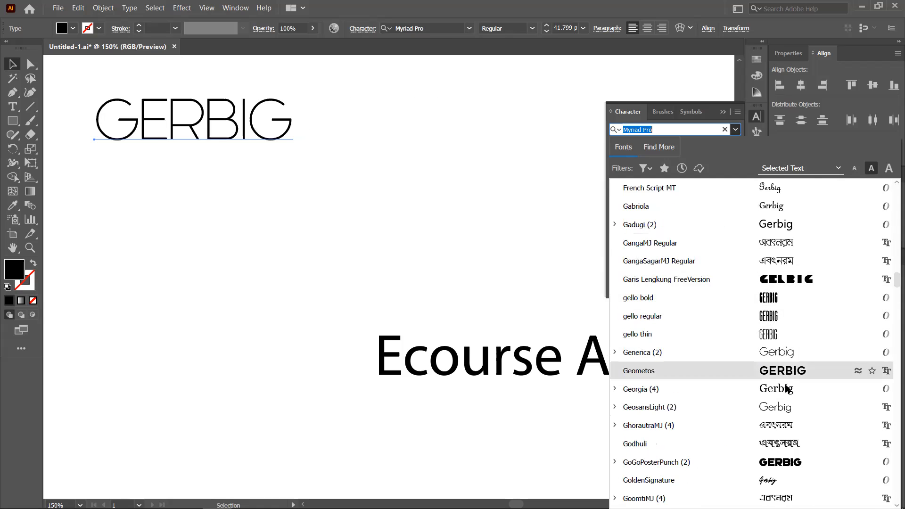
pyautogui.scroll(-3, 787, 437)
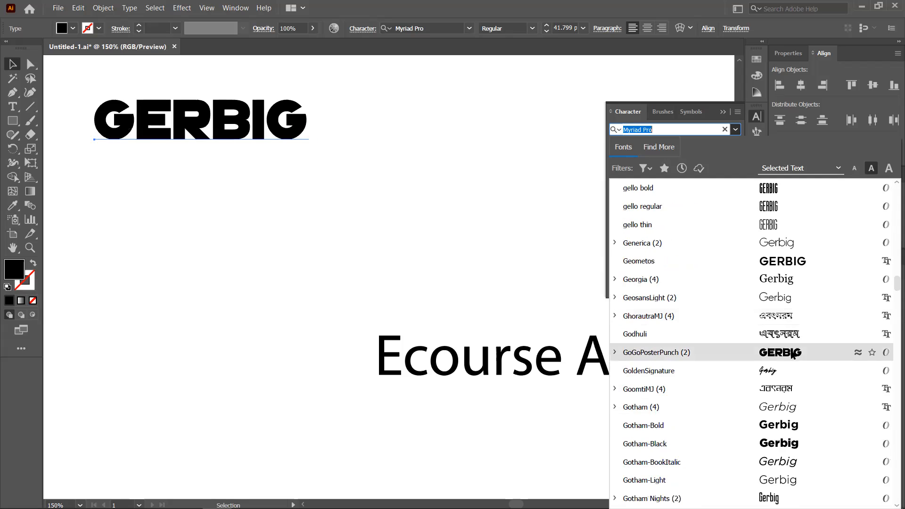
pyautogui.scroll(-2, 793, 354)
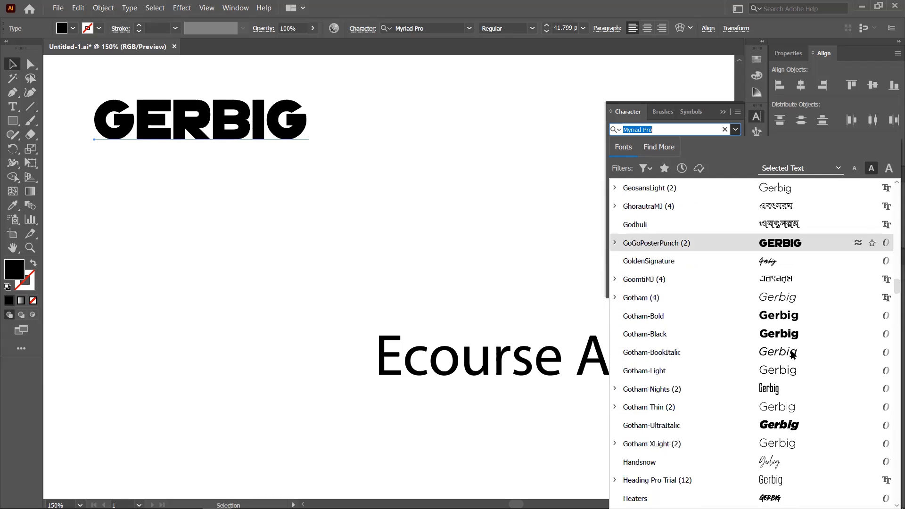
pyautogui.click(785, 320)
# - Move the "Ecourse Academy" text directly beneath "GERBIG" and set its font to Raleway
pyautogui.moveTo(236, 178); pyautogui.dragTo(287, 241)
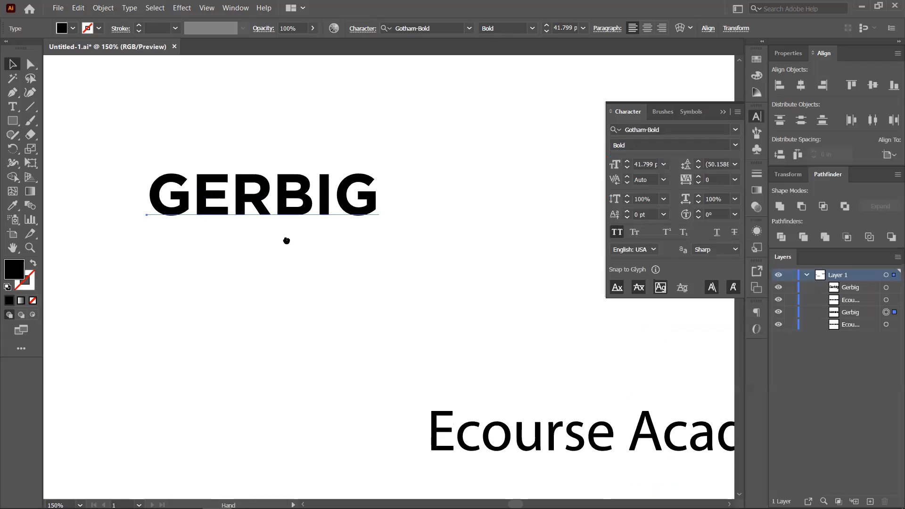
pyautogui.scroll(-1, 292, 224)
pyautogui.moveTo(376, 235); pyautogui.dragTo(328, 233)
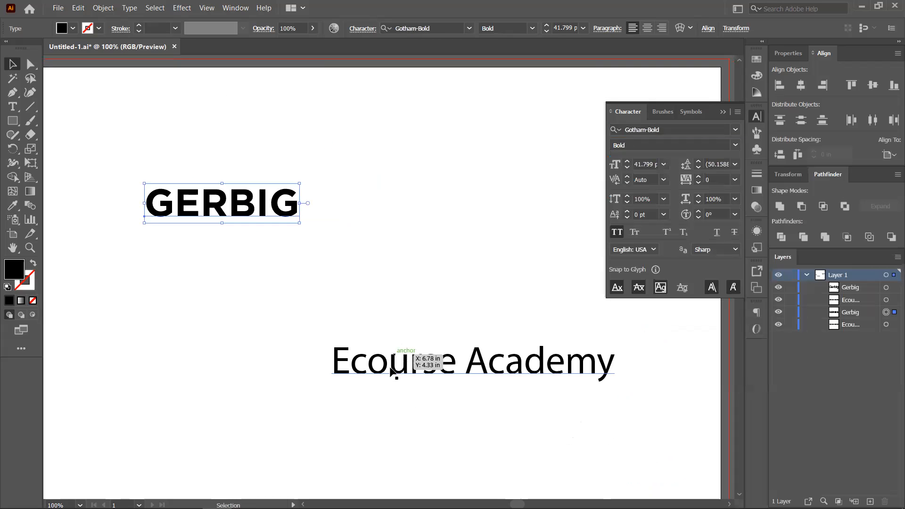
pyautogui.moveTo(496, 411); pyautogui.dragTo(321, 284)
pyautogui.click(734, 131)
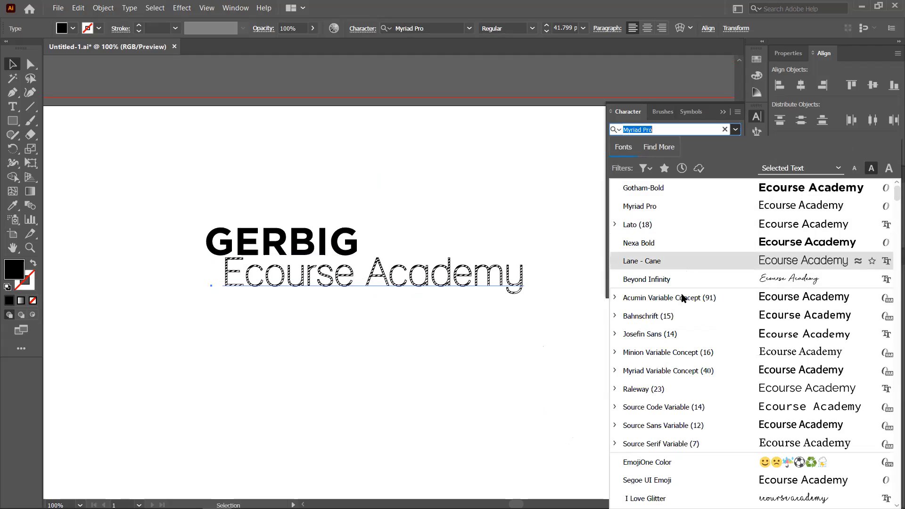
pyautogui.click(689, 389)
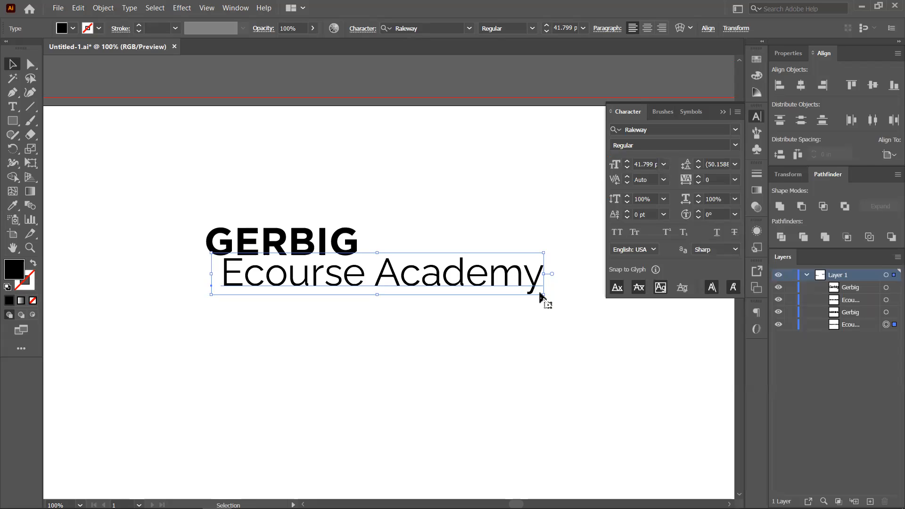
# - Scale "Ecourse Academy" down to about 14.6 pt and place it under "GERBIG" with their right edges aligned
pyautogui.moveTo(542, 294); pyautogui.dragTo(519, 281)
pyautogui.hotkey('ctrl', '=')
pyautogui.moveTo(470, 316); pyautogui.dragTo(345, 296)
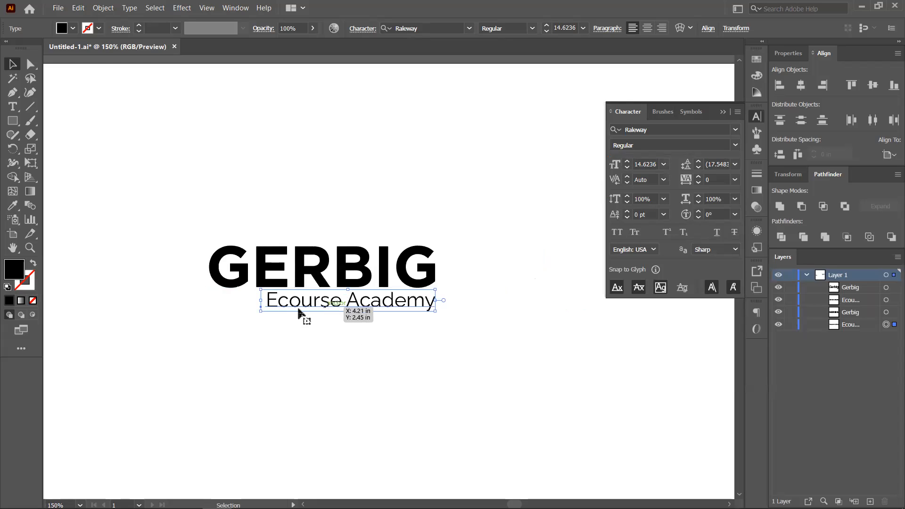
pyautogui.moveTo(273, 333); pyautogui.dragTo(310, 323)
# - Convert the "GERBIG" text to outlines and ungroup it into separate letters
pyautogui.click(276, 267)
pyautogui.rightClick(277, 268)
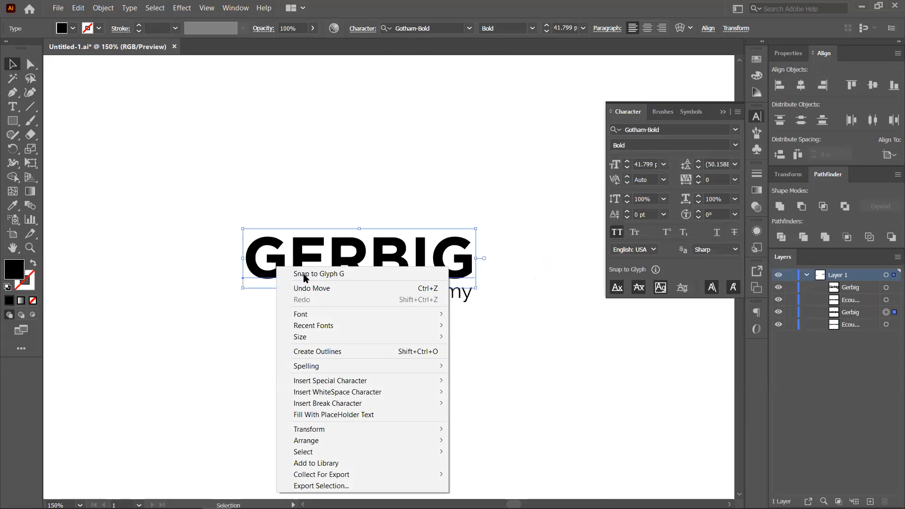
pyautogui.click(339, 351)
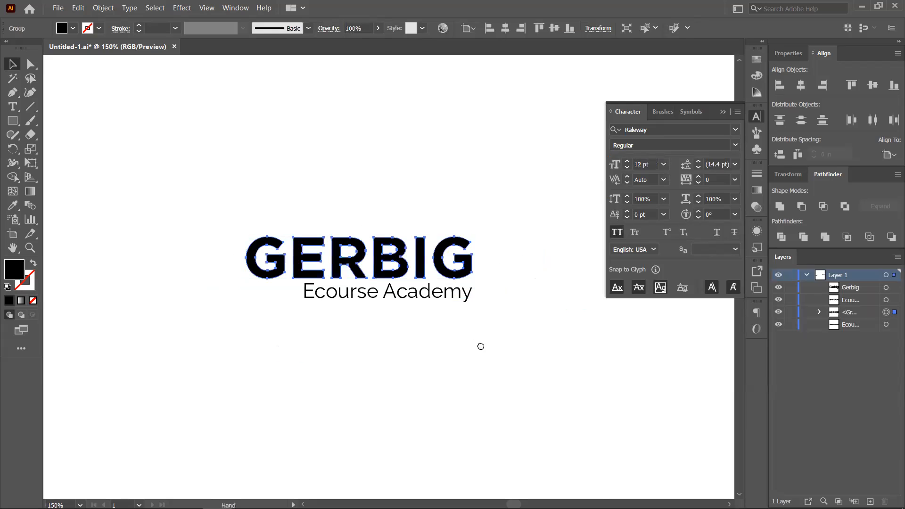
pyautogui.moveTo(282, 295); pyautogui.dragTo(255, 262)
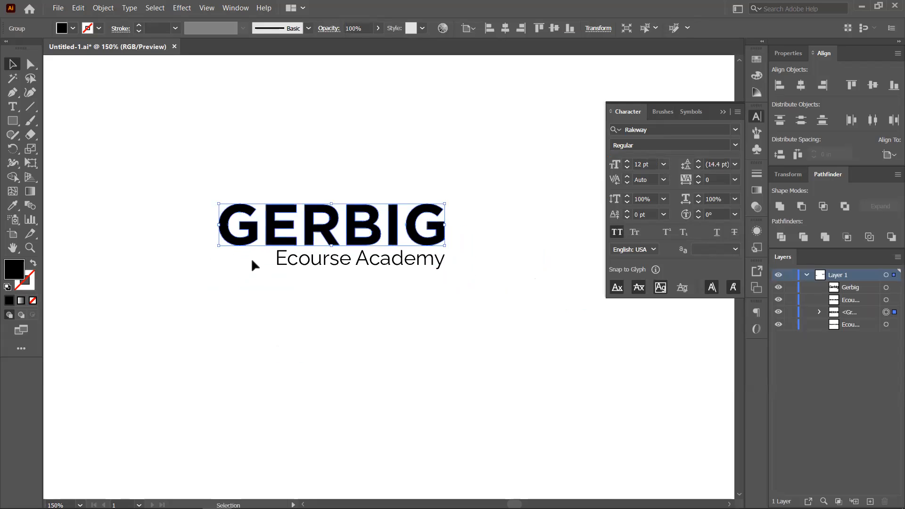
pyautogui.rightClick(249, 235)
pyautogui.click(295, 321)
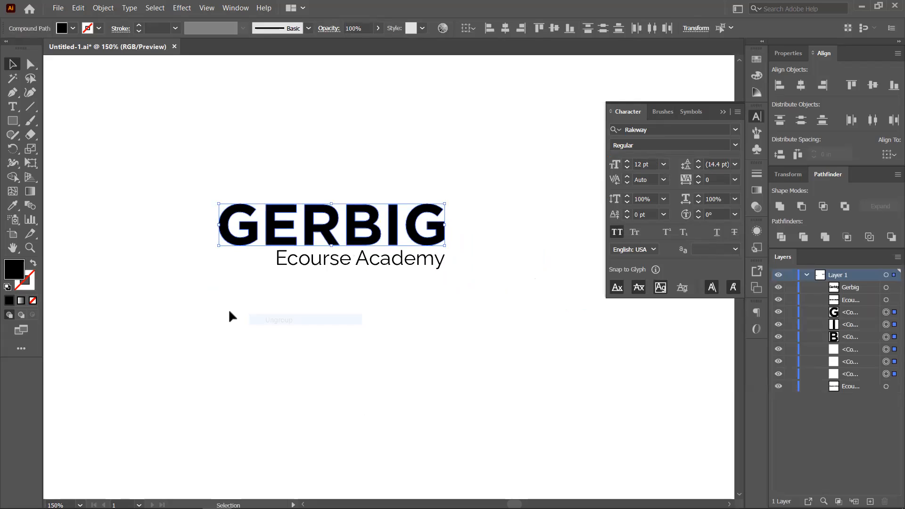
# - Enlarge the initial "G" so it spans the height of both text lines, and select the letters "ERBIG"
pyautogui.click(243, 243)
pyautogui.moveTo(259, 247); pyautogui.dragTo(255, 269)
pyautogui.click(356, 236)
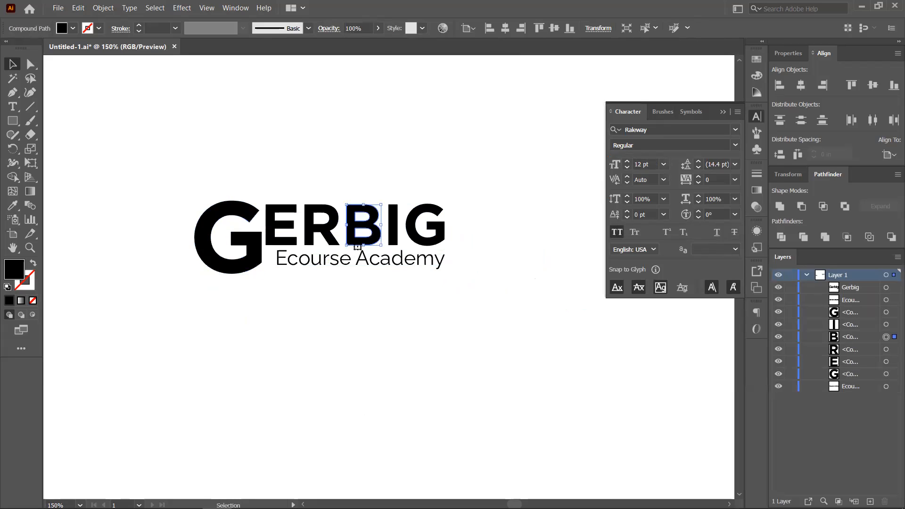
pyautogui.moveTo(293, 202); pyautogui.dragTo(445, 229)
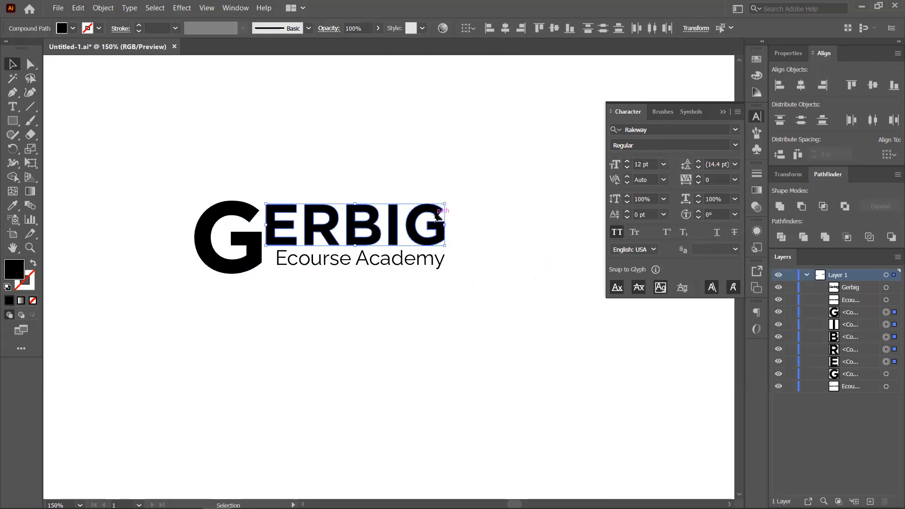
# - Group the letters "ERBIG", scale the group down and place it beside the large initial "G"
pyautogui.rightClick(437, 215)
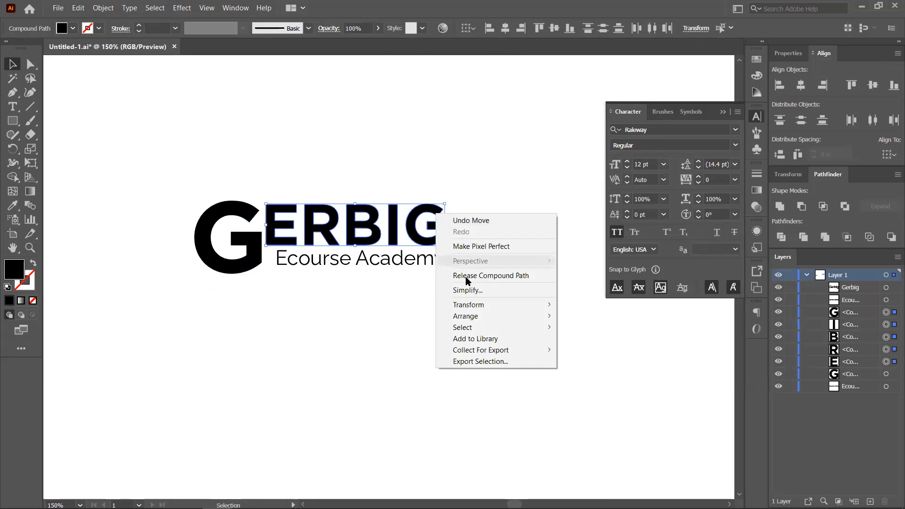
pyautogui.click(397, 285)
pyautogui.moveTo(262, 178); pyautogui.dragTo(429, 215)
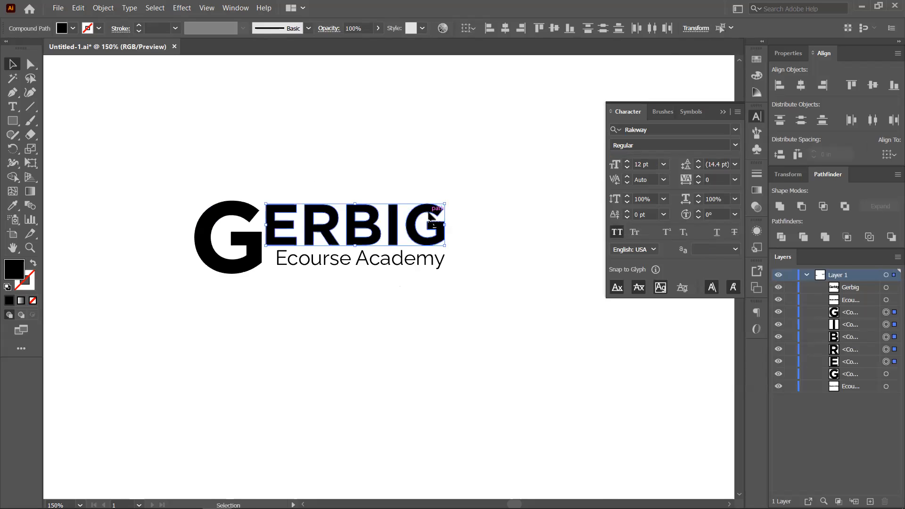
pyautogui.hotkey('ctrl', 'g')
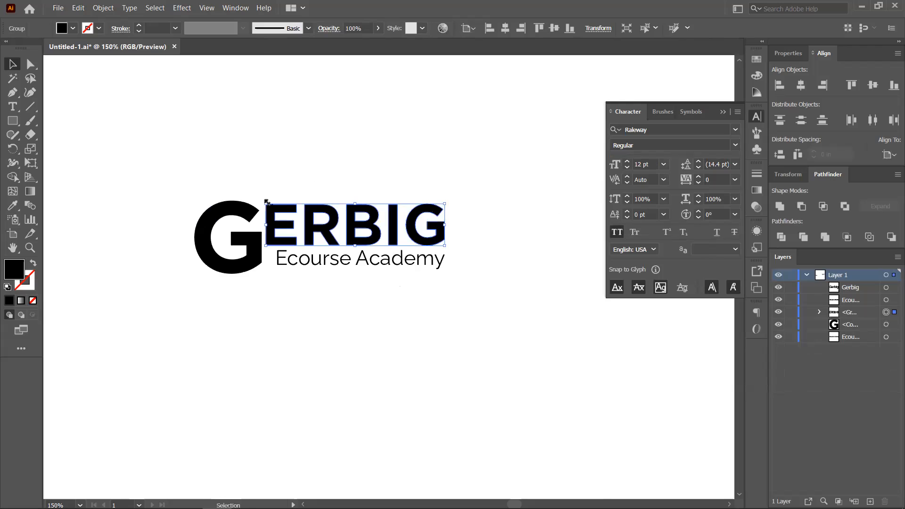
pyautogui.moveTo(267, 203)
pyautogui.mouseDown()
pyautogui.moveTo(283, 205)
pyautogui.moveTo(266, 204)
pyautogui.mouseUp()
pyautogui.moveTo(333, 239); pyautogui.dragTo(308, 231)
# - Set "Ecourse Academy" in all caps and scale it to about 6.8 pt beneath "ERBIG" with the right edges aligned
pyautogui.click(366, 265)
pyautogui.moveTo(446, 260); pyautogui.dragTo(440, 260)
pyautogui.rightClick(433, 259)
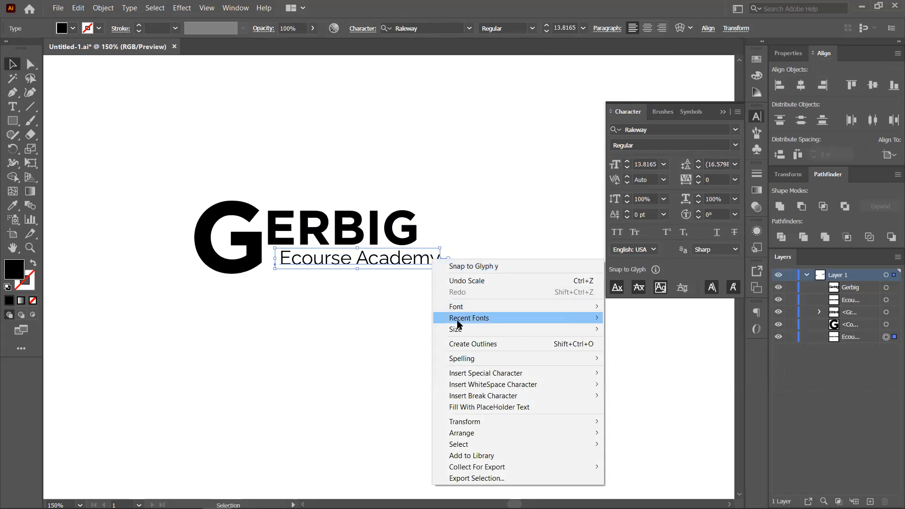
pyautogui.click(361, 300)
pyautogui.scroll(1, 370, 268)
pyautogui.click(384, 263)
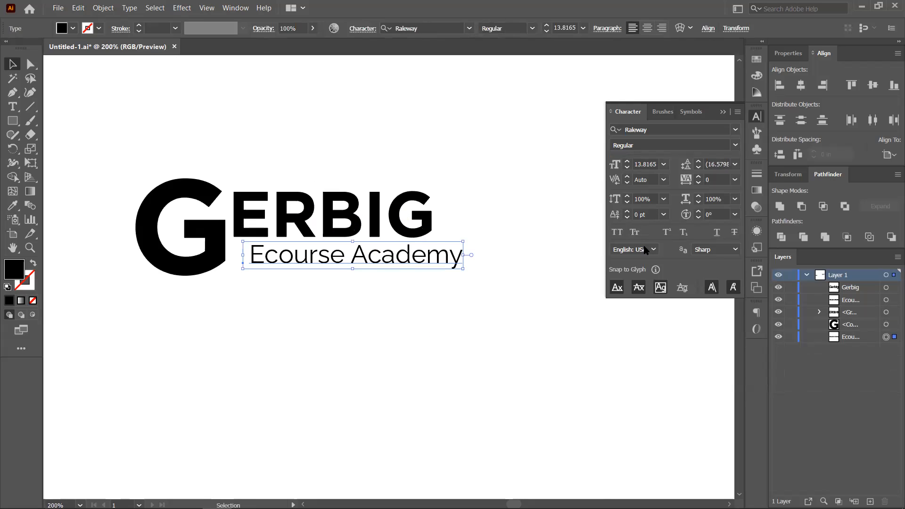
pyautogui.click(617, 232)
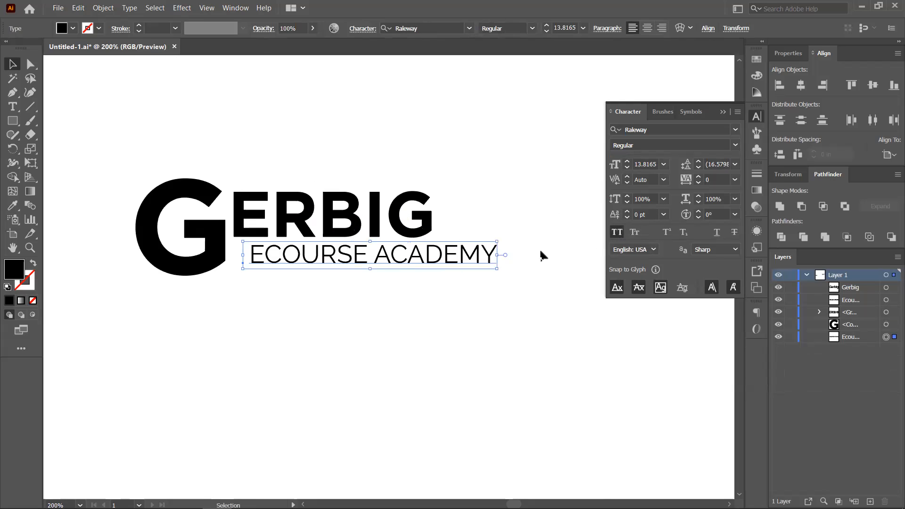
pyautogui.moveTo(485, 246); pyautogui.dragTo(500, 248)
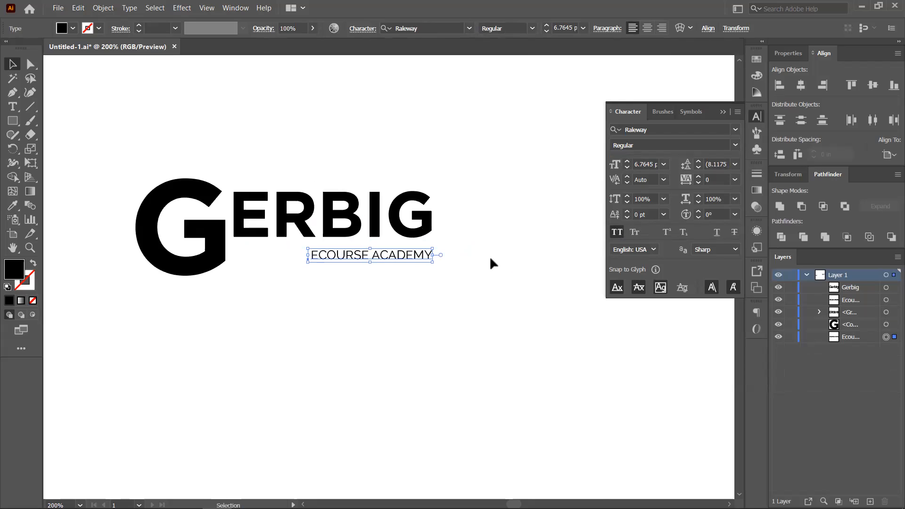
# - Widen the gap between "ECOURSE" and "ACADEMY" with extra spaces and scale the line to about 9.7 pt beneath "ERBIG"
pyautogui.doubleClick(375, 257)
pyautogui.hotkey('ctrl', 'a')
pyautogui.click(375, 257)
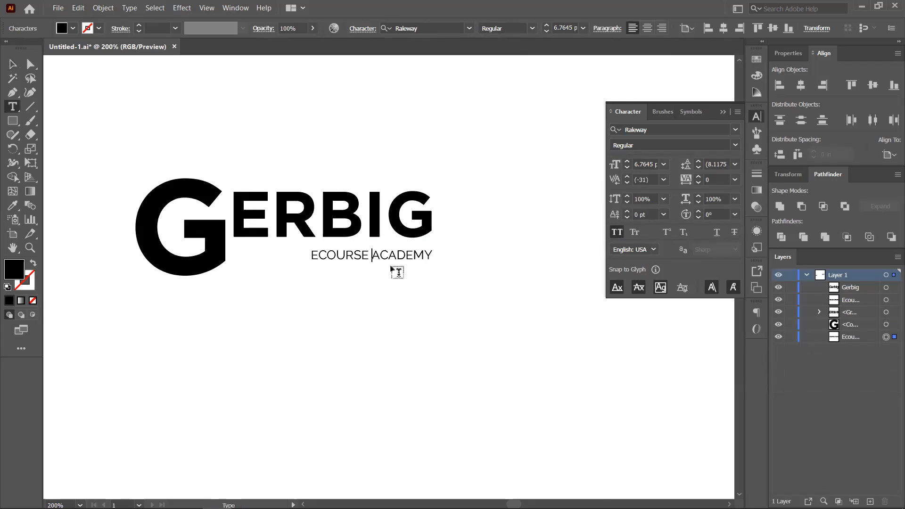
pyautogui.click(19, 69)
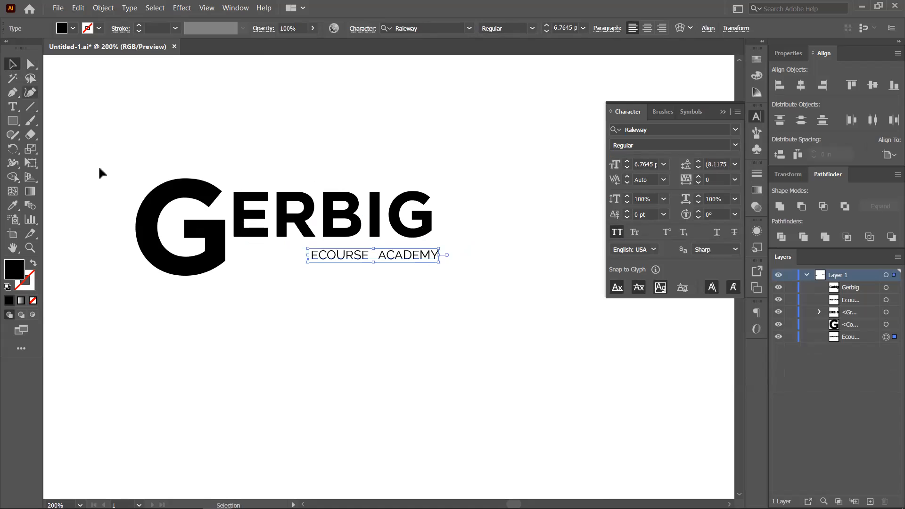
pyautogui.moveTo(418, 257)
pyautogui.mouseDown()
pyautogui.moveTo(354, 253)
pyautogui.moveTo(418, 255)
pyautogui.mouseUp()
# - Convert "ECOURSE ACADEMY" to outlines and scale it to span the full width of "ERBIG"
pyautogui.rightClick(391, 254)
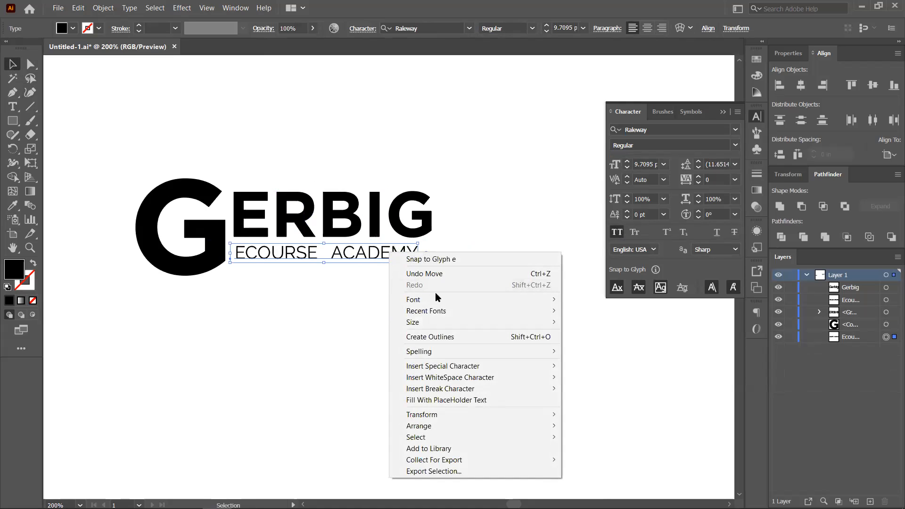
pyautogui.click(440, 337)
pyautogui.click(369, 305)
pyautogui.click(378, 252)
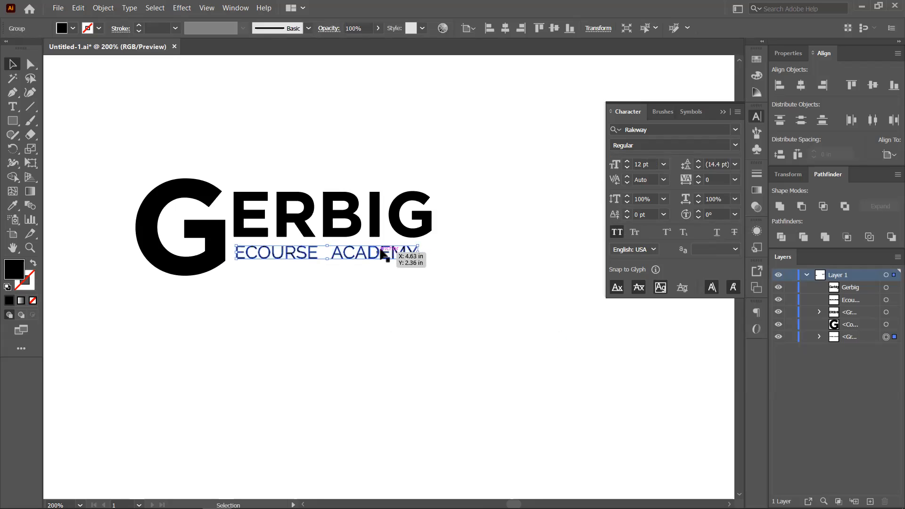
pyautogui.moveTo(418, 253)
pyautogui.mouseDown()
pyautogui.moveTo(445, 254)
pyautogui.moveTo(435, 251)
pyautogui.mouseUp()
pyautogui.moveTo(352, 255); pyautogui.dragTo(344, 256)
pyautogui.click(384, 298)
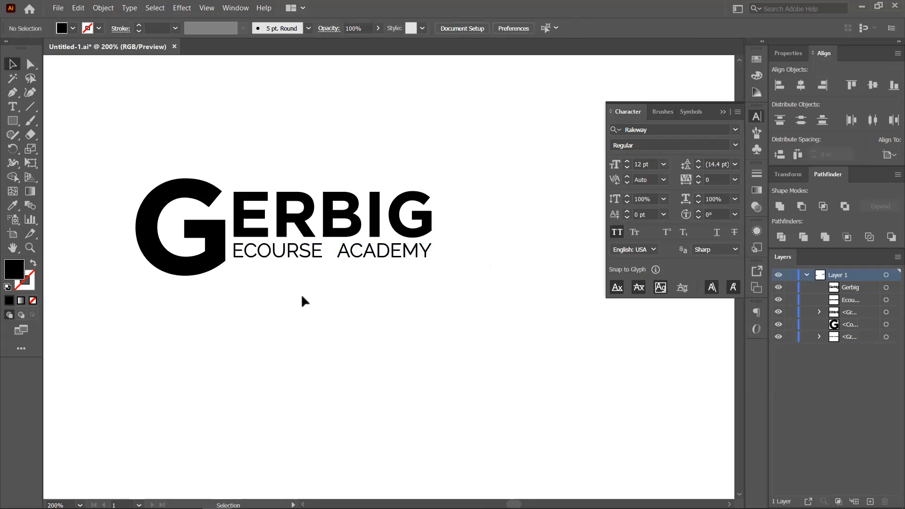
# - Scale the large initial "G" down slightly and move it close against the two lines of lettering
pyautogui.scroll(-1, 301, 297)
pyautogui.click(225, 229)
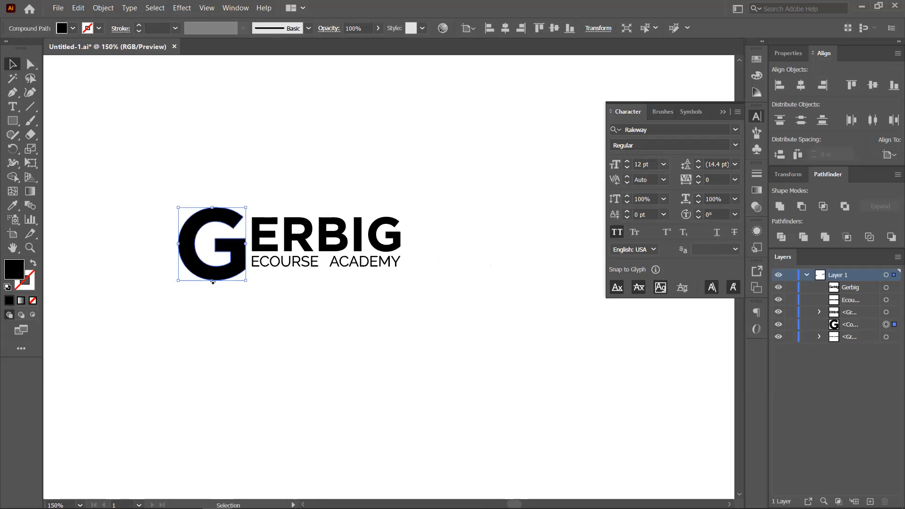
pyautogui.moveTo(213, 282); pyautogui.dragTo(213, 279)
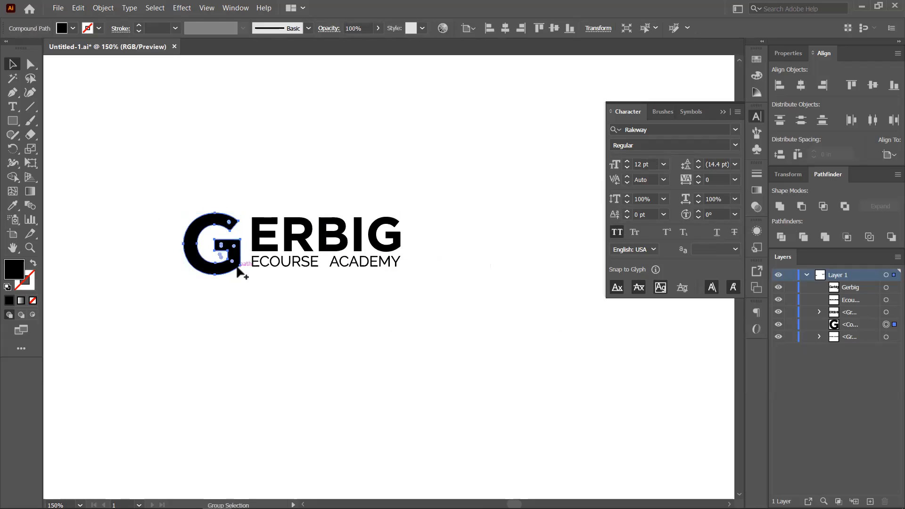
pyautogui.scroll(2, 237, 267)
pyautogui.moveTo(226, 252)
pyautogui.mouseDown()
pyautogui.moveTo(240, 247)
pyautogui.moveTo(241, 257)
pyautogui.mouseUp()
pyautogui.scroll(-1, 255, 278)
pyautogui.moveTo(431, 295); pyautogui.dragTo(394, 291)
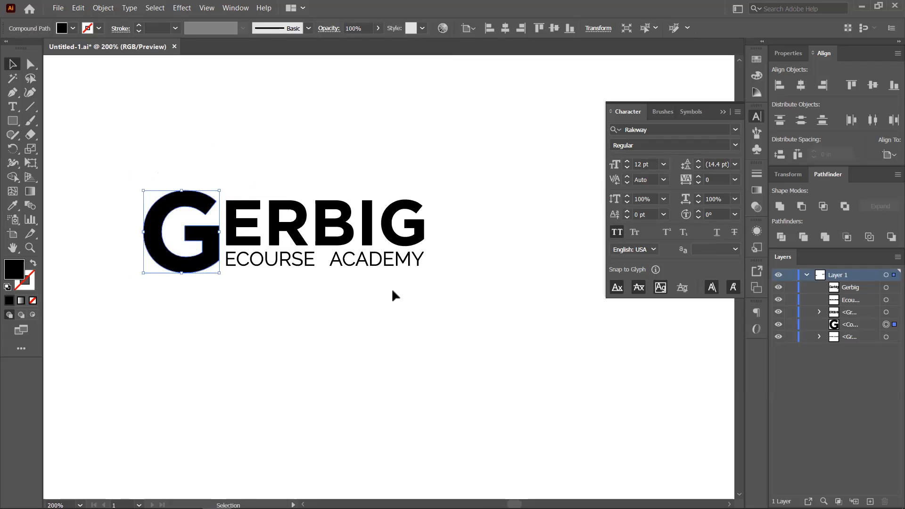
pyautogui.scroll(-1, 393, 292)
pyautogui.moveTo(237, 279); pyautogui.dragTo(261, 274)
pyautogui.scroll(1, 264, 291)
pyautogui.click(299, 293)
pyautogui.scroll(1, 287, 290)
pyautogui.scroll(-1, 287, 289)
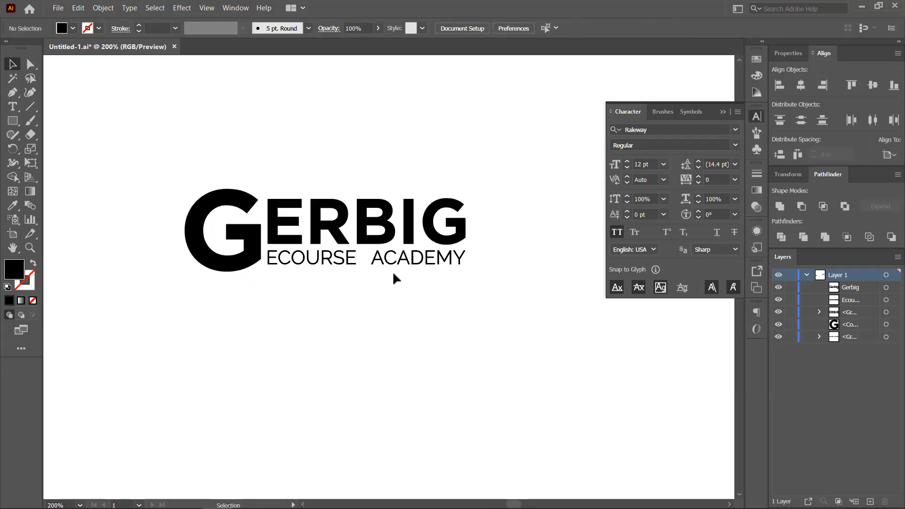
pyautogui.moveTo(188, 150); pyautogui.dragTo(505, 295)
pyautogui.scroll(-1, 498, 292)
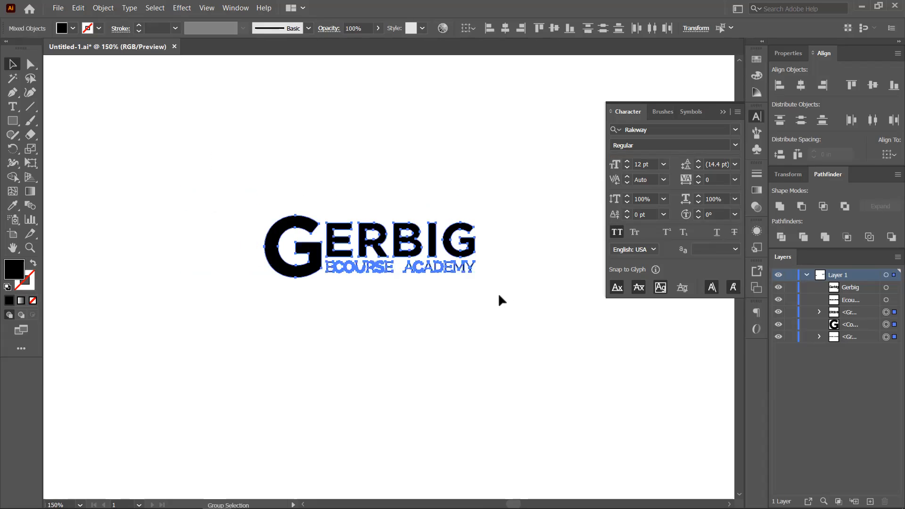
pyautogui.scroll(-1, 309, 286)
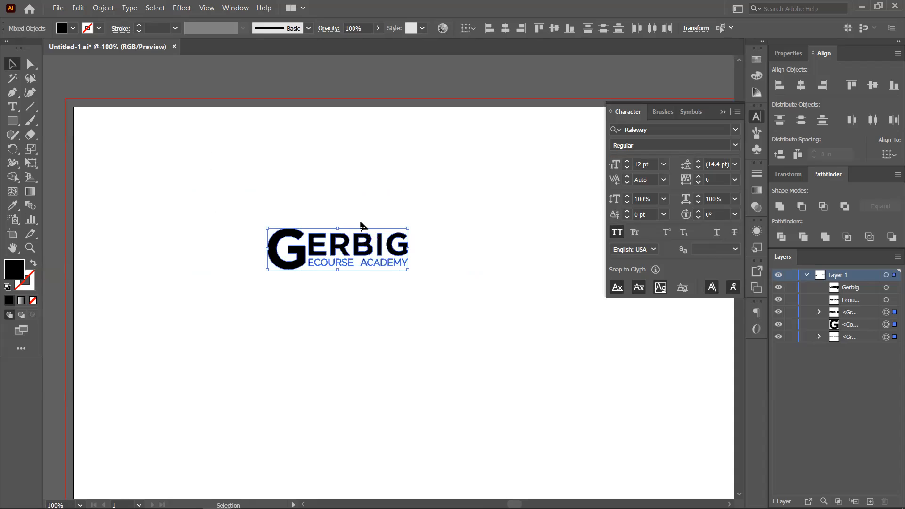
pyautogui.hotkey('ctrl', '=')
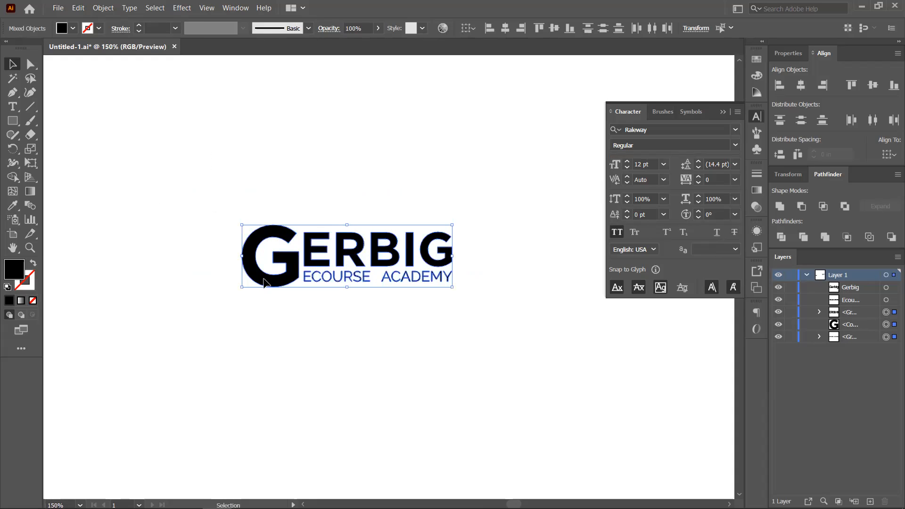
pyautogui.click(14, 123)
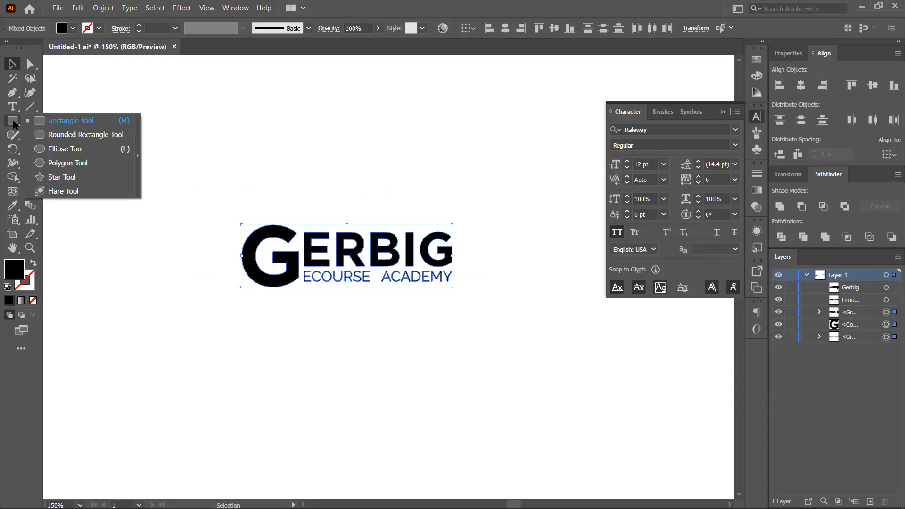
pyautogui.click(67, 149)
pyautogui.moveTo(93, 131); pyautogui.dragTo(197, 222)
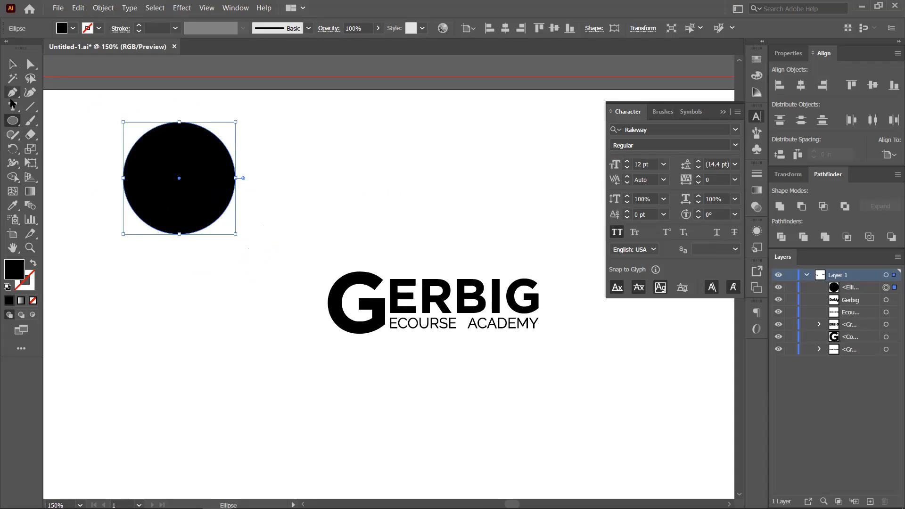
pyautogui.click(12, 67)
pyautogui.click(216, 259)
pyautogui.moveTo(188, 215); pyautogui.dragTo(201, 271)
pyautogui.scroll(-1, 206, 270)
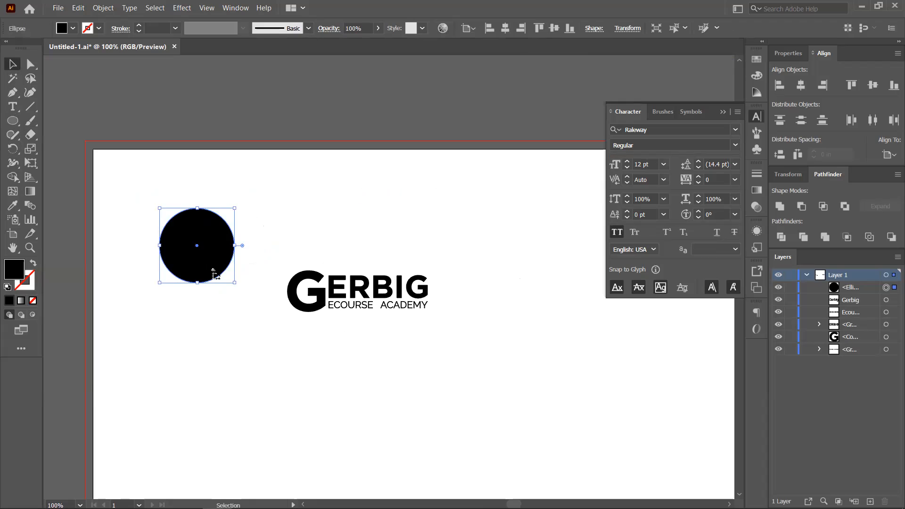
pyautogui.press('Delete')
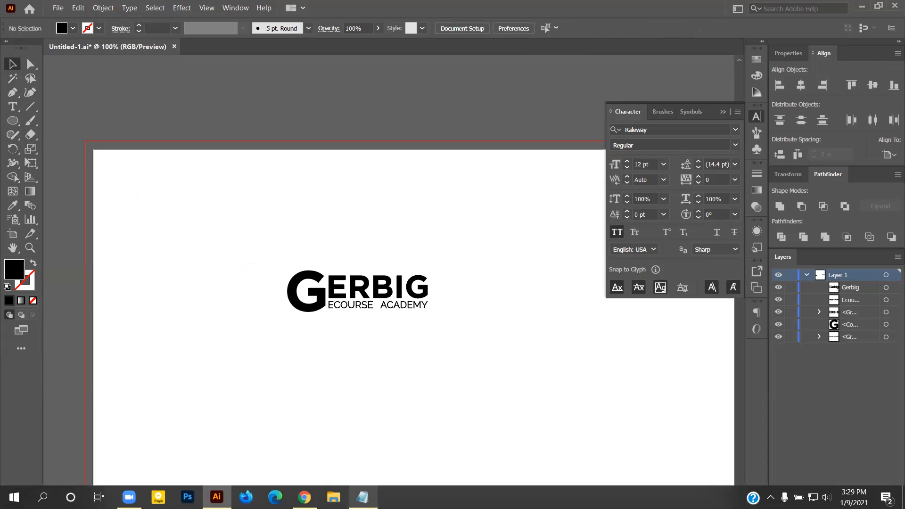
# - Switch to Chrome, search Google Images for "graduation cap" and narrow the results to vector images
pyautogui.click(304, 497)
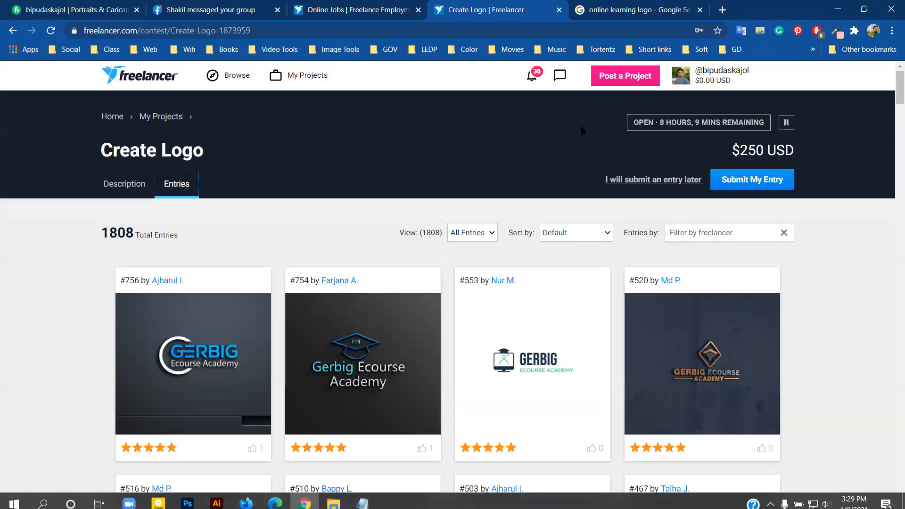
pyautogui.click(624, 15)
pyautogui.scroll(10, 305, 230)
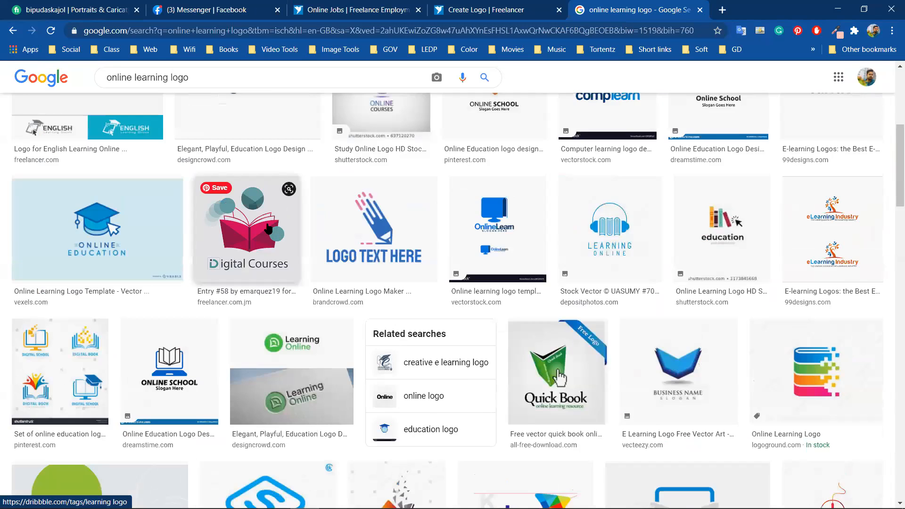
pyautogui.moveTo(189, 86); pyautogui.dragTo(86, 82)
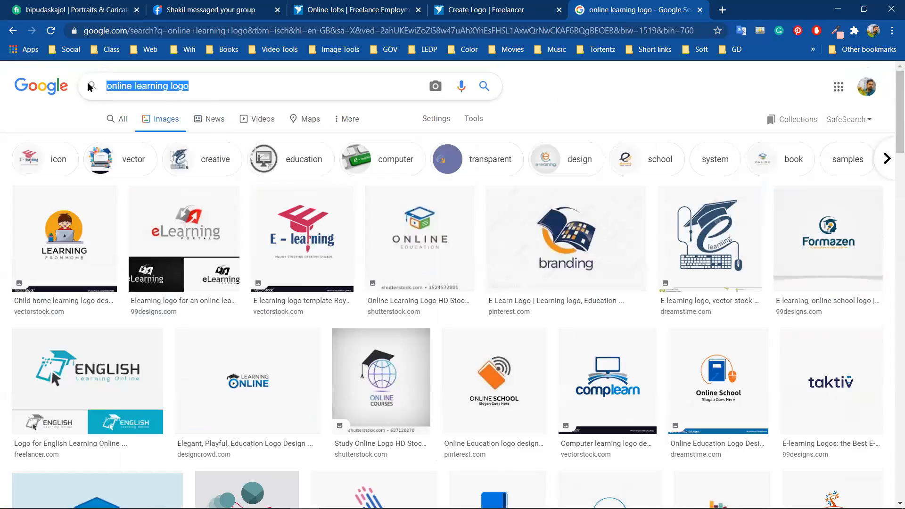
pyautogui.write('gra')
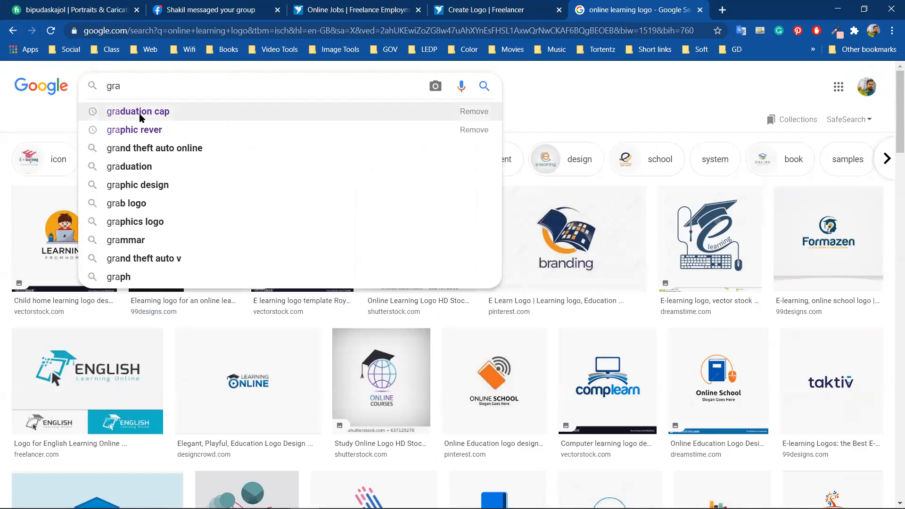
pyautogui.click(162, 111)
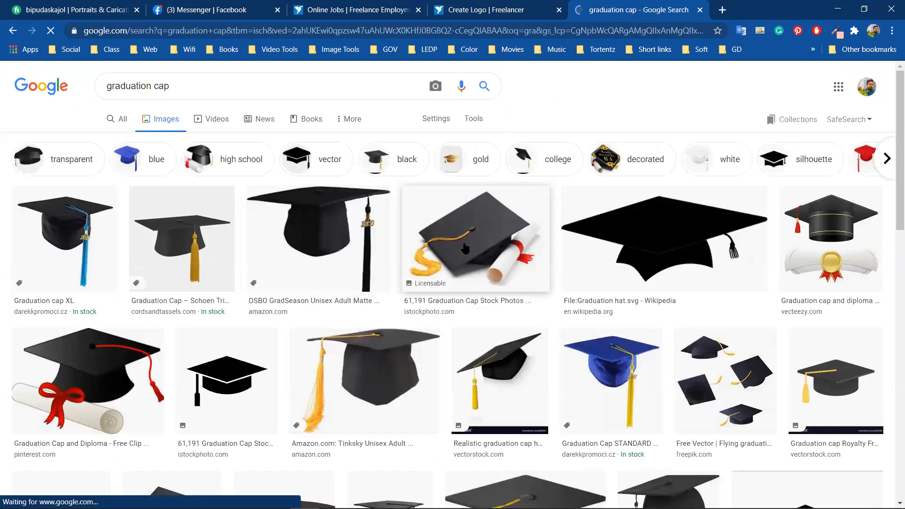
pyautogui.click(320, 163)
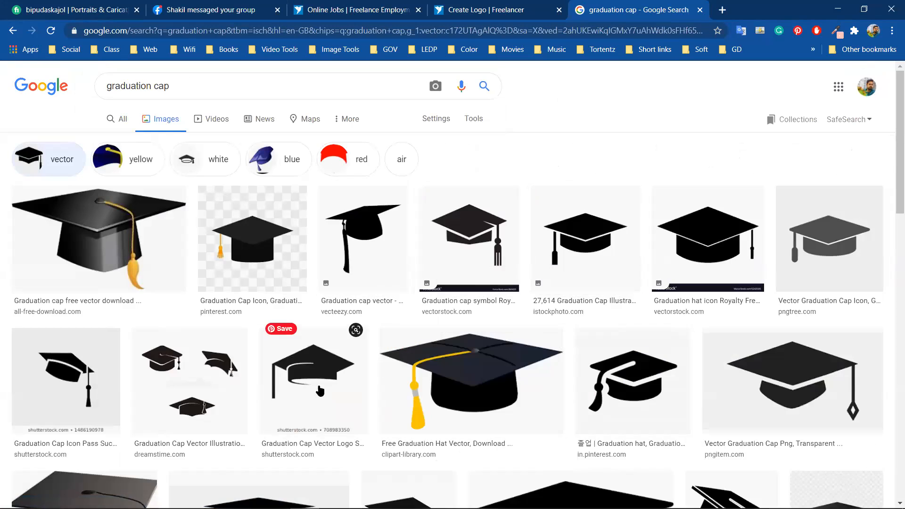
# - Open the tilted Shutterstock graduation cap icon and save it as a JPEG image in the Documents folder
pyautogui.click(84, 385)
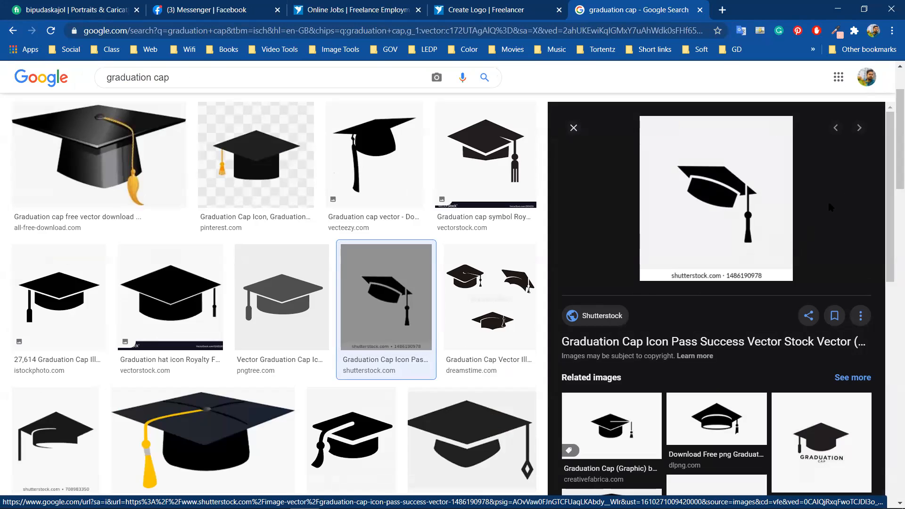
pyautogui.rightClick(706, 193)
pyautogui.click(770, 316)
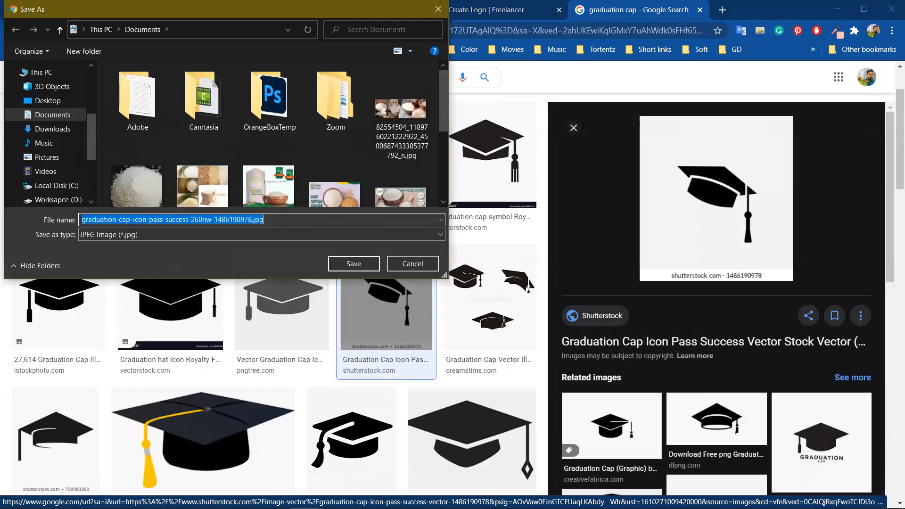
pyautogui.click(354, 264)
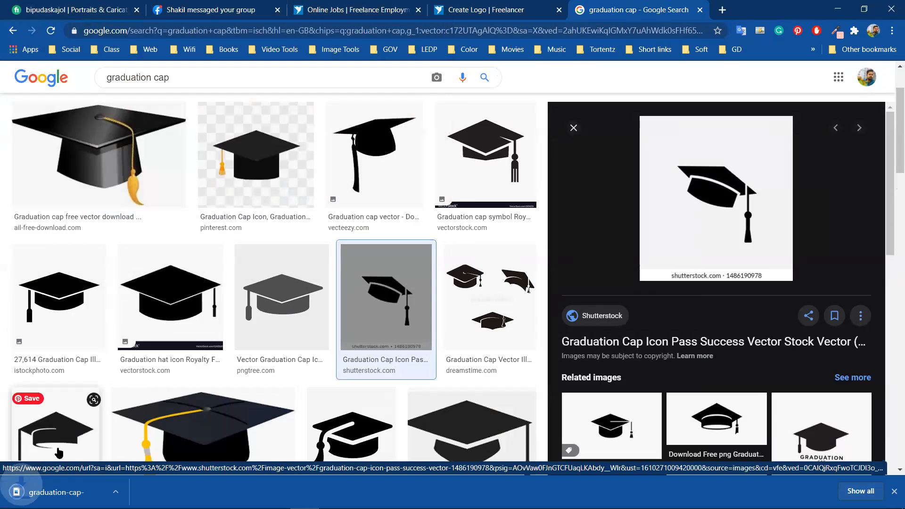
# - Place the downloaded graduation cap image on the Illustrator artboard beside the logo and embed it
pyautogui.moveTo(68, 493); pyautogui.dragTo(623, 336)
pyautogui.press('space')
pyautogui.moveTo(581, 370); pyautogui.dragTo(155, 238)
pyautogui.moveTo(190, 211); pyautogui.dragTo(378, 292)
pyautogui.click(198, 28)
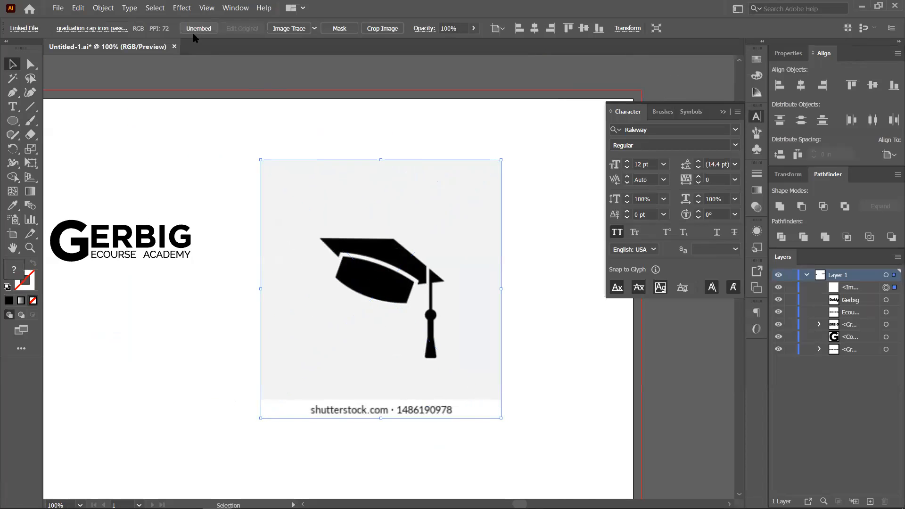
# - Crop the placed cap image around the graduation cap, cutting off the Shutterstock caption and the outer margins
pyautogui.moveTo(337, 263); pyautogui.dragTo(346, 247)
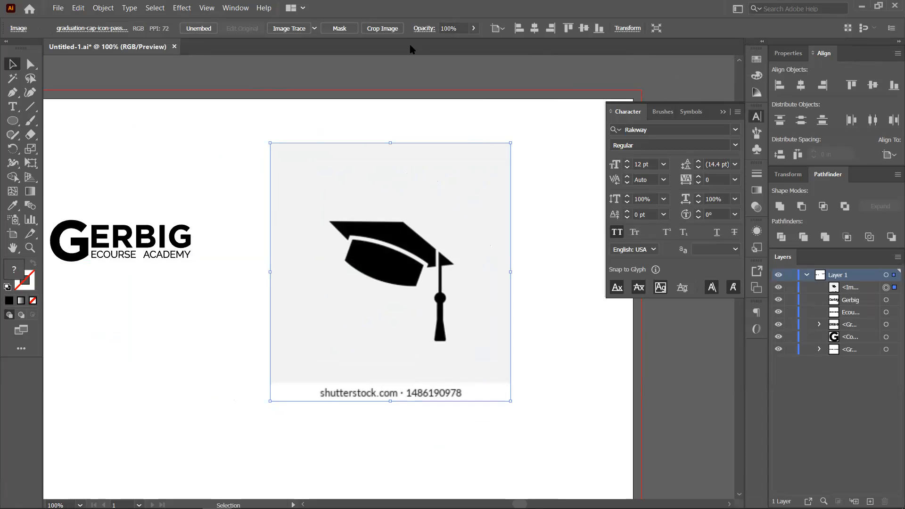
pyautogui.click(387, 29)
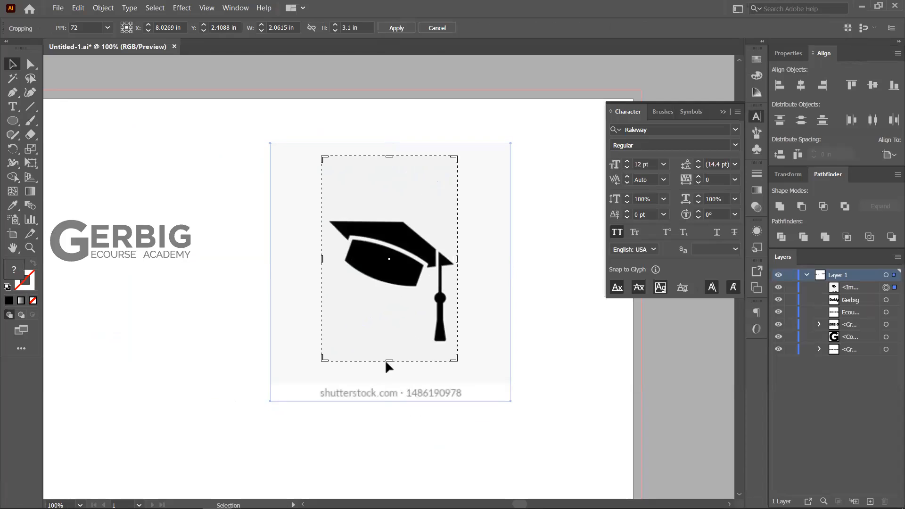
pyautogui.click(394, 28)
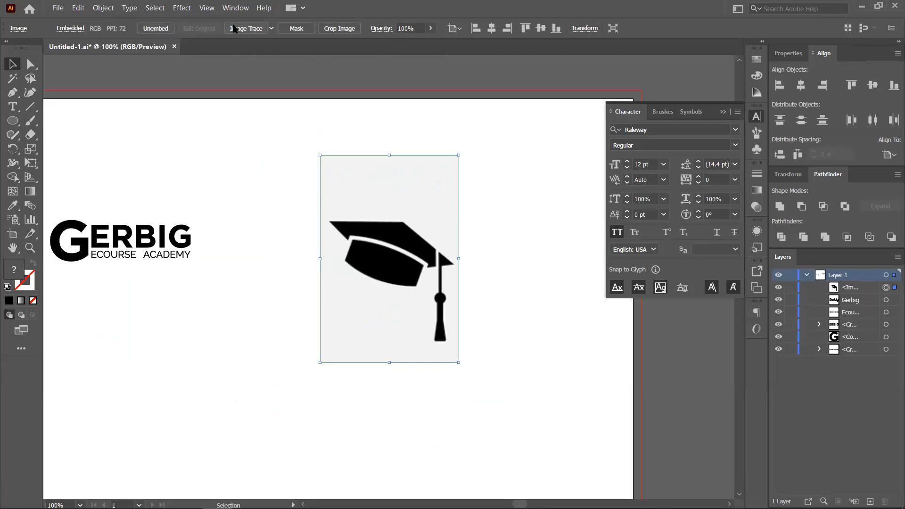
# - Image Trace the cropped cap image and move the tracing onto the grey canvas beside the artboard
pyautogui.click(246, 29)
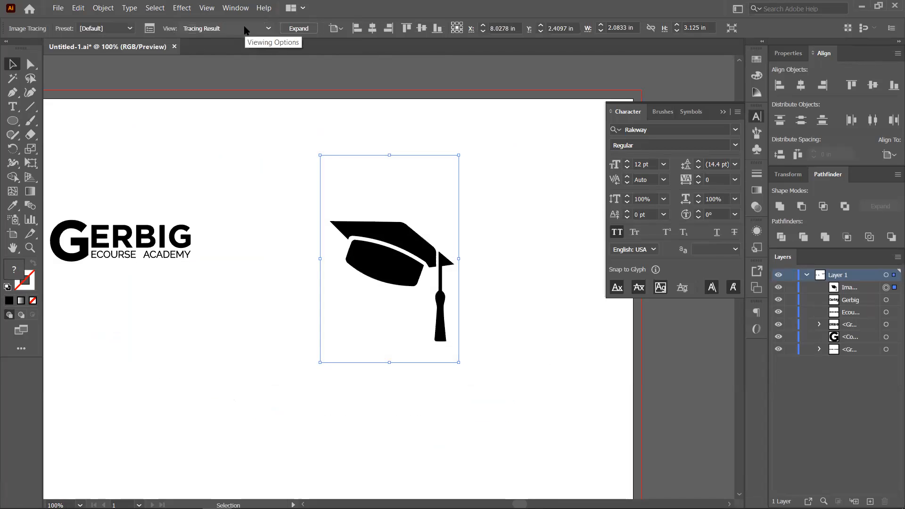
pyautogui.scroll(-1, 427, 281)
pyautogui.moveTo(496, 305); pyautogui.dragTo(306, 304)
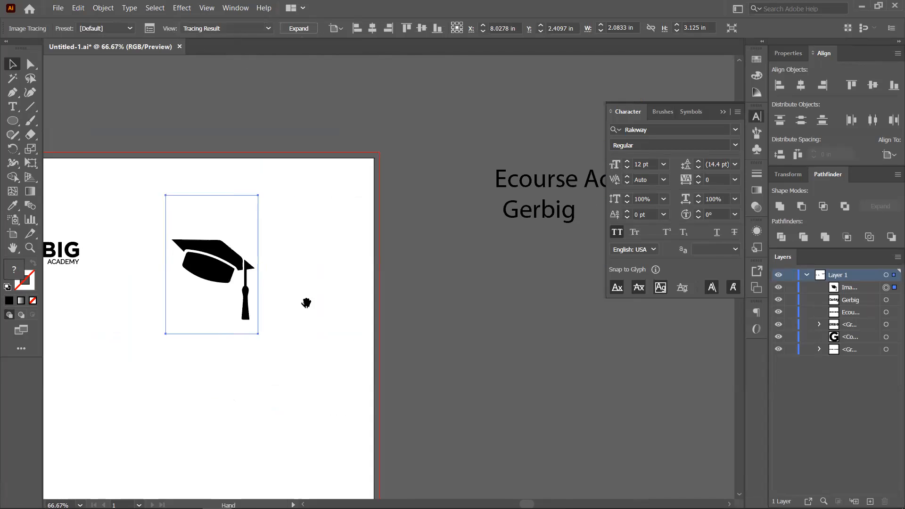
pyautogui.moveTo(232, 265); pyautogui.dragTo(493, 334)
pyautogui.scroll(1, 473, 338)
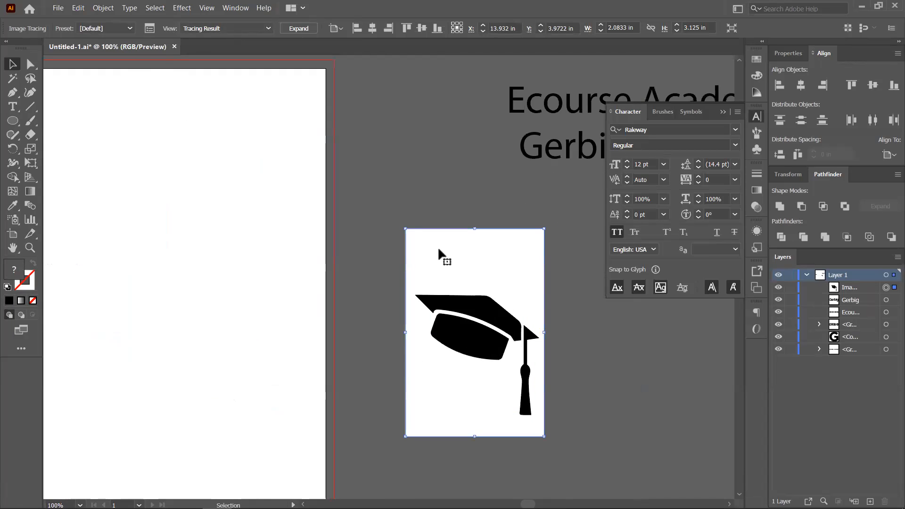
# - Turn on Ignore White for the cap tracing and expand it into editable paths
pyautogui.click(150, 28)
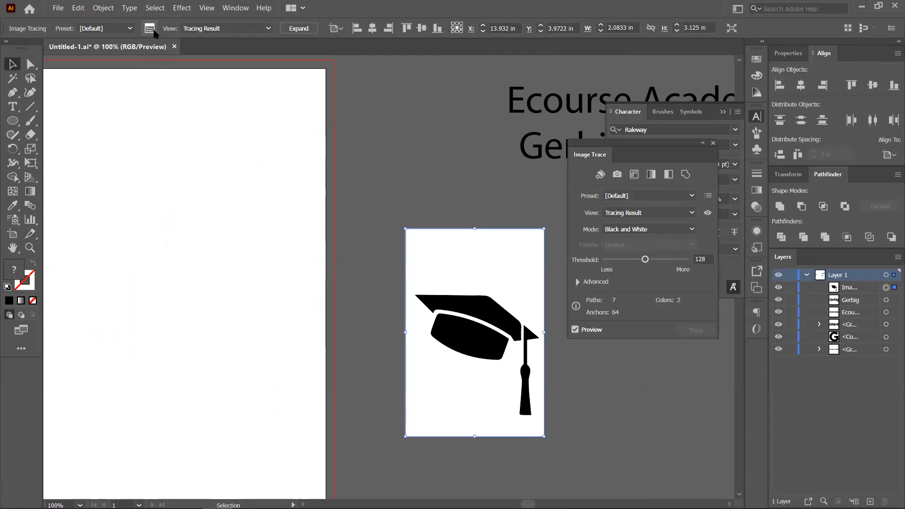
pyautogui.moveTo(626, 159); pyautogui.dragTo(629, 126)
pyautogui.click(579, 265)
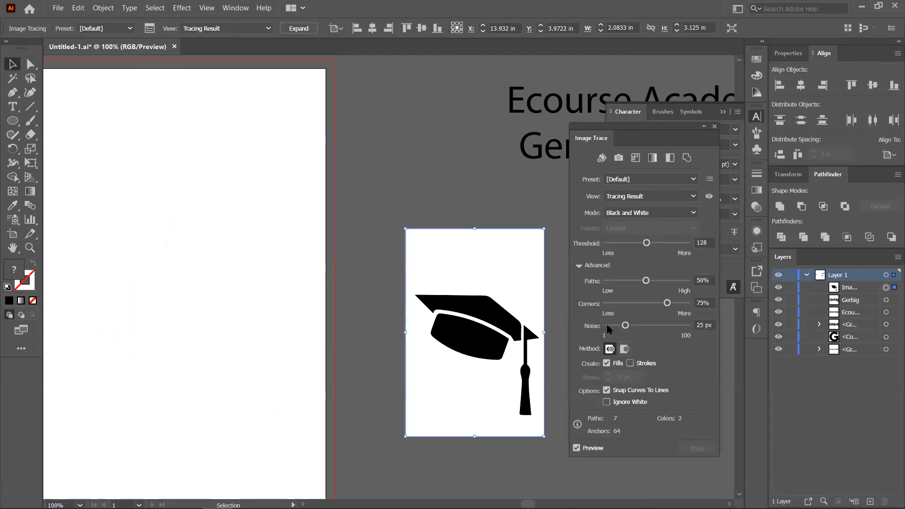
pyautogui.click(607, 402)
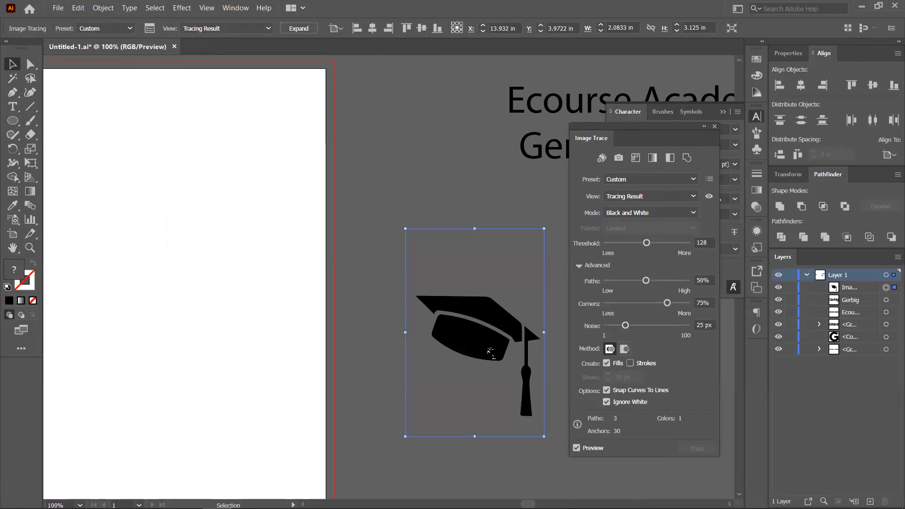
pyautogui.click(715, 126)
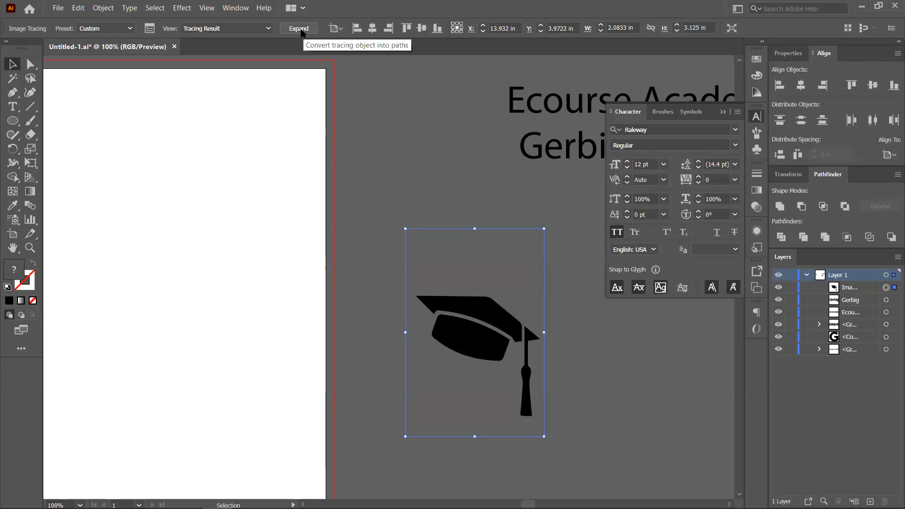
pyautogui.click(299, 28)
# - Move the vector graduation cap back onto the artboard, just beneath the Gerbig Ecourse Academy lettering
pyautogui.scroll(-1, 384, 222)
pyautogui.moveTo(384, 223); pyautogui.dragTo(411, 228)
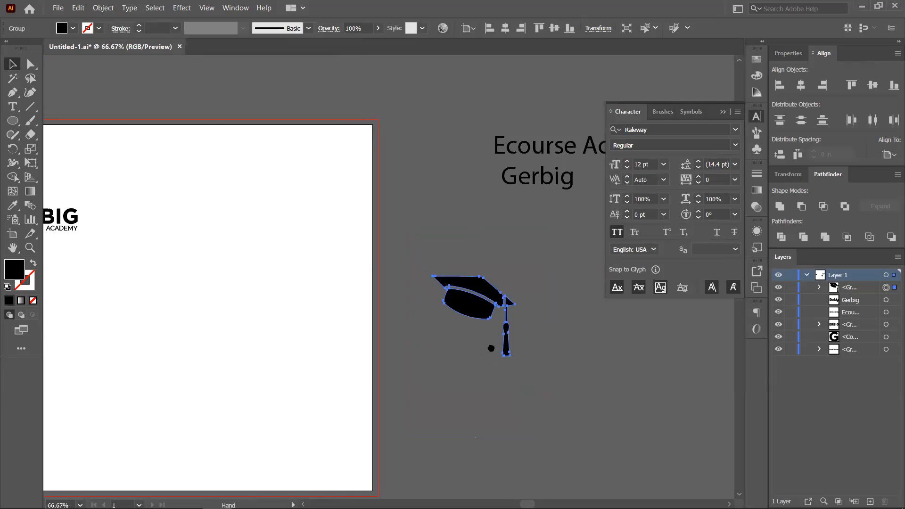
pyautogui.moveTo(491, 348); pyautogui.dragTo(531, 359)
pyautogui.moveTo(513, 330); pyautogui.dragTo(298, 280)
pyautogui.scroll(3, 285, 273)
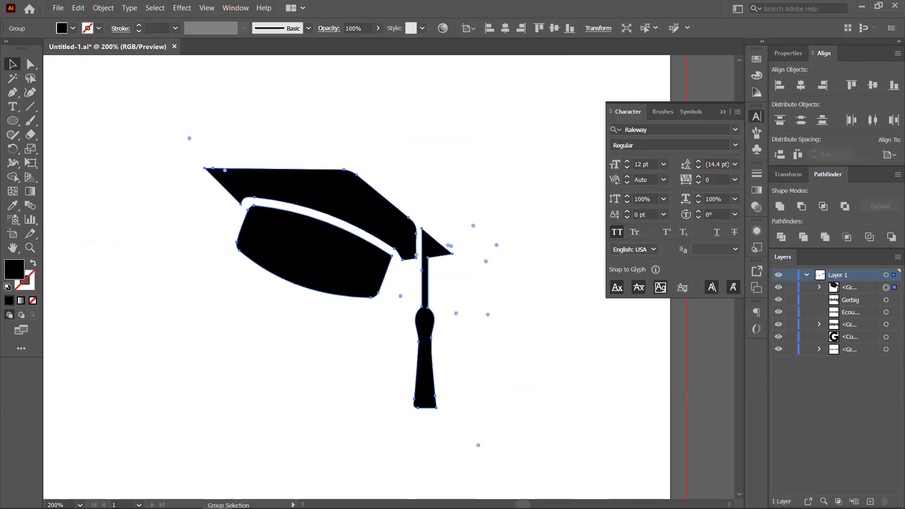
pyautogui.moveTo(324, 254)
pyautogui.mouseDown()
pyautogui.moveTo(340, 244)
pyautogui.moveTo(331, 251)
pyautogui.mouseUp()
pyautogui.scroll(-2, 331, 251)
pyautogui.moveTo(224, 273); pyautogui.dragTo(432, 319)
pyautogui.moveTo(533, 309); pyautogui.dragTo(250, 320)
# - Reflect the graduation cap across the vertical axis
pyautogui.rightClick(267, 297)
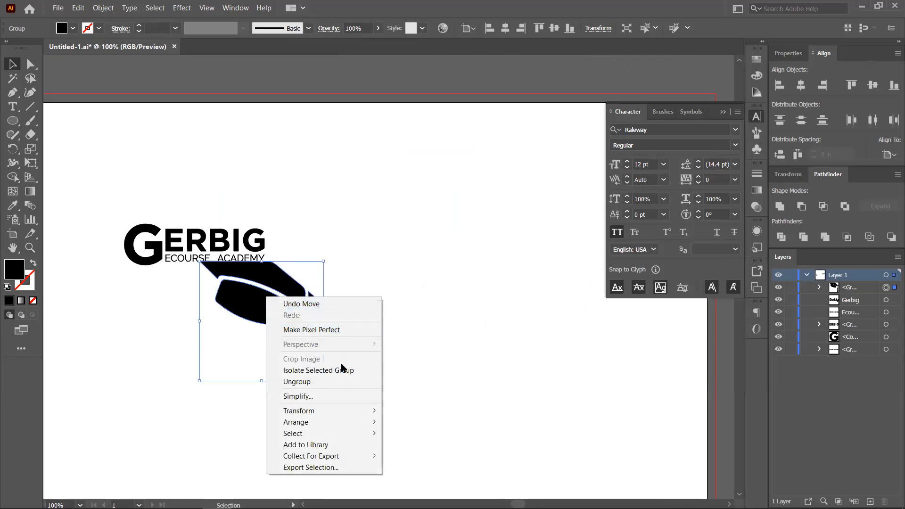
pyautogui.moveTo(341, 413)
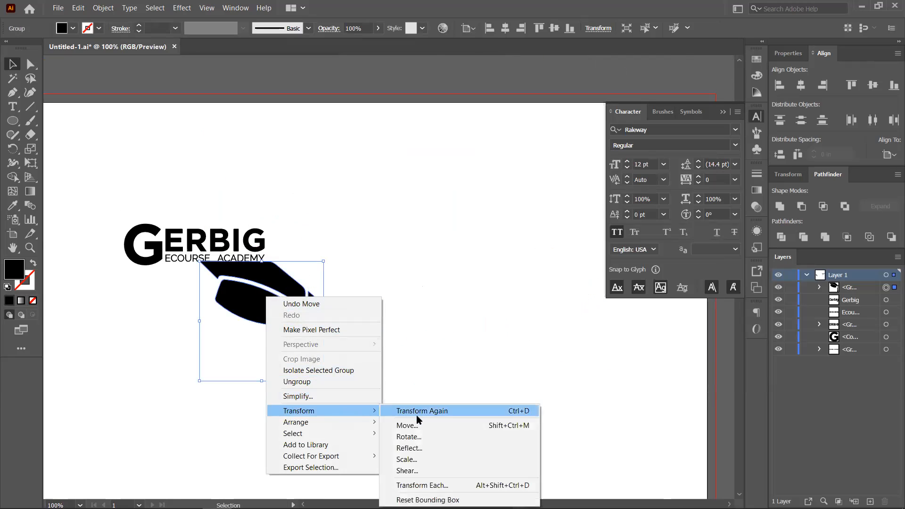
pyautogui.click(417, 448)
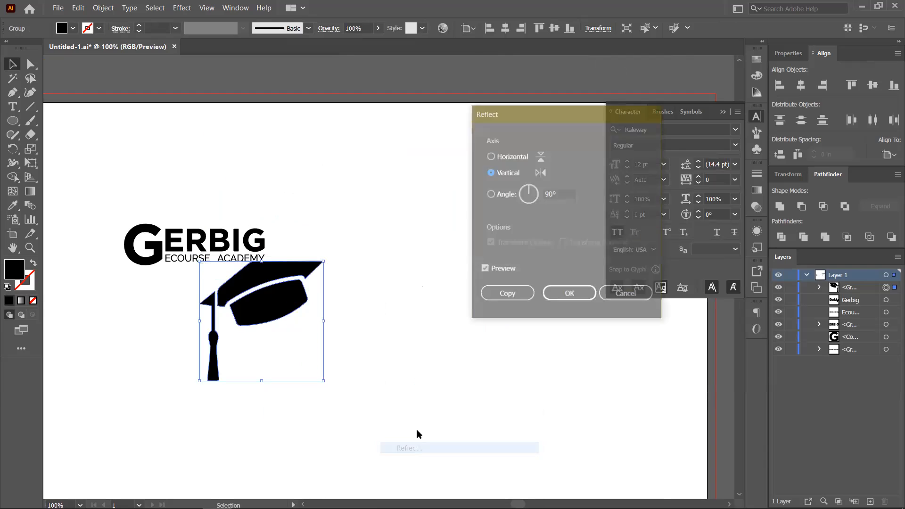
pyautogui.click(563, 300)
# - Scale the graduation cap down to roughly the width of the large "G" and seat it on the letter's upper edge
pyautogui.moveTo(351, 322); pyautogui.dragTo(511, 389)
pyautogui.moveTo(431, 376); pyautogui.dragTo(292, 298)
pyautogui.moveTo(344, 247); pyautogui.dragTo(327, 161)
pyautogui.scroll(3, 319, 285)
pyautogui.moveTo(242, 185); pyautogui.dragTo(271, 158)
pyautogui.moveTo(258, 191); pyautogui.dragTo(280, 181)
pyautogui.scroll(1, 280, 181)
pyautogui.moveTo(348, 102); pyautogui.dragTo(341, 111)
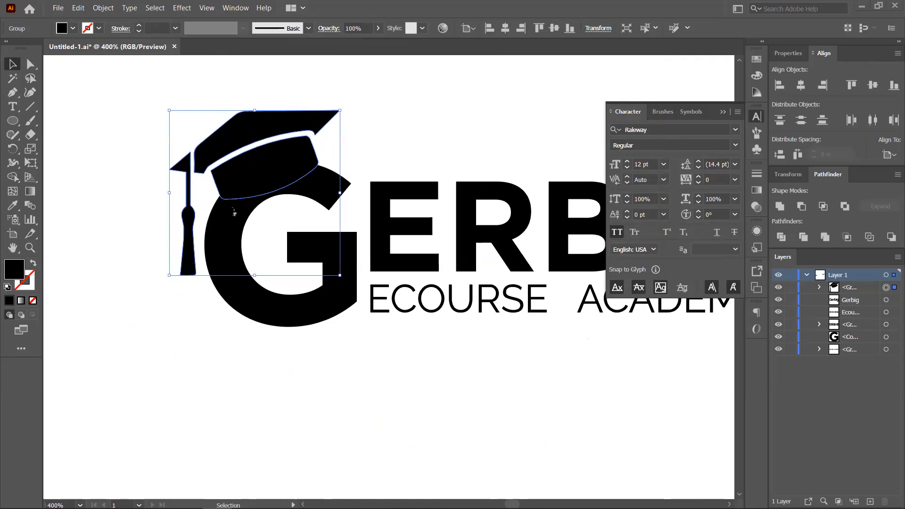
pyautogui.moveTo(256, 183); pyautogui.dragTo(256, 184)
pyautogui.hotkey('ctrl', 'alt')
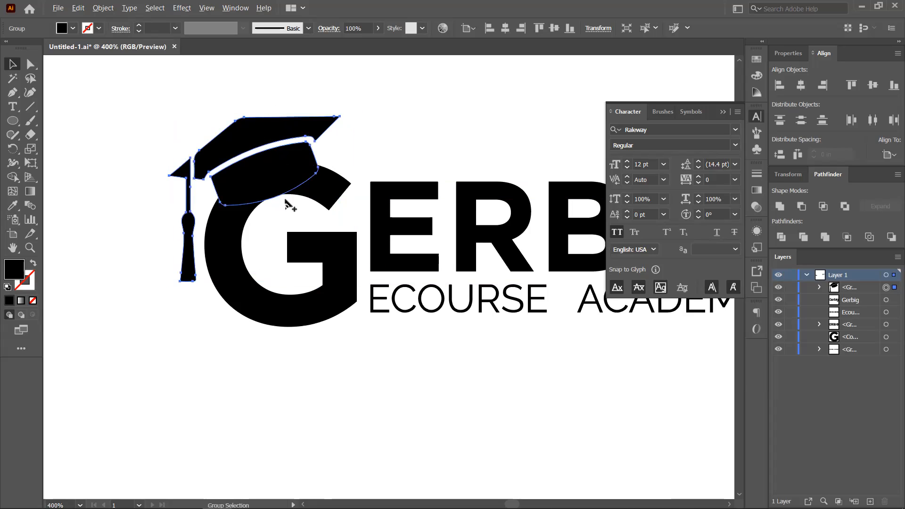
pyautogui.click(372, 137)
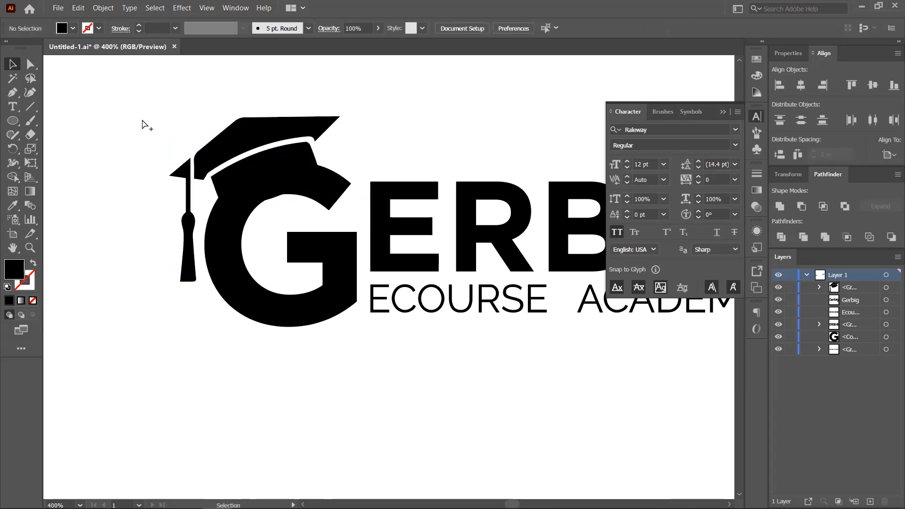
# - Bring the large "G" to the front, above the graduation cap
pyautogui.hotkey('ctrl', '-')
pyautogui.click(292, 235)
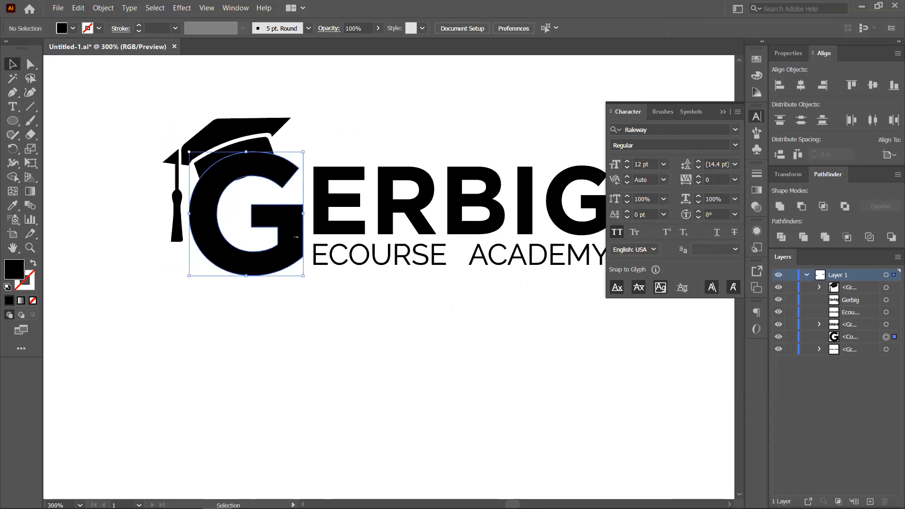
pyautogui.hotkey('ctrl', 'shift', ']')
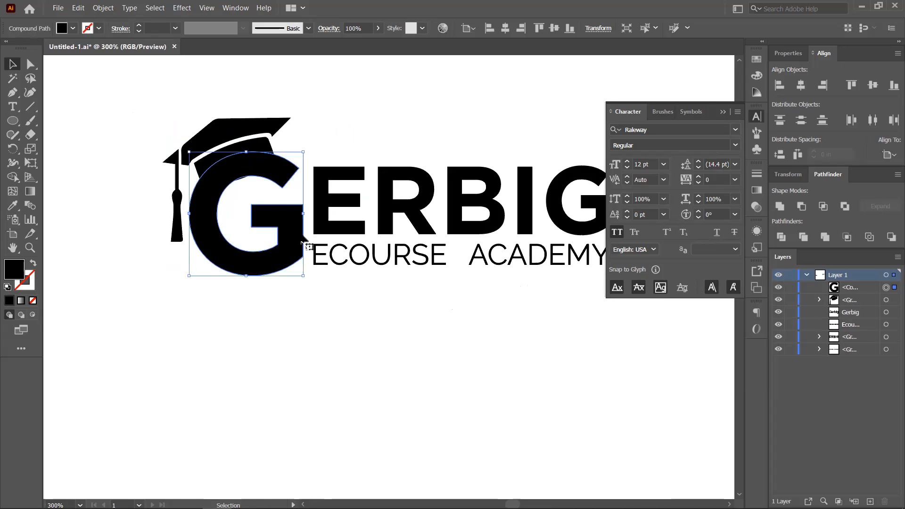
pyautogui.click(351, 112)
# - Create an offset path of 0.0625 in with miter joins around the large "G"
pyautogui.click(288, 159)
pyautogui.click(112, 9)
pyautogui.moveTo(148, 288)
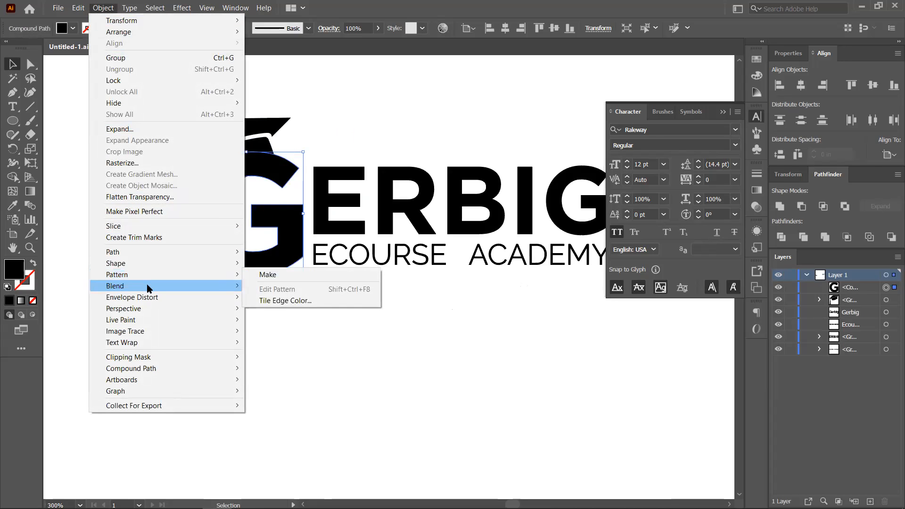
pyautogui.moveTo(199, 252)
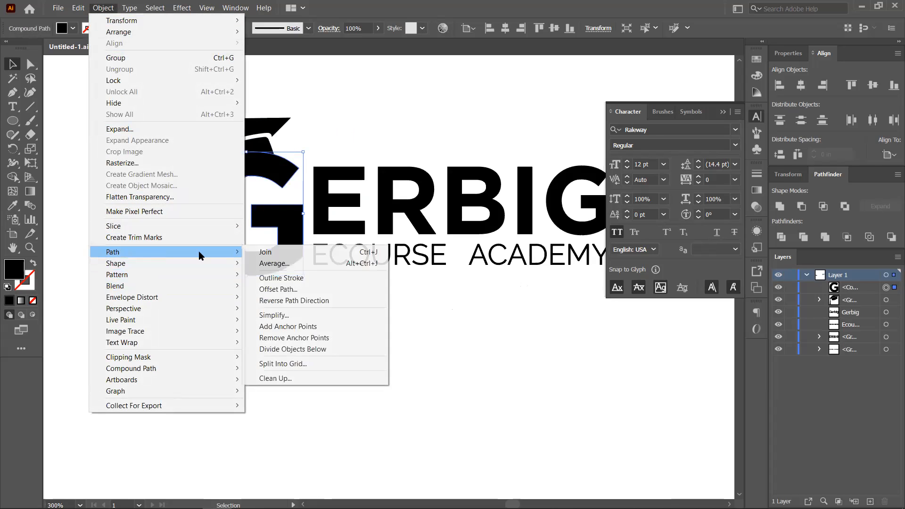
pyautogui.click(288, 290)
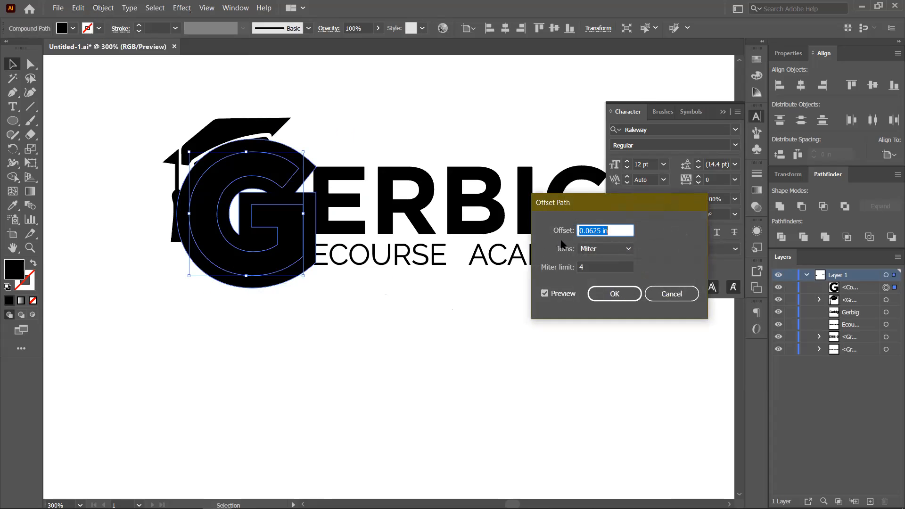
pyautogui.write('0')
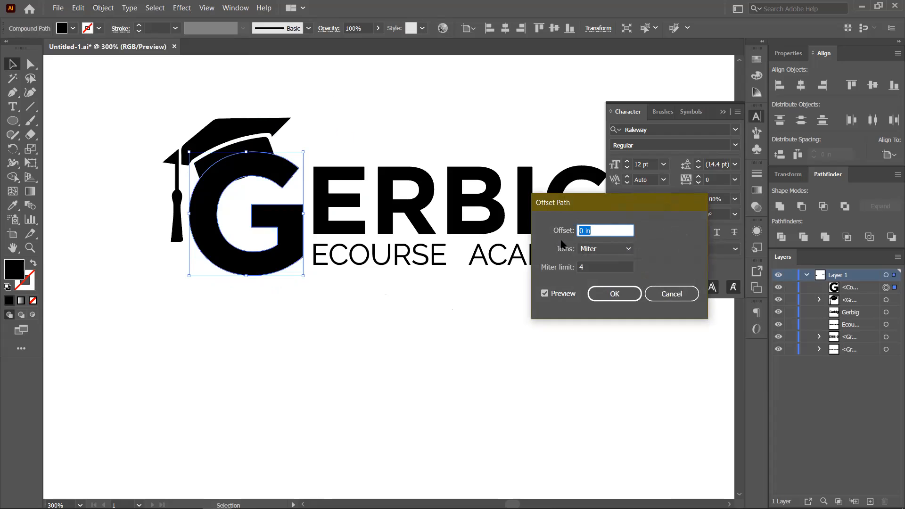
pyautogui.hotkey('ctrl', 'z')
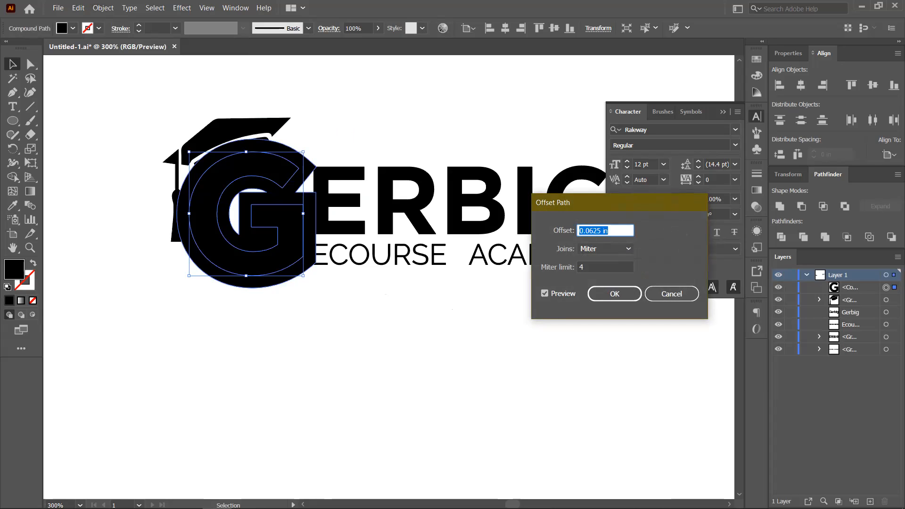
pyautogui.click(612, 294)
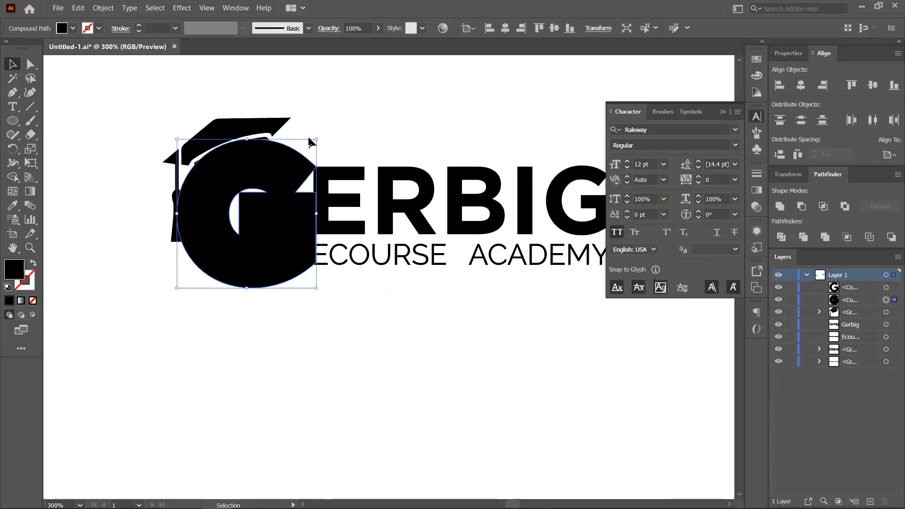
# - Shrink the offset shape to a thin border around the black "G" and fill it with light blue
pyautogui.moveTo(316, 141); pyautogui.dragTo(310, 146)
pyautogui.click(756, 58)
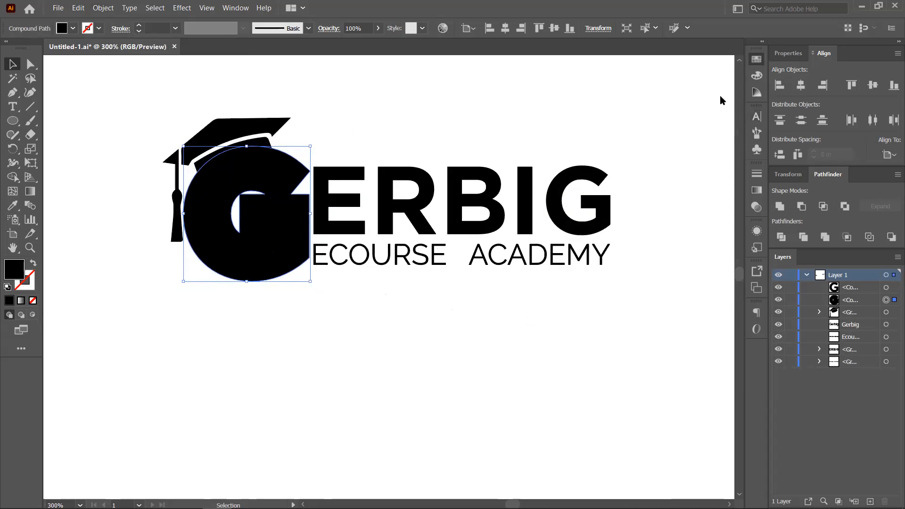
pyautogui.click(668, 92)
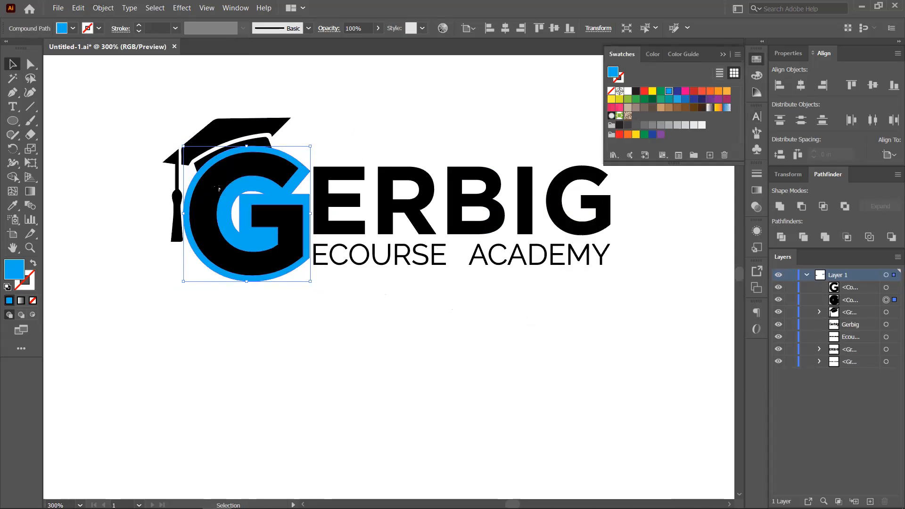
pyautogui.moveTo(312, 147); pyautogui.dragTo(309, 149)
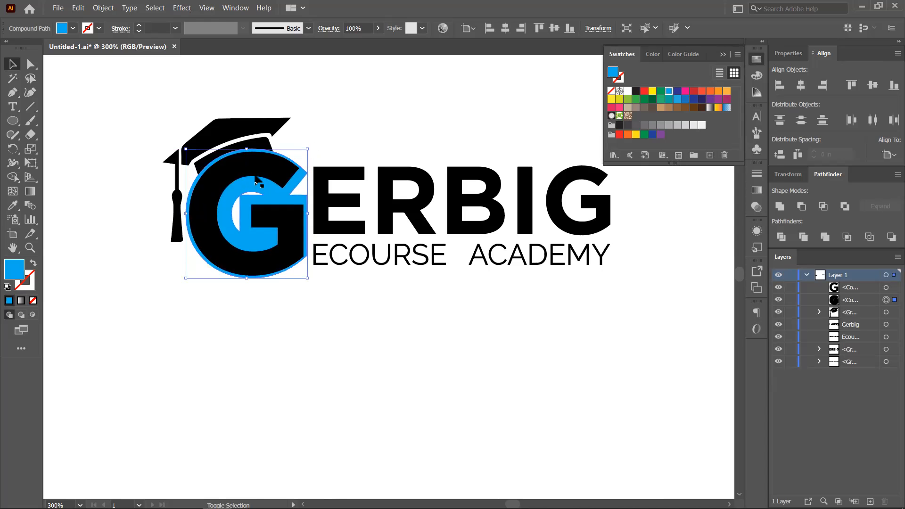
# - Nudge the graduation cap slightly up and to the left on the "G"
pyautogui.scroll(2, 238, 177)
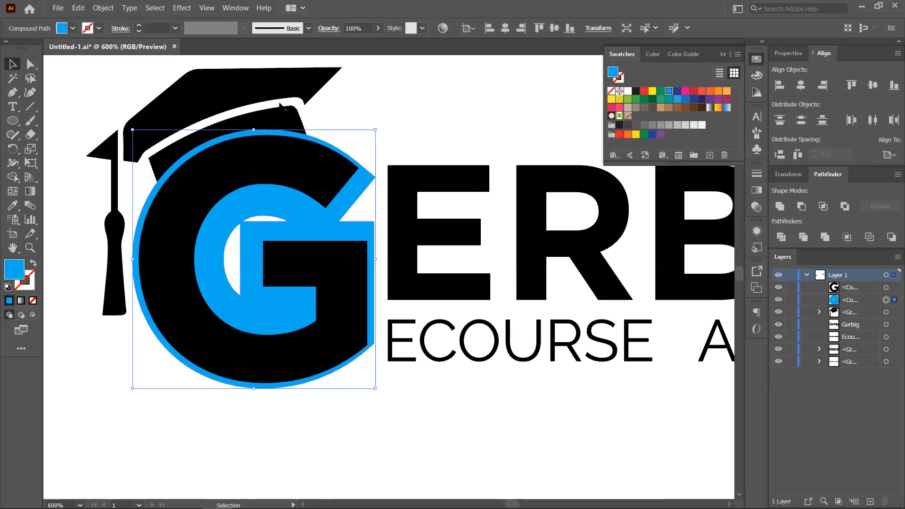
pyautogui.scroll(-1, 274, 102)
pyautogui.click(318, 116)
pyautogui.moveTo(278, 124); pyautogui.dragTo(270, 115)
pyautogui.click(397, 99)
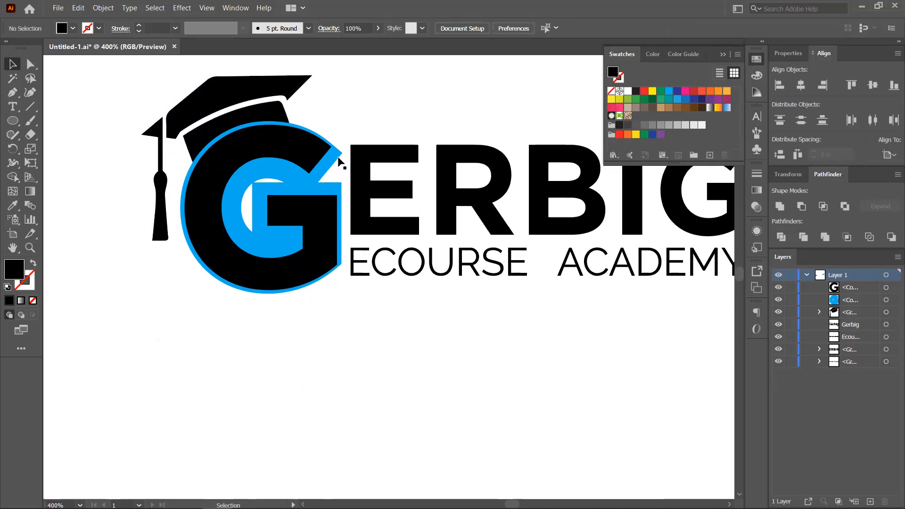
pyautogui.moveTo(339, 159); pyautogui.dragTo(450, 125)
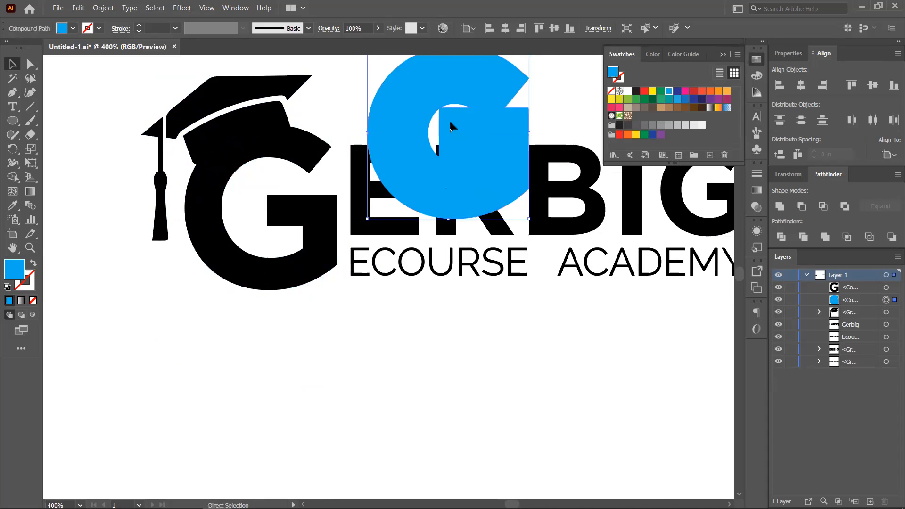
pyautogui.hotkey('ctrl', 'z')
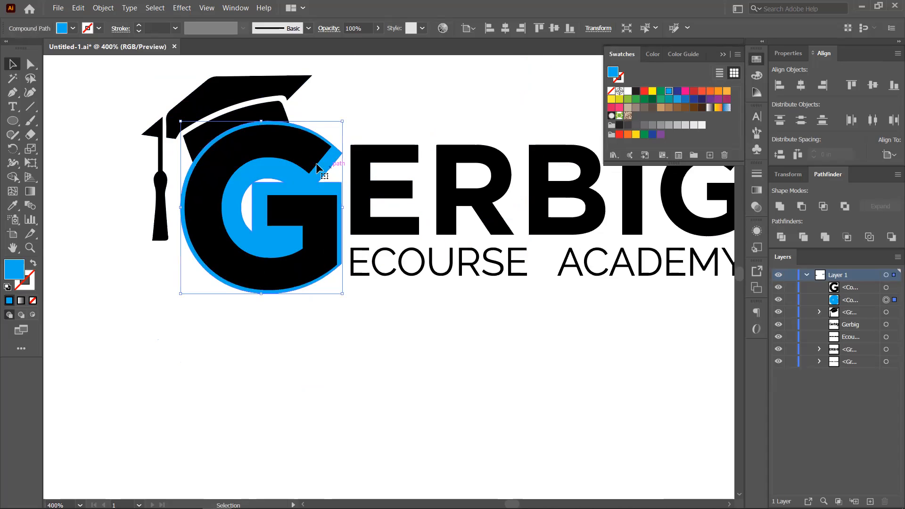
pyautogui.keyDown('shift'); pyautogui.click(264, 138); pyautogui.keyUp('shift')
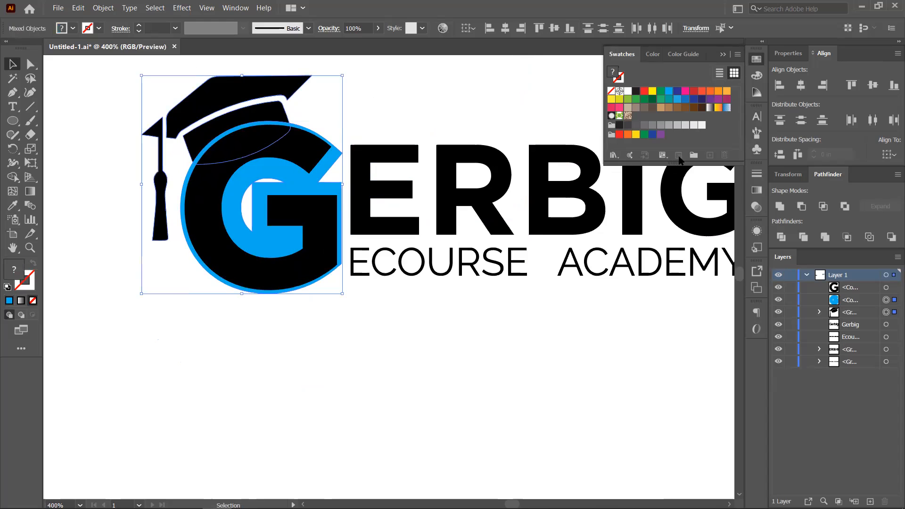
pyautogui.click(420, 94)
# - Ungroup the graduation cap into separate paths
pyautogui.click(244, 102)
pyautogui.rightClick(243, 103)
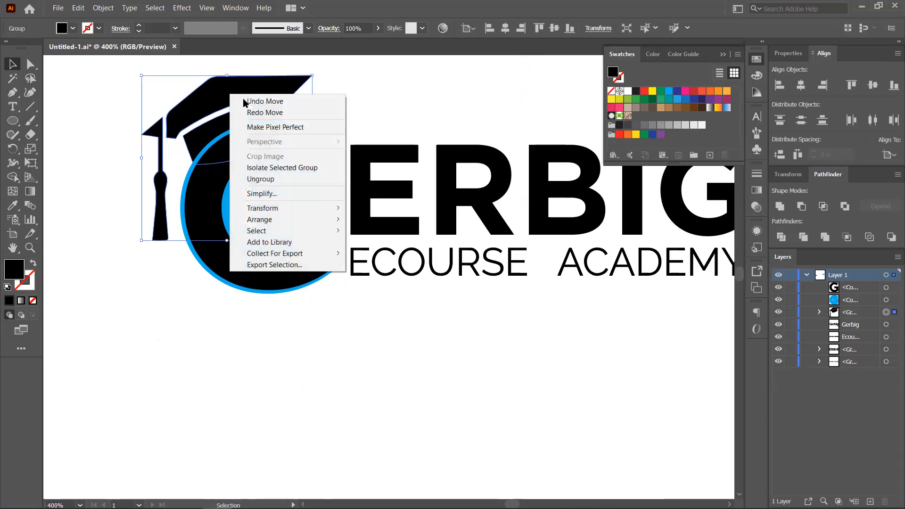
pyautogui.click(260, 179)
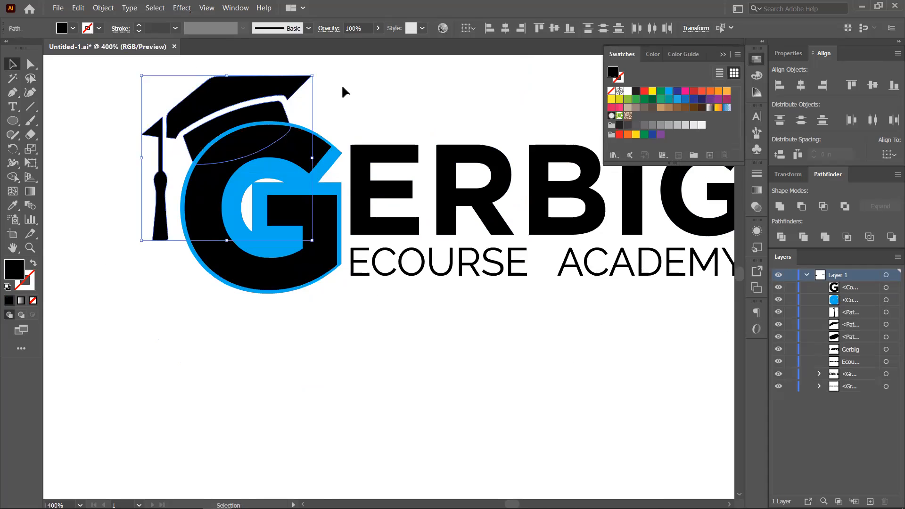
pyautogui.click(345, 92)
# - Subtract the light blue offset shape from the lower band of the graduation cap with Minus Front
pyautogui.click(285, 118)
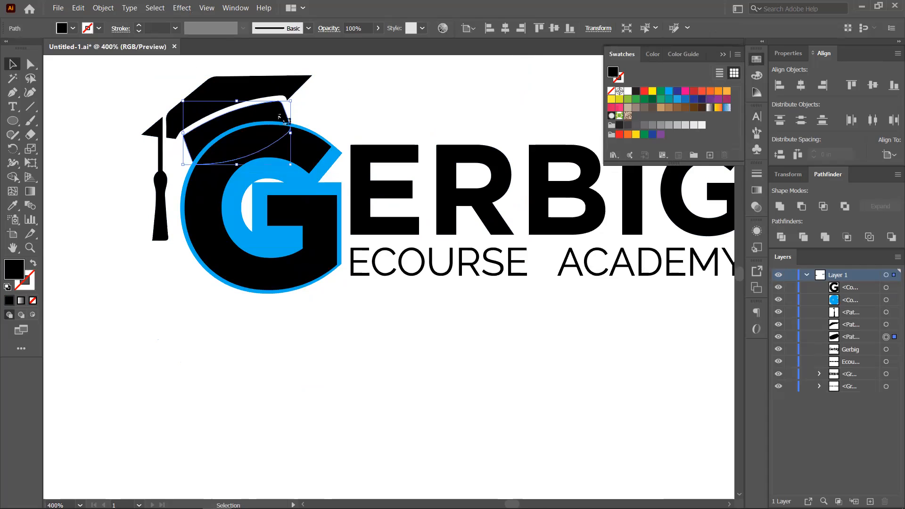
pyautogui.keyDown('shift'); pyautogui.click(326, 166); pyautogui.keyUp('shift')
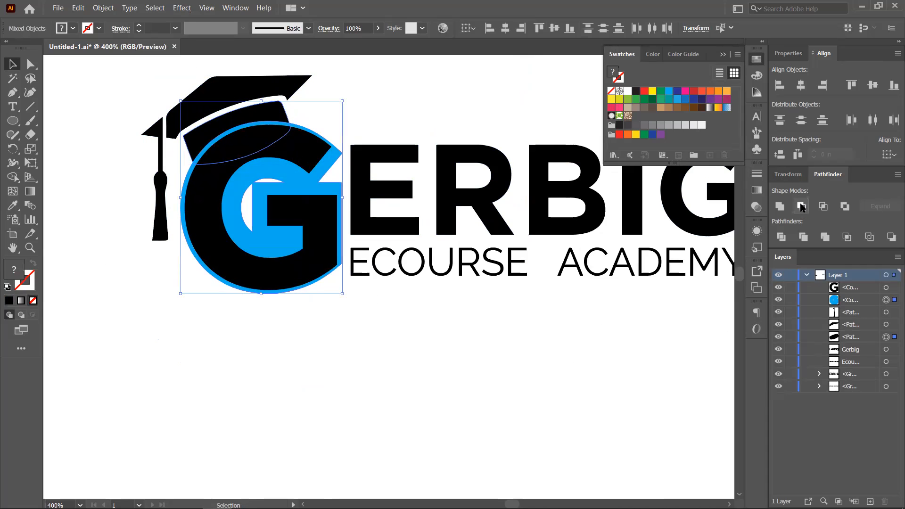
pyautogui.click(801, 206)
pyautogui.click(361, 120)
pyautogui.scroll(-1, 370, 167)
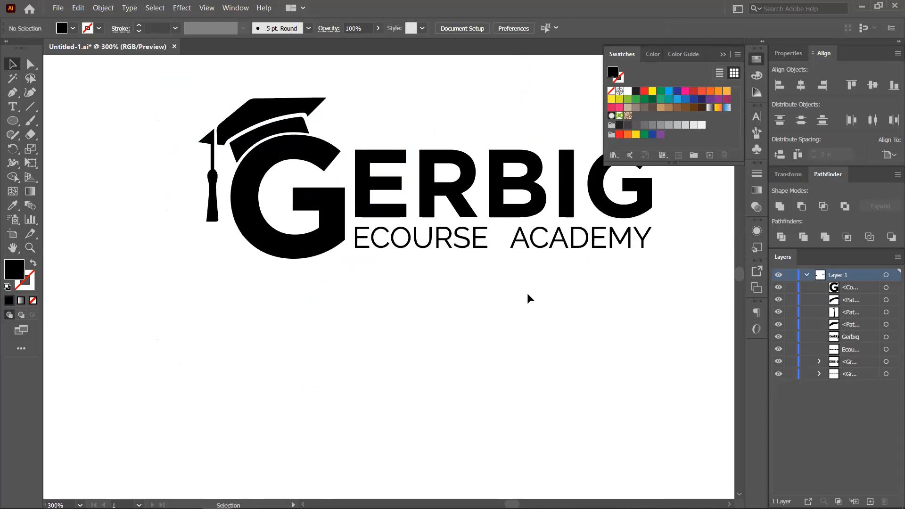
# - Examine the gap between the graduation cap and the large "G" close up, and the whole logo's balance on the artboard
pyautogui.scroll(-1, 527, 293)
pyautogui.moveTo(594, 273); pyautogui.dragTo(505, 268)
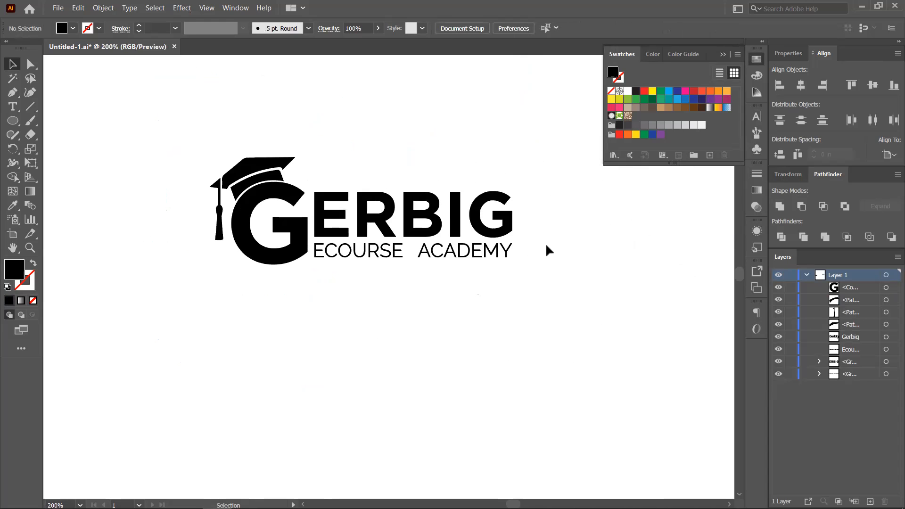
pyautogui.scroll(3, 262, 198)
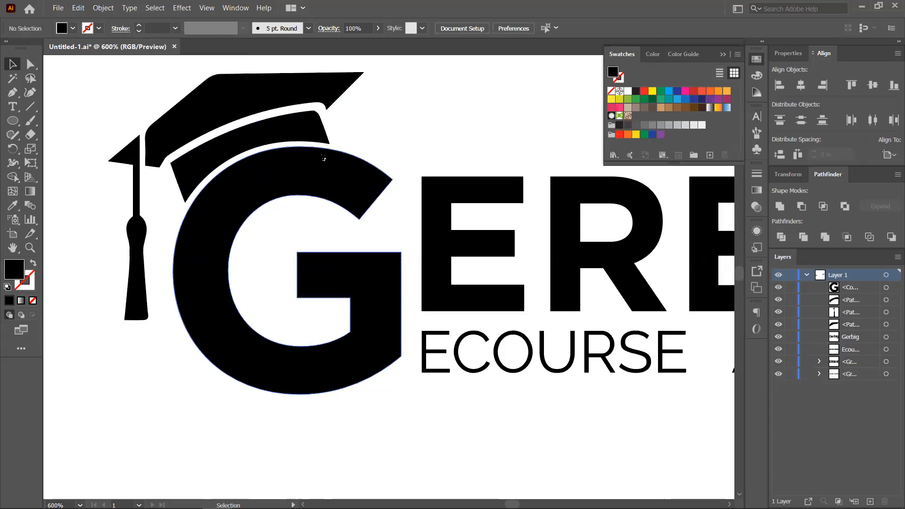
pyautogui.scroll(-2, 353, 191)
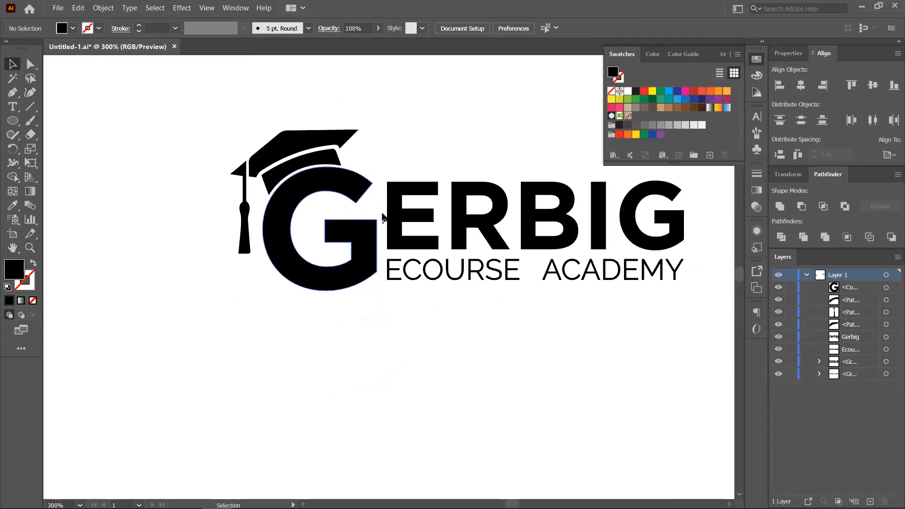
pyautogui.moveTo(542, 224); pyautogui.dragTo(433, 190)
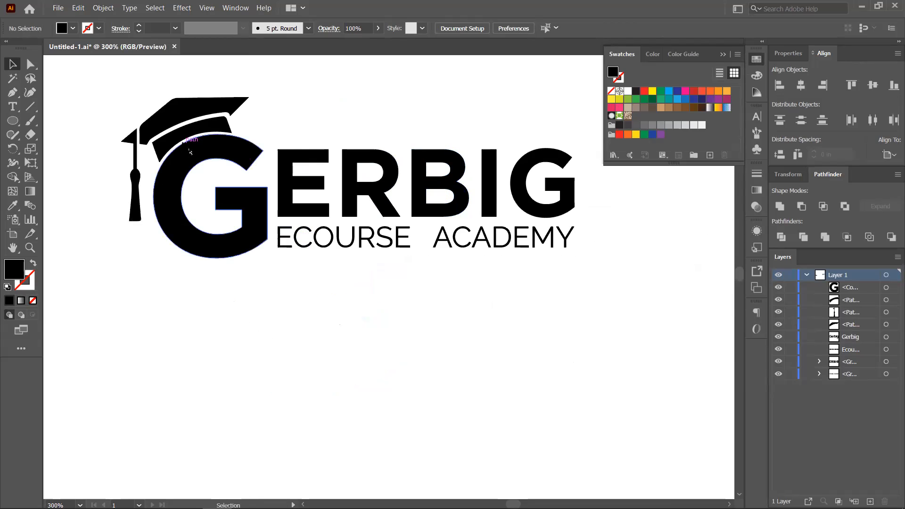
pyautogui.scroll(2, 183, 141)
pyautogui.scroll(1, 190, 149)
pyautogui.scroll(-6, 191, 148)
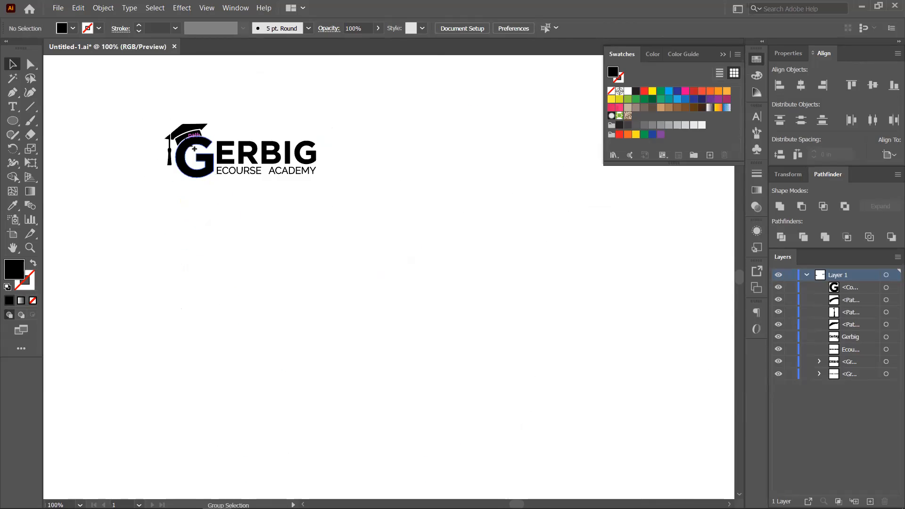
pyautogui.scroll(-2, 206, 179)
pyautogui.moveTo(215, 160); pyautogui.dragTo(485, 216)
pyautogui.hotkey('ctrl', 'z')
pyautogui.scroll(7, 207, 166)
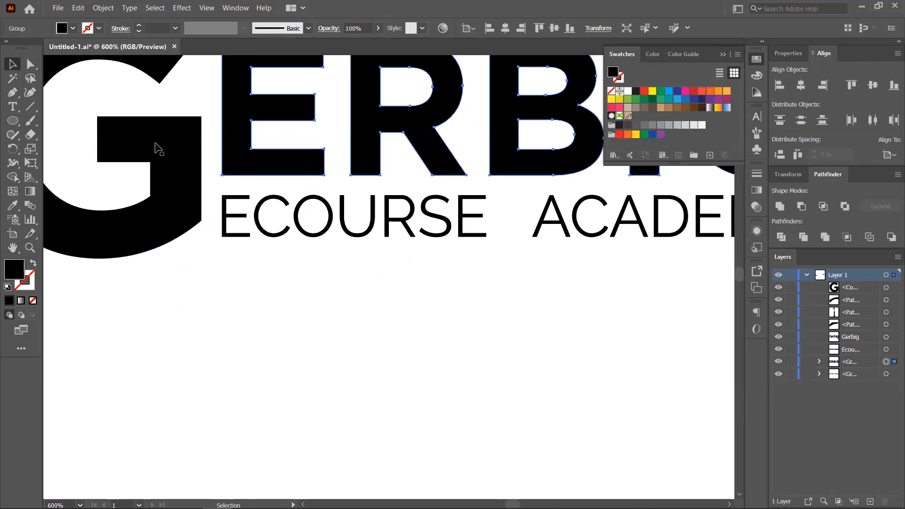
pyautogui.moveTo(158, 146); pyautogui.dragTo(279, 225)
pyautogui.scroll(-2, 219, 186)
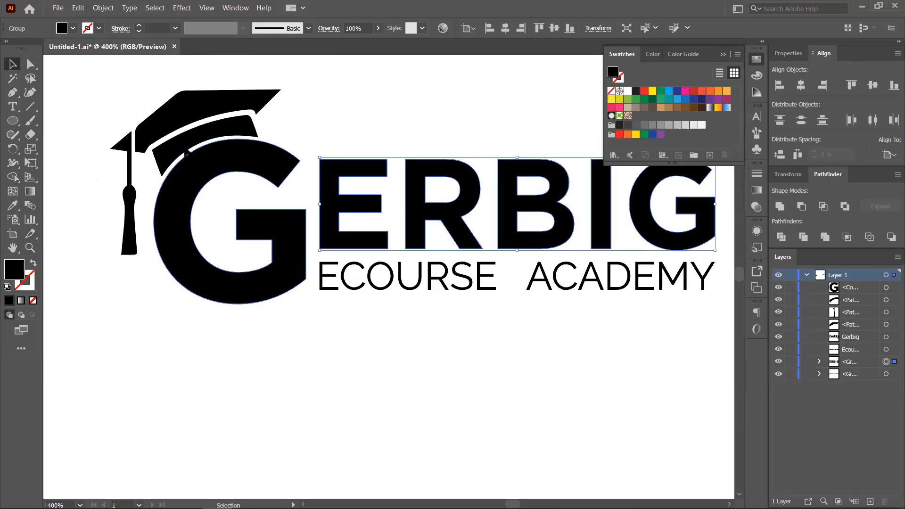
pyautogui.hotkey('ctrl', '-')
pyautogui.moveTo(454, 231); pyautogui.dragTo(372, 241)
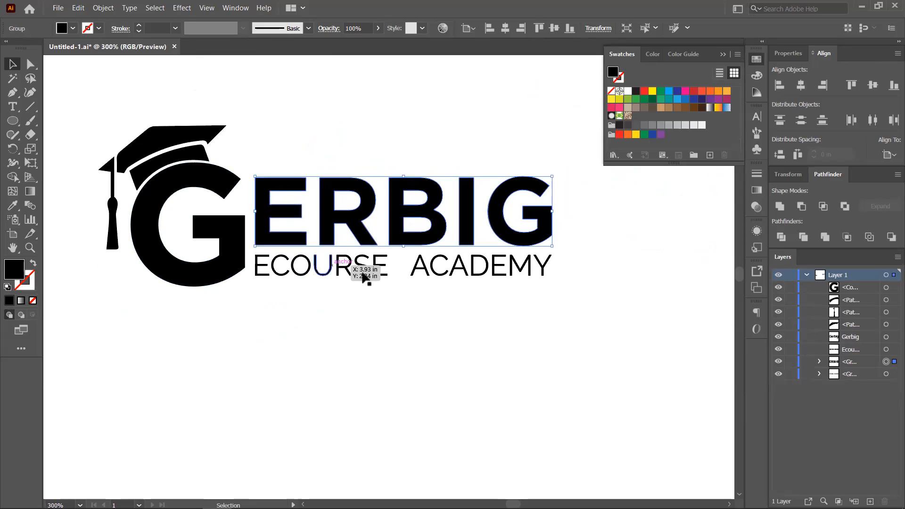
pyautogui.moveTo(368, 274); pyautogui.dragTo(269, 282)
pyautogui.scroll(-1, 272, 234)
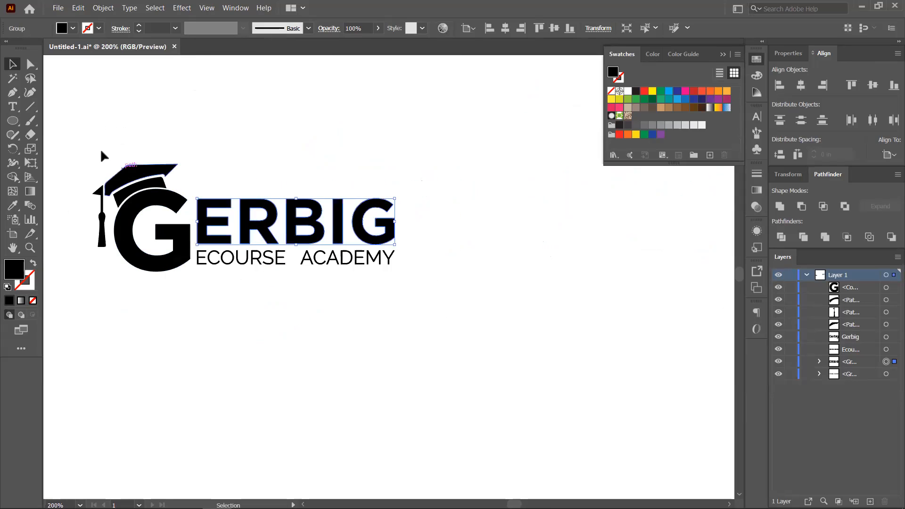
pyautogui.moveTo(211, 235); pyautogui.dragTo(436, 279)
pyautogui.hotkey('ctrl', 'h')
pyautogui.click(339, 289)
pyautogui.scroll(-5, 341, 295)
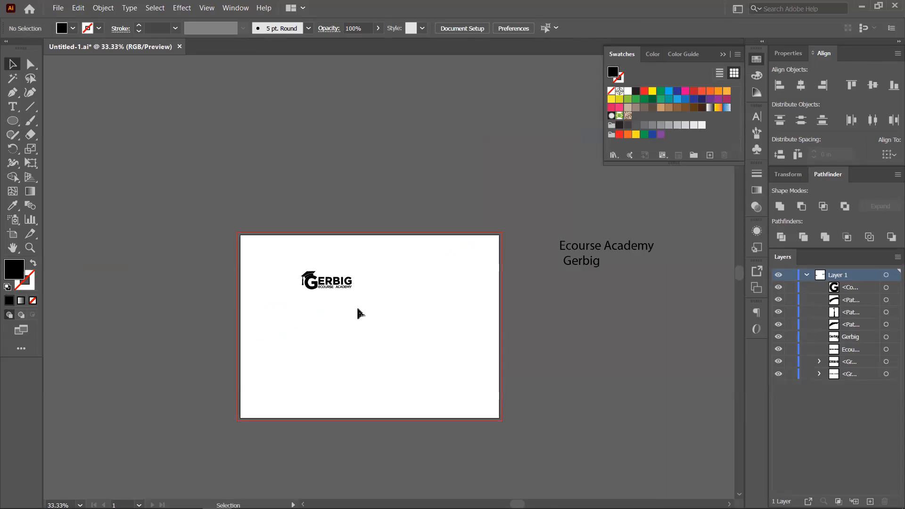
pyautogui.moveTo(360, 311); pyautogui.dragTo(338, 240)
pyautogui.scroll(4, 311, 245)
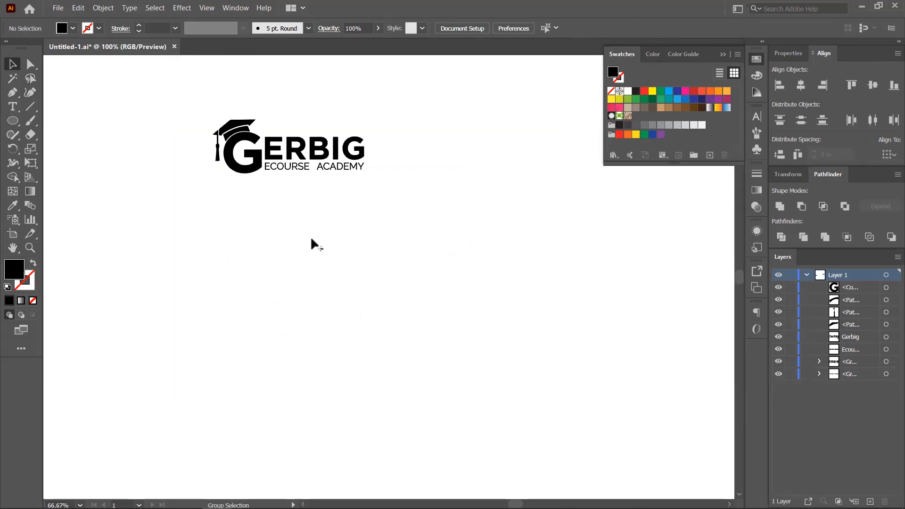
pyautogui.moveTo(323, 192); pyautogui.dragTo(272, 244)
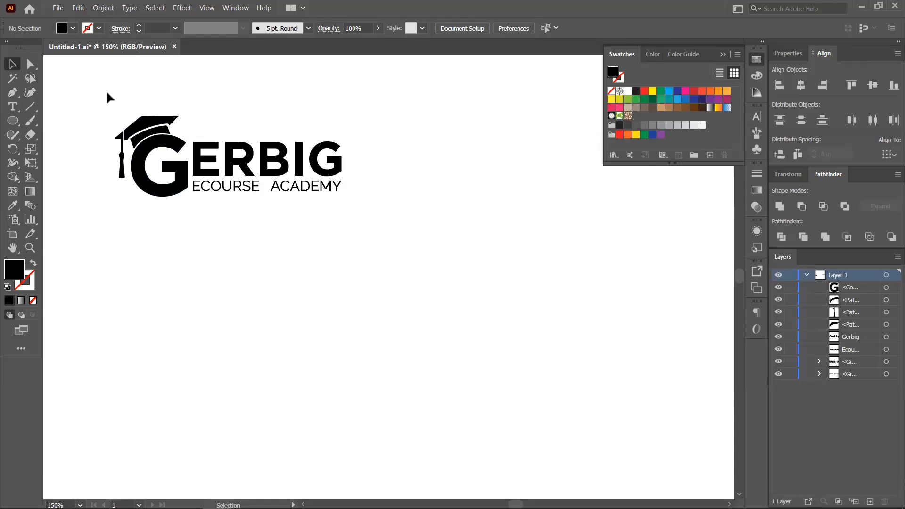
# - Group the graduation cap, the large "G", "ERBIG" and "ECOURSE ACADEMY" into one logo group
pyautogui.moveTo(185, 147); pyautogui.dragTo(355, 208)
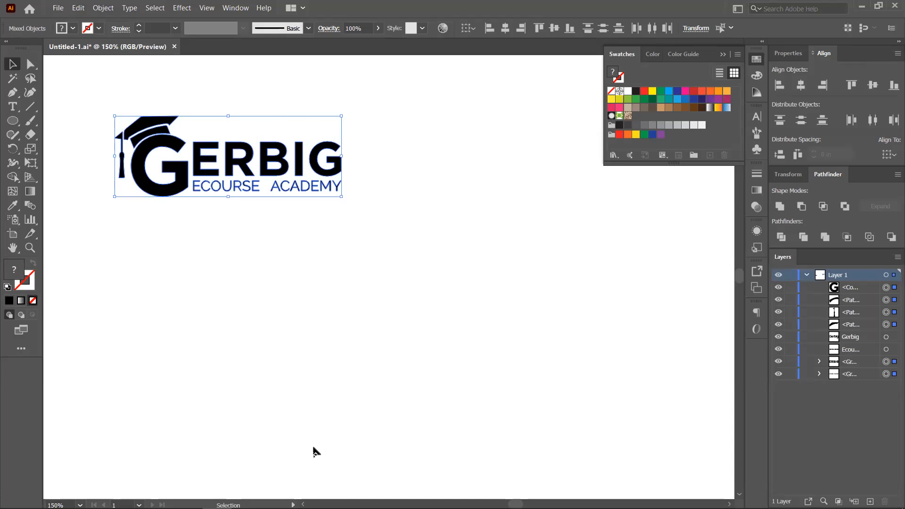
pyautogui.rightClick(186, 190)
pyautogui.click(224, 256)
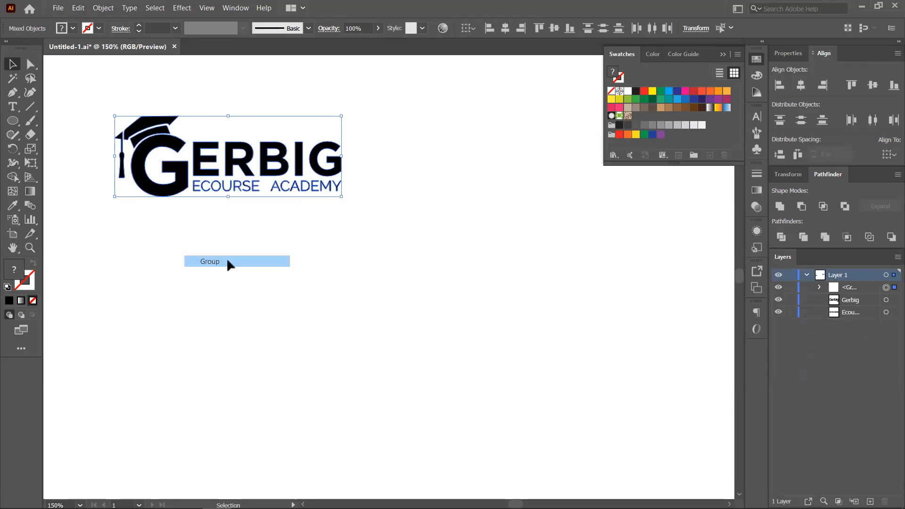
pyautogui.click(313, 123)
# - Switch to Chrome and review the other entries in the Freelancer logo contest for colours and styles, then return to Illustrator
pyautogui.click(304, 498)
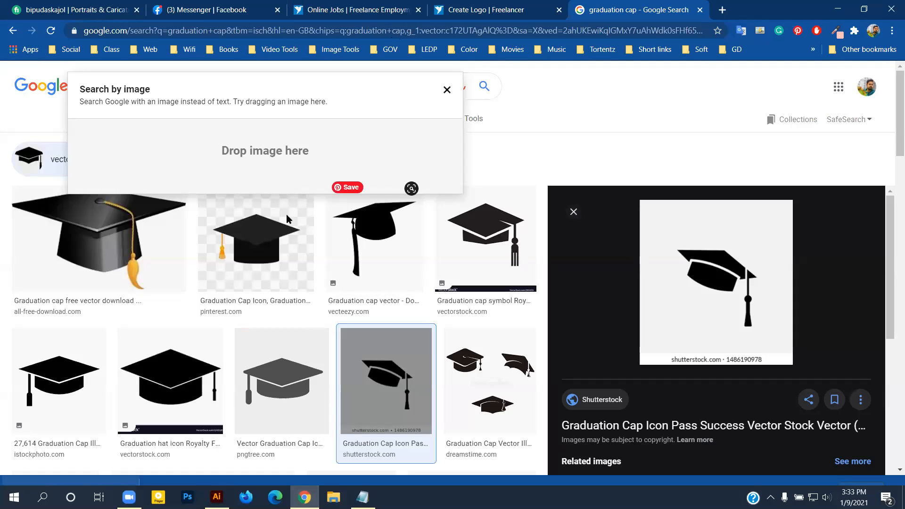
pyautogui.hotkey('ctrl', 'shift', 'Tab')
pyautogui.scroll(-6, 524, 311)
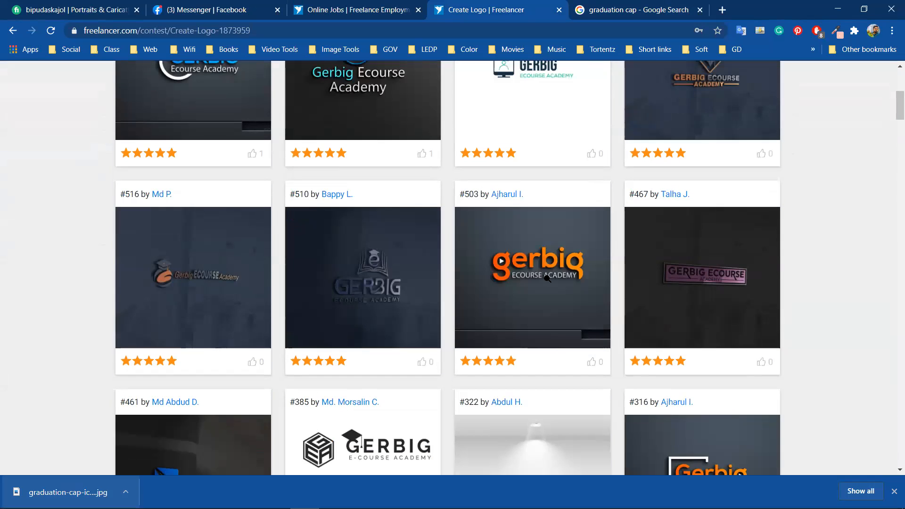
pyautogui.scroll(-4, 547, 278)
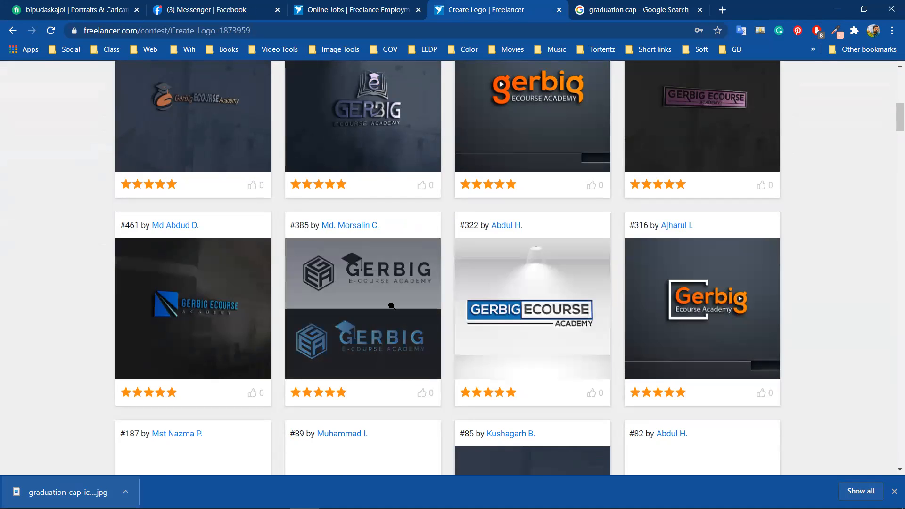
pyautogui.scroll(7, 448, 273)
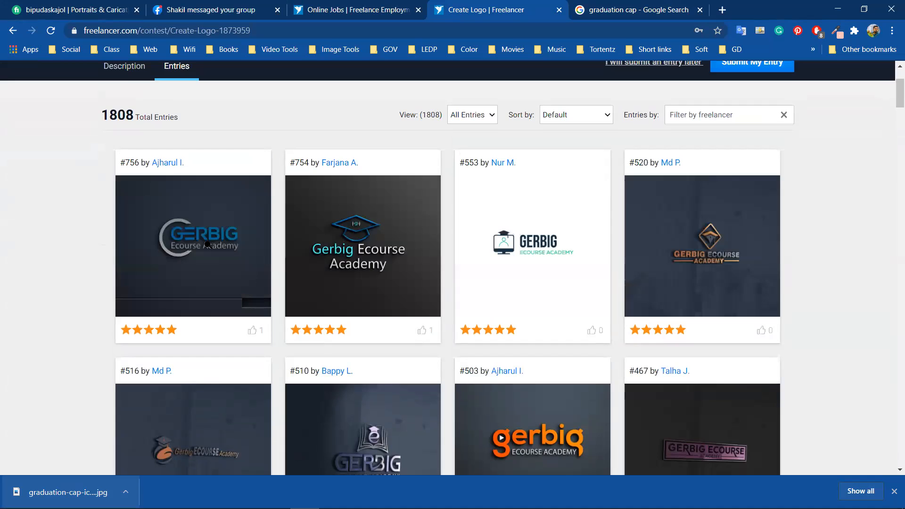
pyautogui.scroll(-12, 257, 255)
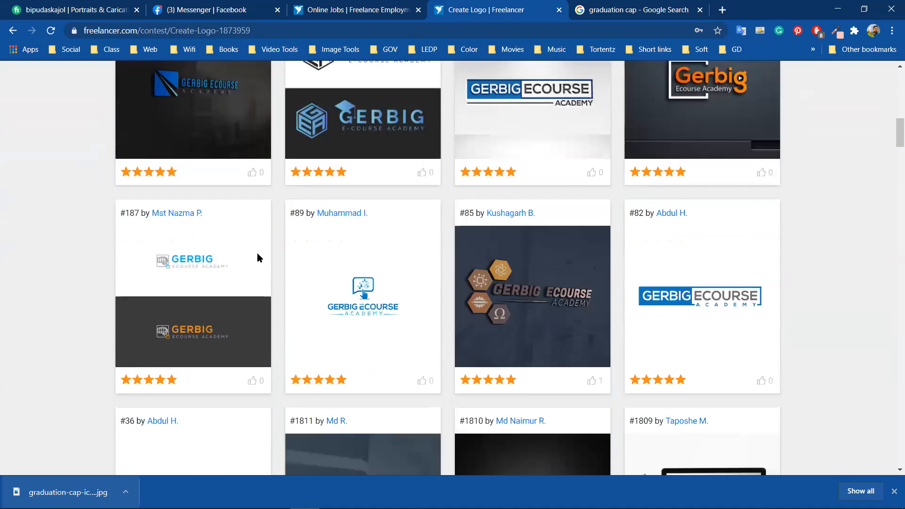
pyautogui.scroll(-2, 258, 257)
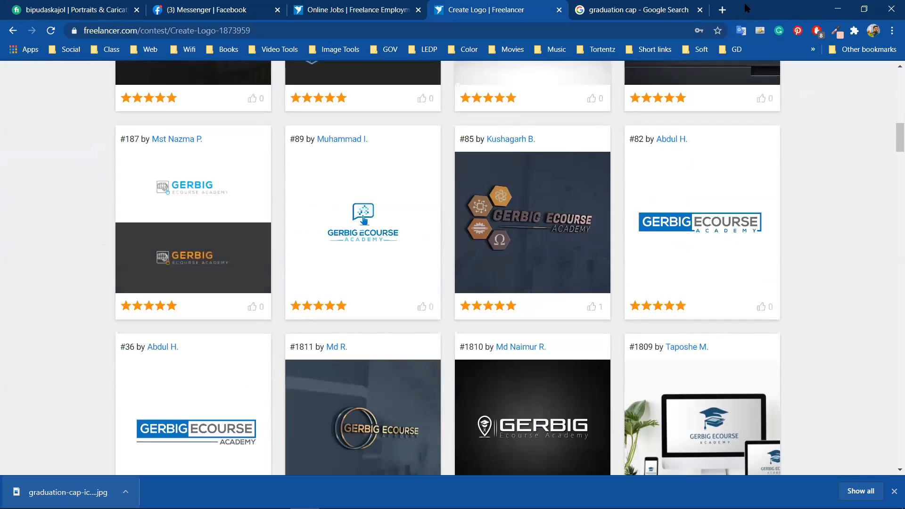
pyautogui.click(832, 11)
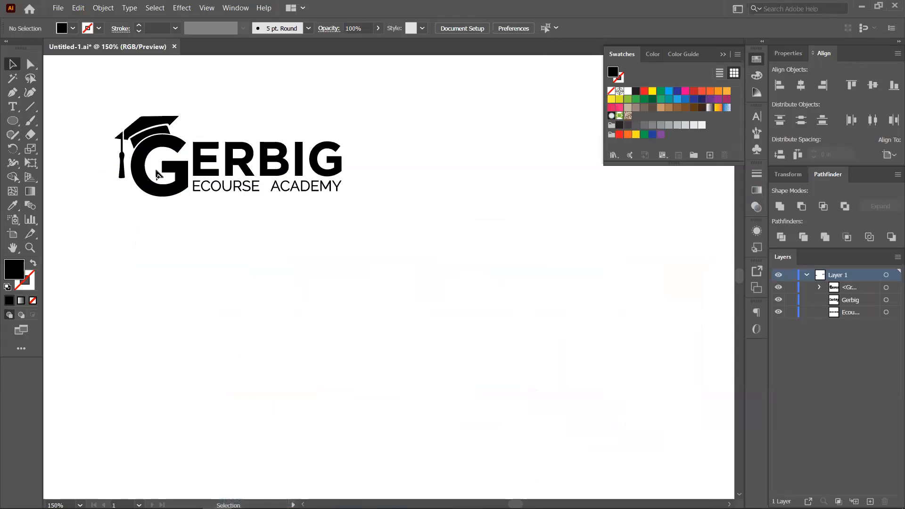
# - Isolate the logo group and fill the large "G" with medium blue
pyautogui.scroll(1, 157, 174)
pyautogui.doubleClick(185, 187)
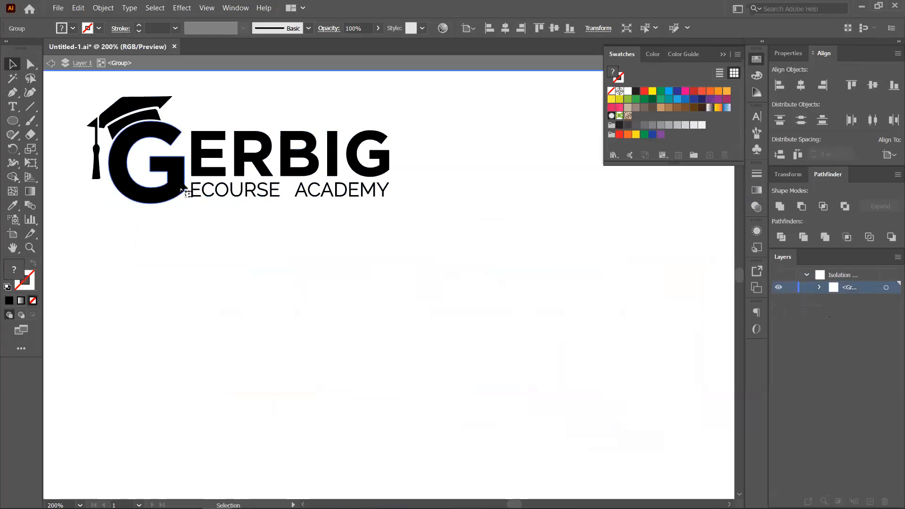
pyautogui.click(183, 191)
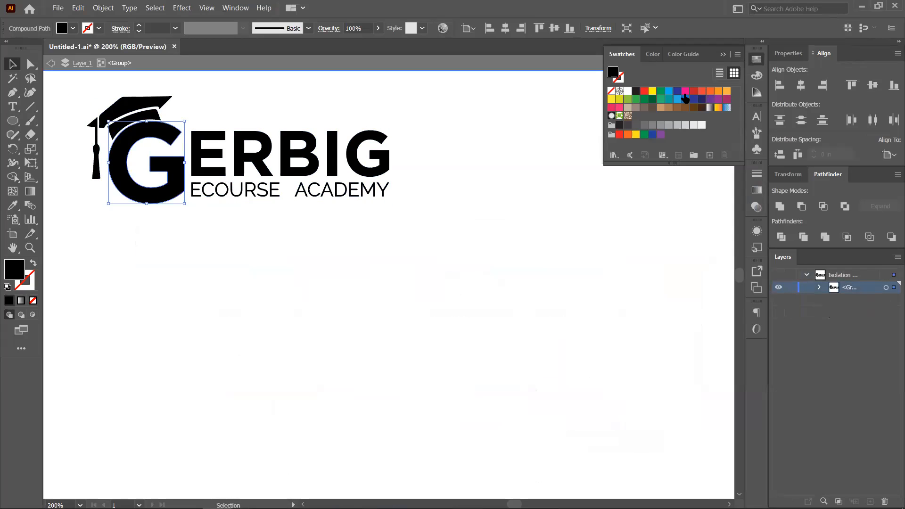
pyautogui.click(686, 99)
pyautogui.click(265, 267)
# - Fill the "ERBIG" lettering with dark gray and the "ECOURSE ACADEMY" line with near-black gray
pyautogui.click(208, 151)
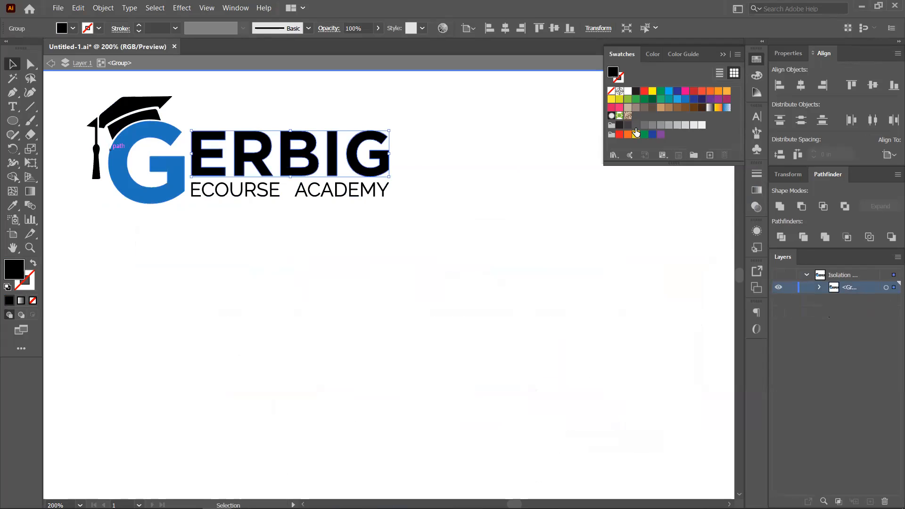
pyautogui.click(629, 126)
pyautogui.click(307, 287)
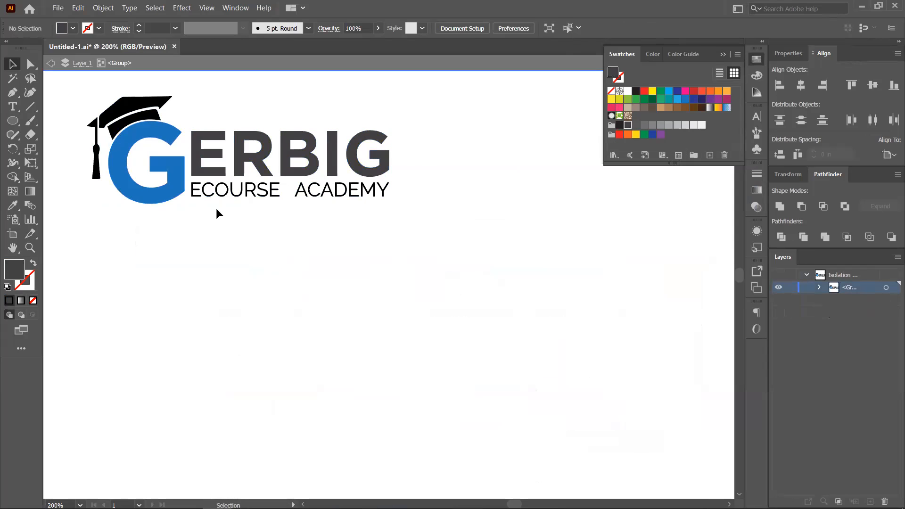
pyautogui.moveTo(221, 205); pyautogui.dragTo(404, 201)
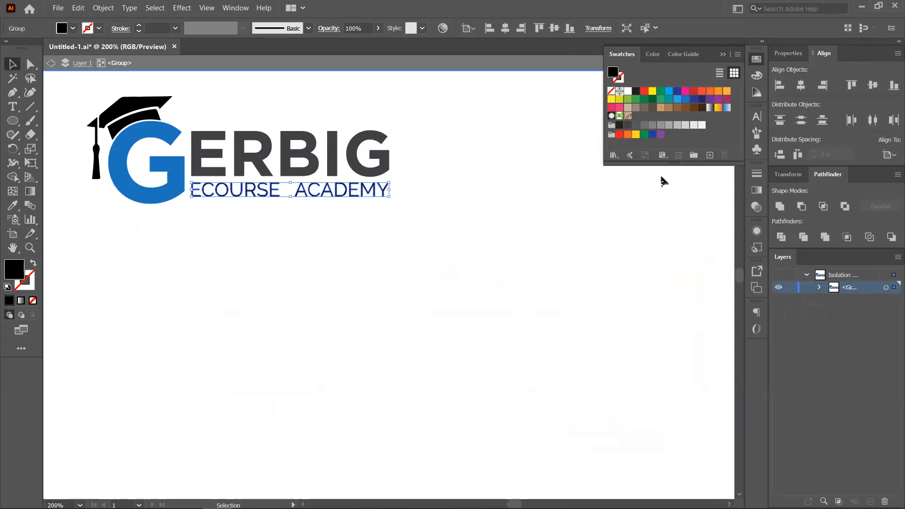
pyautogui.click(620, 126)
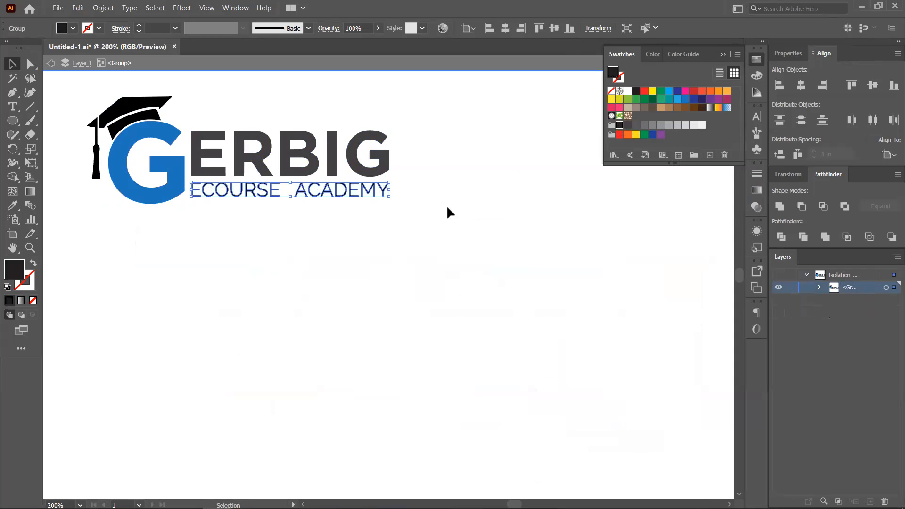
pyautogui.click(302, 218)
# - Group all the graduation cap pieces and fill them with the same dark gray as the "ERBIG" lettering
pyautogui.keyDown('alt'); pyautogui.scroll(1, 286, 213); pyautogui.keyUp('alt')
pyautogui.keyDown('alt'); pyautogui.scroll(-1, 283, 217); pyautogui.keyUp('alt')
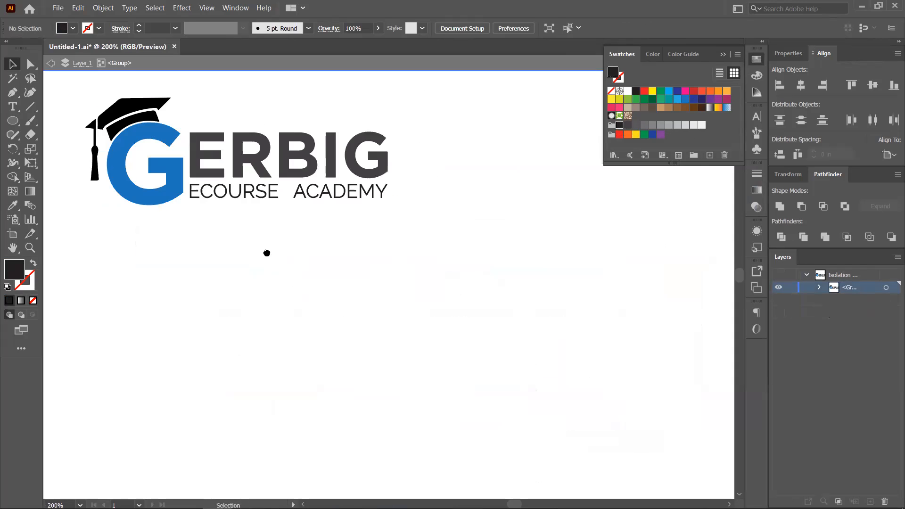
pyautogui.moveTo(267, 253); pyautogui.dragTo(291, 322)
pyautogui.click(158, 179)
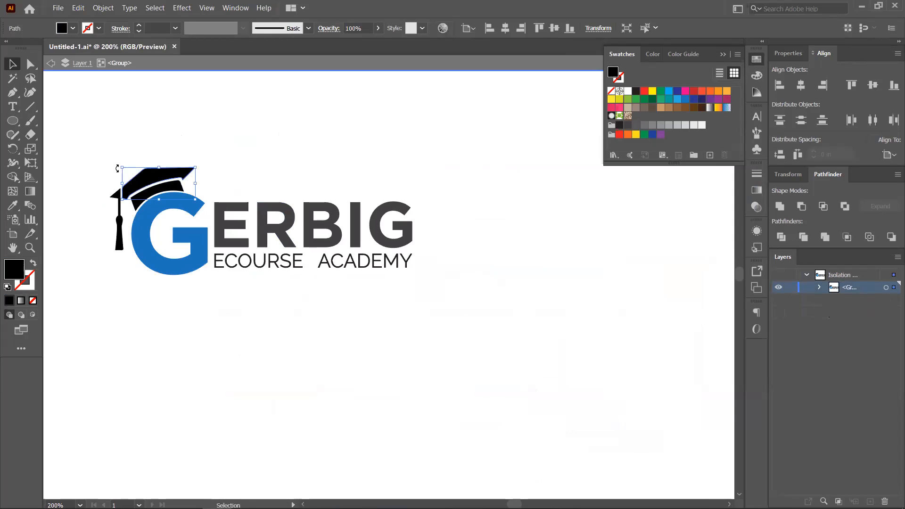
pyautogui.keyDown('alt'); pyautogui.scroll(3, 118, 187); pyautogui.keyUp('alt')
pyautogui.keyDown('shift'); pyautogui.click(111, 214); pyautogui.keyUp('shift')
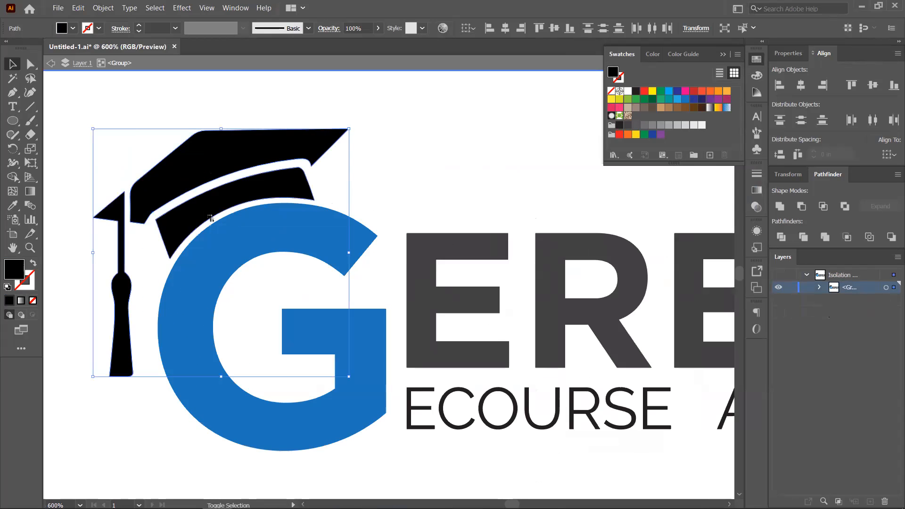
pyautogui.hotkey('ctrl', 'g')
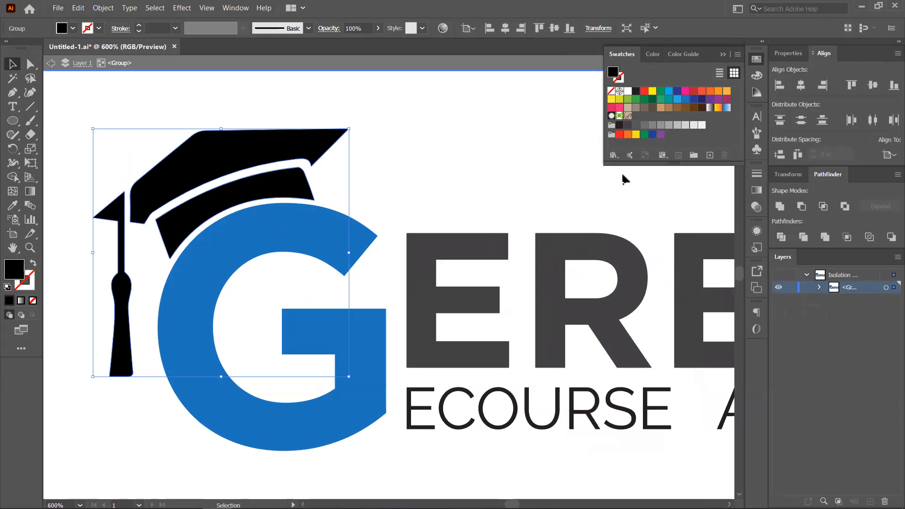
pyautogui.click(628, 126)
pyautogui.click(495, 175)
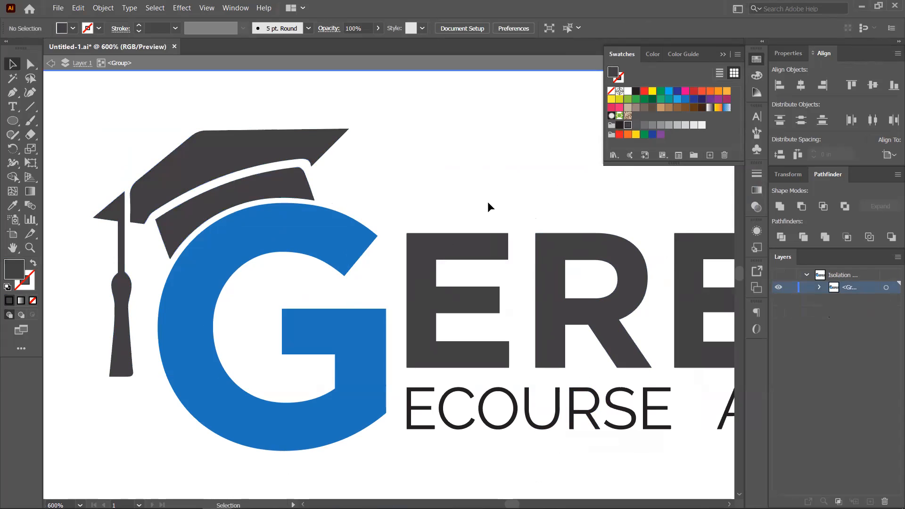
# - Try medium blue, lighter blue and near-black fills on the "ECOURSE ACADEMY" line
pyautogui.scroll(-2, 526, 281)
pyautogui.moveTo(620, 307); pyautogui.dragTo(388, 274)
pyautogui.click(448, 309)
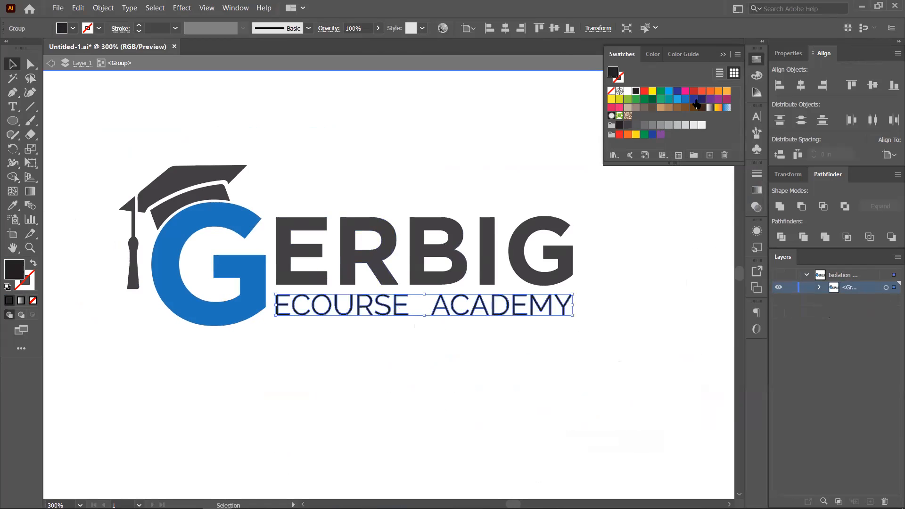
pyautogui.click(685, 100)
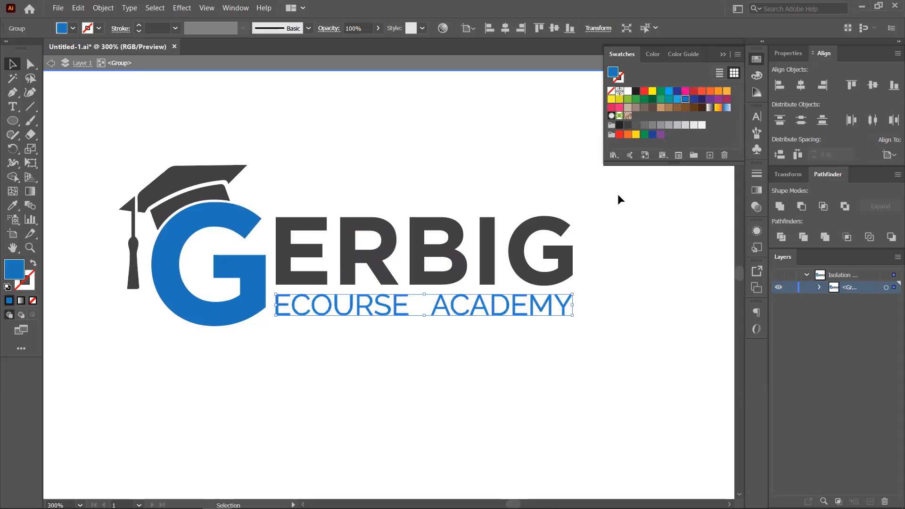
pyautogui.click(645, 274)
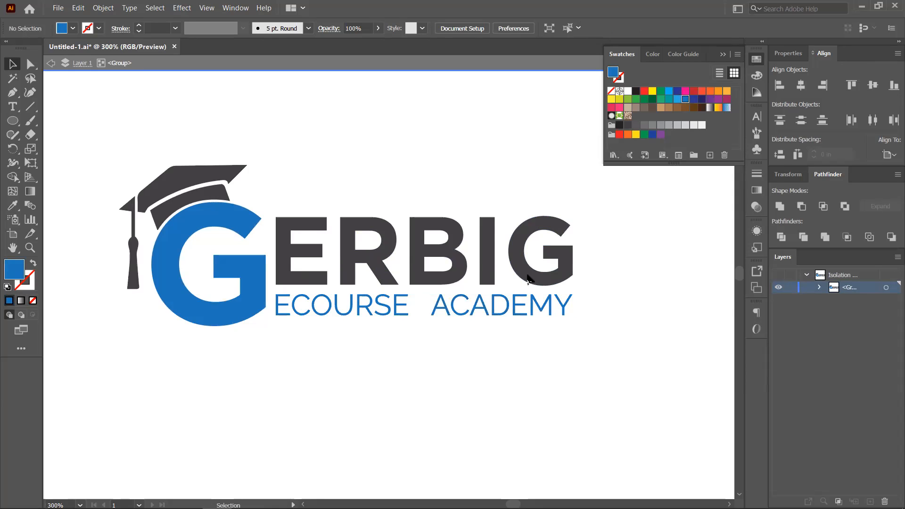
pyautogui.click(415, 313)
pyautogui.click(678, 99)
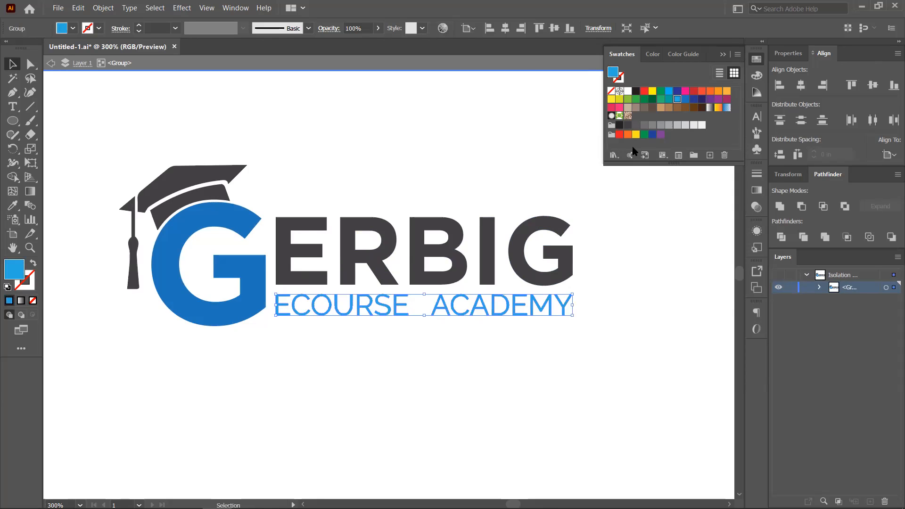
pyautogui.click(620, 127)
pyautogui.click(612, 262)
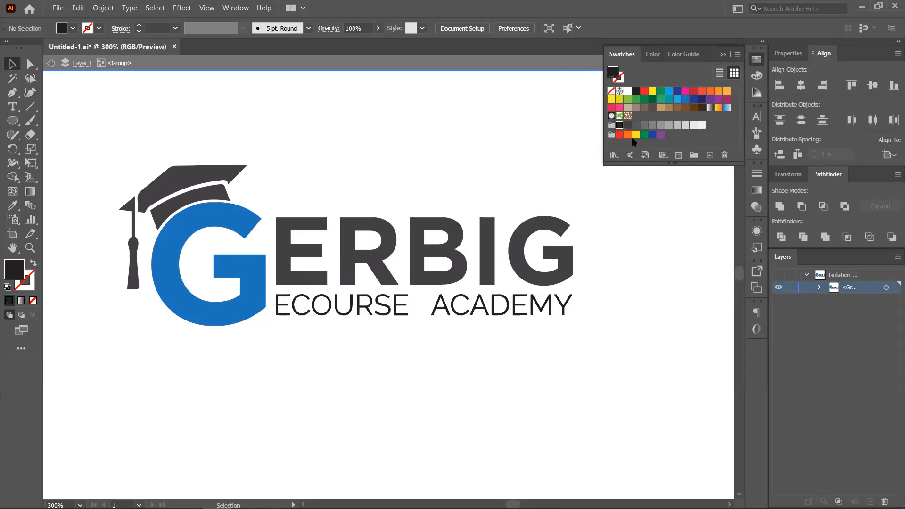
# - Fill the "ECOURSE ACADEMY" line with dark gray and the "ERBIG" lettering with the large G's medium blue
pyautogui.click(550, 313)
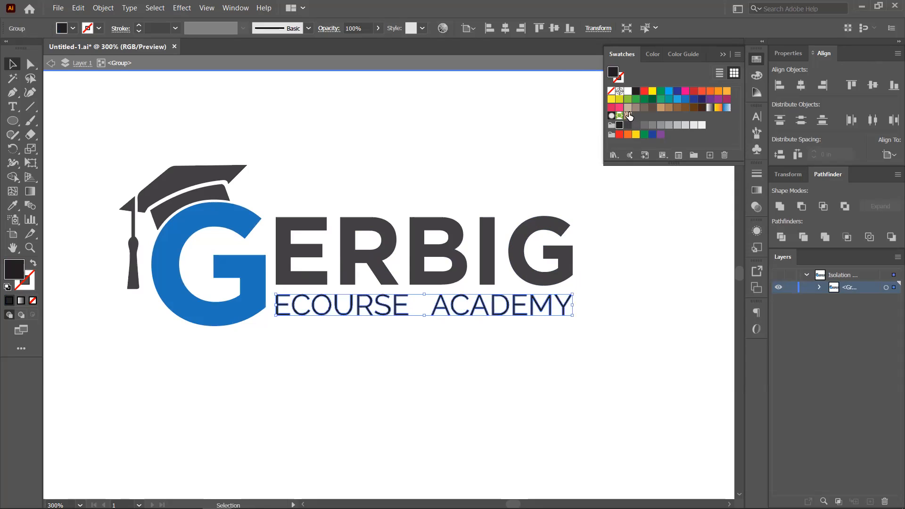
pyautogui.click(628, 125)
pyautogui.click(610, 192)
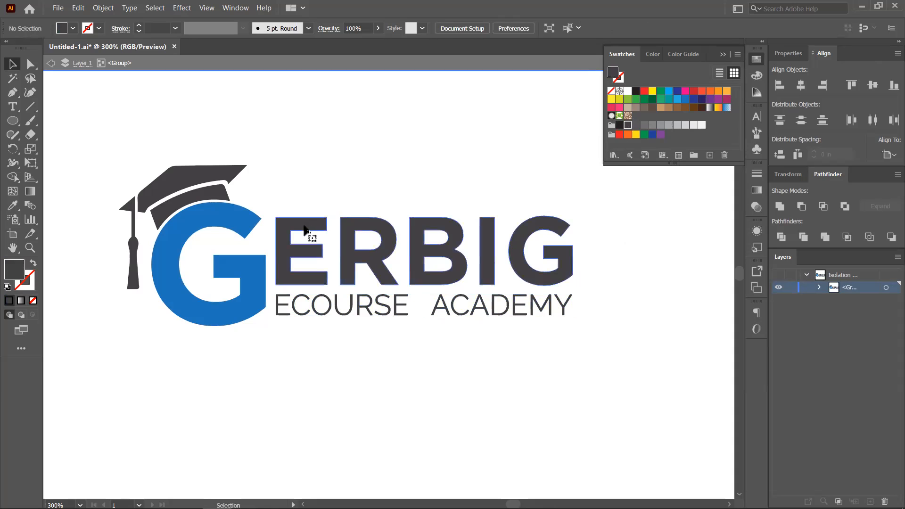
pyautogui.click(313, 246)
pyautogui.click(684, 99)
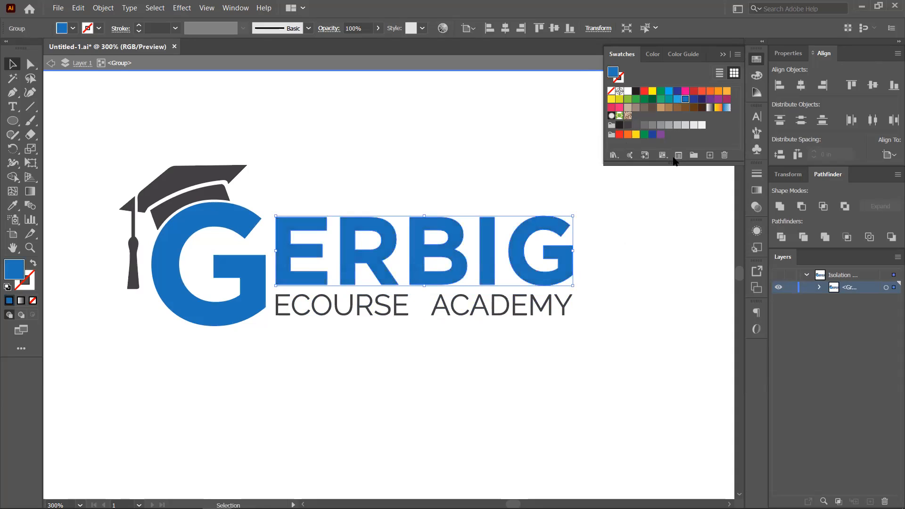
pyautogui.click(685, 215)
pyautogui.hotkey('ctrl', '1')
pyautogui.moveTo(531, 322); pyautogui.dragTo(476, 309)
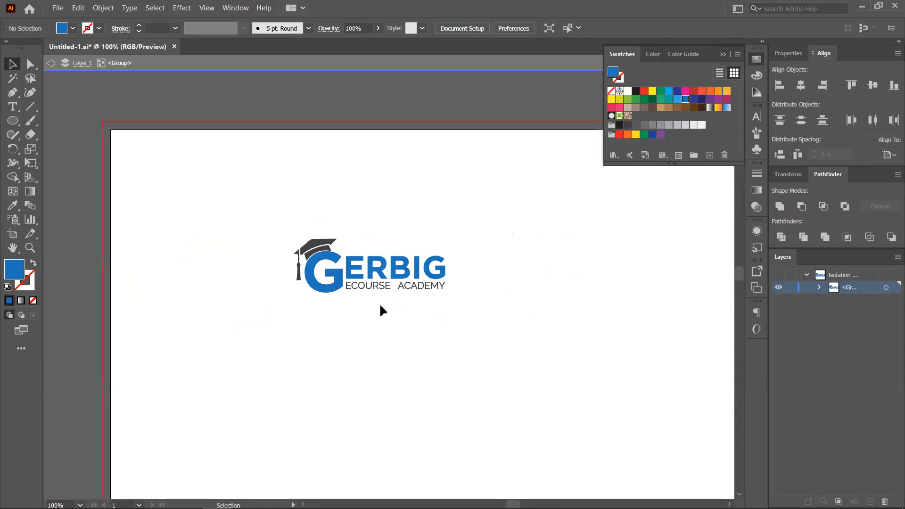
pyautogui.scroll(1, 381, 306)
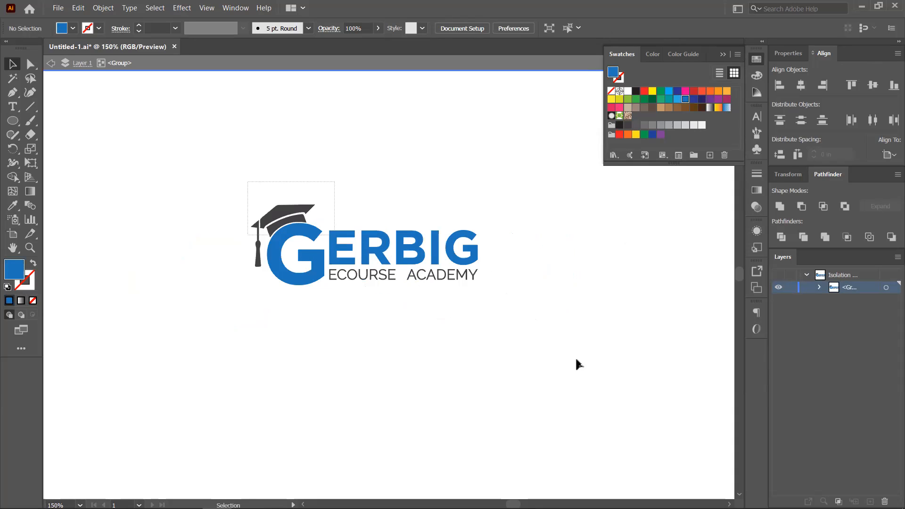
# - Leave isolation mode, duplicate the logo group into the artboard's upper-left corner, and move the original toward the artboard's center
pyautogui.hotkey('ctrl', 'a')
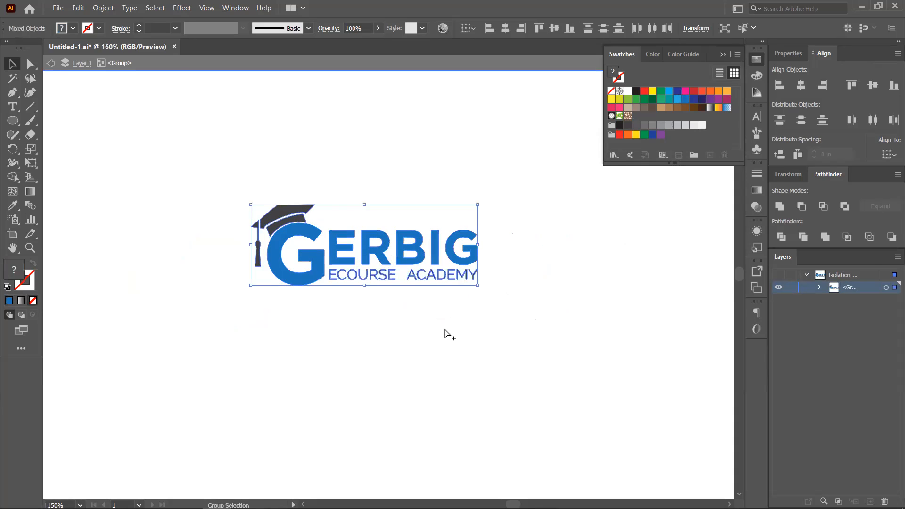
pyautogui.scroll(-2, 449, 335)
pyautogui.doubleClick(409, 177)
pyautogui.scroll(-2, 414, 235)
pyautogui.moveTo(514, 305); pyautogui.dragTo(448, 285)
pyautogui.scroll(2, 381, 278)
pyautogui.scroll(-1, 324, 218)
pyautogui.moveTo(335, 216); pyautogui.dragTo(259, 178)
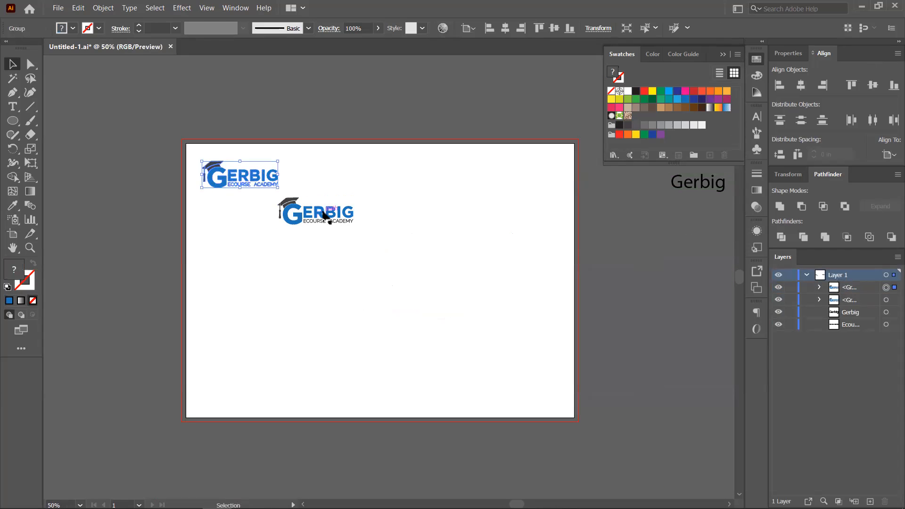
pyautogui.moveTo(323, 212); pyautogui.dragTo(399, 248)
pyautogui.scroll(3, 360, 270)
pyautogui.moveTo(485, 257); pyautogui.dragTo(353, 263)
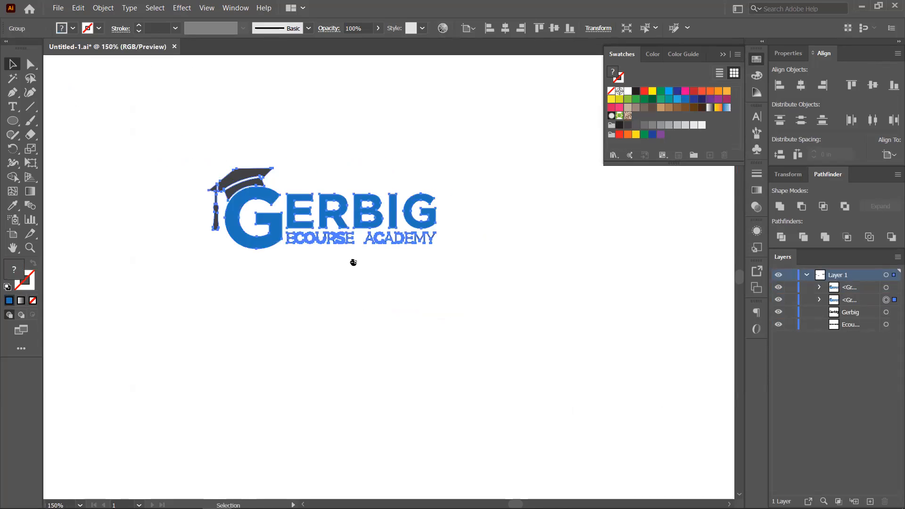
# - Ungroup the logo near the artboard's center into its separate parts
pyautogui.scroll(-1, 354, 263)
pyautogui.click(322, 255)
pyautogui.rightClick(330, 238)
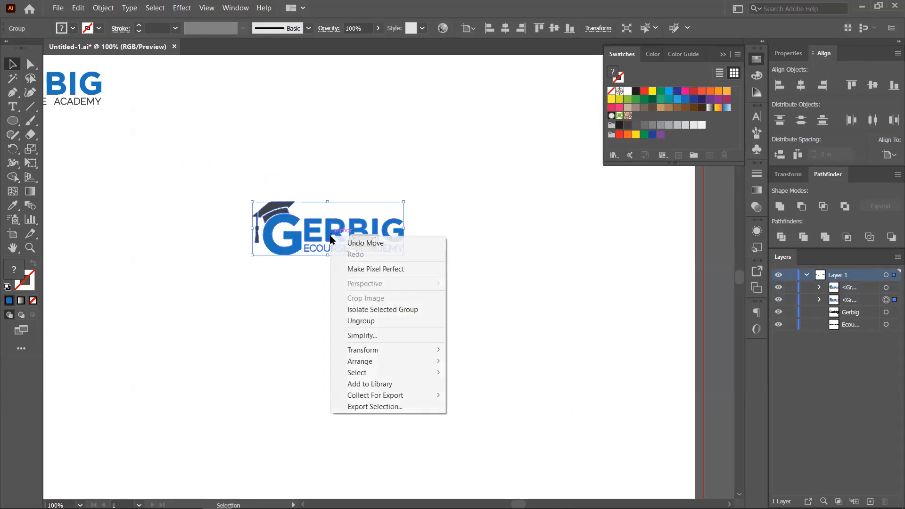
pyautogui.click(346, 321)
pyautogui.rightClick(331, 239)
pyautogui.click(313, 285)
pyautogui.scroll(3, 300, 258)
pyautogui.moveTo(338, 285); pyautogui.dragTo(379, 303)
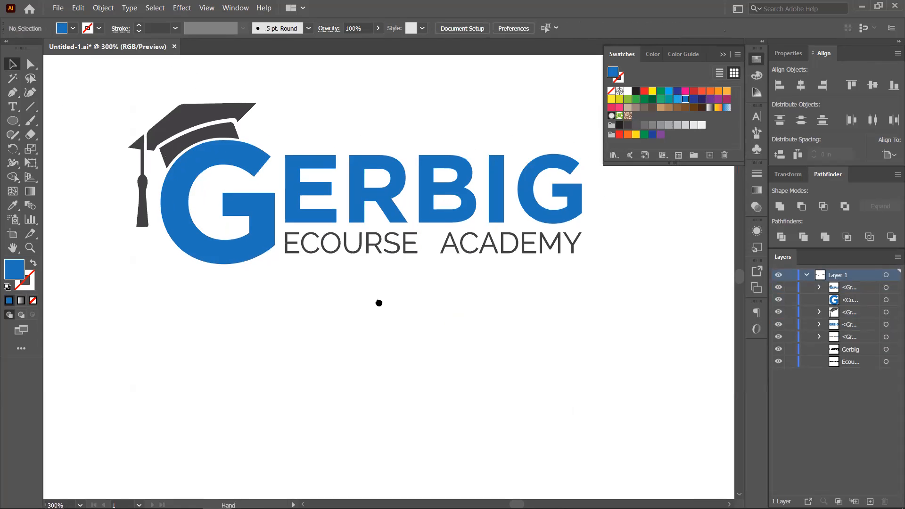
# - Round all corners of the large "G" with a radius of about 0.02 in using Direct Selection
pyautogui.click(248, 219)
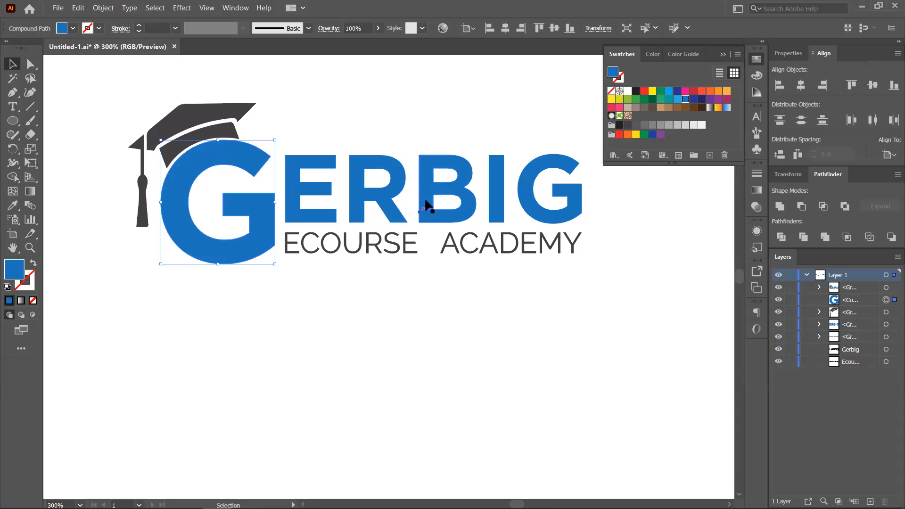
pyautogui.scroll(1, 507, 227)
pyautogui.scroll(1, 247, 245)
pyautogui.hscroll(1, 247, 244)
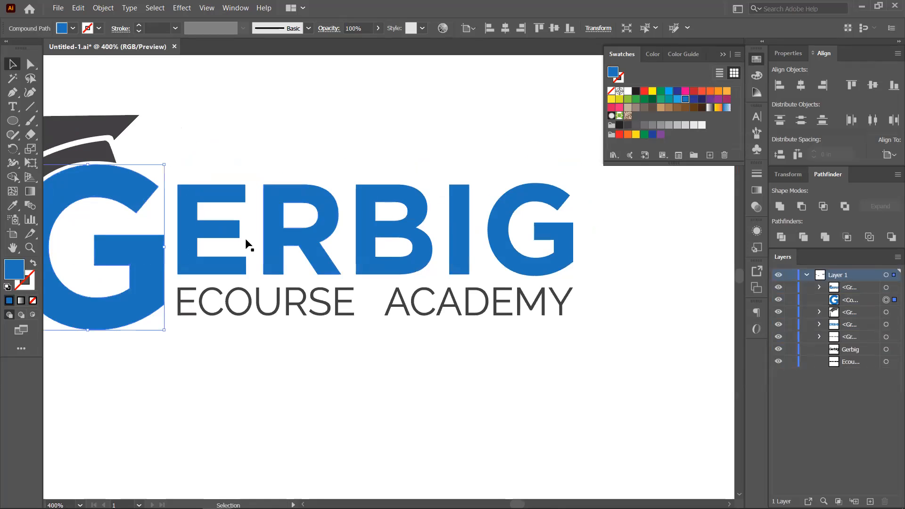
pyautogui.click(32, 64)
pyautogui.click(241, 97)
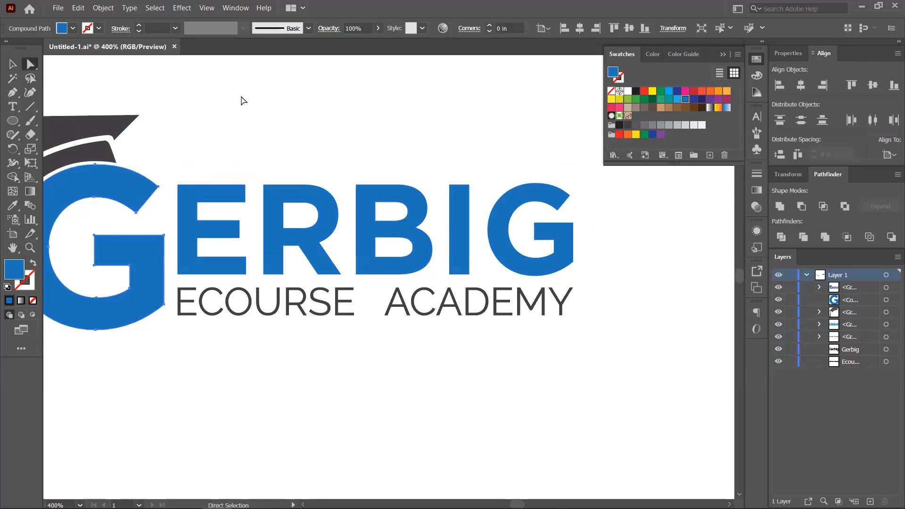
pyautogui.moveTo(227, 145); pyautogui.dragTo(391, 129)
pyautogui.scroll(1, 333, 202)
pyautogui.click(298, 186)
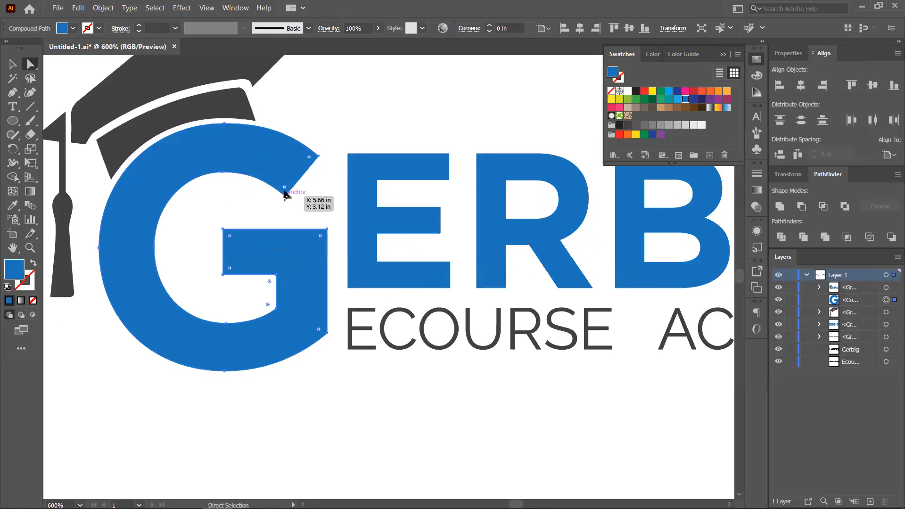
pyautogui.moveTo(284, 187); pyautogui.dragTo(283, 185)
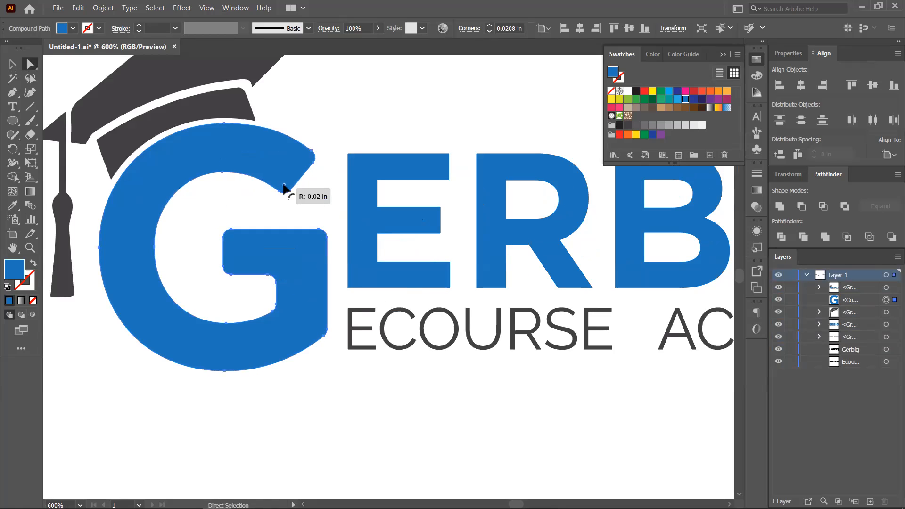
pyautogui.click(305, 209)
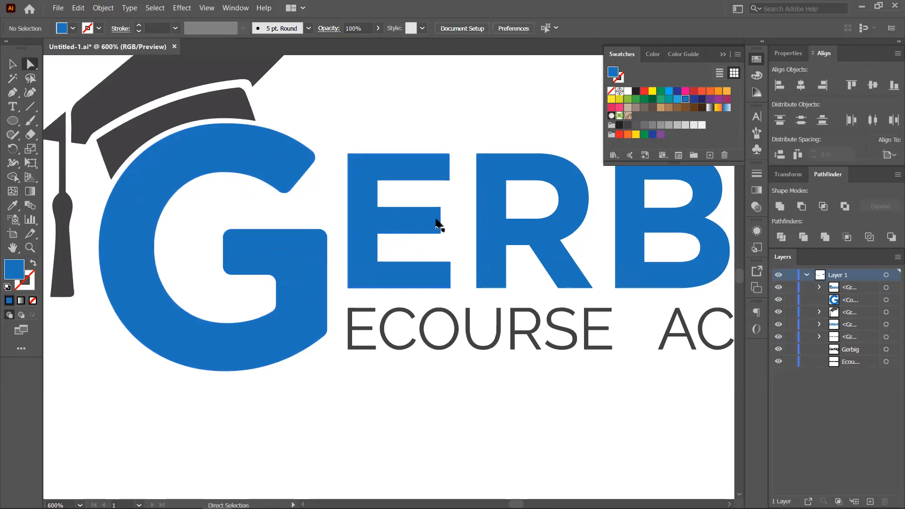
# - Round all corners of the letters "E" and "R" in "ERBIG" to match the large "G"
pyautogui.moveTo(436, 220); pyautogui.dragTo(374, 218)
pyautogui.click(362, 166)
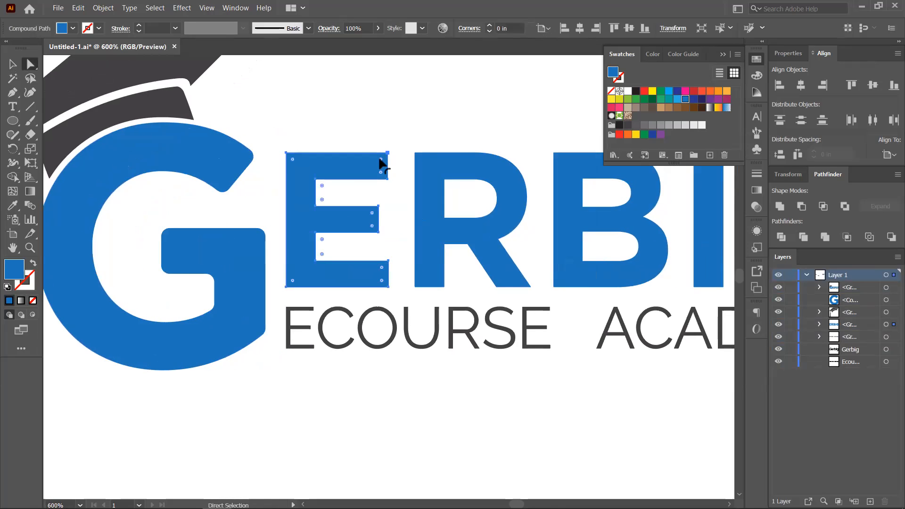
pyautogui.moveTo(379, 161); pyautogui.dragTo(380, 161)
pyautogui.moveTo(392, 216); pyautogui.dragTo(290, 229)
pyautogui.click(370, 192)
pyautogui.moveTo(320, 178); pyautogui.dragTo(321, 178)
# - Round the corners of the "B" by about 0.025 in, the "I" by about 0.023 in, and the final "G" to match
pyautogui.moveTo(456, 227); pyautogui.dragTo(334, 222)
pyautogui.click(364, 172)
pyautogui.moveTo(335, 169); pyautogui.dragTo(342, 176)
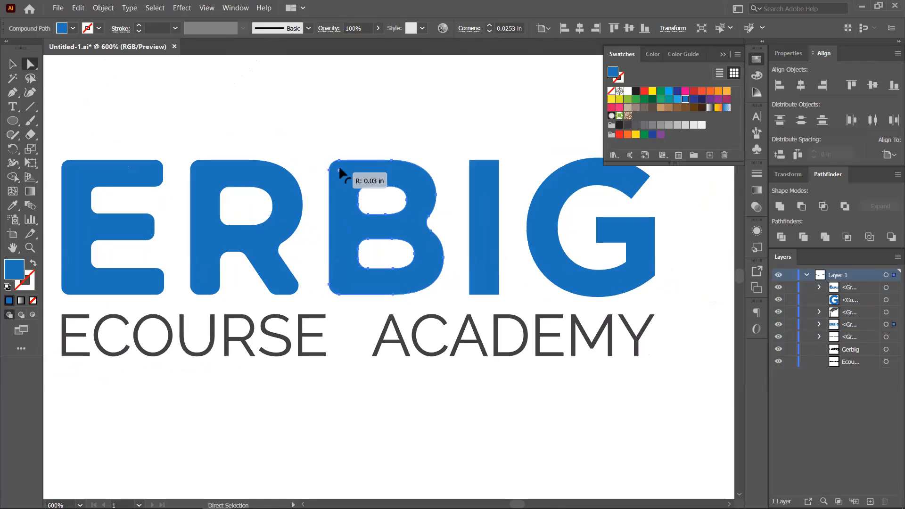
pyautogui.click(483, 181)
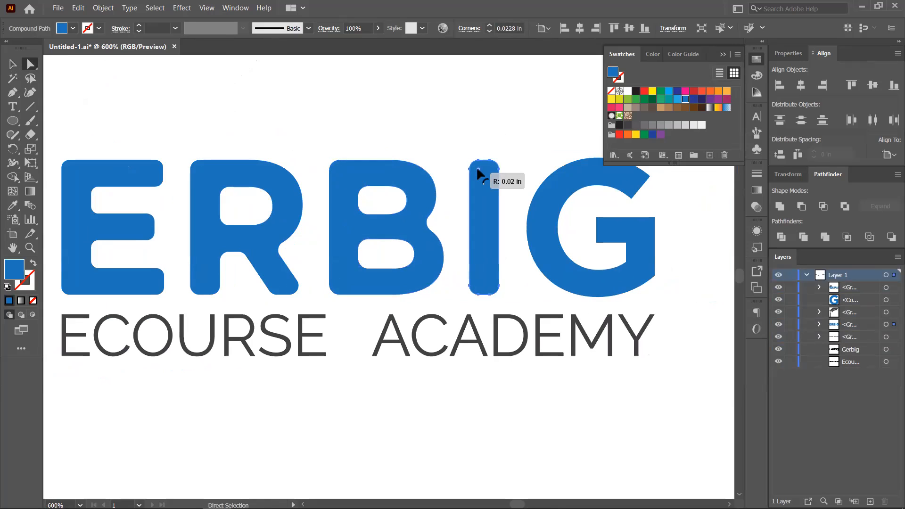
pyautogui.click(640, 178)
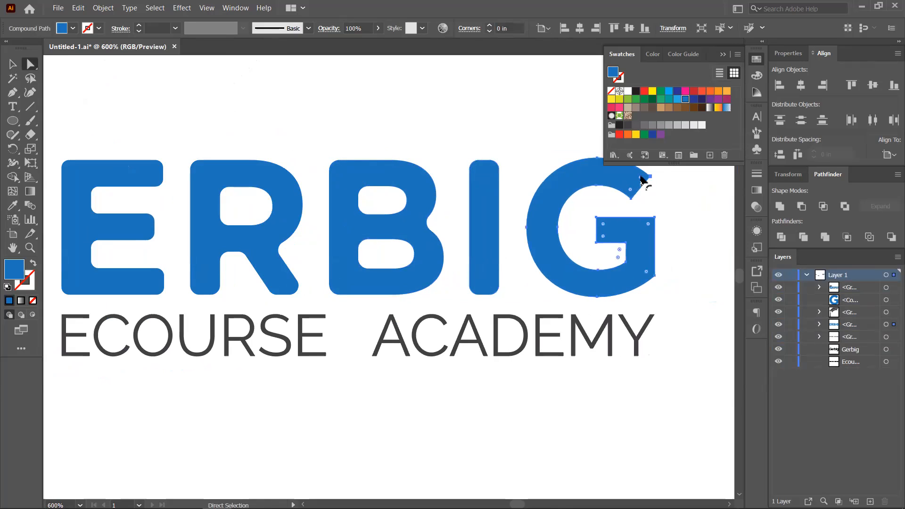
pyautogui.click(655, 192)
pyautogui.scroll(-1, 550, 267)
pyautogui.moveTo(422, 314); pyautogui.dragTo(461, 287)
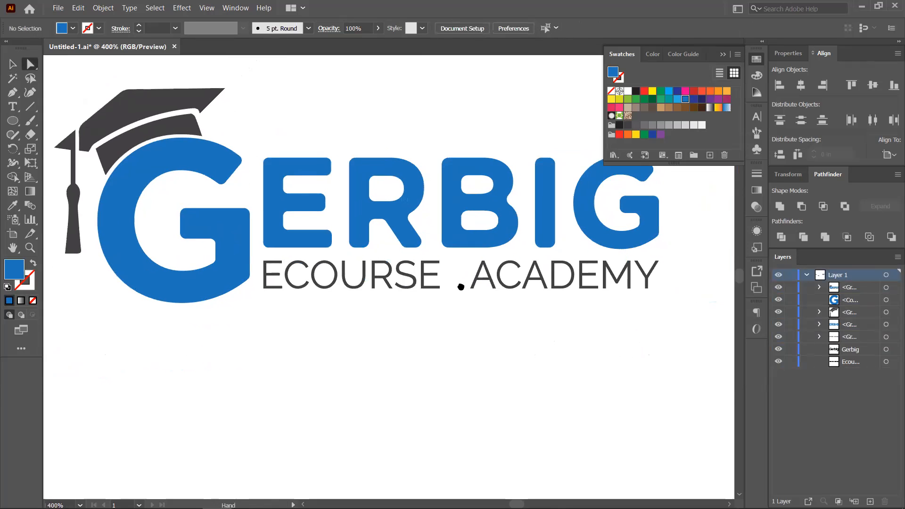
# - Draw a dark gray rectangle over the "ECOURSE ACADEMY" line, extending slightly past both ends of the text
pyautogui.moveTo(295, 270); pyautogui.dragTo(361, 286)
pyautogui.scroll(1, 437, 316)
pyautogui.moveTo(529, 318); pyautogui.dragTo(316, 236)
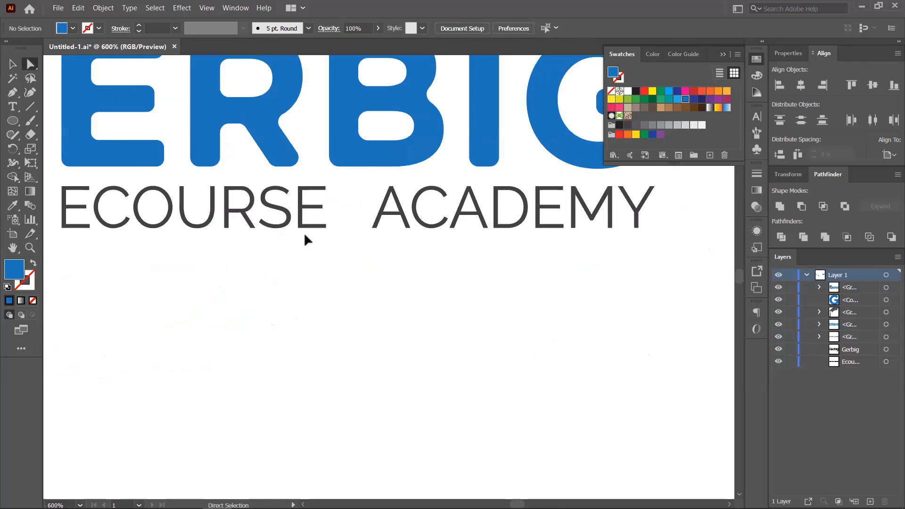
pyautogui.scroll(-2, 304, 232)
pyautogui.click(12, 64)
pyautogui.moveTo(13, 121); pyautogui.dragTo(66, 121)
pyautogui.keyDown('ctrl'); pyautogui.click(222, 226); pyautogui.keyUp('ctrl')
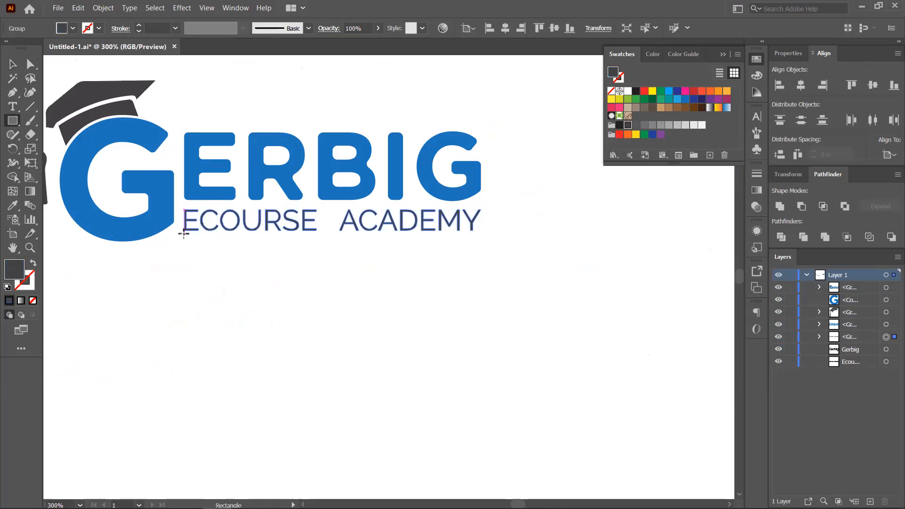
pyautogui.moveTo(165, 205)
pyautogui.mouseDown()
pyautogui.moveTo(477, 207)
pyautogui.moveTo(481, 231)
pyautogui.moveTo(489, 231)
pyautogui.mouseUp()
pyautogui.press('v')
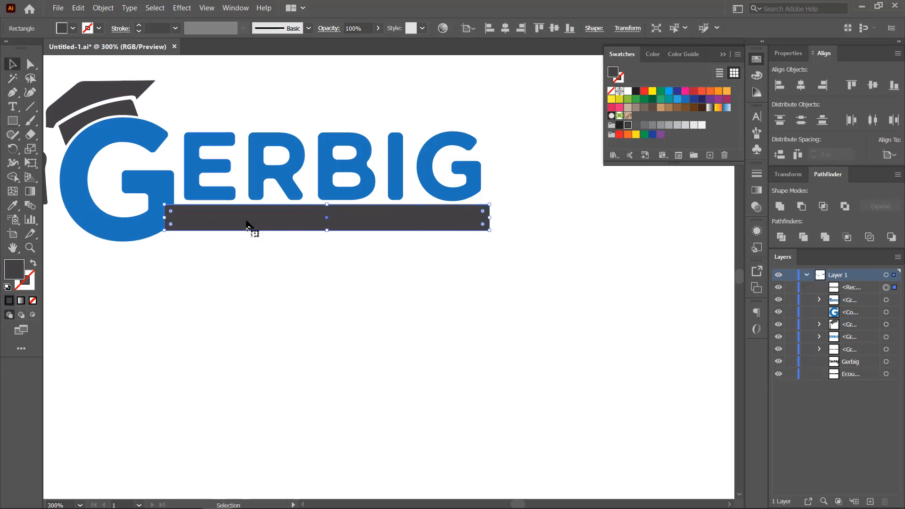
pyautogui.scroll(2, 221, 233)
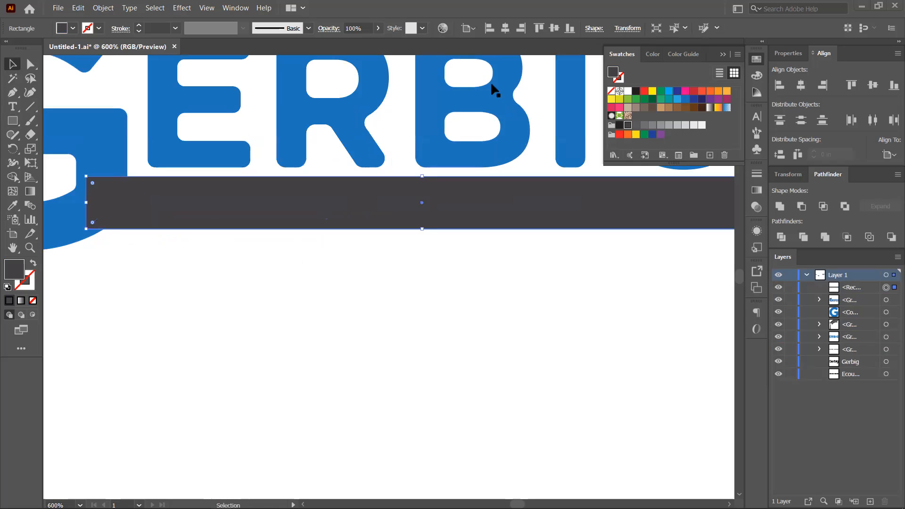
# - Shorten the dark gray bar so its far end lines up with the edge of the final "G" in "GERBIG"
pyautogui.scroll(-2, 455, 222)
pyautogui.moveTo(469, 267); pyautogui.dragTo(402, 295)
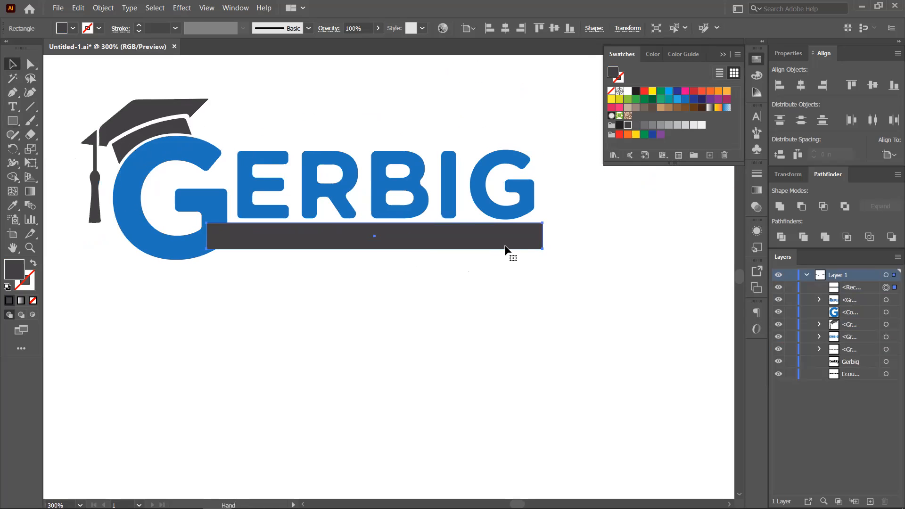
pyautogui.moveTo(544, 238); pyautogui.dragTo(535, 238)
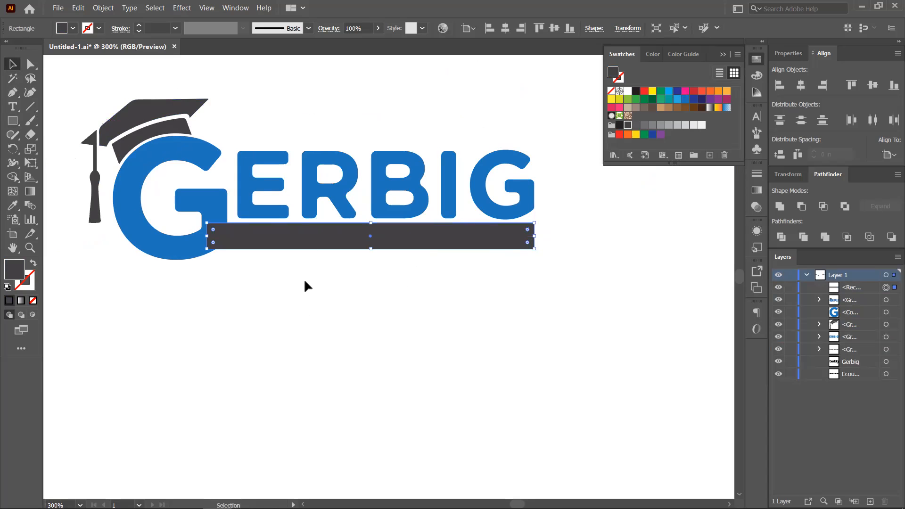
# - Fill the bar with light blue and send it behind the "ECOURSE ACADEMY" text
pyautogui.click(677, 100)
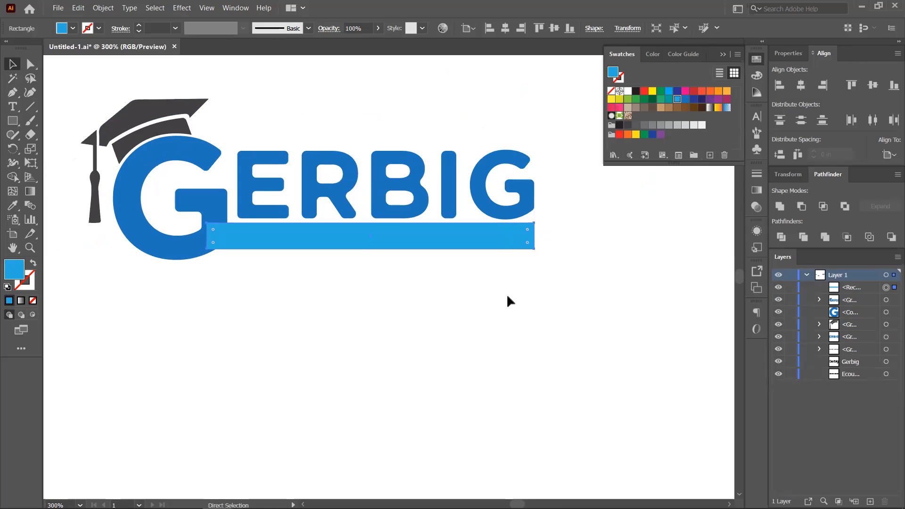
pyautogui.hotkey('ctrl', 'shift', '[')
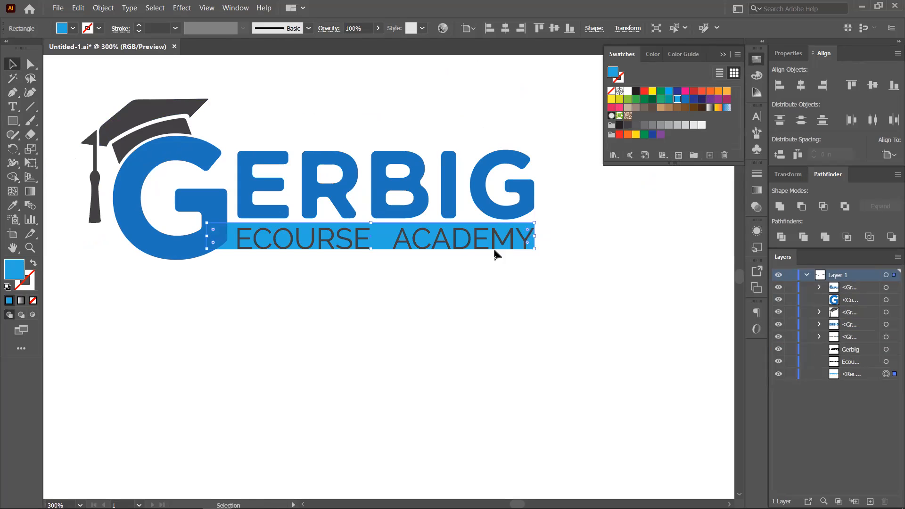
# - Align the "ECOURSE ACADEMY" text and the light blue bar to each other by their vertical centers
pyautogui.scroll(3, 439, 254)
pyautogui.click(359, 235)
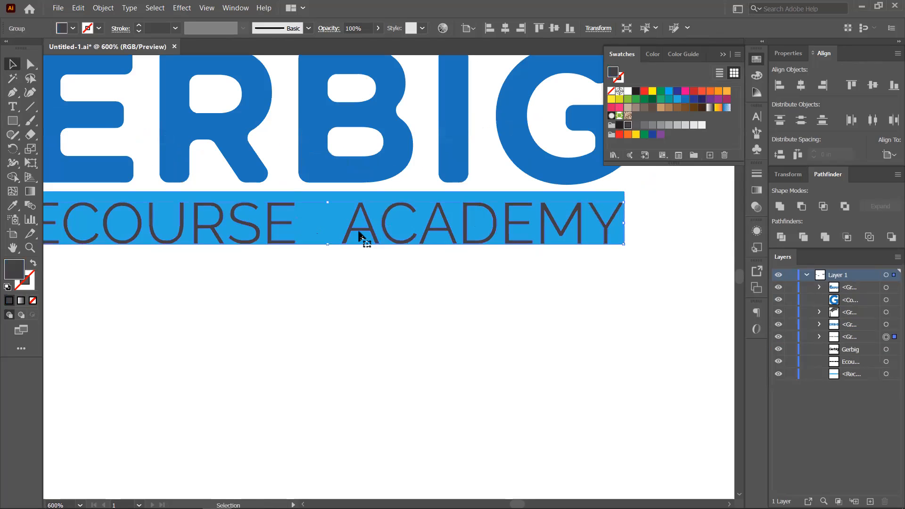
pyautogui.keyDown('shift'); pyautogui.click(340, 197); pyautogui.keyUp('shift')
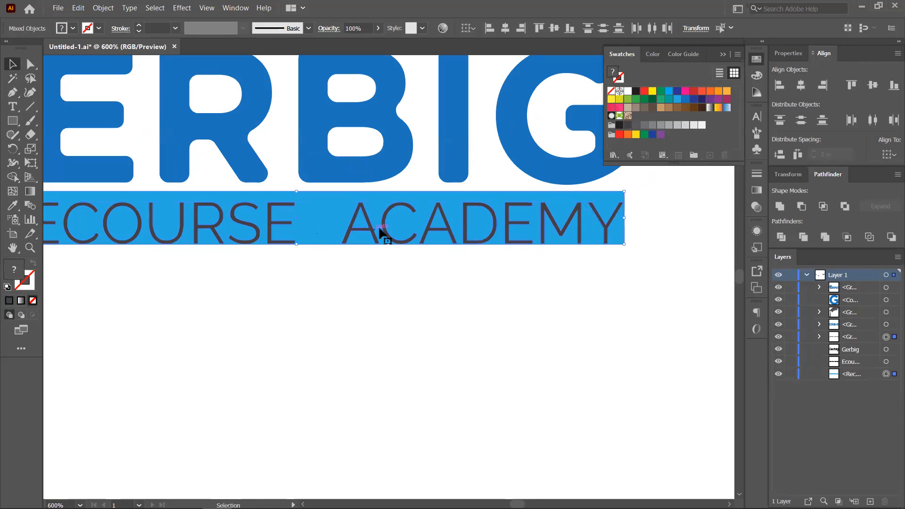
pyautogui.click(336, 202)
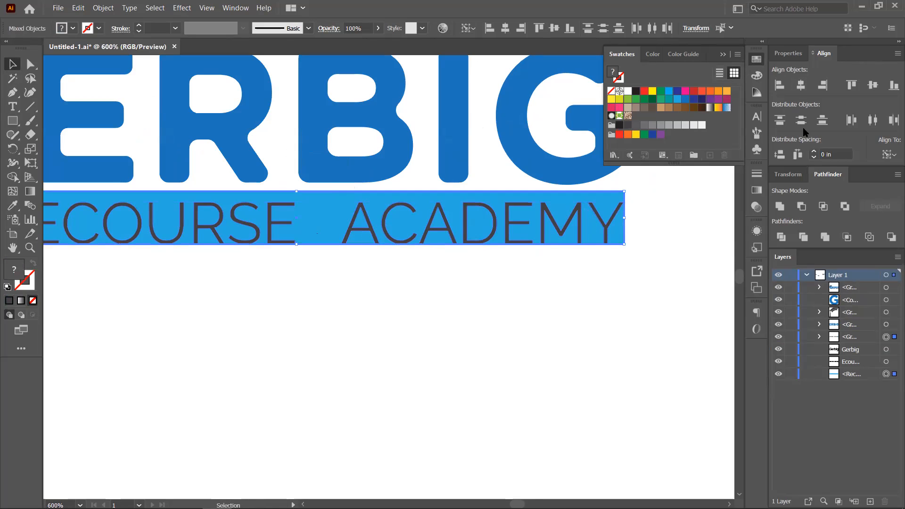
pyautogui.click(872, 88)
pyautogui.scroll(-3, 340, 250)
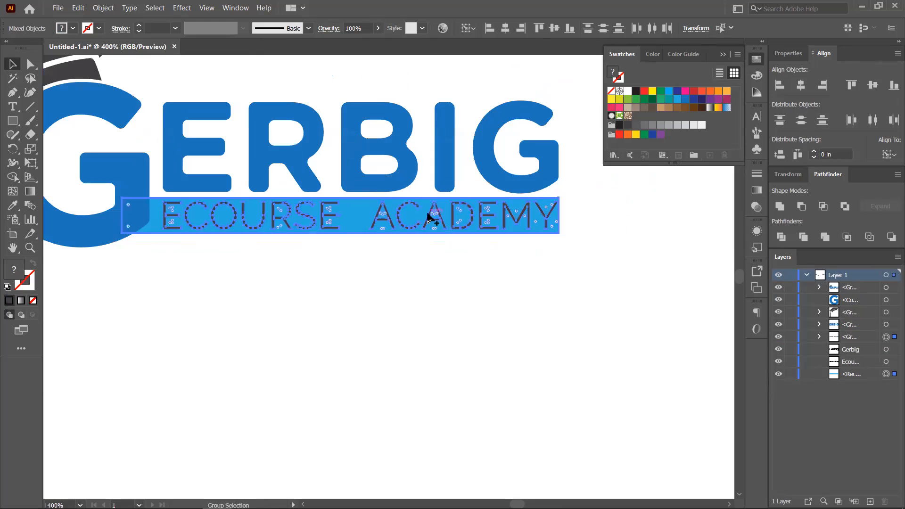
pyautogui.scroll(3, 335, 252)
pyautogui.scroll(-2, 330, 253)
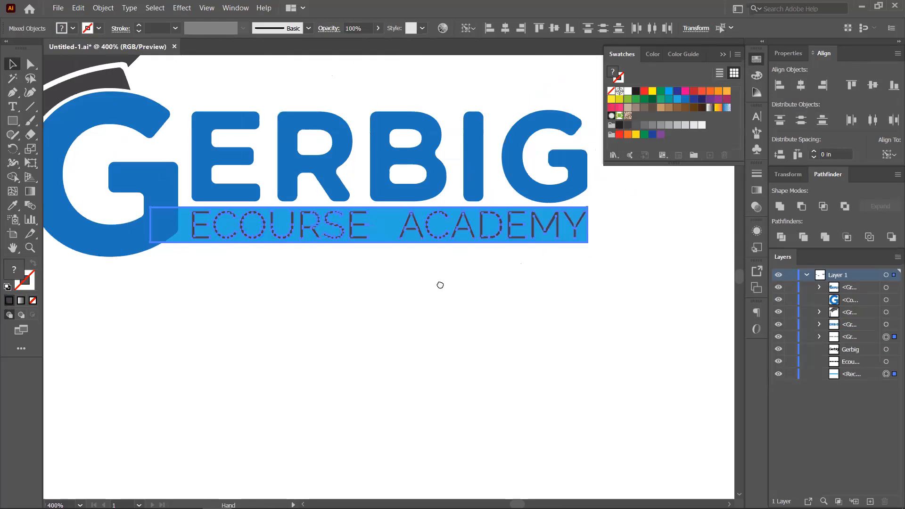
pyautogui.scroll(2, 445, 260)
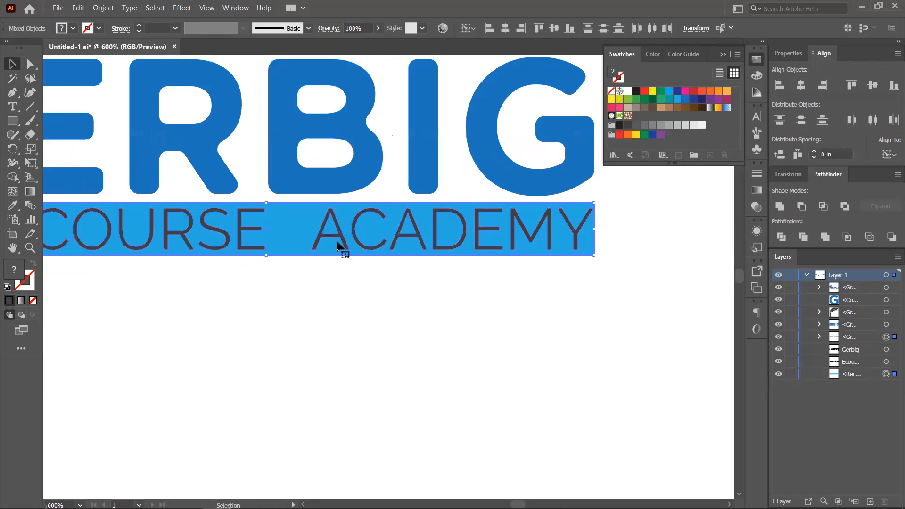
# - Cut the "ECOURSE ACADEMY" lettering out of the light blue bar with the Minus Front shape mode
pyautogui.click(355, 267)
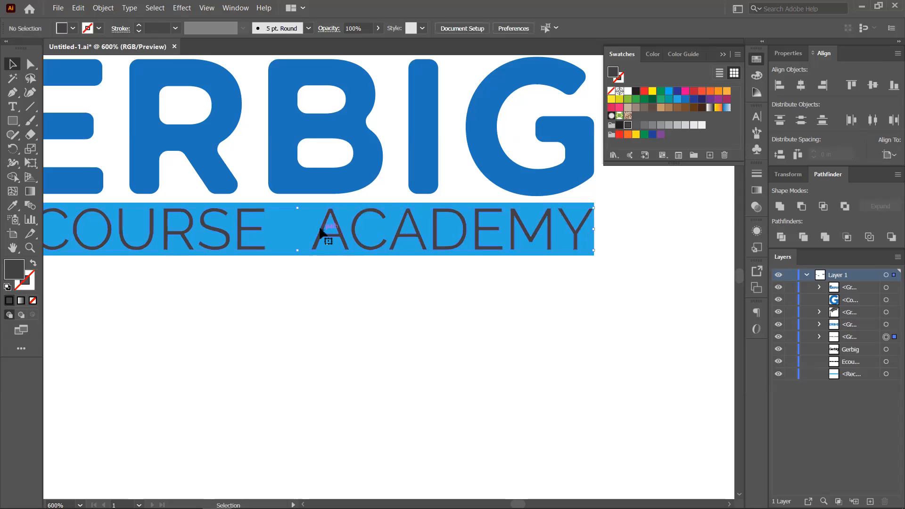
pyautogui.click(321, 238)
pyautogui.keyDown('shift'); pyautogui.click(291, 207); pyautogui.keyUp('shift')
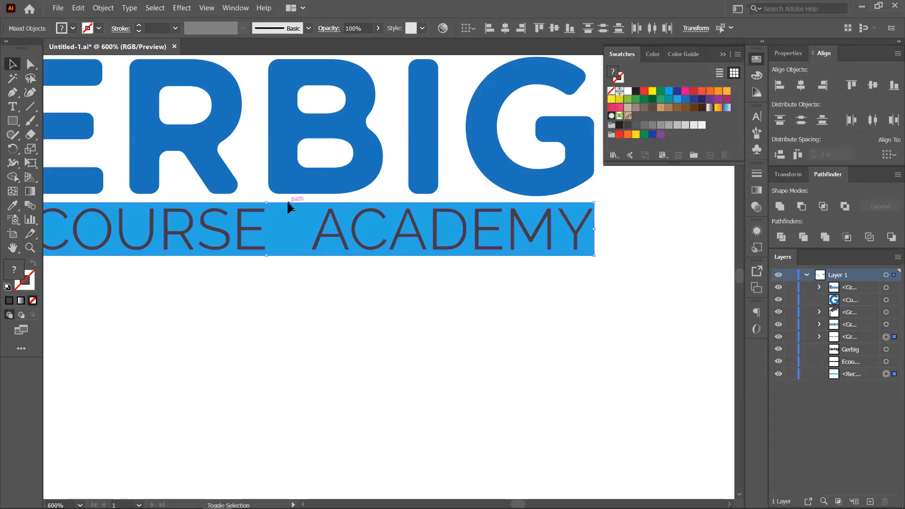
pyautogui.click(804, 209)
pyautogui.click(318, 292)
pyautogui.scroll(-1, 318, 291)
pyautogui.scroll(-1, 217, 300)
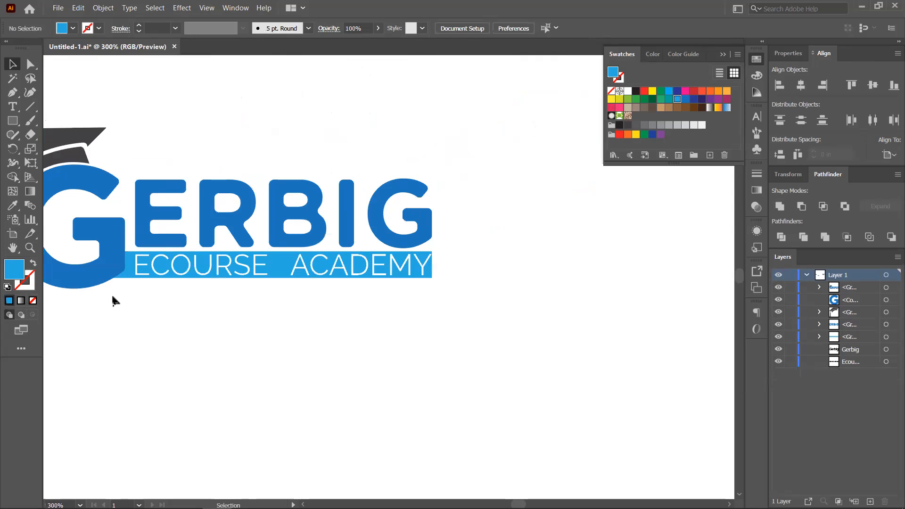
pyautogui.moveTo(141, 308); pyautogui.dragTo(184, 313)
# - Recolor the cut-out tagline bar with the dark gray of the graduation cap
pyautogui.click(311, 266)
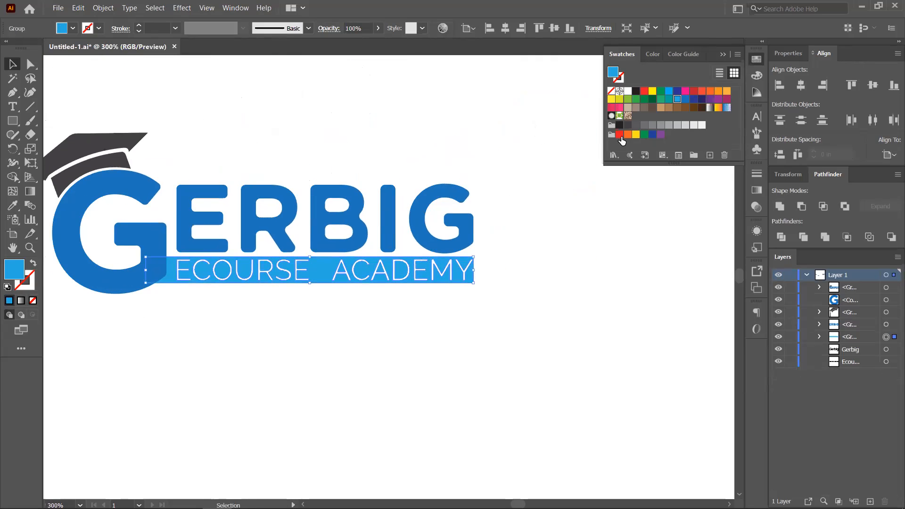
pyautogui.click(630, 126)
pyautogui.click(512, 283)
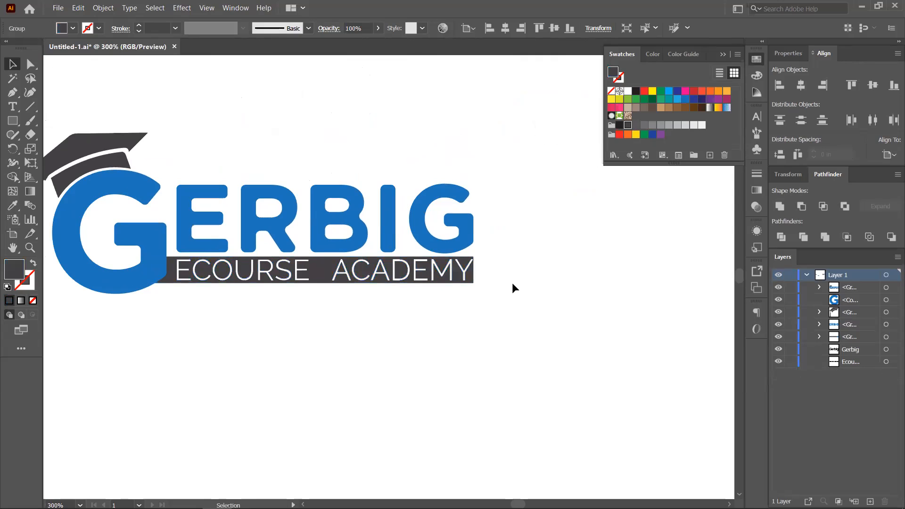
pyautogui.scroll(1, 251, 323)
pyautogui.scroll(-1, 251, 323)
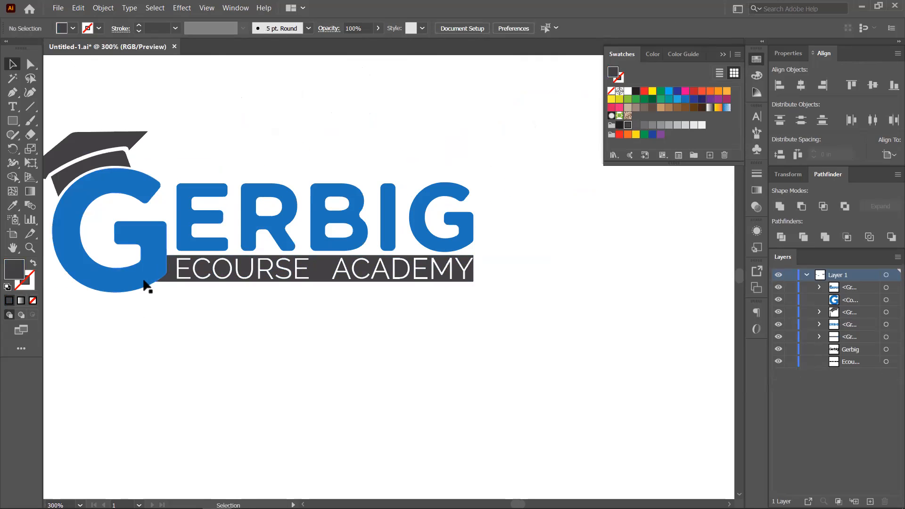
# - Create an offset path of 0.0625 in around the large "G", with miter joins
pyautogui.click(156, 259)
pyautogui.scroll(1, 158, 278)
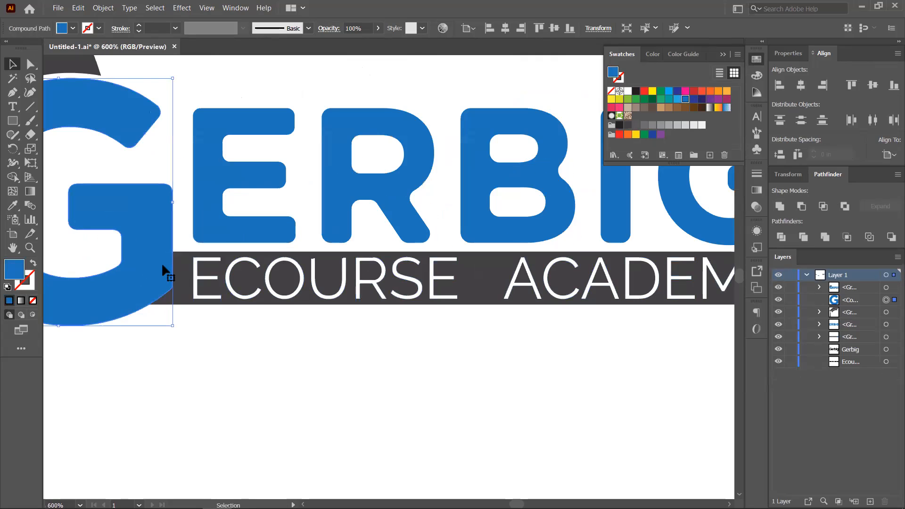
pyautogui.scroll(-1, 162, 262)
pyautogui.moveTo(142, 255); pyautogui.dragTo(168, 258)
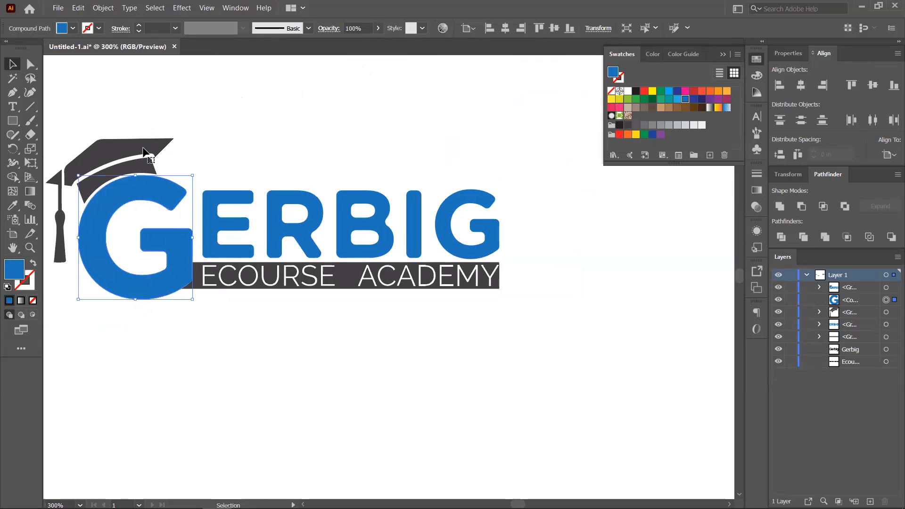
pyautogui.click(104, 8)
pyautogui.moveTo(144, 255)
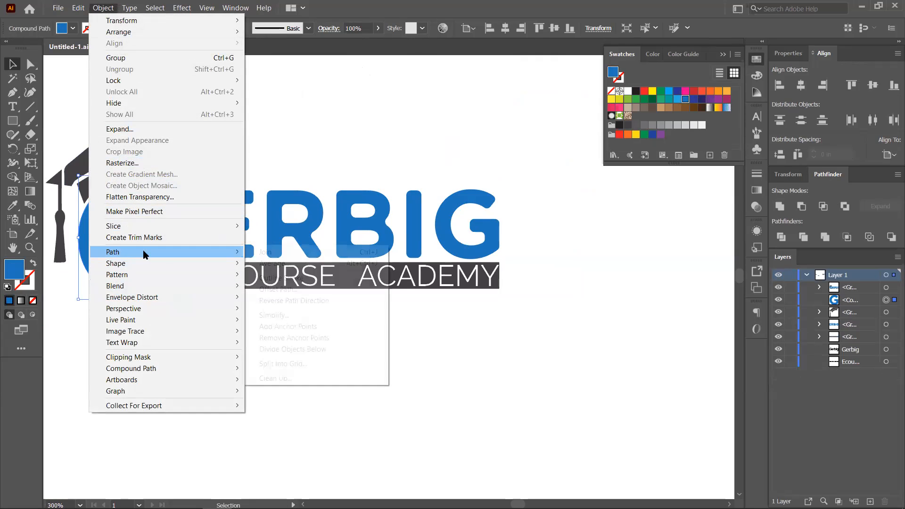
pyautogui.click(278, 289)
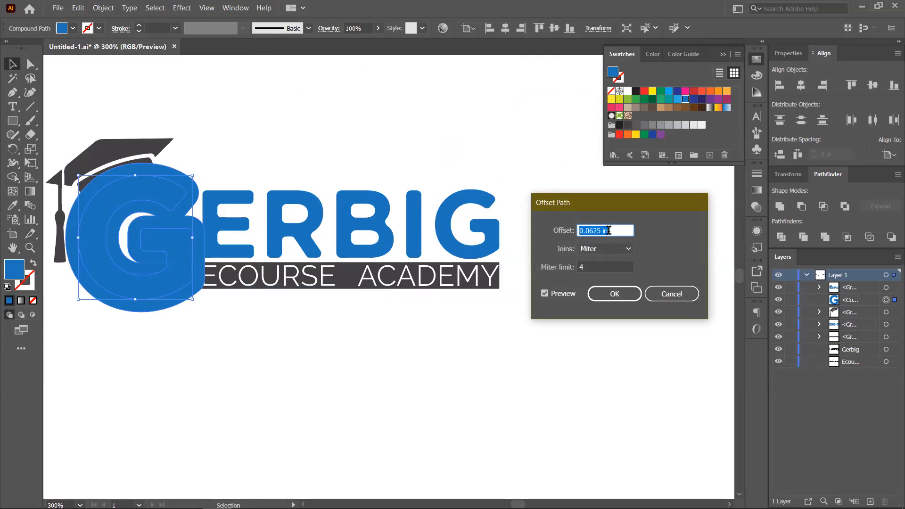
pyautogui.write('0')
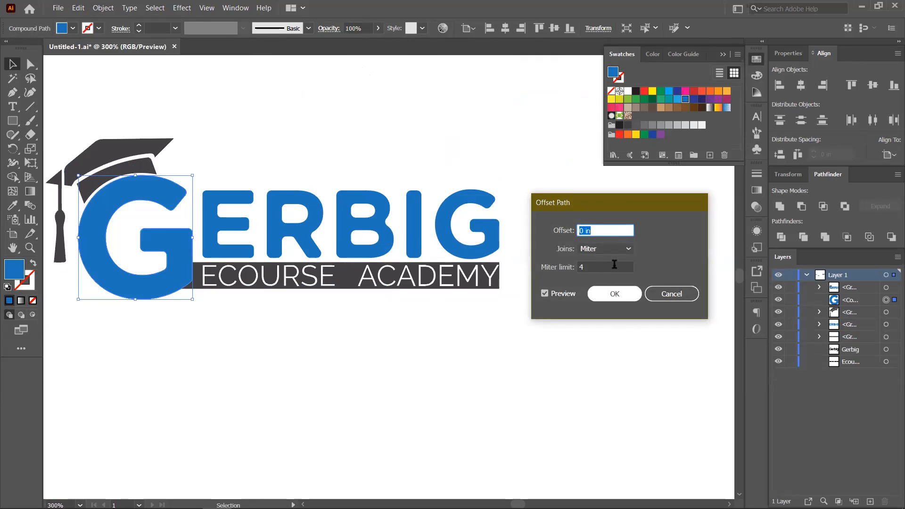
pyautogui.scroll(1, 606, 230)
pyautogui.click(609, 294)
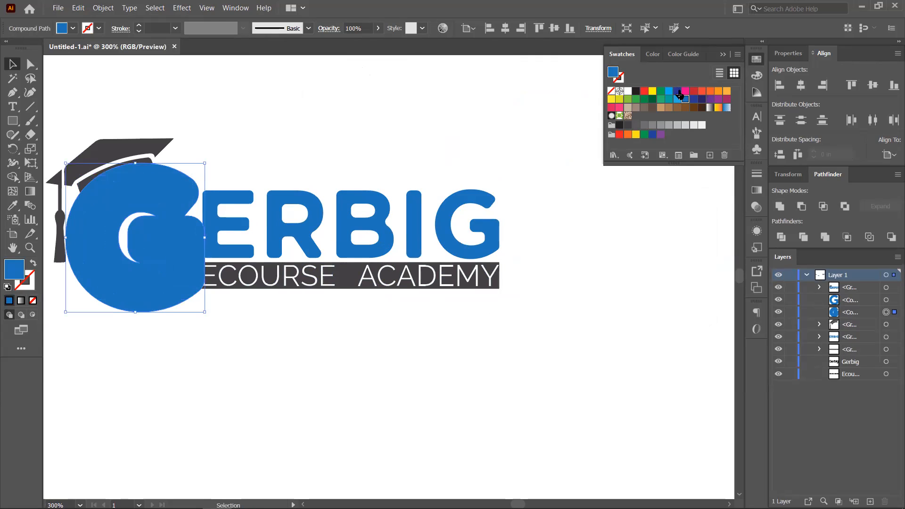
# - Fill the offset "G" with dark blue and scale it down about its center to a narrow margin around the large "G"
pyautogui.click(678, 91)
pyautogui.moveTo(205, 163); pyautogui.dragTo(196, 174)
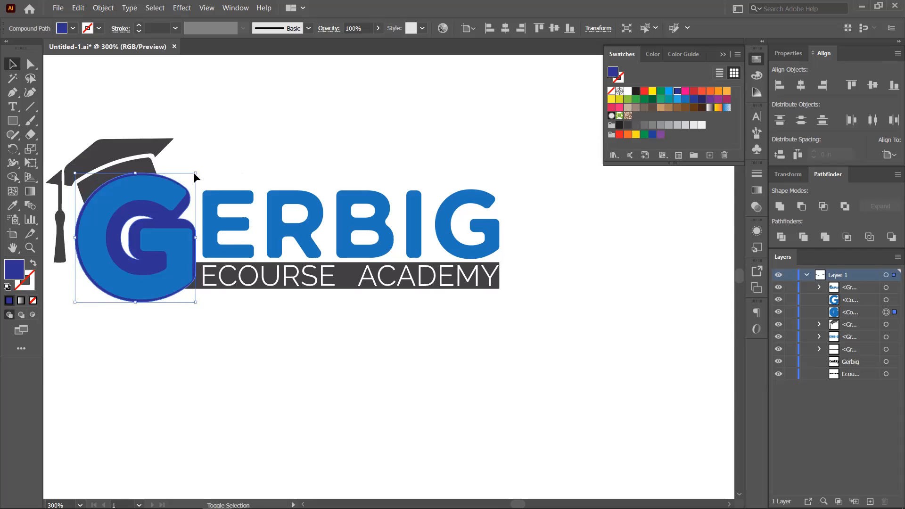
pyautogui.scroll(5, 183, 201)
pyautogui.moveTo(188, 208); pyautogui.dragTo(255, 45)
pyautogui.moveTo(299, 145); pyautogui.dragTo(342, 5)
pyautogui.moveTo(349, 313); pyautogui.dragTo(352, 327)
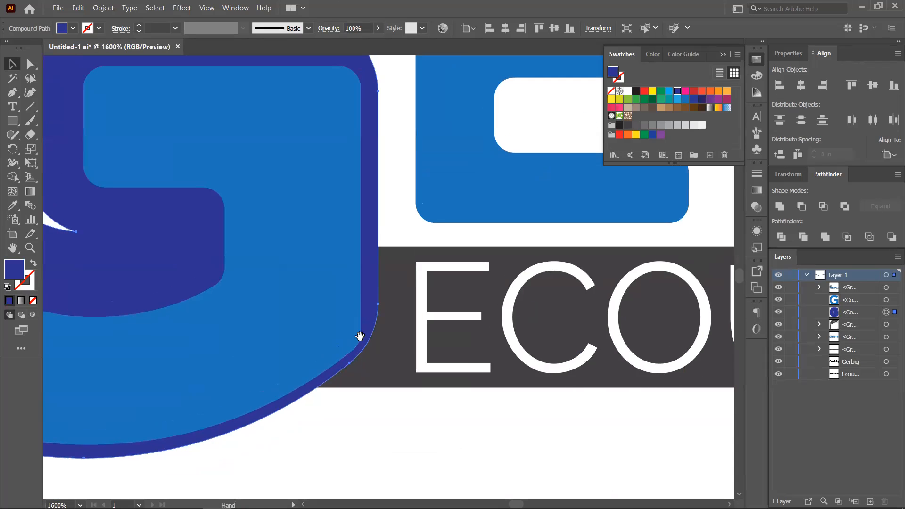
# - Shift the dark blue offset "G" slightly downward where it overlaps the tagline bar
pyautogui.scroll(-1, 355, 339)
pyautogui.moveTo(312, 374); pyautogui.dragTo(346, 256)
pyautogui.moveTo(237, 155); pyautogui.dragTo(236, 167)
pyautogui.scroll(-3, 235, 167)
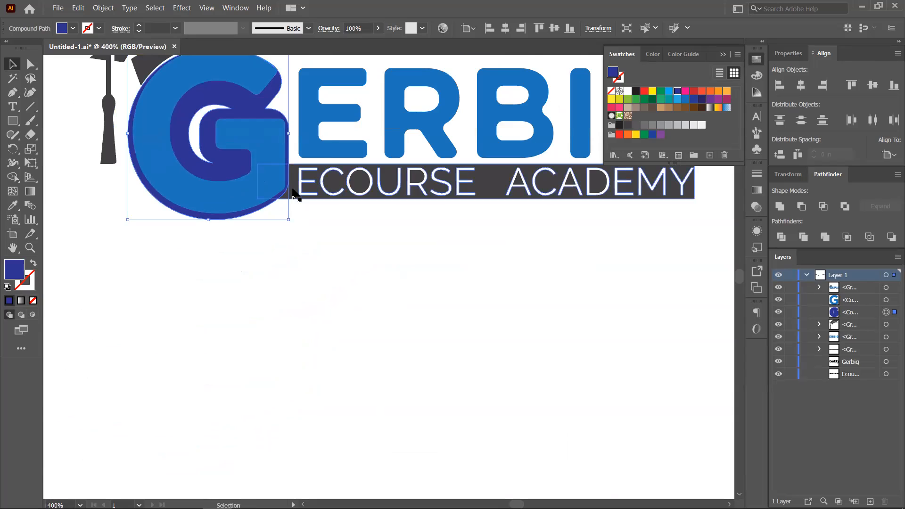
# - Try to subtract the dark blue offset "G" from the grouped tagline bar with Minus Front
pyautogui.keyDown('shift'); pyautogui.click(475, 175); pyautogui.keyUp('shift')
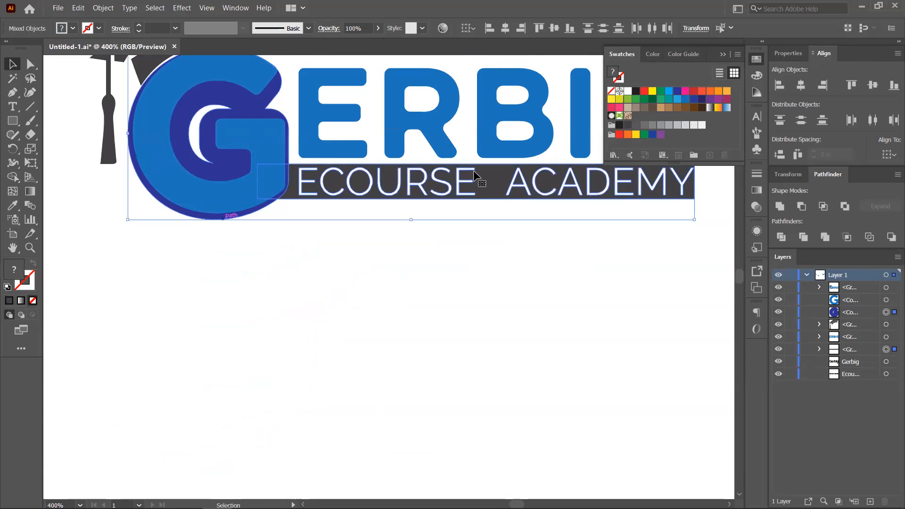
pyautogui.click(802, 206)
pyautogui.hotkey('ctrl', 'z')
pyautogui.click(494, 251)
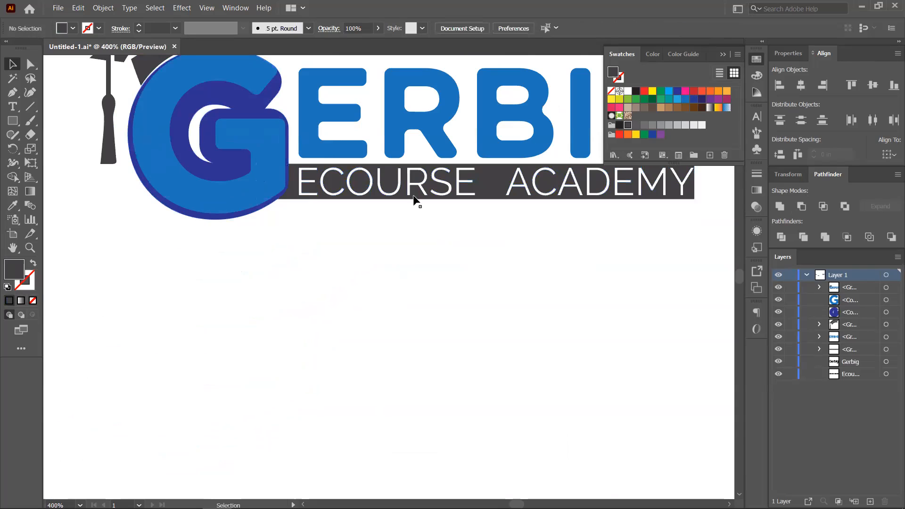
# - Ungroup the dark gray "ECOURSE ACADEMY" bar into its separate paths
pyautogui.click(293, 195)
pyautogui.rightClick(294, 191)
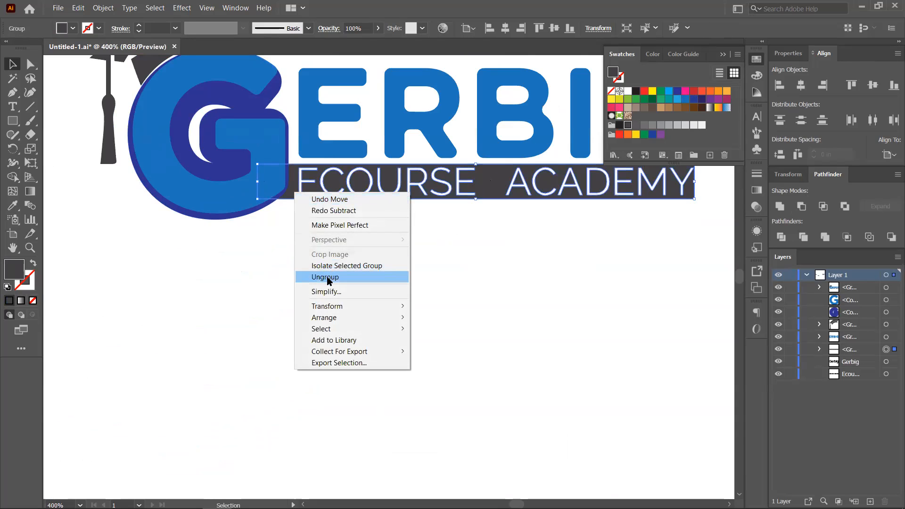
pyautogui.click(329, 277)
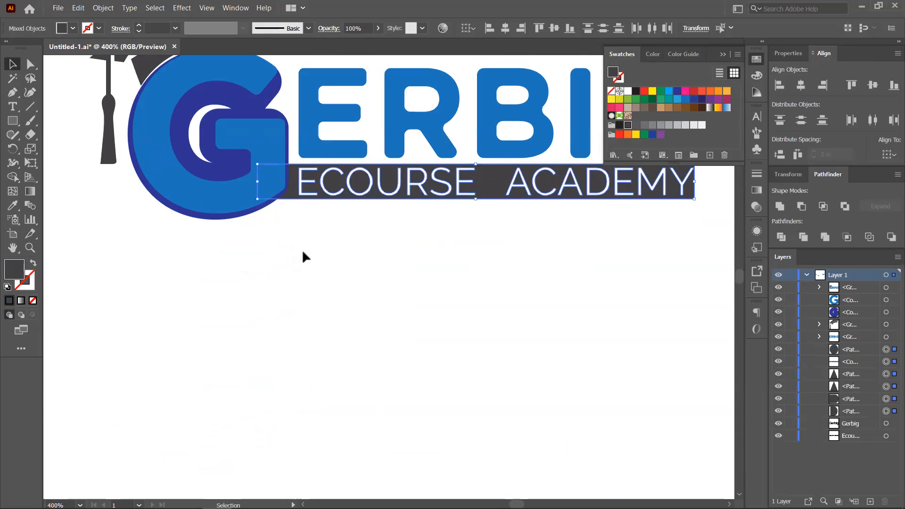
# - Subtract the dark blue offset "G" from the tagline bar with Minus Front, leaving a gap beside the large "G"
pyautogui.keyDown('shift'); pyautogui.click(263, 208); pyautogui.keyUp('shift')
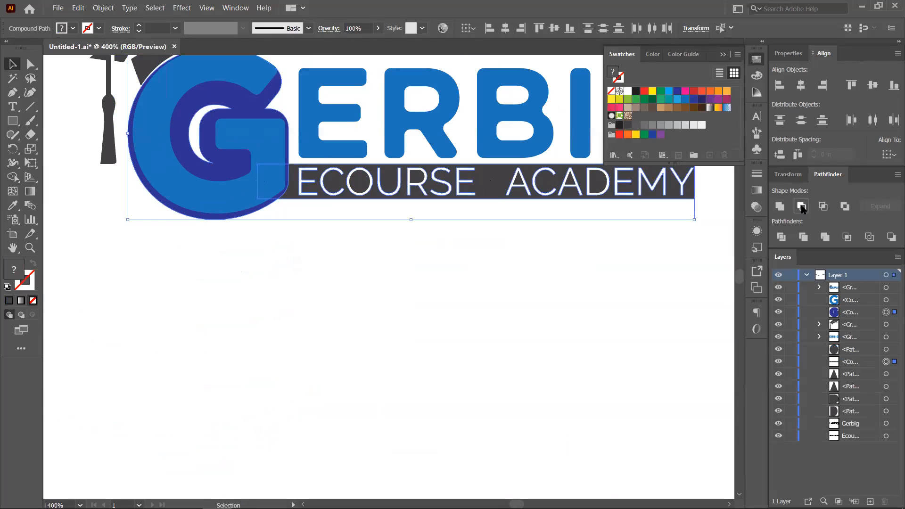
pyautogui.click(802, 206)
pyautogui.click(340, 232)
pyautogui.keyDown('alt'); pyautogui.scroll(-2, 339, 232); pyautogui.keyUp('alt')
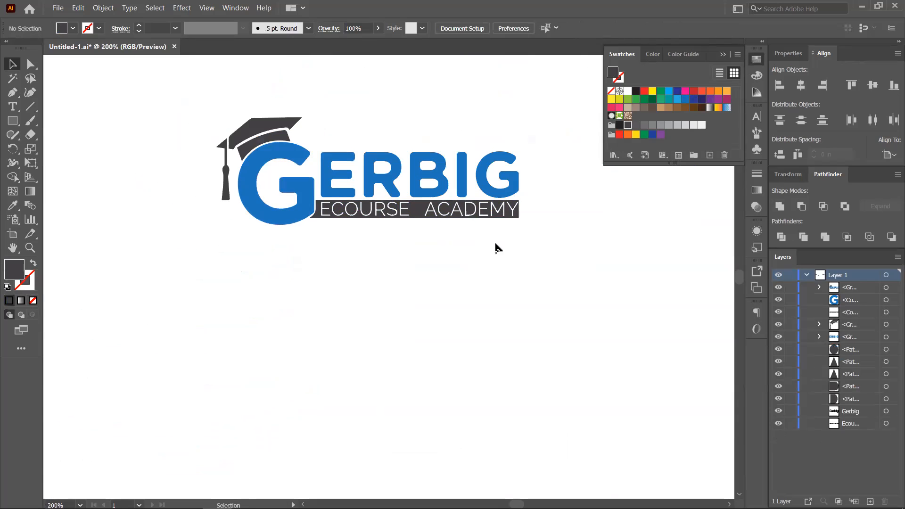
# - Duplicate the complete logo with the tagline bar and place the copy beside the earlier version near the artboard's upper edge
pyautogui.moveTo(540, 207); pyautogui.dragTo(491, 227)
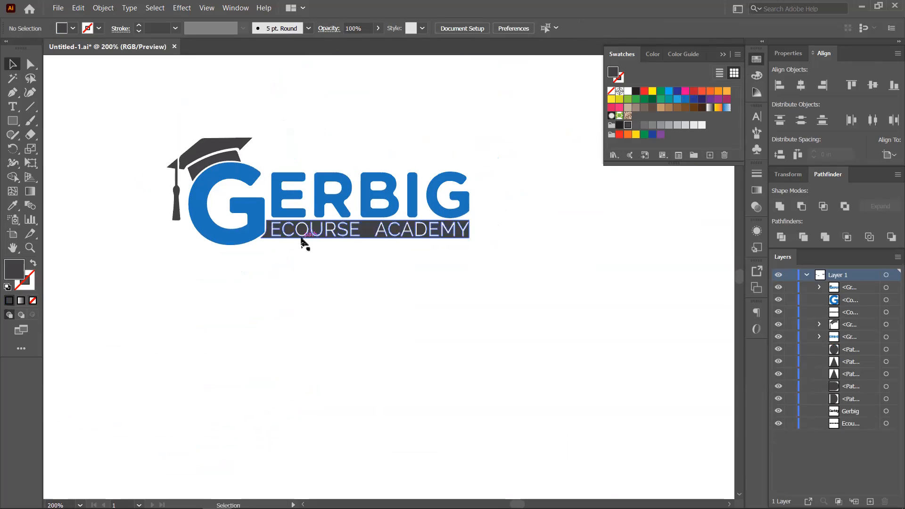
pyautogui.keyDown('alt'); pyautogui.scroll(-2, 195, 206); pyautogui.keyUp('alt')
pyautogui.moveTo(195, 203); pyautogui.dragTo(271, 286)
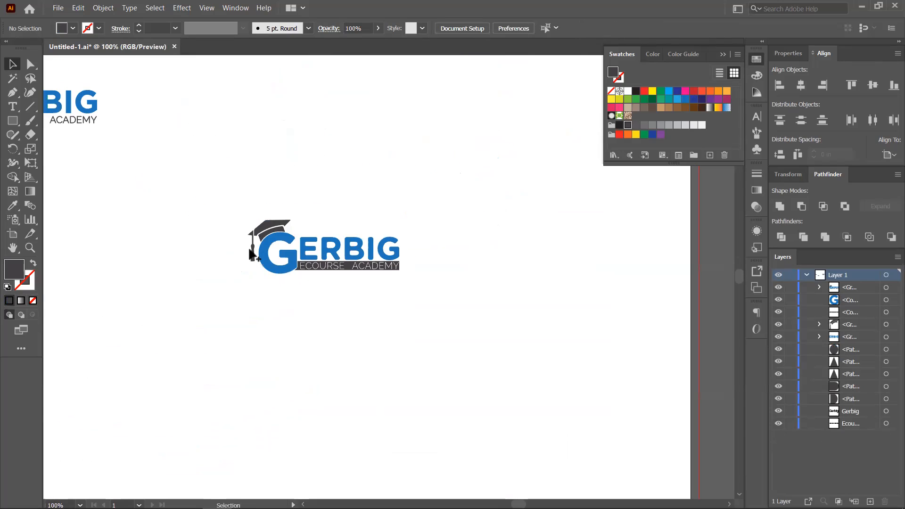
pyautogui.keyDown('alt'); pyautogui.scroll(-1, 249, 251); pyautogui.keyUp('alt')
pyautogui.moveTo(232, 214); pyautogui.dragTo(358, 277)
pyautogui.keyDown('alt'); pyautogui.moveTo(270, 245); pyautogui.dragTo(190, 152); pyautogui.keyUp('alt')
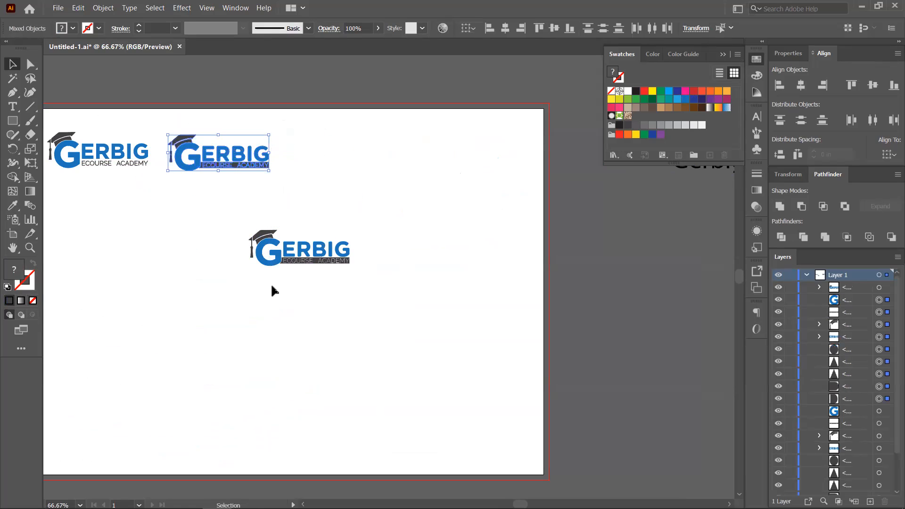
pyautogui.click(302, 274)
pyautogui.keyDown('alt'); pyautogui.scroll(2, 303, 273); pyautogui.keyUp('alt')
pyautogui.moveTo(323, 276); pyautogui.dragTo(315, 276)
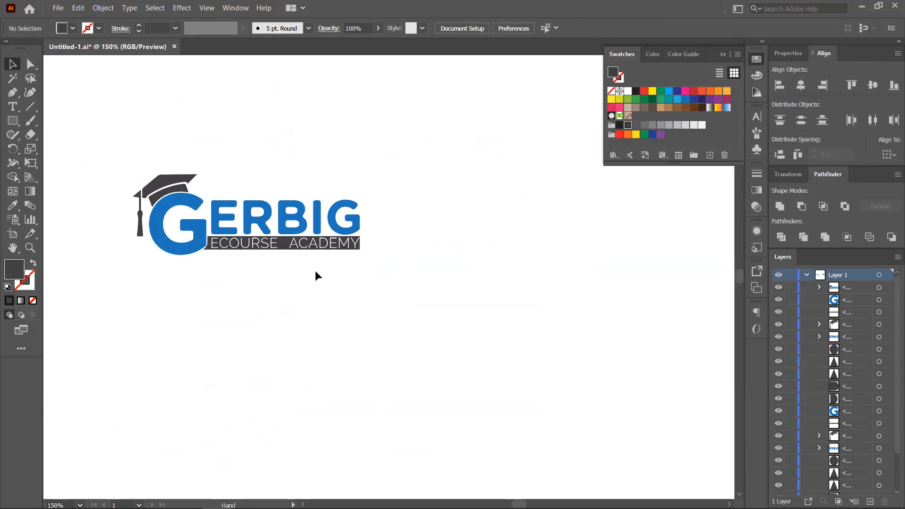
# - Delete the large working version of the logo with the tagline bar, keeping the two smaller copies near the artboard's upper edge
pyautogui.moveTo(148, 157); pyautogui.dragTo(430, 304)
pyautogui.press('Delete')
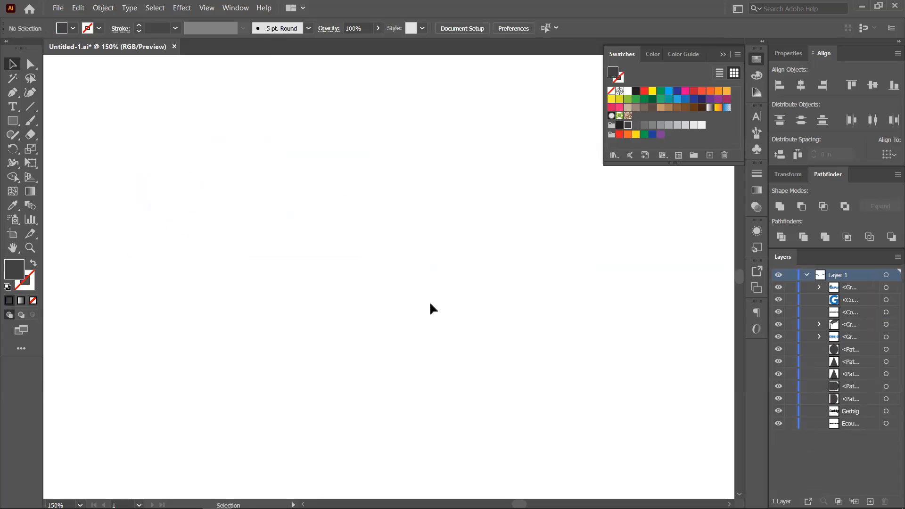
# - Move the plain "Gerbig" text from outside the artboard onto its empty middle area
pyautogui.scroll(-4, 430, 304)
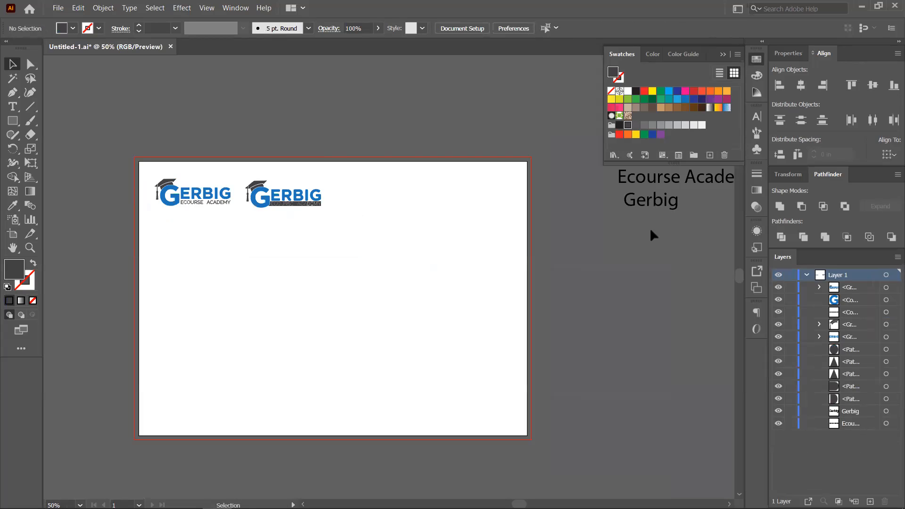
pyautogui.moveTo(615, 241); pyautogui.dragTo(253, 313)
pyautogui.moveTo(371, 315); pyautogui.dragTo(437, 283)
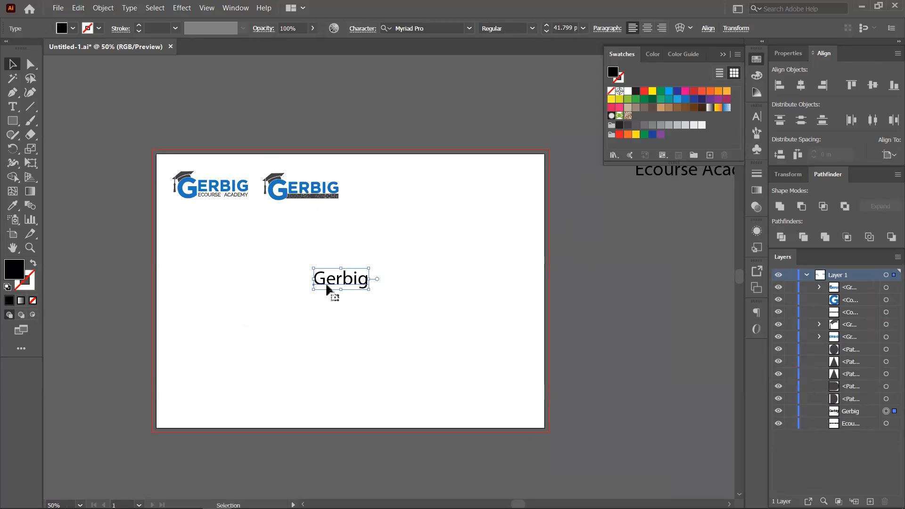
# - Duplicate the "Gerbig" text from the artboard and place the copy just above the "Ecourse Academy" text outside the artboard
pyautogui.scroll(2, 327, 289)
pyautogui.moveTo(516, 216); pyautogui.dragTo(425, 216)
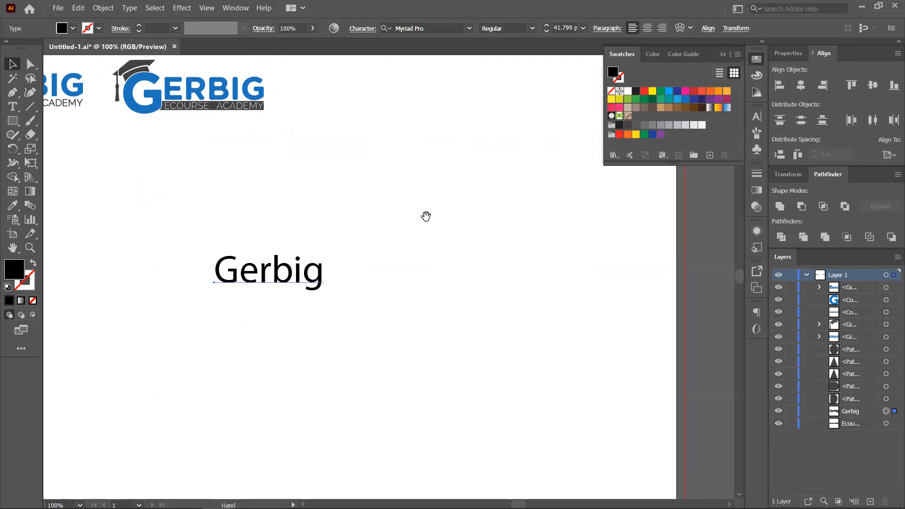
pyautogui.scroll(-3, 435, 218)
pyautogui.moveTo(682, 201); pyautogui.dragTo(563, 230)
pyautogui.moveTo(291, 268); pyautogui.dragTo(491, 182)
pyautogui.moveTo(368, 260); pyautogui.dragTo(430, 233)
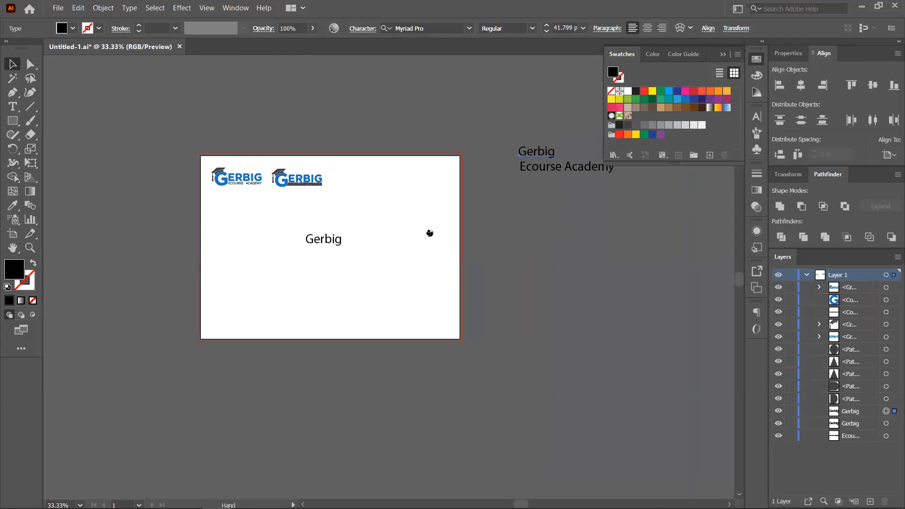
# - Reposition the artboard's "Gerbig" text just below the two logos and open the list of fonts for it
pyautogui.scroll(4, 334, 249)
pyautogui.scroll(-3, 329, 236)
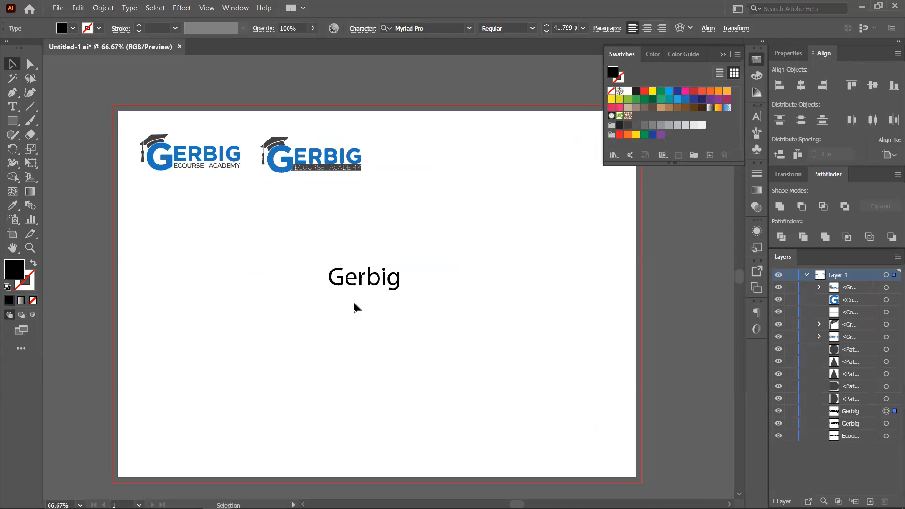
pyautogui.moveTo(360, 283); pyautogui.dragTo(277, 256)
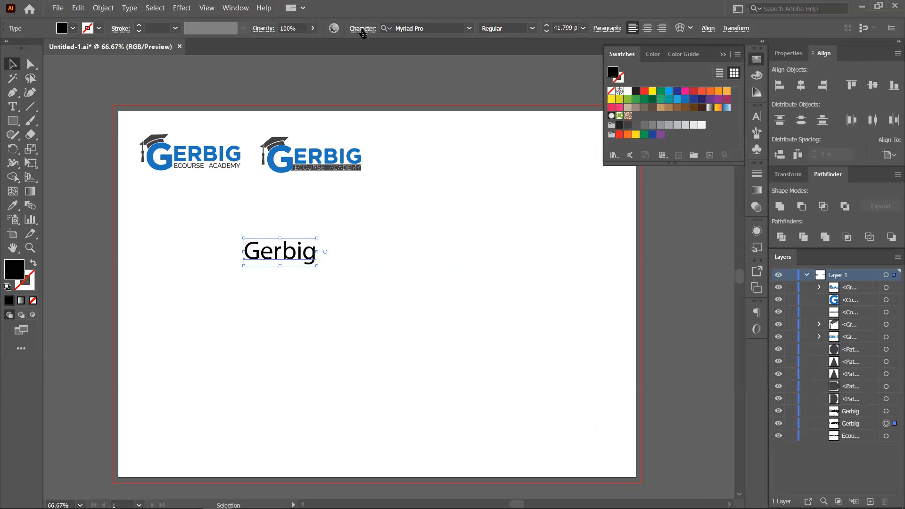
pyautogui.click(469, 28)
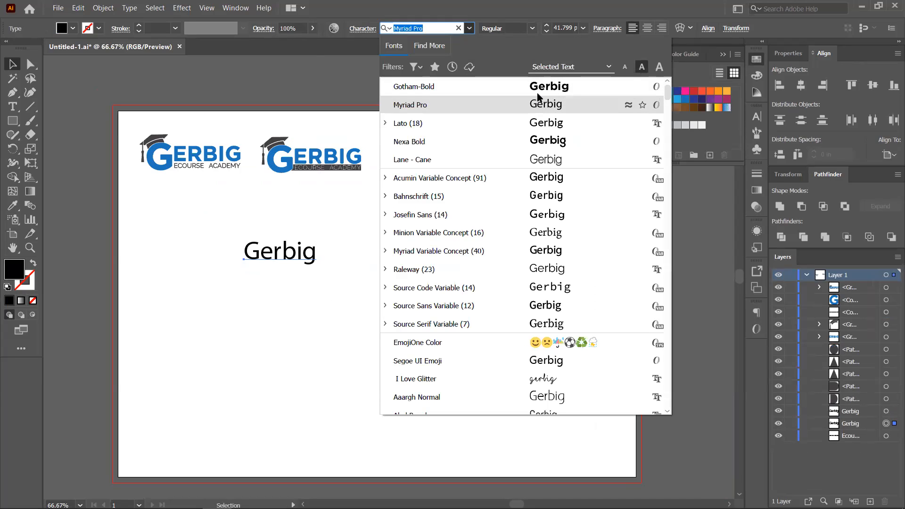
# - Try the Nexa Bold and Acumin Variable Concept fonts on the Gerbig text
pyautogui.click(544, 144)
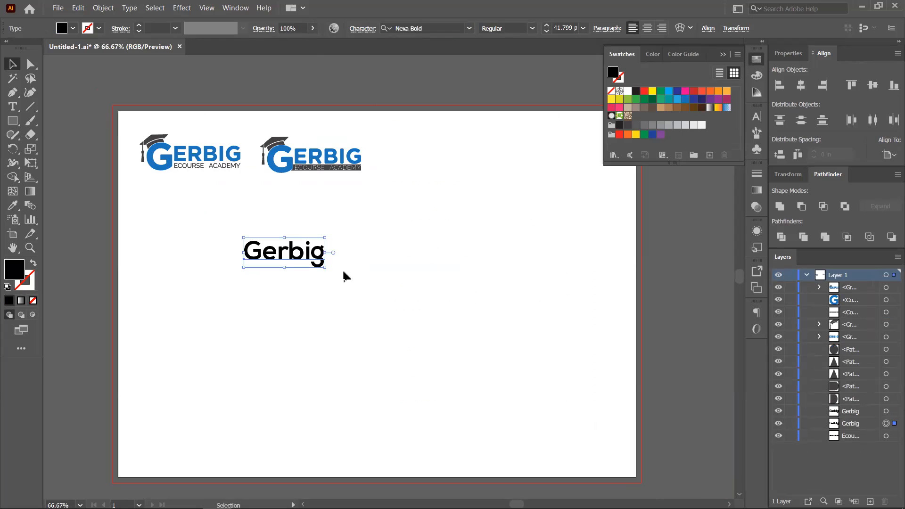
pyautogui.click(469, 29)
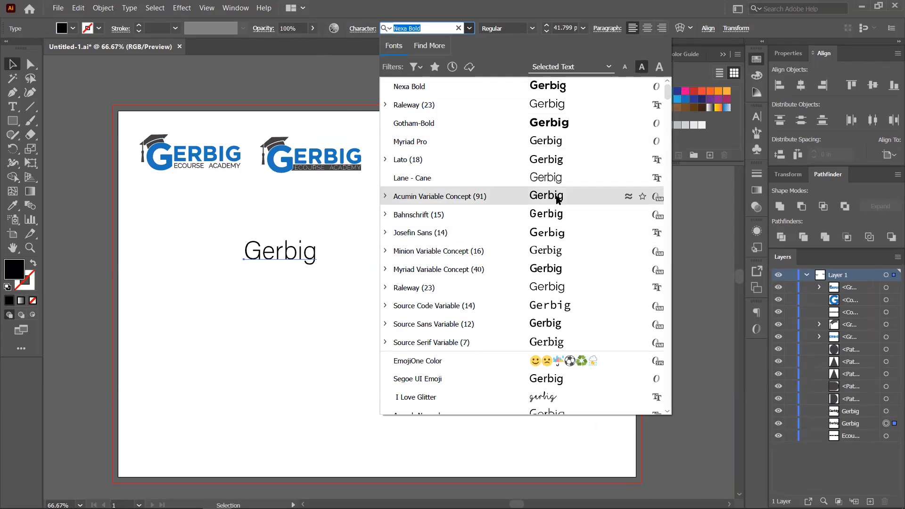
pyautogui.click(558, 200)
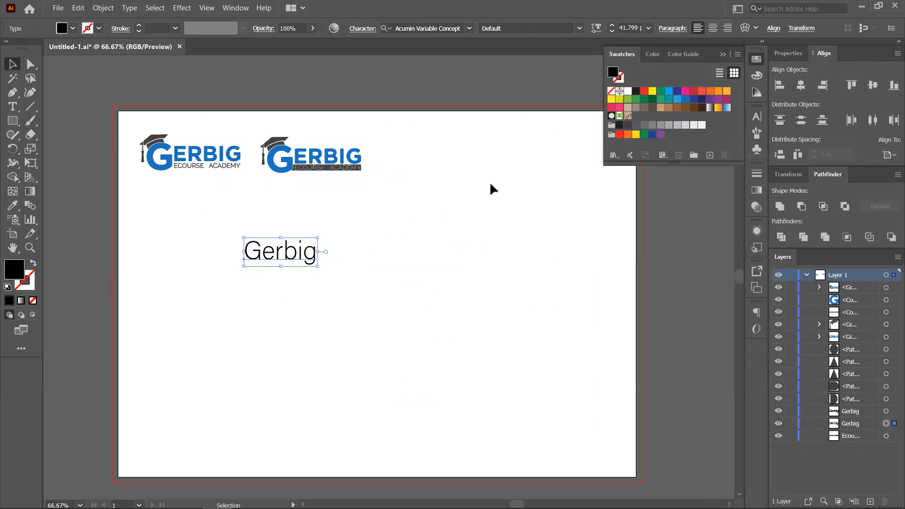
pyautogui.scroll(2, 301, 266)
pyautogui.moveTo(272, 279); pyautogui.dragTo(352, 276)
pyautogui.scroll(1, 339, 257)
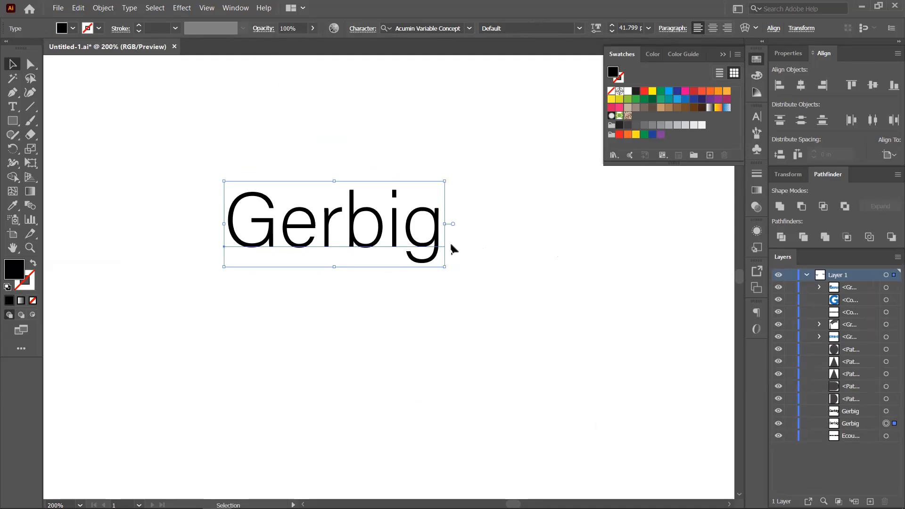
pyautogui.rightClick(417, 236)
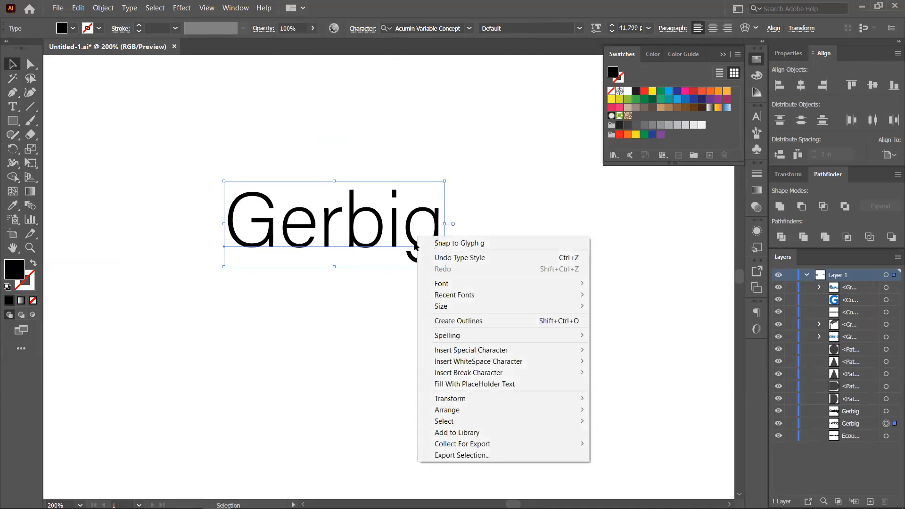
# - Browse the available fonts and set the Gerbig text in Josefin Sans Regular
pyautogui.click(470, 29)
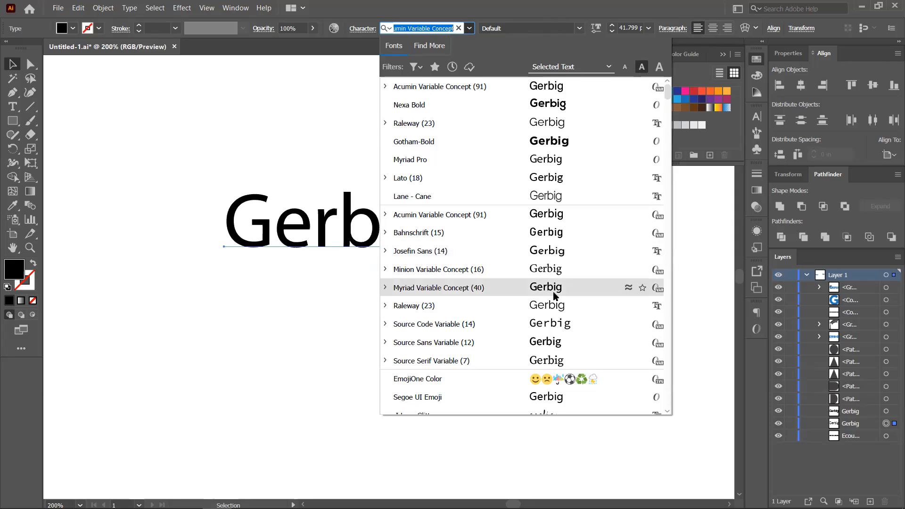
pyautogui.scroll(-6, 558, 309)
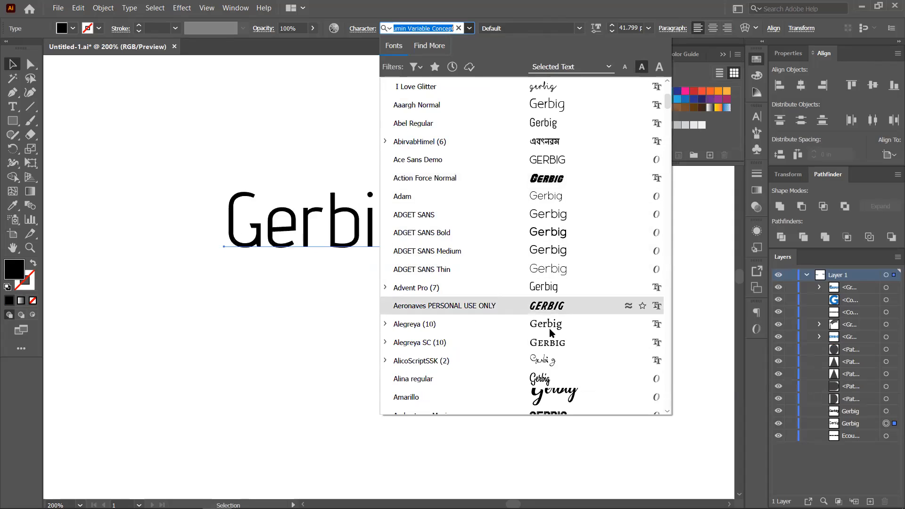
pyautogui.scroll(-6, 549, 328)
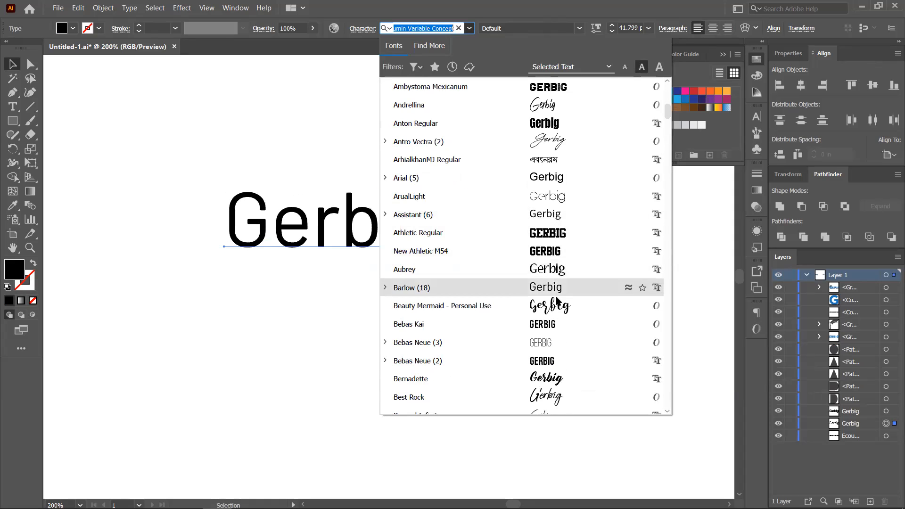
pyautogui.scroll(6, 564, 222)
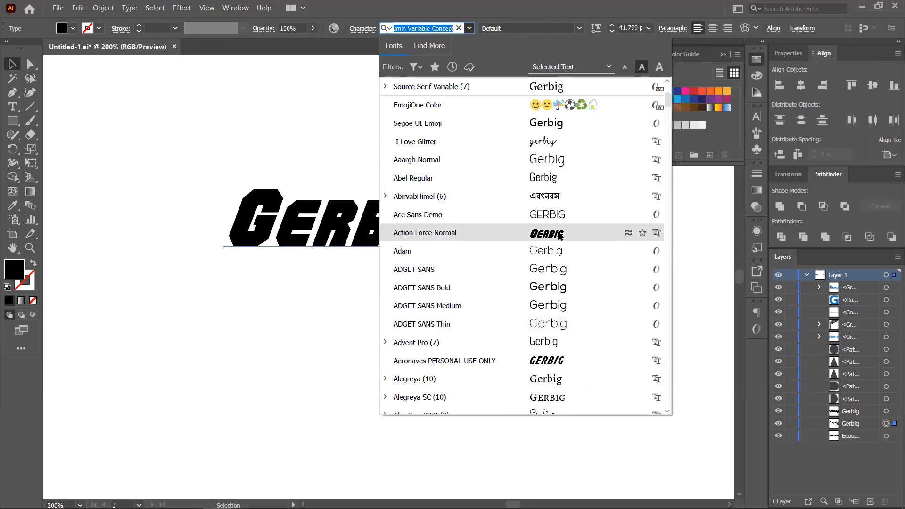
pyautogui.scroll(5, 562, 232)
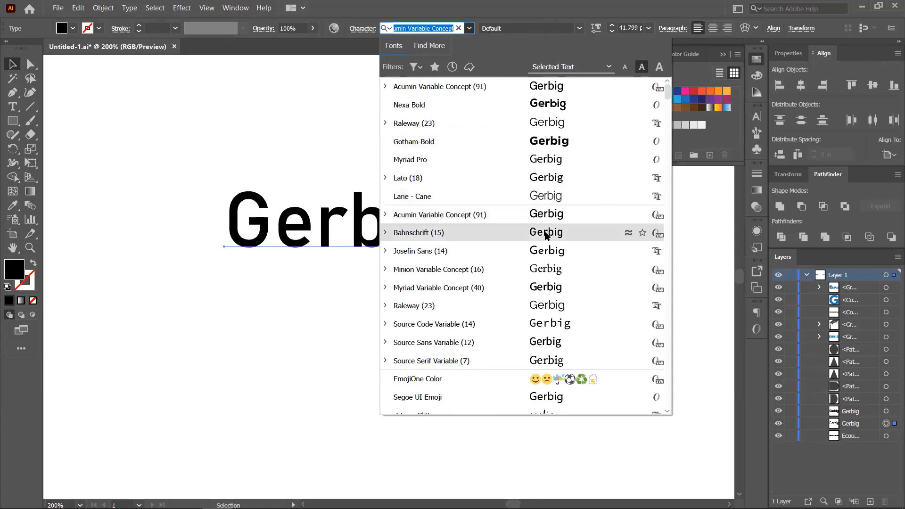
pyautogui.click(544, 253)
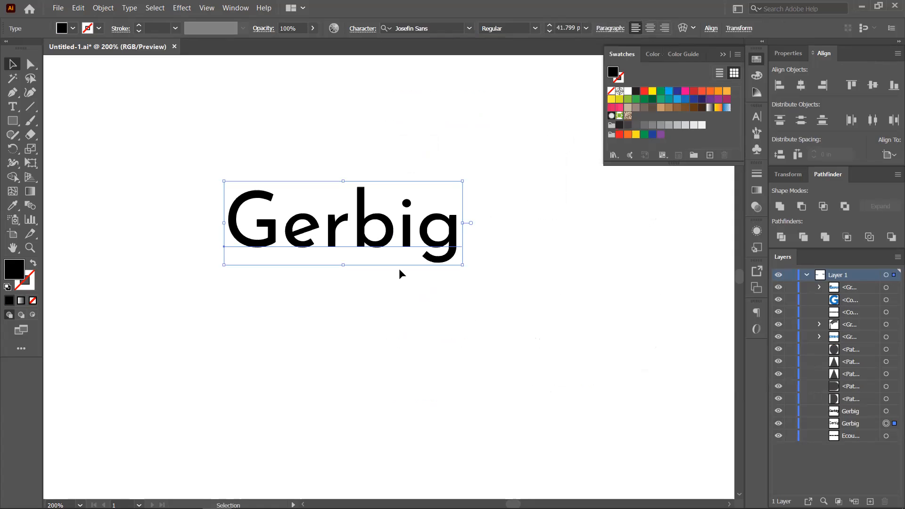
pyautogui.moveTo(340, 283)
pyautogui.mouseDown()
pyautogui.moveTo(400, 278)
pyautogui.moveTo(339, 285)
pyautogui.mouseUp()
pyautogui.scroll(-2, 377, 256)
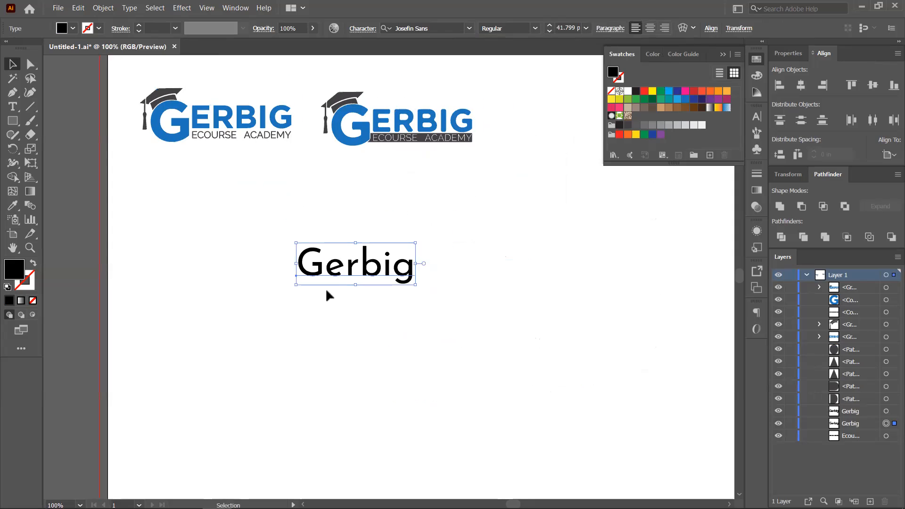
# - Convert the Gerbig text to outlines and deselect it
pyautogui.scroll(2, 337, 287)
pyautogui.rightClick(395, 250)
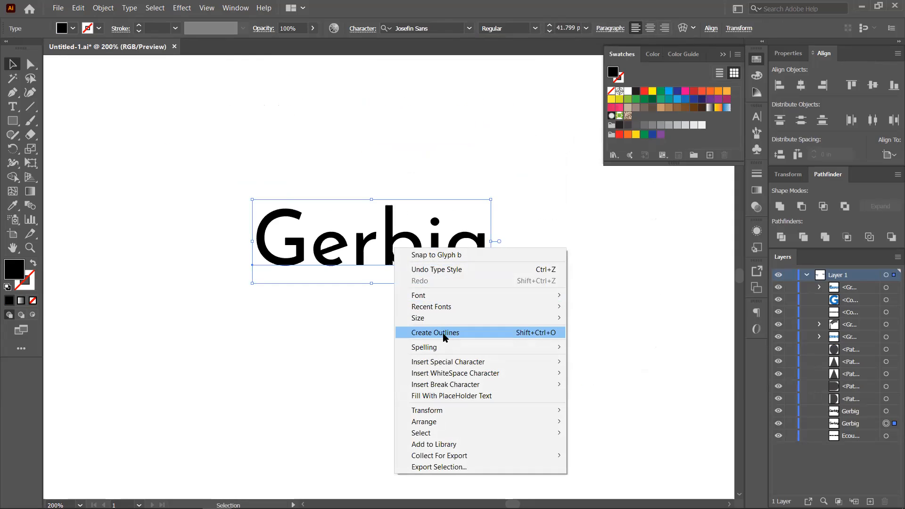
pyautogui.click(444, 337)
pyautogui.click(380, 322)
pyautogui.click(283, 207)
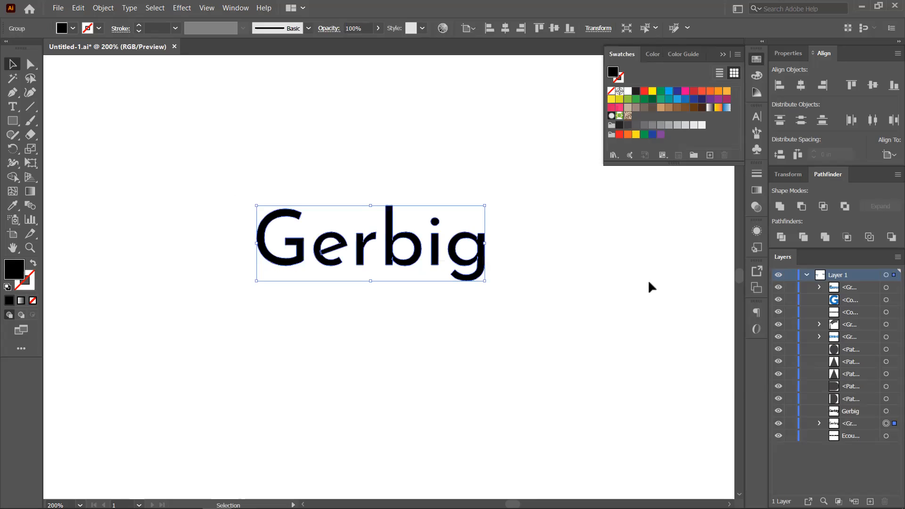
pyautogui.click(576, 266)
# - Draw a black rectangle about 1.62 in wide and place it just right of the Gerbig lettering
pyautogui.scroll(1, 372, 269)
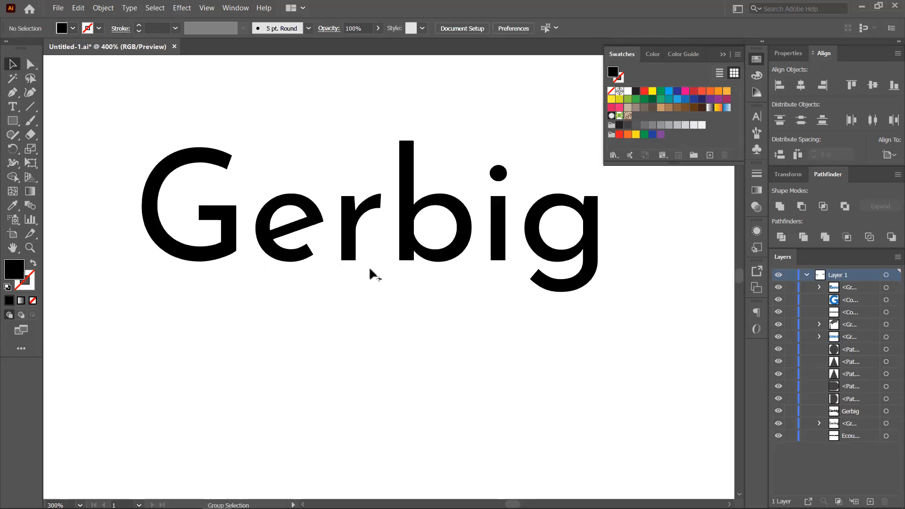
pyautogui.moveTo(458, 278); pyautogui.dragTo(404, 295)
pyautogui.scroll(-2, 365, 272)
pyautogui.moveTo(360, 276); pyautogui.dragTo(238, 257)
pyautogui.click(12, 122)
pyautogui.moveTo(177, 143); pyautogui.dragTo(338, 238)
pyautogui.press('v')
pyautogui.moveTo(291, 203); pyautogui.dragTo(431, 196)
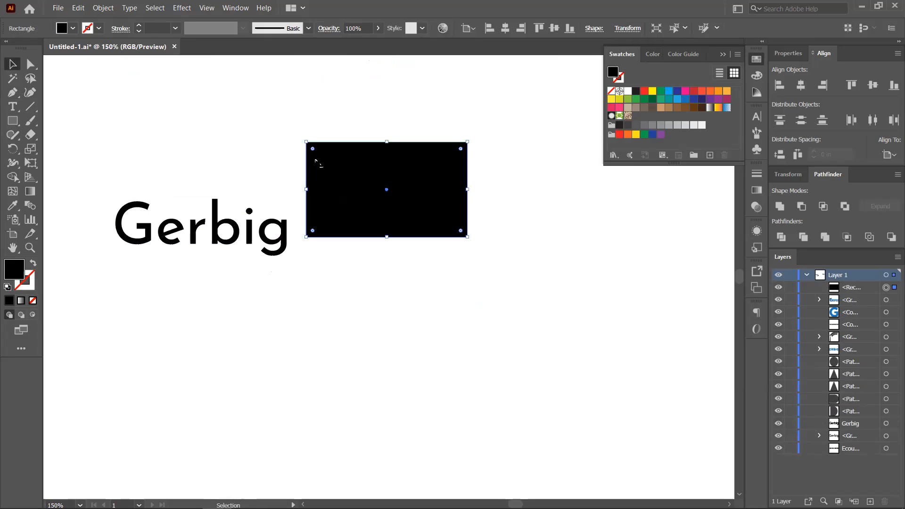
# - Slightly round all four corners of the black rectangle
pyautogui.moveTo(317, 156); pyautogui.dragTo(318, 158)
pyautogui.click(379, 114)
pyautogui.click(390, 192)
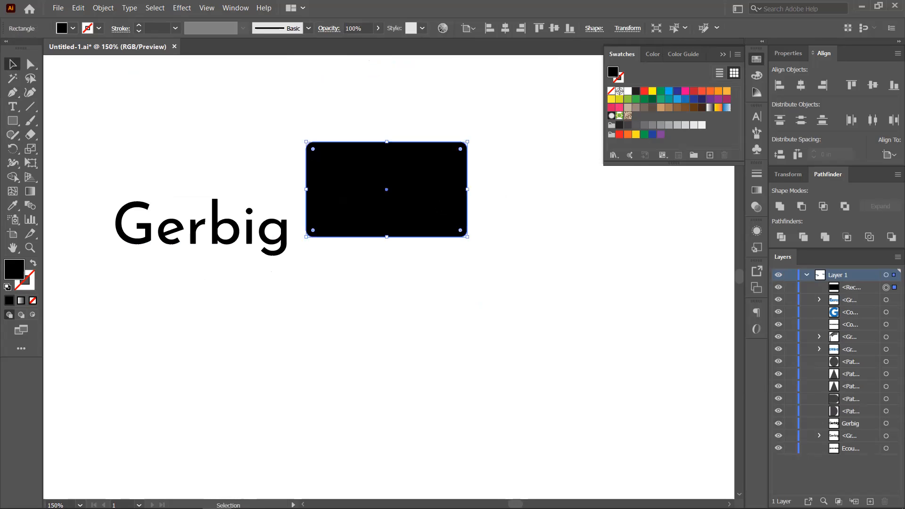
# - Offset the rounded rectangle's path inward by -0.0625 in with miter joins and a miter limit of 4
pyautogui.click(104, 8)
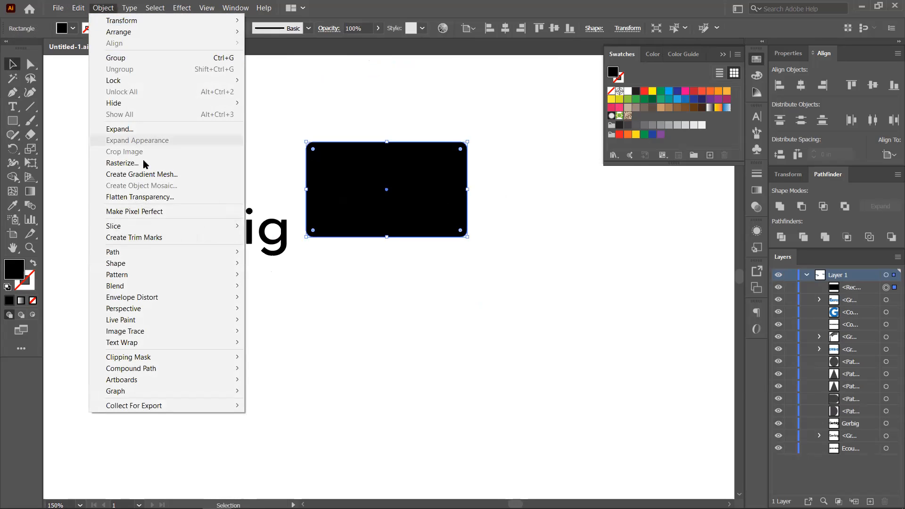
pyautogui.click(131, 132)
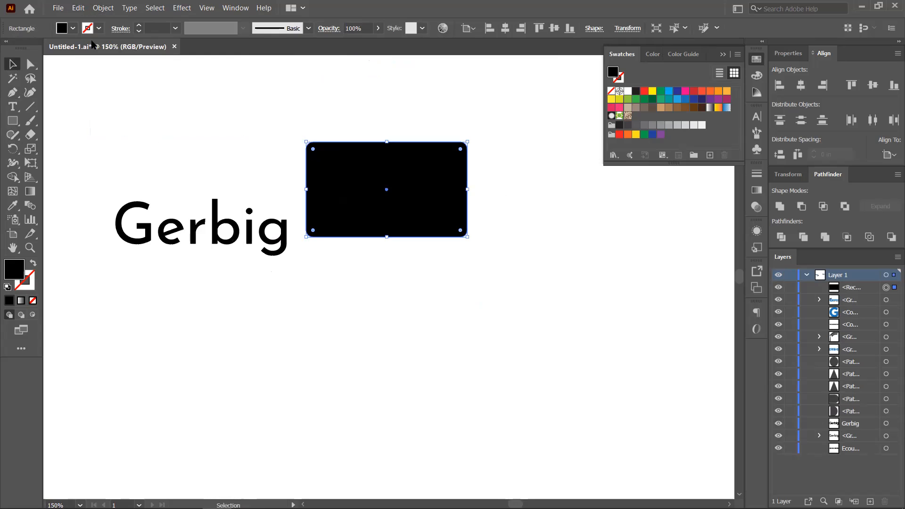
pyautogui.click(103, 8)
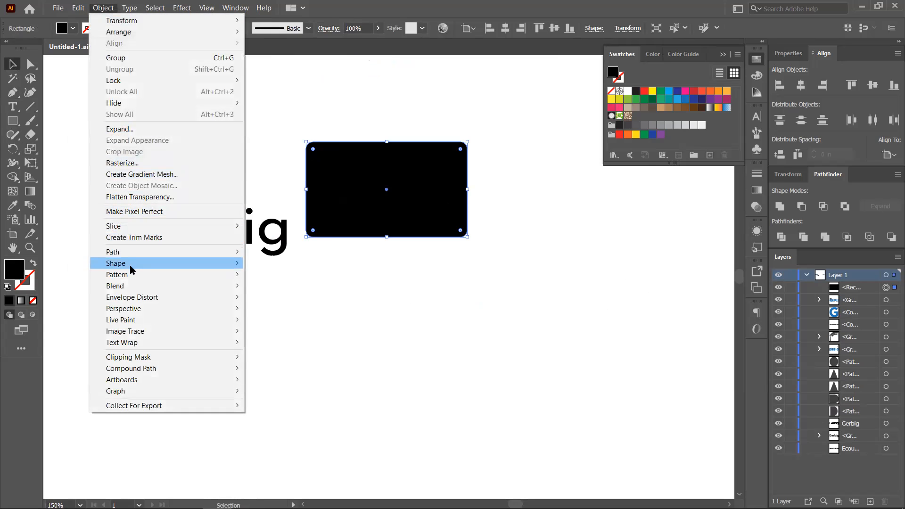
pyautogui.moveTo(129, 252)
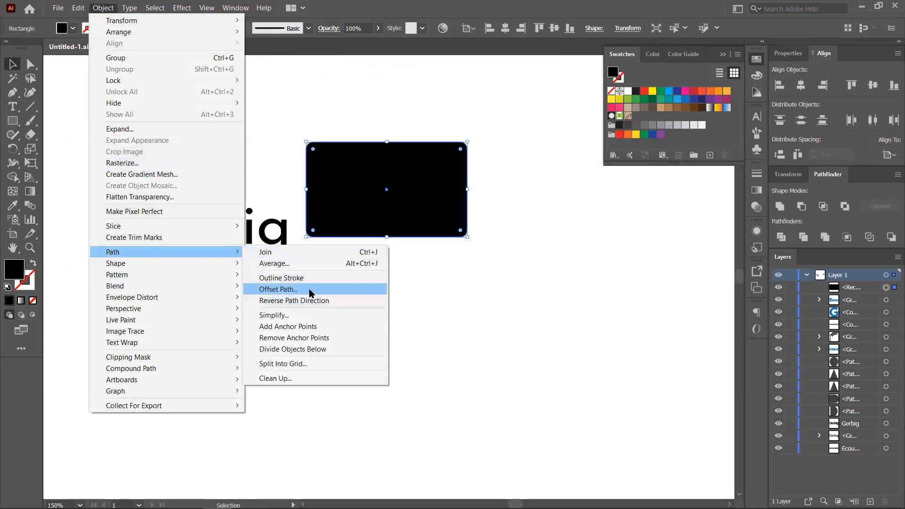
pyautogui.click(320, 289)
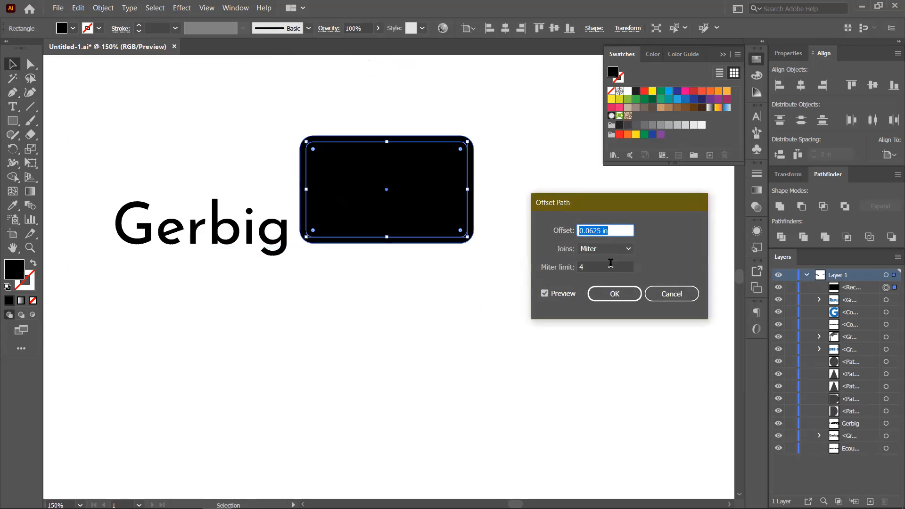
pyautogui.write('-0.125')
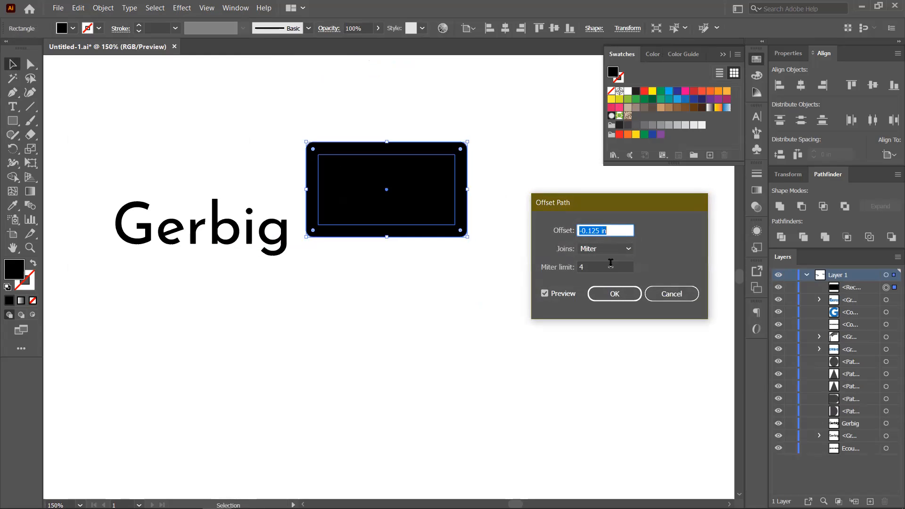
pyautogui.write('0')
pyautogui.press('Up')
pyautogui.press('Down')
pyautogui.press('Down')
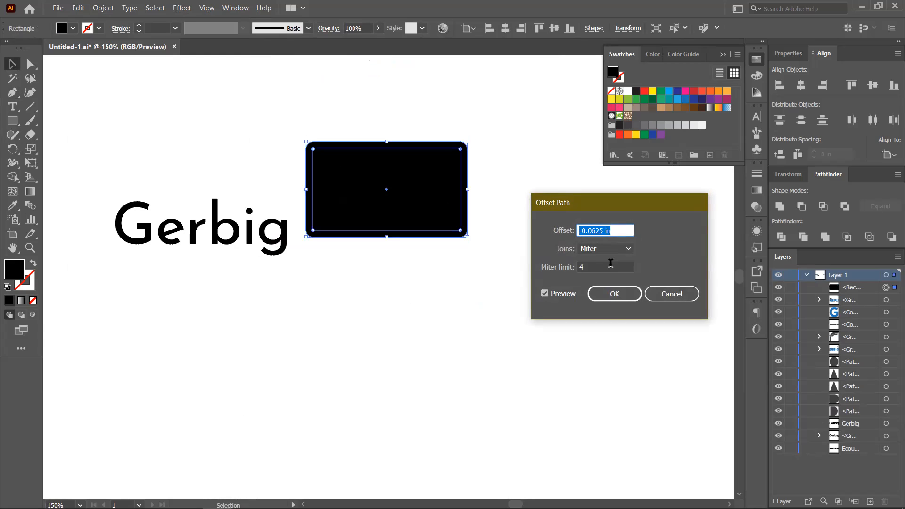
pyautogui.click(615, 293)
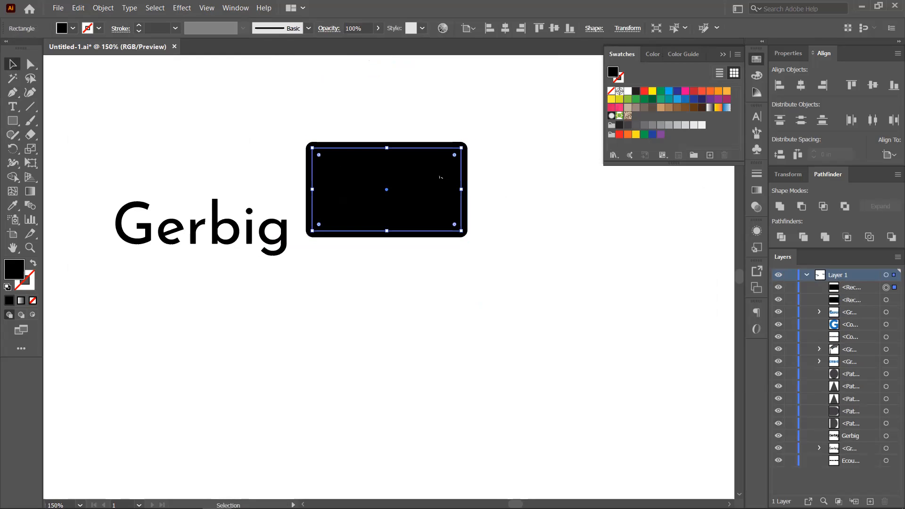
# - Subtract the inner rectangle from the outer one with Minus Front to make a hollow screen frame
pyautogui.keyDown('shift'); pyautogui.click(437, 142); pyautogui.keyUp('shift')
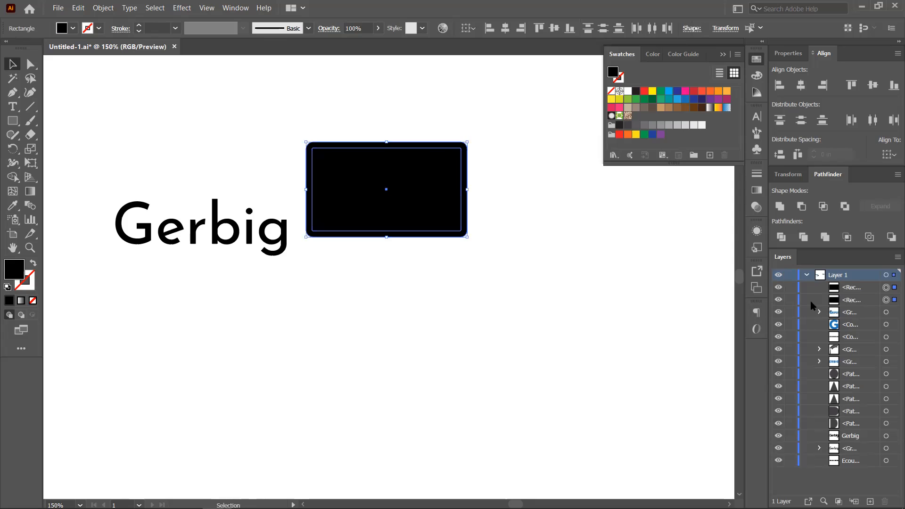
pyautogui.click(803, 207)
pyautogui.click(503, 226)
pyautogui.click(386, 145)
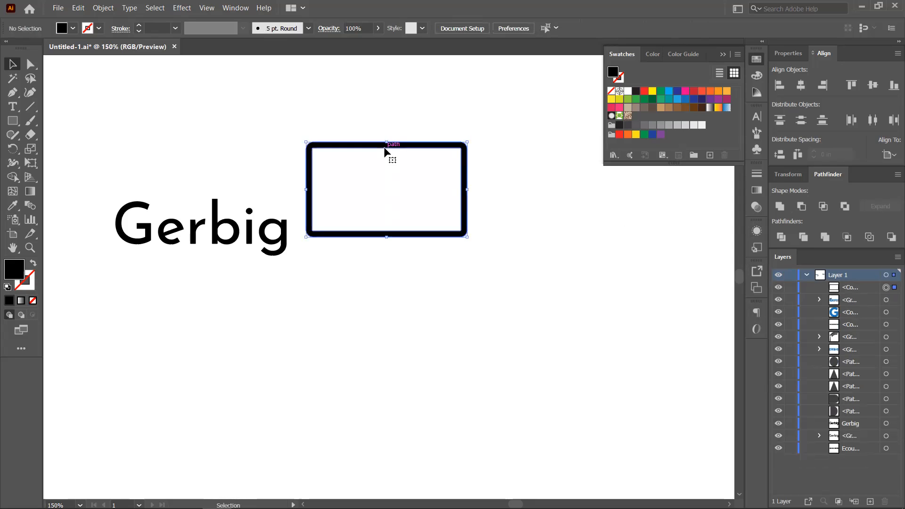
# - Draw a stand with inward-curved sides below the middle of the frame with the Pen tool, about 0.39 in wide and 0.18 in high
pyautogui.moveTo(409, 301); pyautogui.dragTo(515, 317)
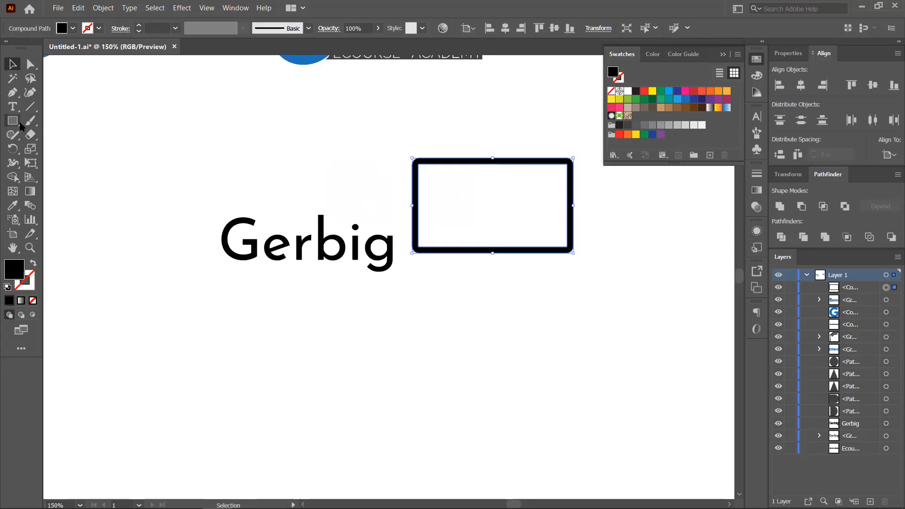
pyautogui.click(12, 93)
pyautogui.scroll(2, 501, 269)
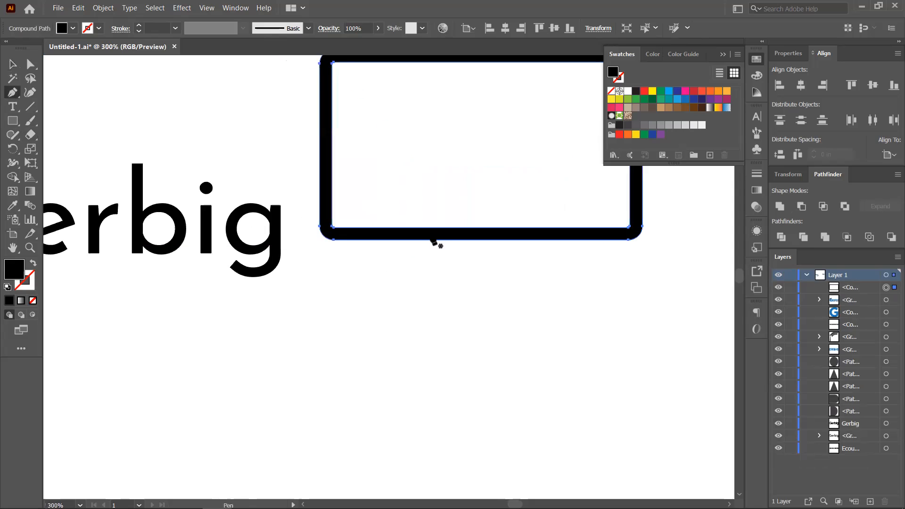
pyautogui.click(450, 235)
pyautogui.moveTo(449, 270); pyautogui.dragTo(435, 284)
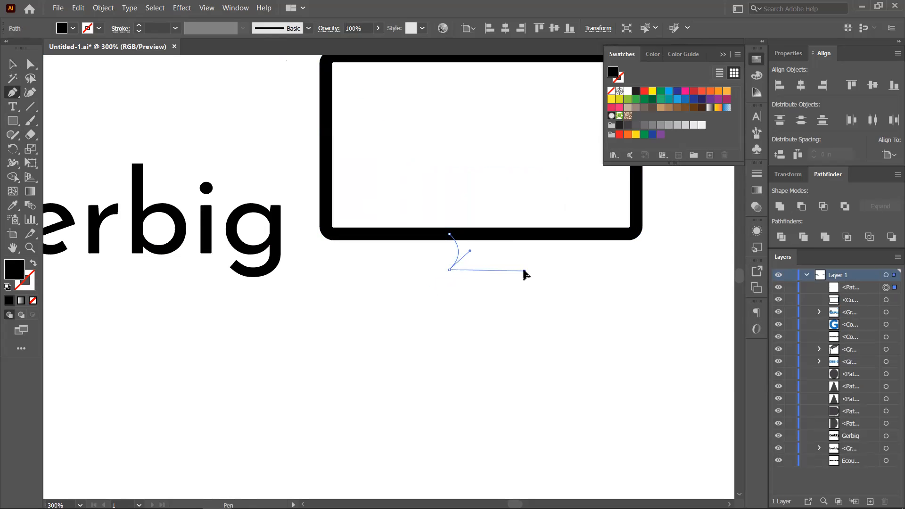
pyautogui.click(525, 271)
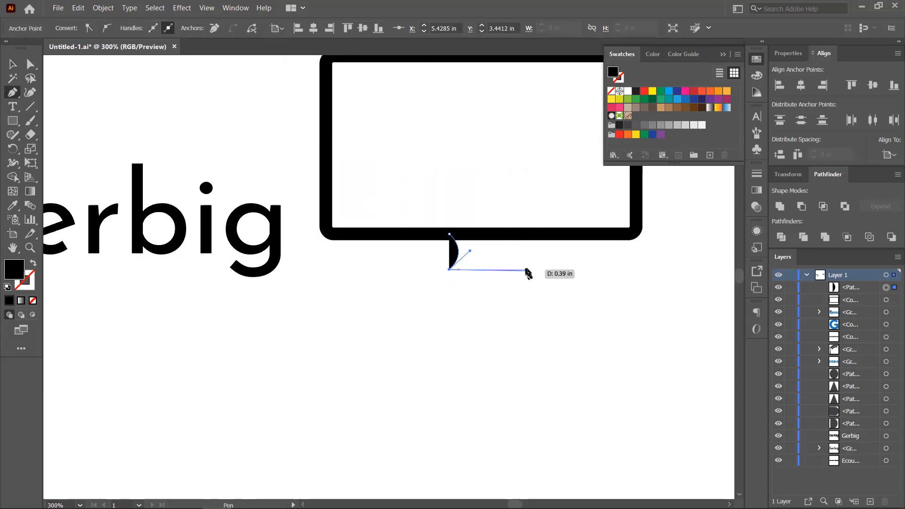
pyautogui.moveTo(526, 270)
pyautogui.mouseDown()
pyautogui.moveTo(521, 251)
pyautogui.moveTo(524, 275)
pyautogui.mouseUp()
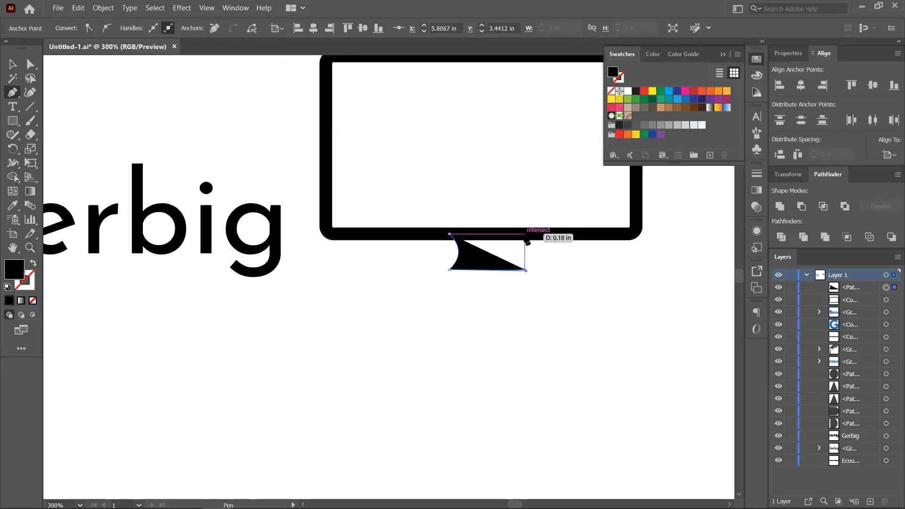
pyautogui.moveTo(525, 234); pyautogui.dragTo(552, 222)
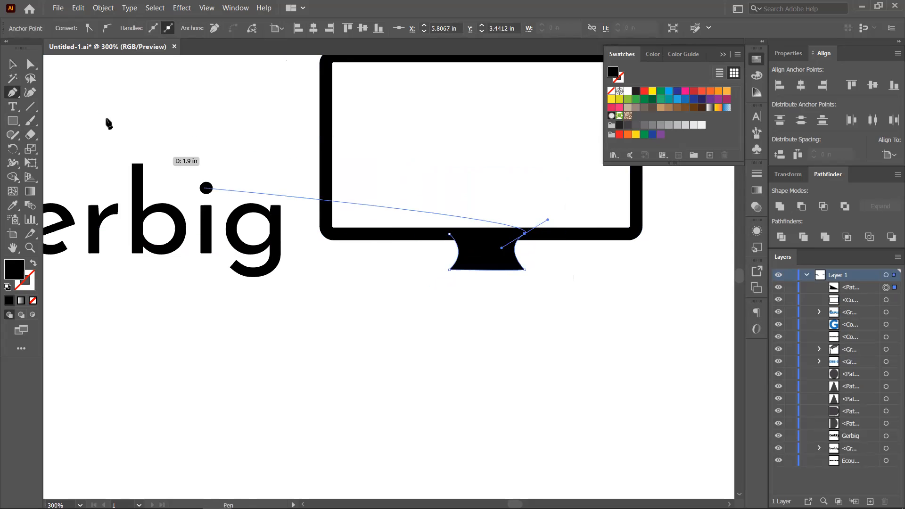
# - Try to center the stand horizontally on the screen frame
pyautogui.click(12, 64)
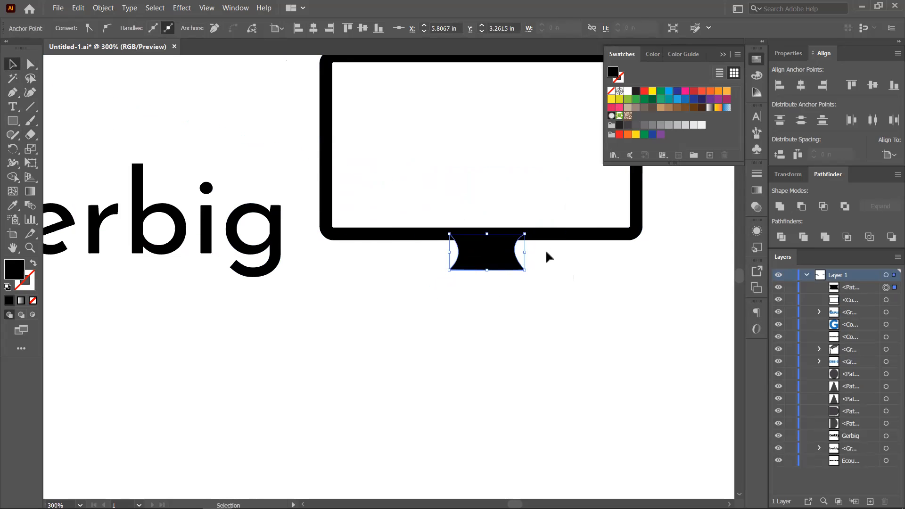
pyautogui.keyDown('shift'); pyautogui.click(571, 235); pyautogui.keyUp('shift')
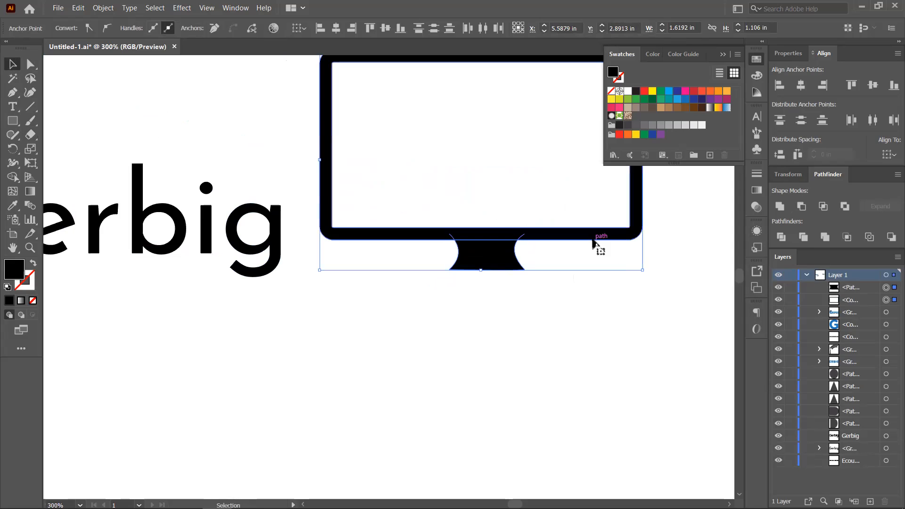
pyautogui.click(801, 85)
pyautogui.hotkey('ctrl', 'z')
pyautogui.click(537, 304)
pyautogui.click(516, 269)
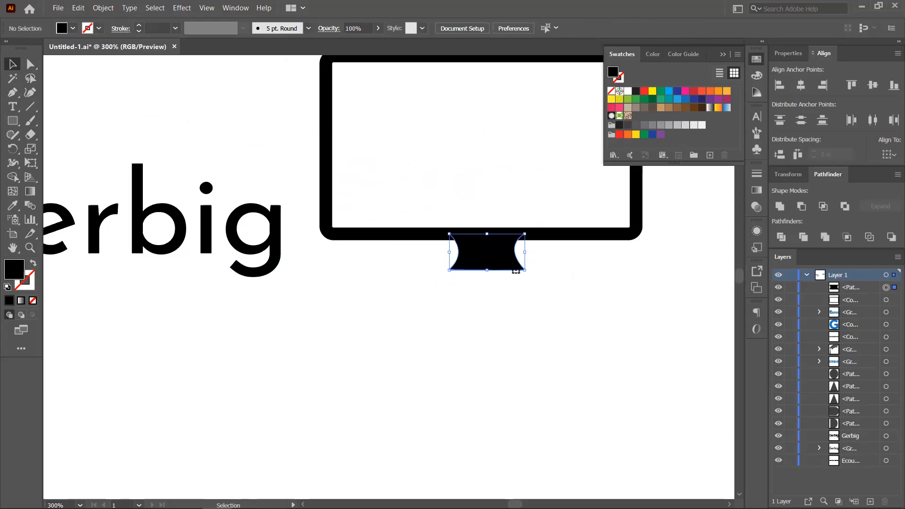
pyautogui.keyDown('shift'); pyautogui.click(613, 233); pyautogui.keyUp('shift')
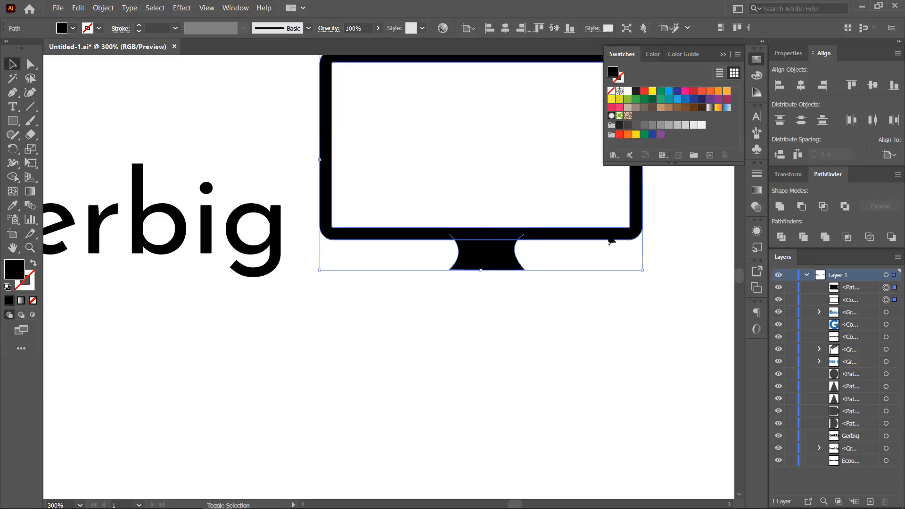
# - Move the stand down clear of the screen frame and close its open top edge with a straight Pen tool segment
pyautogui.moveTo(510, 271); pyautogui.dragTo(511, 375)
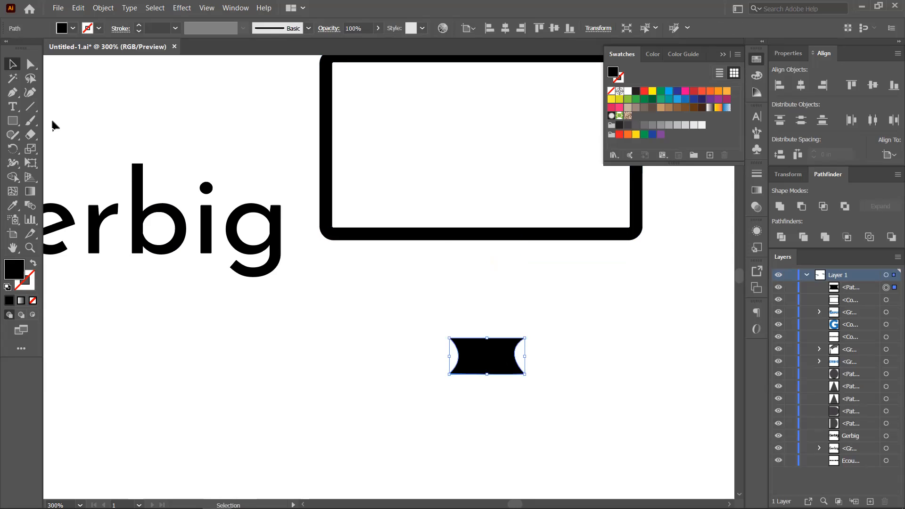
pyautogui.click(12, 92)
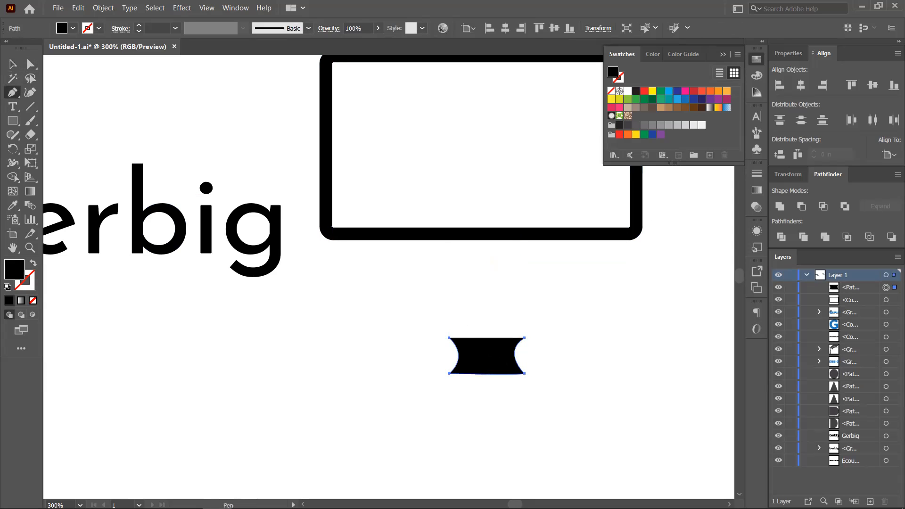
pyautogui.click(524, 337)
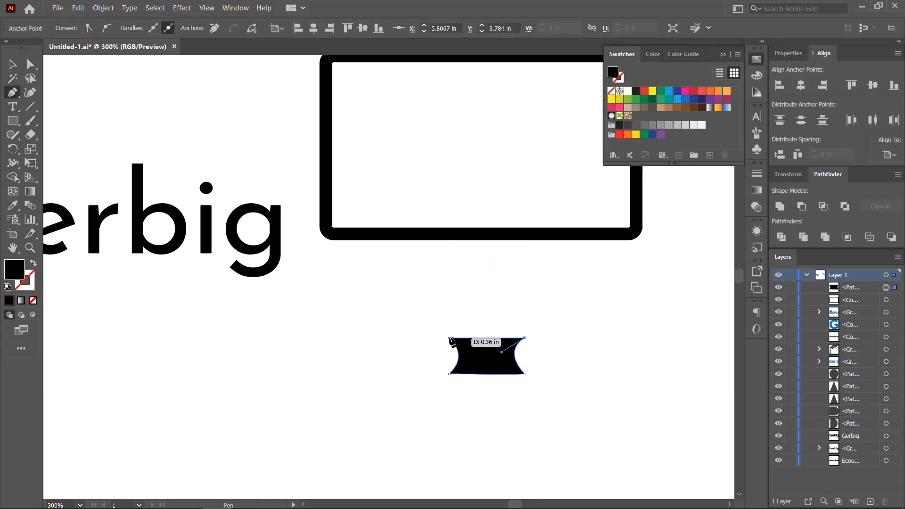
pyautogui.click(450, 338)
pyautogui.press('v')
# - Move the closed stand back up so its top edge overlaps the bottom bar of the screen frame
pyautogui.click(504, 239)
pyautogui.keyDown('shift'); pyautogui.click(514, 335); pyautogui.keyUp('shift')
pyautogui.click(554, 300)
pyautogui.moveTo(479, 360); pyautogui.dragTo(486, 250)
# - Center the stand horizontally on the screen frame as key object and unite the two into one monitor shape
pyautogui.click(575, 235)
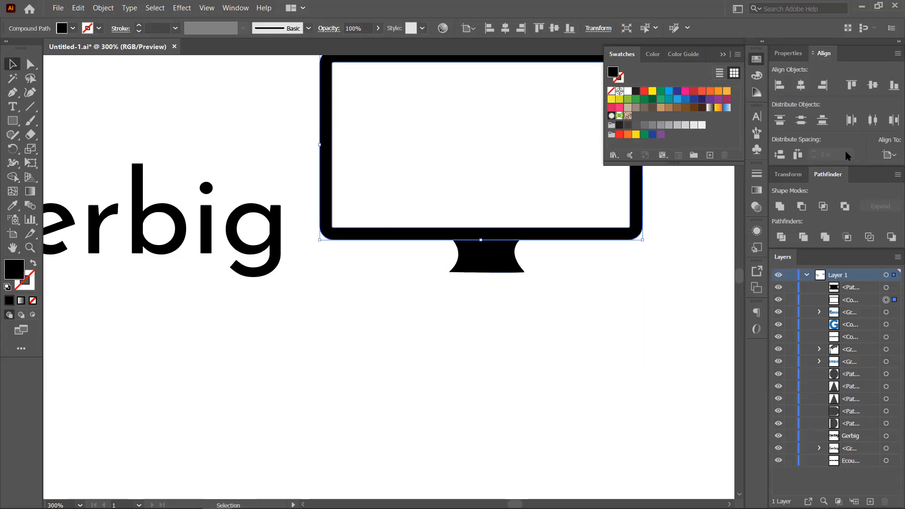
pyautogui.click(801, 85)
pyautogui.hotkey('ctrl', 'z')
pyautogui.keyDown('shift'); pyautogui.click(505, 271); pyautogui.keyUp('shift')
pyautogui.click(550, 239)
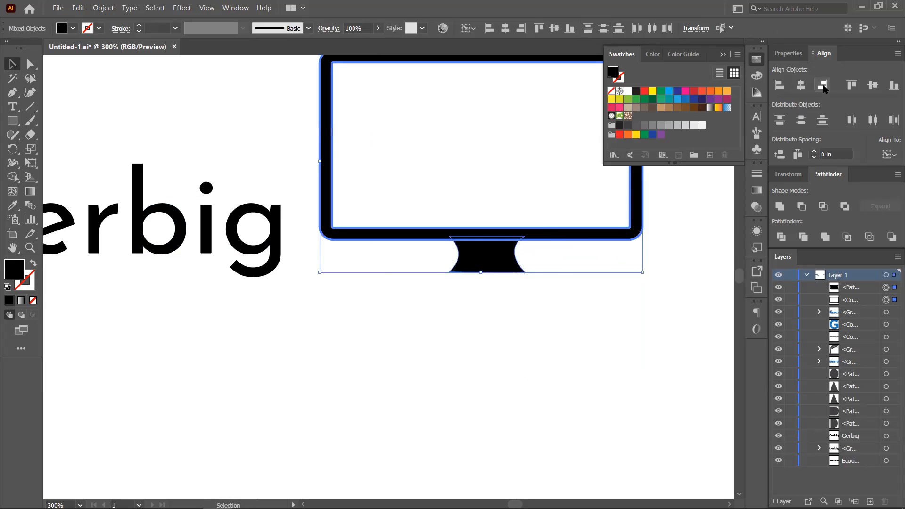
pyautogui.click(802, 85)
pyautogui.click(544, 322)
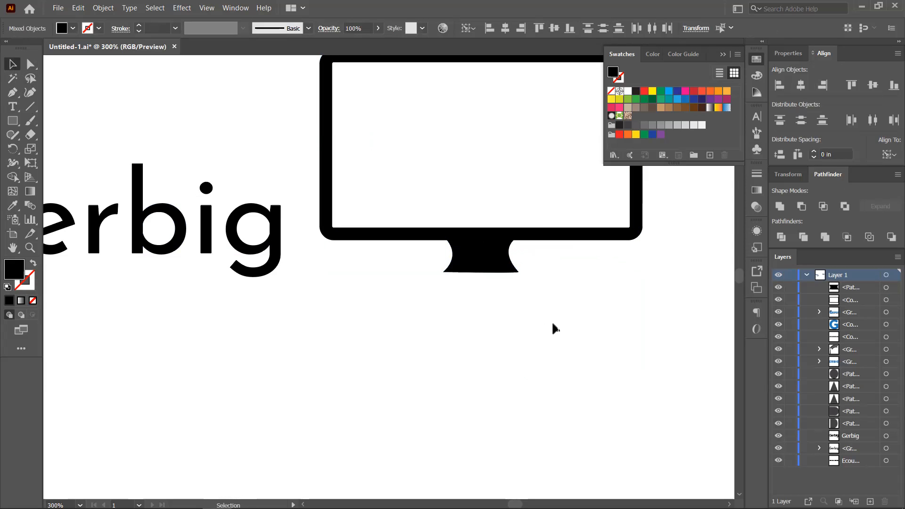
pyautogui.moveTo(493, 312); pyautogui.dragTo(538, 197)
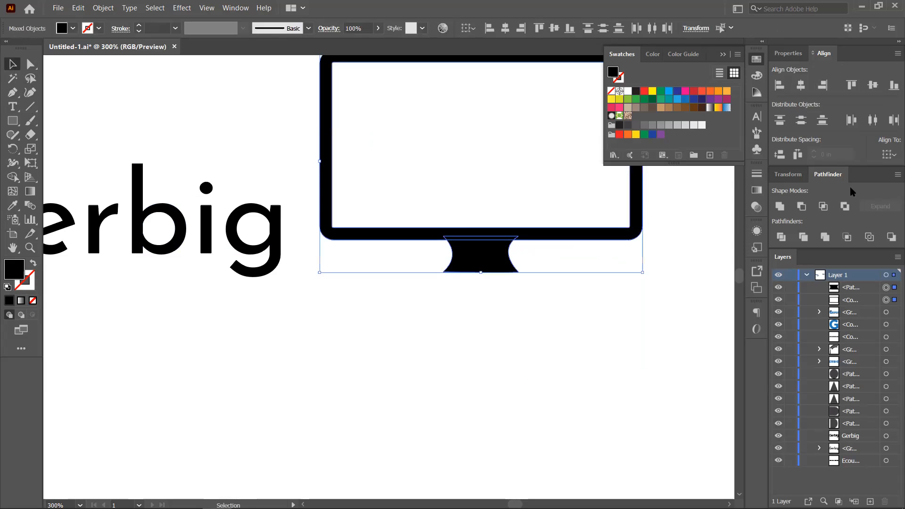
pyautogui.click(780, 207)
# - Move the monitor icon over the first letters of the Gerbig lettering
pyautogui.scroll(-2, 500, 299)
pyautogui.moveTo(446, 333); pyautogui.dragTo(497, 359)
pyautogui.moveTo(548, 314); pyautogui.dragTo(282, 338)
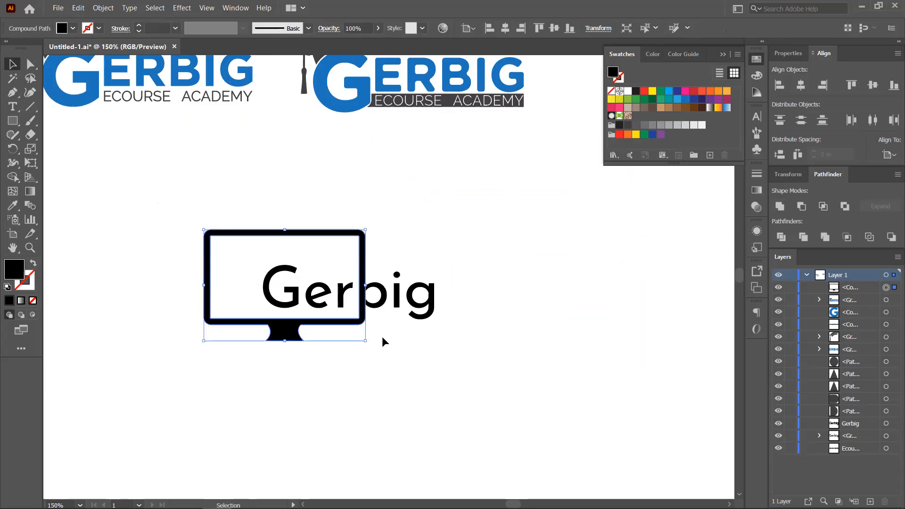
pyautogui.moveTo(347, 324)
pyautogui.mouseDown()
pyautogui.moveTo(414, 331)
pyautogui.moveTo(325, 333)
pyautogui.moveTo(349, 336)
pyautogui.mouseUp()
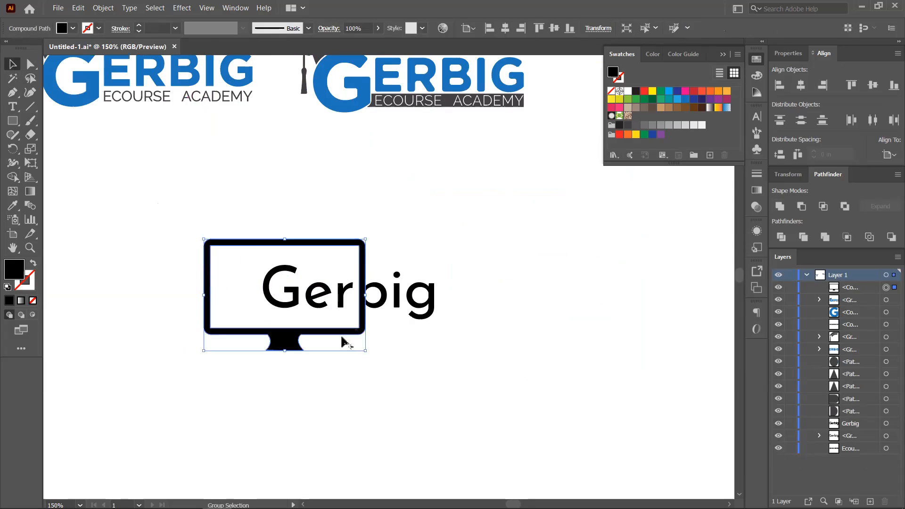
# - Scale the monitor icon down so its frame closely surrounds the height of the letter G
pyautogui.scroll(1, 340, 334)
pyautogui.moveTo(373, 356); pyautogui.dragTo(265, 297)
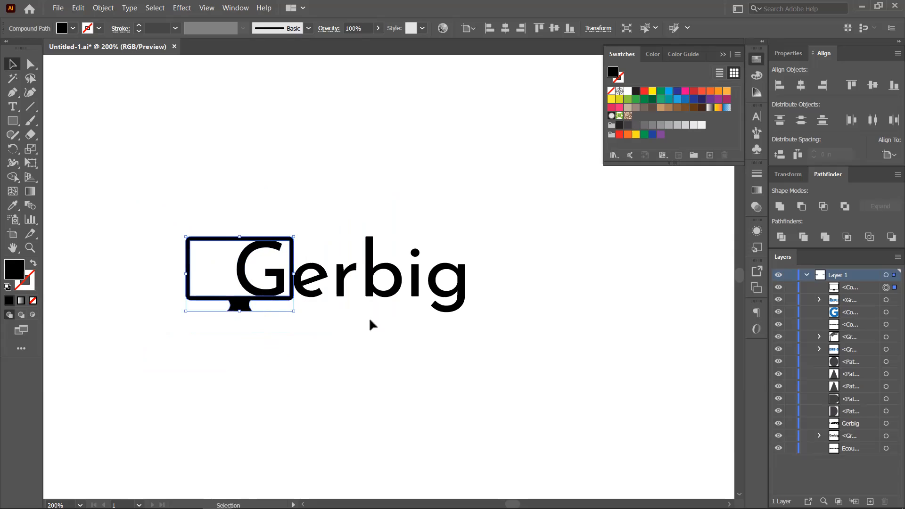
pyautogui.click(265, 322)
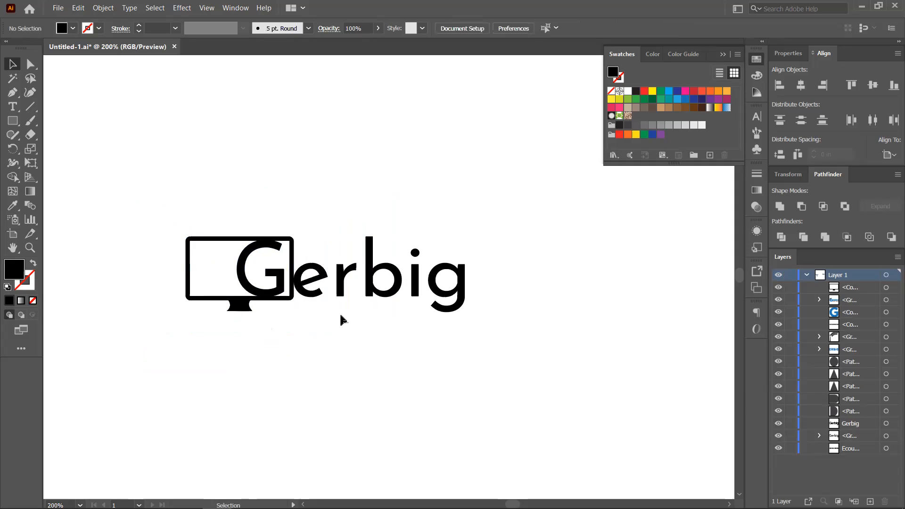
pyautogui.click(244, 309)
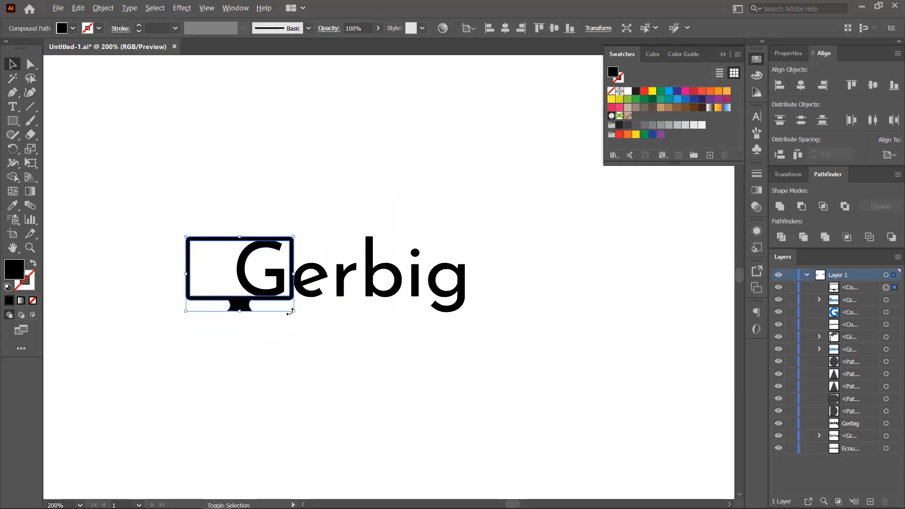
pyautogui.moveTo(293, 313); pyautogui.dragTo(299, 315)
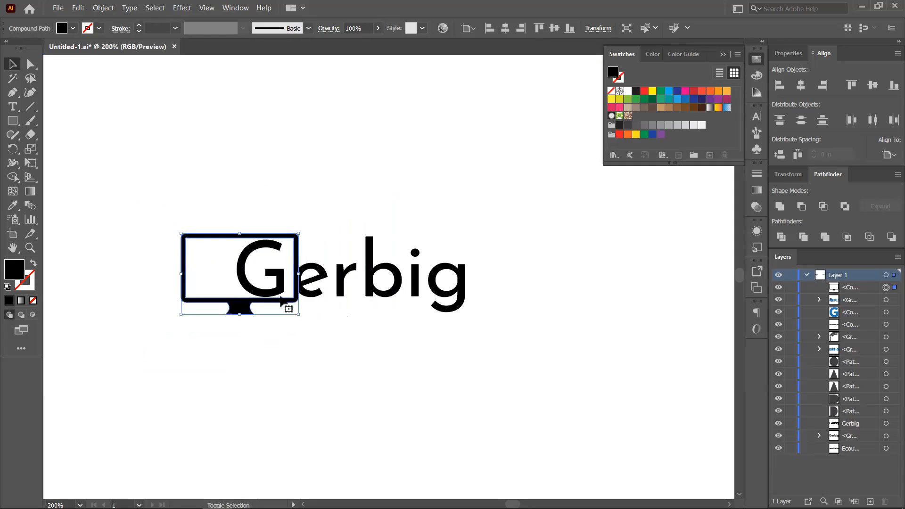
# - Ungroup the Gerbig lettering and move the letters "erbig" slightly right, clear of the monitor frame
pyautogui.click(322, 279)
pyautogui.rightClick(323, 275)
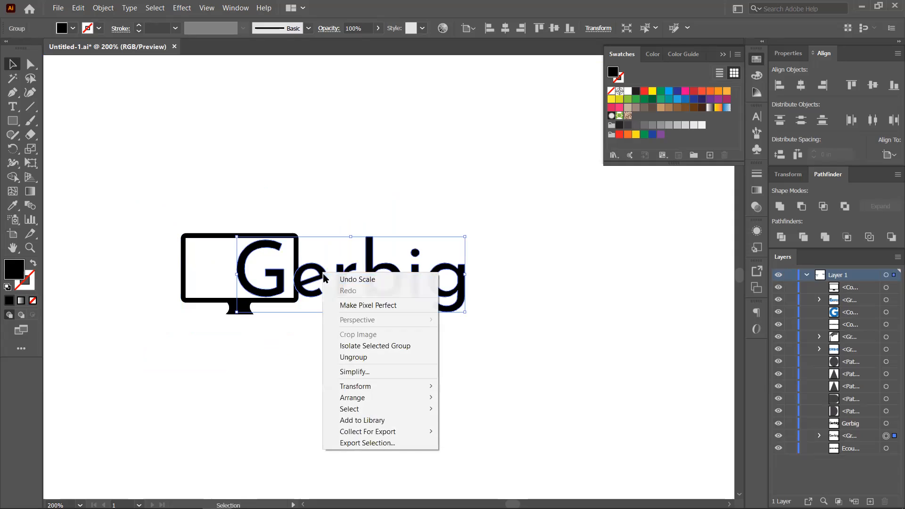
pyautogui.click(356, 357)
pyautogui.click(283, 344)
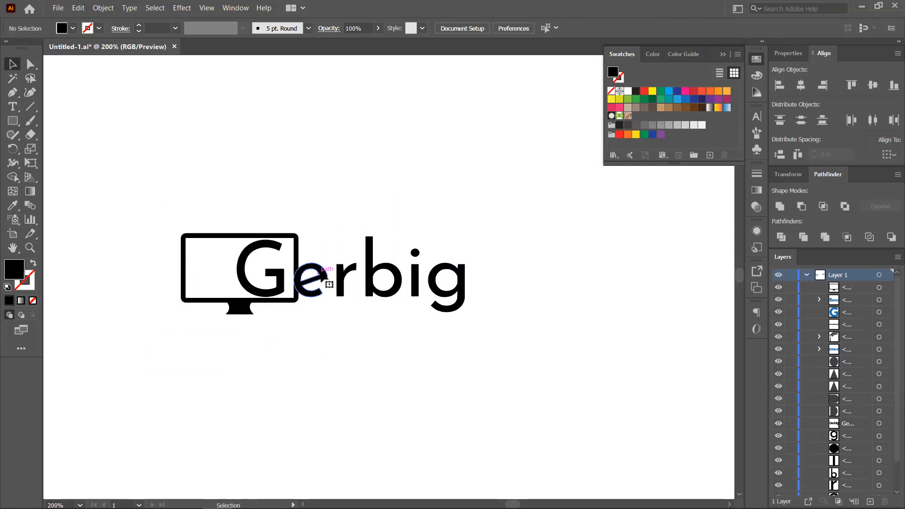
pyautogui.click(325, 279)
pyautogui.moveTo(319, 218); pyautogui.dragTo(438, 282)
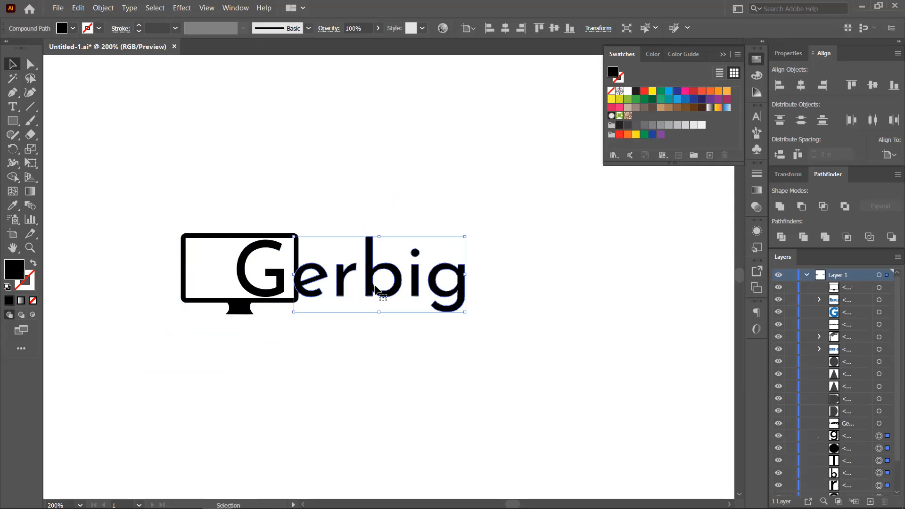
pyautogui.moveTo(329, 277); pyautogui.dragTo(334, 277)
pyautogui.click(299, 348)
# - Nudge the letter G slightly right inside the monitor, close to the frame's right side
pyautogui.moveTo(279, 290); pyautogui.dragTo(282, 285)
pyautogui.click(302, 341)
pyautogui.scroll(1, 302, 341)
pyautogui.scroll(-1, 302, 341)
pyautogui.moveTo(495, 318); pyautogui.dragTo(456, 299)
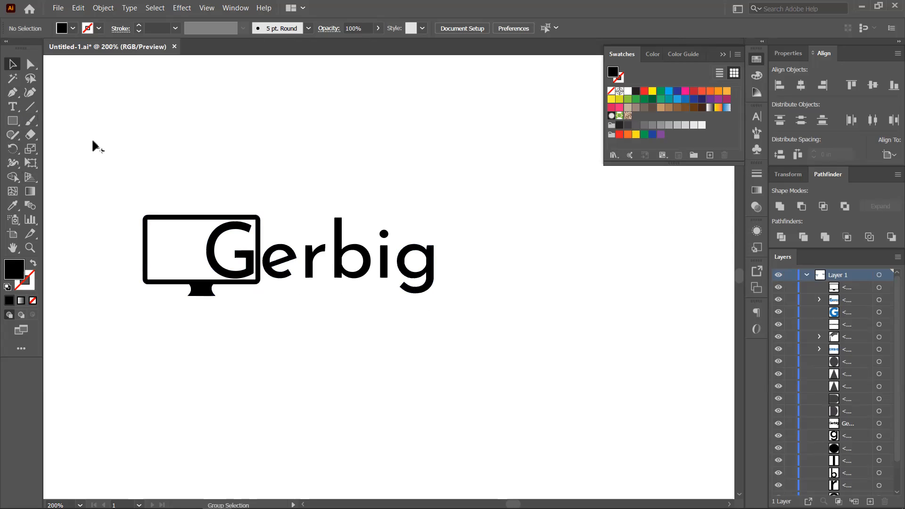
# - Move the "Ecourse Academy" text from outside the artboard to below the monitor and Gerbig lettering
pyautogui.scroll(-2, 93, 141)
pyautogui.scroll(-1, 65, 111)
pyautogui.moveTo(209, 191); pyautogui.dragTo(244, 264)
pyautogui.scroll(-1, 244, 236)
pyautogui.moveTo(617, 234); pyautogui.dragTo(518, 233)
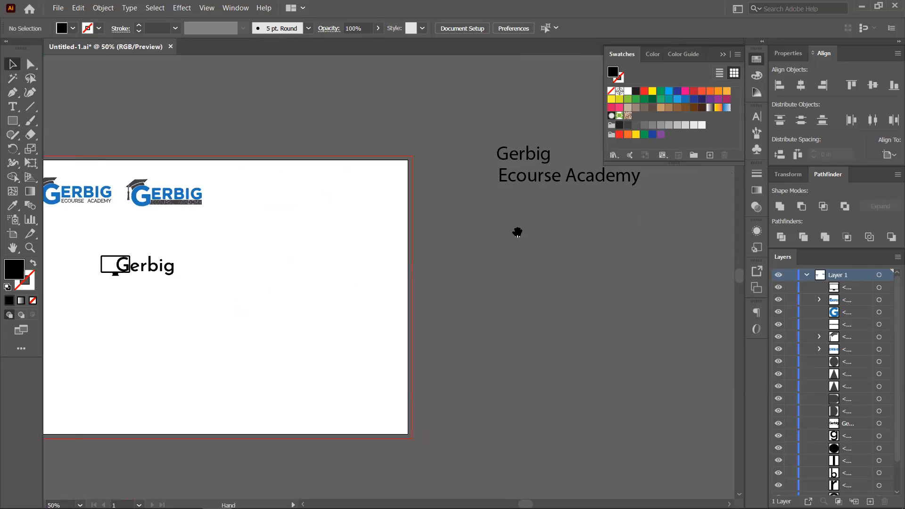
pyautogui.moveTo(537, 184); pyautogui.dragTo(148, 297)
pyautogui.scroll(1, 256, 263)
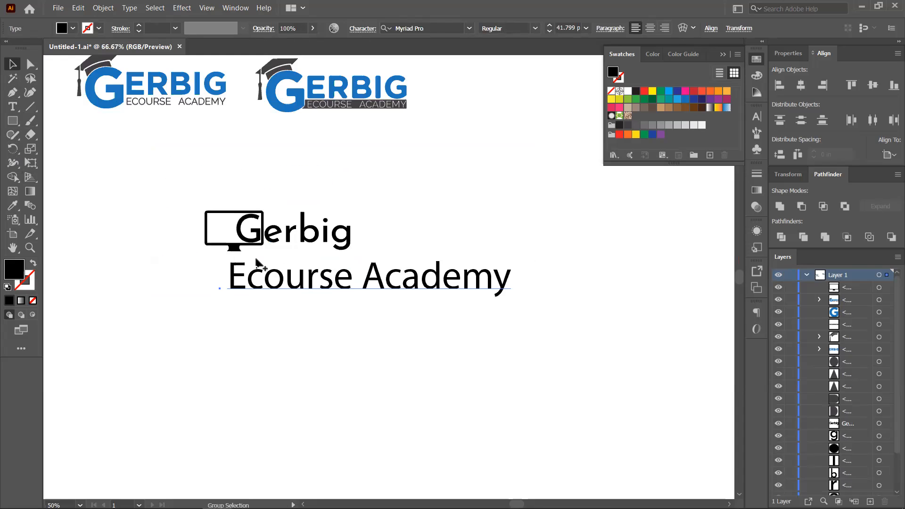
pyautogui.scroll(2, 283, 269)
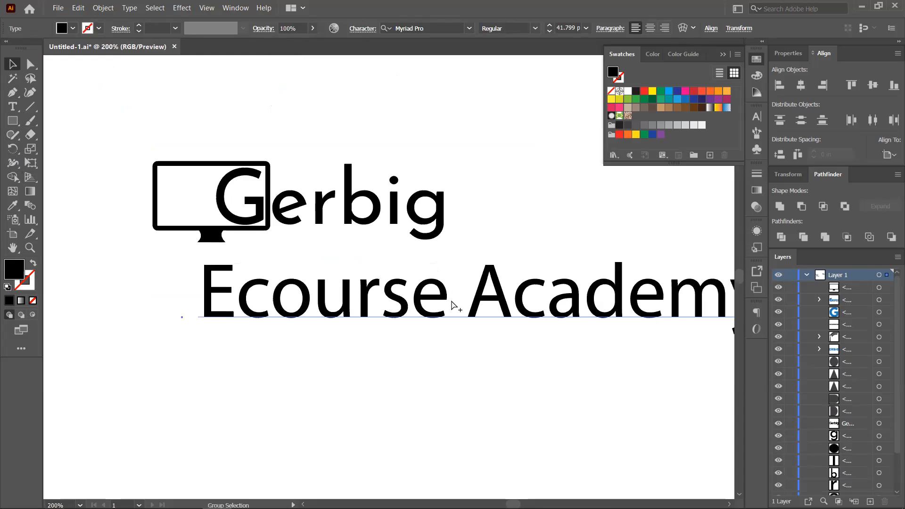
# - Set the font of the "Ecourse Academy" text to Barlow Regular
pyautogui.rightClick(299, 292)
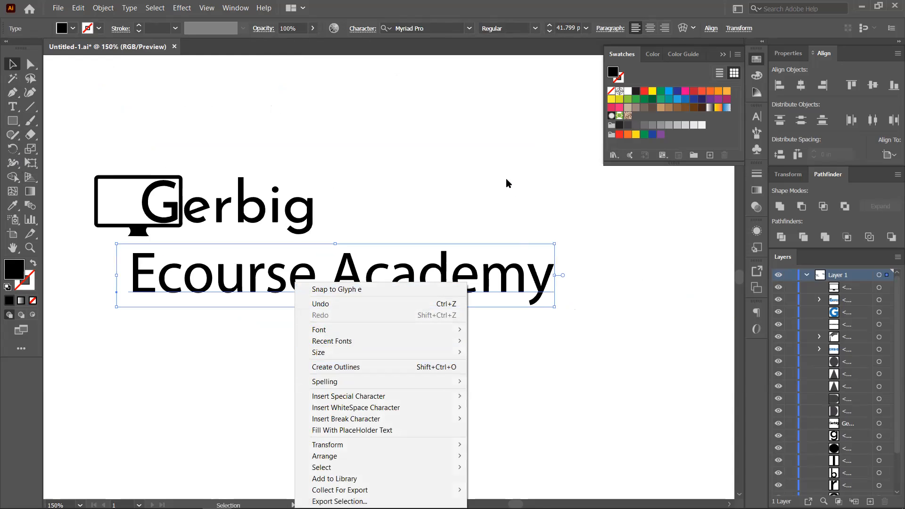
pyautogui.click(476, 200)
pyautogui.click(306, 285)
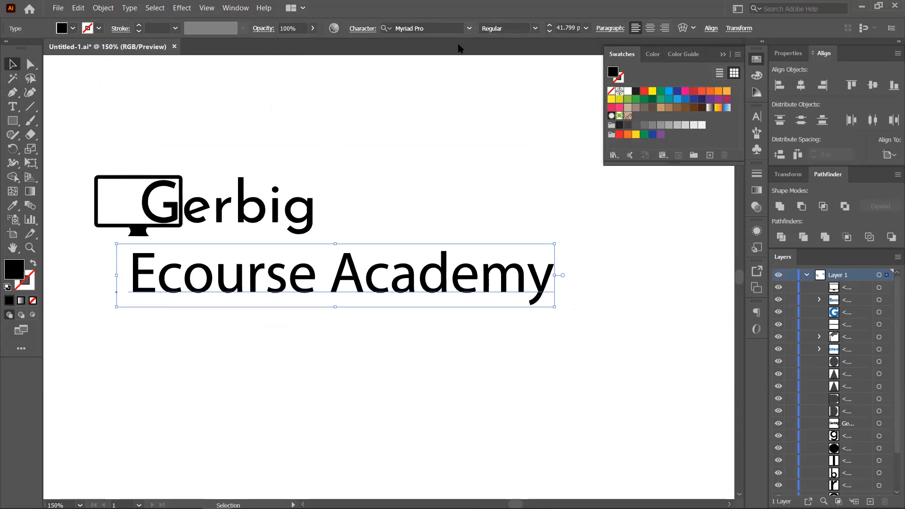
pyautogui.click(470, 28)
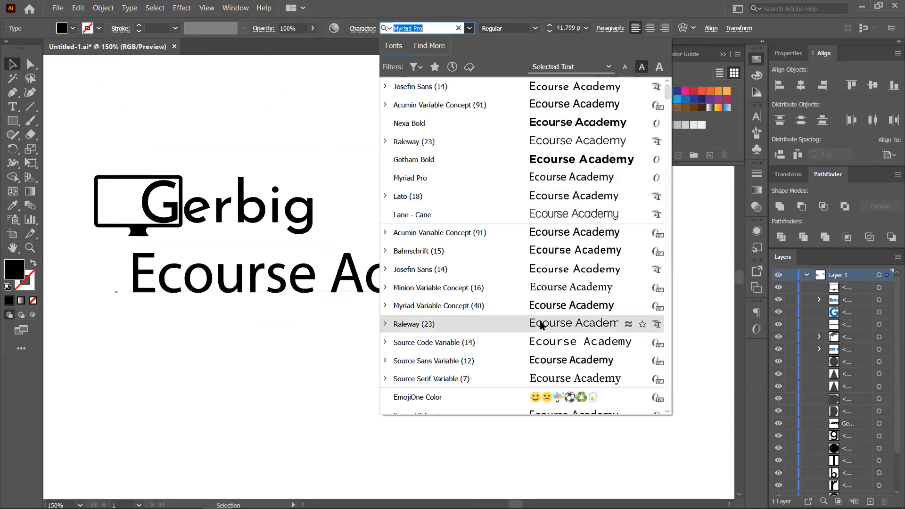
pyautogui.scroll(-4, 545, 323)
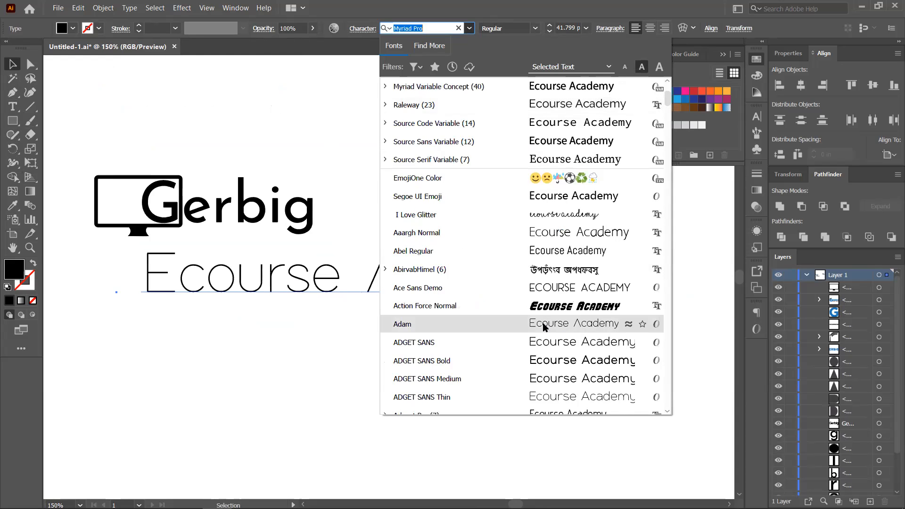
pyautogui.scroll(-3, 545, 326)
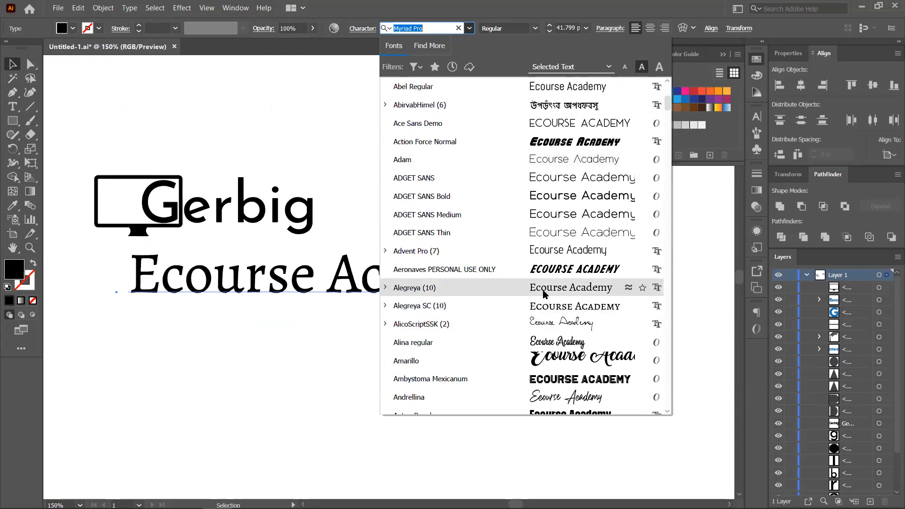
pyautogui.scroll(-4, 544, 293)
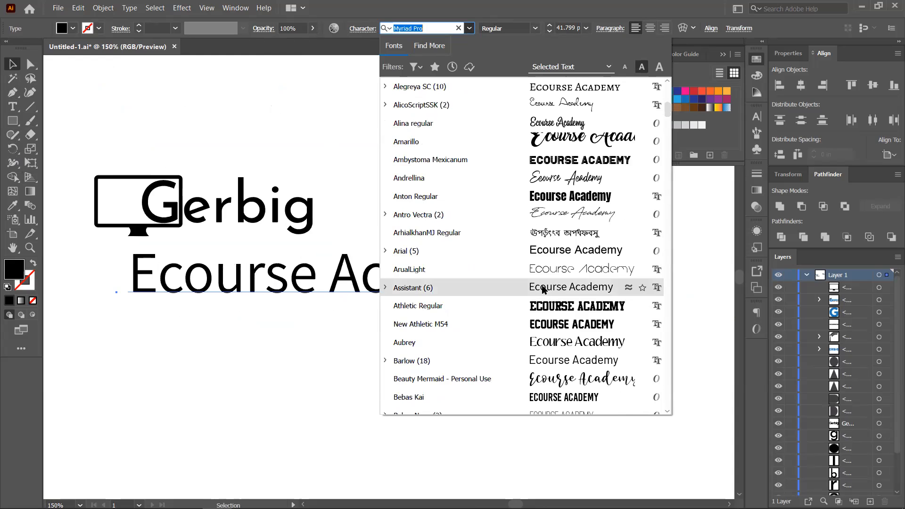
pyautogui.scroll(-1, 543, 288)
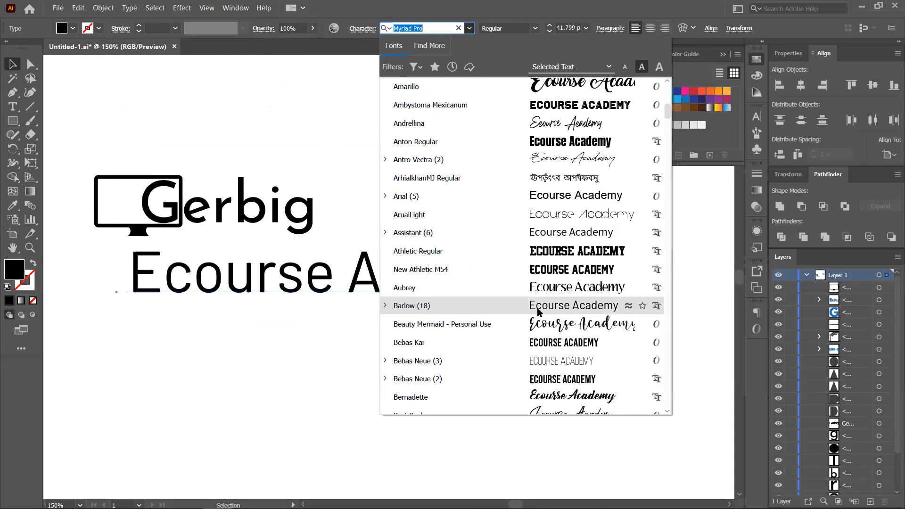
pyautogui.click(538, 310)
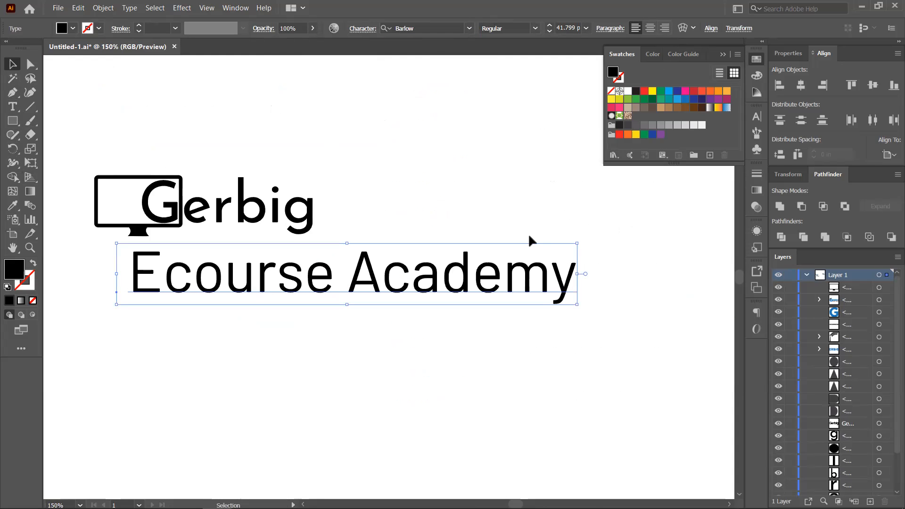
# - Replace the tagline's initial capital E with "e-" so it reads "e-course Academy"
pyautogui.doubleClick(164, 274)
pyautogui.tripleClick(164, 274)
pyautogui.click(156, 278)
pyautogui.moveTo(156, 278); pyautogui.dragTo(126, 278)
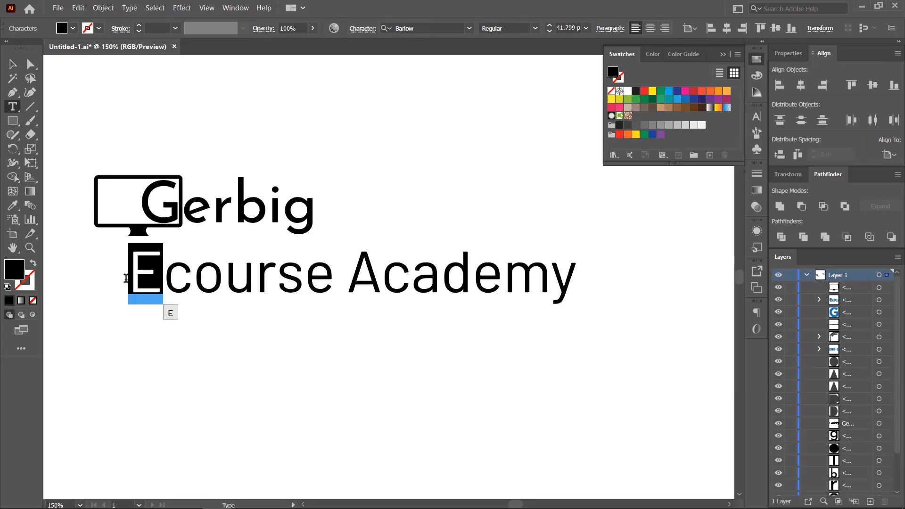
pyautogui.press('Right')
pyautogui.press('BackSpace')
pyautogui.write('e')
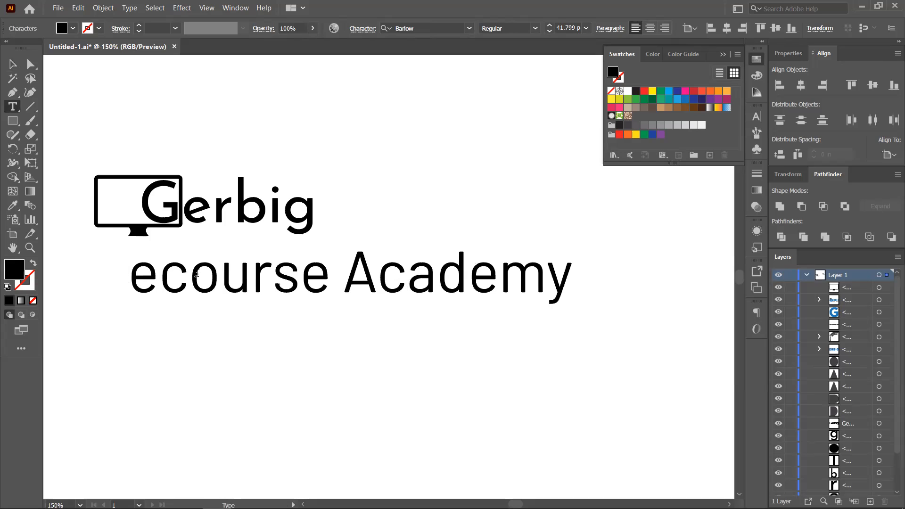
pyautogui.write('-')
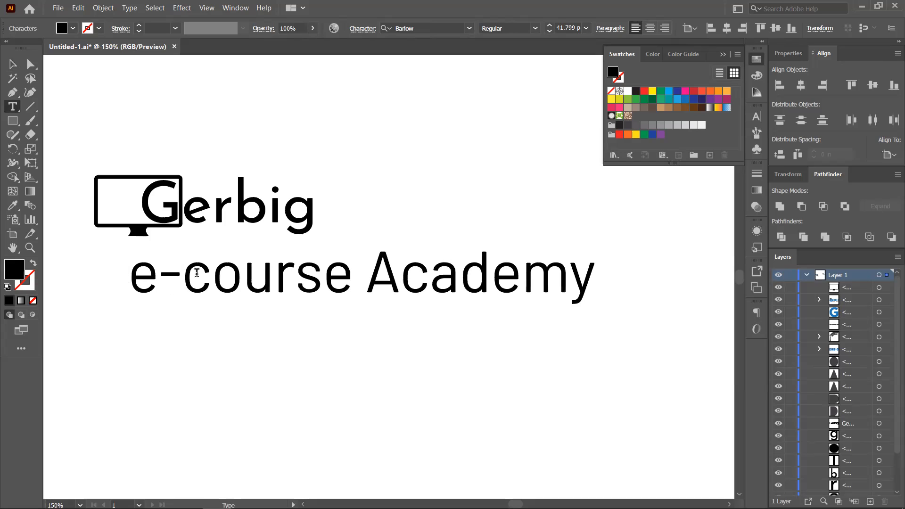
# - Remove the tagline's hyphen and make the A lowercase so it reads "ecourse academy"
pyautogui.press('BackSpace')
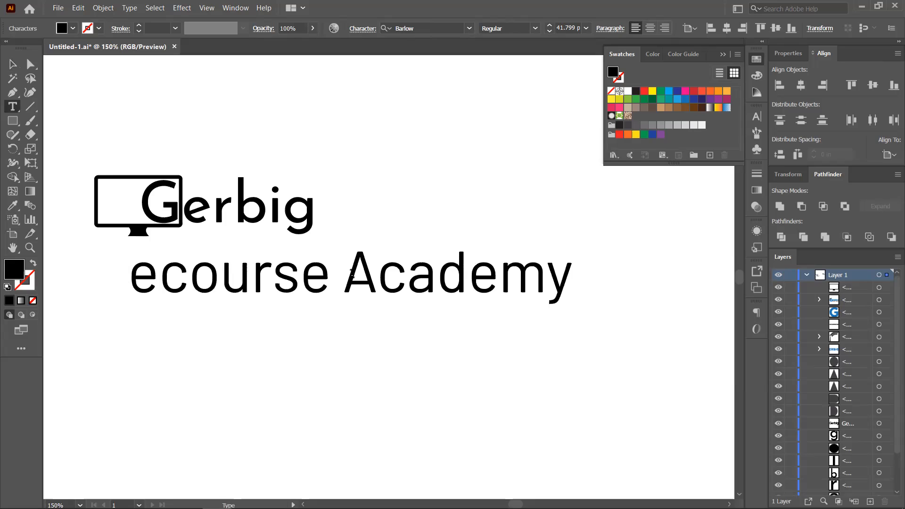
pyautogui.moveTo(352, 272); pyautogui.dragTo(376, 273)
pyautogui.write('a')
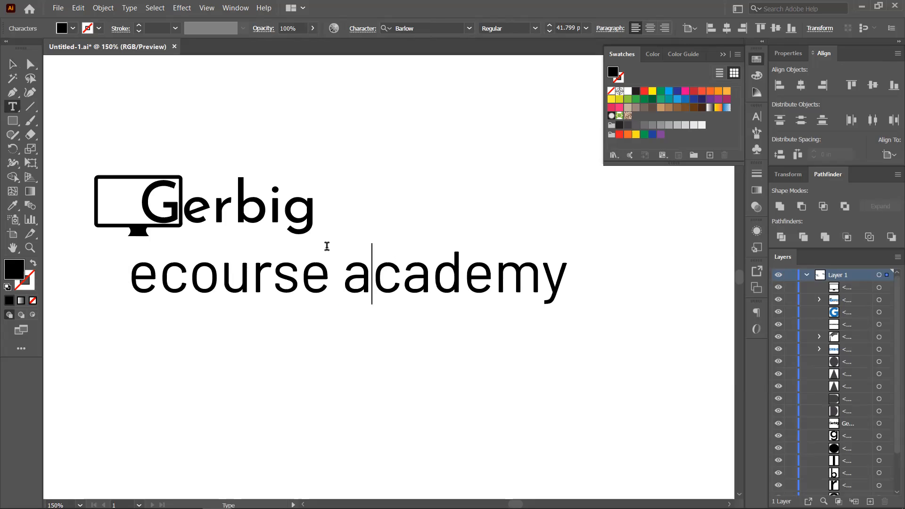
pyautogui.click(11, 66)
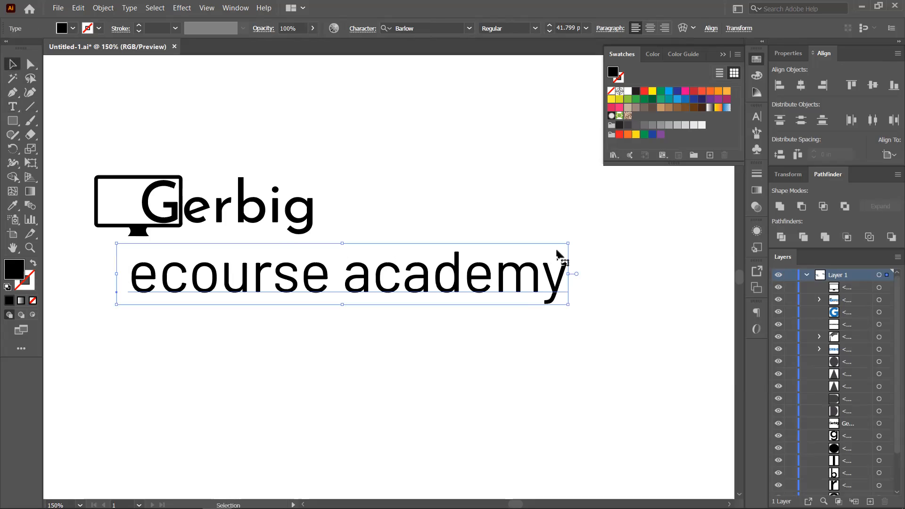
# - Scale the "ecourse academy" tagline down and place it directly under the Gerbig lettering
pyautogui.moveTo(566, 245); pyautogui.dragTo(549, 262)
pyautogui.moveTo(313, 307); pyautogui.dragTo(464, 346)
pyautogui.scroll(1, 461, 332)
pyautogui.moveTo(492, 313); pyautogui.dragTo(378, 273)
# - Move the monitor icon off the G into the empty area left of the lettering and enlarge it
pyautogui.moveTo(231, 259); pyautogui.dragTo(180, 290)
pyautogui.moveTo(310, 177); pyautogui.dragTo(253, 275)
pyautogui.moveTo(312, 274); pyautogui.dragTo(337, 310)
pyautogui.moveTo(251, 284); pyautogui.dragTo(156, 308)
pyautogui.moveTo(314, 257); pyautogui.dragTo(518, 255)
pyautogui.moveTo(359, 306); pyautogui.dragTo(314, 304)
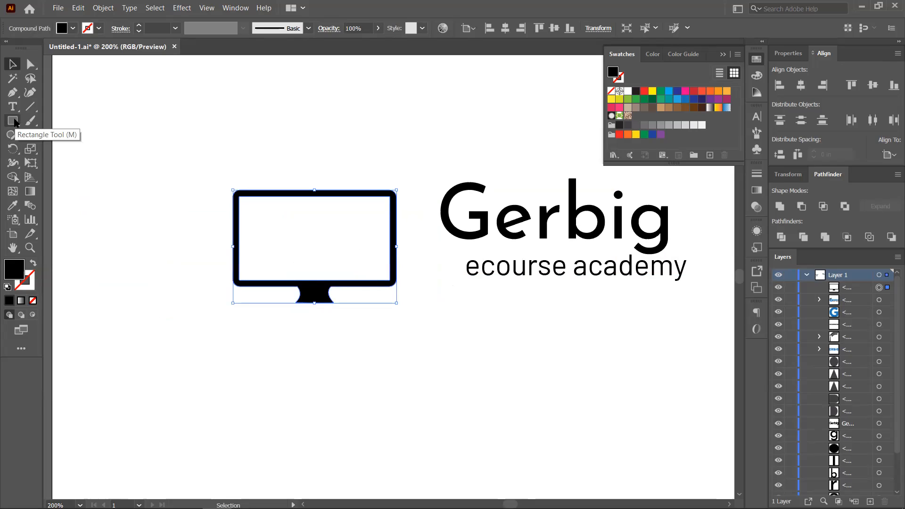
pyautogui.moveTo(419, 296); pyautogui.dragTo(377, 295)
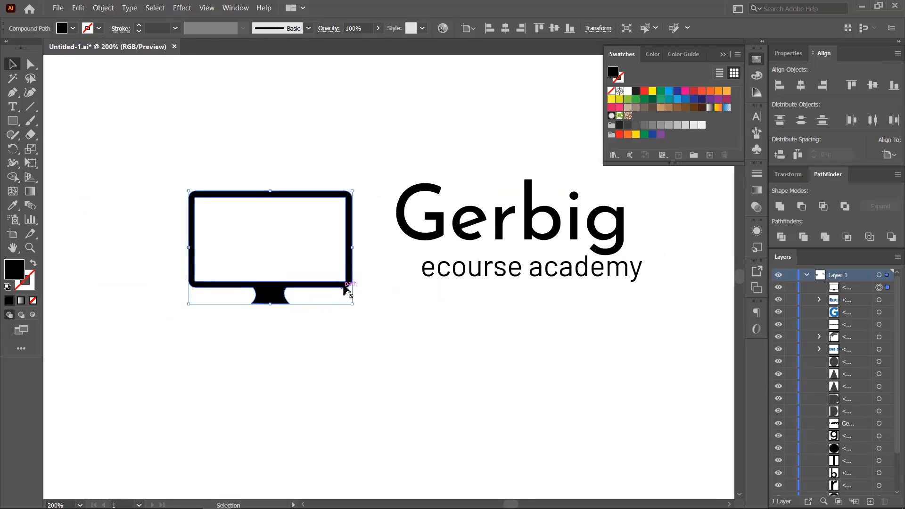
# - Shrink the monitor and place it over the G so the letter's upper curve rises above the frame
pyautogui.moveTo(347, 289); pyautogui.dragTo(564, 279)
pyautogui.moveTo(516, 258); pyautogui.dragTo(426, 267)
pyautogui.scroll(4, 405, 252)
pyautogui.scroll(-1, 426, 266)
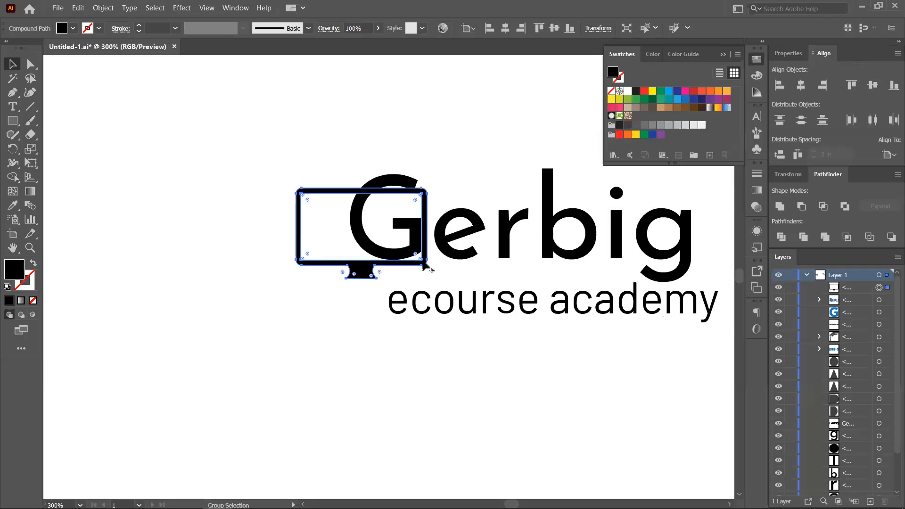
pyautogui.scroll(-1, 453, 263)
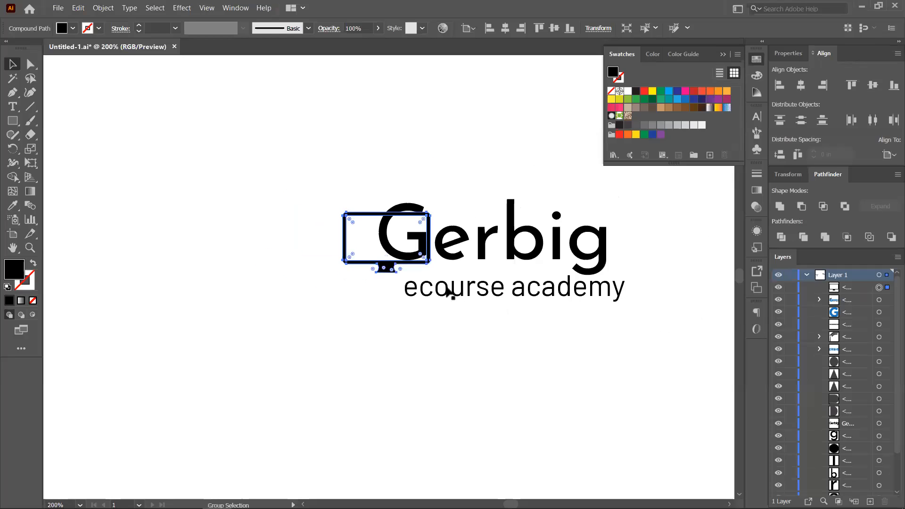
pyautogui.scroll(1, 516, 304)
pyautogui.moveTo(527, 284); pyautogui.dragTo(513, 280)
pyautogui.click(274, 173)
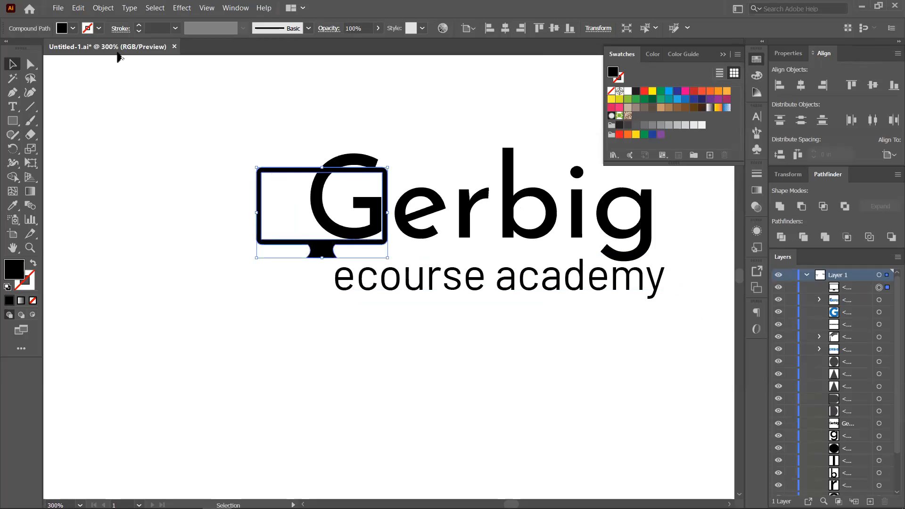
pyautogui.click(104, 8)
pyautogui.moveTo(211, 253)
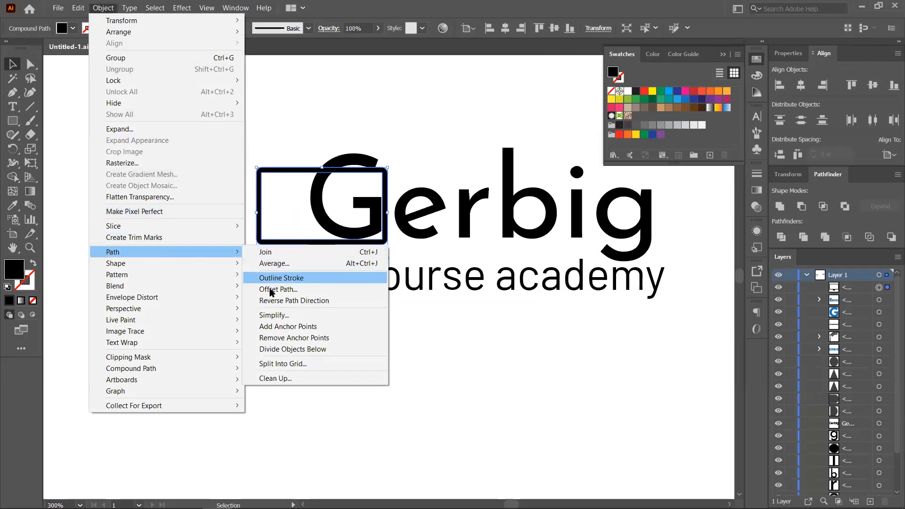
pyautogui.click(272, 290)
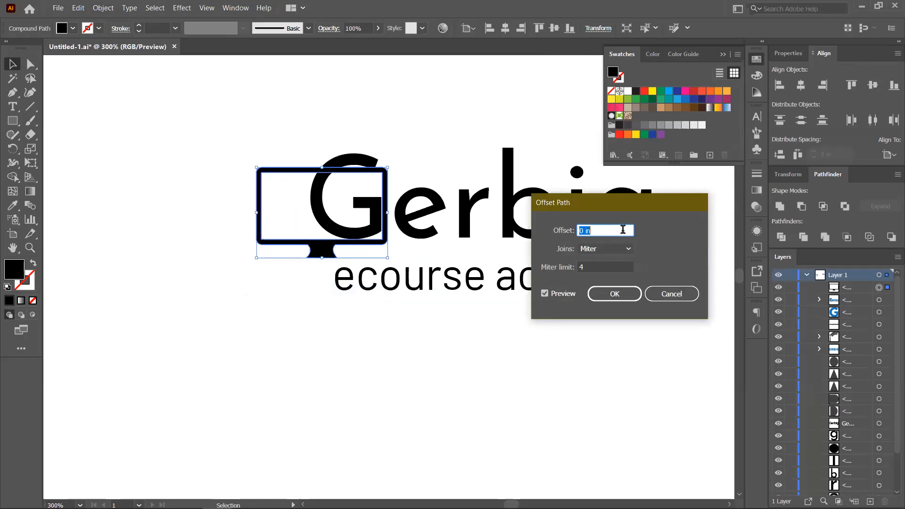
pyautogui.press('Up')
pyautogui.press('Up')
pyautogui.press('Down')
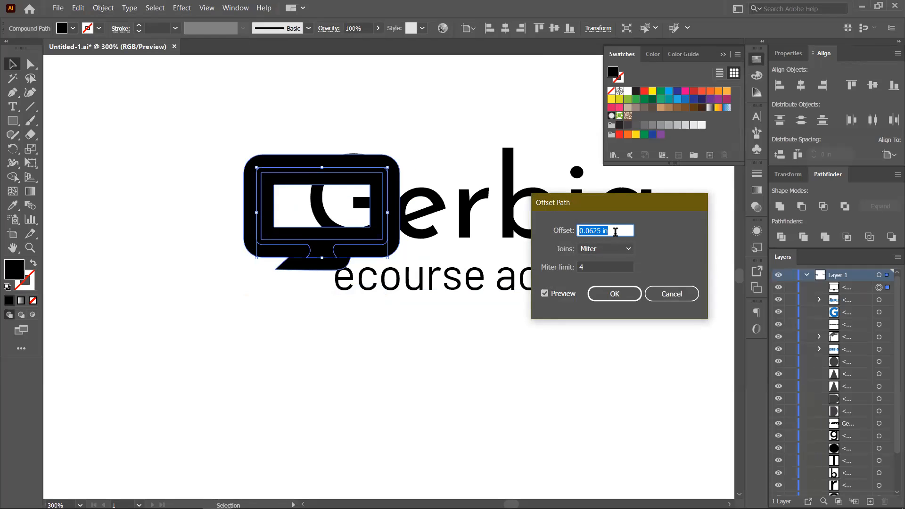
pyautogui.click(672, 294)
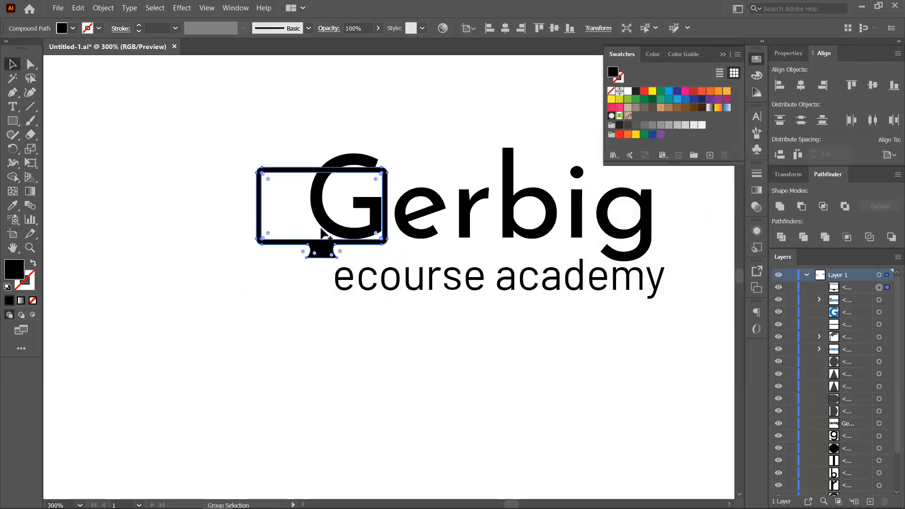
# - Move the whole logo off the artboard to the empty canvas on its right and enlarge it considerably
pyautogui.scroll(-7, 322, 234)
pyautogui.moveTo(290, 258); pyautogui.dragTo(196, 255)
pyautogui.moveTo(194, 202); pyautogui.dragTo(320, 267)
pyautogui.moveTo(257, 224); pyautogui.dragTo(454, 238)
pyautogui.click(378, 269)
pyautogui.click(288, 217)
pyautogui.scroll(3, 288, 216)
pyautogui.moveTo(382, 202); pyautogui.dragTo(321, 238)
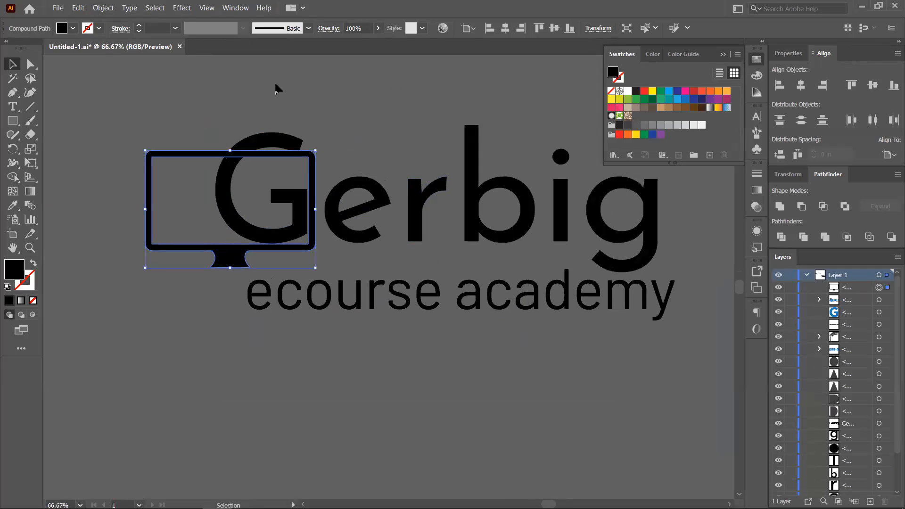
# - Offset the monitor's path by 0.0625 in with Miter joins and a miter limit of 4
pyautogui.click(99, 9)
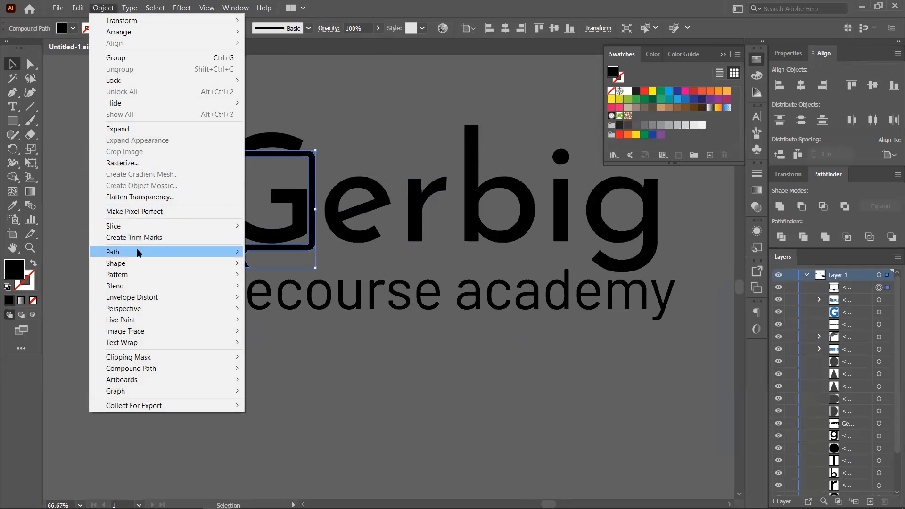
pyautogui.moveTo(140, 253)
pyautogui.click(298, 254)
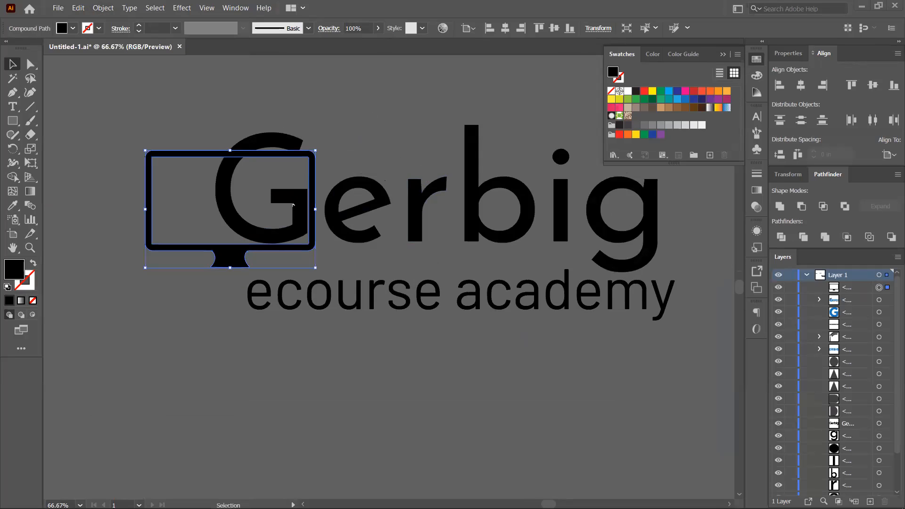
pyautogui.click(104, 8)
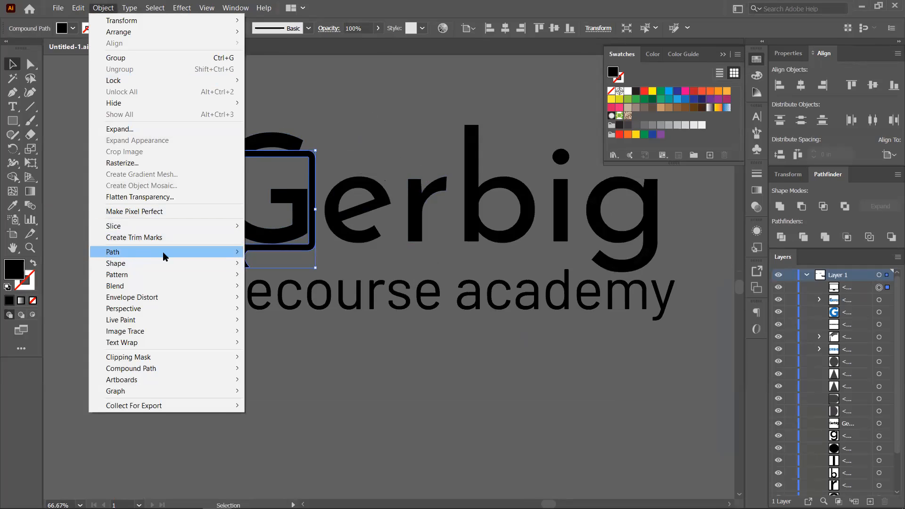
pyautogui.moveTo(142, 252)
pyautogui.click(276, 290)
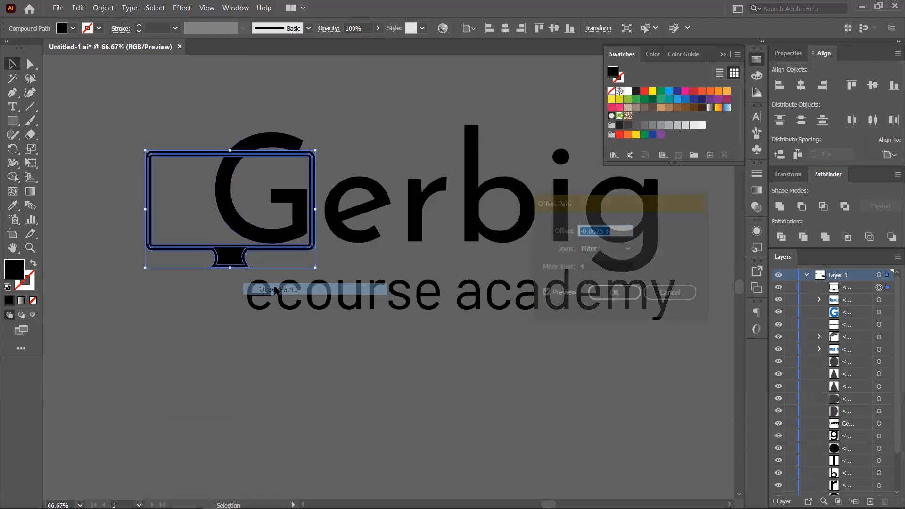
pyautogui.write('0.125')
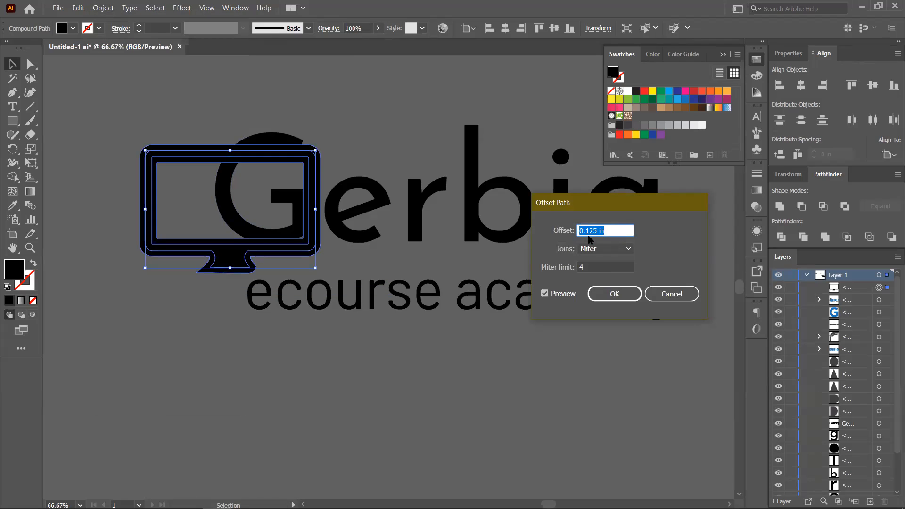
pyautogui.press('Up')
pyautogui.press('Down')
pyautogui.press('Down')
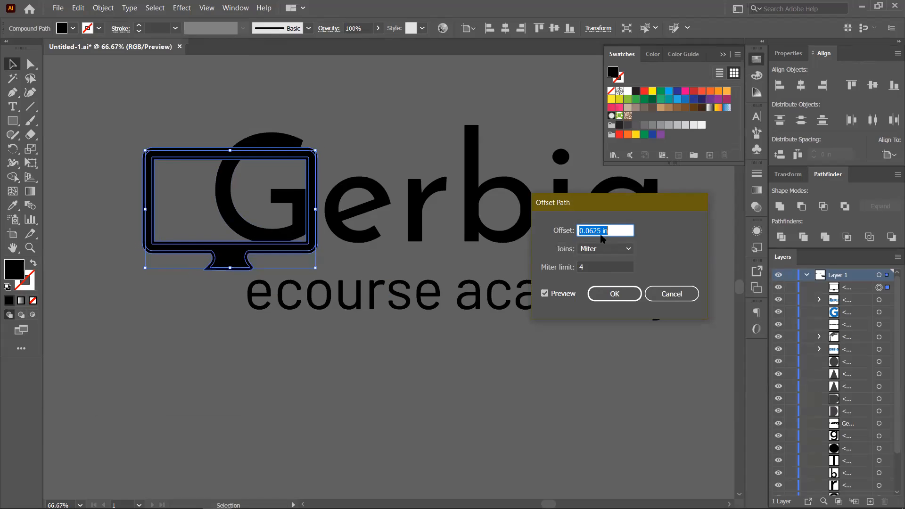
pyautogui.click(605, 296)
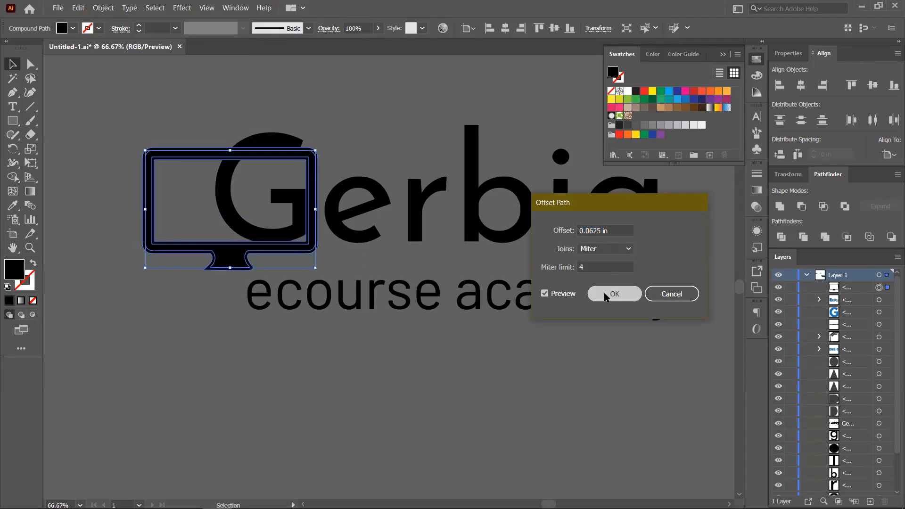
# - Subtract the offset monitor shape from the letter G using Minus Front, leaving a gap around the frame
pyautogui.keyDown('shift'); pyautogui.click(278, 145); pyautogui.keyUp('shift')
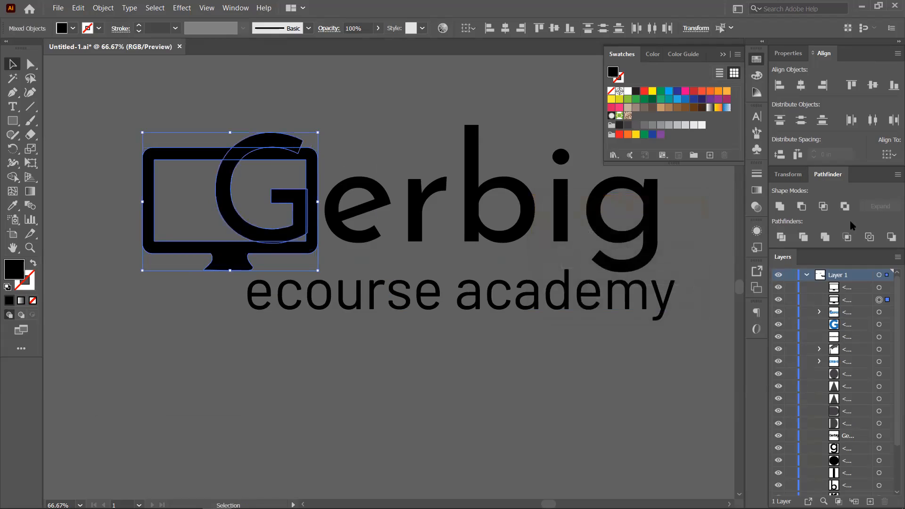
pyautogui.click(892, 238)
pyautogui.hotkey('ctrl', 'z')
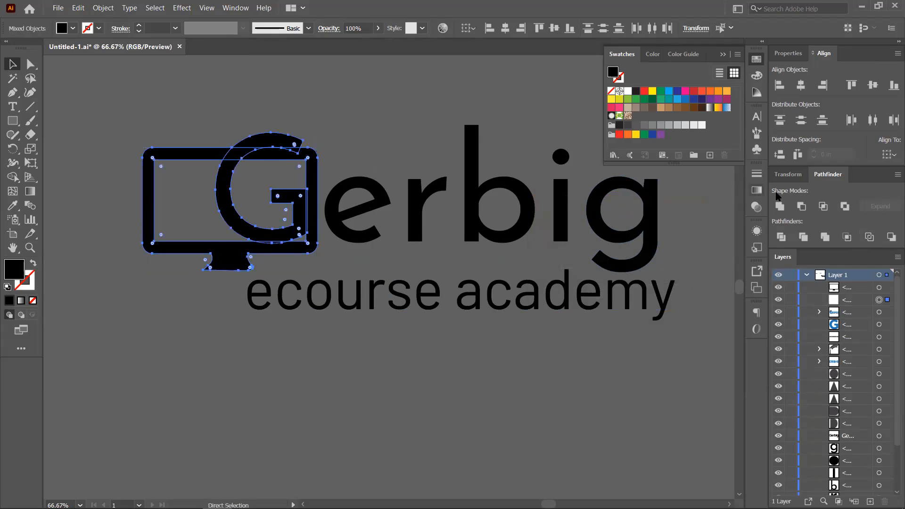
pyautogui.click(802, 206)
pyautogui.click(304, 337)
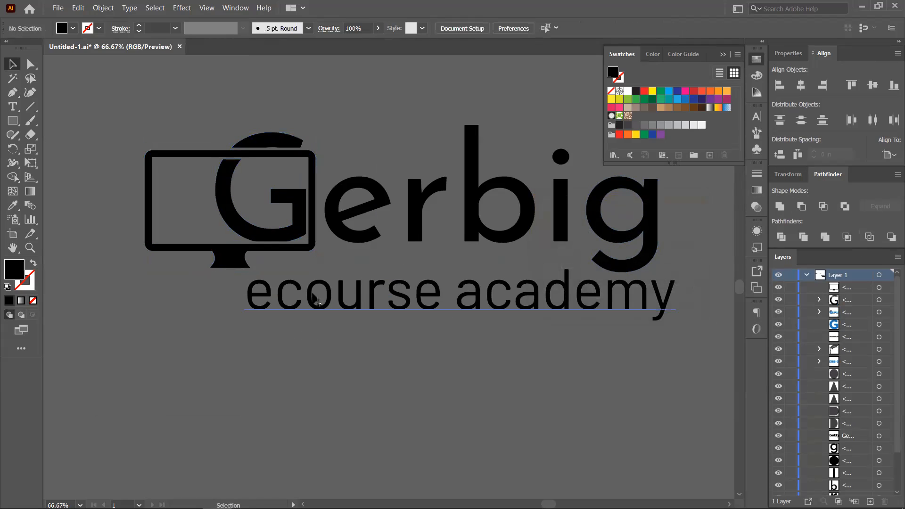
pyautogui.moveTo(352, 341); pyautogui.dragTo(383, 336)
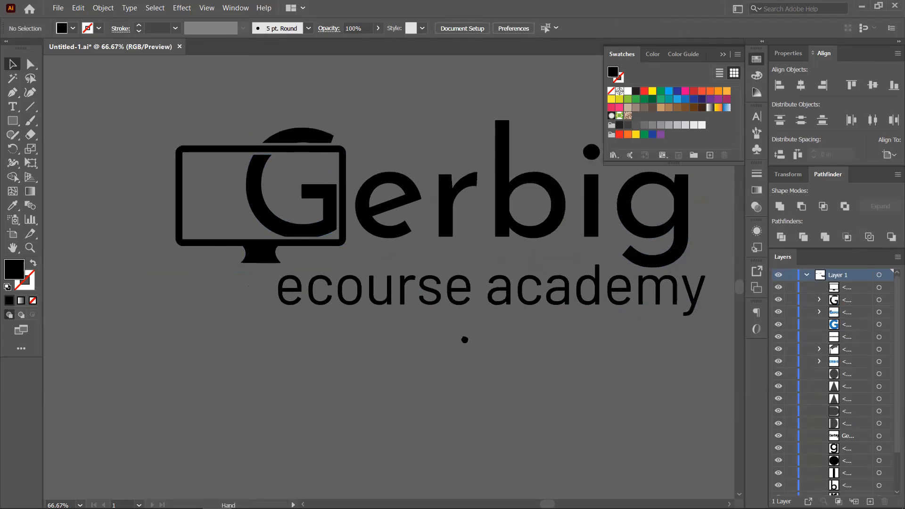
pyautogui.moveTo(465, 340); pyautogui.dragTo(454, 338)
pyautogui.click(360, 299)
pyautogui.rightClick(207, 297)
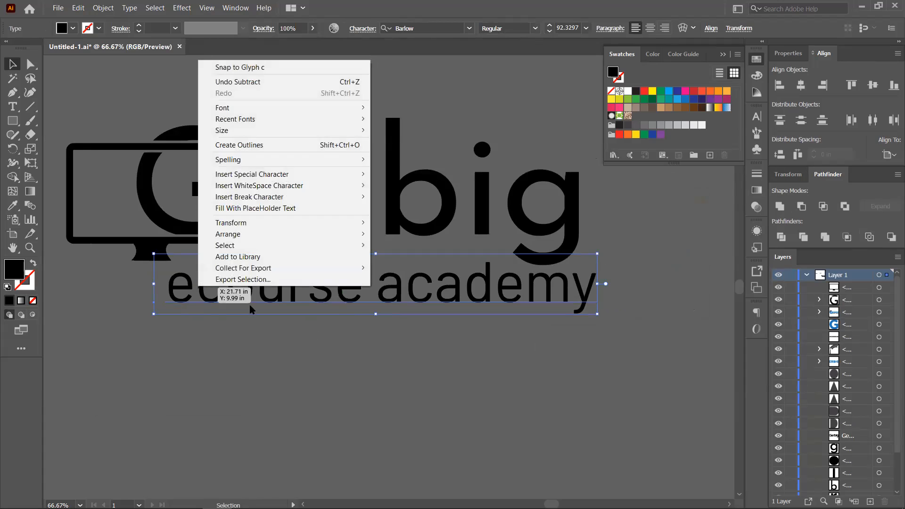
pyautogui.moveTo(243, 154)
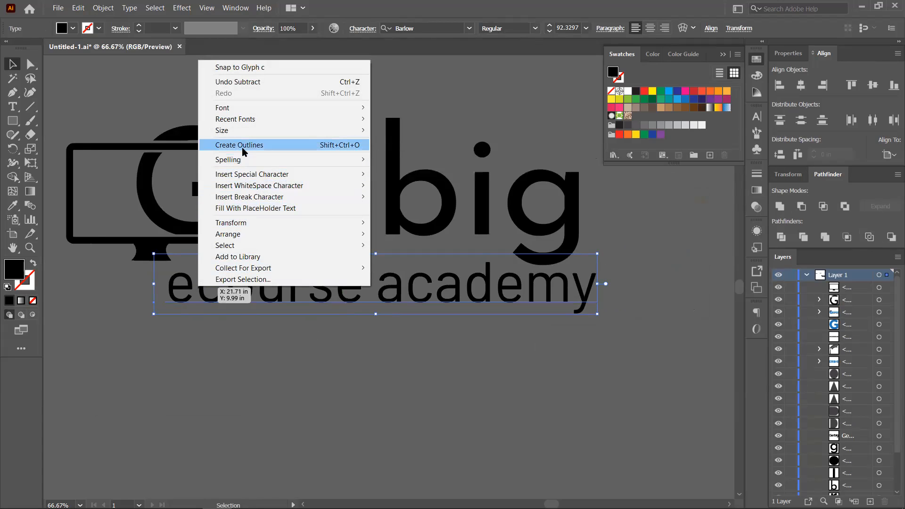
pyautogui.click(242, 147)
# - Insert an extra space between "ecourse" and "academy" in the tagline
pyautogui.tripleClick(382, 295)
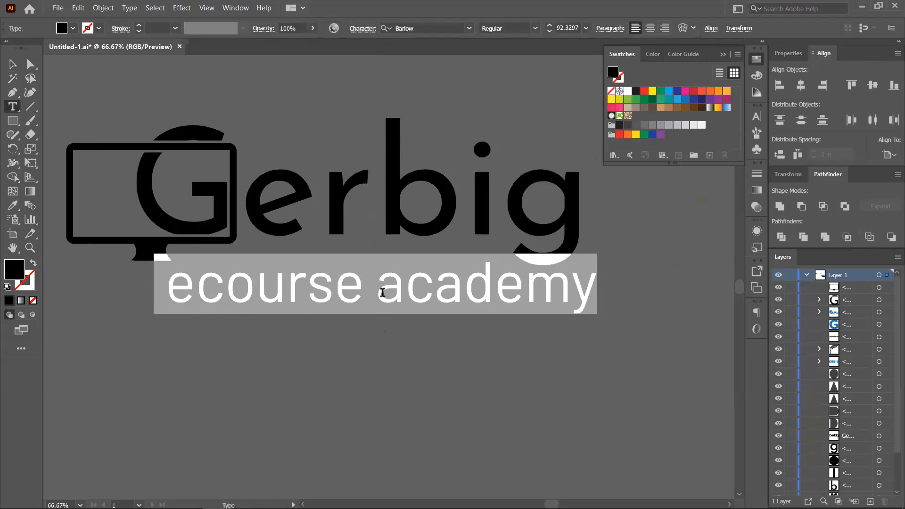
pyautogui.click(379, 293)
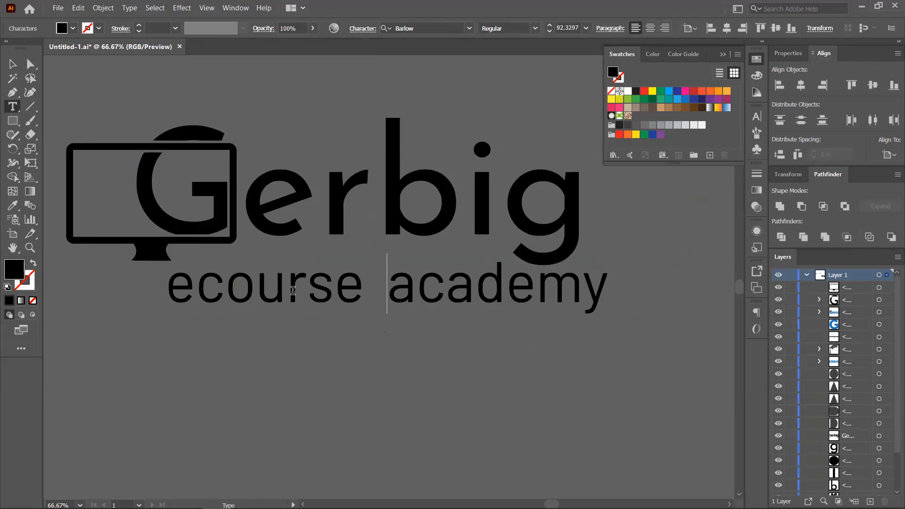
pyautogui.press('Escape')
# - Convert the tagline to outlines and move it left so it starts under the monitor's left edge
pyautogui.rightClick(234, 281)
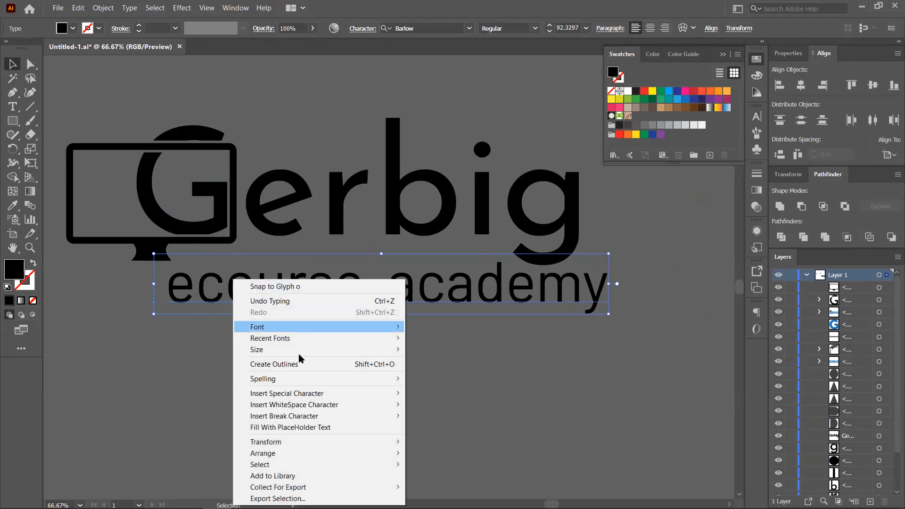
pyautogui.click(297, 364)
pyautogui.moveTo(294, 296); pyautogui.dragTo(228, 288)
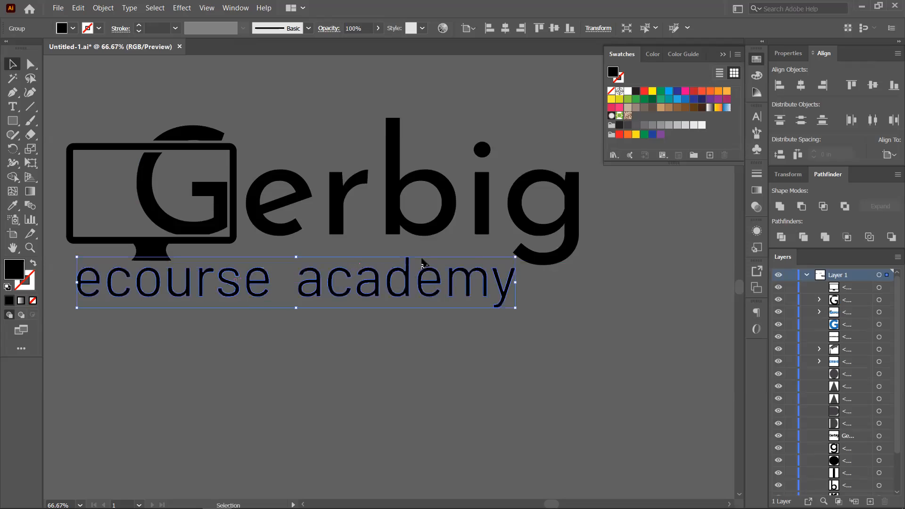
pyautogui.click(569, 246)
pyautogui.moveTo(579, 266); pyautogui.dragTo(588, 275)
pyautogui.moveTo(551, 264); pyautogui.dragTo(556, 266)
pyautogui.hotkey('ctrl', 'z')
pyautogui.hotkey('ctrl', 'z')
pyautogui.click(582, 275)
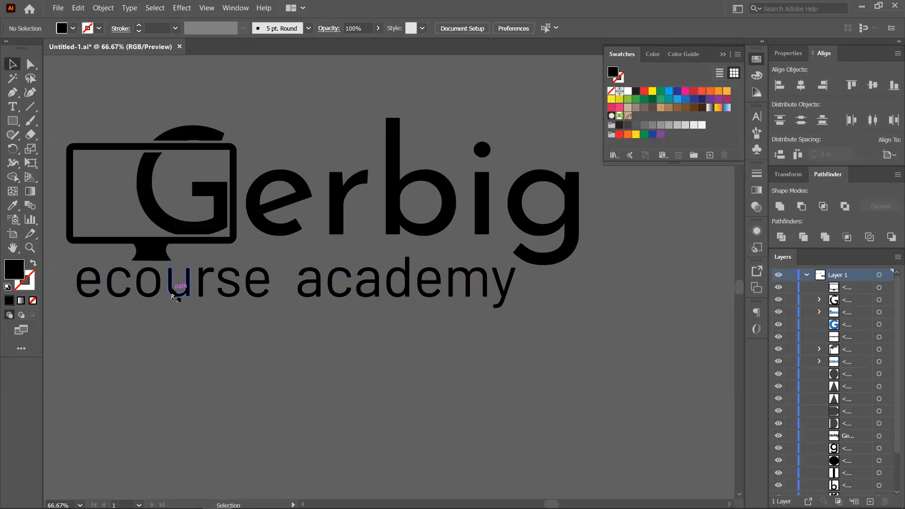
# - Fill the letter G inside the monitor with the orange swatch
pyautogui.scroll(-3, 265, 308)
pyautogui.moveTo(279, 341); pyautogui.dragTo(368, 343)
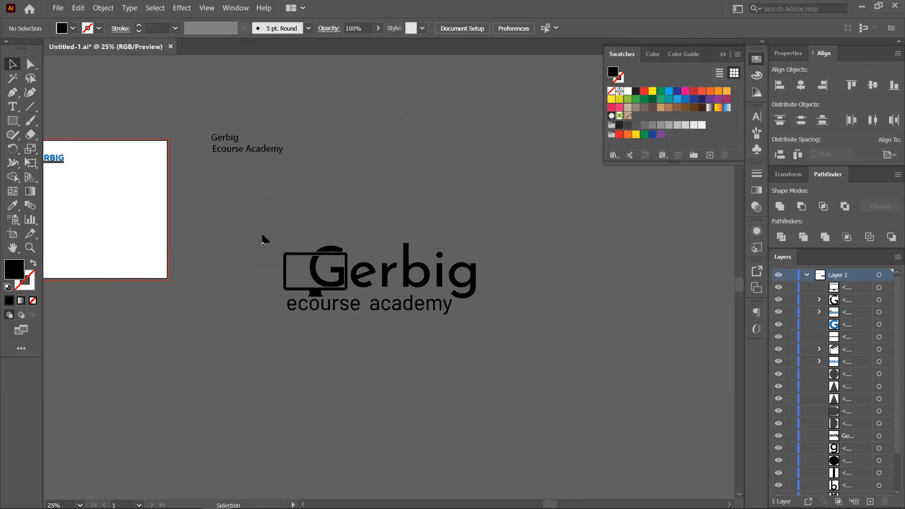
pyautogui.moveTo(519, 298); pyautogui.dragTo(521, 299)
pyautogui.click(543, 315)
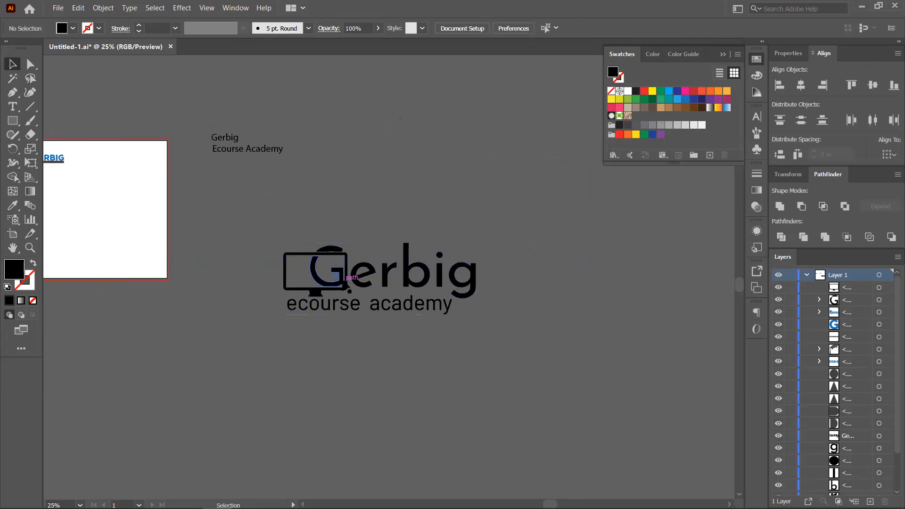
pyautogui.keyDown('ctrl'); pyautogui.keyDown('alt'); pyautogui.click(340, 276); pyautogui.keyUp('alt'); pyautogui.keyUp('ctrl')
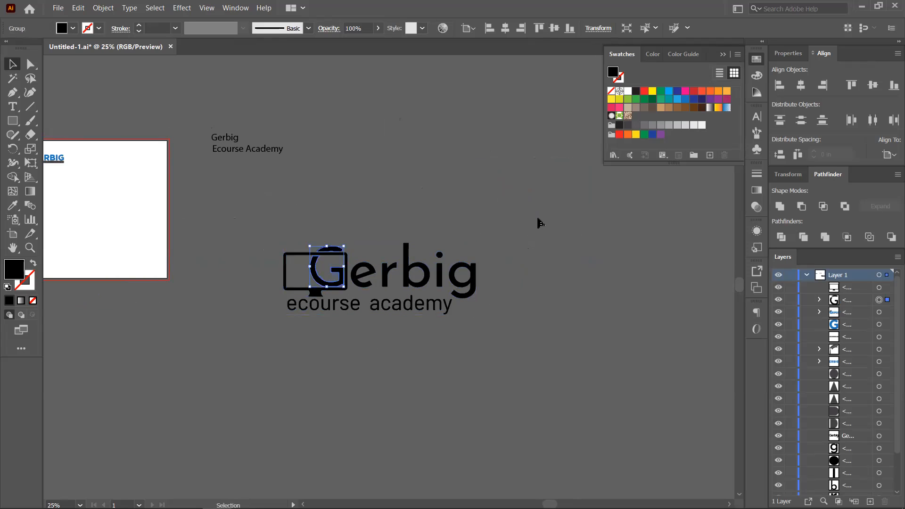
pyautogui.click(710, 91)
pyautogui.click(718, 92)
pyautogui.click(536, 261)
pyautogui.scroll(1, 444, 291)
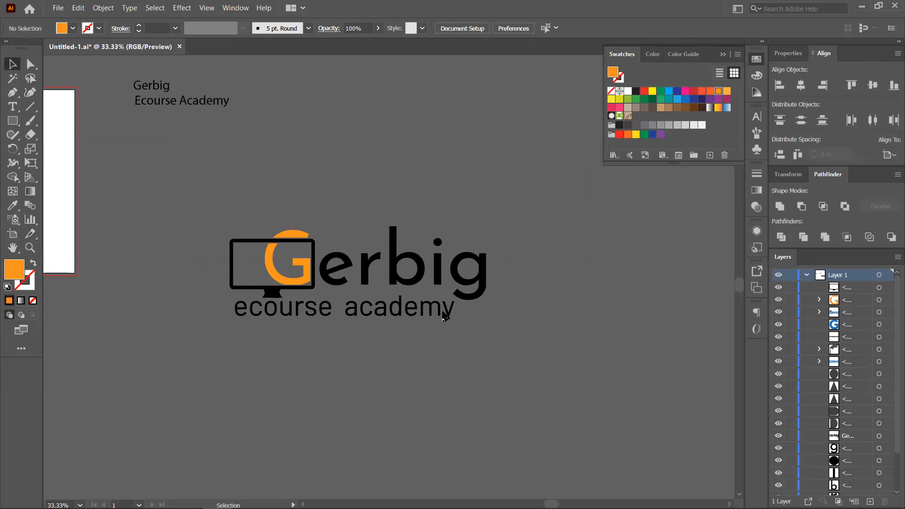
# - Fill the "ecourse academy" tagline with the dark gray swatch
pyautogui.click(324, 312)
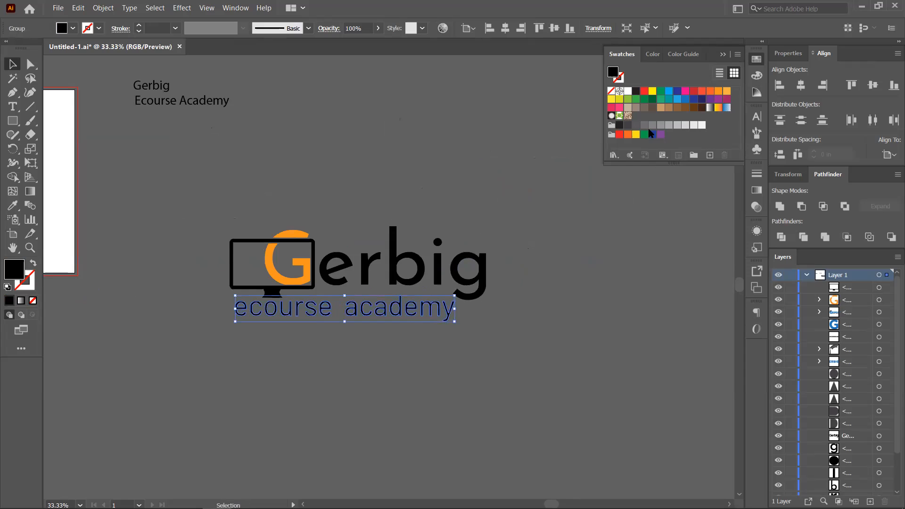
pyautogui.click(628, 126)
pyautogui.click(556, 266)
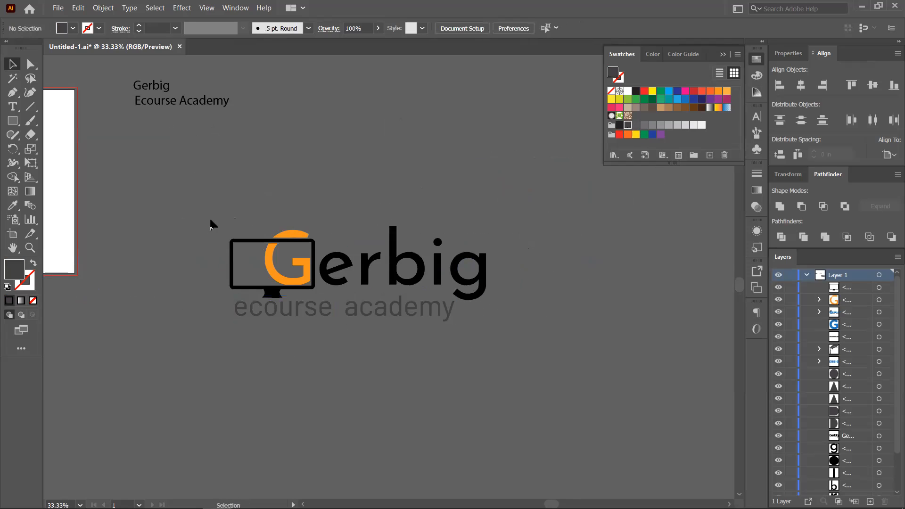
# - Move the complete monitor logo onto the artboard below the blue logos and scale it down proportionally
pyautogui.moveTo(416, 282); pyautogui.dragTo(515, 310)
pyautogui.scroll(-2, 423, 307)
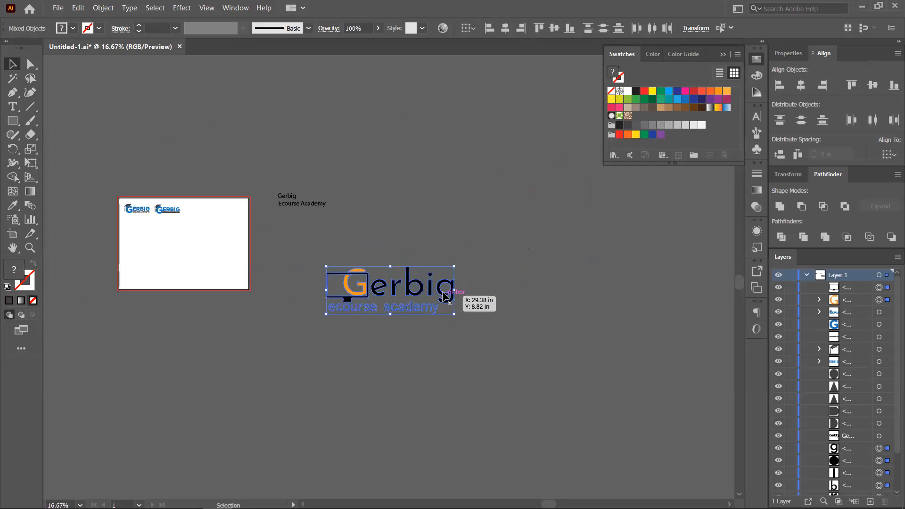
pyautogui.moveTo(447, 298); pyautogui.dragTo(411, 293)
pyautogui.scroll(3, 240, 264)
pyautogui.moveTo(495, 176); pyautogui.dragTo(445, 217)
pyautogui.moveTo(399, 289); pyautogui.dragTo(437, 292)
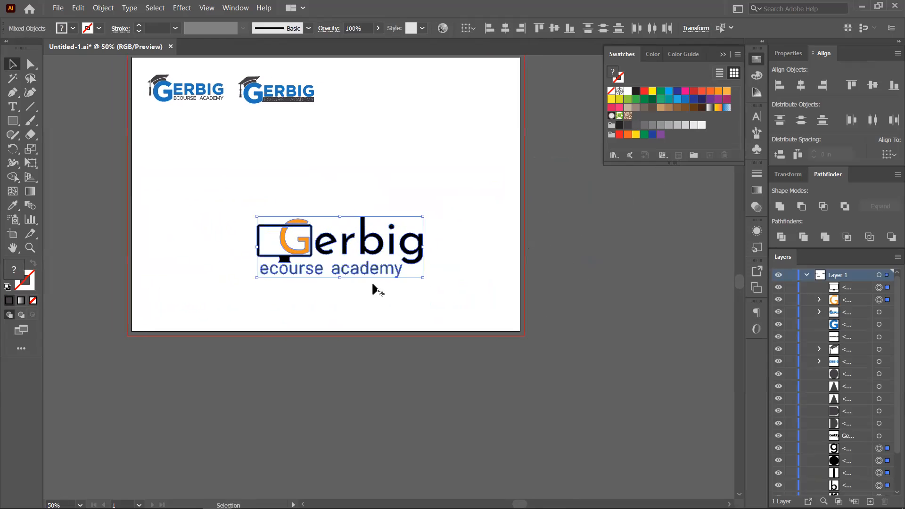
pyautogui.scroll(1, 373, 285)
pyautogui.moveTo(382, 293); pyautogui.dragTo(377, 305)
# - Draw a horizontal line above the tagline from the monitor stand to the g, with a 2 pt dark gray stroke (414042)
pyautogui.click(31, 110)
pyautogui.scroll(2, 285, 236)
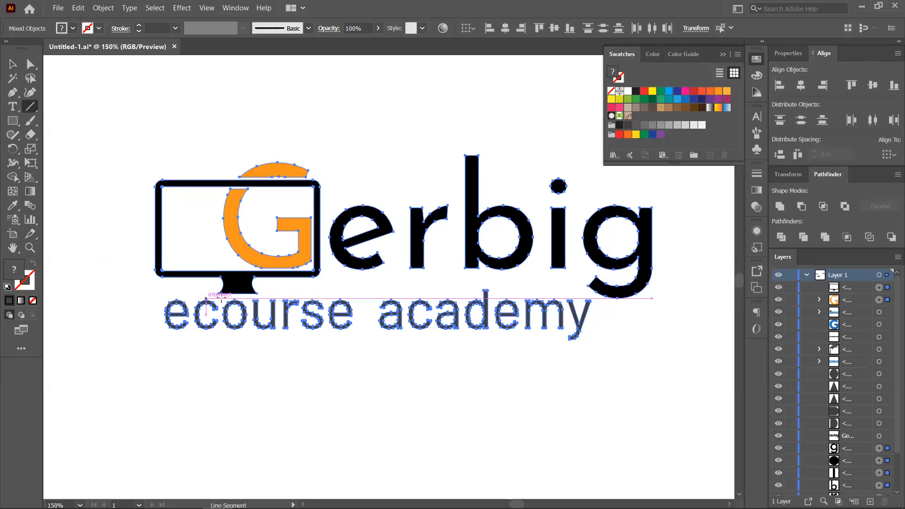
pyautogui.moveTo(264, 294); pyautogui.dragTo(580, 294)
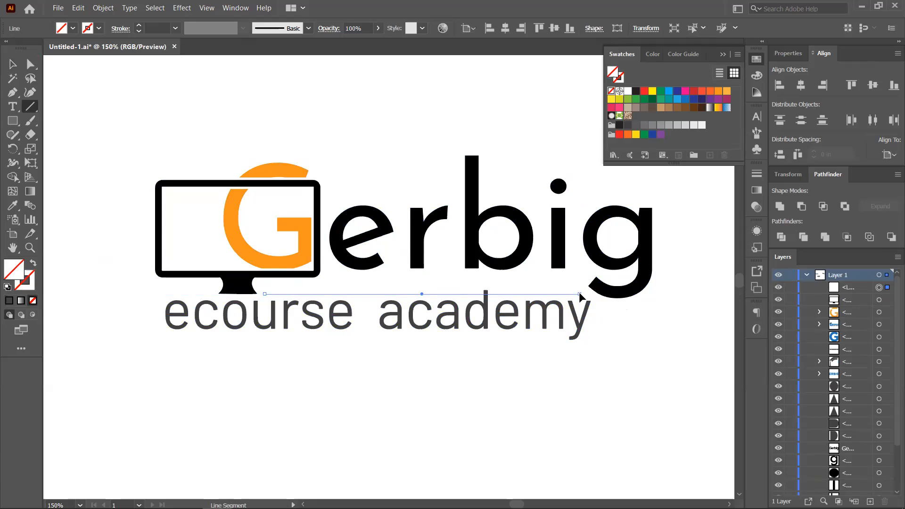
pyautogui.click(9, 301)
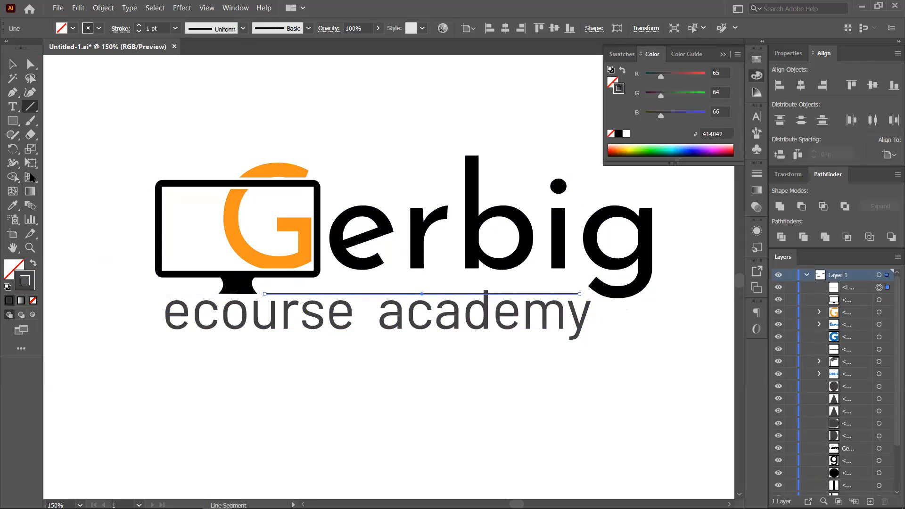
pyautogui.click(139, 26)
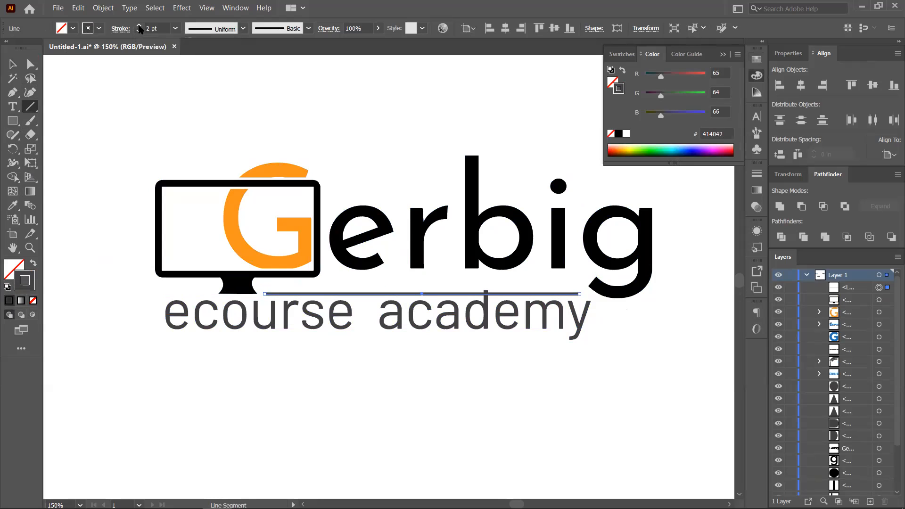
# - Give the line round caps and move it slightly up, away from the tagline
pyautogui.click(13, 65)
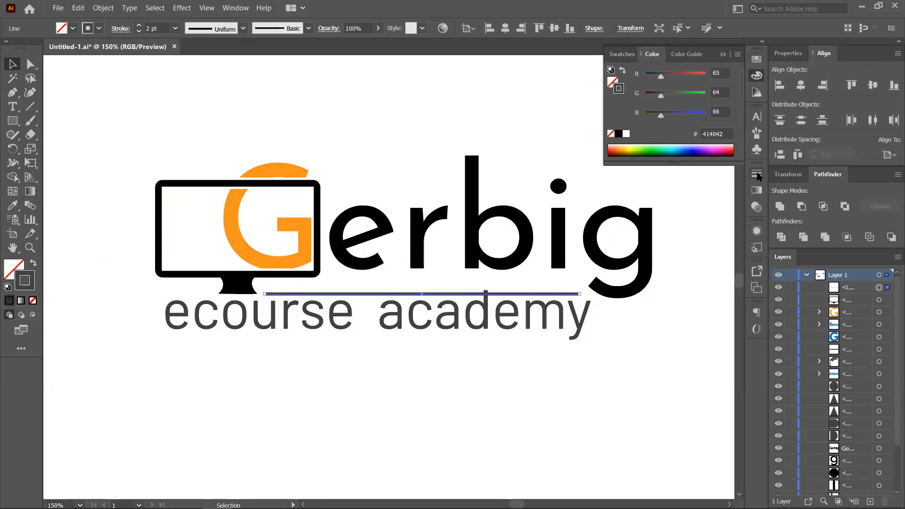
pyautogui.click(758, 174)
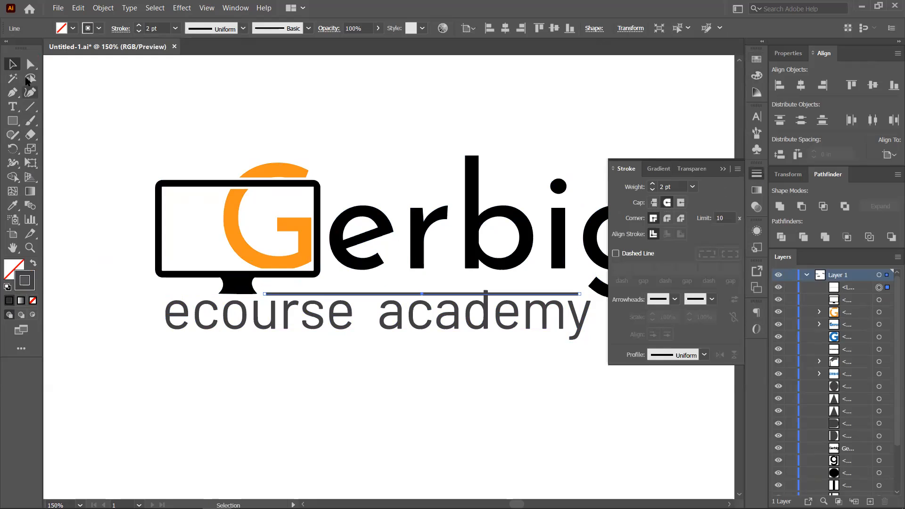
pyautogui.click(149, 81)
pyautogui.scroll(2, 419, 321)
pyautogui.scroll(-2, 418, 301)
pyautogui.moveTo(388, 358); pyautogui.dragTo(256, 375)
pyautogui.moveTo(261, 301); pyautogui.dragTo(259, 300)
pyautogui.moveTo(299, 386); pyautogui.dragTo(354, 388)
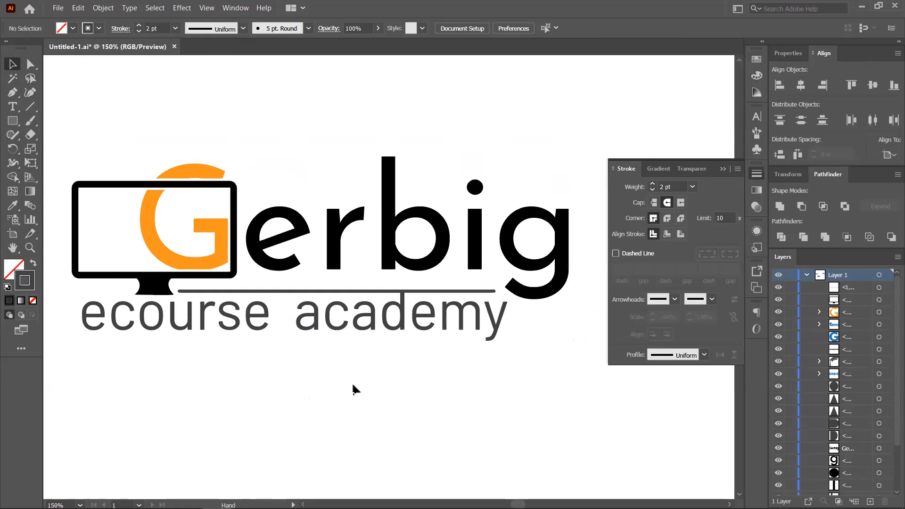
# - Move the tagline down clear of the line, and group the monitor, orange G and "erbig" lettering
pyautogui.click(399, 326)
pyautogui.moveTo(400, 326); pyautogui.dragTo(433, 436)
pyautogui.scroll(-1, 401, 335)
pyautogui.moveTo(445, 337); pyautogui.dragTo(407, 293)
pyautogui.moveTo(157, 173); pyautogui.dragTo(474, 276)
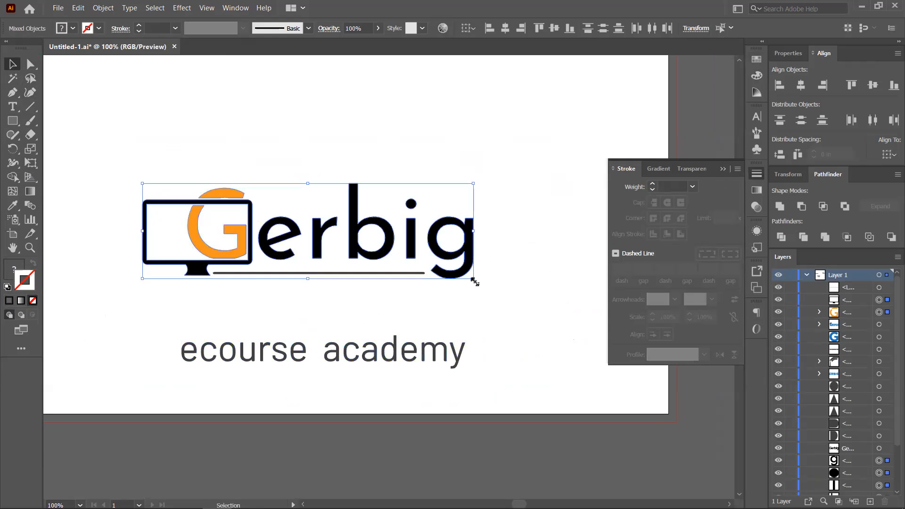
pyautogui.hotkey('ctrl', 'g')
# - Align the tagline and the grouped monitor lettering to their shared horizontal center
pyautogui.click(394, 353)
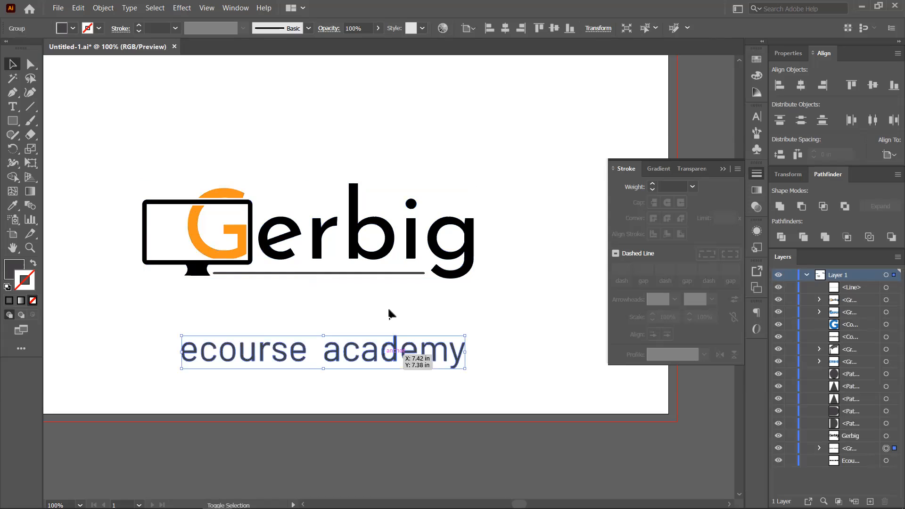
pyautogui.keyDown('shift'); pyautogui.click(393, 252); pyautogui.keyUp('shift')
pyautogui.click(800, 85)
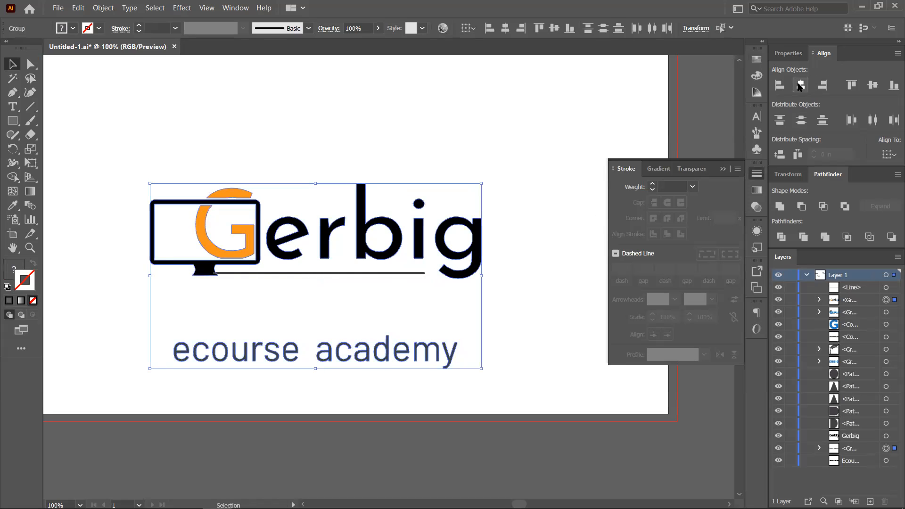
pyautogui.click(398, 334)
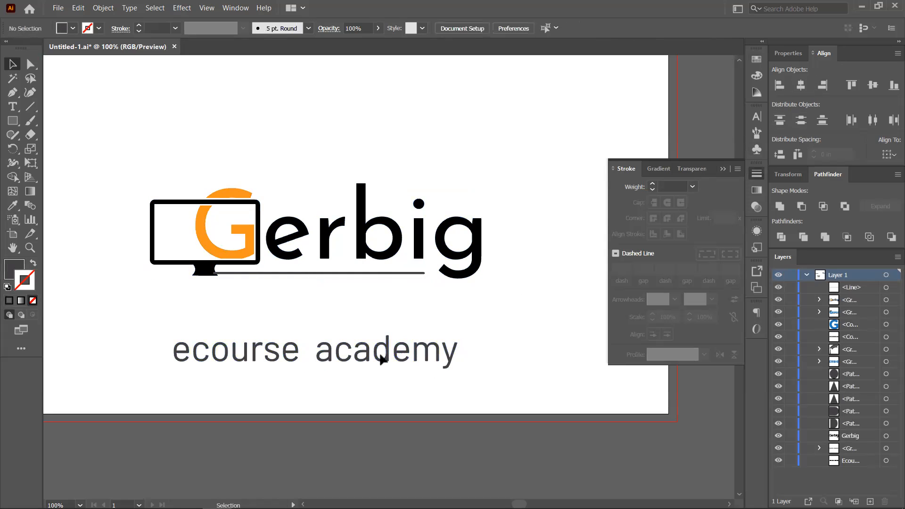
# - Move the tagline straight up so it sits just beneath the line
pyautogui.click(386, 356)
pyautogui.hotkey('shift', 'Up')
pyautogui.hotkey('shift', 'Up')
pyautogui.hotkey('shift', 'Up')
pyautogui.hotkey('shift', 'Up')
pyautogui.hotkey('shift', 'Up')
pyautogui.hotkey('shift', 'Up')
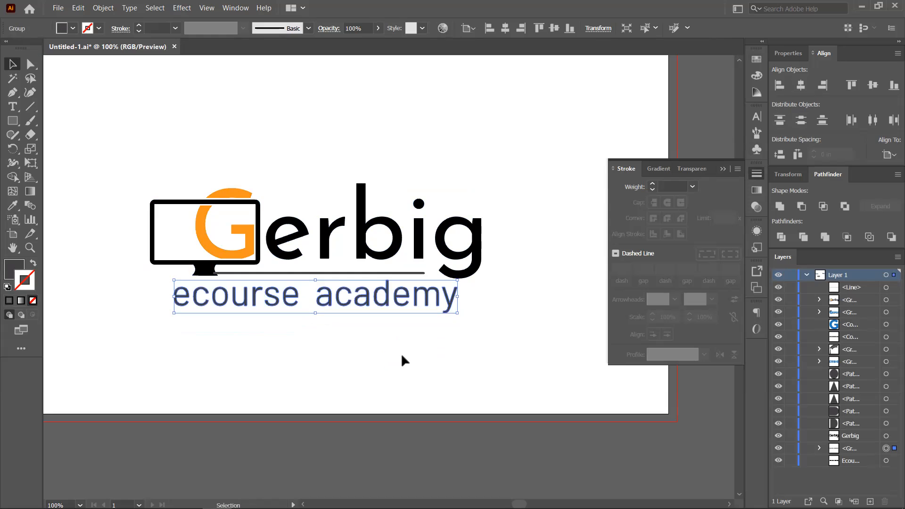
pyautogui.click(494, 289)
pyautogui.scroll(-1, 490, 289)
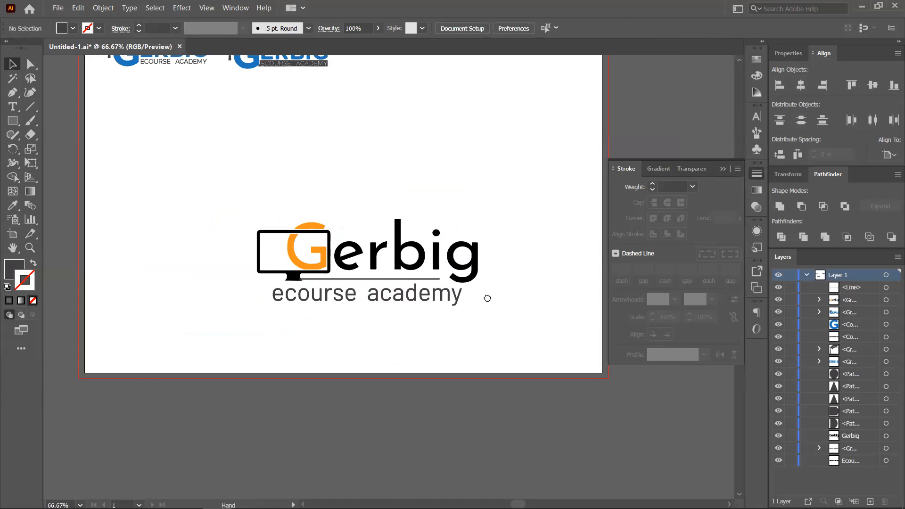
# - Shift the line slightly right so it leaves a gap beside the monitor stand
pyautogui.moveTo(488, 298); pyautogui.dragTo(446, 284)
pyautogui.scroll(2, 314, 285)
pyautogui.scroll(-2, 312, 283)
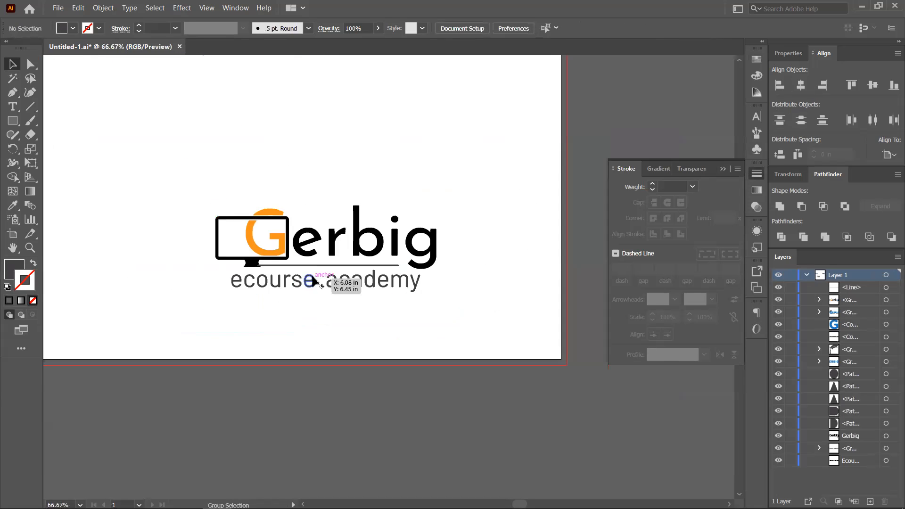
pyautogui.scroll(2, 311, 282)
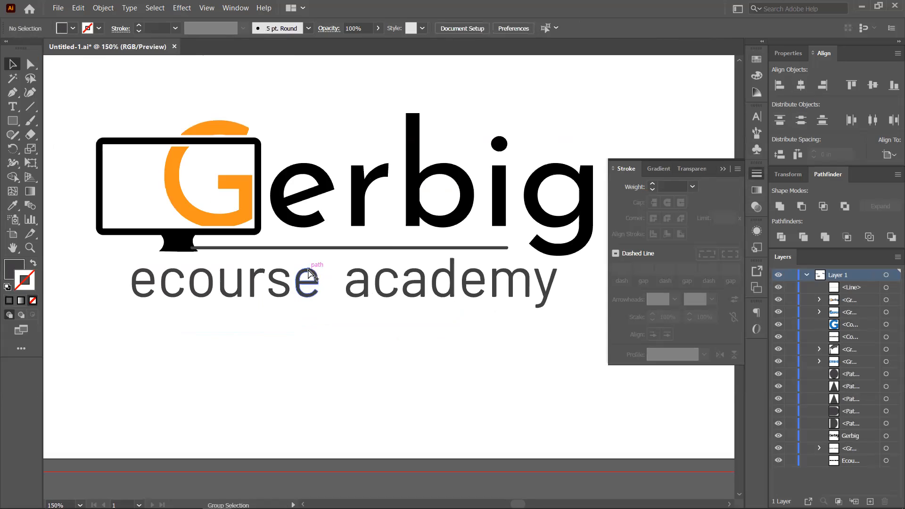
pyautogui.scroll(1, 309, 274)
pyautogui.click(300, 275)
pyautogui.moveTo(300, 278); pyautogui.dragTo(326, 285)
pyautogui.scroll(-3, 326, 292)
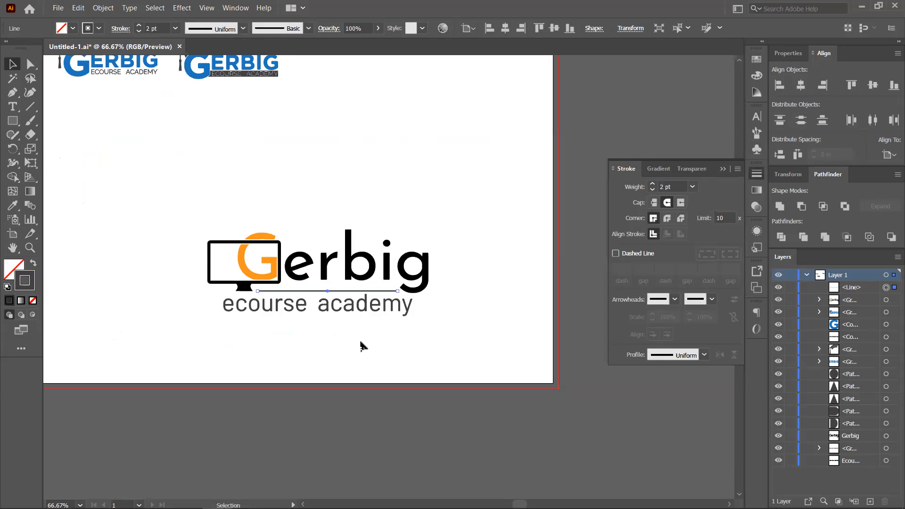
pyautogui.click(361, 338)
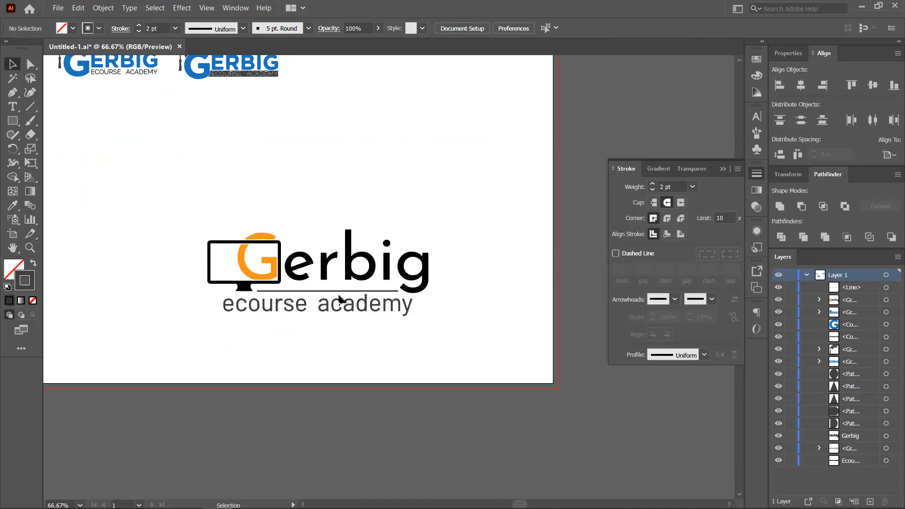
# - Isolate the logo group and narrow the monitor from its left edge, keeping its right edge in place
pyautogui.click(419, 291)
pyautogui.scroll(1, 332, 269)
pyautogui.scroll(-1, 334, 268)
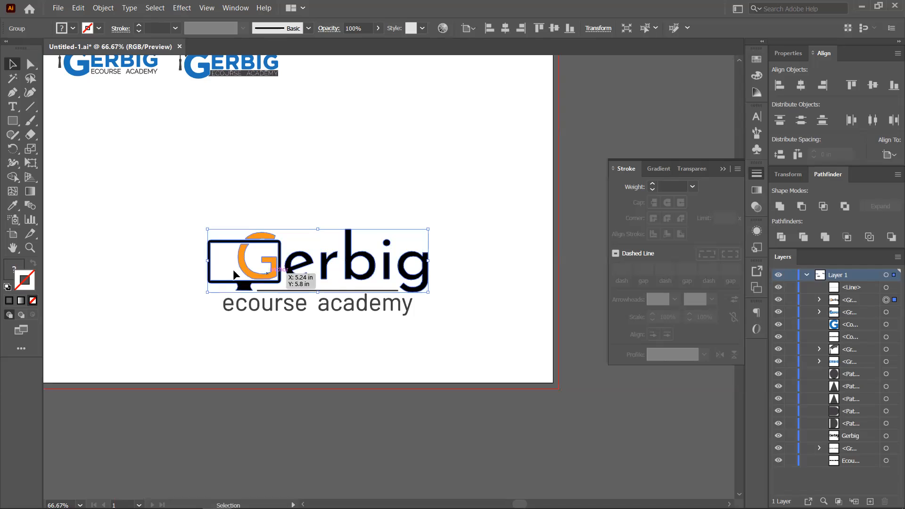
pyautogui.scroll(2, 220, 270)
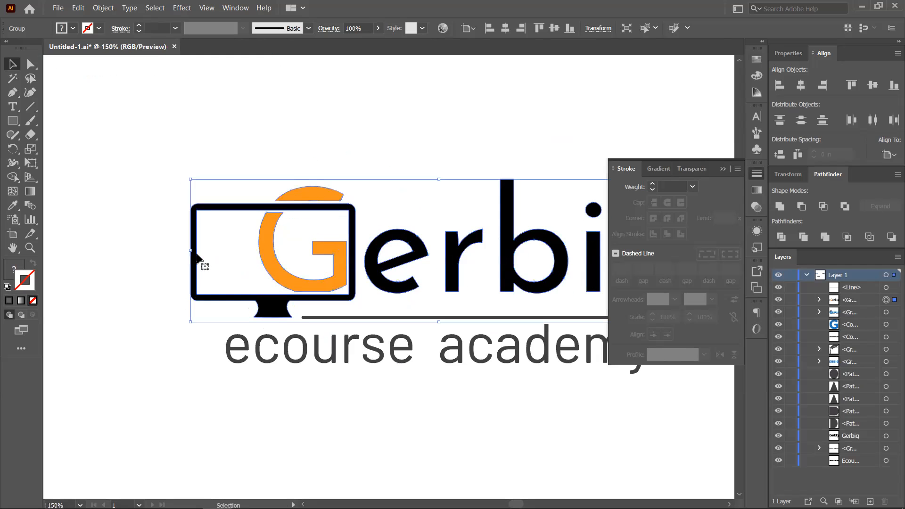
pyautogui.doubleClick(228, 208)
pyautogui.click(228, 208)
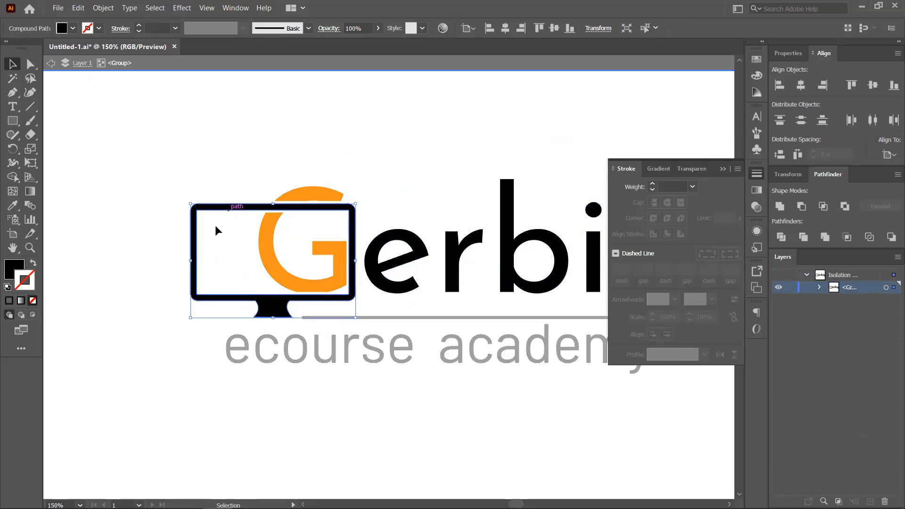
pyautogui.moveTo(193, 261); pyautogui.dragTo(218, 265)
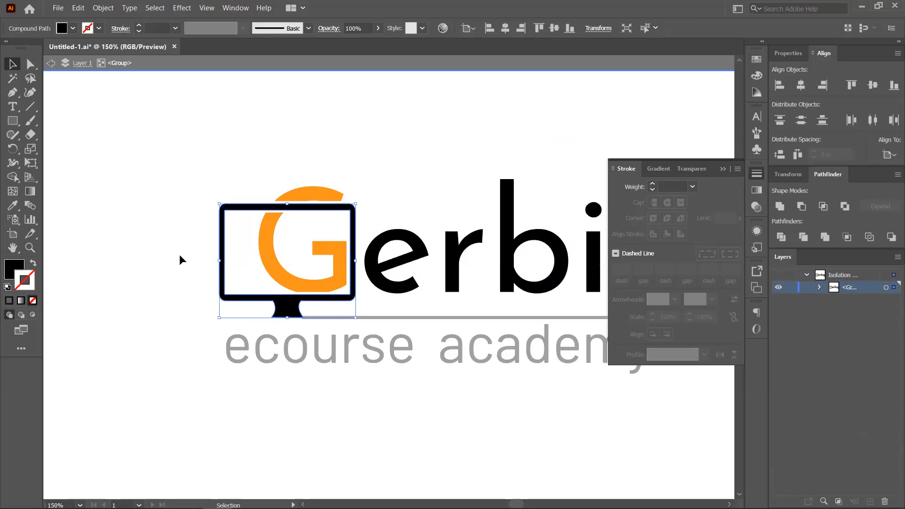
pyautogui.click(180, 253)
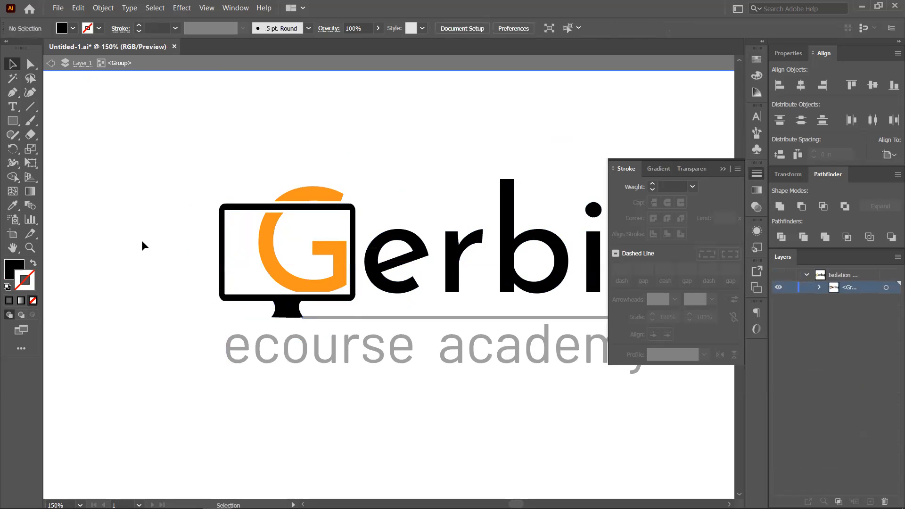
pyautogui.doubleClick(76, 128)
# - Draw a black square with the Rectangle tool in the empty area left of the monitor
pyautogui.click(13, 93)
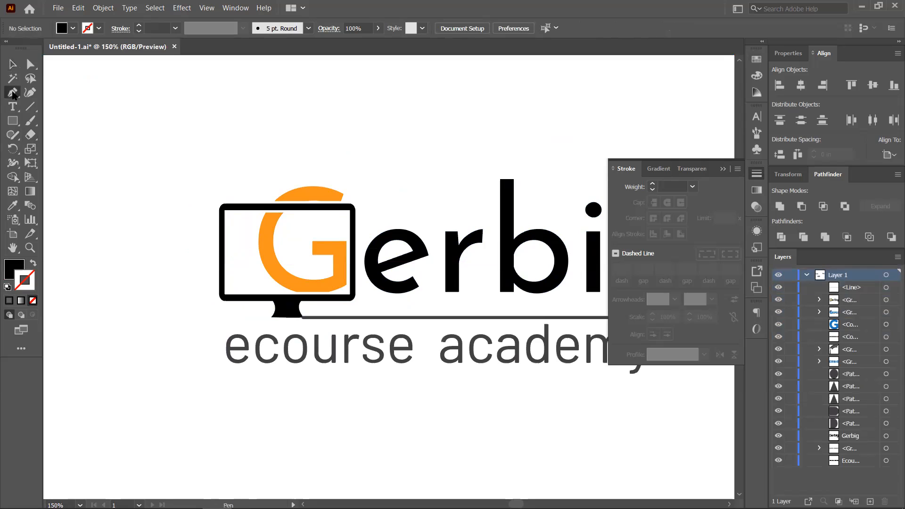
pyautogui.rightClick(16, 124)
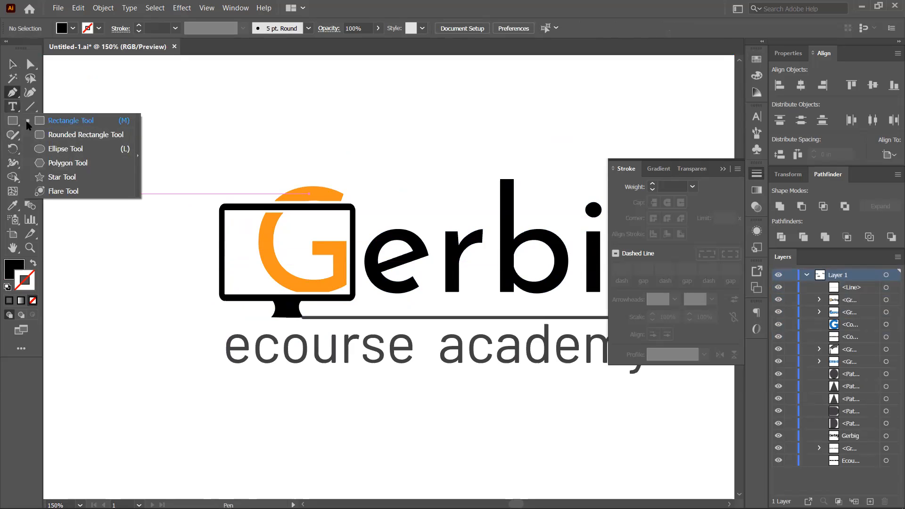
pyautogui.click(71, 121)
pyautogui.moveTo(101, 194); pyautogui.dragTo(137, 229)
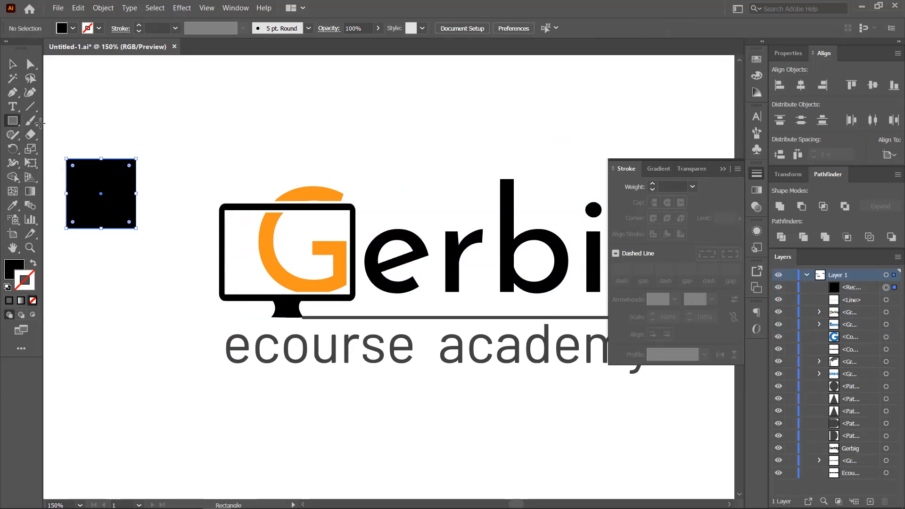
# - Turn the square into a triangle by removing its lower-right corner point and pulling the two neighboring corners inward
pyautogui.click(12, 93)
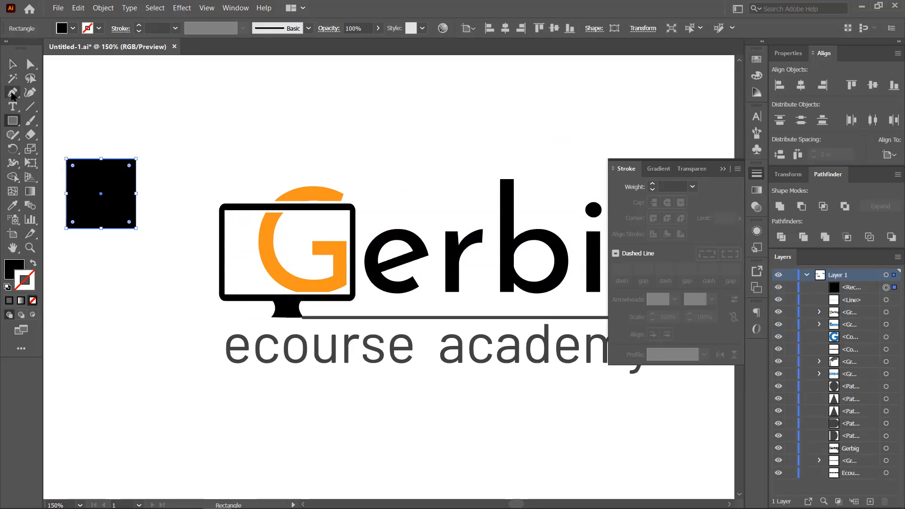
pyautogui.click(136, 230)
pyautogui.click(30, 64)
pyautogui.moveTo(66, 229); pyautogui.dragTo(102, 211)
pyautogui.moveTo(135, 160)
pyautogui.mouseDown()
pyautogui.moveTo(129, 176)
pyautogui.moveTo(129, 168)
pyautogui.mouseUp()
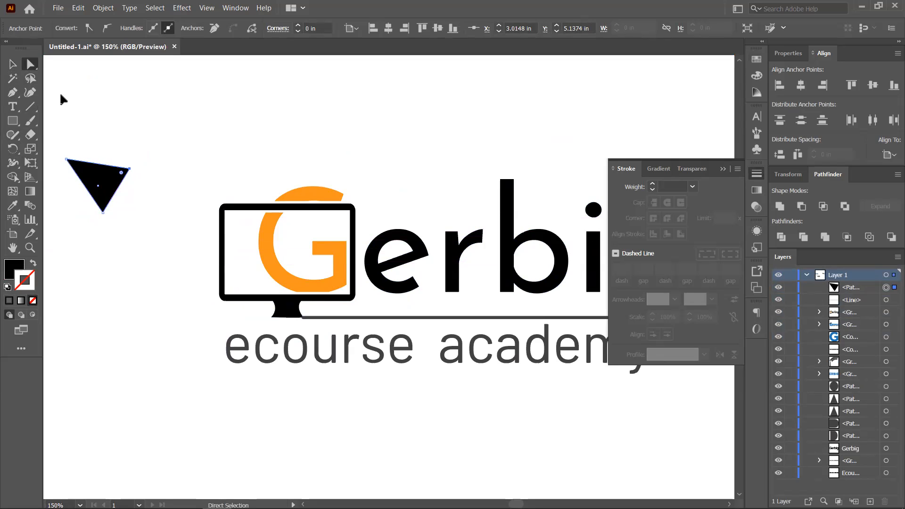
# - Add an anchor point on the triangle's right side, pull it inward into a cursor arrow, and move it to the monitor's lower-left corner
pyautogui.click(12, 93)
pyautogui.click(117, 189)
pyautogui.click(31, 64)
pyautogui.moveTo(117, 189); pyautogui.dragTo(225, 286)
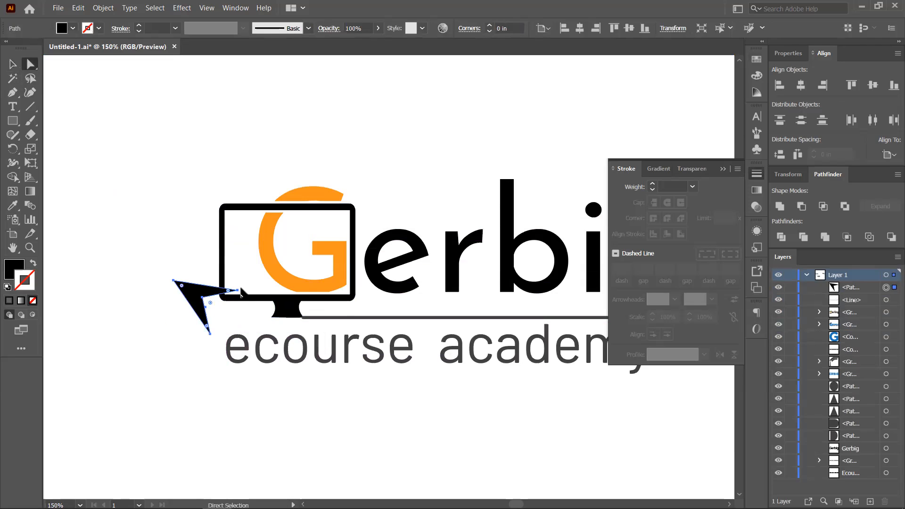
# - Rotate the cursor arrow so its tip points up and right over the monitor's lower-left corner
pyautogui.click(13, 65)
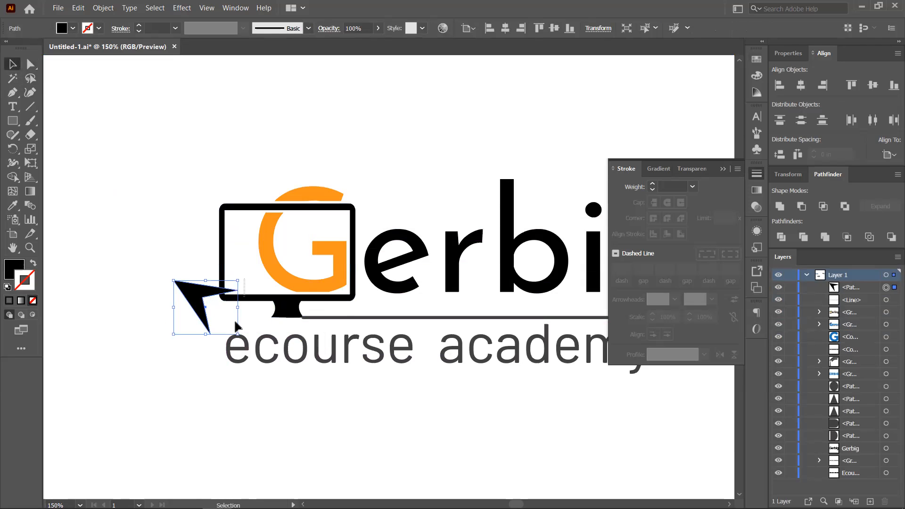
pyautogui.keyDown('shift'); pyautogui.click(243, 274); pyautogui.keyUp('shift')
pyautogui.click(188, 295)
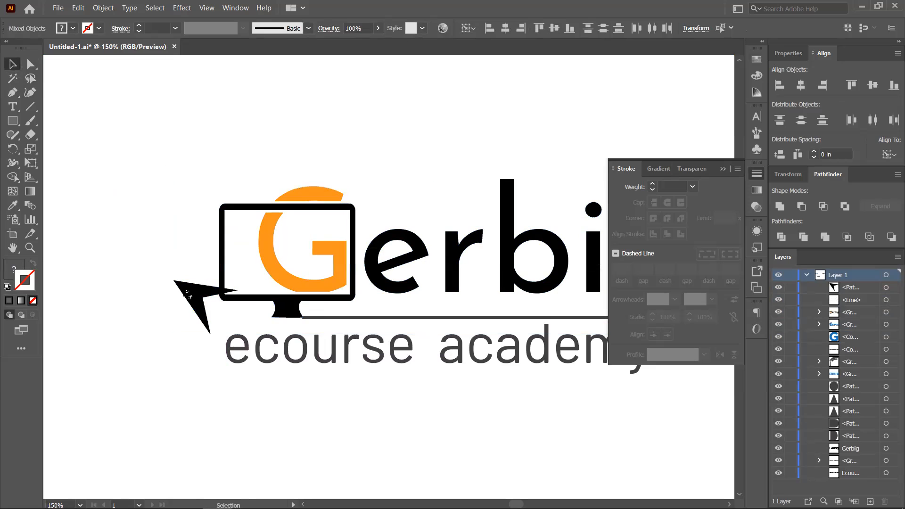
pyautogui.click(188, 295)
pyautogui.moveTo(242, 280)
pyautogui.mouseDown()
pyautogui.moveTo(203, 309)
pyautogui.moveTo(243, 314)
pyautogui.moveTo(220, 320)
pyautogui.moveTo(224, 297)
pyautogui.moveTo(237, 287)
pyautogui.mouseUp()
pyautogui.click(178, 304)
pyautogui.scroll(-3, 175, 303)
pyautogui.moveTo(336, 326); pyautogui.dragTo(302, 332)
pyautogui.scroll(1, 302, 331)
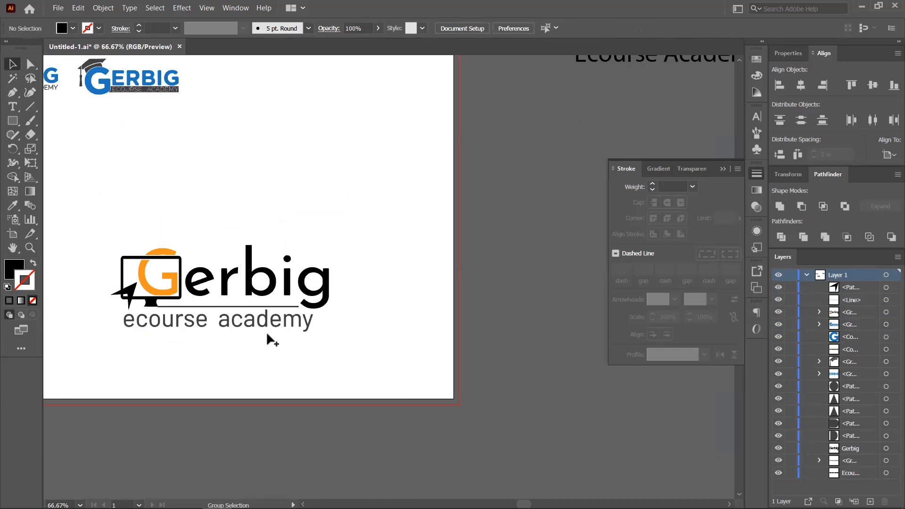
# - Scale up the whole monitor logo, including the cursor arrow, divider line and tagline, until it extends beyond the artboard
pyautogui.click(131, 297)
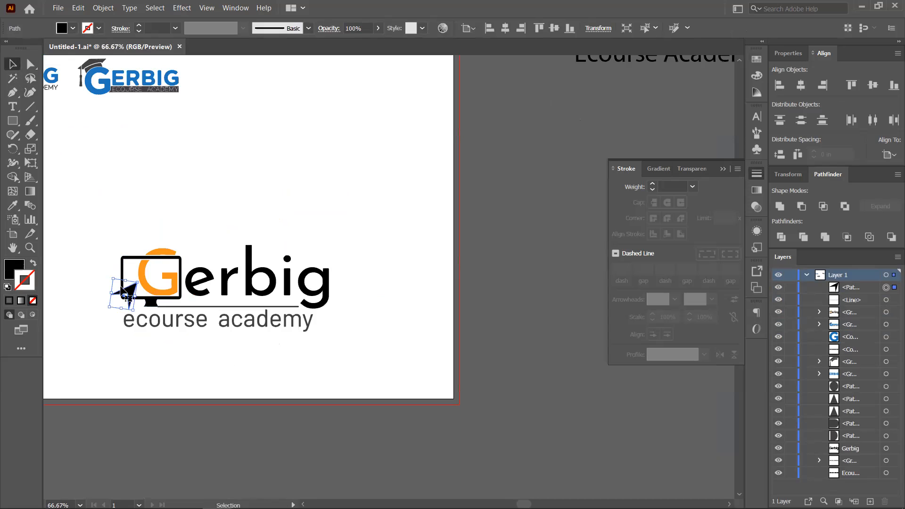
pyautogui.scroll(1, 154, 288)
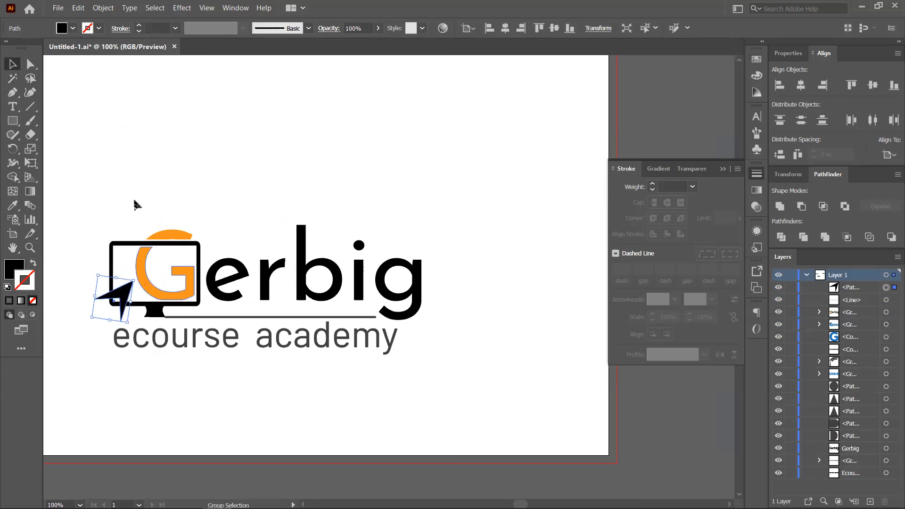
pyautogui.click(103, 8)
pyautogui.scroll(-3, 357, 194)
pyautogui.moveTo(244, 187); pyautogui.dragTo(585, 393)
pyautogui.moveTo(240, 246); pyautogui.dragTo(385, 283)
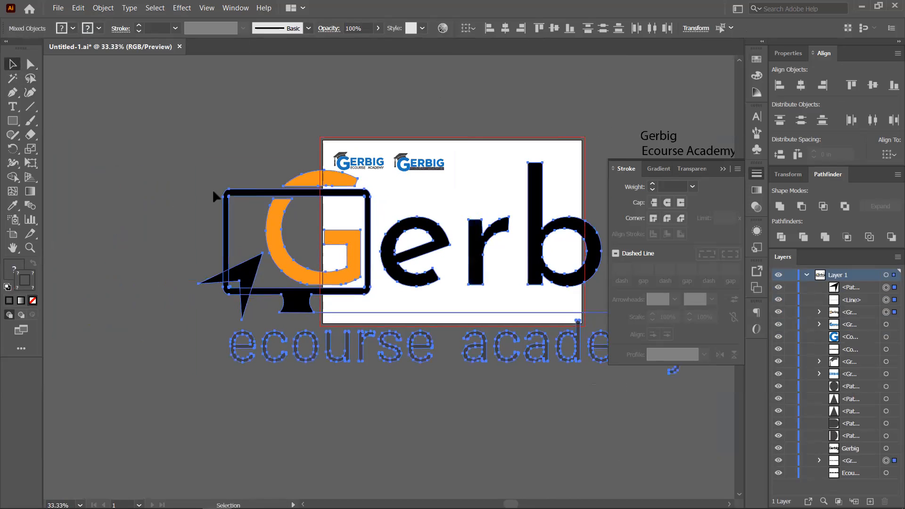
pyautogui.click(213, 190)
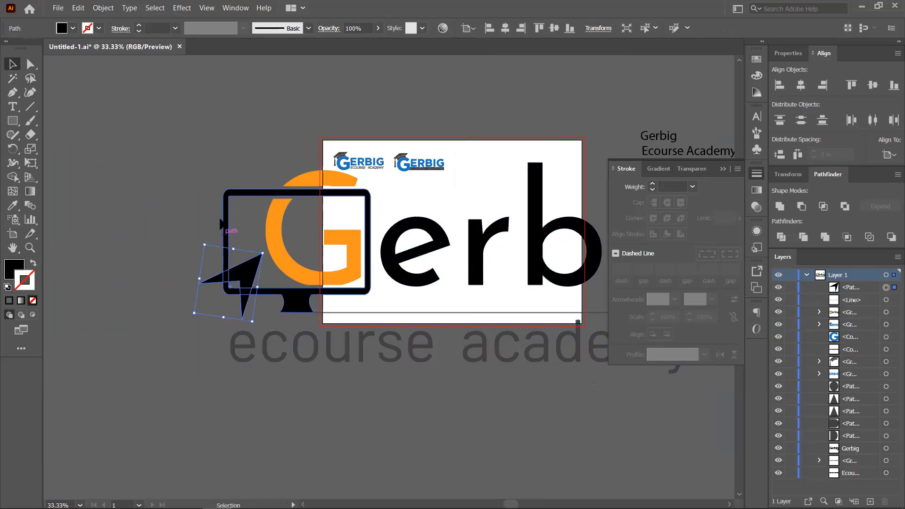
# - Ungroup the monitor and the Gerbig lettering
pyautogui.click(231, 198)
pyautogui.rightClick(235, 259)
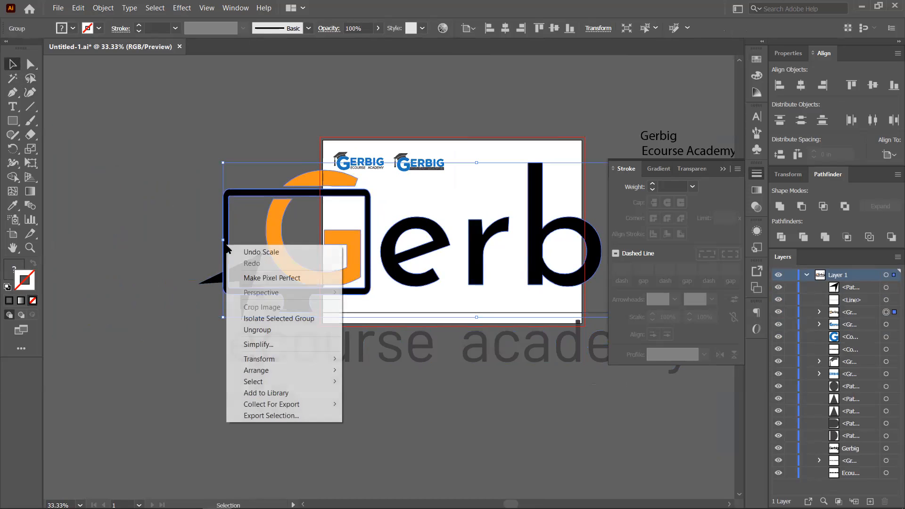
pyautogui.click(254, 330)
pyautogui.click(193, 321)
# - Offset the cursor arrow's path by 0.0625 in with miter joins and subtract the offset shape from the monitor
pyautogui.click(233, 260)
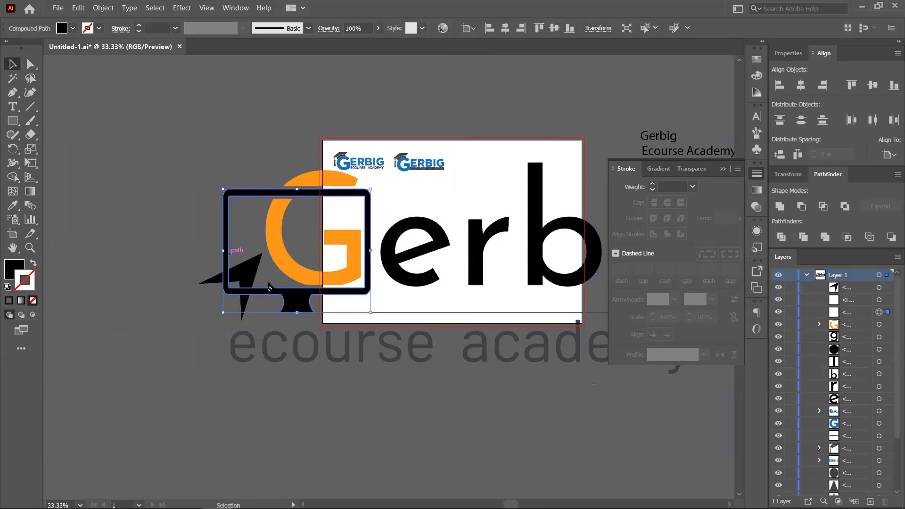
pyautogui.click(102, 8)
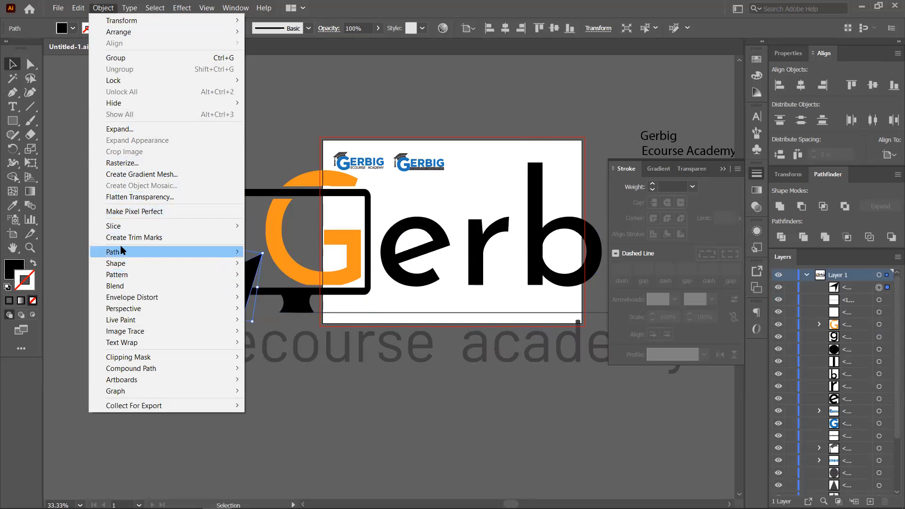
pyautogui.moveTo(121, 252)
pyautogui.click(279, 287)
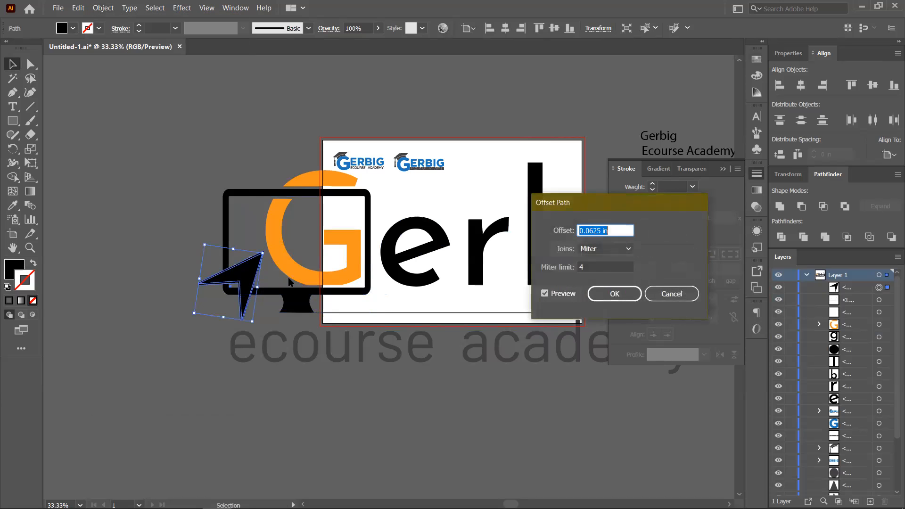
pyautogui.click(614, 294)
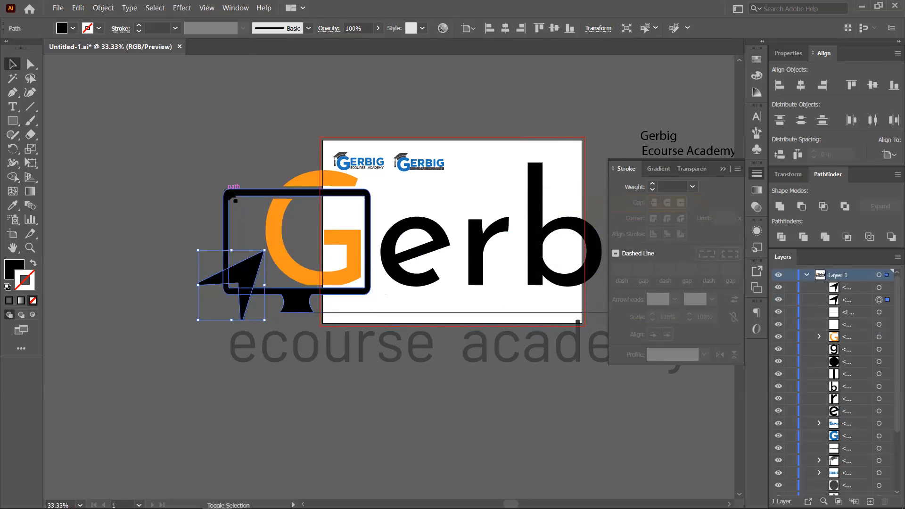
pyautogui.click(802, 208)
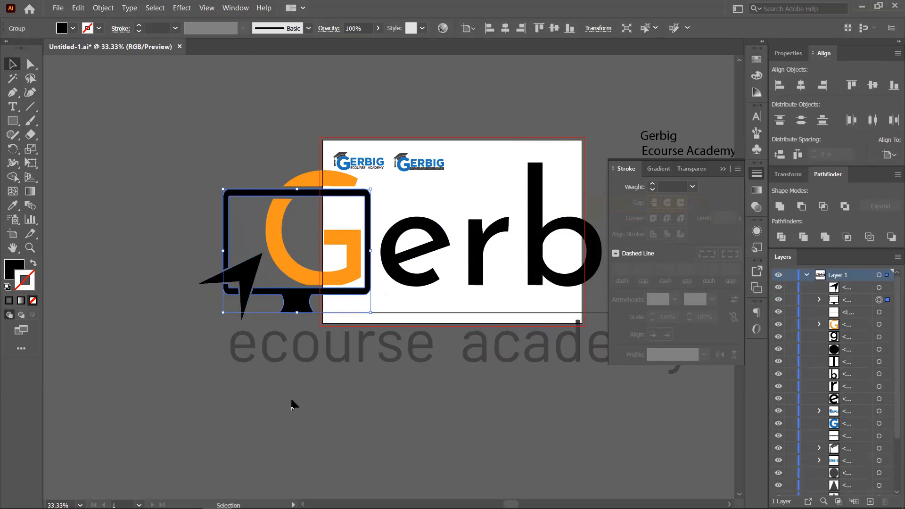
pyautogui.click(292, 401)
pyautogui.scroll(-2, 305, 336)
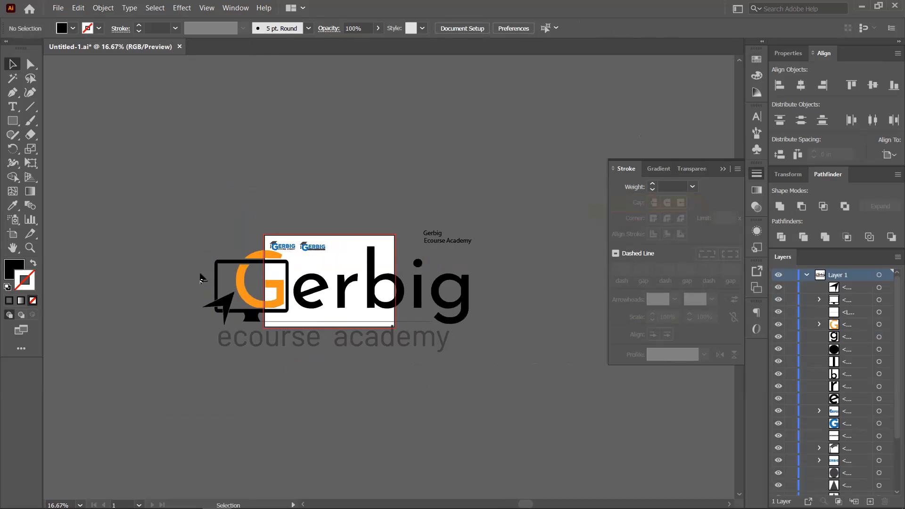
pyautogui.moveTo(315, 292); pyautogui.dragTo(490, 361)
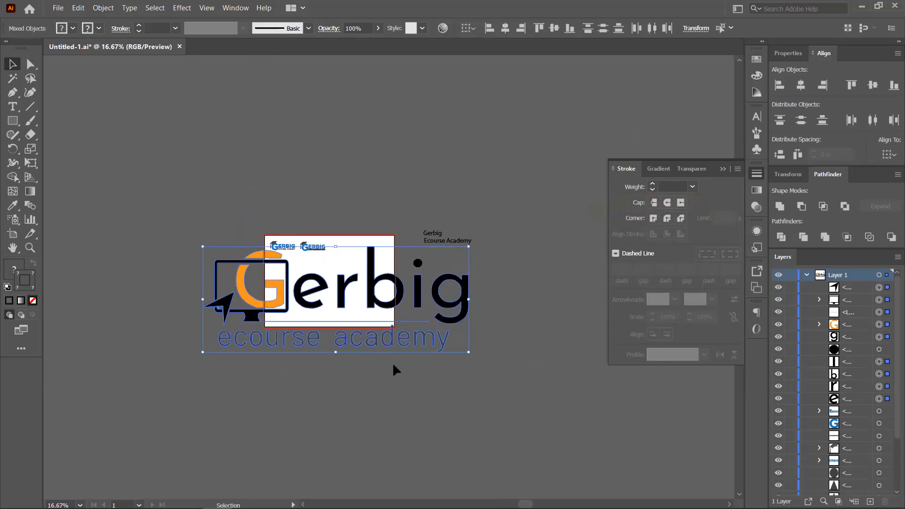
pyautogui.hotkey('ctrl', 'g')
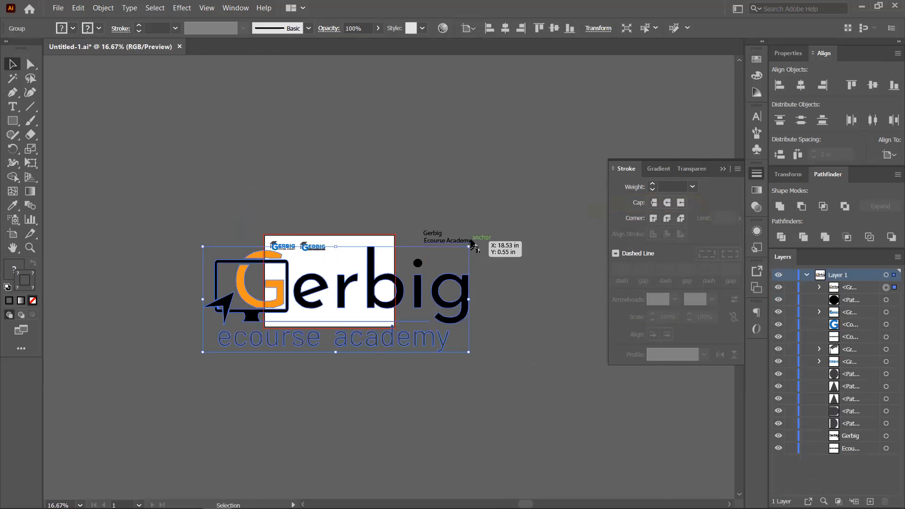
pyautogui.moveTo(470, 247); pyautogui.dragTo(447, 286)
pyautogui.scroll(2, 394, 318)
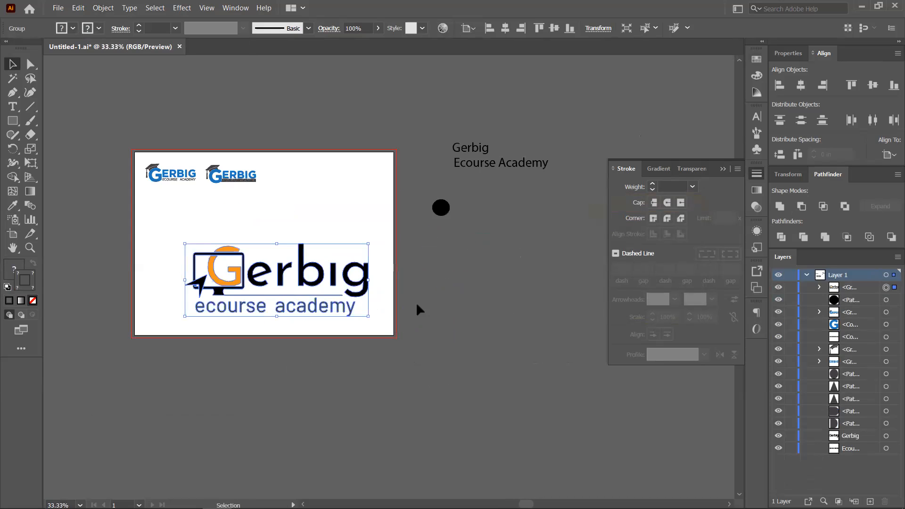
pyautogui.hotkey('ctrl', 'z')
pyautogui.hotkey('ctrl', 'z')
pyautogui.scroll(-2, 416, 305)
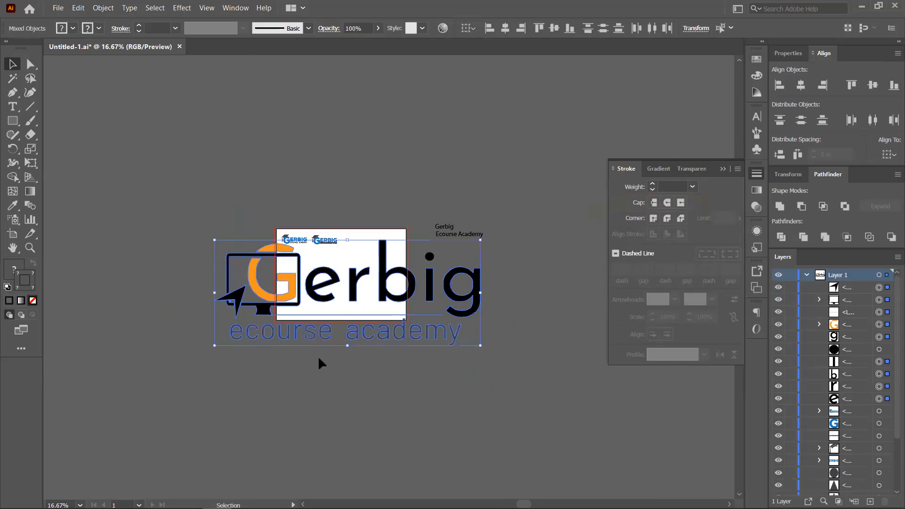
# - Group all parts of the enlarged logo, including the dot of the letter i
pyautogui.hotkey('ctrl', 'g')
pyautogui.click(308, 365)
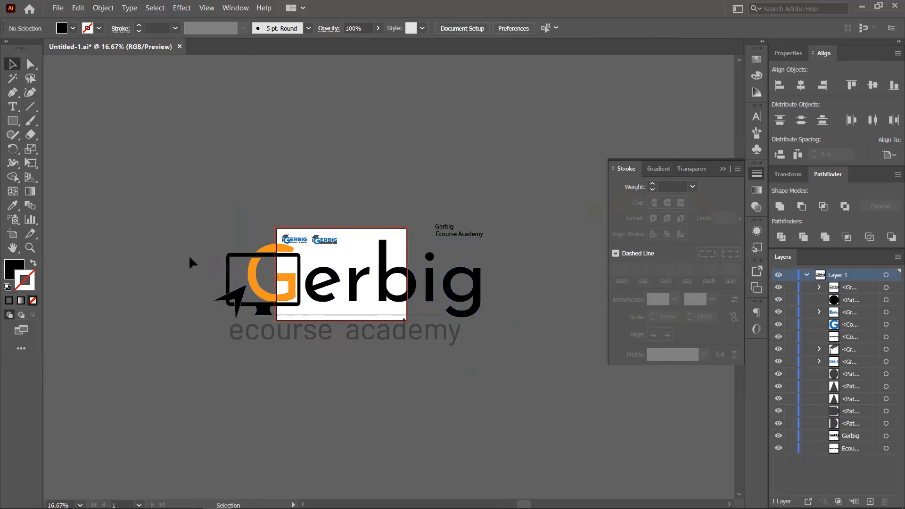
pyautogui.hotkey('ctrl', 'a')
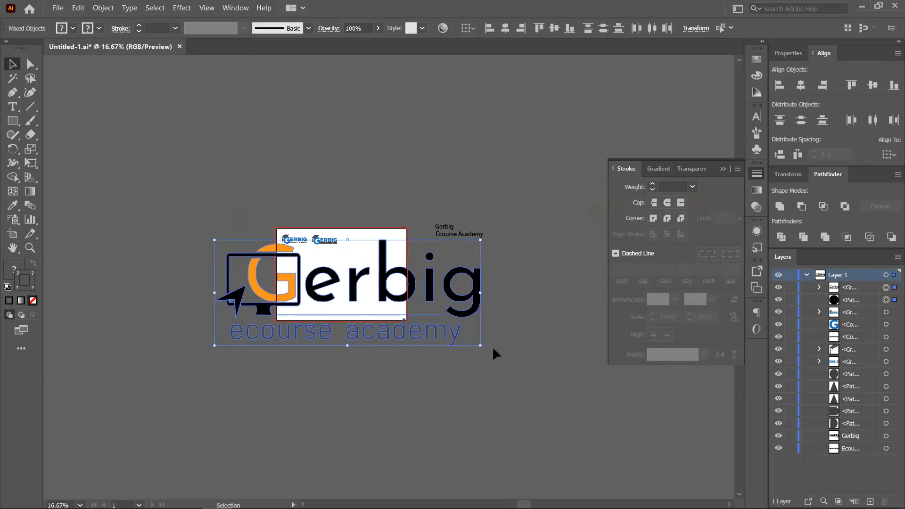
pyautogui.hotkey('ctrl', 'g')
# - Scale the grouped logo down and place it below the two blue Gerbig logos on the artboard
pyautogui.moveTo(481, 239); pyautogui.dragTo(454, 288)
pyautogui.scroll(2, 332, 315)
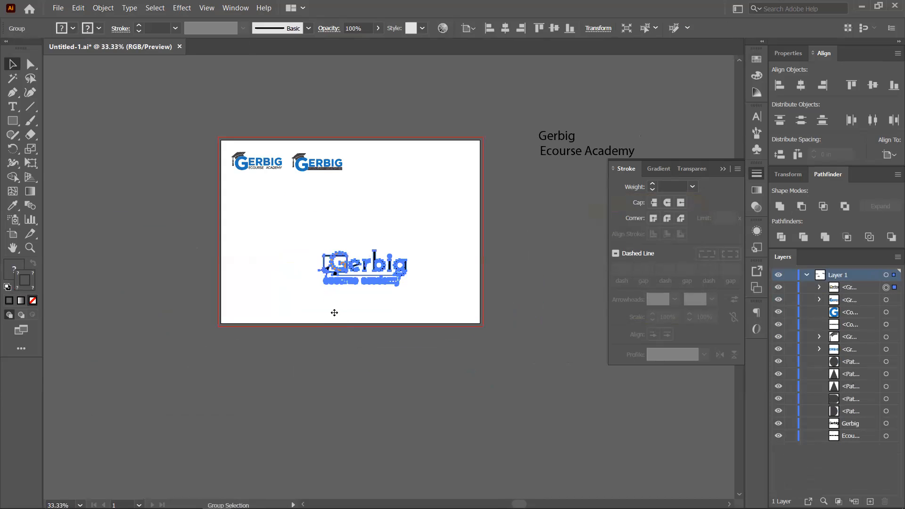
pyautogui.moveTo(334, 313); pyautogui.dragTo(415, 409)
pyautogui.moveTo(429, 363); pyautogui.dragTo(355, 304)
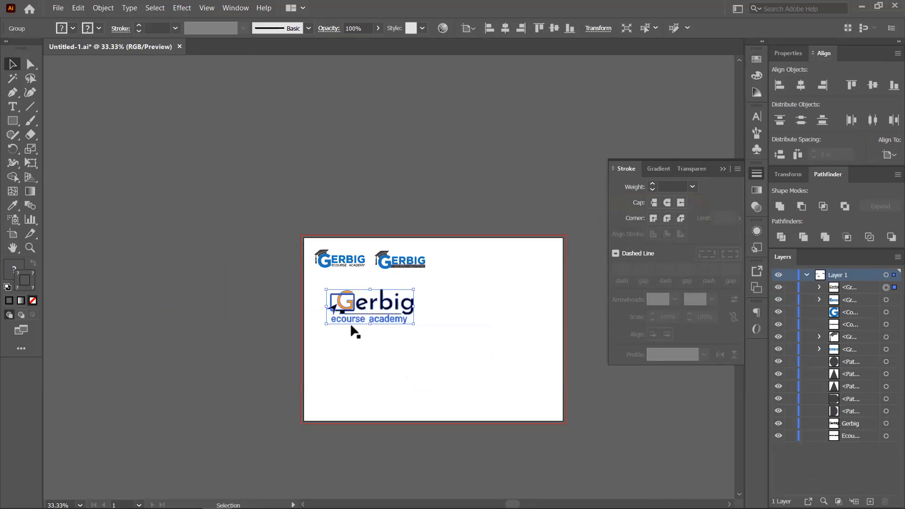
pyautogui.click(347, 336)
# - Duplicate the monitor logo to the right of the original and open the copy in isolation mode
pyautogui.scroll(1, 347, 336)
pyautogui.scroll(2, 347, 337)
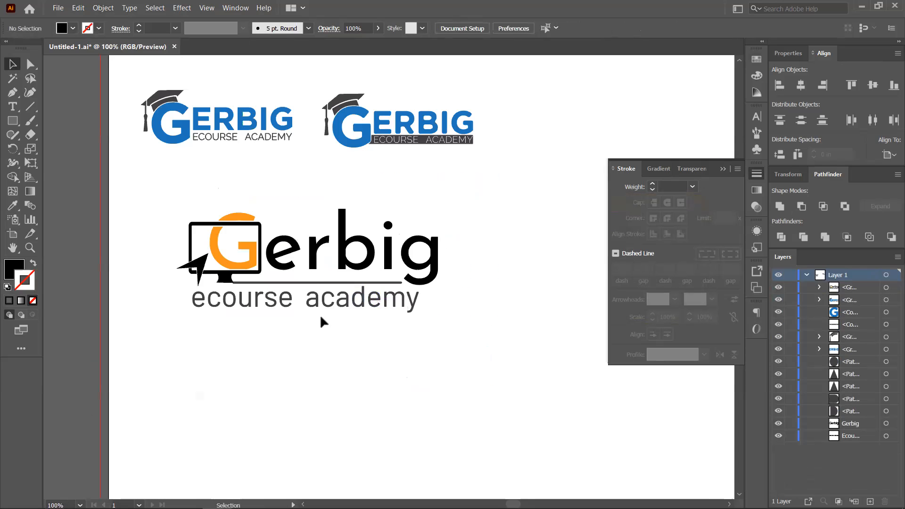
pyautogui.click(315, 255)
pyautogui.moveTo(321, 318); pyautogui.dragTo(290, 305)
pyautogui.scroll(-1, 272, 304)
pyautogui.moveTo(312, 334); pyautogui.dragTo(284, 332)
pyautogui.scroll(1, 229, 280)
pyautogui.moveTo(207, 264); pyautogui.dragTo(514, 286)
pyautogui.moveTo(515, 286); pyautogui.dragTo(289, 250)
pyautogui.doubleClick(239, 262)
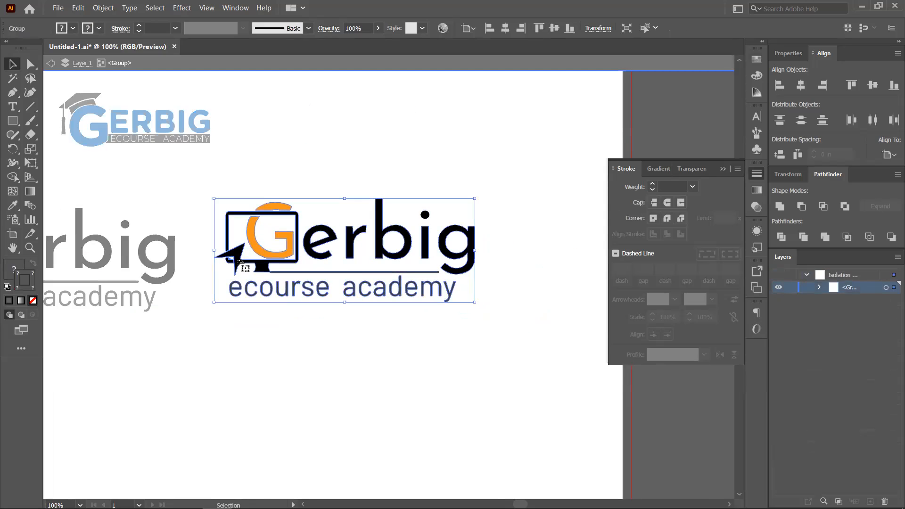
pyautogui.hotkey('ctrl', '+')
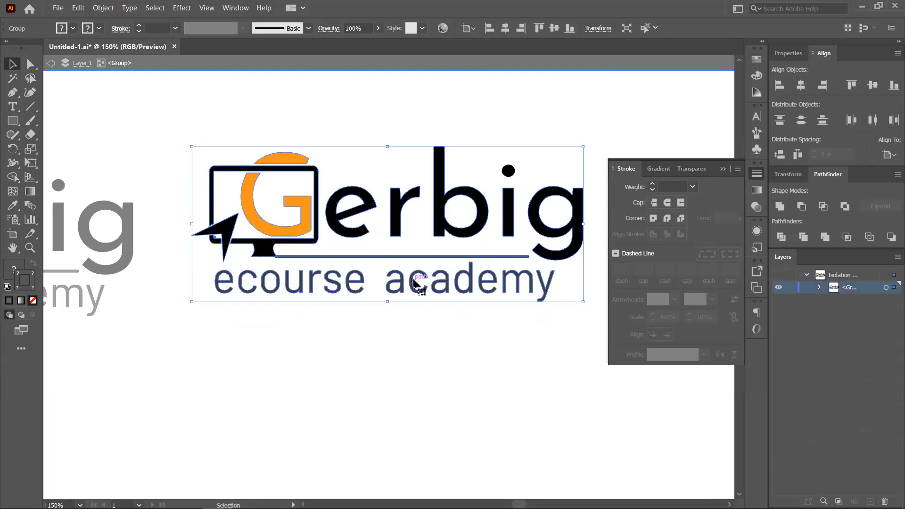
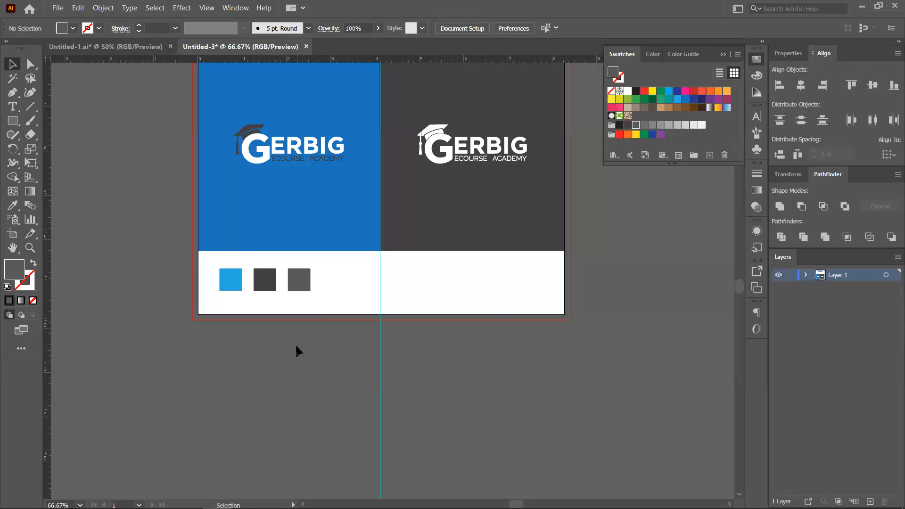
# - Scale down the blue and the two gray color squares together in the white strip below the logo panels
pyautogui.scroll(1, 280, 324)
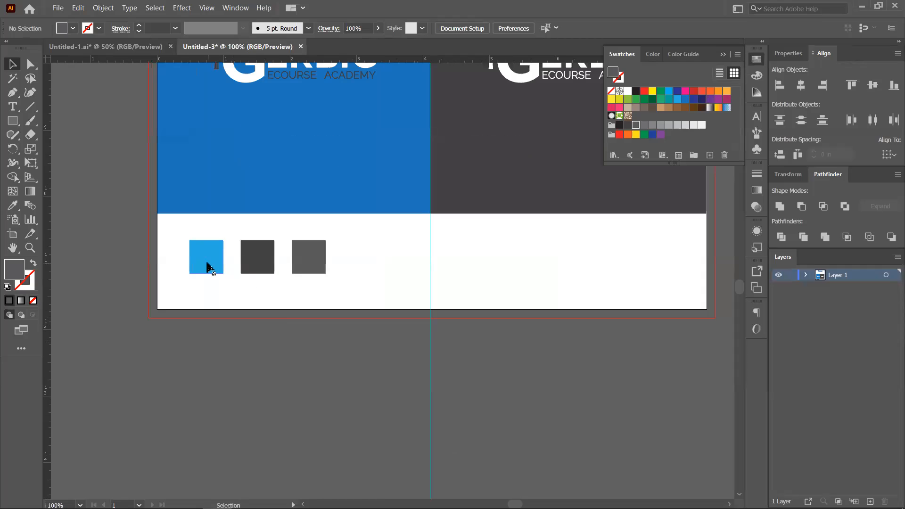
pyautogui.click(207, 267)
pyautogui.keyDown('shift'); pyautogui.click(257, 264); pyautogui.keyUp('shift')
pyautogui.keyDown('shift'); pyautogui.click(307, 257); pyautogui.keyUp('shift')
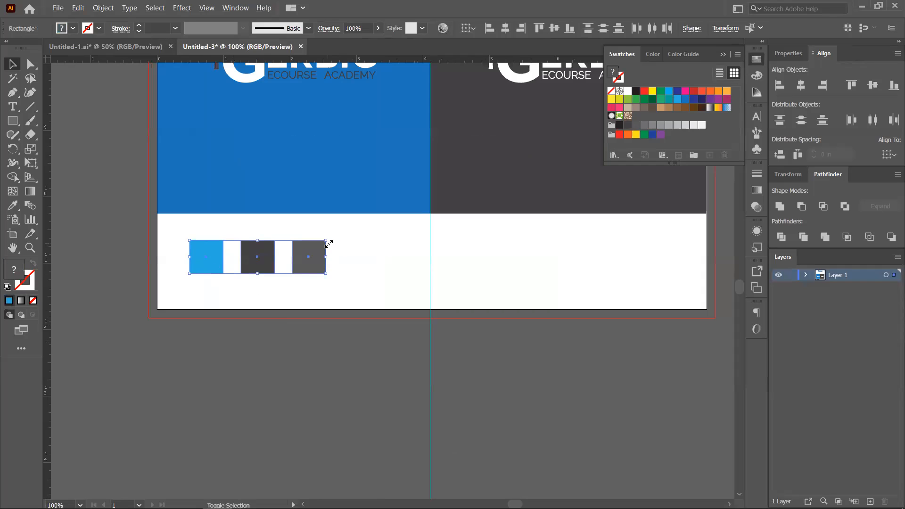
pyautogui.moveTo(326, 241); pyautogui.dragTo(320, 253)
pyautogui.click(312, 265)
pyautogui.scroll(3, 276, 281)
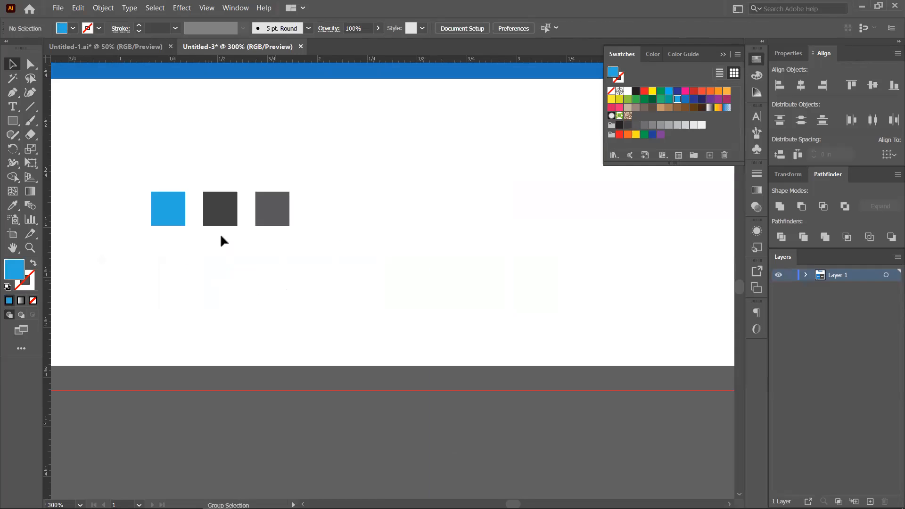
# - Rearrange the three color squares into a vertical column with blue on top, dark gray in the middle and lighter gray below
pyautogui.moveTo(166, 282); pyautogui.dragTo(371, 329)
pyautogui.moveTo(371, 254); pyautogui.dragTo(234, 179)
pyautogui.moveTo(421, 267); pyautogui.dragTo(249, 251)
pyautogui.click(443, 300)
pyautogui.moveTo(481, 255); pyautogui.dragTo(249, 335)
pyautogui.moveTo(244, 260); pyautogui.dragTo(244, 235)
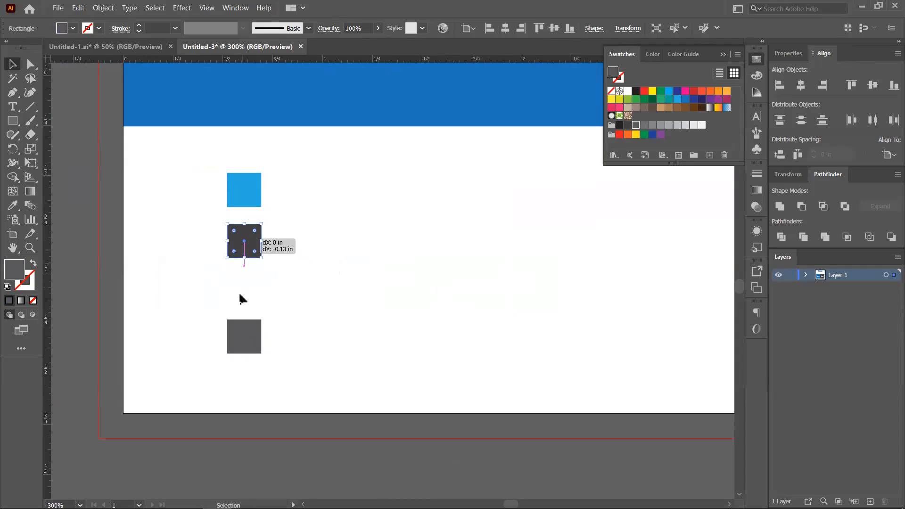
pyautogui.moveTo(244, 335); pyautogui.dragTo(244, 333)
pyautogui.moveTo(242, 296); pyautogui.dragTo(244, 298)
# - Distribute the three stacked color squares evenly by their vertical centers
pyautogui.moveTo(208, 181); pyautogui.dragTo(271, 313)
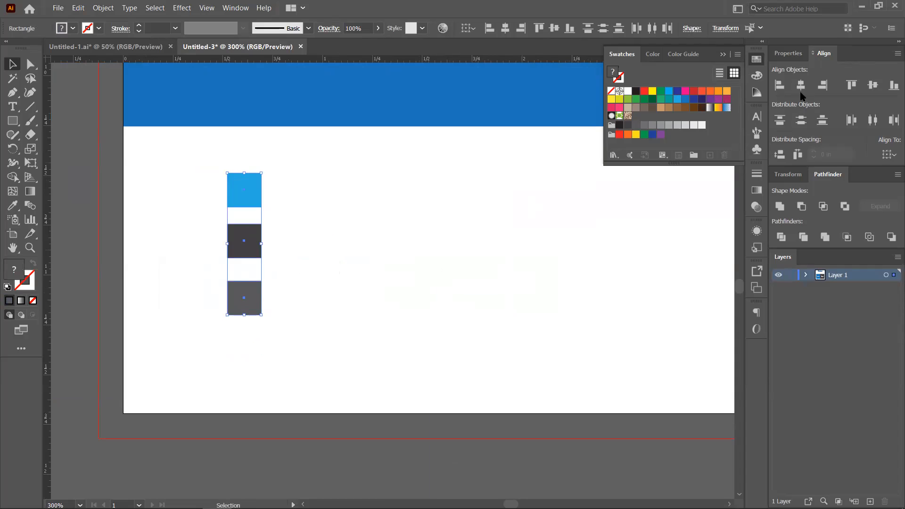
pyautogui.click(801, 119)
pyautogui.click(299, 274)
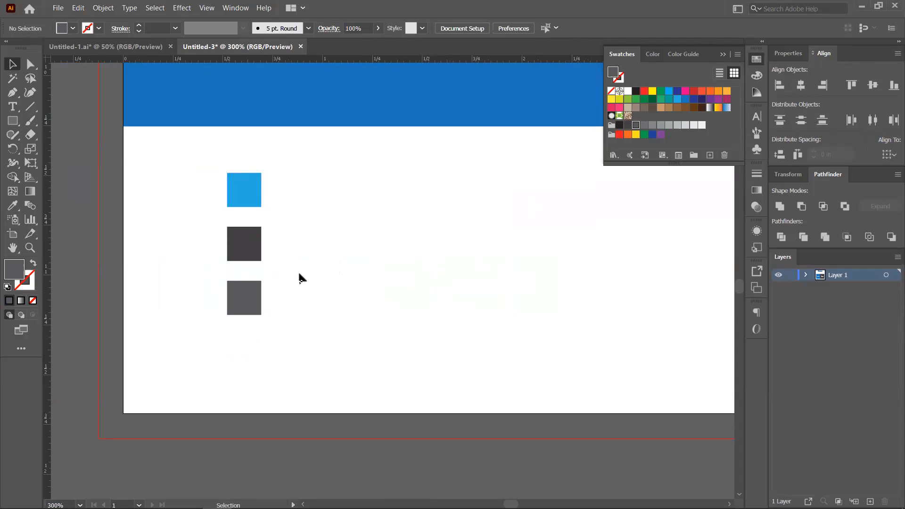
# - Copy the blue square's hex code from the Color Picker without changing its fill
pyautogui.scroll(-1, 314, 275)
pyautogui.moveTo(442, 264); pyautogui.dragTo(328, 261)
pyautogui.click(150, 221)
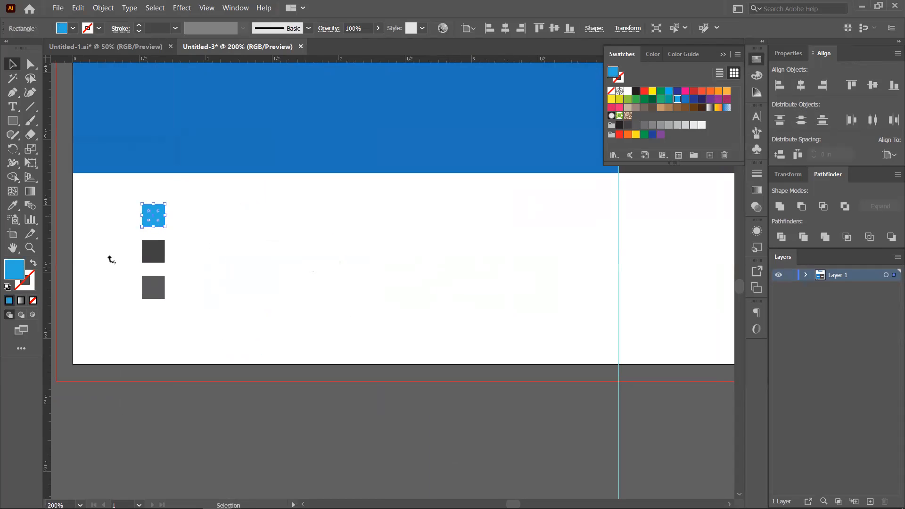
pyautogui.doubleClick(11, 277)
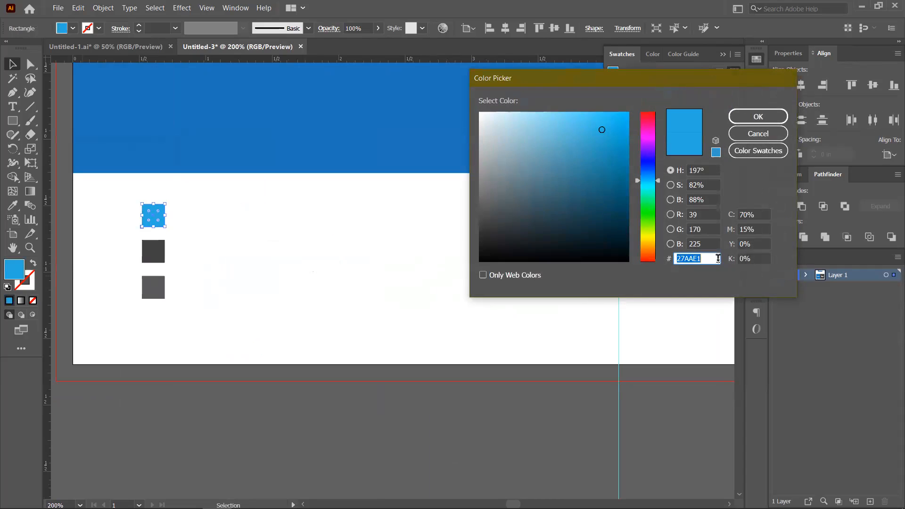
pyautogui.click(758, 133)
# - Add the text label "#27AAE1" to the right of the blue square
pyautogui.write('27AAE1')
pyautogui.moveTo(381, 285); pyautogui.dragTo(219, 218)
pyautogui.doubleClick(205, 216)
pyautogui.hotkey('ctrl', 'a')
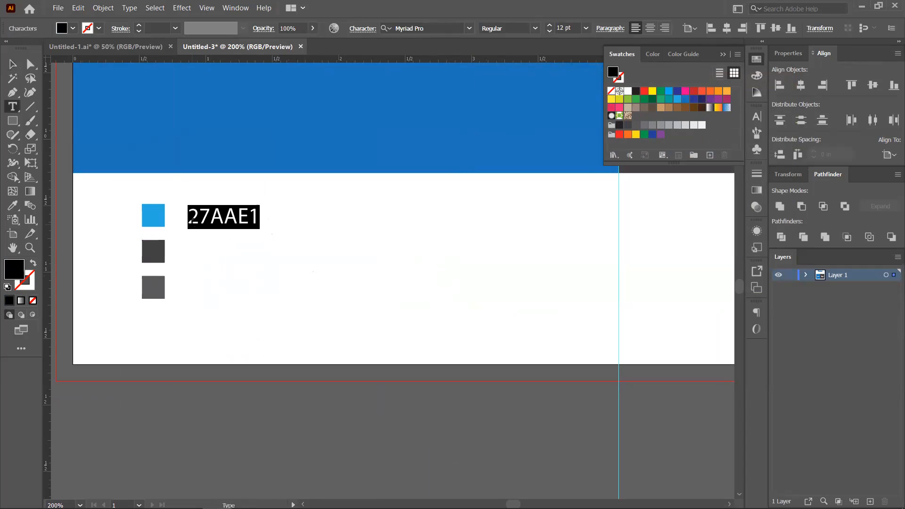
pyautogui.click(193, 217)
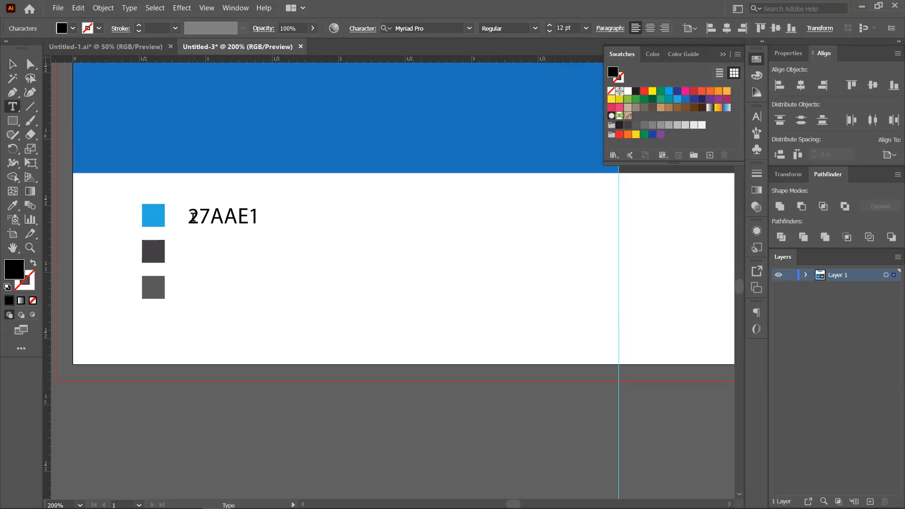
pyautogui.doubleClick(193, 217)
pyautogui.click(191, 217)
pyautogui.write('#')
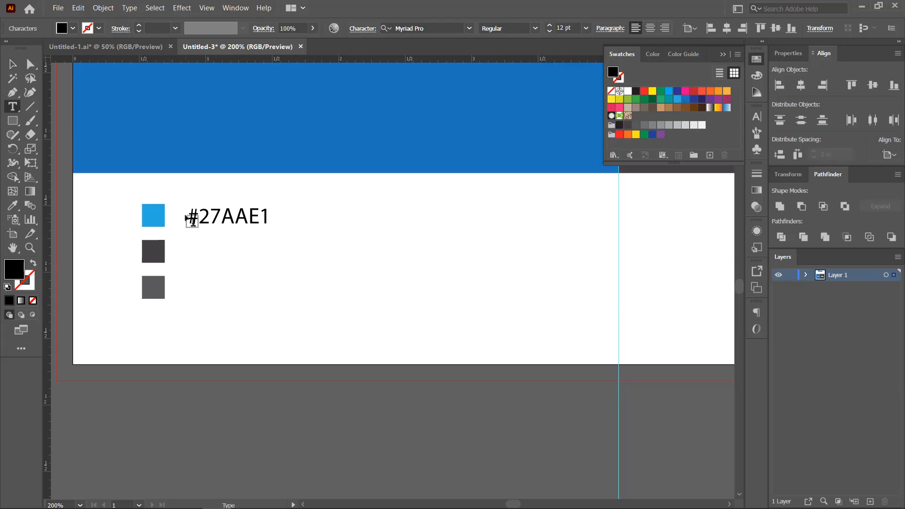
pyautogui.click(12, 64)
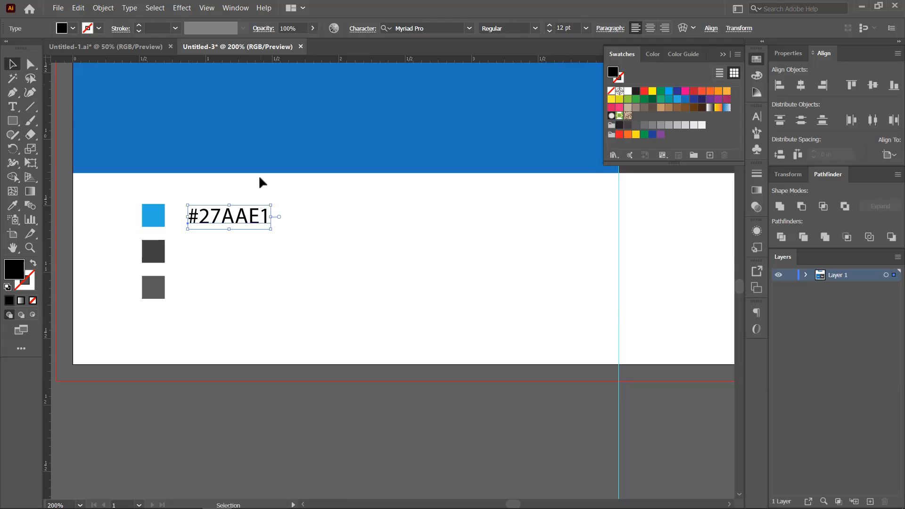
# - Copy the dark gray square's hex code from the Color Picker and paste it as the text "414042"
pyautogui.click(160, 259)
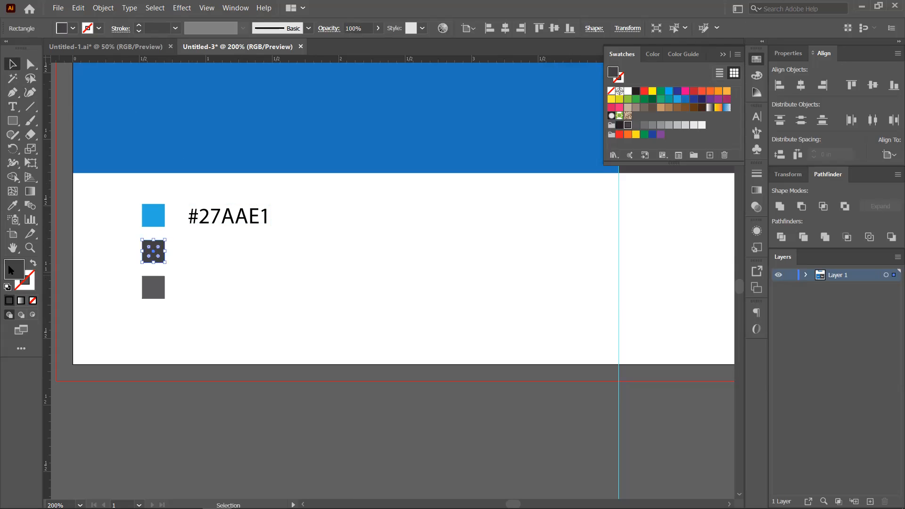
pyautogui.doubleClick(13, 269)
pyautogui.hotkey('ctrl', 'c')
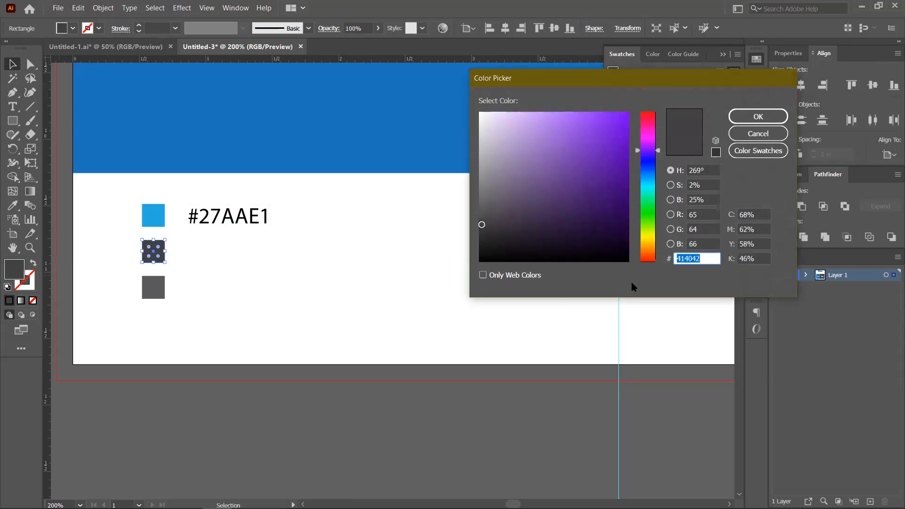
pyautogui.click(754, 118)
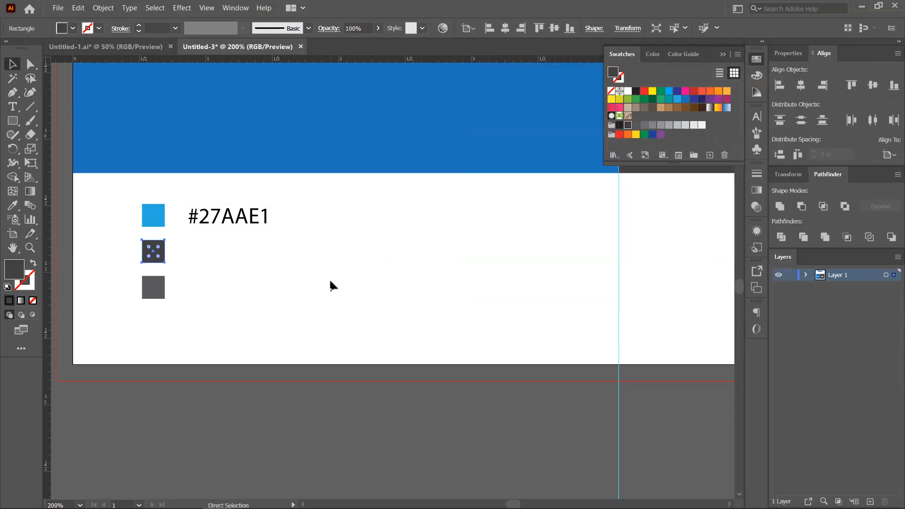
pyautogui.hotkey('ctrl', 'v')
# - Copy the lighter gray square's hex code from the Color Picker and paste it as the text "58595B"
pyautogui.moveTo(158, 293); pyautogui.dragTo(158, 292)
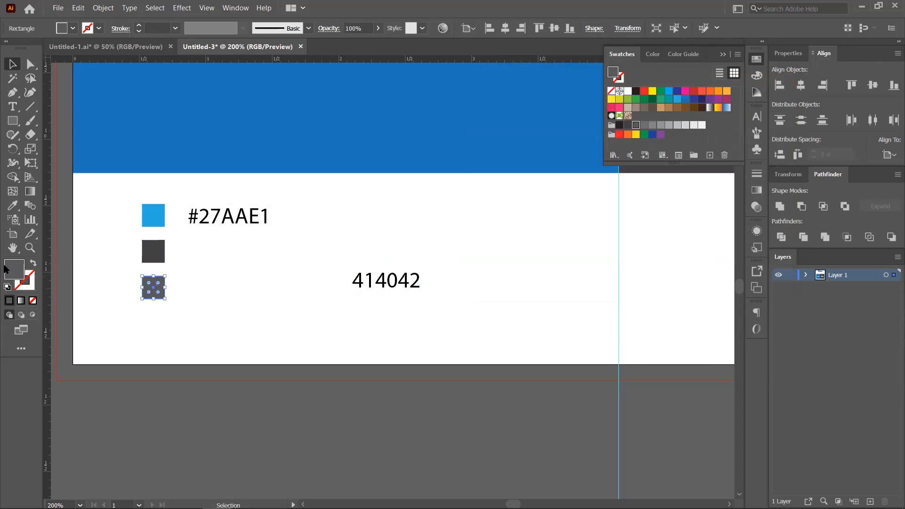
pyautogui.doubleClick(13, 272)
pyautogui.hotkey('ctrl', 'c')
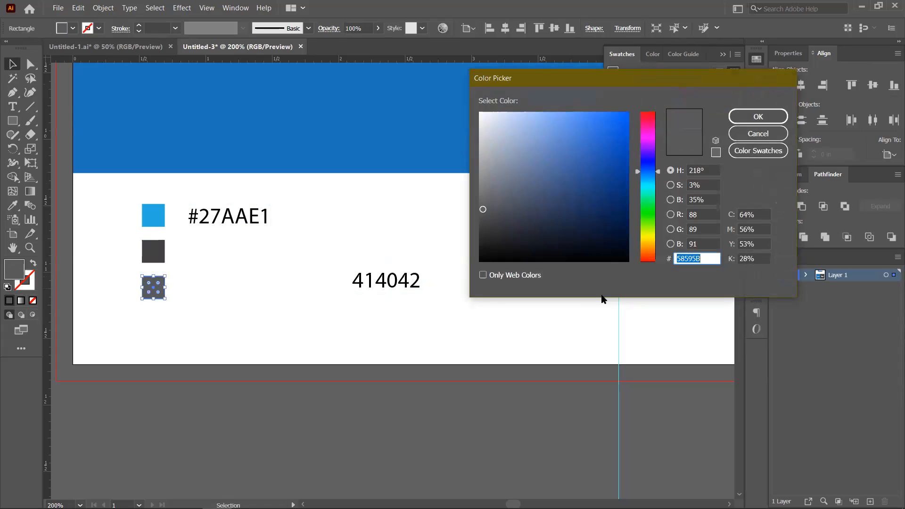
pyautogui.press('Return')
pyautogui.hotkey('ctrl', 'v')
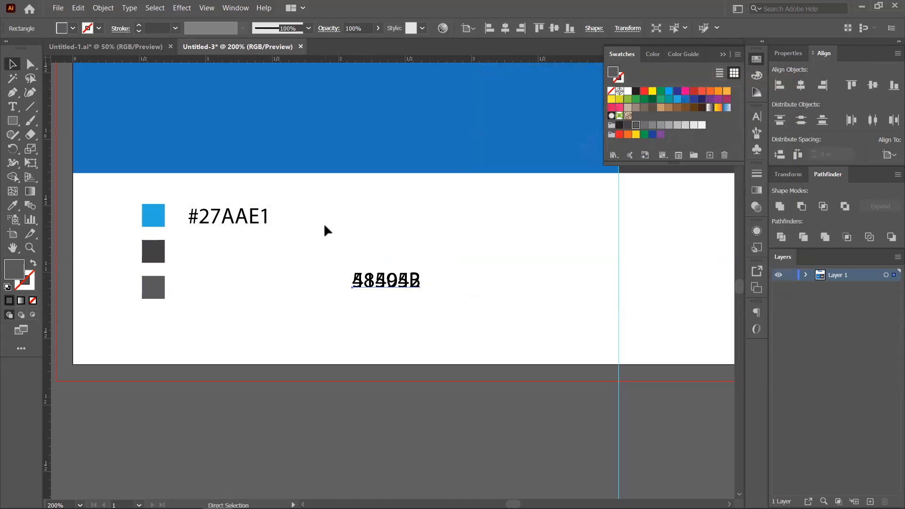
# - Place the two pasted codes beside their gray squares and prefix them to read "#414042" and "#58595B"
pyautogui.moveTo(395, 288); pyautogui.dragTo(215, 295)
pyautogui.moveTo(356, 292); pyautogui.dragTo(198, 268)
pyautogui.doubleClick(194, 292)
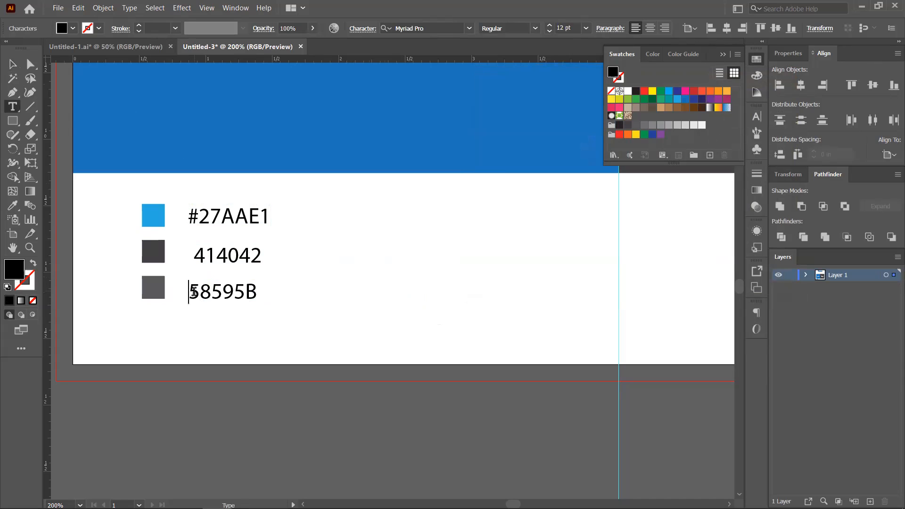
pyautogui.write('#')
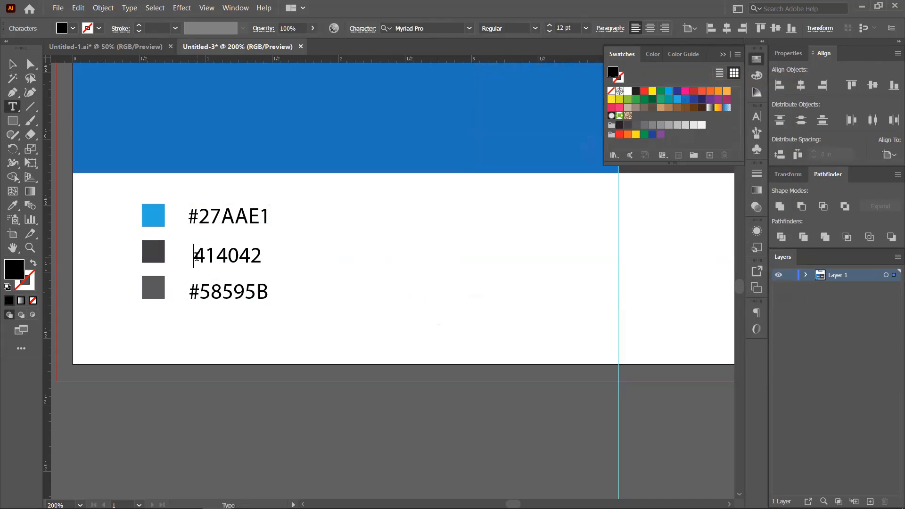
pyautogui.write('#')
pyautogui.click(12, 64)
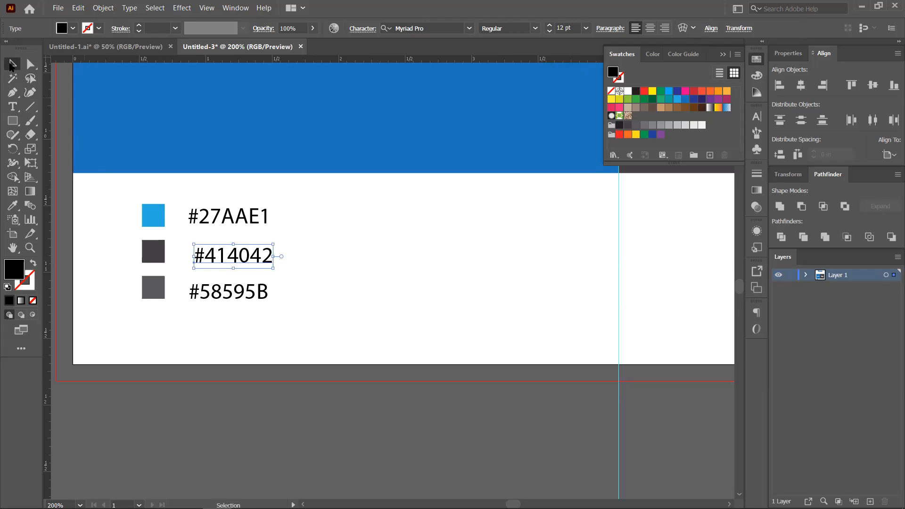
# - Align the three hex code labels by their horizontal centers
pyautogui.click(231, 216)
pyautogui.keyDown('shift'); pyautogui.click(238, 257); pyautogui.keyUp('shift')
pyautogui.keyDown('shift'); pyautogui.click(235, 300); pyautogui.keyUp('shift')
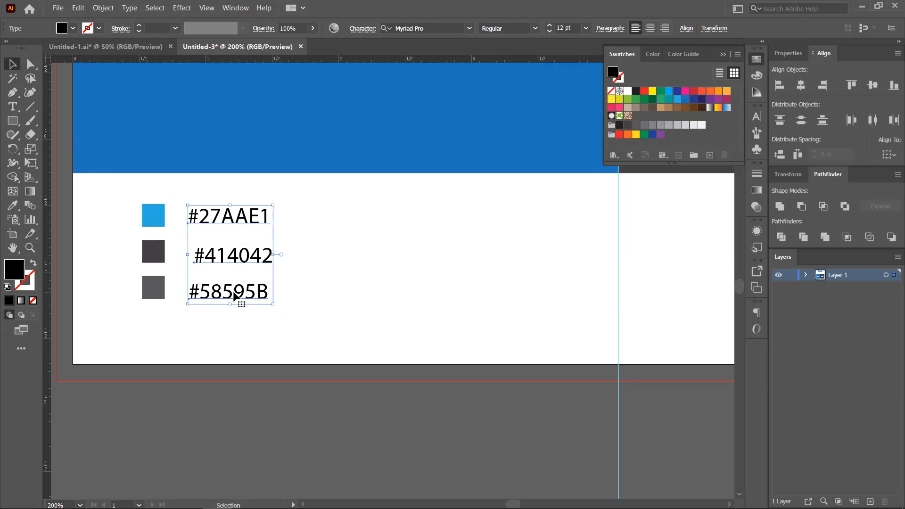
pyautogui.click(801, 85)
pyautogui.click(289, 243)
# - Align the blue square and its "#27AAE1" label by their vertical centers
pyautogui.click(215, 215)
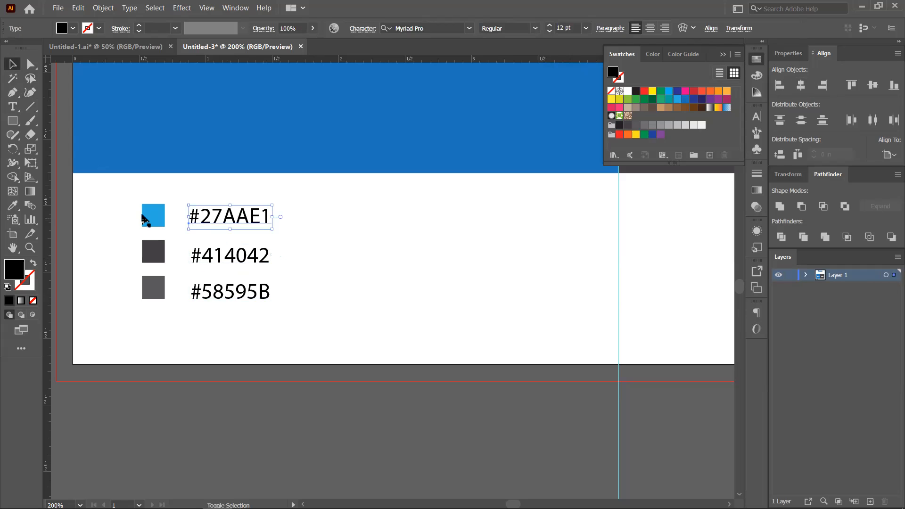
pyautogui.keyDown('shift'); pyautogui.click(144, 219); pyautogui.keyUp('shift')
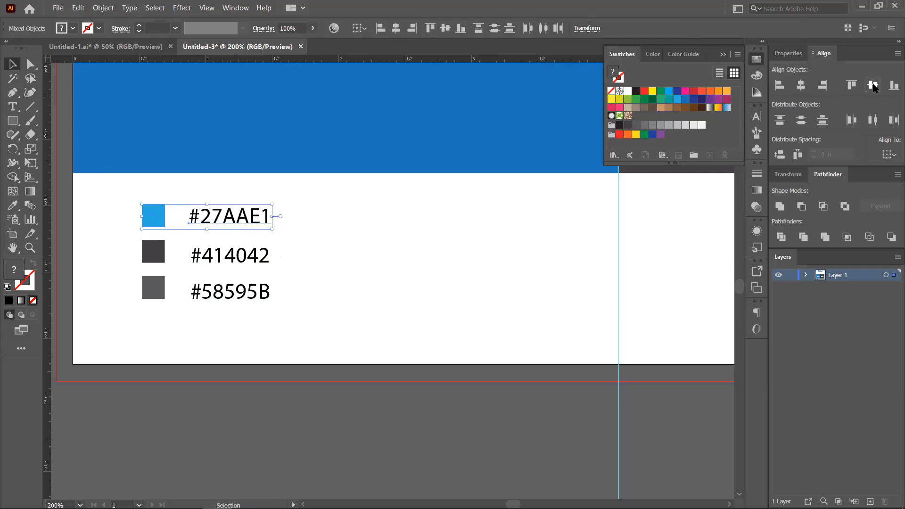
pyautogui.click(873, 85)
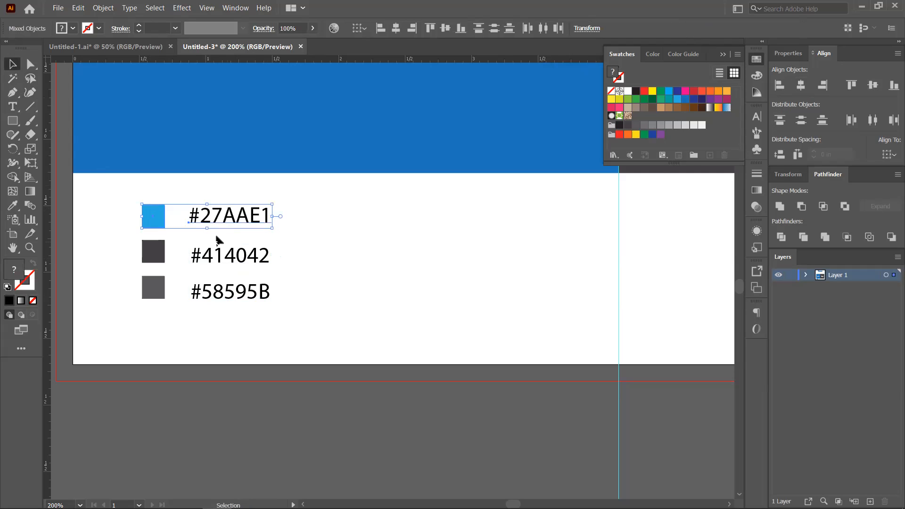
# - Distribute the three hex code labels evenly by their vertical centers
pyautogui.click(226, 223)
pyautogui.click(228, 215)
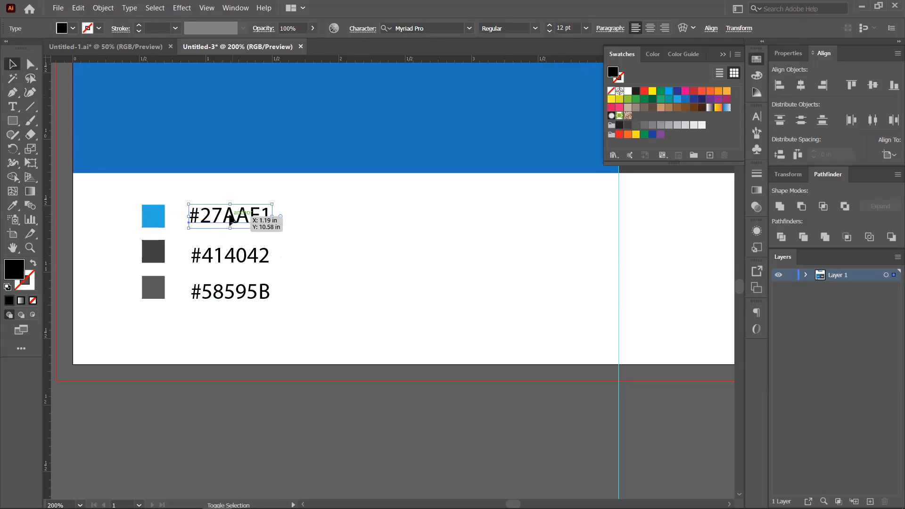
pyautogui.keyDown('shift'); pyautogui.click(222, 262); pyautogui.keyUp('shift')
pyautogui.keyDown('shift'); pyautogui.click(242, 291); pyautogui.keyUp('shift')
pyautogui.click(800, 85)
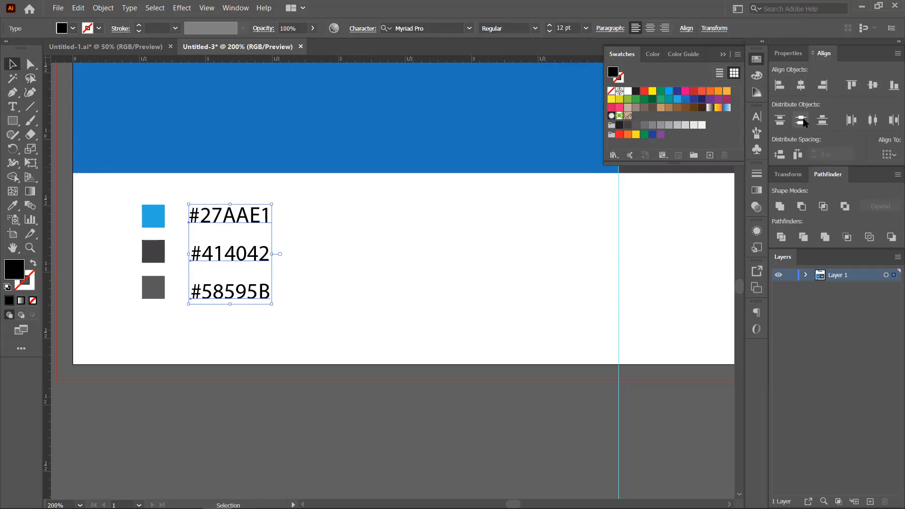
# - Align the lighter gray square and its "#58595B" label by their vertical centers
pyautogui.click(429, 259)
pyautogui.click(155, 213)
pyautogui.click(155, 290)
pyautogui.keyDown('shift'); pyautogui.click(216, 297); pyautogui.keyUp('shift')
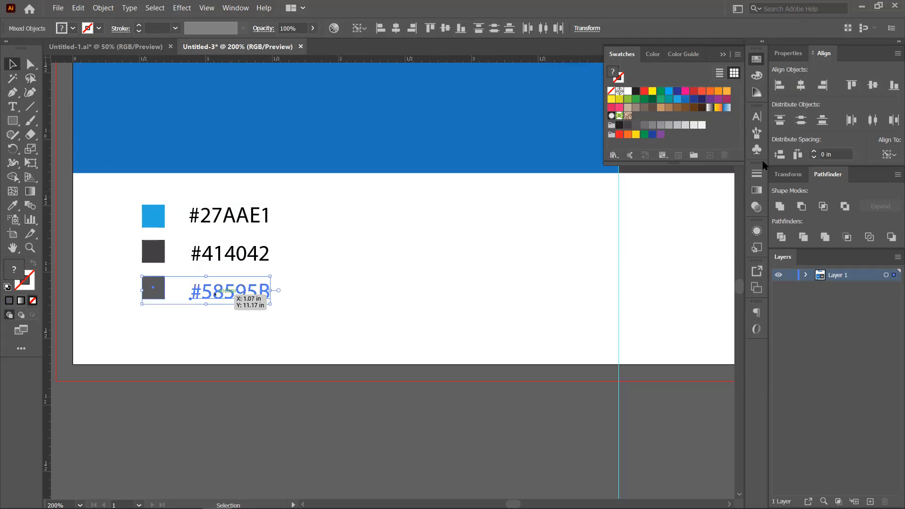
pyautogui.click(874, 87)
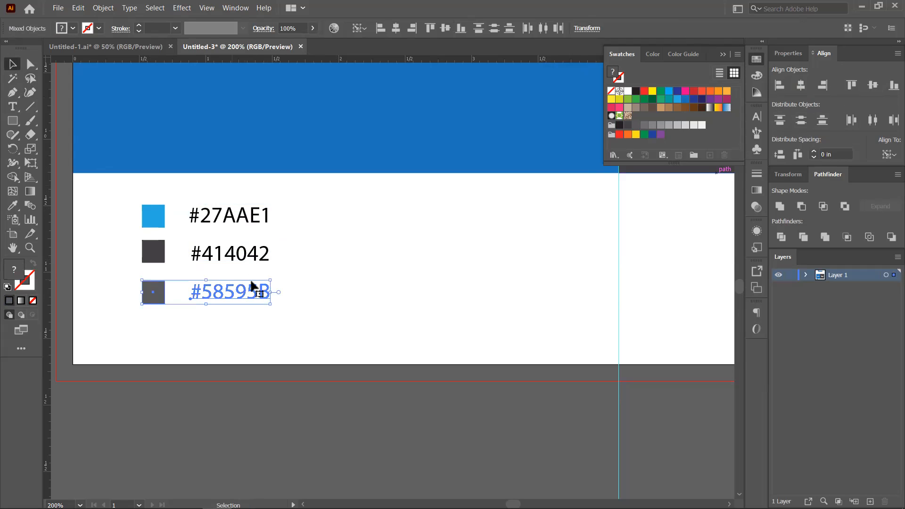
# - Distribute the three color squares evenly by their vertical centers so they line up with their labels
pyautogui.click(179, 292)
pyautogui.click(156, 294)
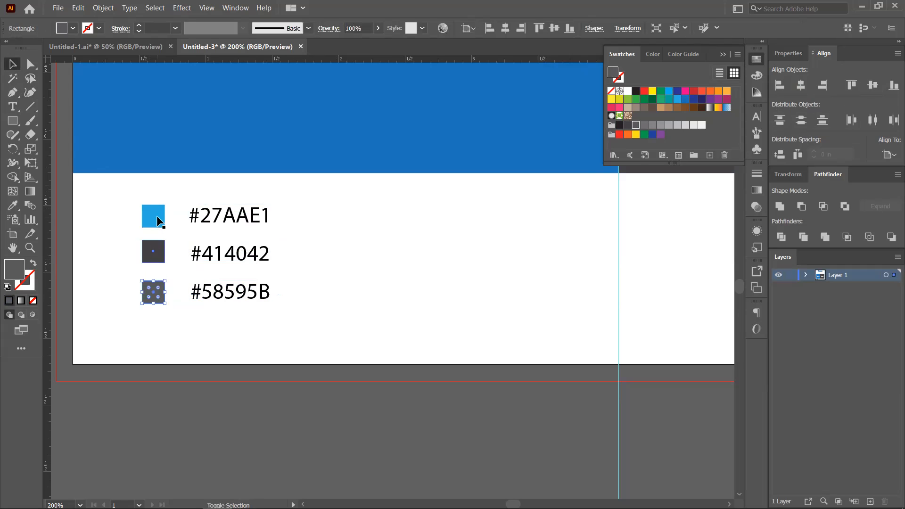
pyautogui.keyDown('shift'); pyautogui.click(156, 216); pyautogui.keyUp('shift')
pyautogui.click(873, 85)
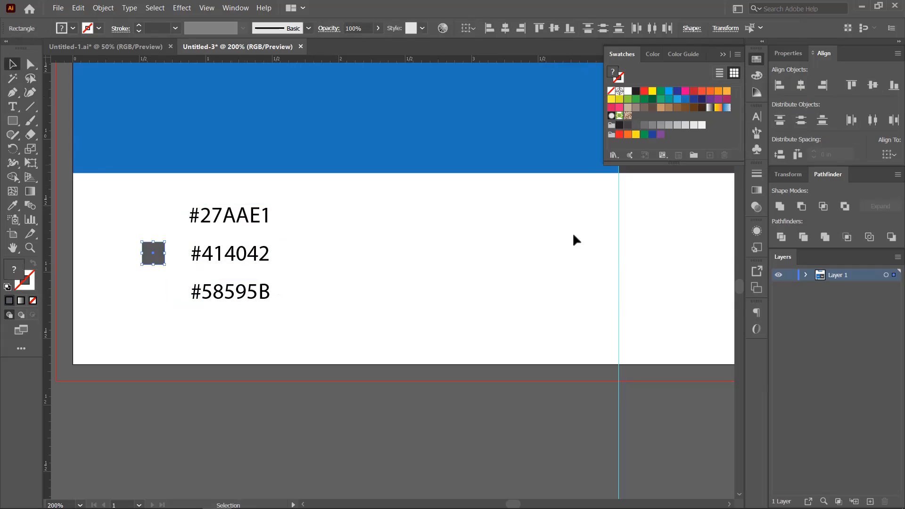
pyautogui.hotkey('ctrl', 'z')
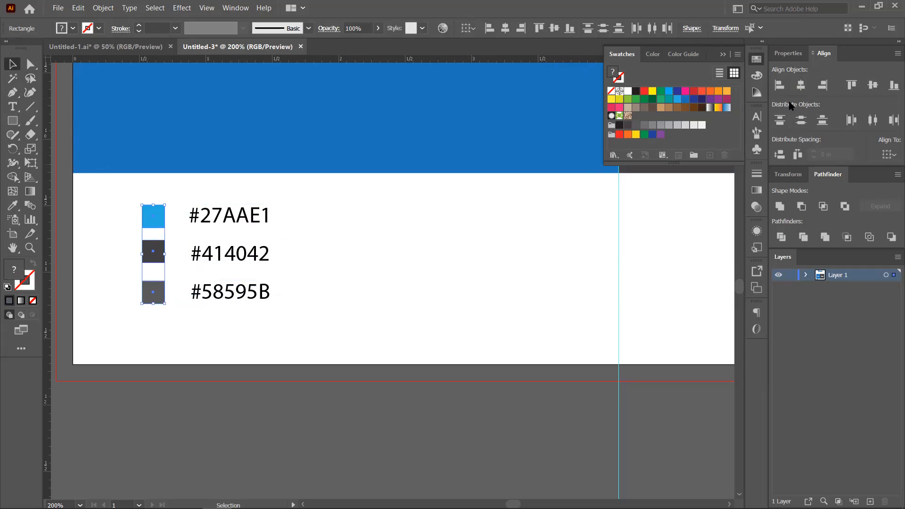
pyautogui.click(873, 86)
pyautogui.hotkey('ctrl', 'z')
pyautogui.click(377, 231)
# - Move all three hex code labels together leftward until they sit directly against the color squares
pyautogui.scroll(-1, 317, 258)
pyautogui.scroll(2, 257, 261)
pyautogui.click(212, 197)
pyautogui.moveTo(339, 175); pyautogui.dragTo(247, 312)
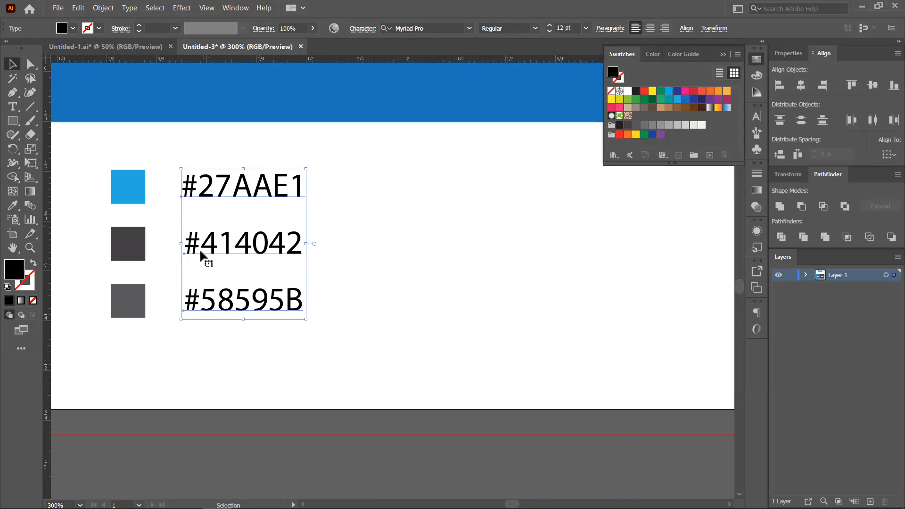
pyautogui.moveTo(199, 248); pyautogui.dragTo(160, 246)
pyautogui.click(360, 255)
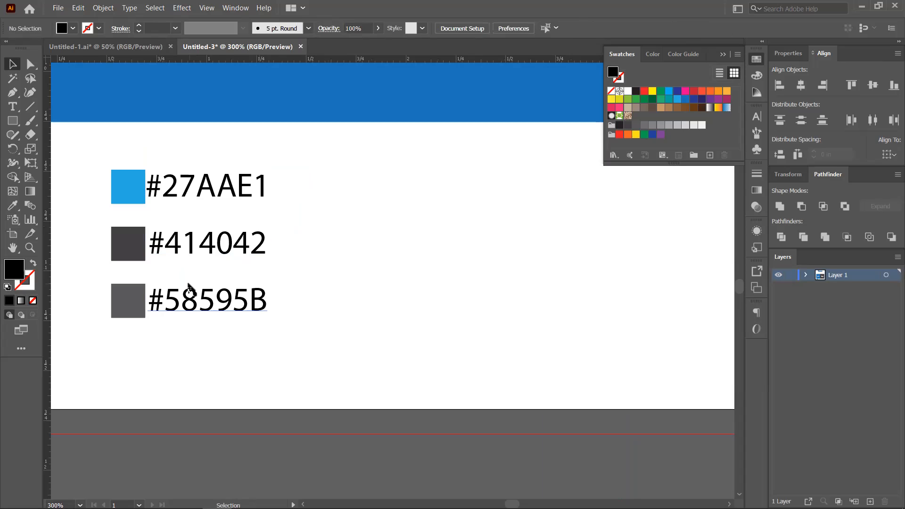
# - Shift all three hex code labels slightly rightward to leave a small gap beside the color squares
pyautogui.click(267, 299)
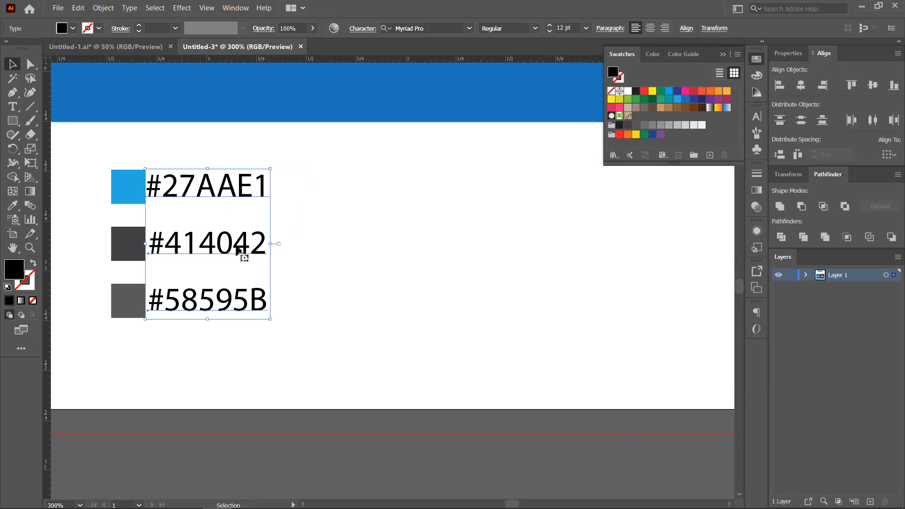
pyautogui.click(246, 244)
pyautogui.moveTo(245, 243); pyautogui.dragTo(254, 246)
pyautogui.hotkey('ctrl', 'z')
pyautogui.moveTo(299, 148)
pyautogui.mouseDown()
pyautogui.moveTo(283, 275)
pyautogui.moveTo(264, 257)
pyautogui.mouseUp()
pyautogui.moveTo(272, 341)
pyautogui.mouseDown()
pyautogui.moveTo(276, 171)
pyautogui.moveTo(245, 152)
pyautogui.mouseUp()
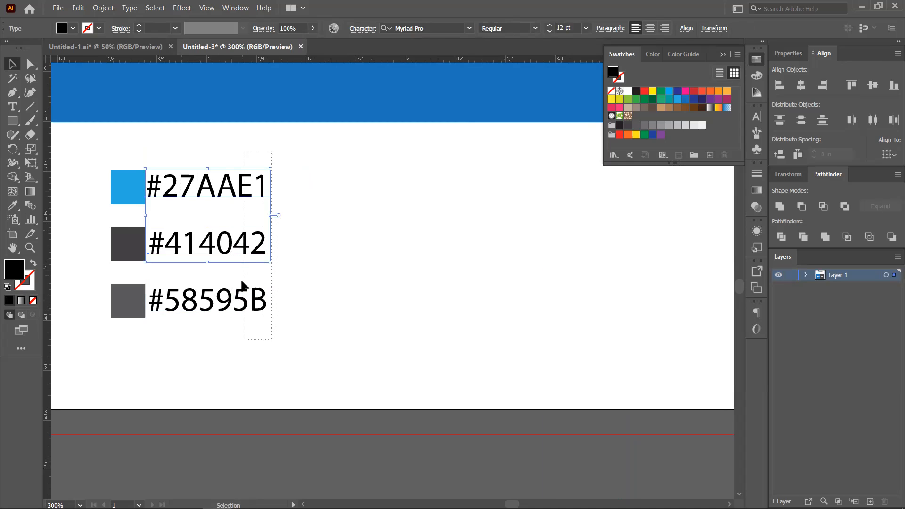
pyautogui.moveTo(241, 302); pyautogui.dragTo(253, 301)
pyautogui.click(385, 275)
# - Save the presentation sheet to the Desktop as the Illustrator file "Logo 1" with the default Illustrator 2020 options
pyautogui.scroll(-6, 385, 275)
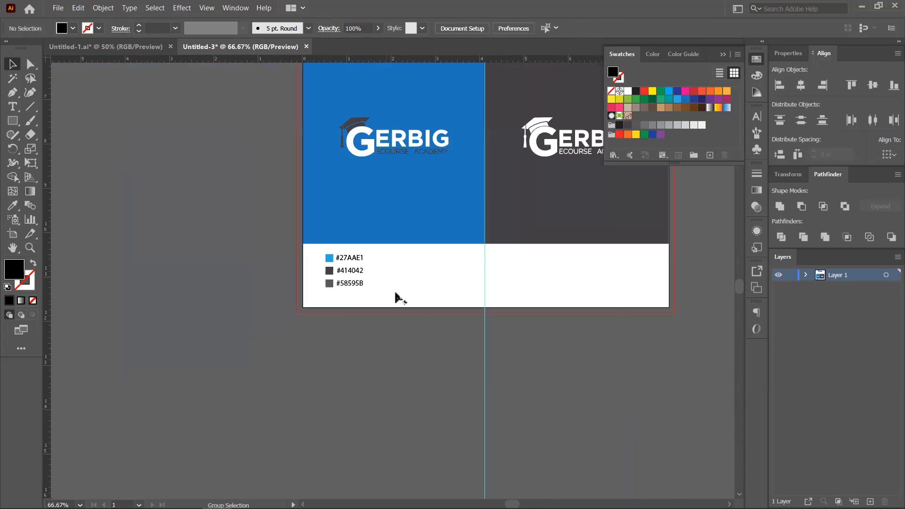
pyautogui.moveTo(542, 356); pyautogui.dragTo(287, 386)
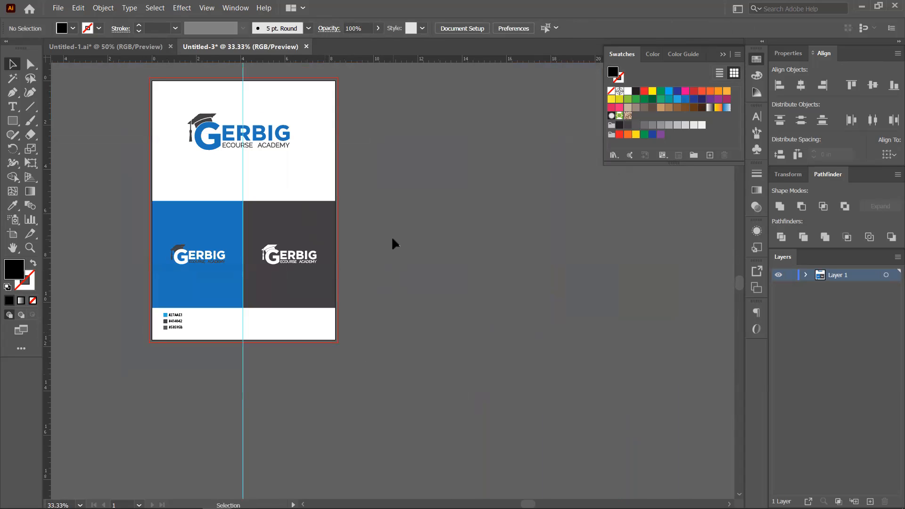
pyautogui.hotkey('ctrl', 's')
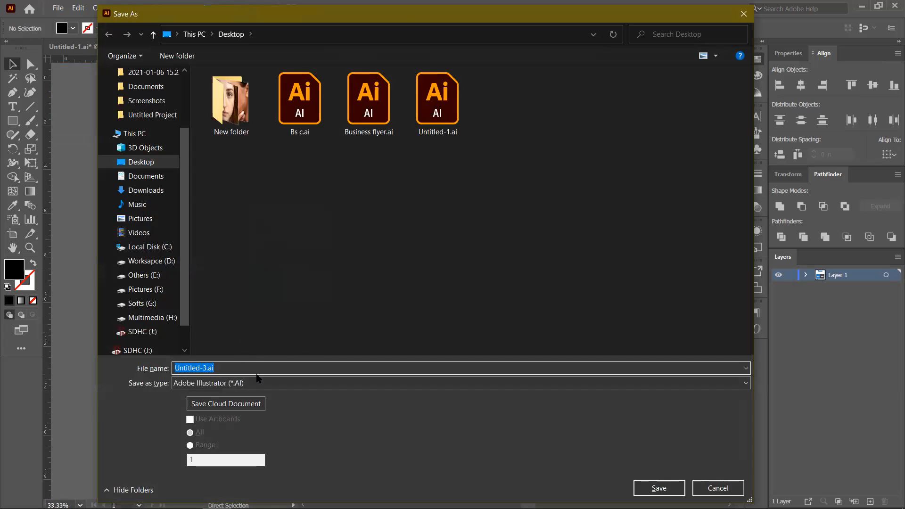
pyautogui.write('Logo 1')
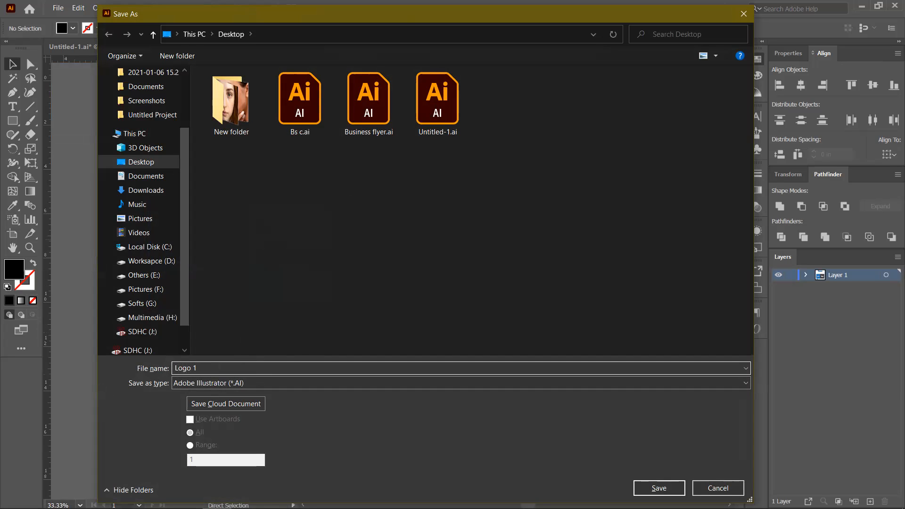
pyautogui.press('Return')
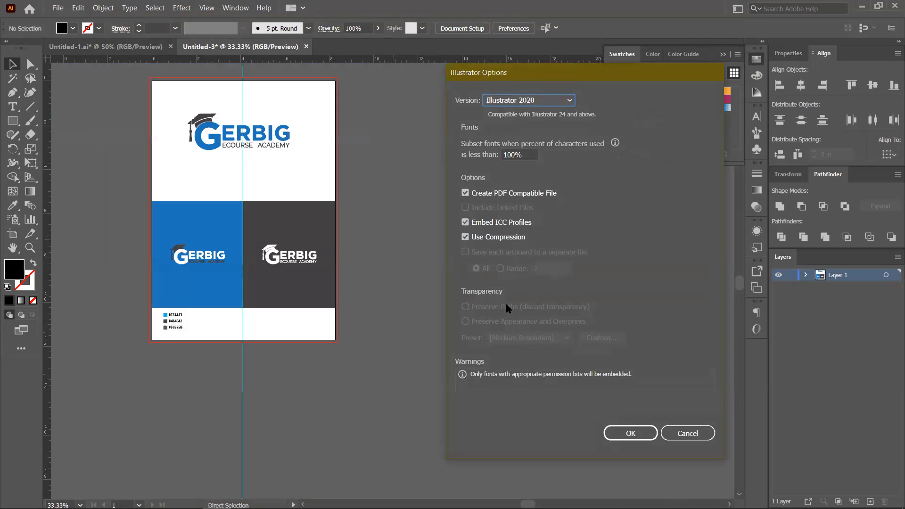
pyautogui.click(630, 434)
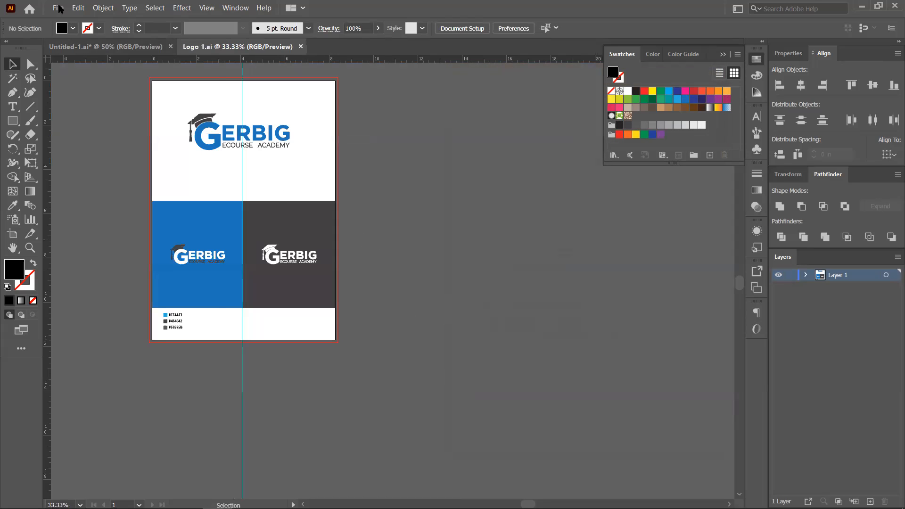
# - Try to export the presentation sheet to the Desktop as "Logo 1.png"
pyautogui.click(58, 8)
pyautogui.moveTo(100, 200)
pyautogui.click(330, 211)
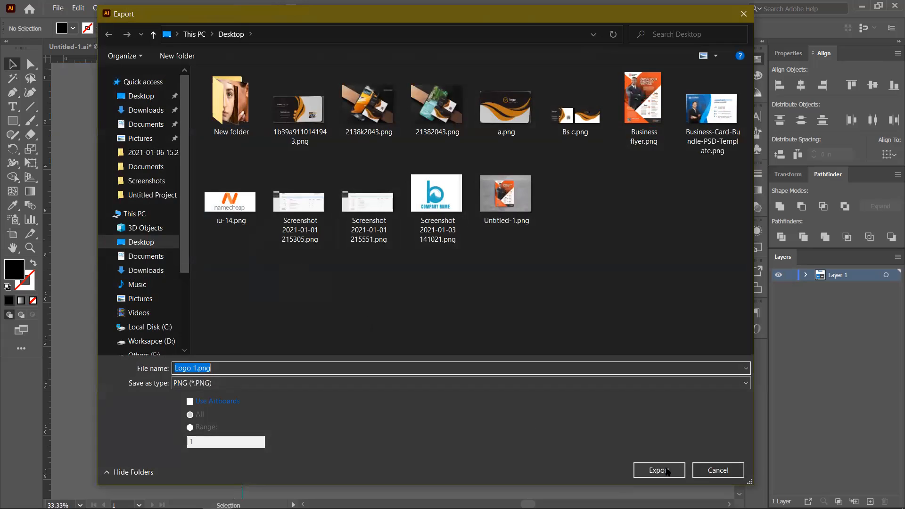
pyautogui.click(655, 469)
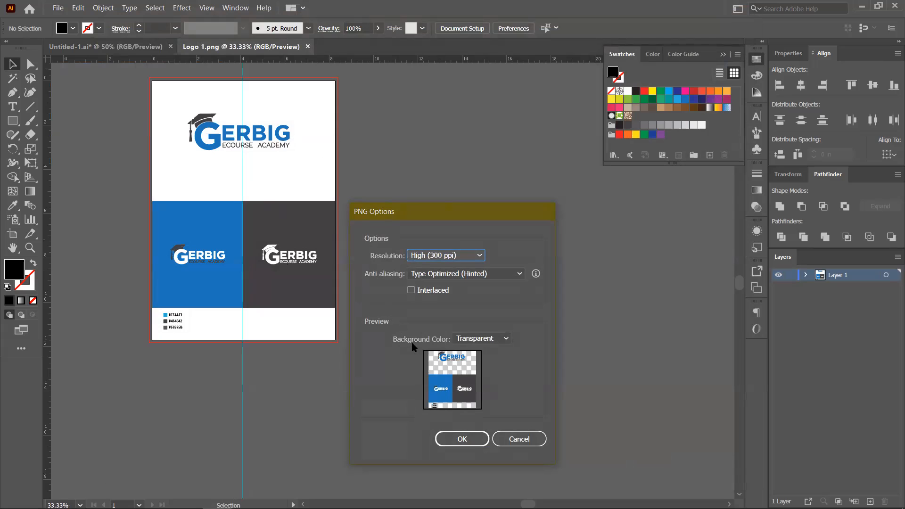
pyautogui.click(519, 438)
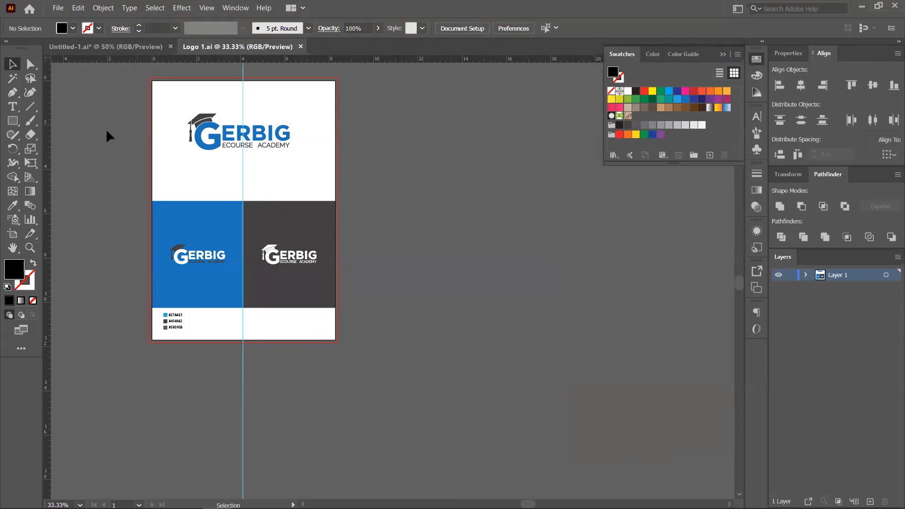
pyautogui.click(13, 133)
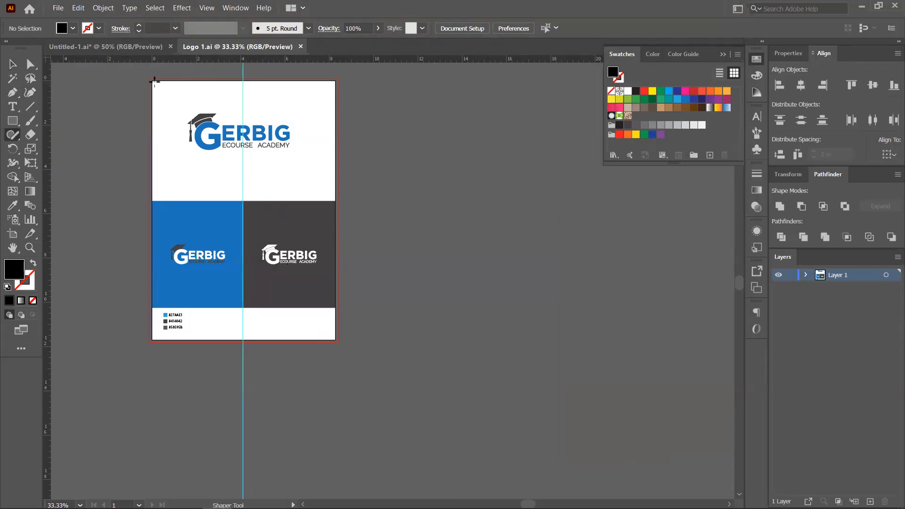
pyautogui.moveTo(187, 108); pyautogui.dragTo(220, 146)
pyautogui.hotkey('ctrl', 'z')
# - Draw a rectangle covering the whole artboard of the presentation sheet
pyautogui.click(13, 121)
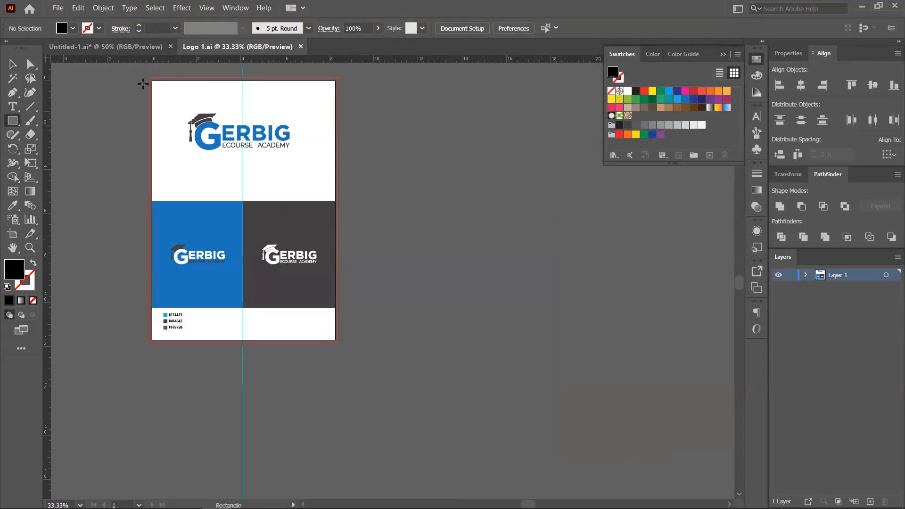
pyautogui.moveTo(152, 82); pyautogui.dragTo(336, 341)
pyautogui.click(13, 64)
pyautogui.click(32, 300)
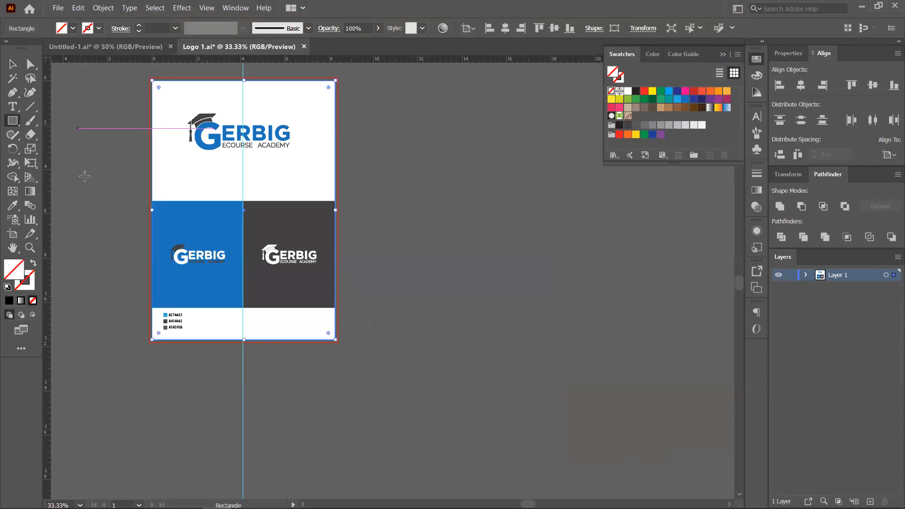
pyautogui.click(13, 64)
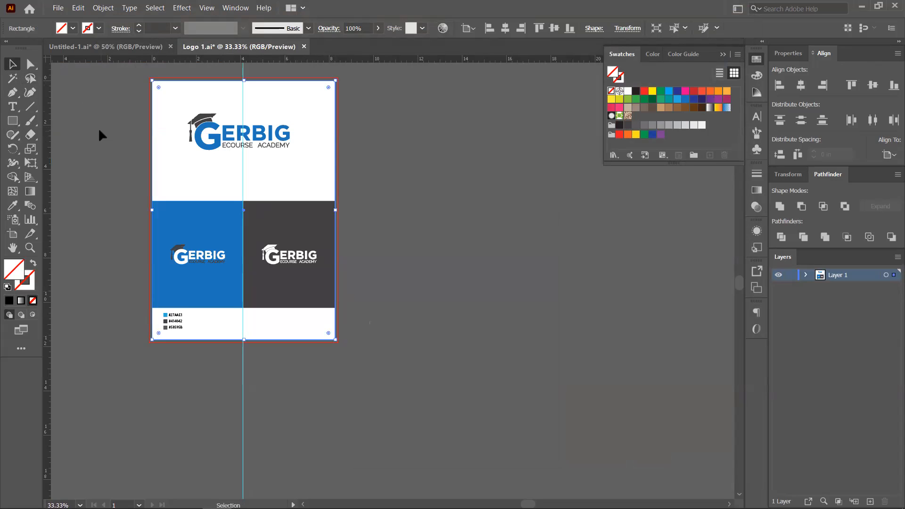
pyautogui.hotkey('ctrl', 'z')
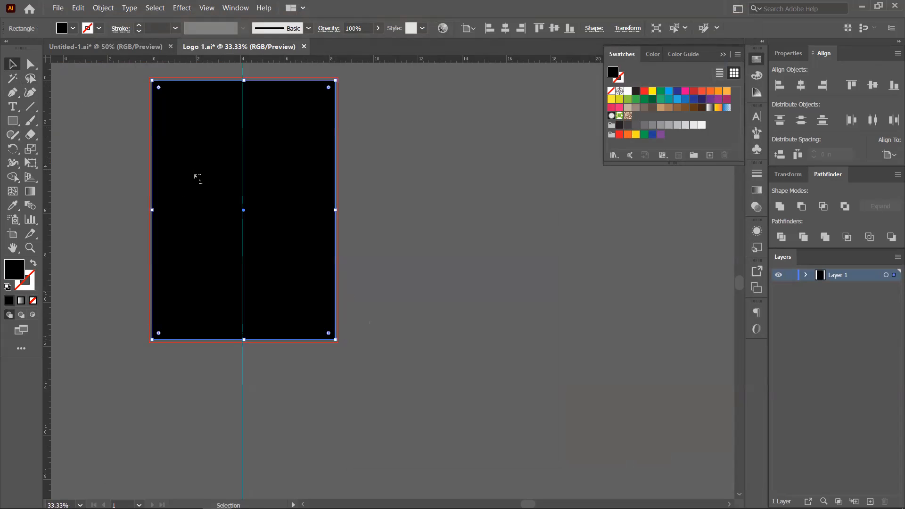
# - Send the artboard-sized rectangle behind all the artwork and fill it with white
pyautogui.hotkey('ctrl', 'shift', '[')
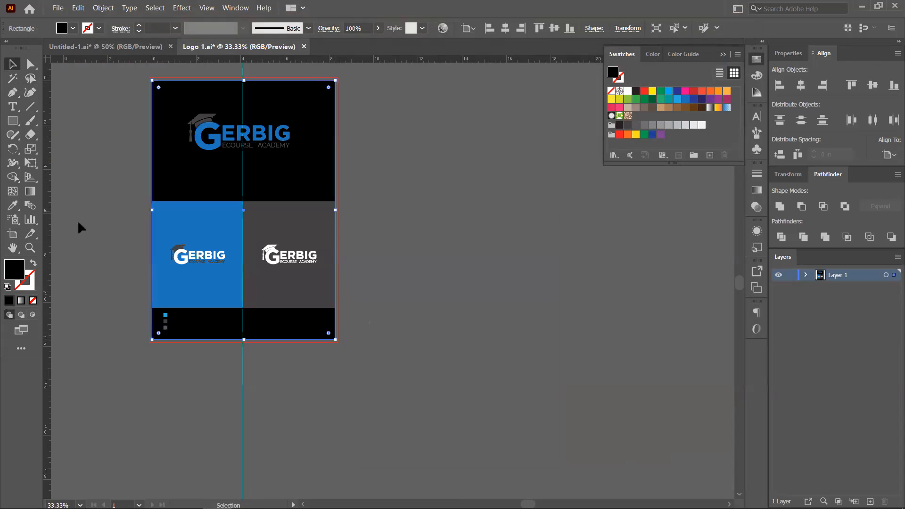
pyautogui.click(628, 92)
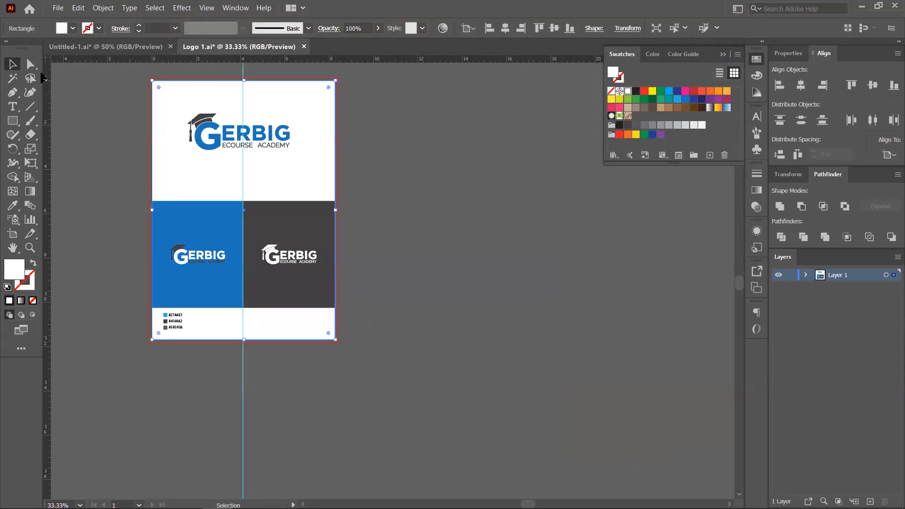
pyautogui.click(97, 101)
# - Export the presentation sheet to the Desktop as "Logo 1.png" at High (300 ppi) with a transparent background color
pyautogui.click(57, 8)
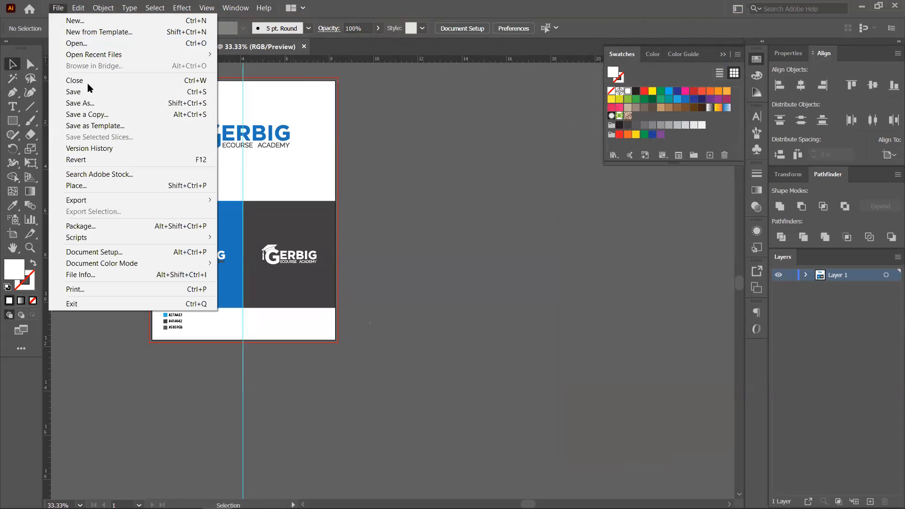
pyautogui.moveTo(97, 200)
pyautogui.click(250, 212)
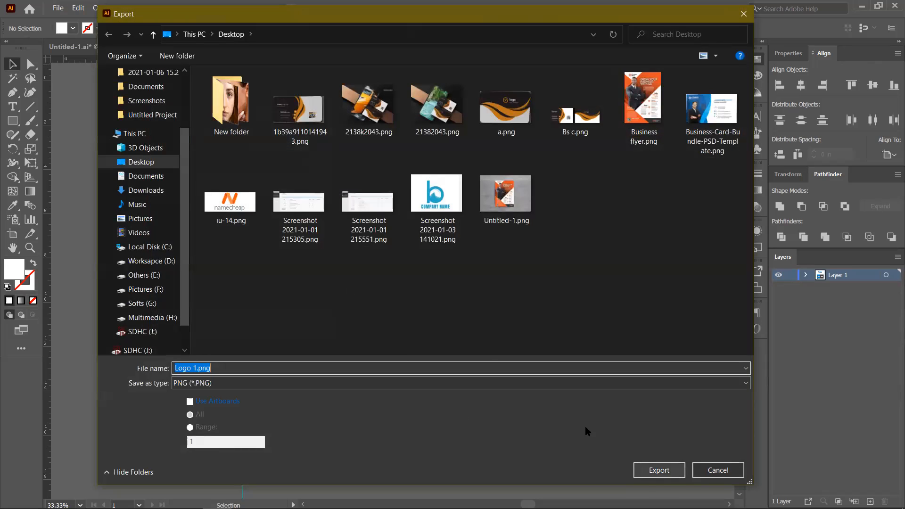
pyautogui.click(142, 165)
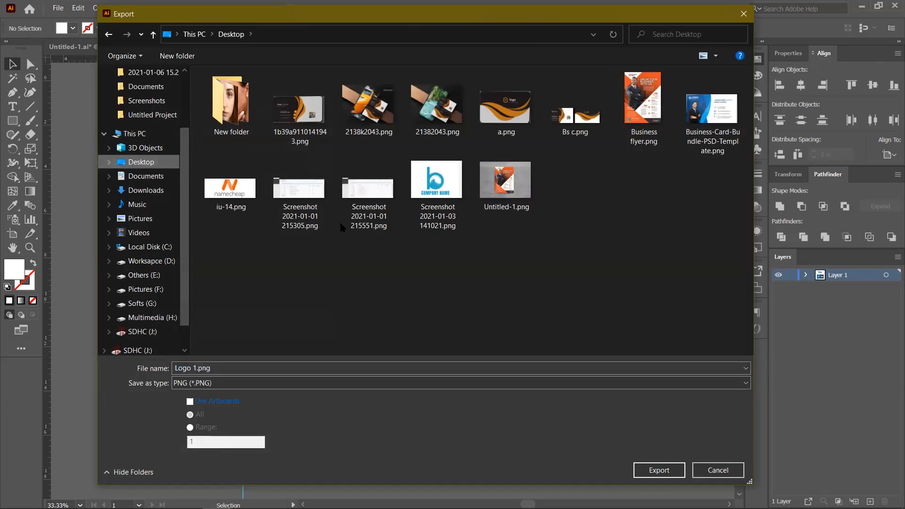
pyautogui.click(656, 471)
pyautogui.click(644, 473)
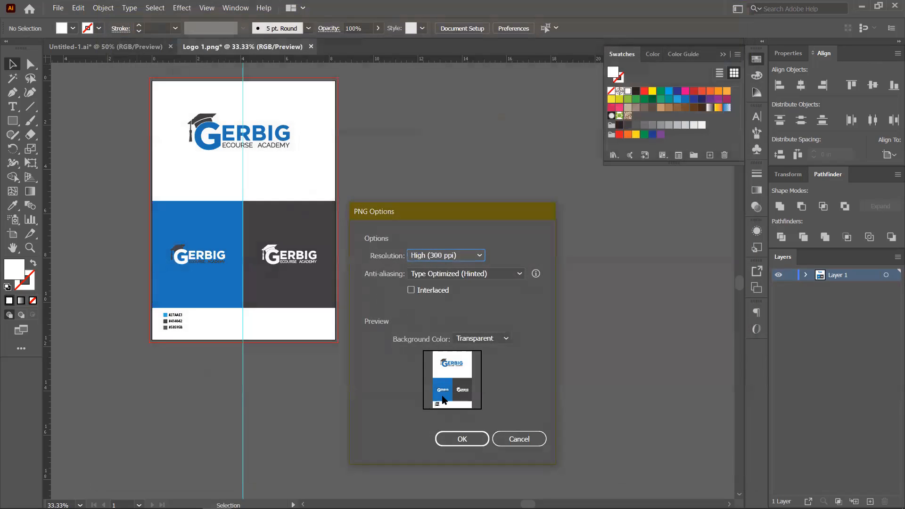
pyautogui.click(451, 257)
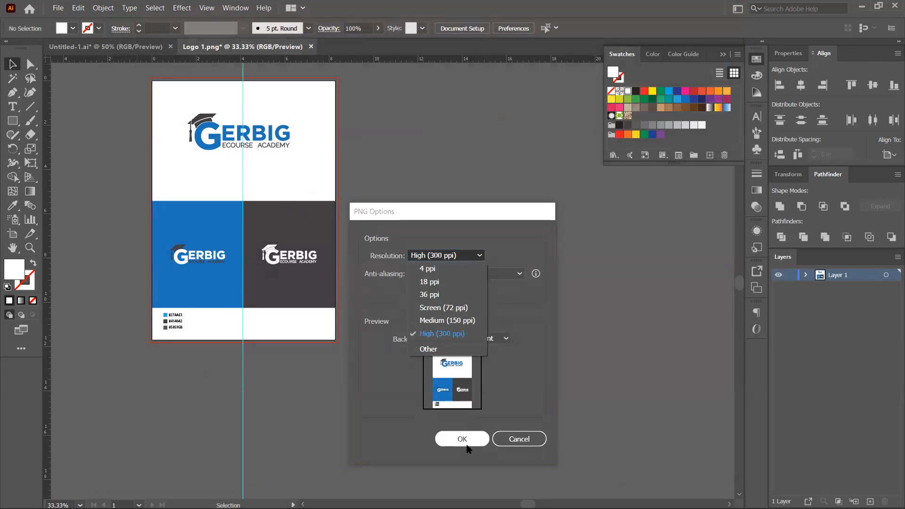
pyautogui.click(469, 445)
pyautogui.click(462, 439)
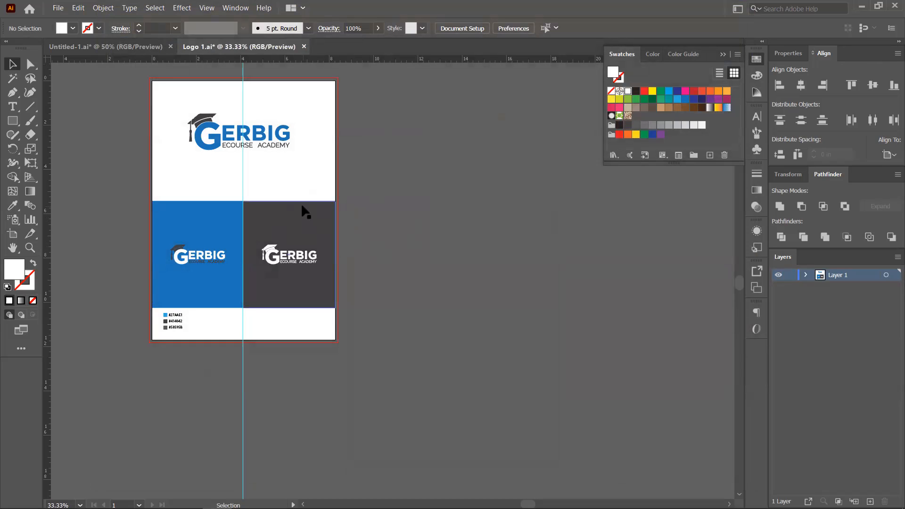
# - Check the exported Logo 1.png from the desktop in Photos, and return to Illustrator
pyautogui.click(860, 6)
pyautogui.doubleClick(201, 21)
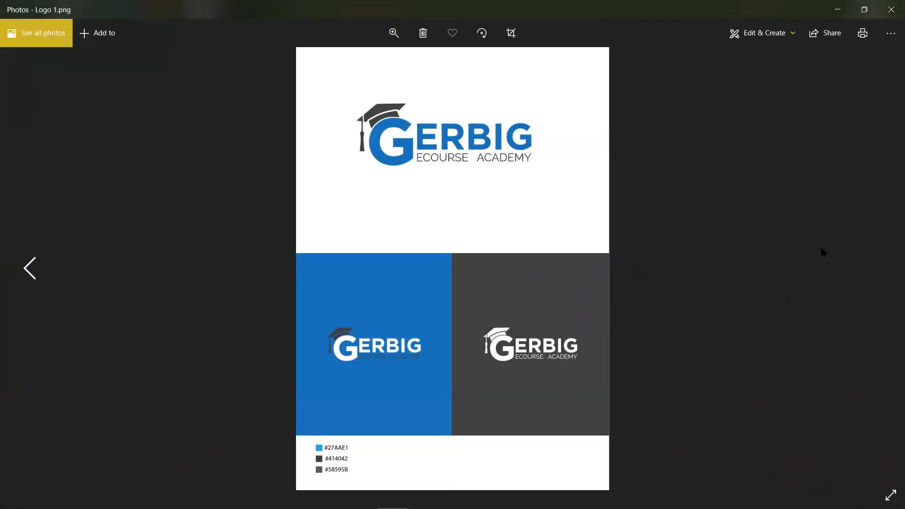
pyautogui.click(891, 10)
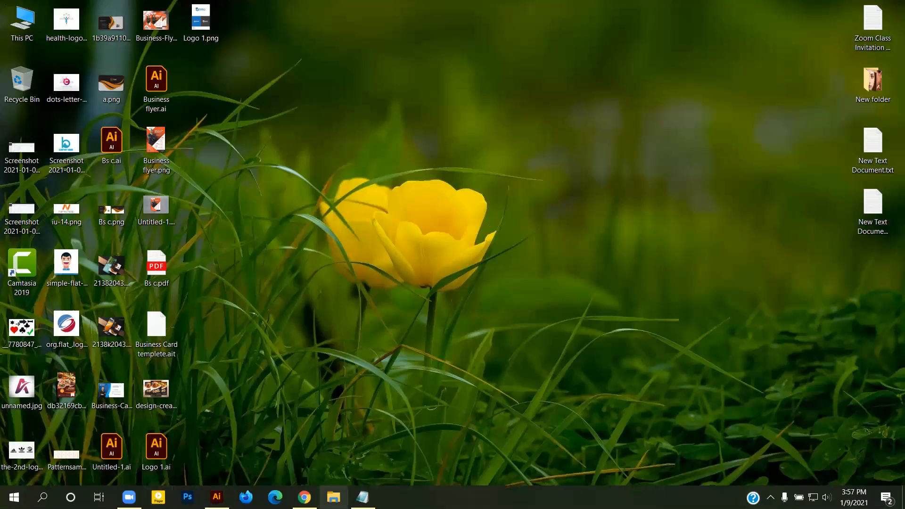
pyautogui.moveTo(305, 497)
pyautogui.click(217, 497)
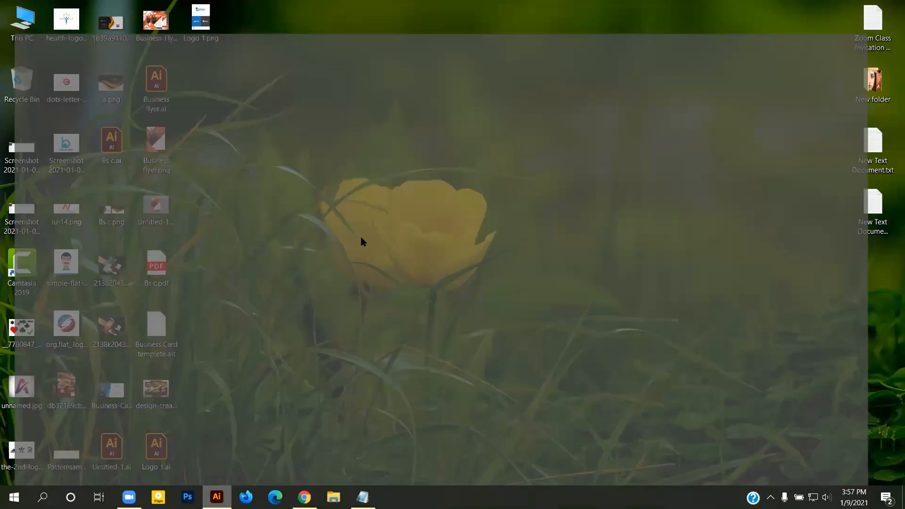
# - Delete the white background rectangle and the blue and dark grey panels behind the small logos
pyautogui.scroll(2, 377, 250)
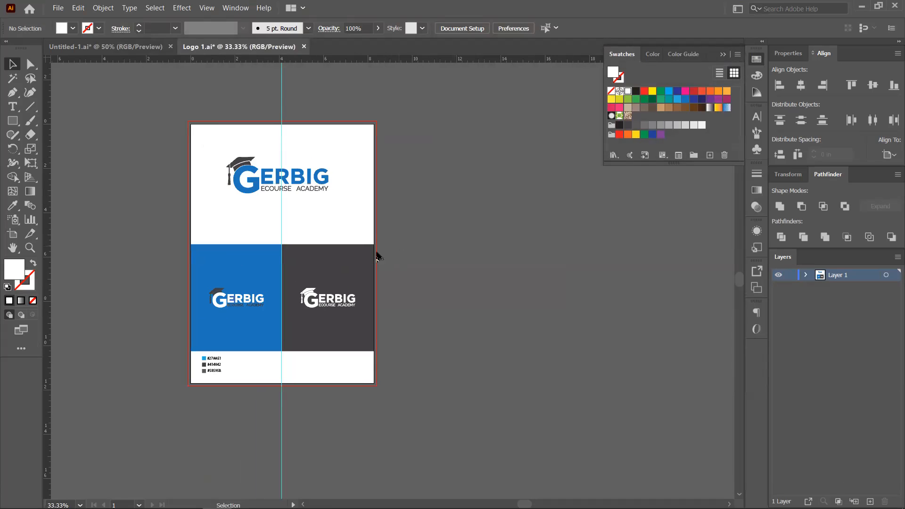
pyautogui.scroll(-1, 256, 218)
pyautogui.press('space')
pyautogui.moveTo(339, 179); pyautogui.dragTo(353, 230)
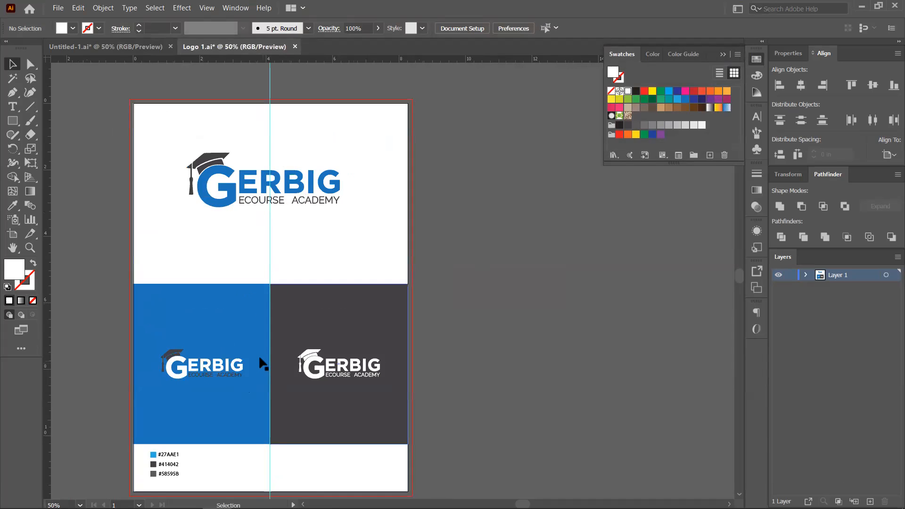
pyautogui.moveTo(207, 263); pyautogui.dragTo(301, 295)
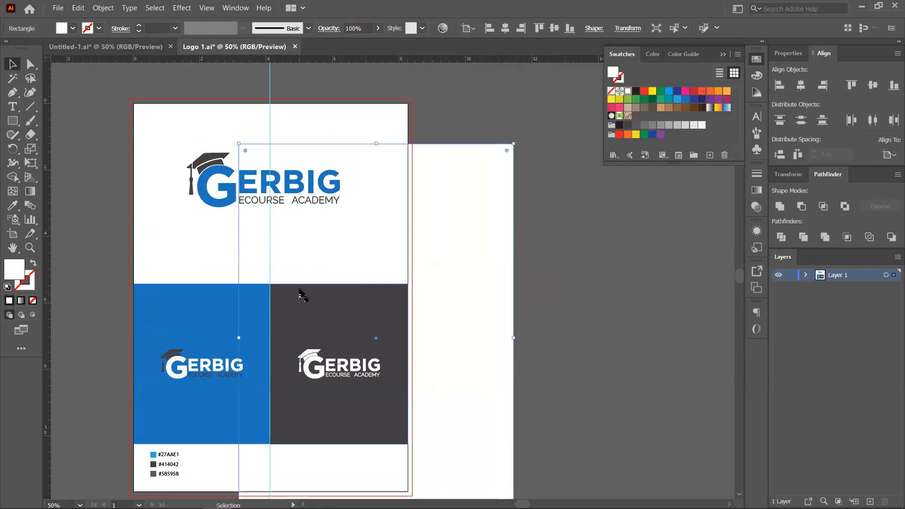
pyautogui.press('Delete')
pyautogui.moveTo(215, 264); pyautogui.dragTo(347, 309)
pyautogui.press('Delete')
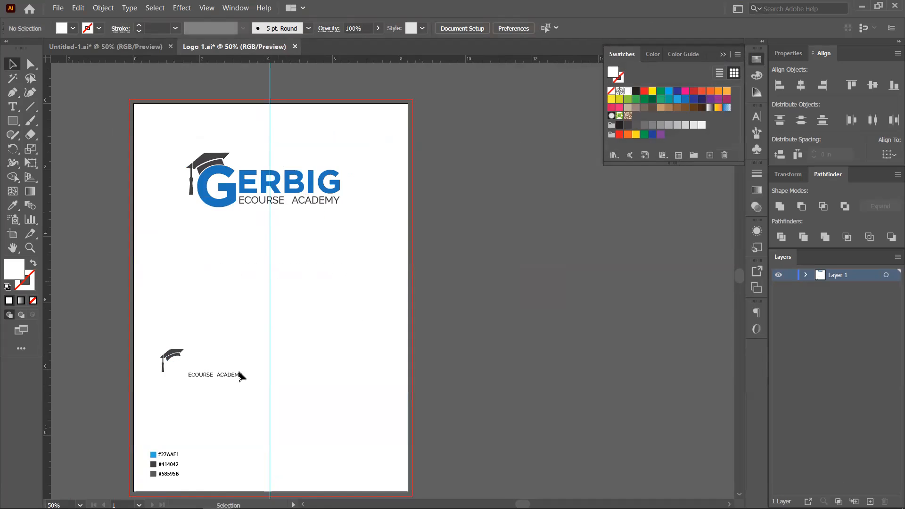
# - Delete the three color squares together with their hex code labels
pyautogui.moveTo(149, 439); pyautogui.dragTo(234, 498)
pyautogui.press('Delete')
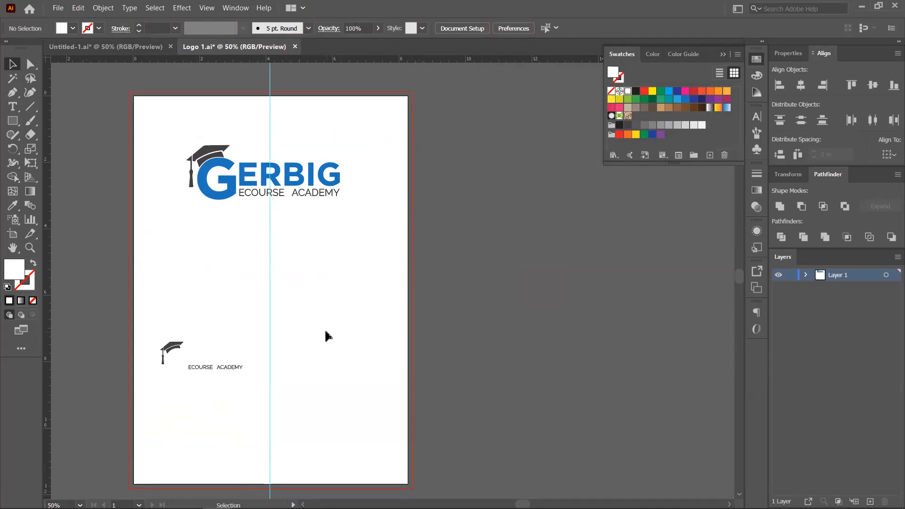
pyautogui.moveTo(169, 115); pyautogui.dragTo(316, 395)
pyautogui.click(441, 354)
# - Export the logos without backgrounds to the Desktop as the PNG file "Logo t .png"
pyautogui.click(58, 8)
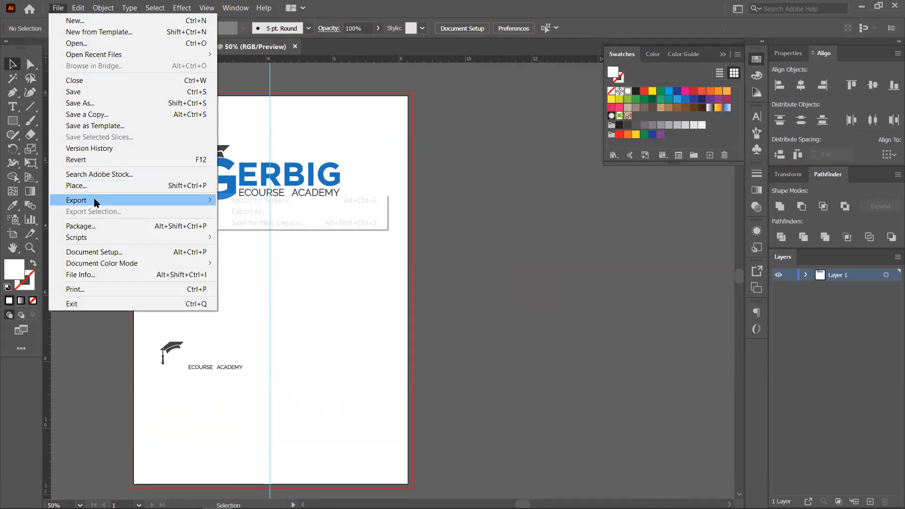
pyautogui.moveTo(95, 202)
pyautogui.click(261, 215)
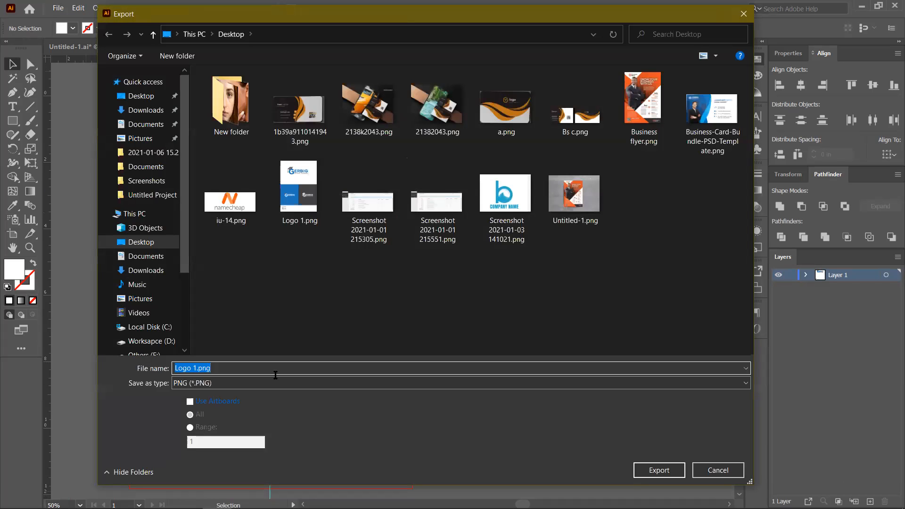
pyautogui.click(192, 368)
pyautogui.write('t')
pyautogui.click(660, 470)
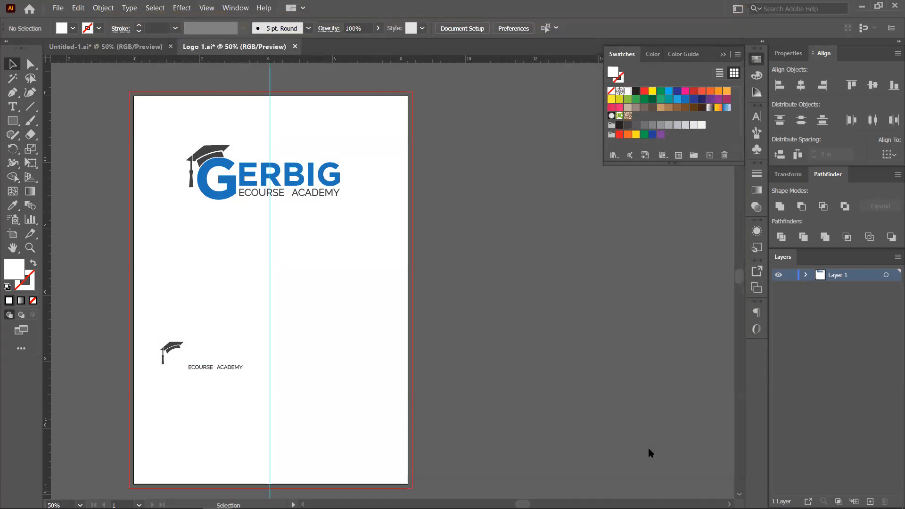
pyautogui.click(464, 438)
# - Select the two monitor-style Gerbig logos in the Untitled-1 document for viewing
pyautogui.click(106, 46)
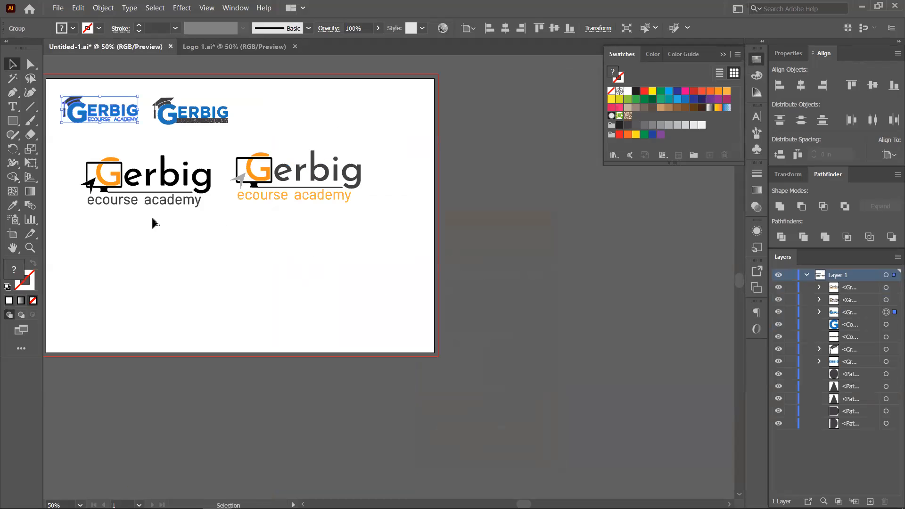
pyautogui.moveTo(114, 229); pyautogui.dragTo(347, 194)
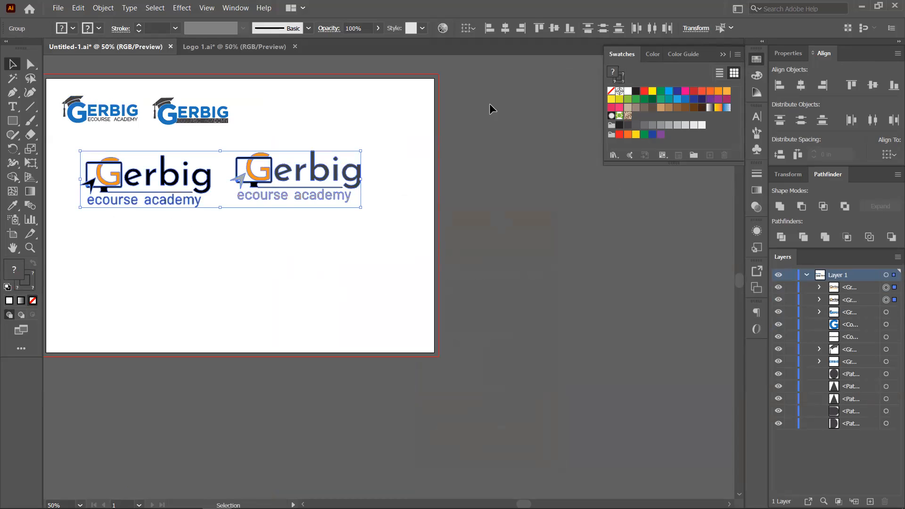
# - Inspect the exported Logo t .png from the desktop in Photos, and close it
pyautogui.click(862, 6)
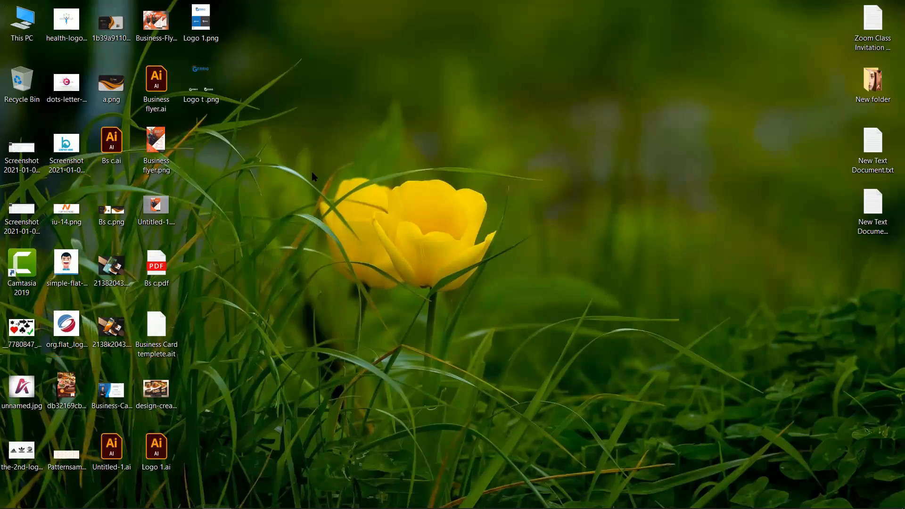
pyautogui.click(204, 84)
pyautogui.doubleClick(206, 91)
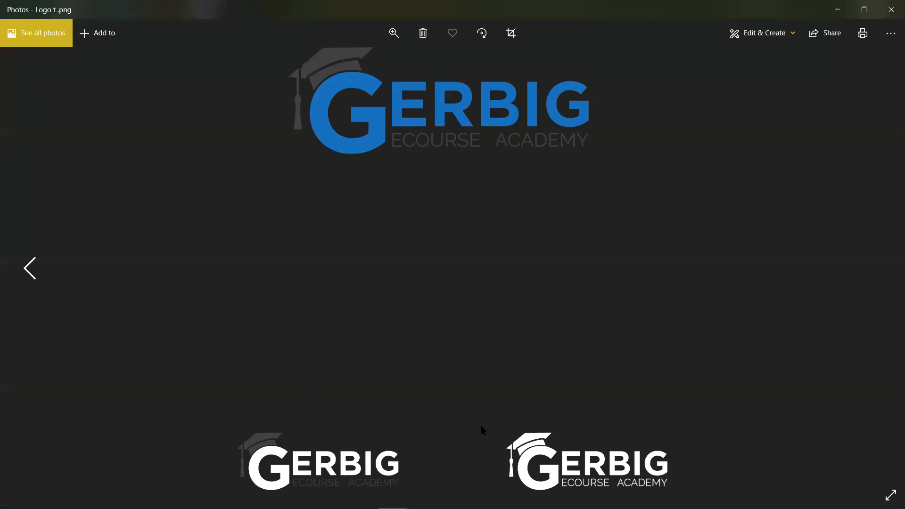
pyautogui.click(892, 9)
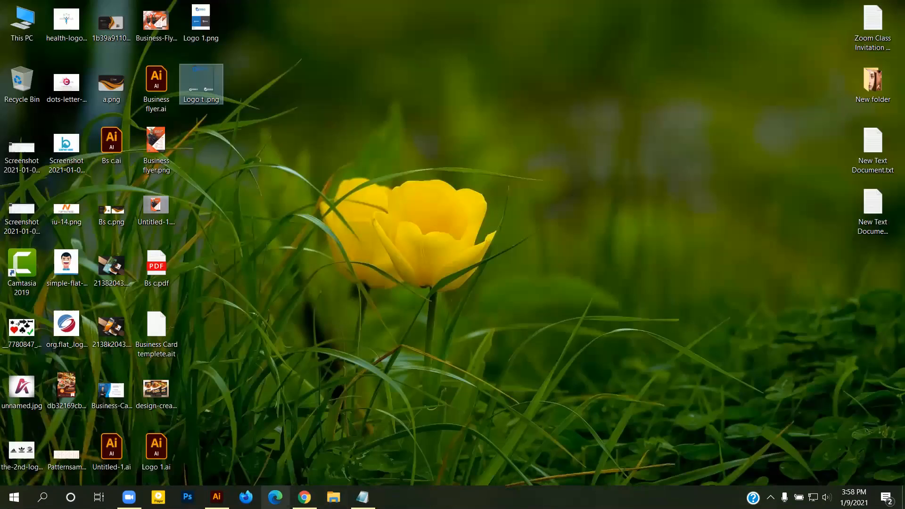
# - Launch Photoshop and open the Logo Mockup folder inside Graphics Design and Mockup on drive D in File Explorer
pyautogui.moveTo(216, 497)
pyautogui.click(187, 497)
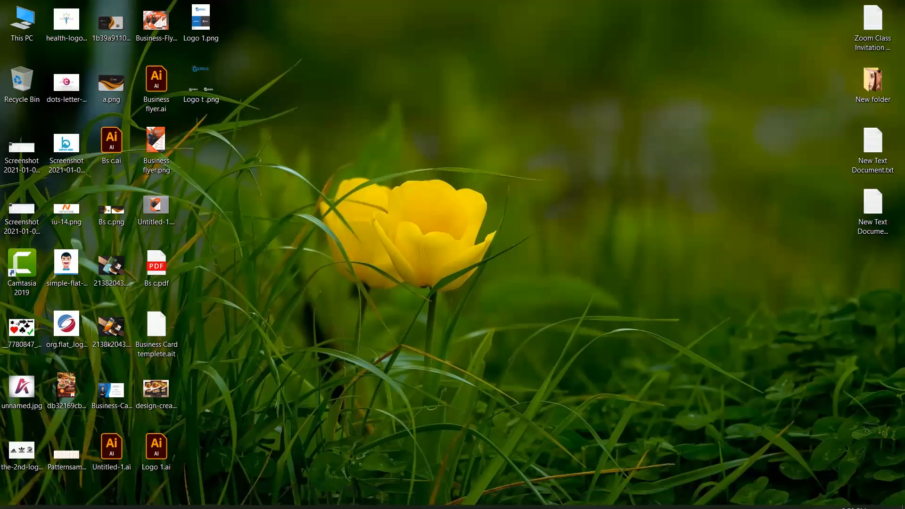
pyautogui.click(329, 497)
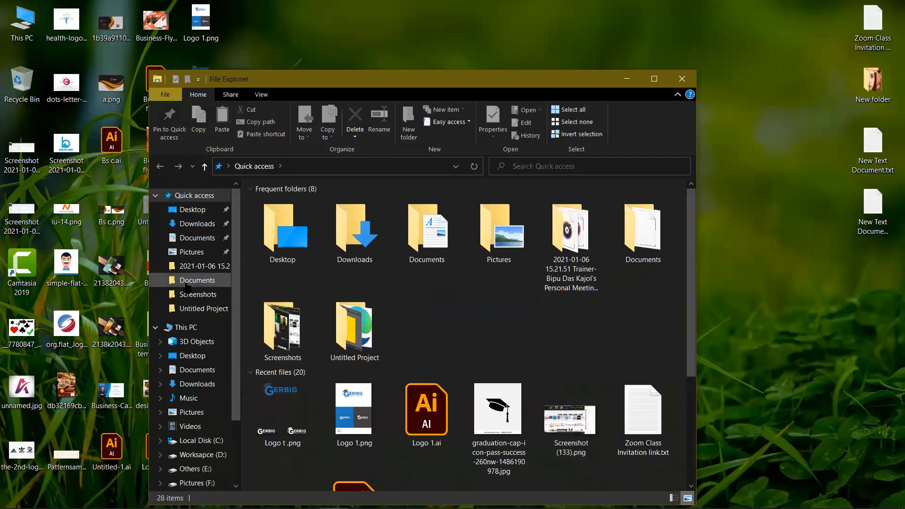
pyautogui.click(200, 455)
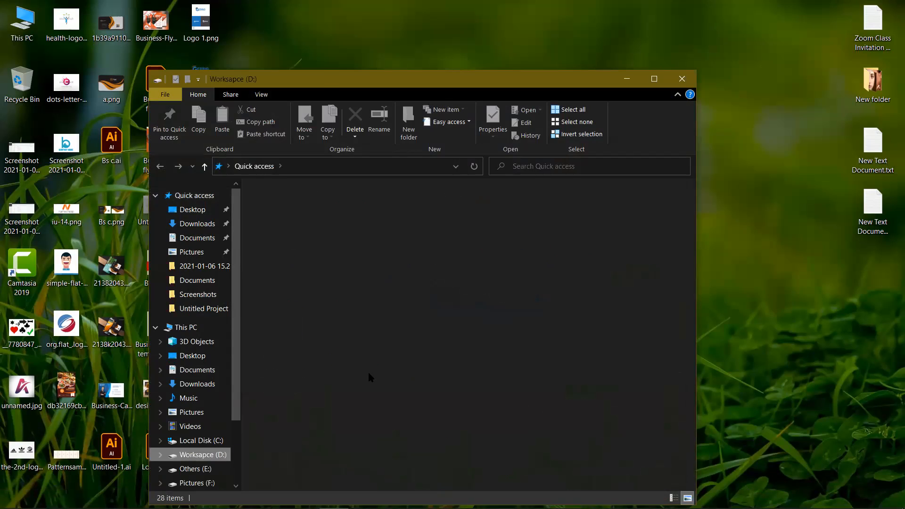
pyautogui.click(474, 237)
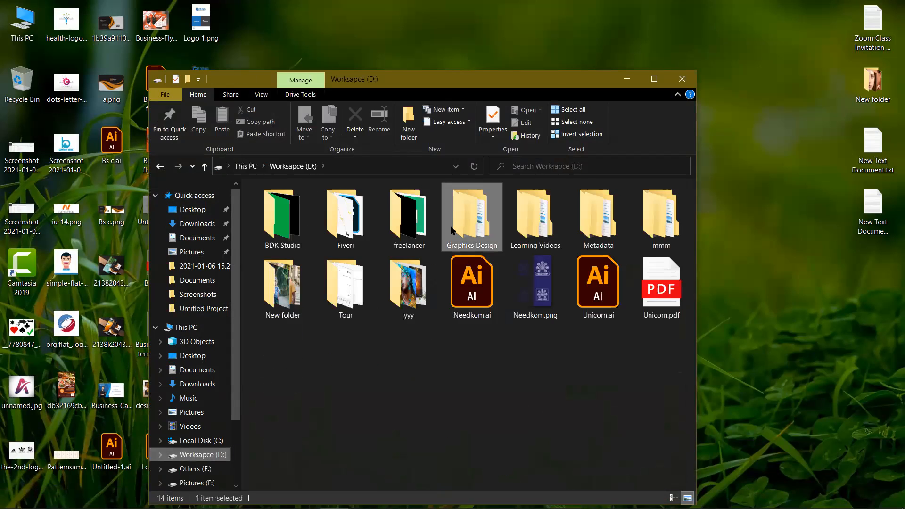
pyautogui.moveTo(540, 84); pyautogui.dragTo(607, 56)
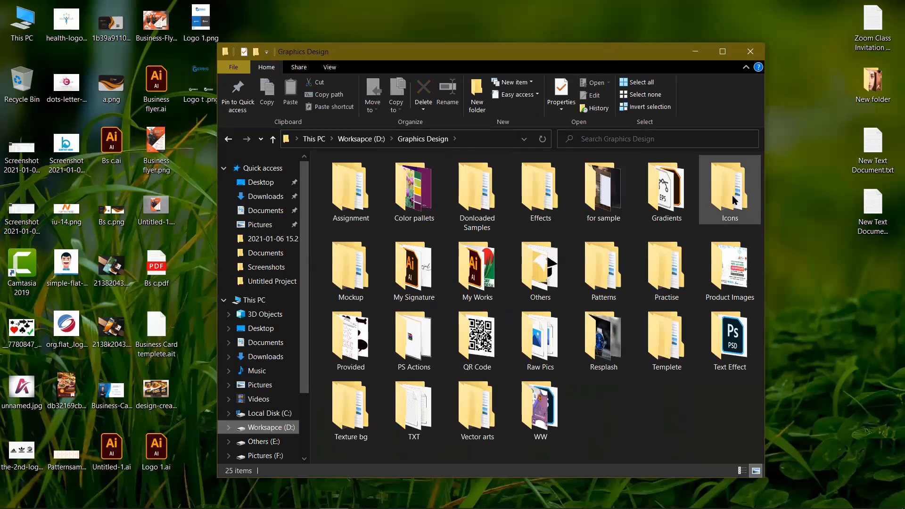
pyautogui.doubleClick(357, 291)
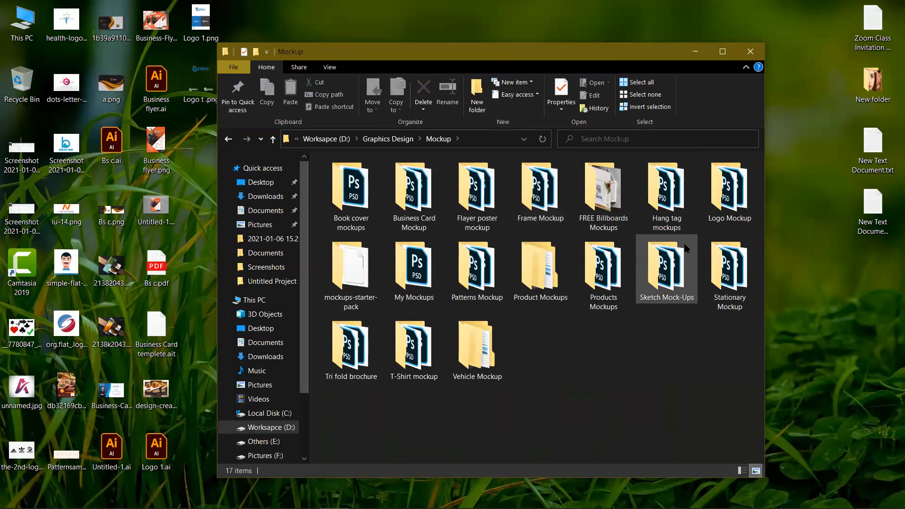
pyautogui.doubleClick(720, 202)
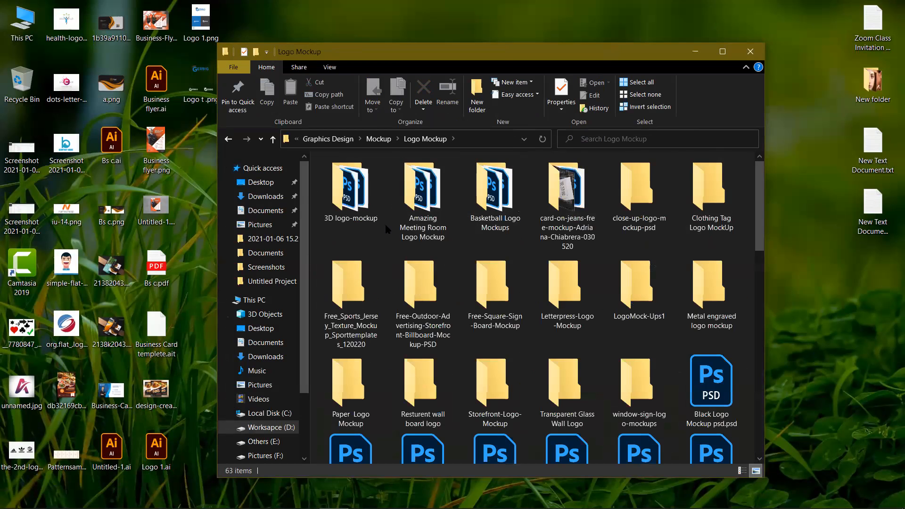
# - Show the 3D logo-mockup folder's contents as large thumbnails in a maximized window and open its 3d-Glass-Window folder
pyautogui.doubleClick(348, 200)
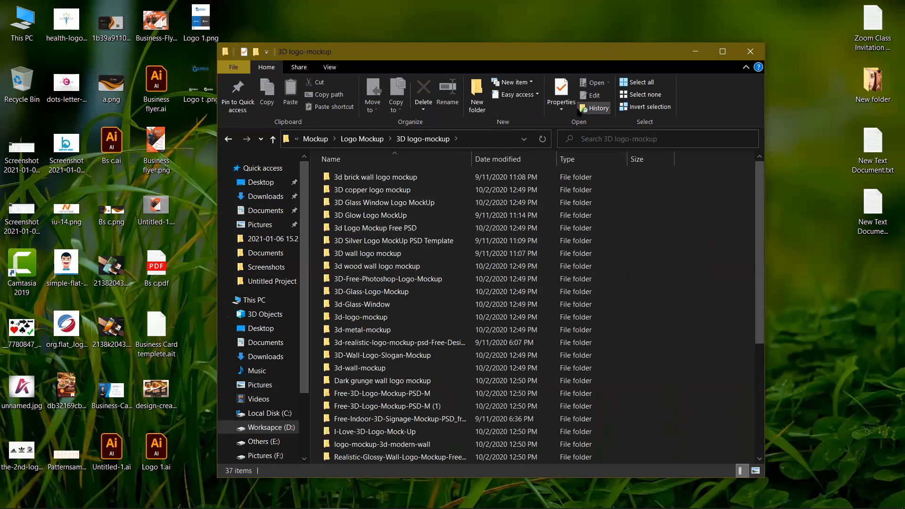
pyautogui.click(756, 471)
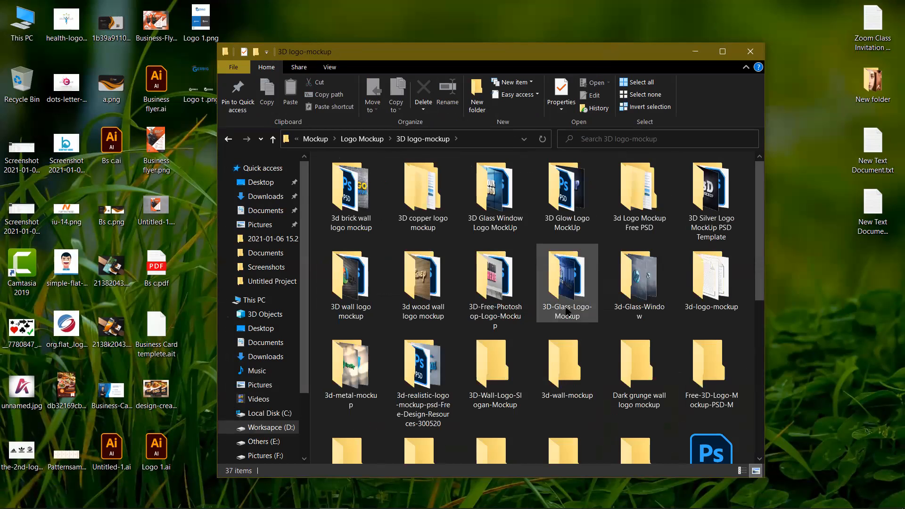
pyautogui.click(566, 195)
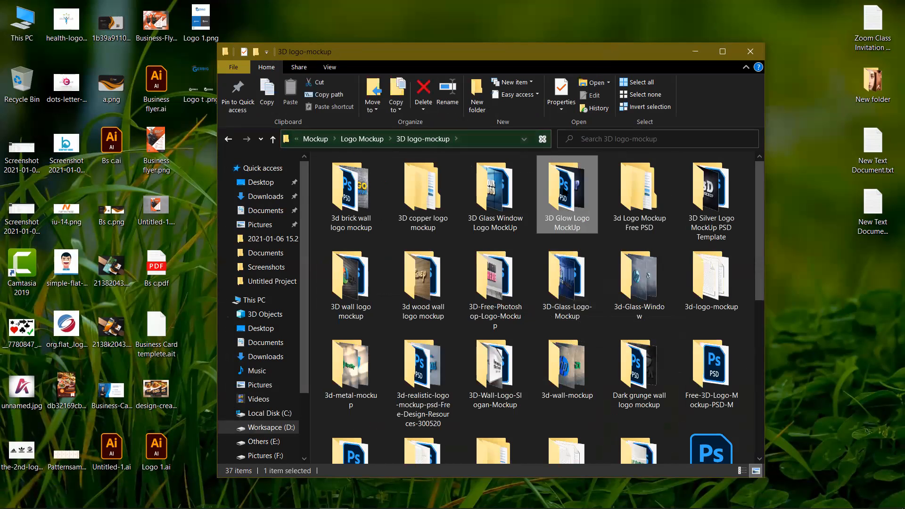
pyautogui.click(723, 52)
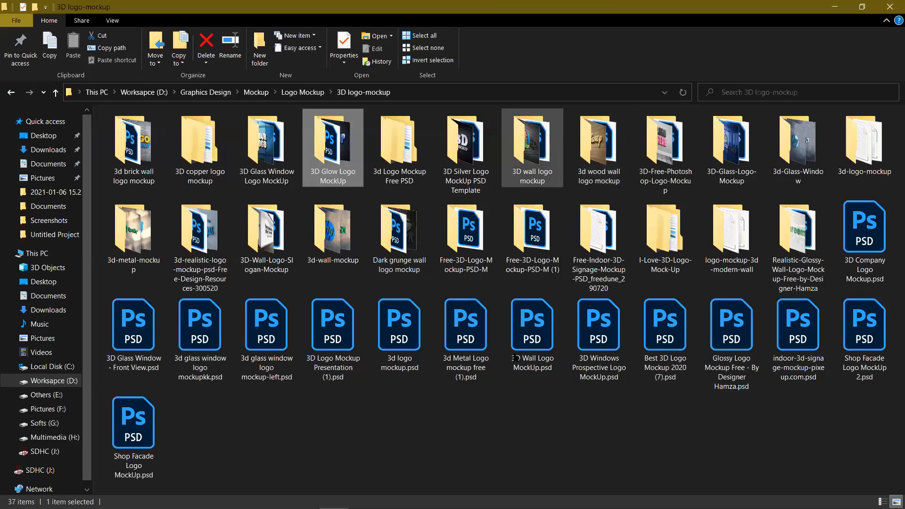
pyautogui.doubleClick(798, 144)
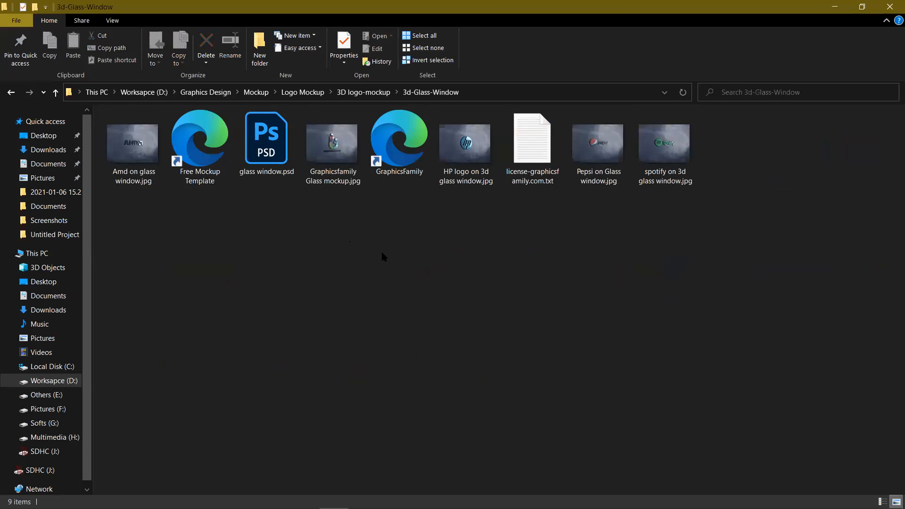
# - Try to open glass window.psd from the 3d-Glass-Window folder in Photoshop
pyautogui.moveTo(247, 505)
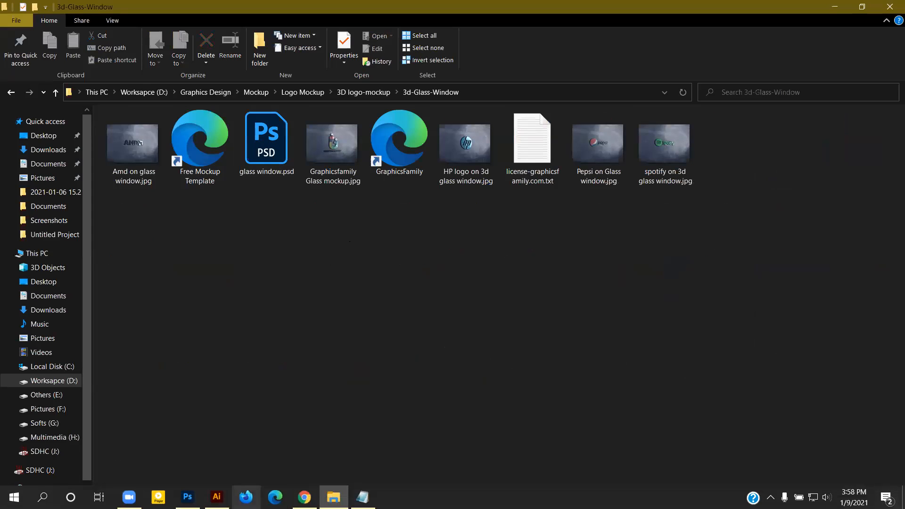
pyautogui.click(187, 496)
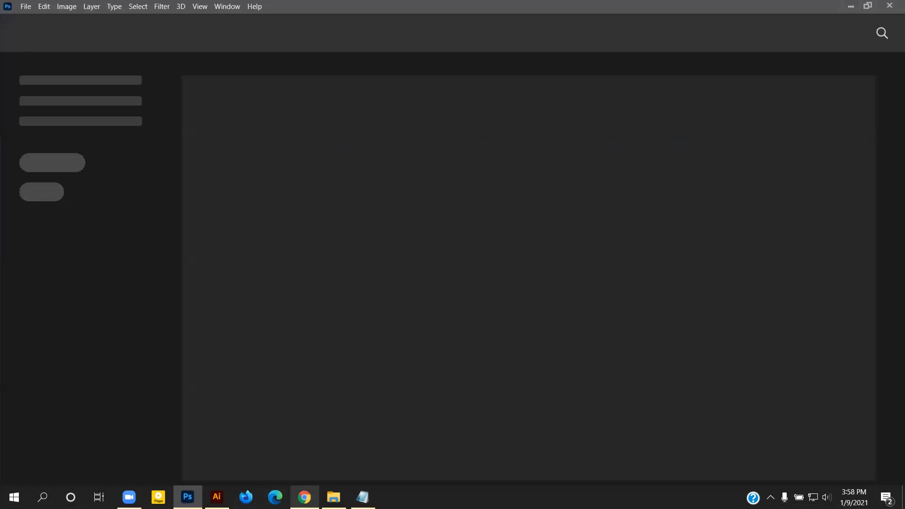
pyautogui.click(333, 497)
pyautogui.click(266, 142)
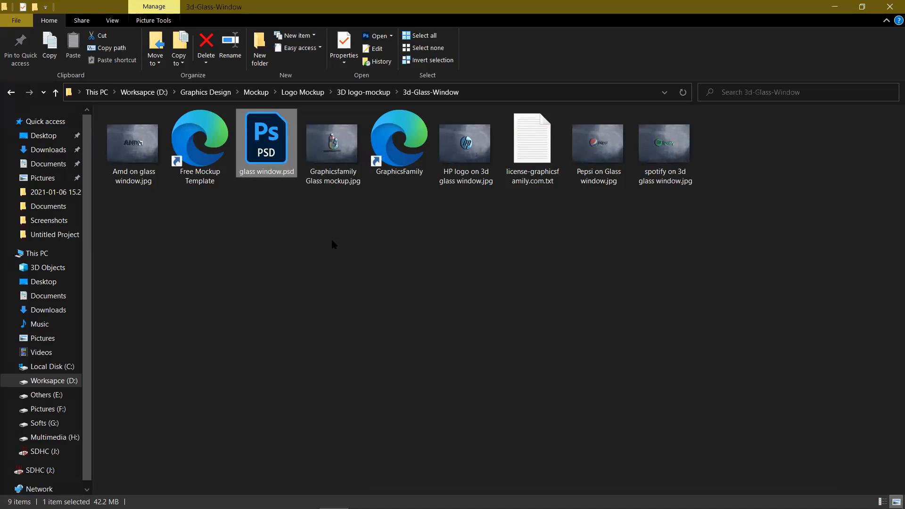
pyautogui.click(835, 7)
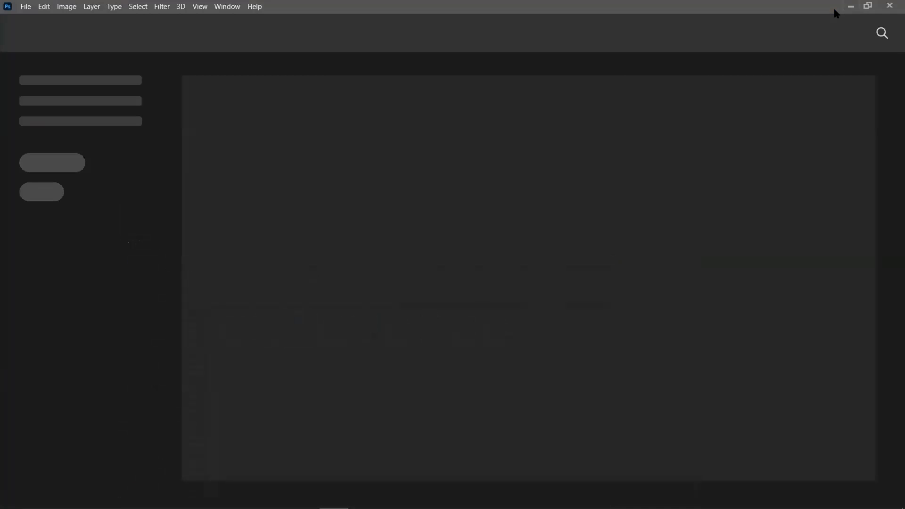
# - Switch to Illustrator, save Untitled-1.ai, and close Logo 1.ai without saving its changes
pyautogui.click(217, 497)
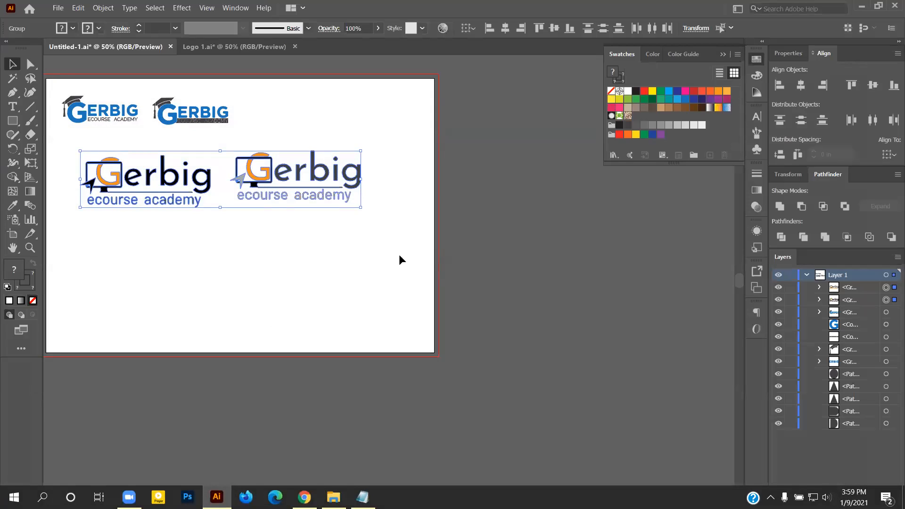
pyautogui.click(445, 275)
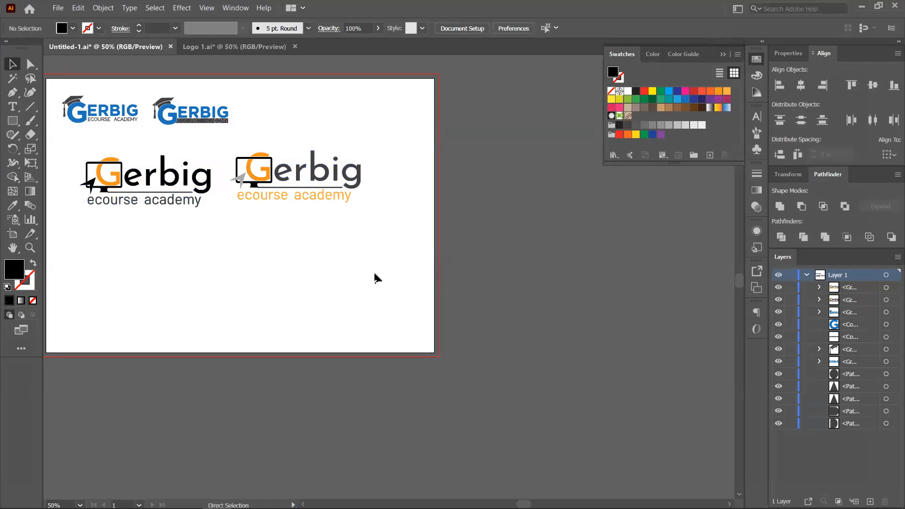
pyautogui.hotkey('ctrl', 's')
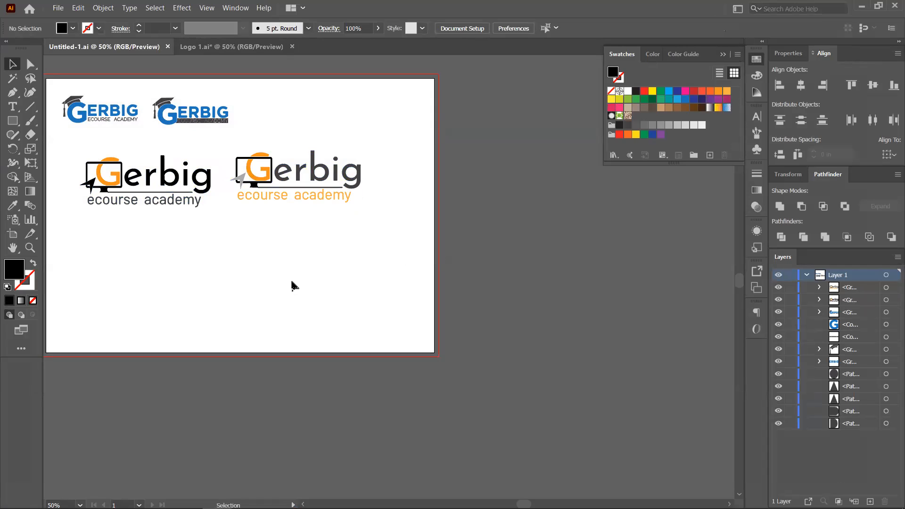
pyautogui.click(235, 46)
pyautogui.click(292, 46)
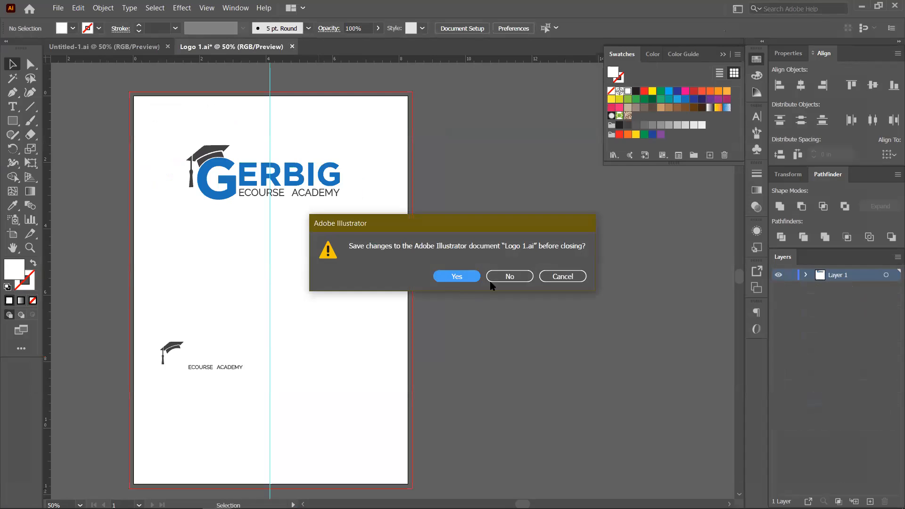
pyautogui.click(511, 277)
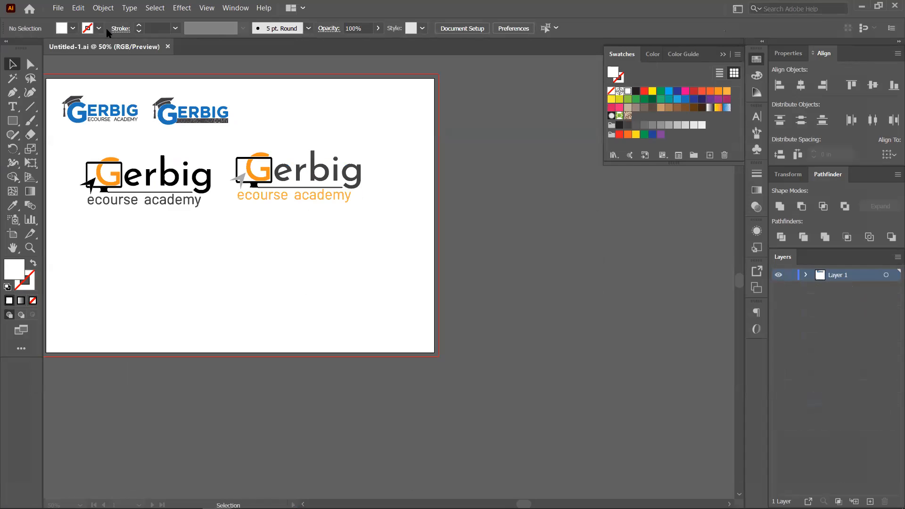
# - Minimize Illustrator and return to the desktop
pyautogui.click(806, 275)
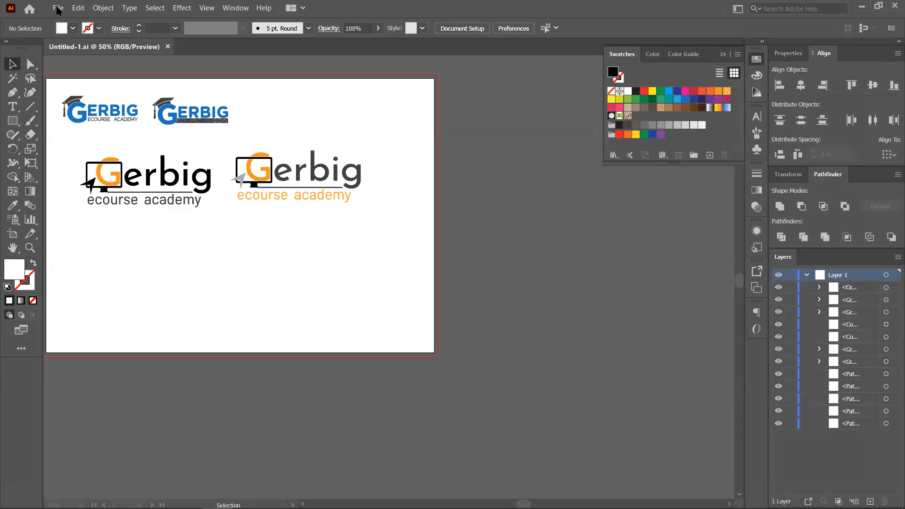
pyautogui.click(58, 8)
pyautogui.click(93, 106)
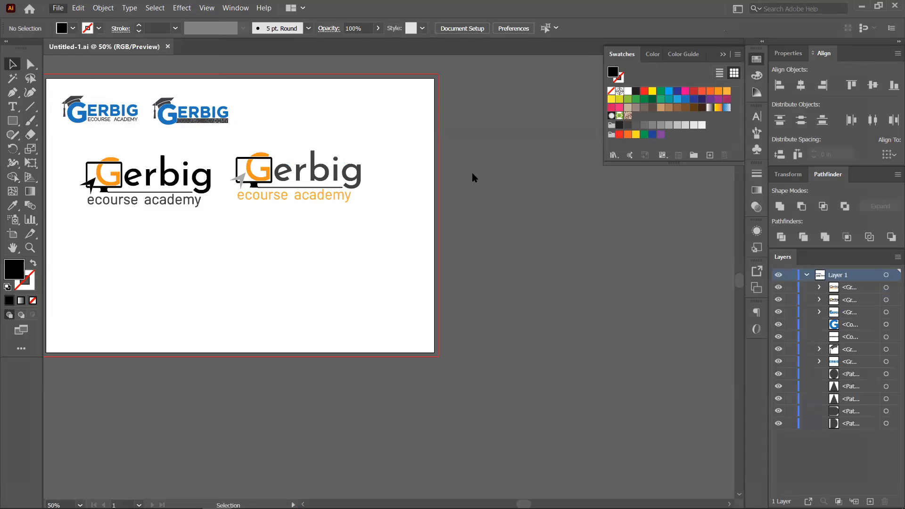
pyautogui.click(703, 488)
pyautogui.click(863, 5)
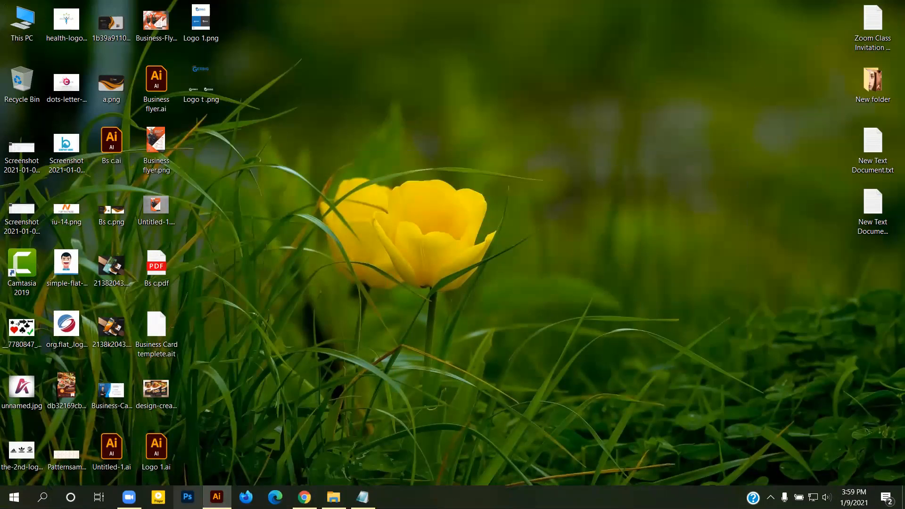
pyautogui.click(216, 497)
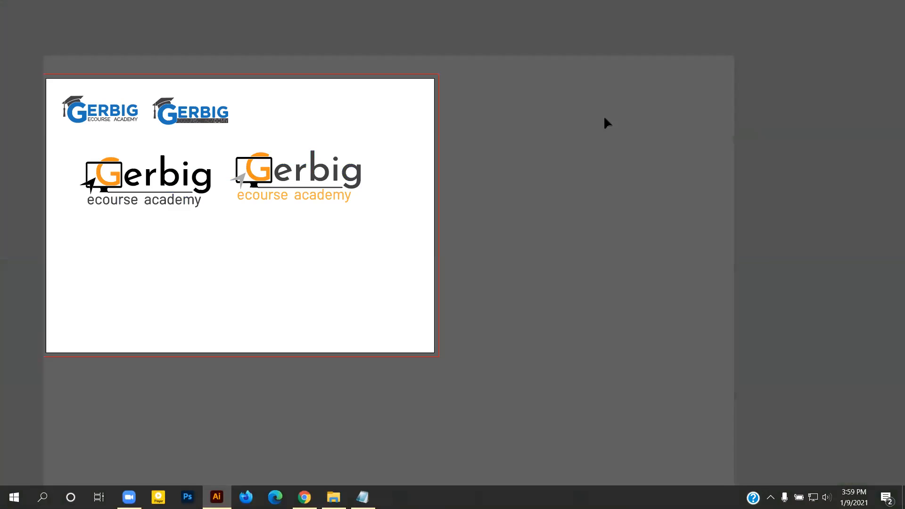
pyautogui.press('super+d')
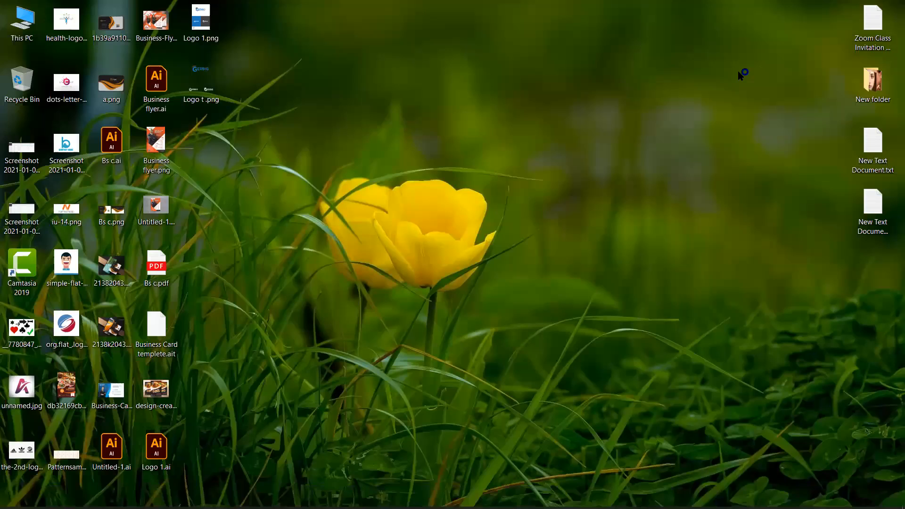
pyautogui.rightClick(353, 68)
pyautogui.click(373, 102)
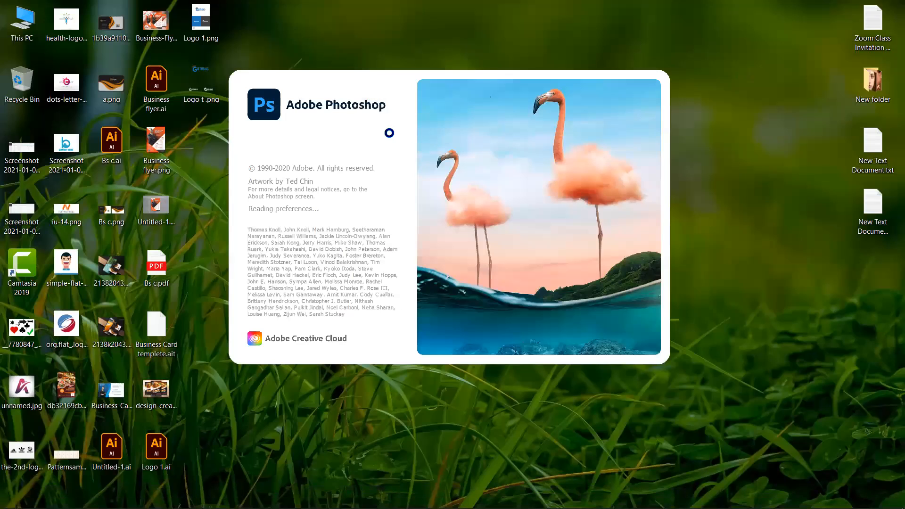
pyautogui.rightClick(318, 52)
pyautogui.click(348, 88)
pyautogui.rightClick(319, 37)
pyautogui.click(340, 74)
pyautogui.rightClick(307, 44)
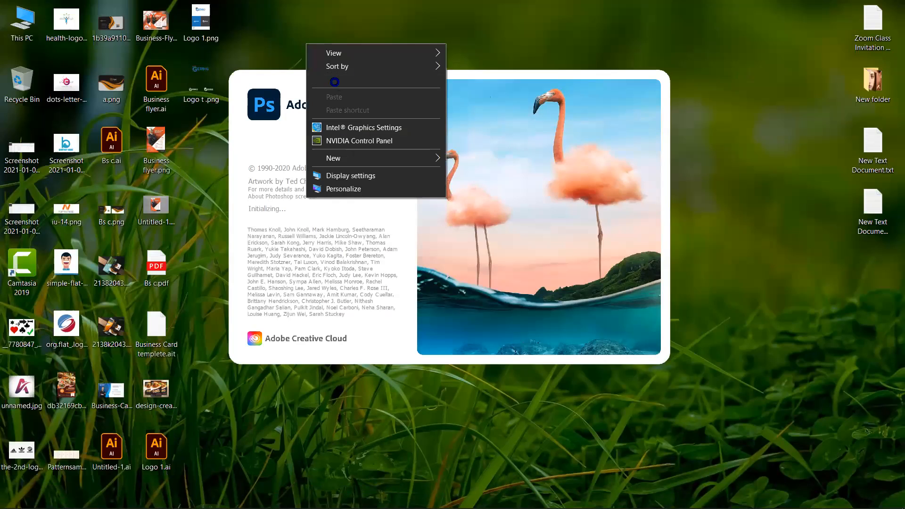
pyautogui.click(335, 81)
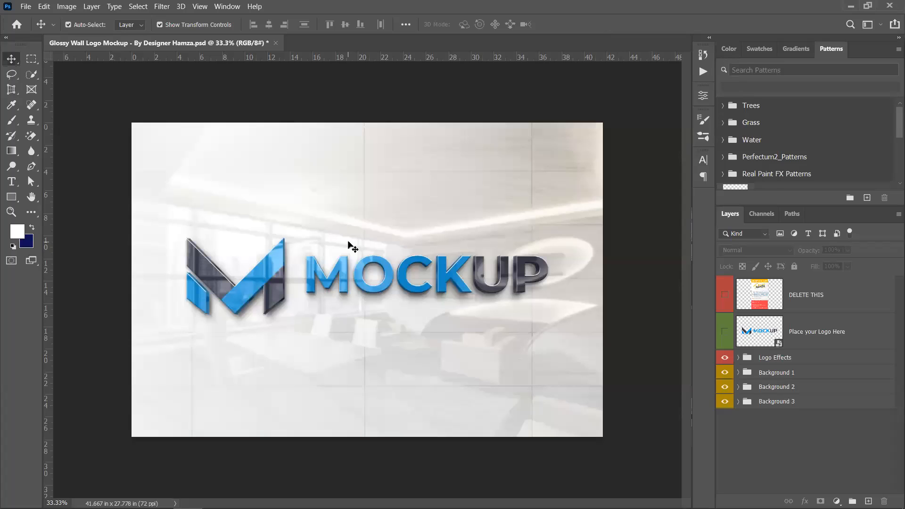
# - Open Logo t .png from the Desktop in Photoshop and shift its layer slightly
pyautogui.click(25, 7)
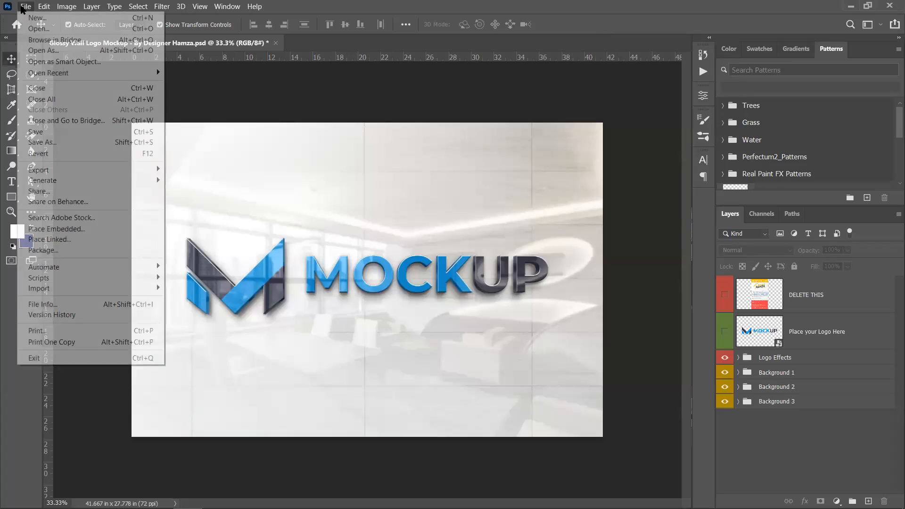
pyautogui.click(33, 27)
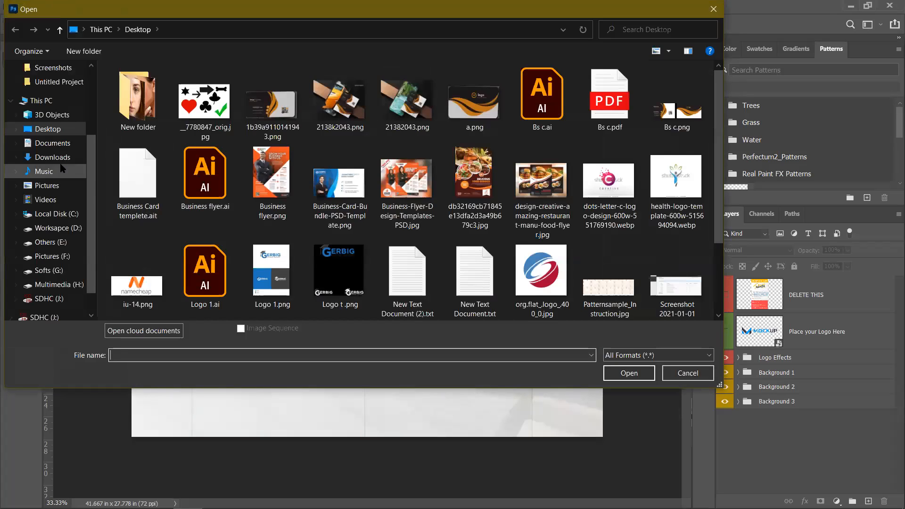
pyautogui.click(339, 266)
pyautogui.click(613, 376)
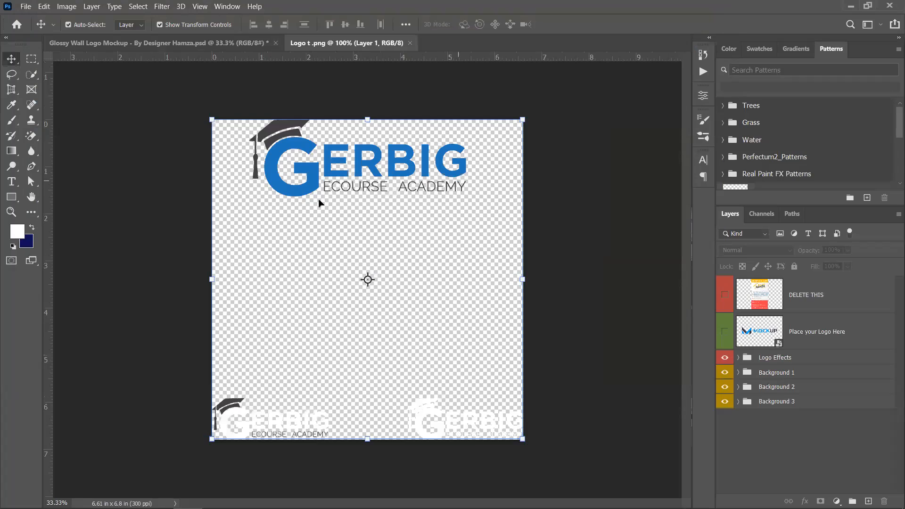
pyautogui.moveTo(364, 176); pyautogui.dragTo(374, 175)
# - Open the mockup's Place your Logo Here smart object and bring the large blue Gerbig logo from Logo t .png into it
pyautogui.click(180, 46)
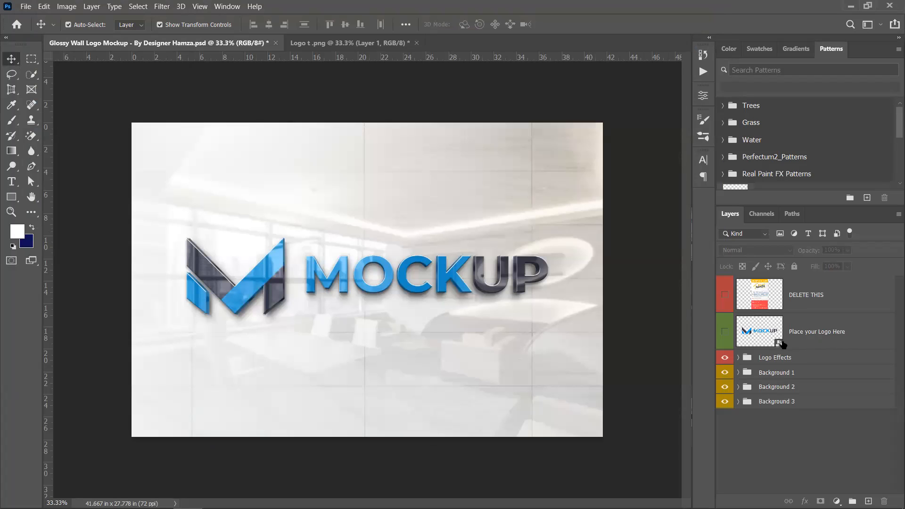
pyautogui.doubleClick(779, 346)
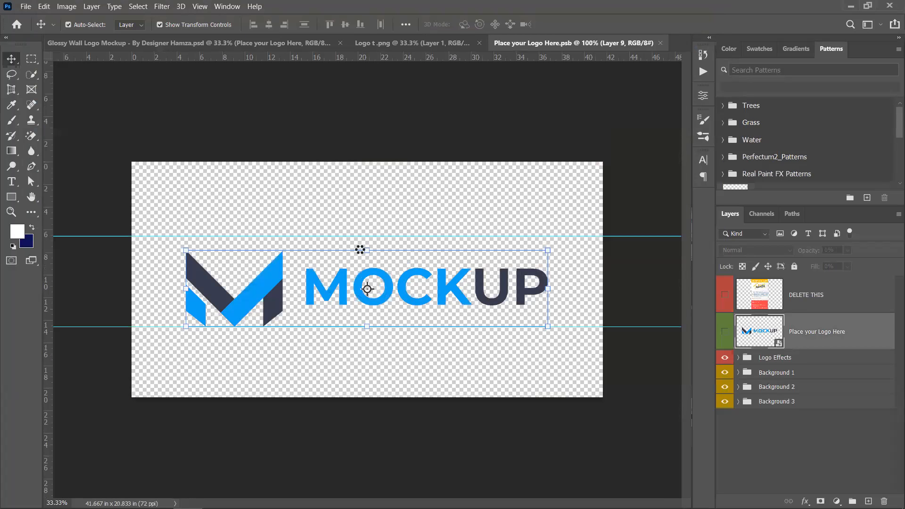
pyautogui.click(415, 43)
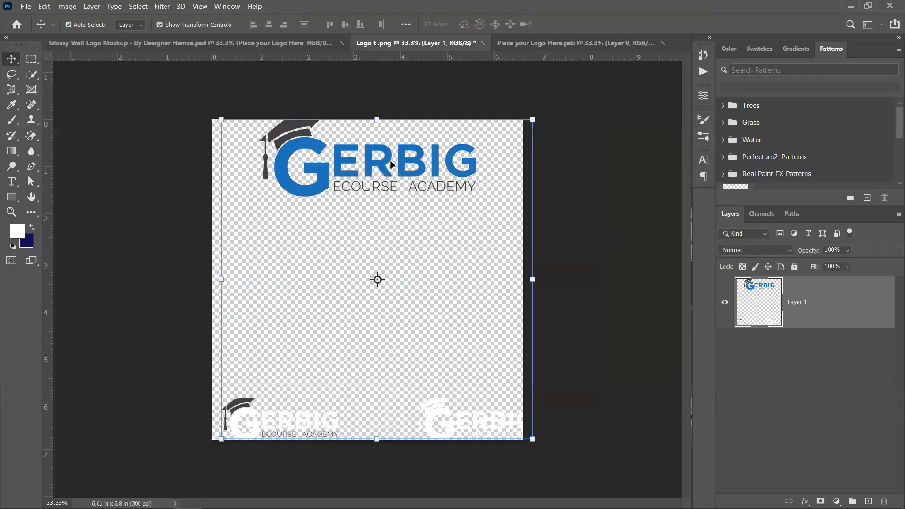
pyautogui.click(31, 58)
pyautogui.moveTo(230, 119); pyautogui.dragTo(521, 246)
pyautogui.press('v')
pyautogui.moveTo(329, 157); pyautogui.dragTo(355, 273)
# - Replace the MOCKUP artwork with the roughly centred Gerbig logo and save the smart object to update the wall mockup
pyautogui.click(266, 297)
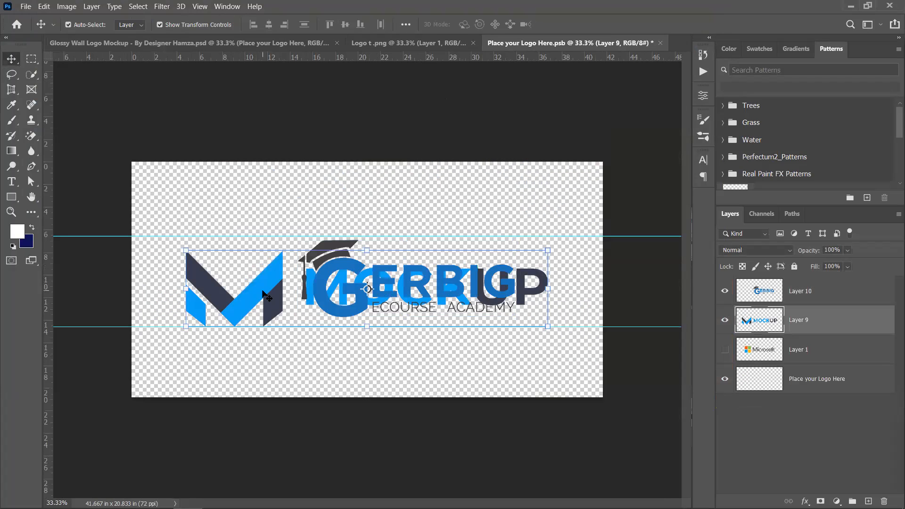
pyautogui.press('Delete')
pyautogui.click(347, 301)
pyautogui.moveTo(348, 302); pyautogui.dragTo(307, 303)
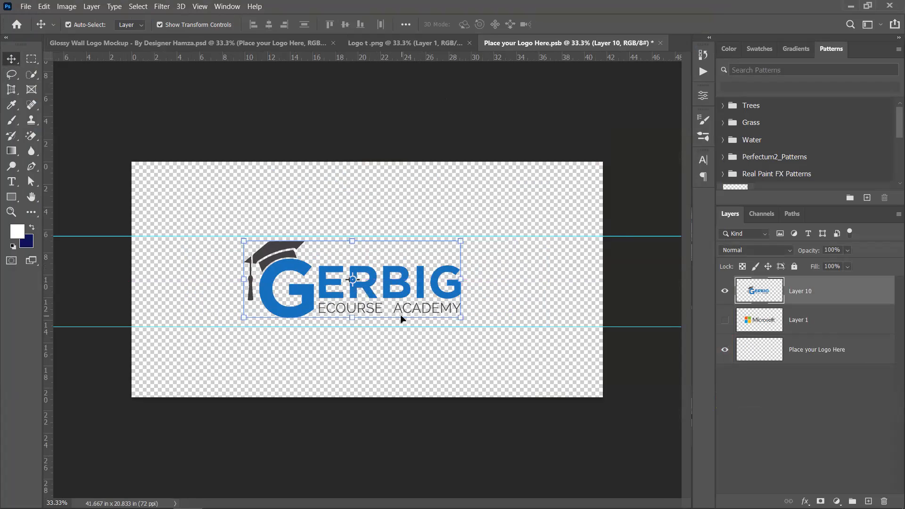
pyautogui.hotkey('ctrl', 's')
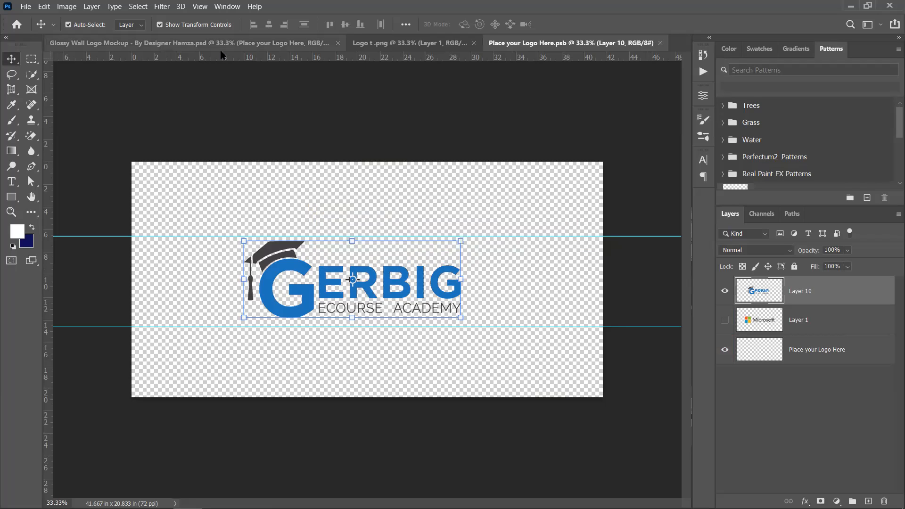
pyautogui.click(198, 46)
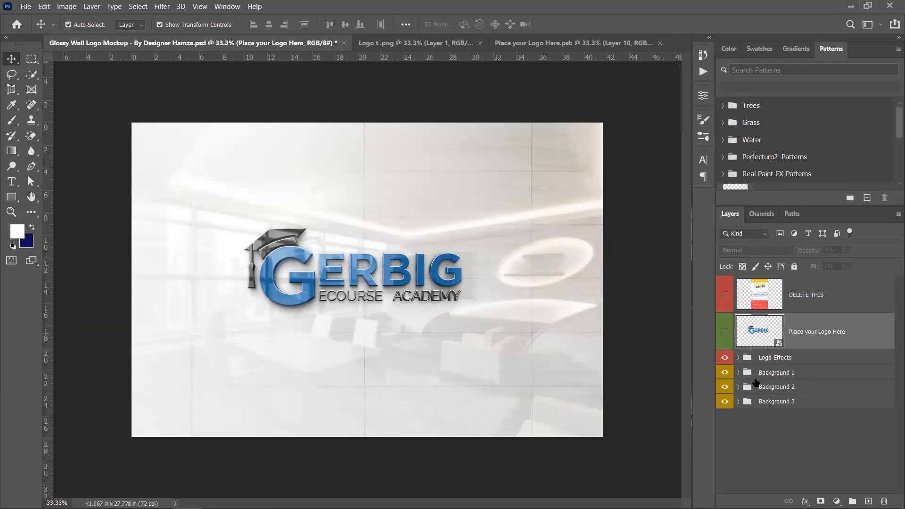
# - Preview the Gerbig logo against the mockup's different walls by toggling the visibility of the Background 1 and Background 2 groups
pyautogui.click(725, 359)
pyautogui.click(725, 372)
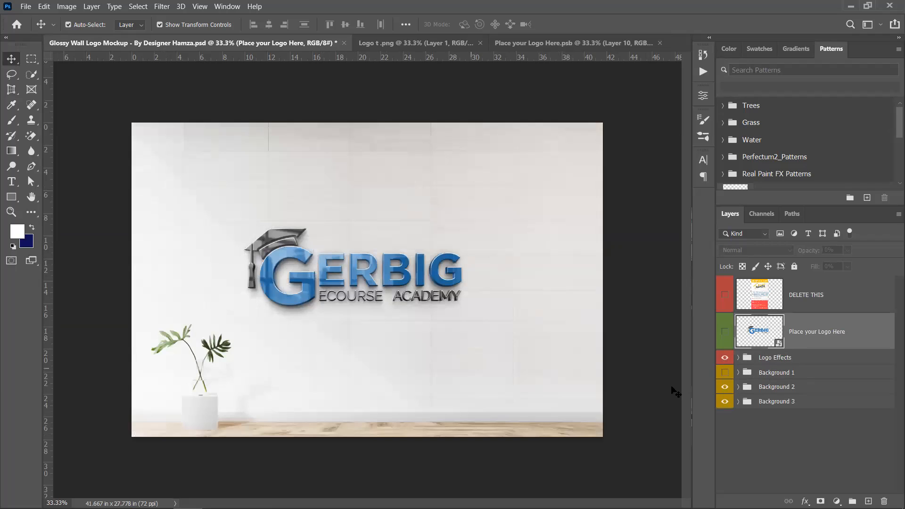
pyautogui.click(726, 387)
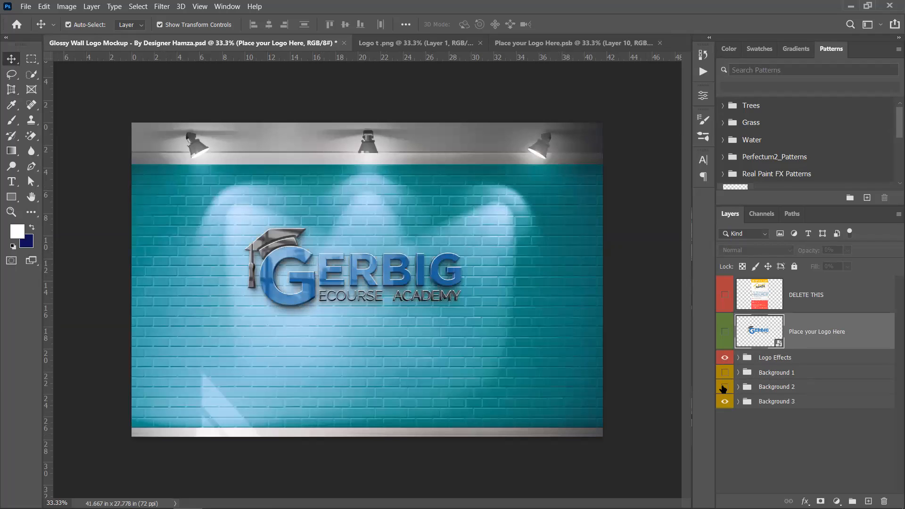
pyautogui.click(726, 373)
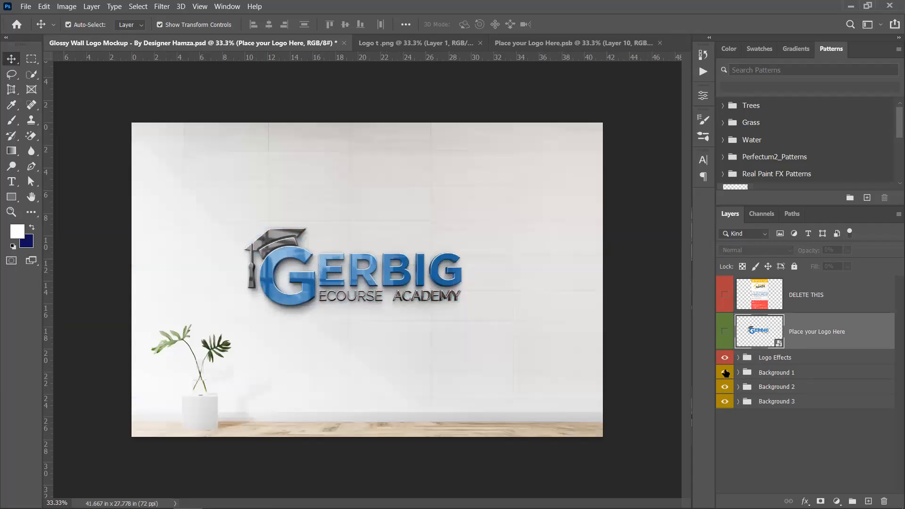
# - Toggle the visibility of the Background 1 group once more and close the Glossy Wall Logo Mockup without saving
pyautogui.click(725, 373)
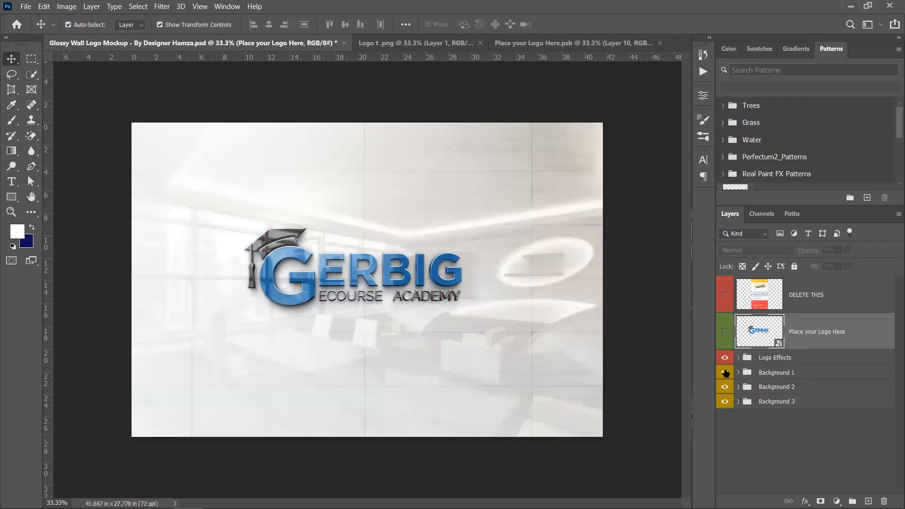
pyautogui.click(344, 44)
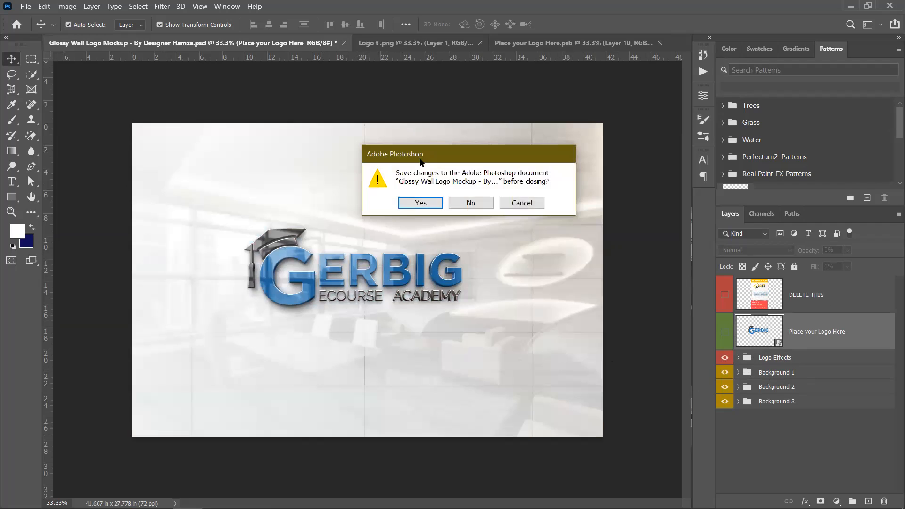
pyautogui.click(470, 203)
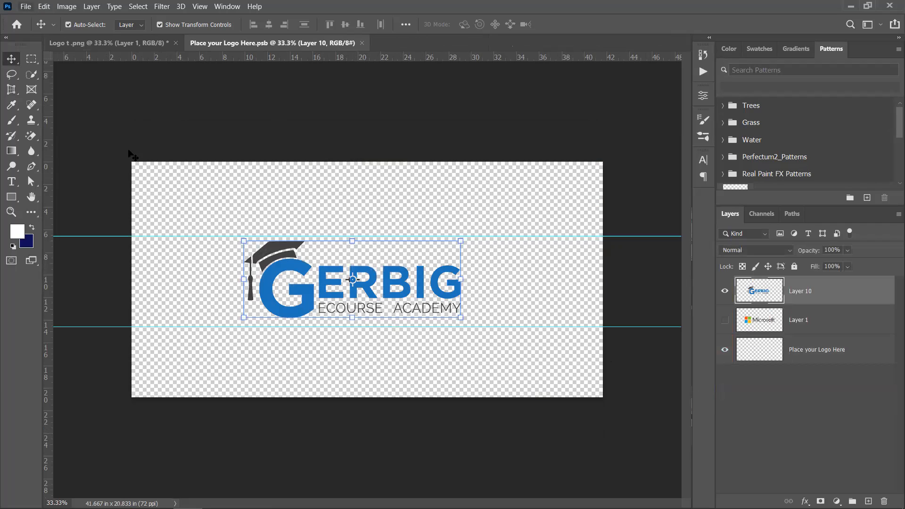
# - Open glass window.psd from the 3d-Glass-Window folder and open its PlaceHolder smart object for editing
pyautogui.click(334, 498)
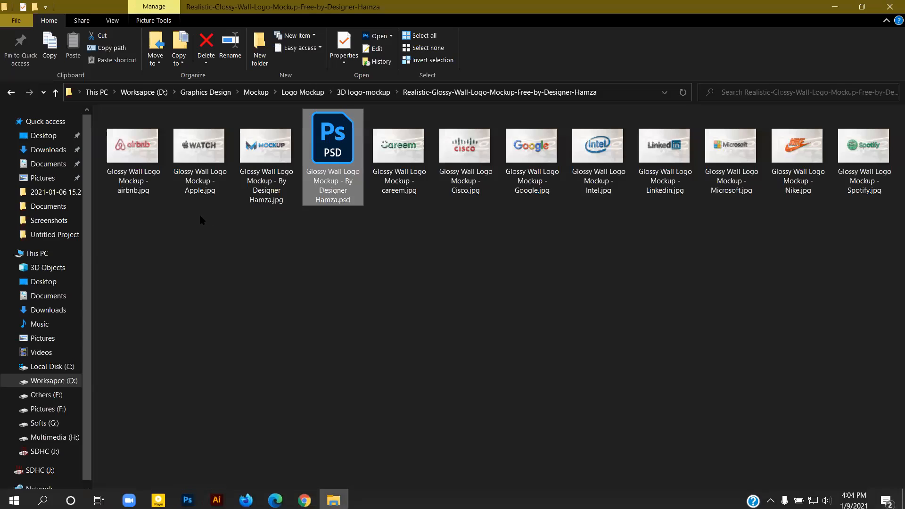
pyautogui.click(56, 94)
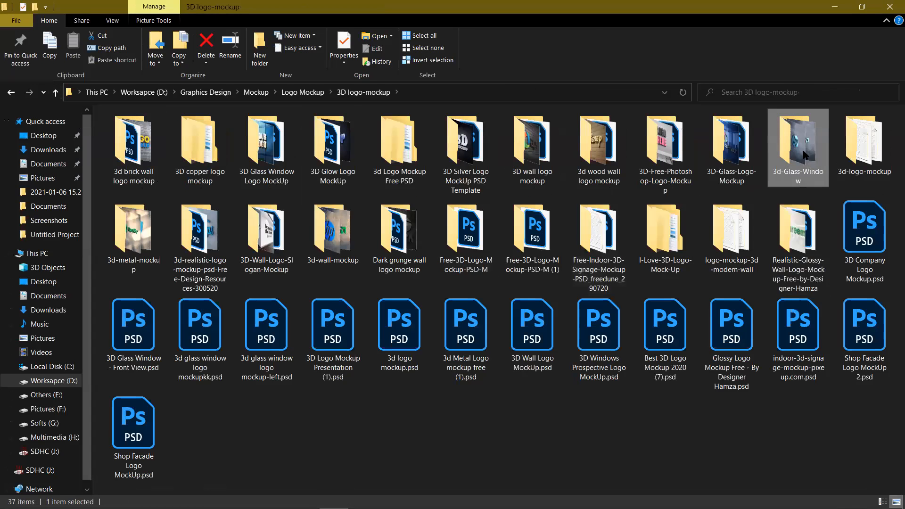
pyautogui.doubleClick(803, 152)
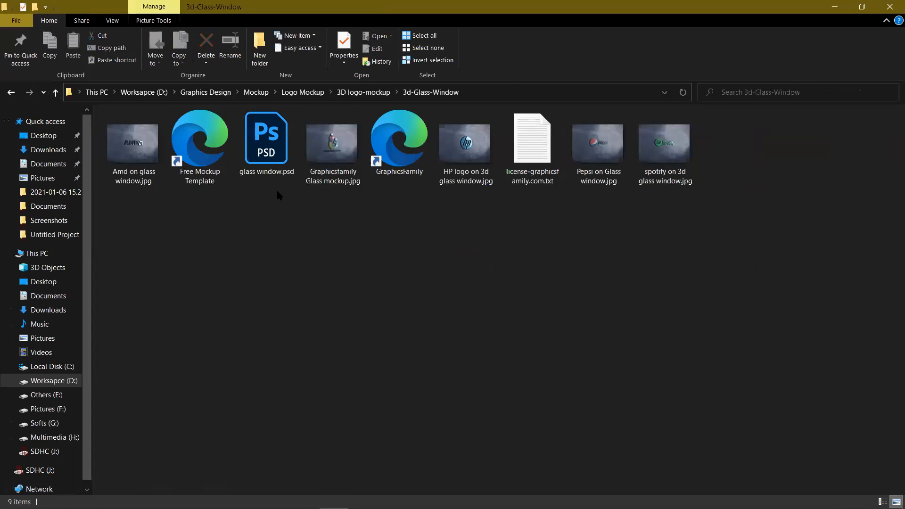
pyautogui.doubleClick(290, 166)
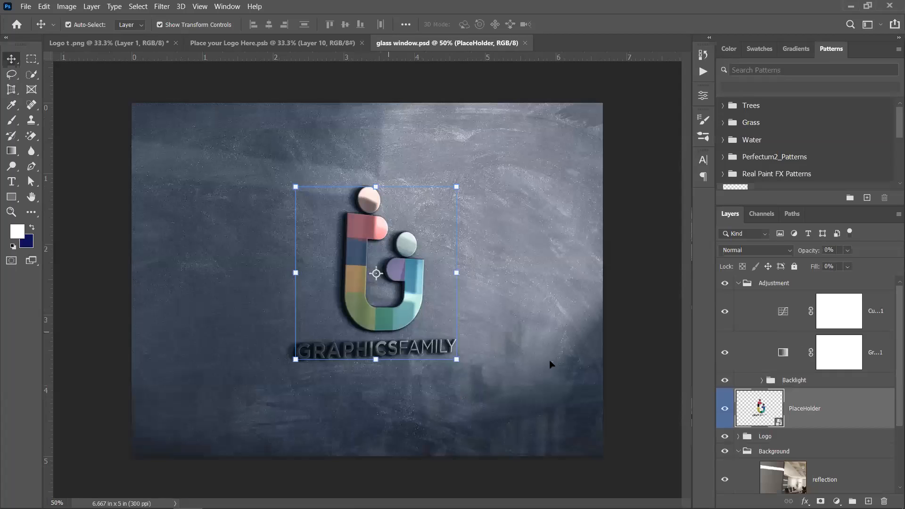
pyautogui.doubleClick(776, 422)
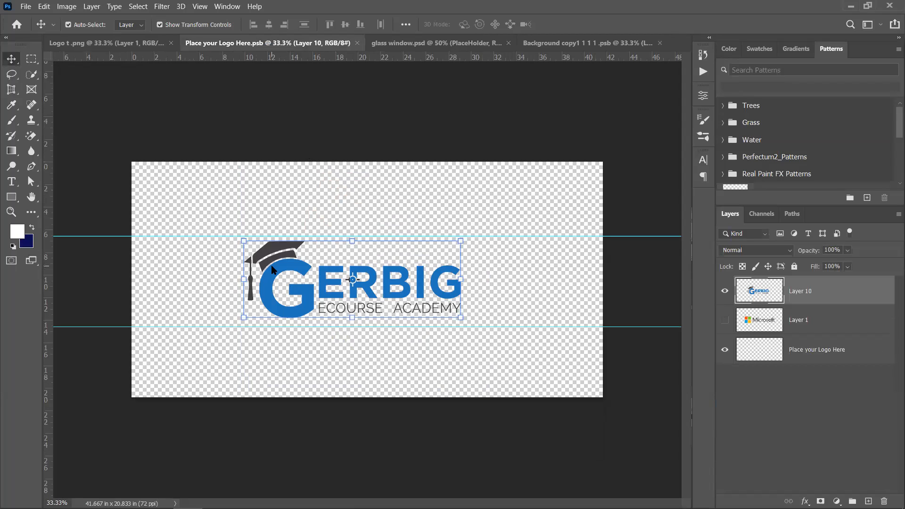
# - Copy the Gerbig logo from Place your Logo Here.psb and paste it into the glass window mockup's smart object
pyautogui.rightClick(276, 267)
pyautogui.click(283, 255)
pyautogui.click(317, 197)
pyautogui.click(293, 265)
pyautogui.click(569, 44)
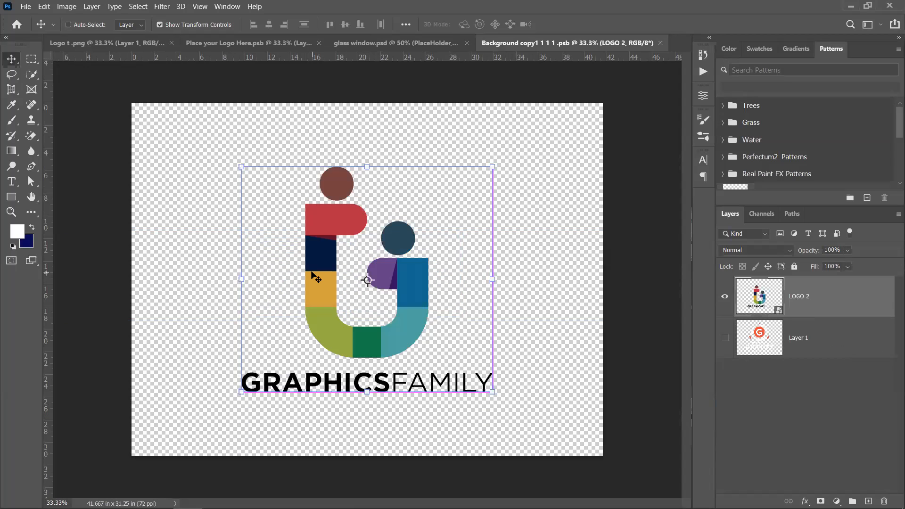
pyautogui.hotkey('ctrl', 'v')
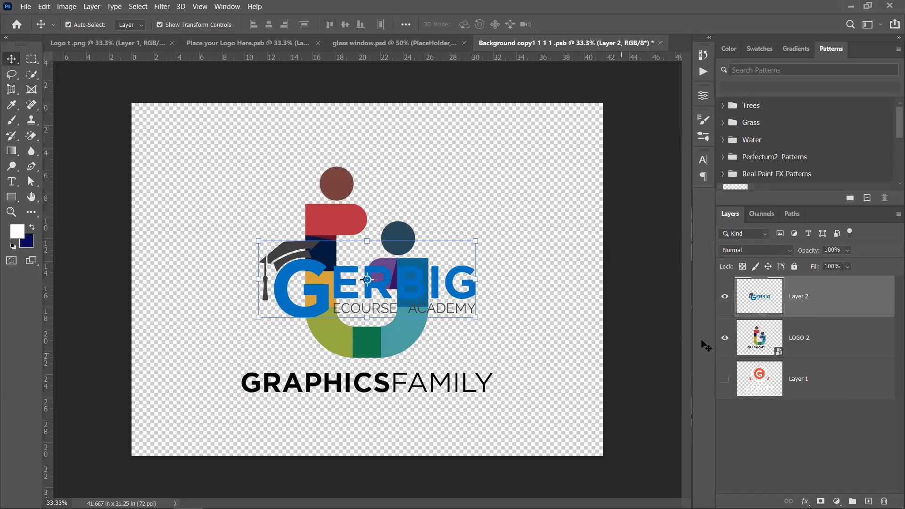
# - Hide the LOGO 2 artwork, enlarge the Gerbig logo to about 164%, save the smart object and inspect the glass window mockup
pyautogui.moveTo(476, 320); pyautogui.dragTo(539, 362)
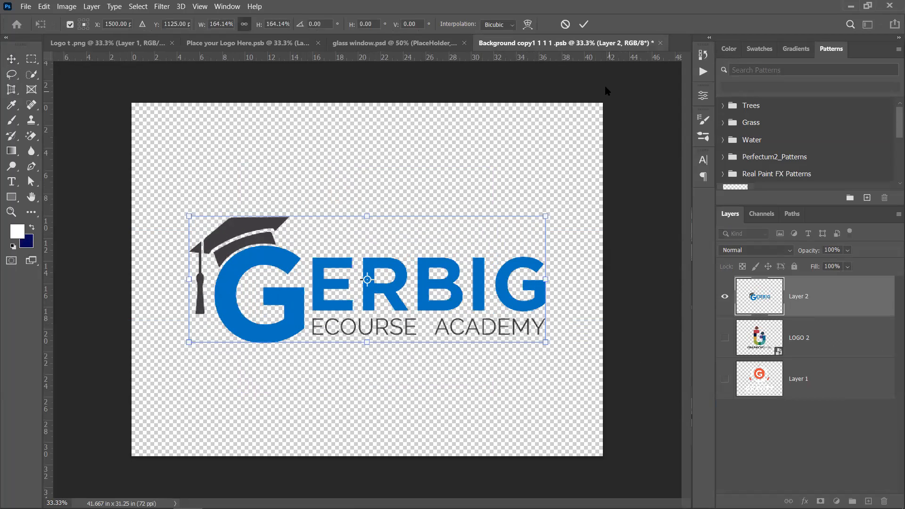
pyautogui.click(584, 24)
pyautogui.hotkey('ctrl', 's')
pyautogui.click(384, 43)
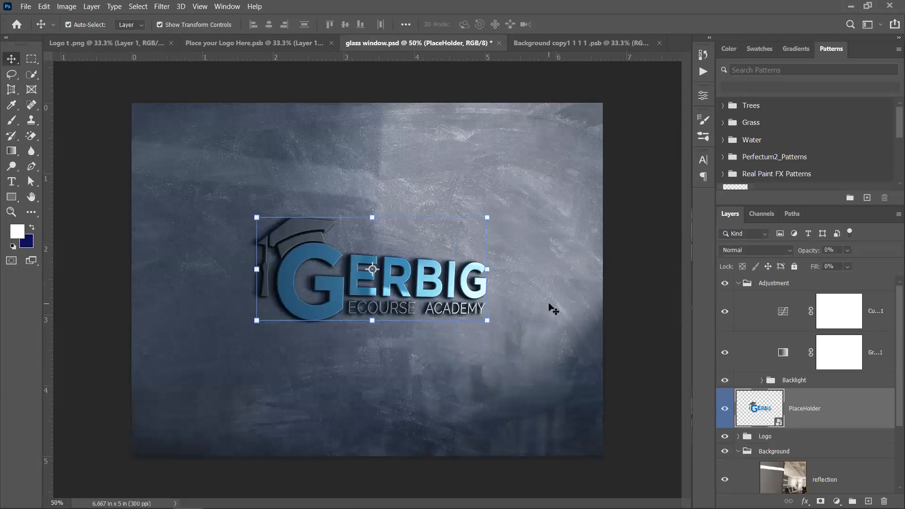
pyautogui.click(644, 309)
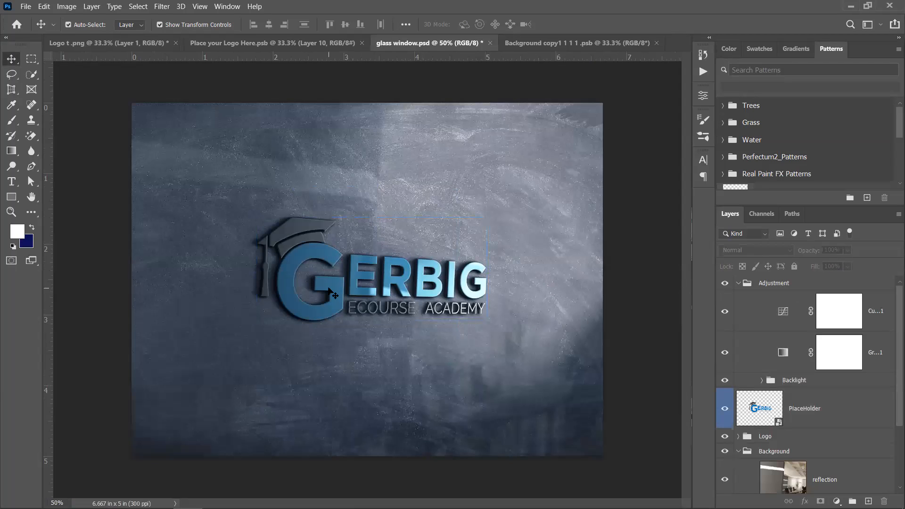
pyautogui.scroll(1, 421, 312)
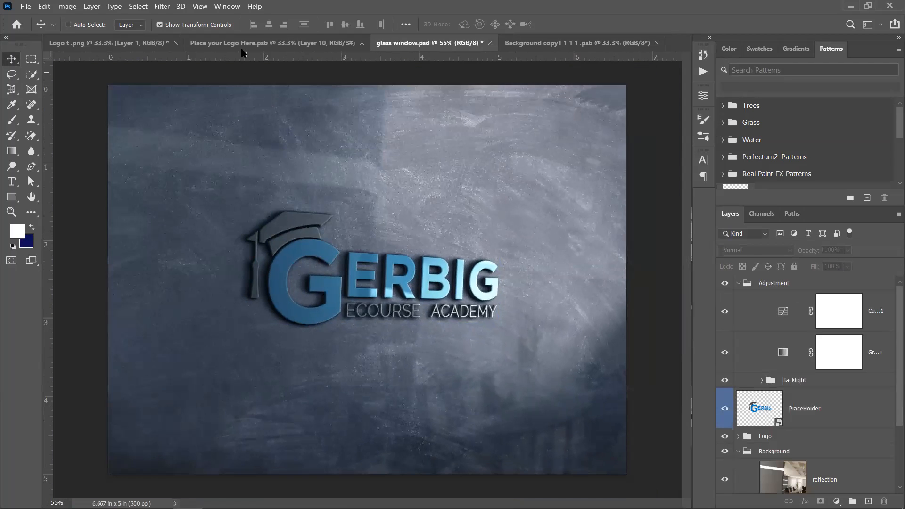
# - Close Place your Logo Here.psb and bring the Logo t .png document to the front
pyautogui.click(242, 45)
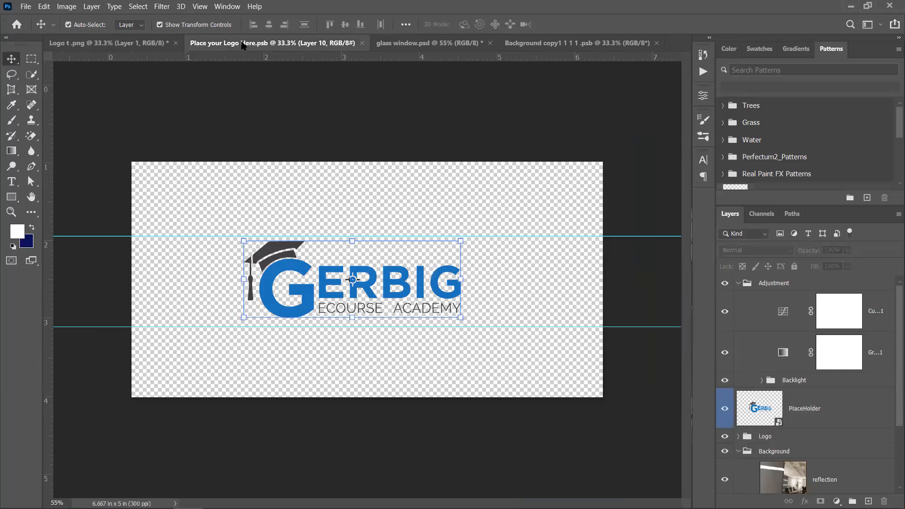
pyautogui.click(361, 43)
pyautogui.click(108, 43)
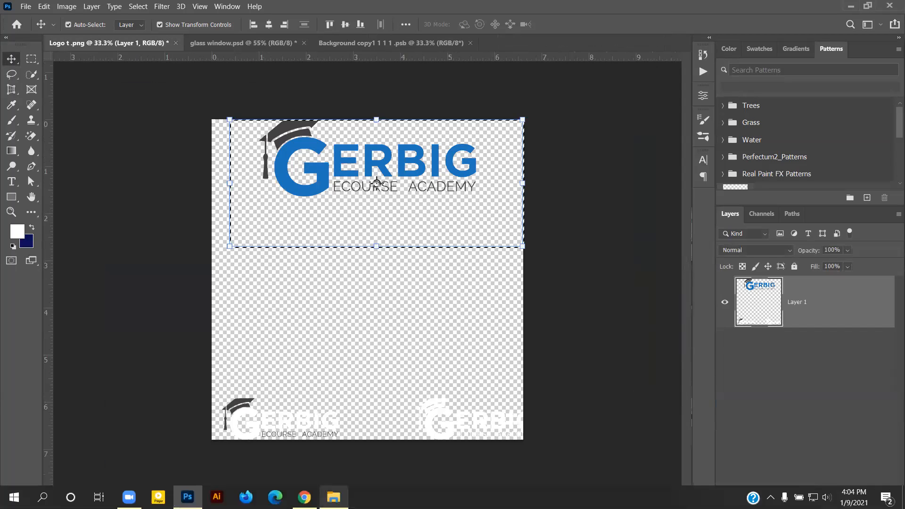
pyautogui.click(334, 504)
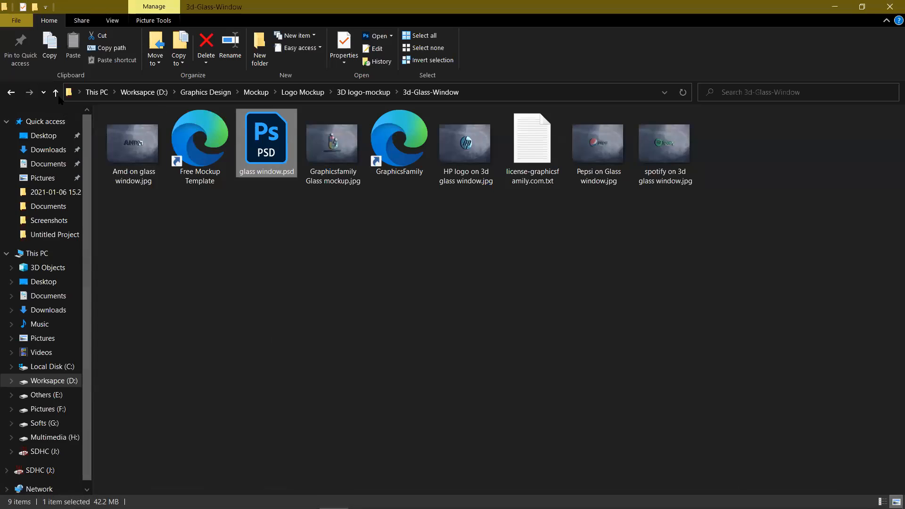
pyautogui.click(56, 94)
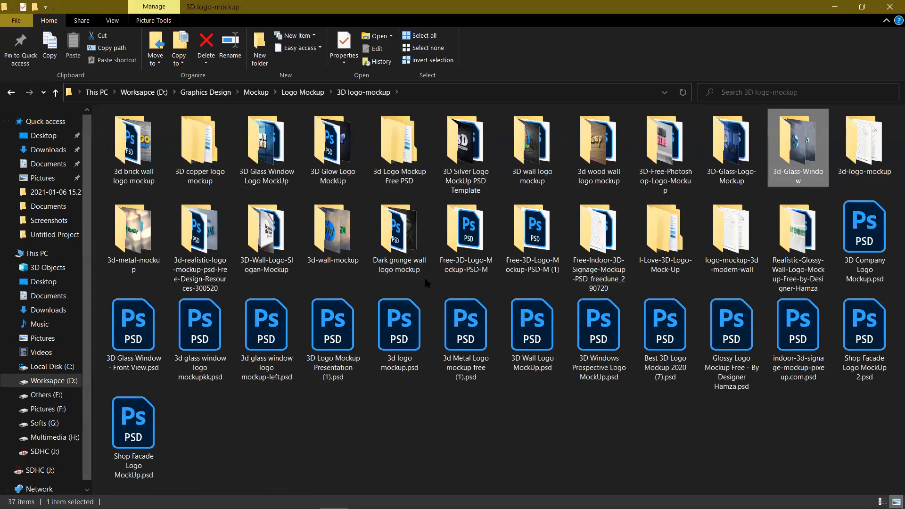
pyautogui.doubleClick(465, 238)
pyautogui.click(154, 147)
pyautogui.doubleClick(153, 146)
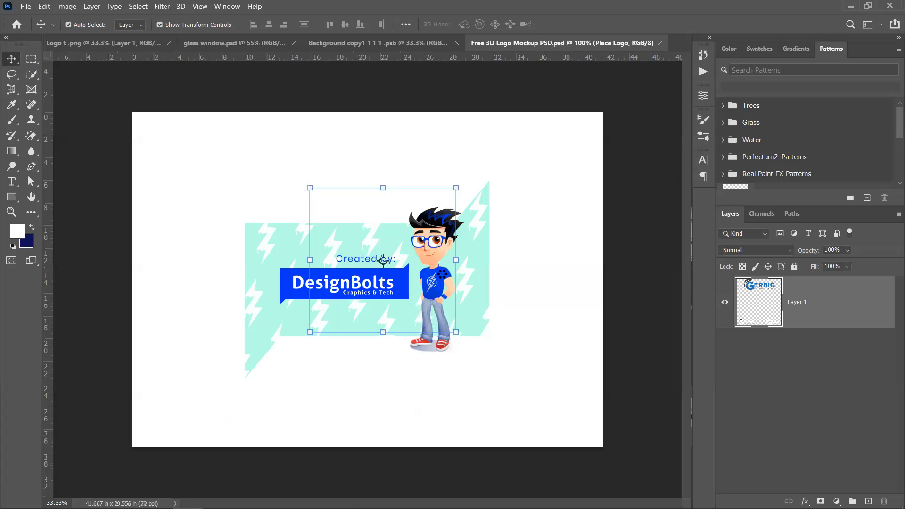
pyautogui.click(725, 296)
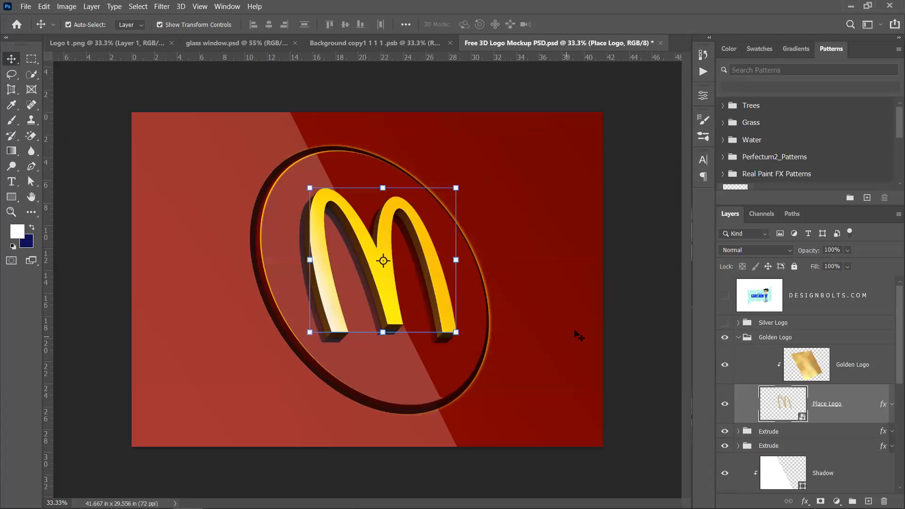
pyautogui.click(660, 43)
pyautogui.click(470, 204)
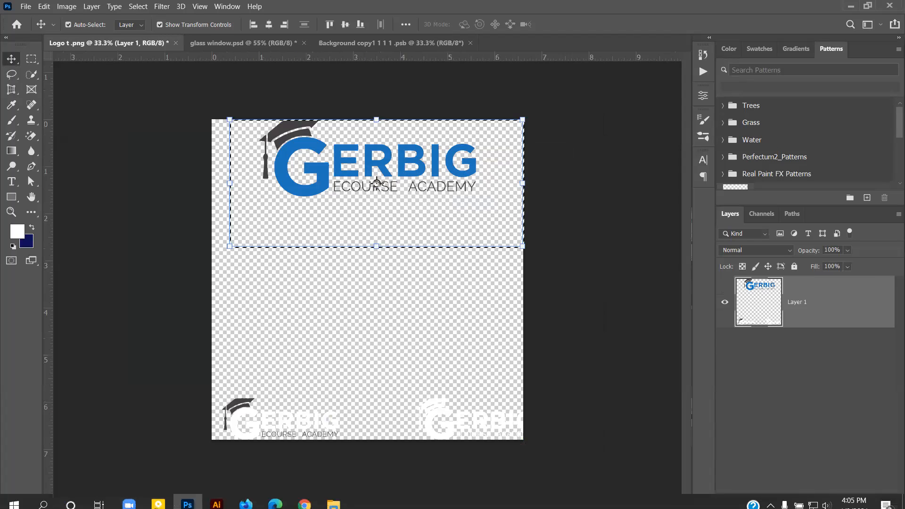
# - Open 3D Glass Window - Front View.psd from the 3D logo-mockup folder and open its Double Click smart object
pyautogui.click(334, 497)
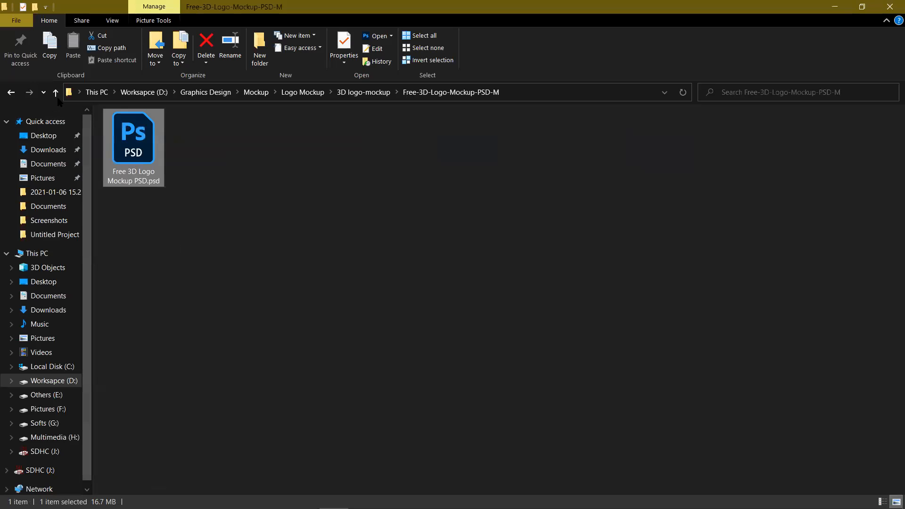
pyautogui.doubleClick(146, 333)
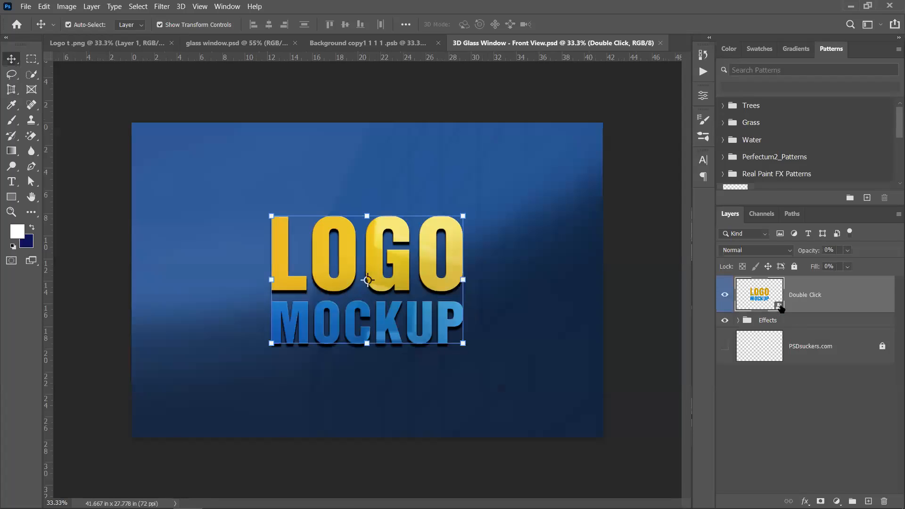
pyautogui.doubleClick(781, 307)
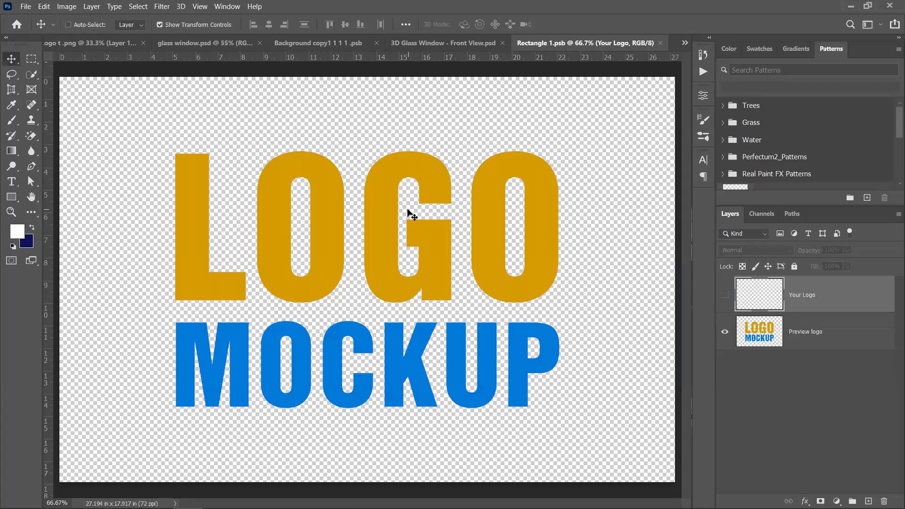
# - Replace the Preview logo artwork with the pasted Gerbig logo, save the smart object and view the updated blue glass mockup
pyautogui.hotkey('ctrl', 'v')
pyautogui.click(726, 369)
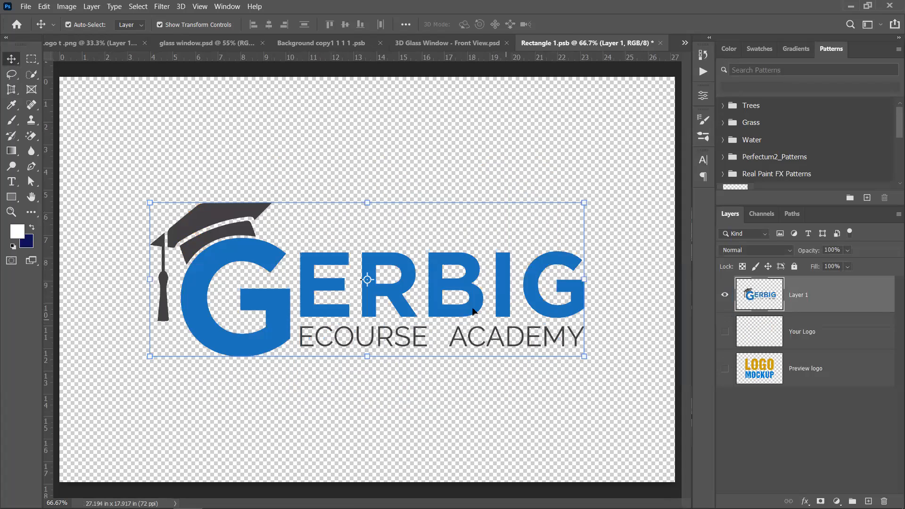
pyautogui.hotkey('ctrl', 's')
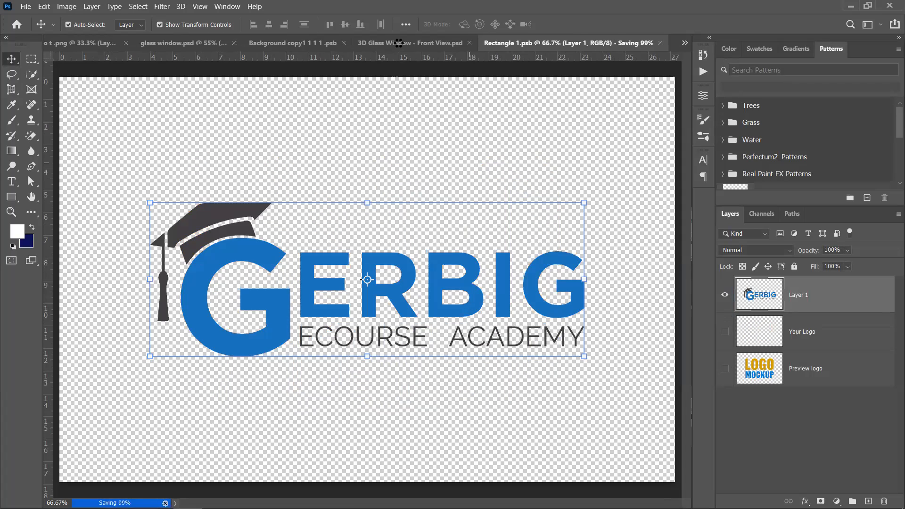
pyautogui.click(401, 43)
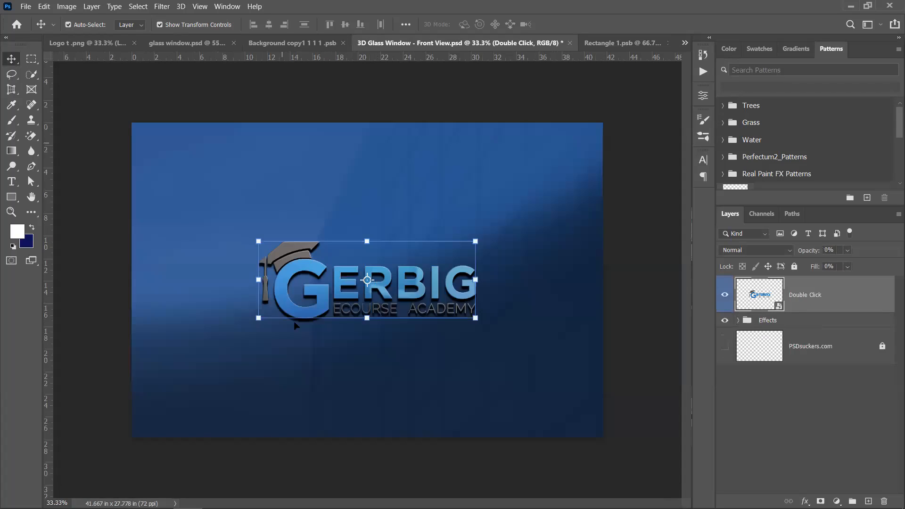
pyautogui.click(638, 307)
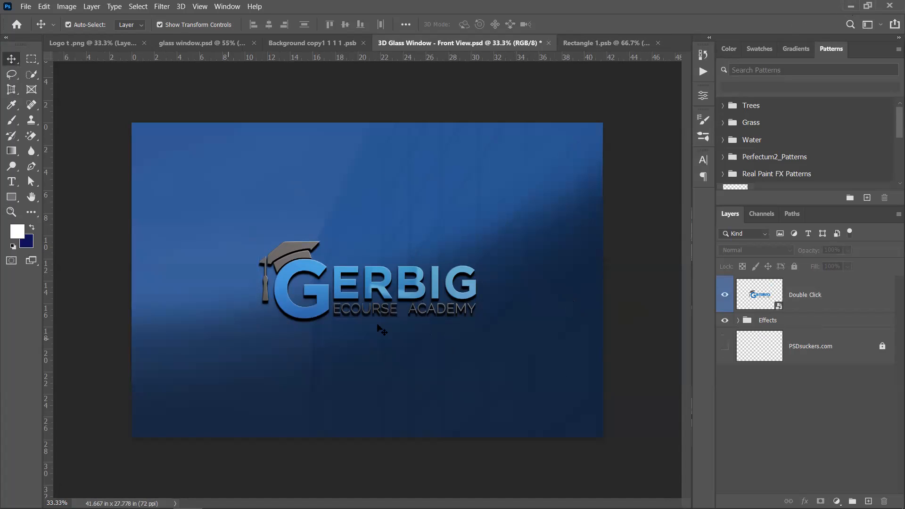
pyautogui.click(587, 43)
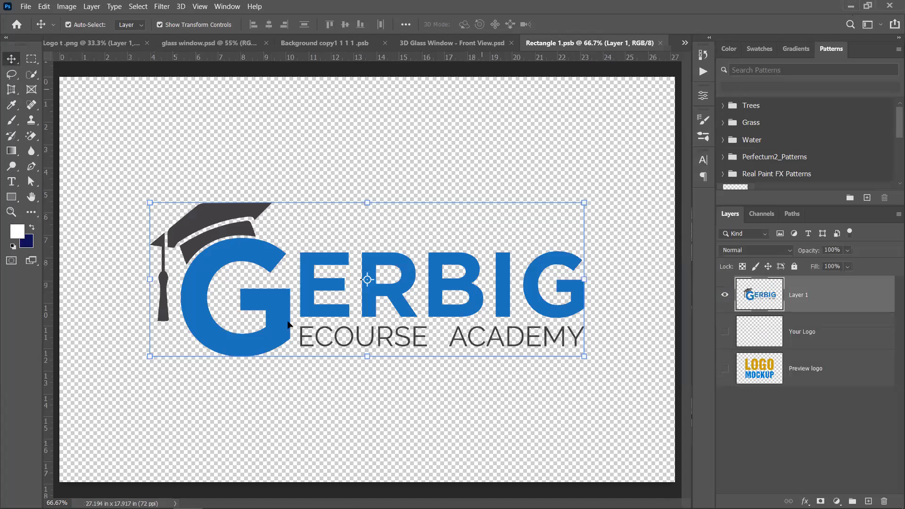
pyautogui.click(209, 43)
pyautogui.click(116, 48)
pyautogui.click(293, 384)
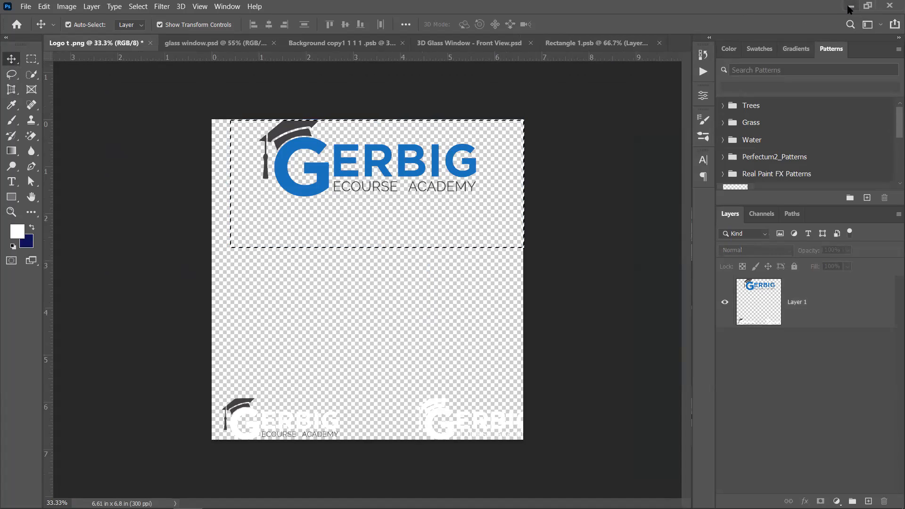
# - Minimize Photoshop and File Explorer, switch to the Freelancer Create Logo contest in Chrome and start submitting an entry
pyautogui.click(851, 7)
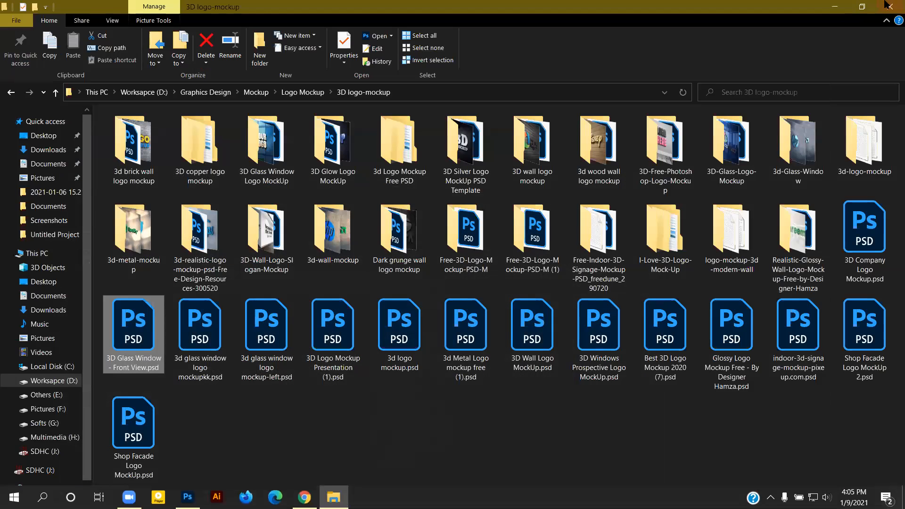
pyautogui.click(834, 6)
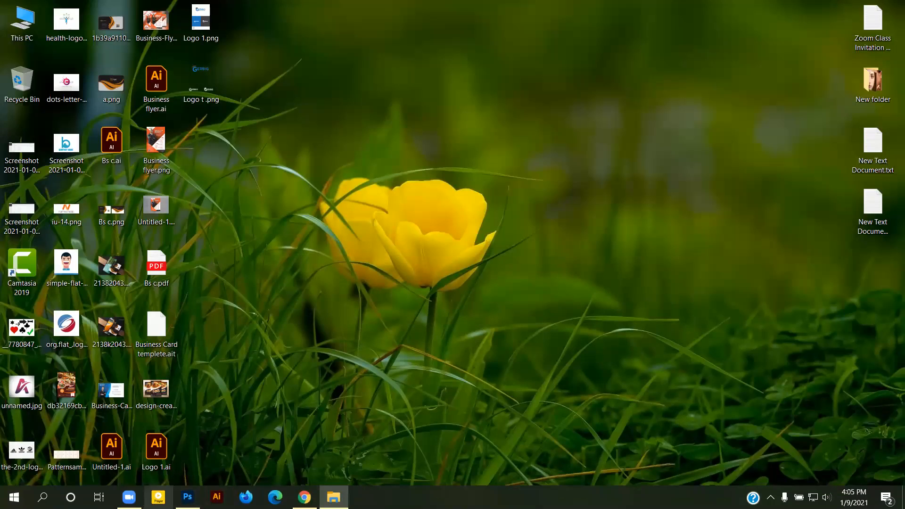
pyautogui.click(304, 497)
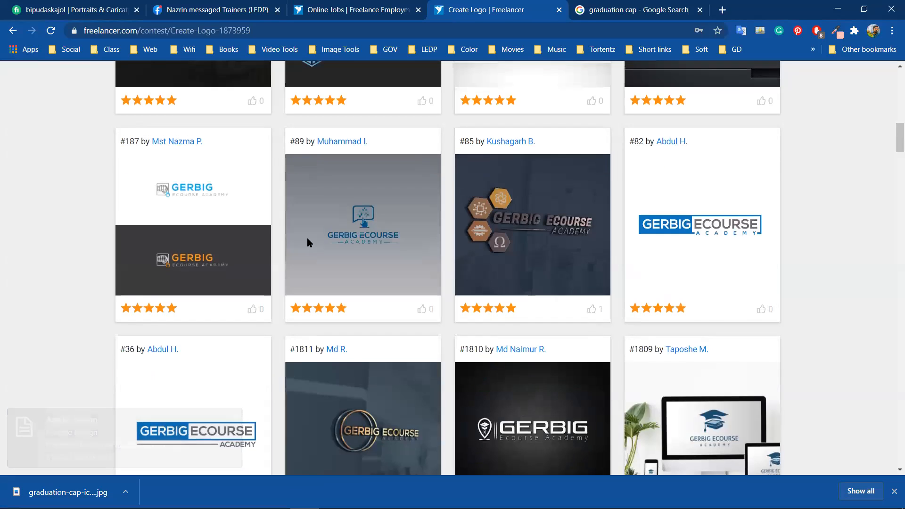
pyautogui.scroll(10, 307, 237)
pyautogui.click(721, 187)
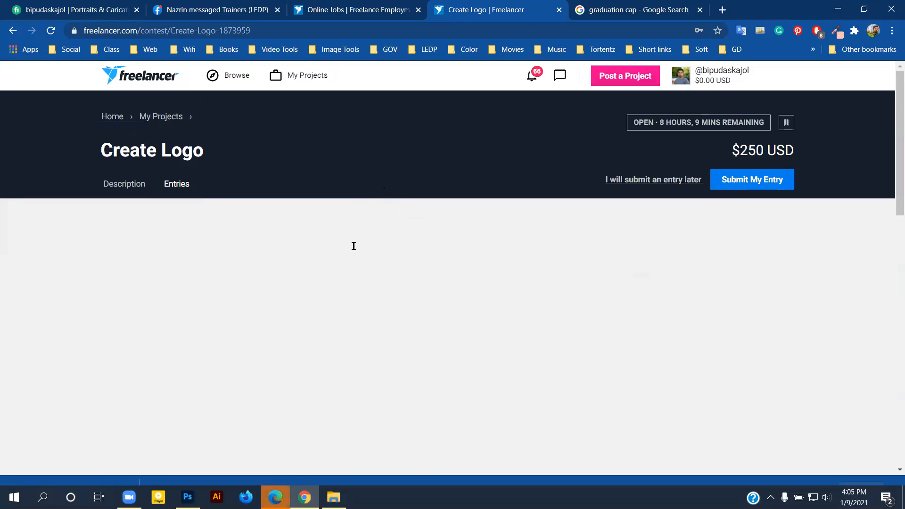
# - Browse the Desktop folder for the Gerbig logo image to add to the contest entry
pyautogui.click(607, 326)
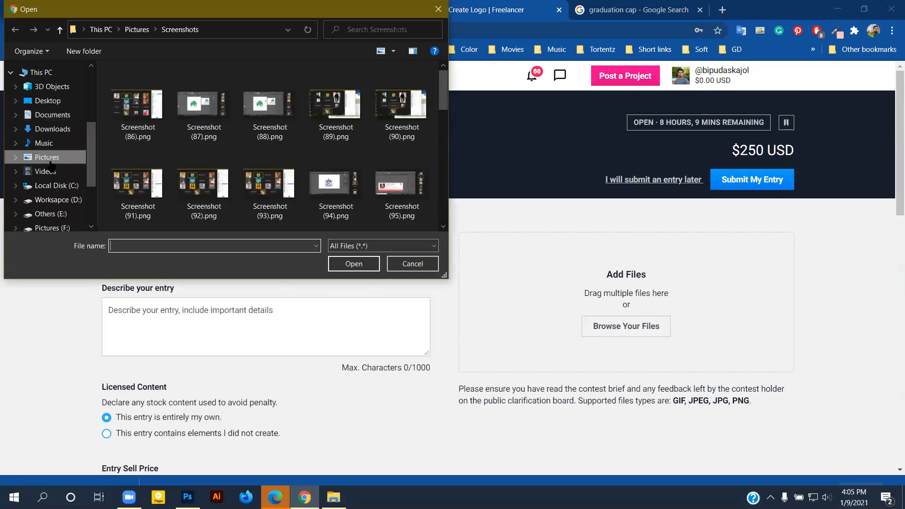
pyautogui.click(47, 101)
pyautogui.scroll(-3, 235, 158)
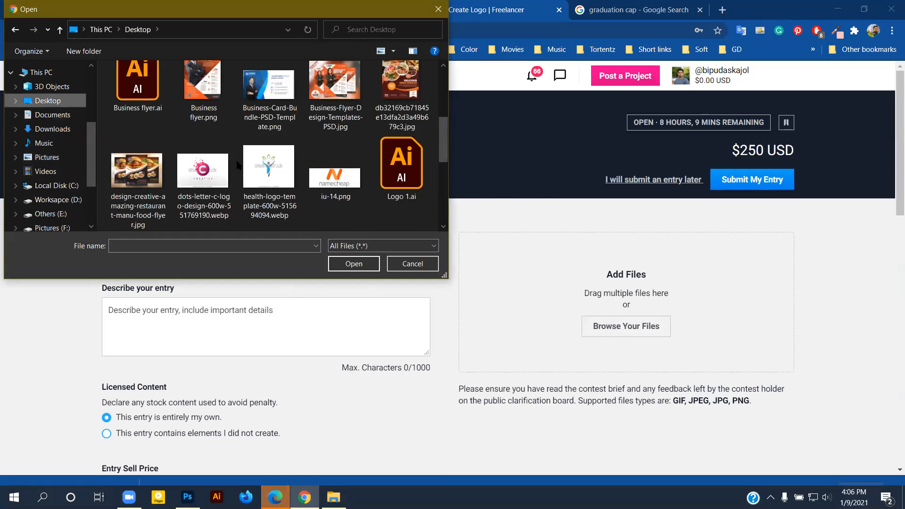
pyautogui.scroll(-1, 235, 158)
pyautogui.scroll(-2, 236, 158)
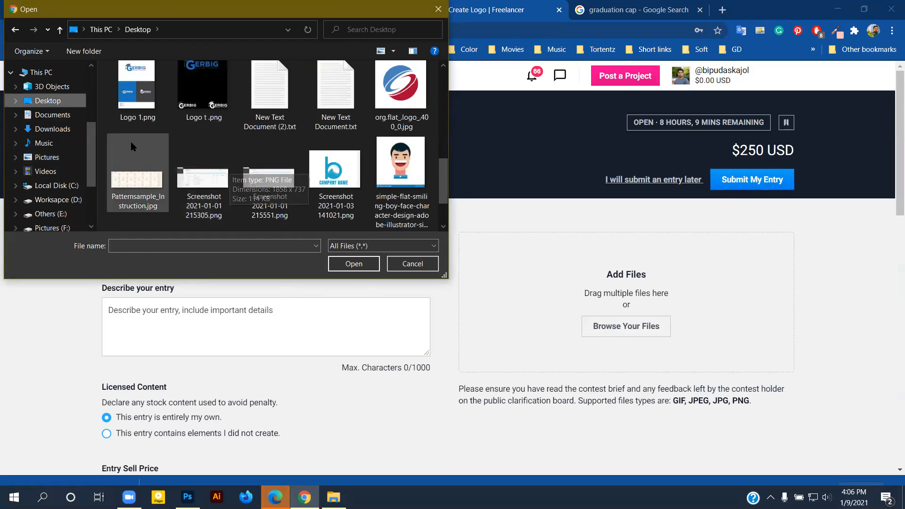
# - Upload Logo 1.png to the Create Logo contest entry and title the entry "Gerbig logo"
pyautogui.click(136, 94)
pyautogui.click(351, 265)
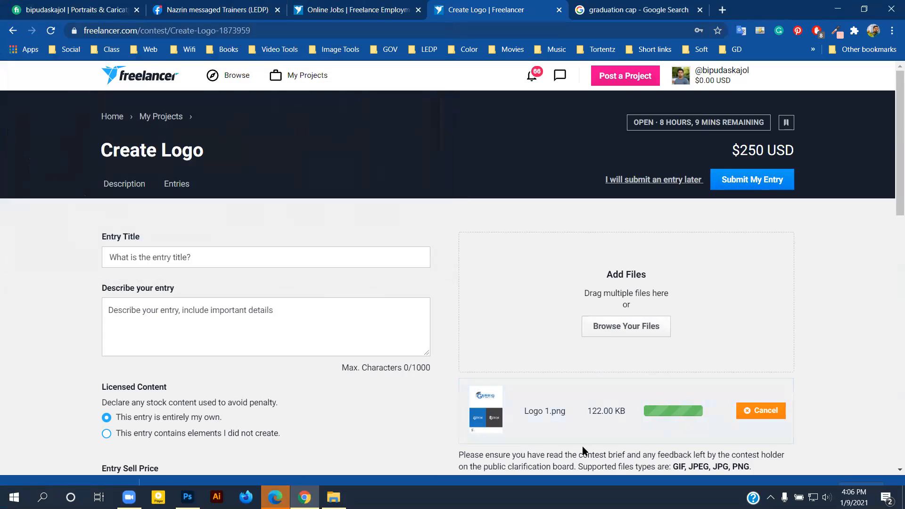
pyautogui.click(186, 254)
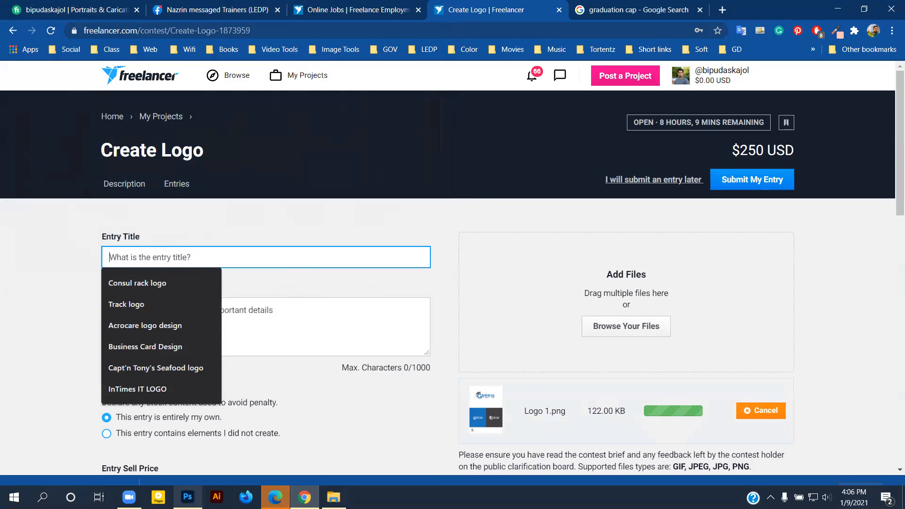
pyautogui.click(188, 497)
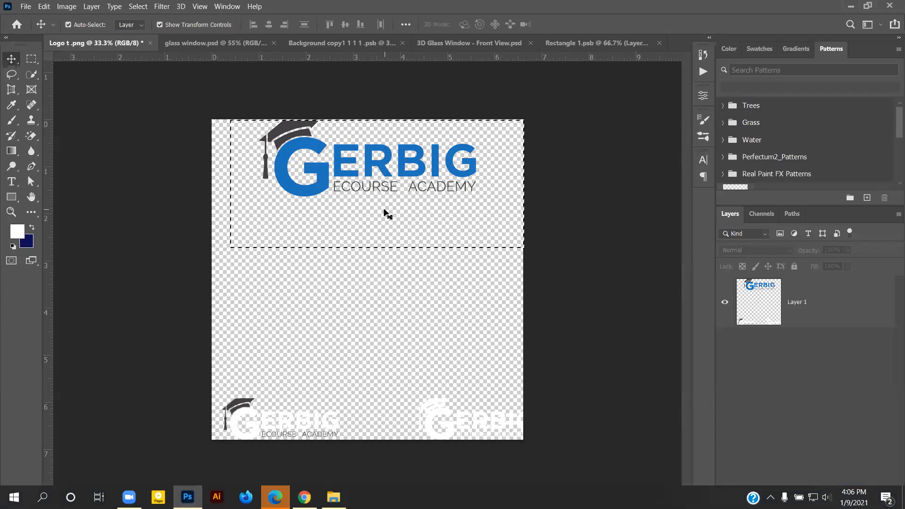
pyautogui.click(852, 7)
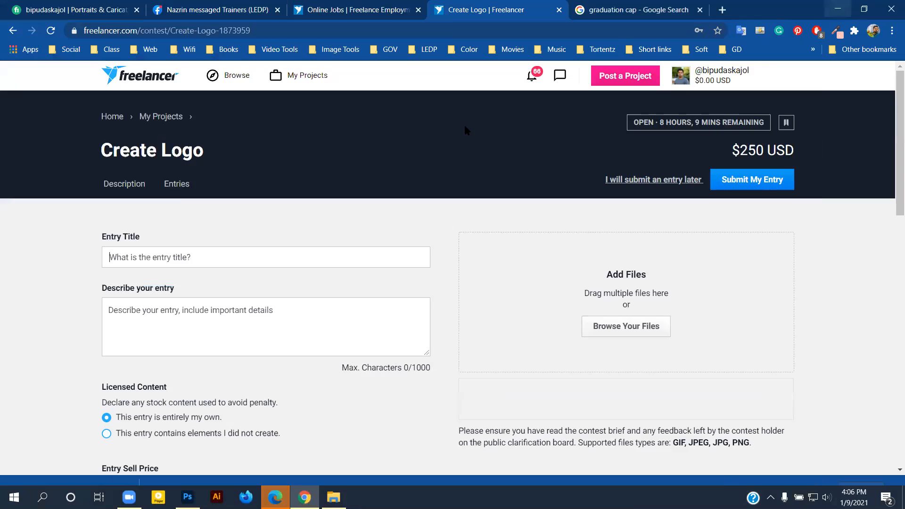
pyautogui.write('Gerbig logo')
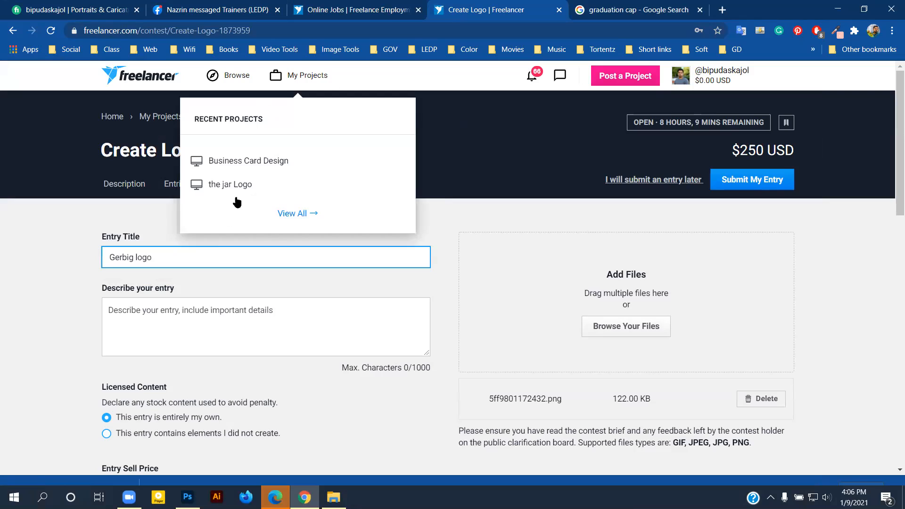
# - Describe the entry as "Here is my design. Hope you like it. If you need any changes then let me know."
pyautogui.click(143, 311)
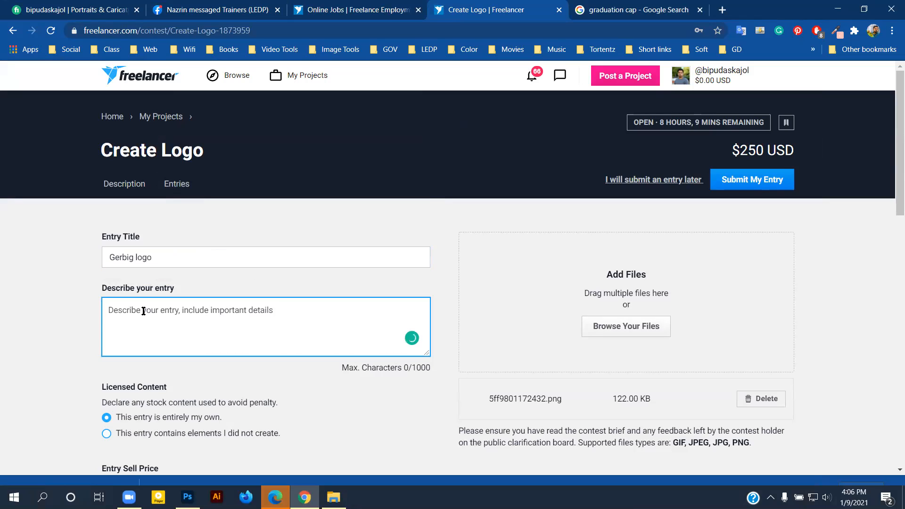
pyautogui.write('He')
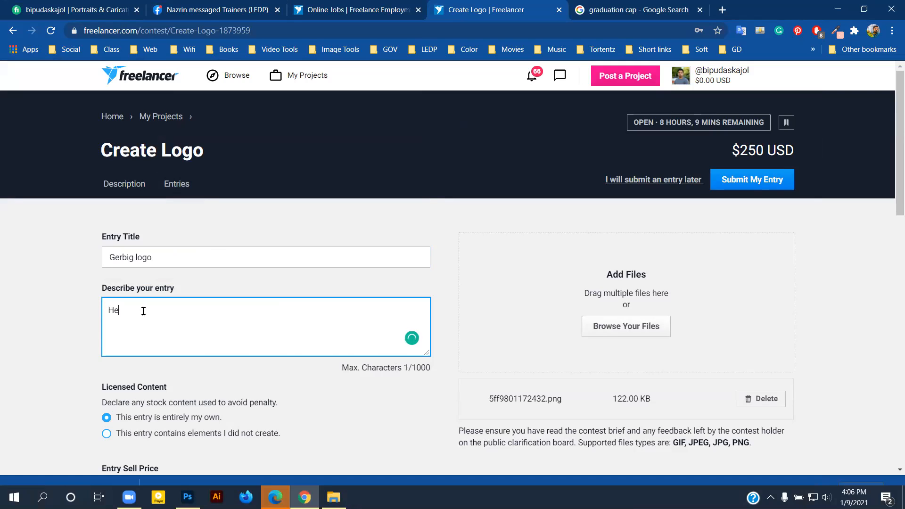
pyautogui.write('re is my design. Hope you like it. If y')
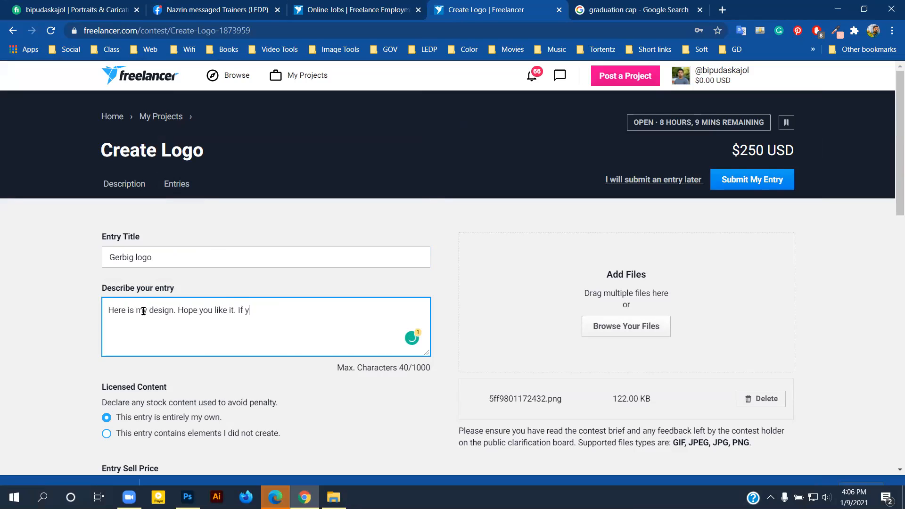
pyautogui.write('ou need any changes')
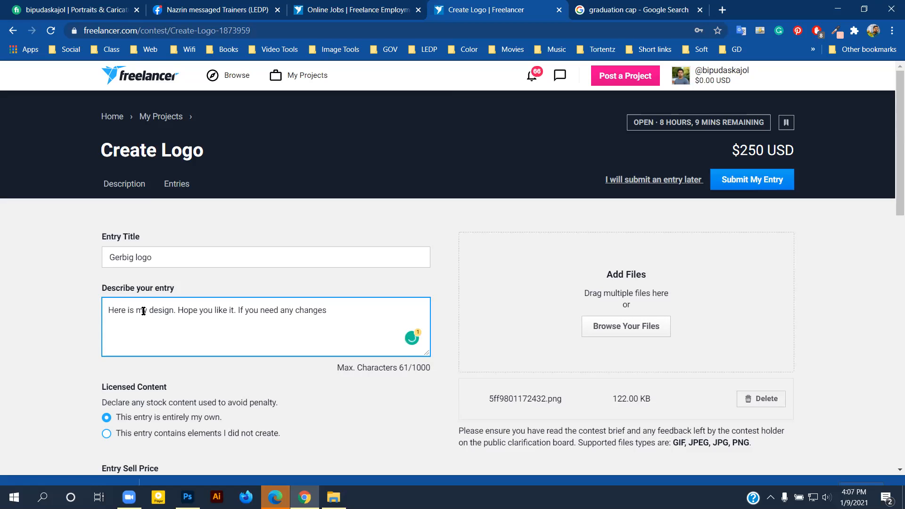
pyautogui.write(' then let me know.')
# - Submit the logo entry to the contest without paid promotion options and dismiss the confirmation
pyautogui.scroll(-10, 550, 364)
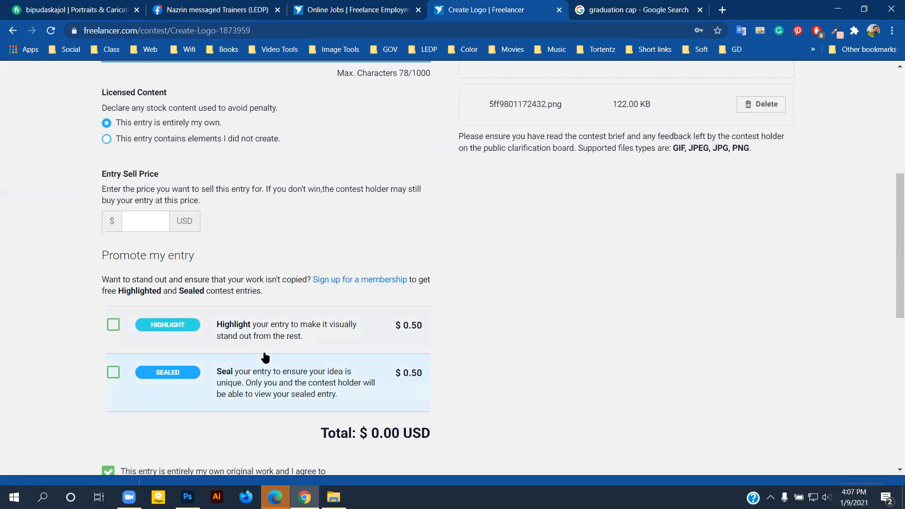
pyautogui.click(154, 343)
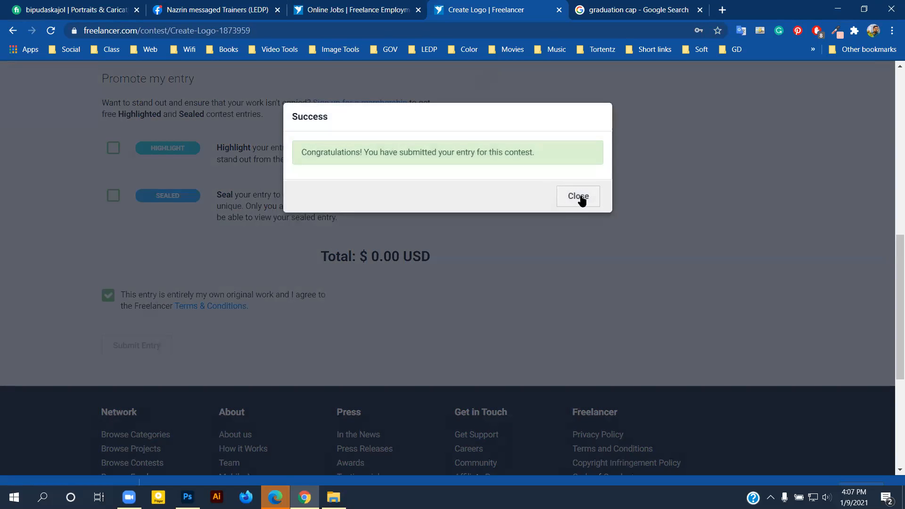
pyautogui.click(577, 198)
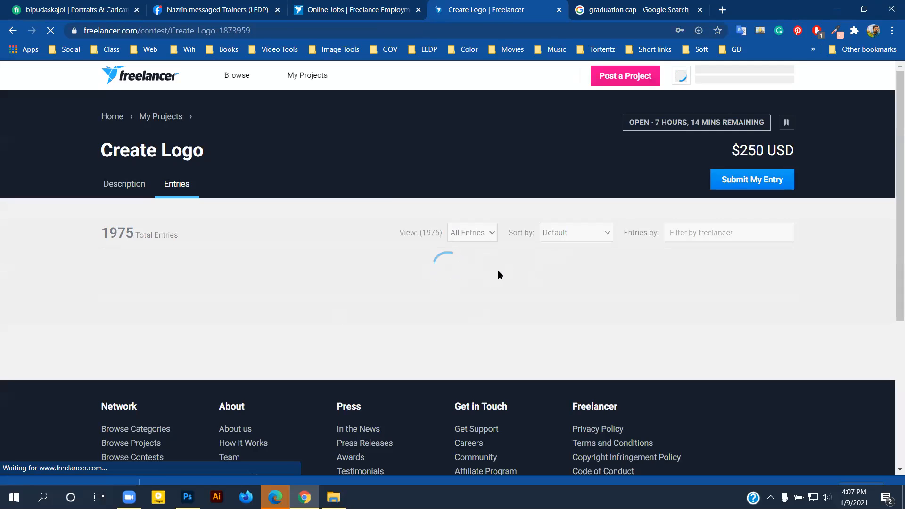
# - Look through the contest's submitted entries to find the newly submitted logo and compare it with the others
pyautogui.scroll(-8, 498, 274)
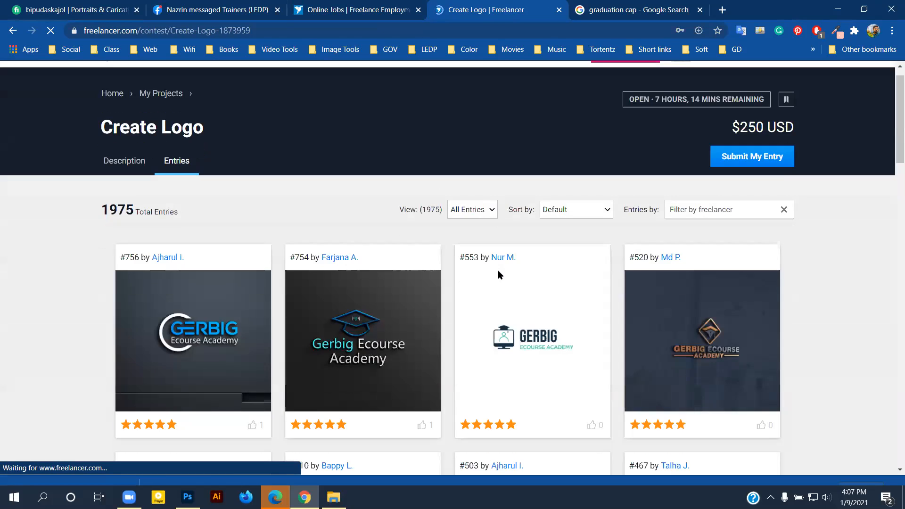
pyautogui.scroll(-13, 428, 243)
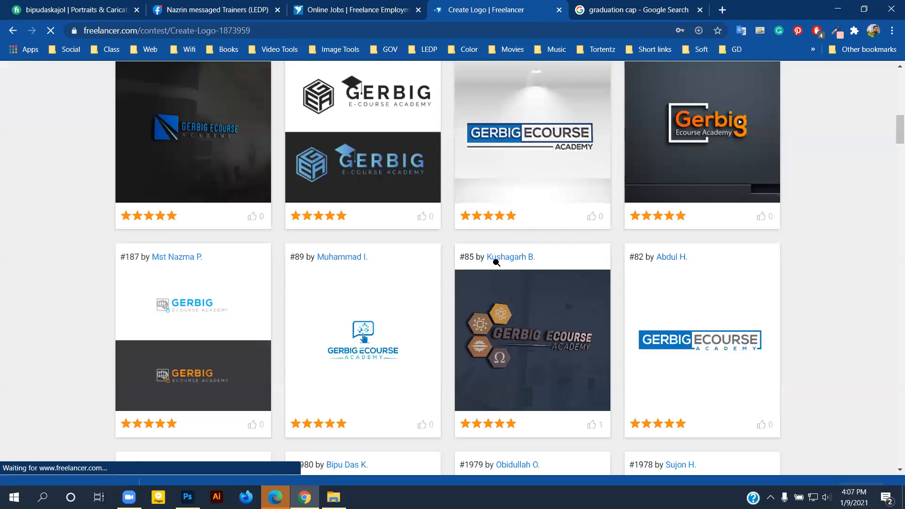
pyautogui.scroll(1, 355, 250)
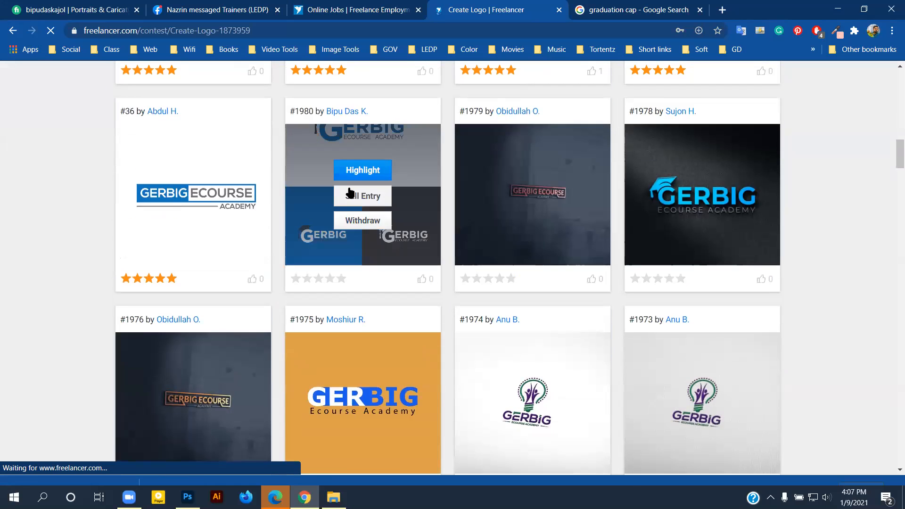
pyautogui.scroll(2, 414, 216)
pyautogui.scroll(15, 414, 216)
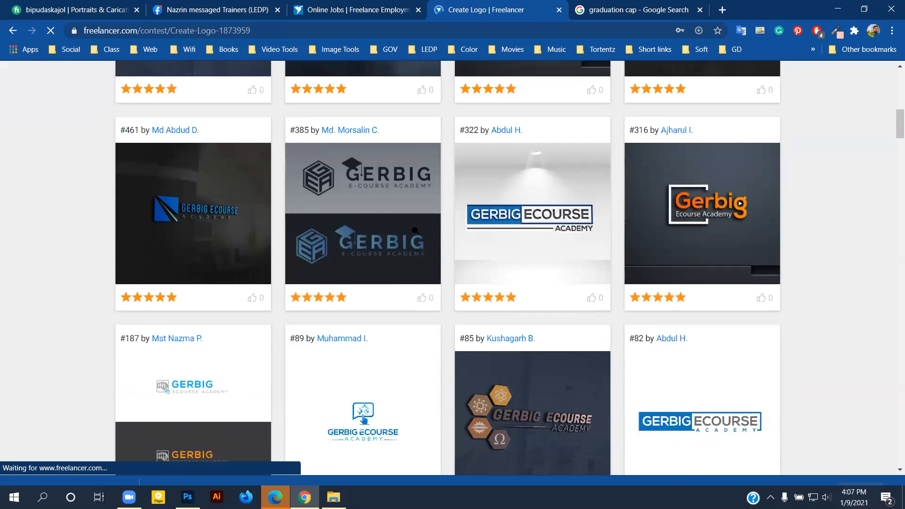
pyautogui.scroll(-2, 533, 235)
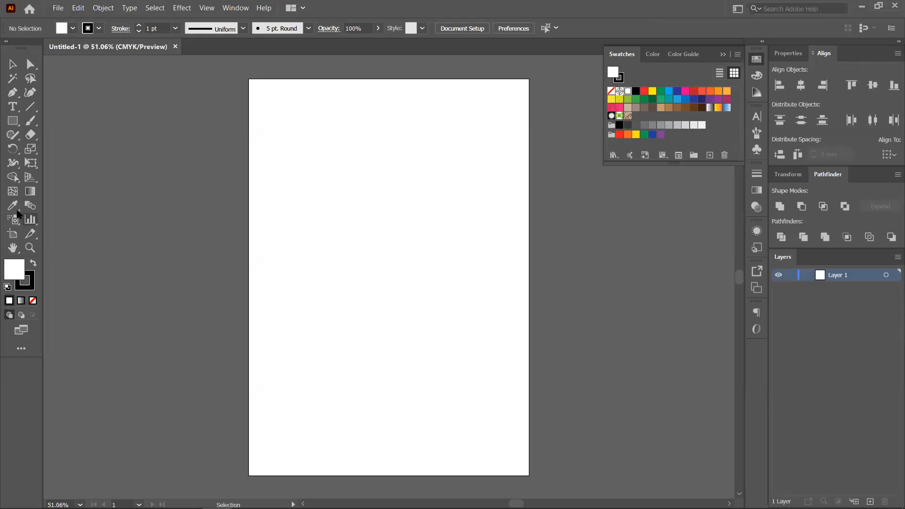
# - Draw a small square near the artboard's upper-left edge with a yellow fill and no stroke
pyautogui.click(13, 120)
pyautogui.moveTo(263, 159); pyautogui.dragTo(293, 188)
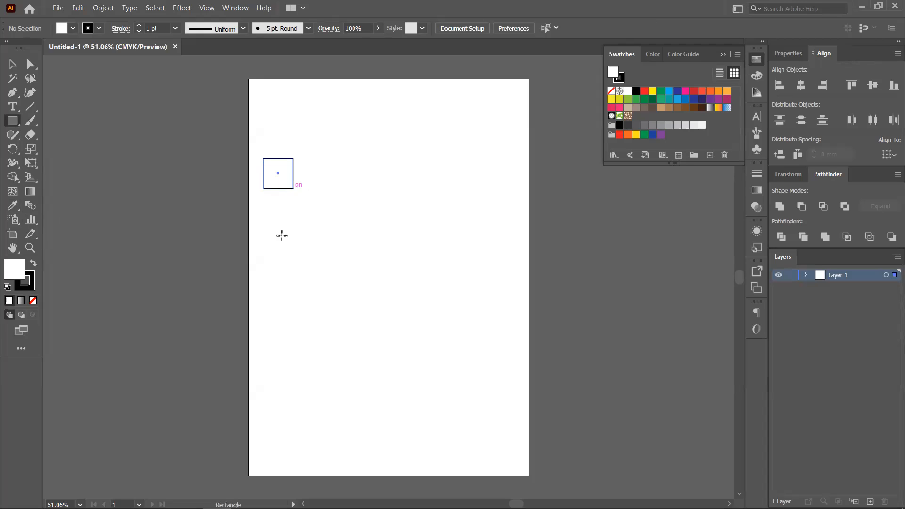
pyautogui.click(33, 263)
pyautogui.click(33, 300)
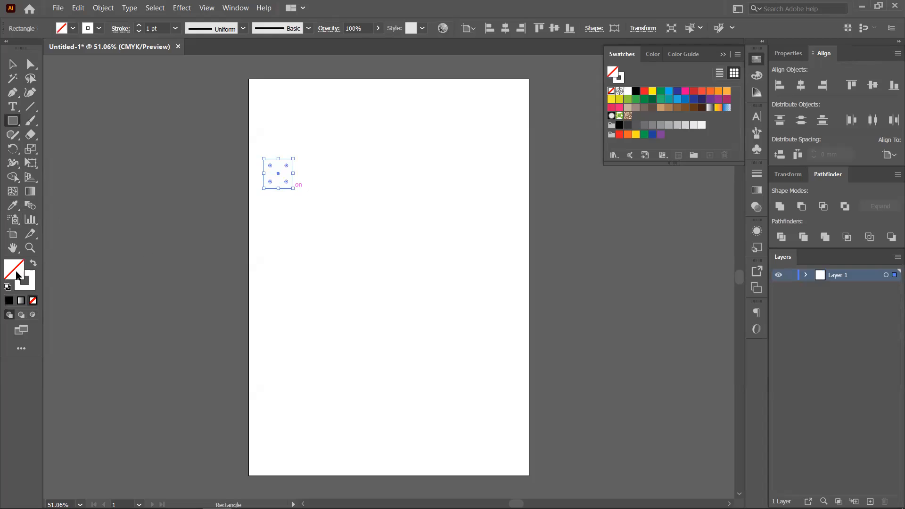
pyautogui.click(33, 263)
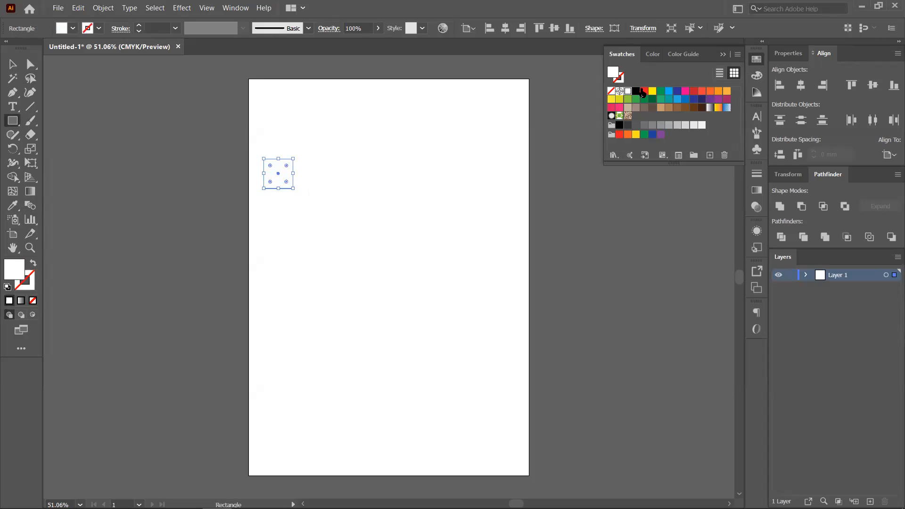
pyautogui.click(653, 90)
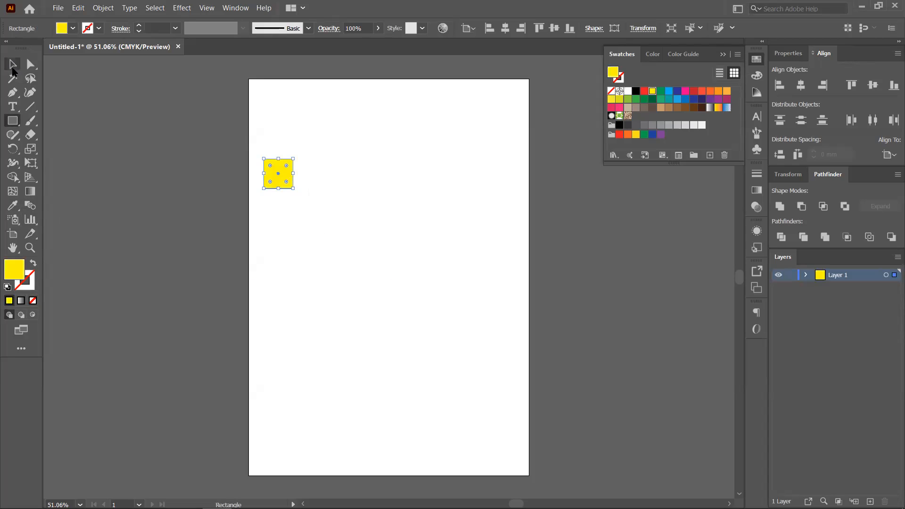
# - Change the square's fill to black and deselect it
pyautogui.click(12, 63)
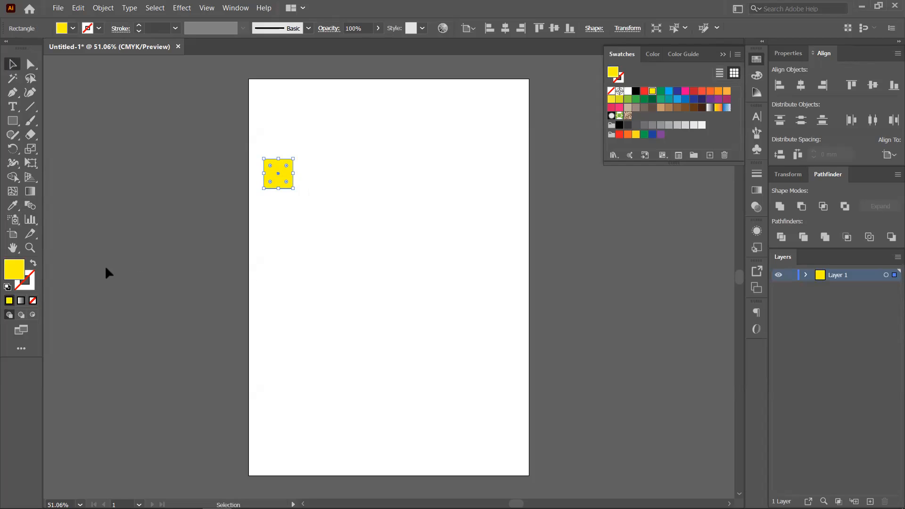
pyautogui.click(636, 91)
pyautogui.click(280, 235)
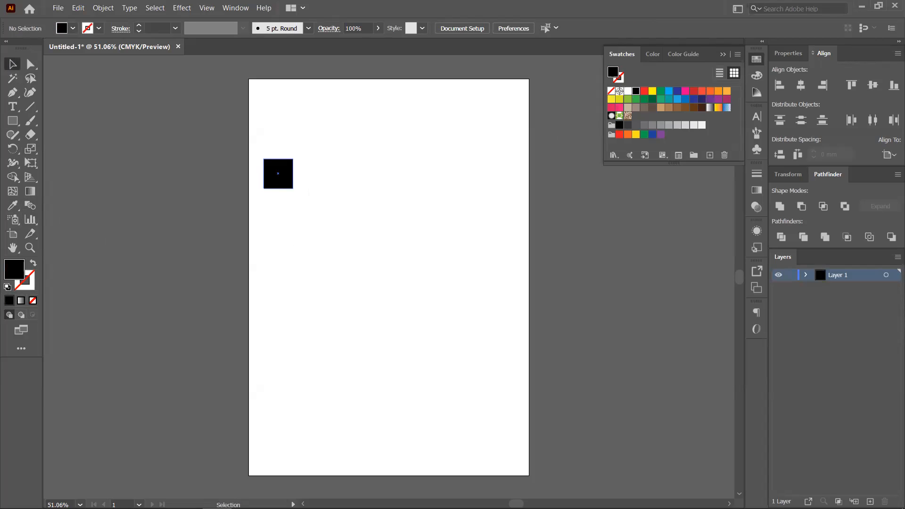
# - Scale the black square down a little from its corner and deselect it
pyautogui.click(291, 185)
pyautogui.moveTo(295, 159); pyautogui.dragTo(288, 164)
pyautogui.click(301, 202)
pyautogui.moveTo(301, 201); pyautogui.dragTo(300, 208)
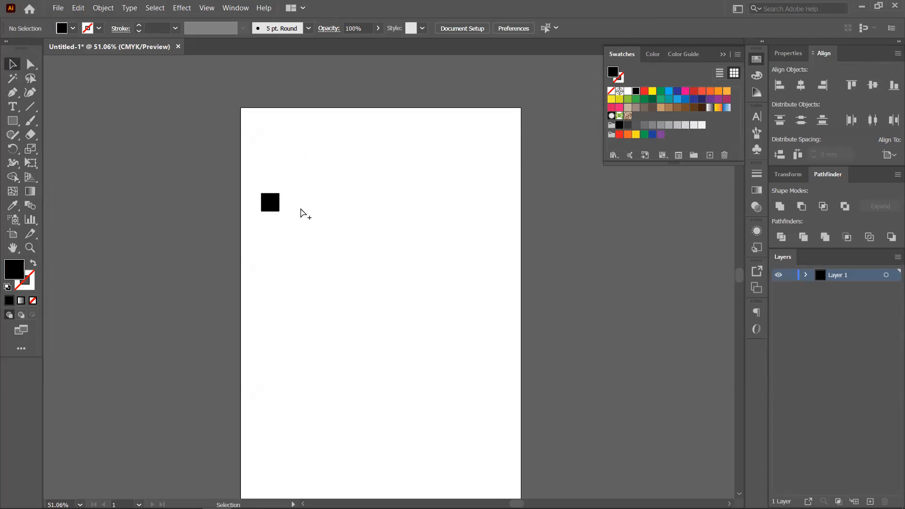
# - Duplicate the black square straight across to the artboard's right edge and shrink the copy to a tiny square
pyautogui.scroll(3, 299, 208)
pyautogui.scroll(-2, 300, 208)
pyautogui.moveTo(412, 208); pyautogui.dragTo(276, 210)
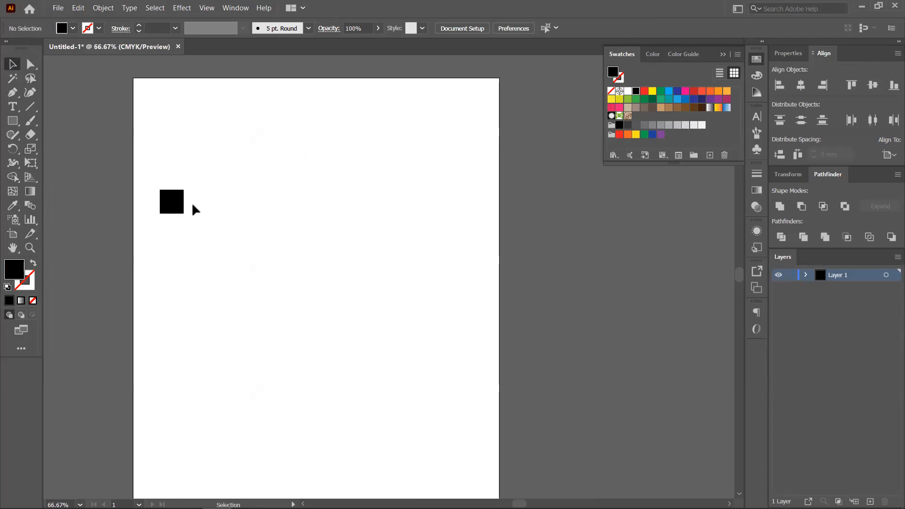
pyautogui.moveTo(175, 207); pyautogui.dragTo(498, 255)
pyautogui.moveTo(517, 197); pyautogui.dragTo(477, 222)
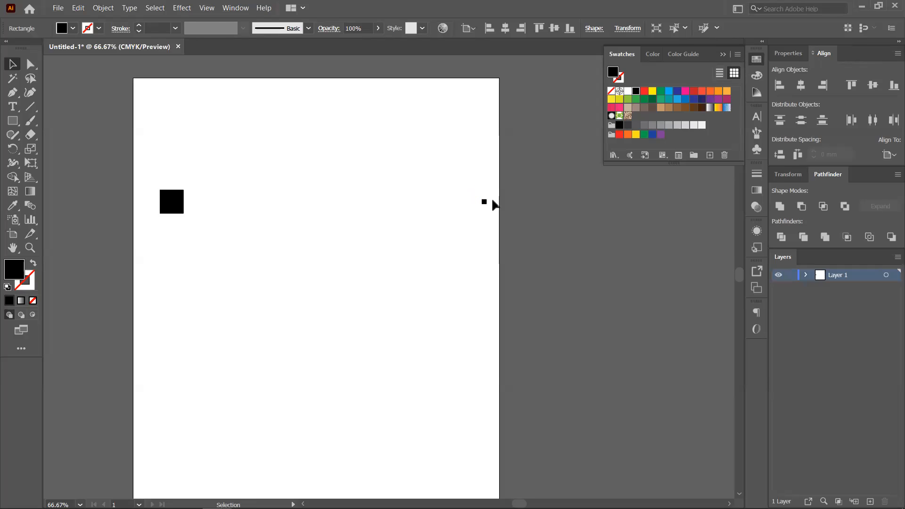
# - Select both squares and blend the large one into the tiny one with the Blend tool
pyautogui.click(162, 178)
pyautogui.moveTo(385, 195); pyautogui.dragTo(484, 232)
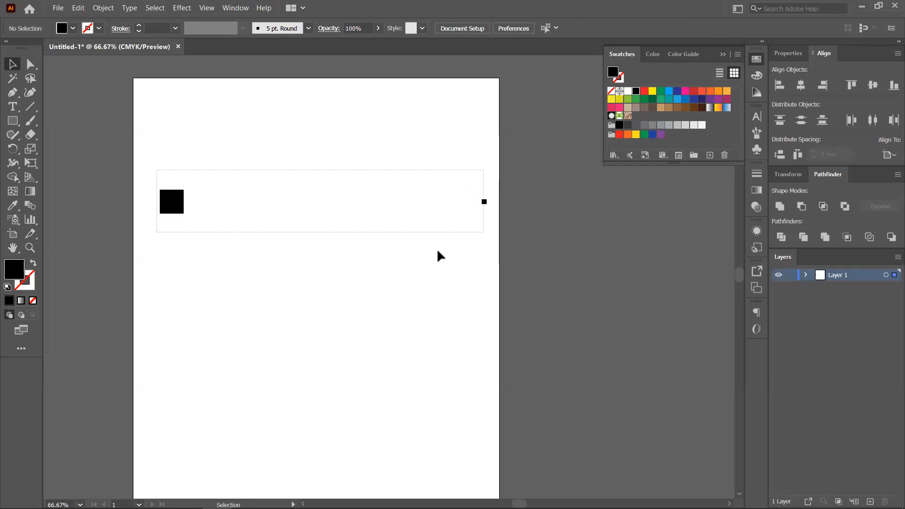
pyautogui.click(29, 208)
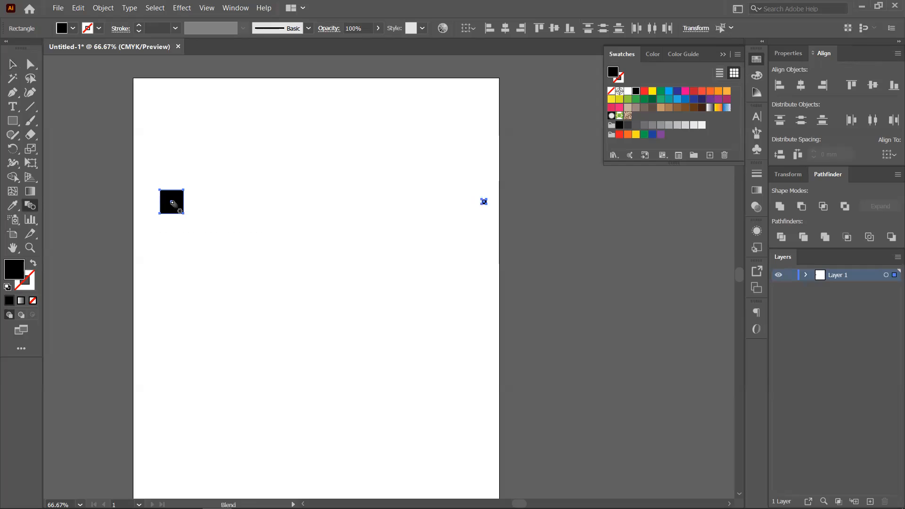
pyautogui.click(171, 201)
pyautogui.click(484, 202)
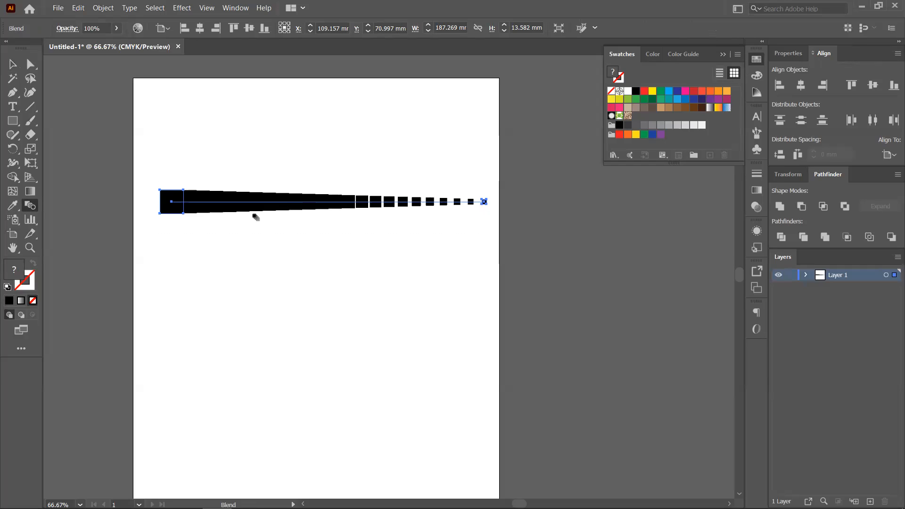
pyautogui.press('v')
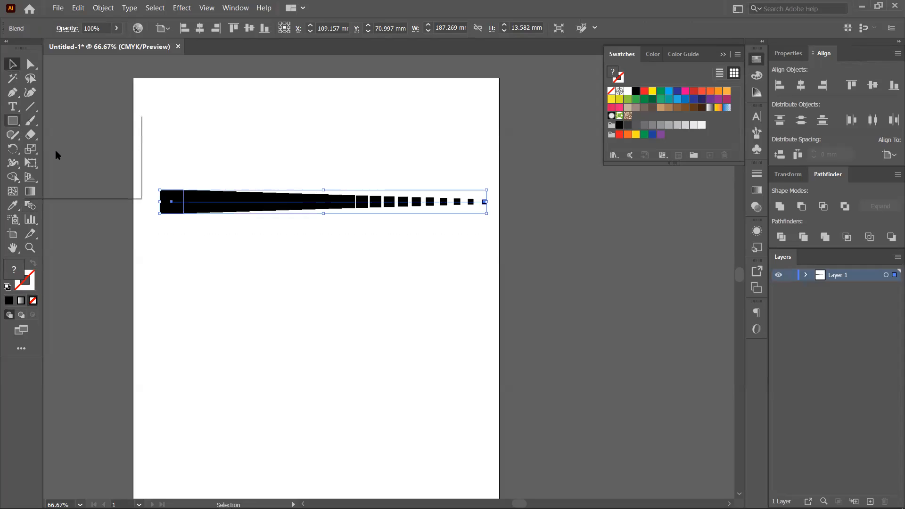
# - Draw a black circle about 26 mm wide above the blended squares and place a copy shrunk to about 7.6 mm near the artboard's right edge
pyautogui.click(56, 152)
pyautogui.moveTo(148, 104); pyautogui.dragTo(171, 123)
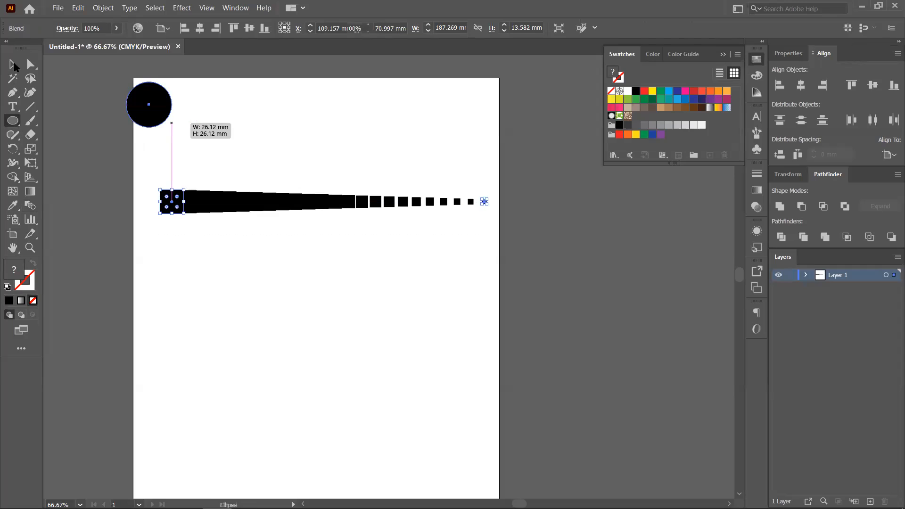
pyautogui.click(13, 66)
pyautogui.keyDown('alt'); pyautogui.moveTo(166, 91); pyautogui.dragTo(495, 100); pyautogui.keyUp('alt')
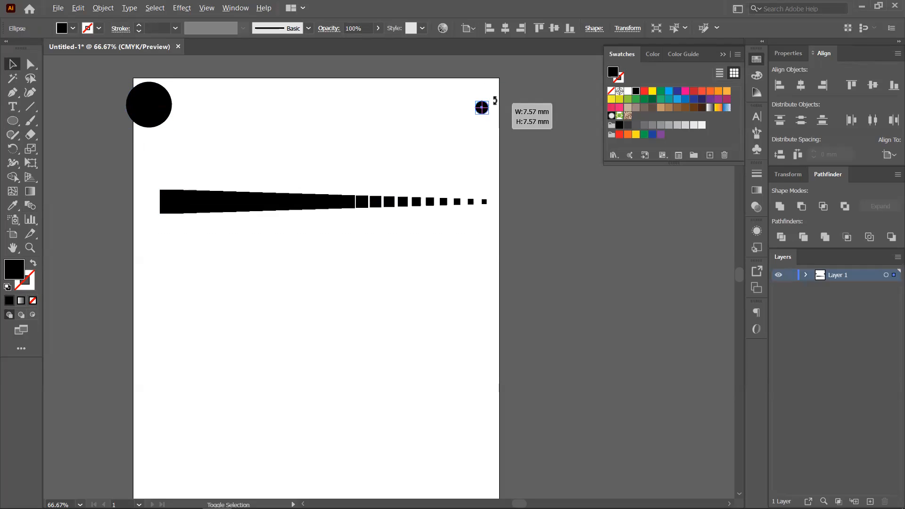
# - Select both circles and blend the large one into the small one with the Blend tool
pyautogui.moveTo(488, 126); pyautogui.dragTo(488, 125)
pyautogui.click(30, 207)
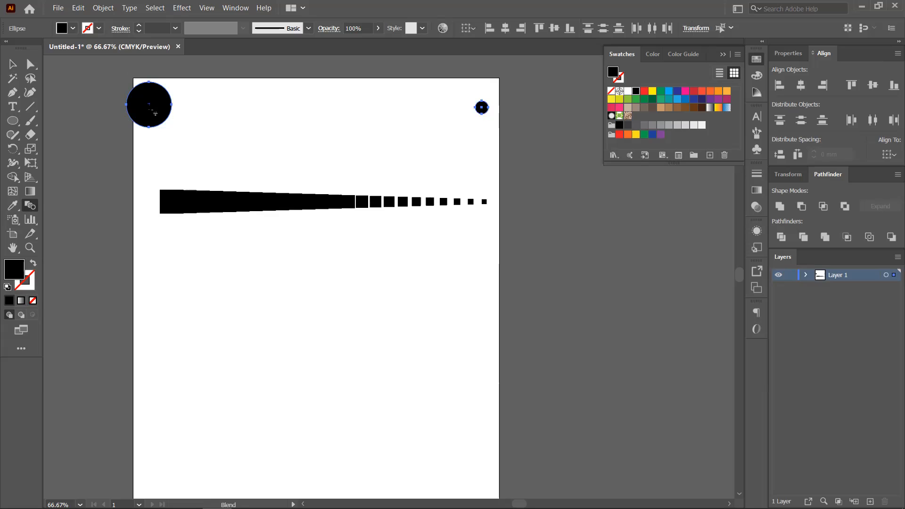
pyautogui.click(480, 108)
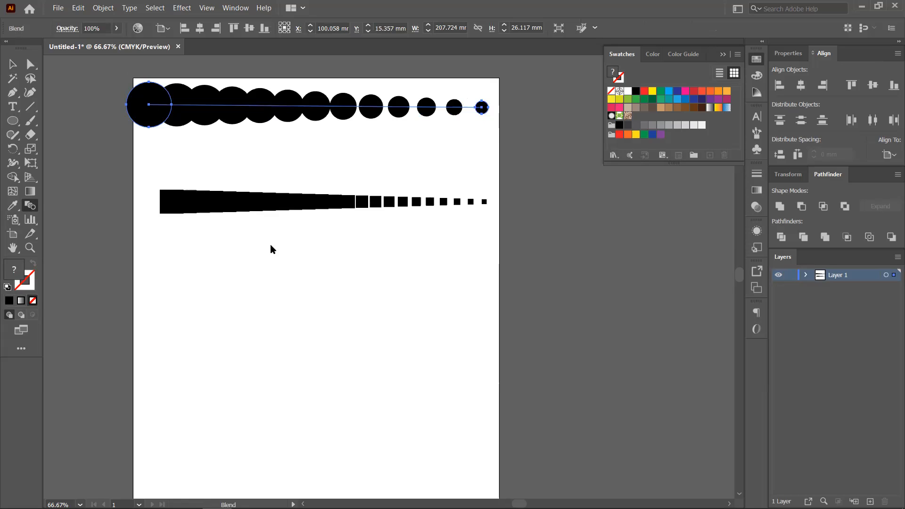
# - Open the circle blend's options, choose Specified Steps spacing and lower the number of steps to 1
pyautogui.press('Return')
pyautogui.moveTo(629, 145); pyautogui.dragTo(603, 144)
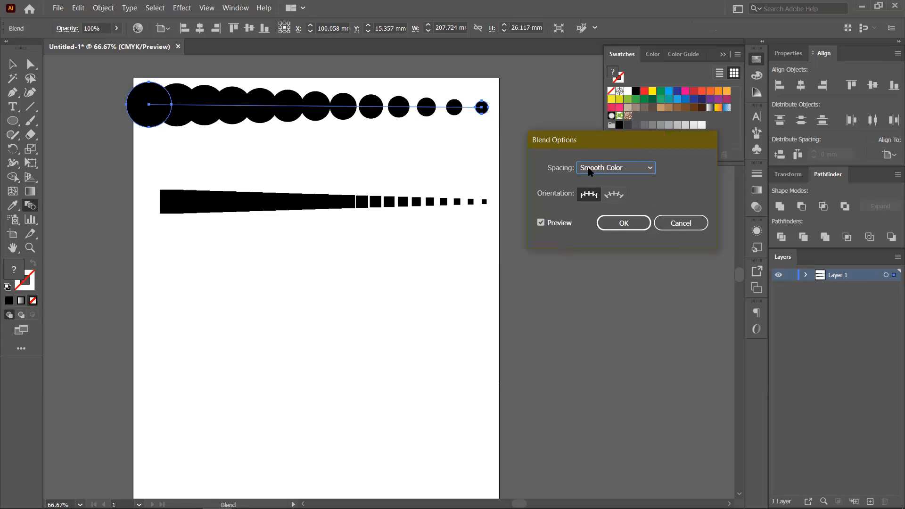
pyautogui.click(599, 169)
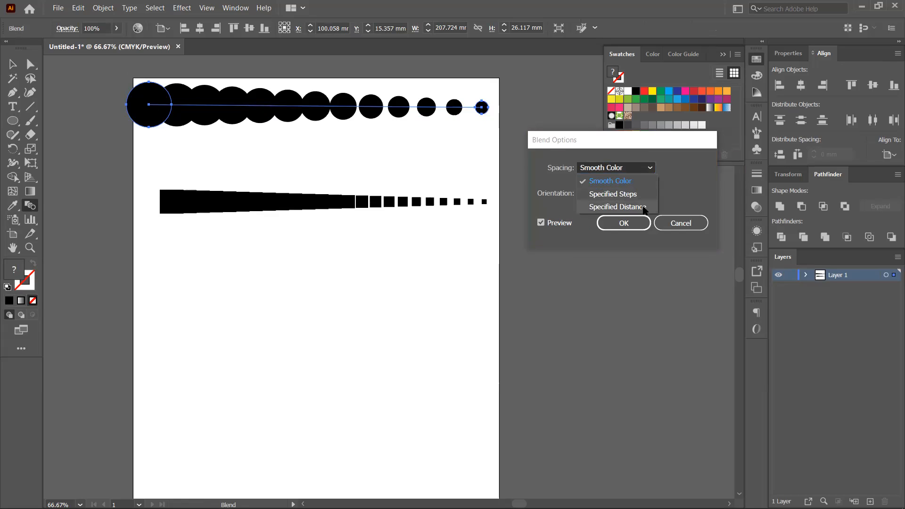
pyautogui.click(593, 195)
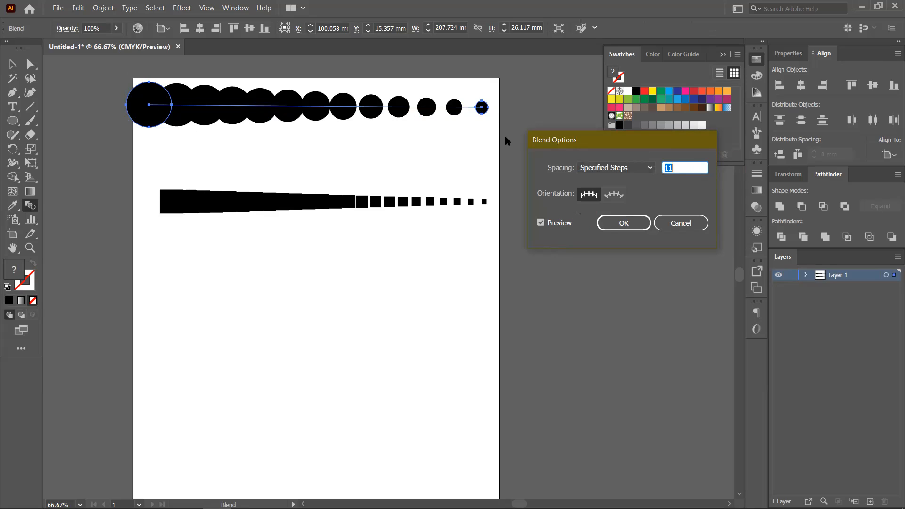
pyautogui.press('Down')
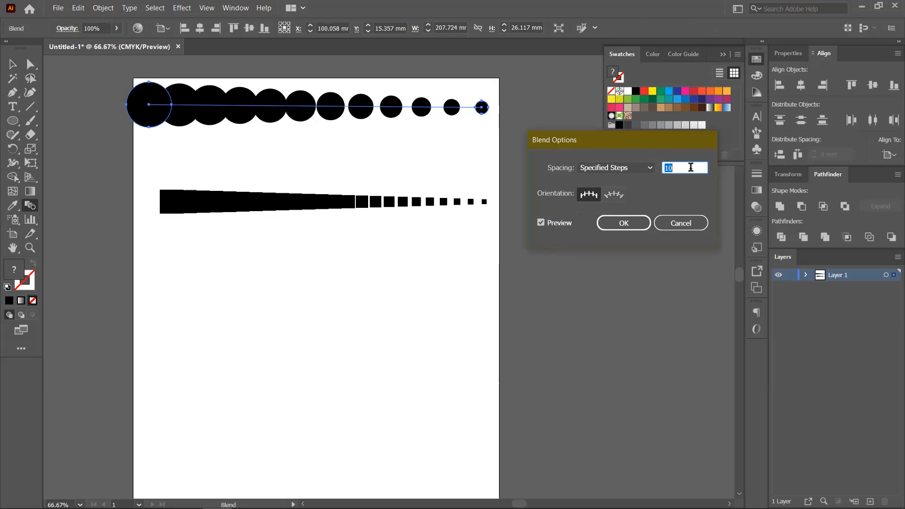
pyautogui.press('Down')
pyautogui.press('Down')
pyautogui.press('Down')
pyautogui.press('Down')
pyautogui.press('Down')
pyautogui.press('Down')
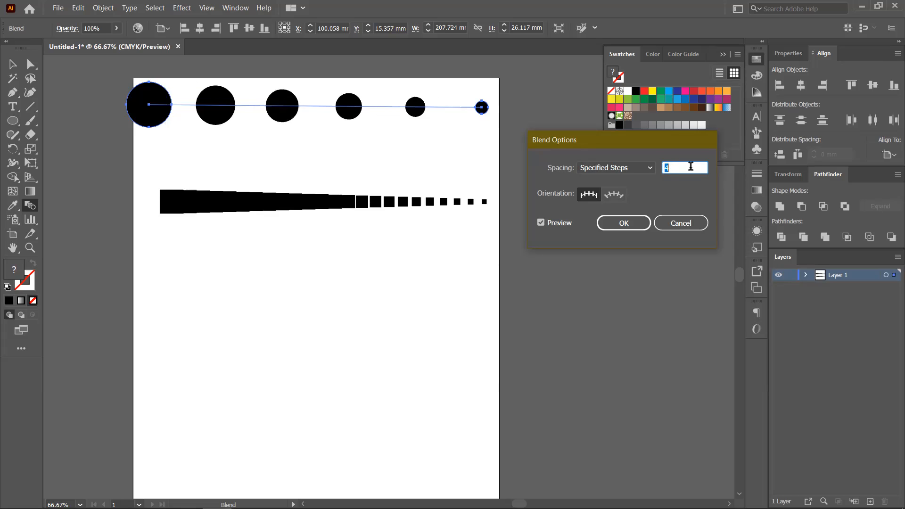
pyautogui.press('Down')
pyautogui.press('Down')
pyautogui.press('Down')
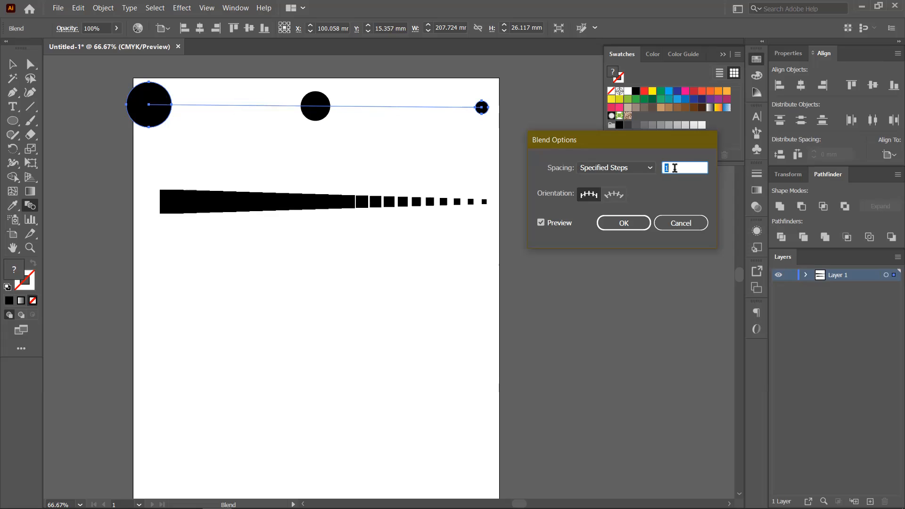
# - Raise the circle blend's number of specified steps gradually to 185
pyautogui.press('Up')
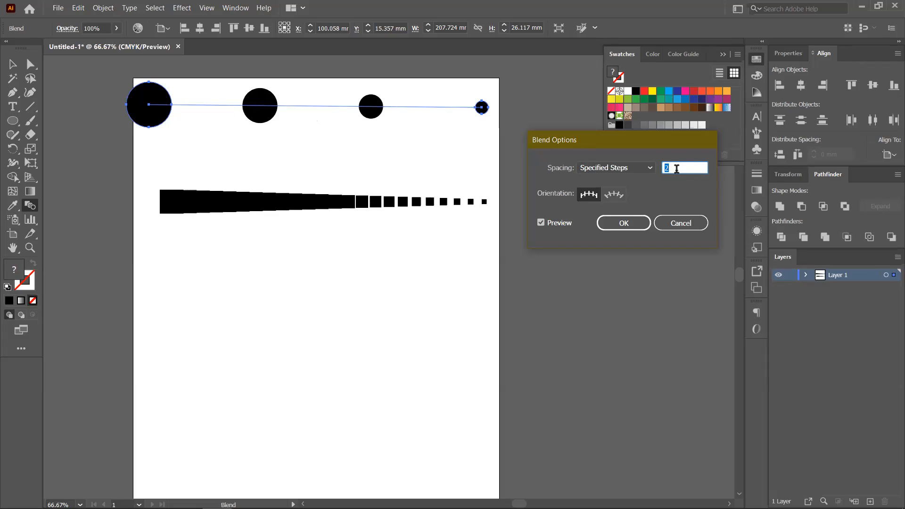
pyautogui.press('Up')
pyautogui.press('Up')
pyautogui.press('Up')
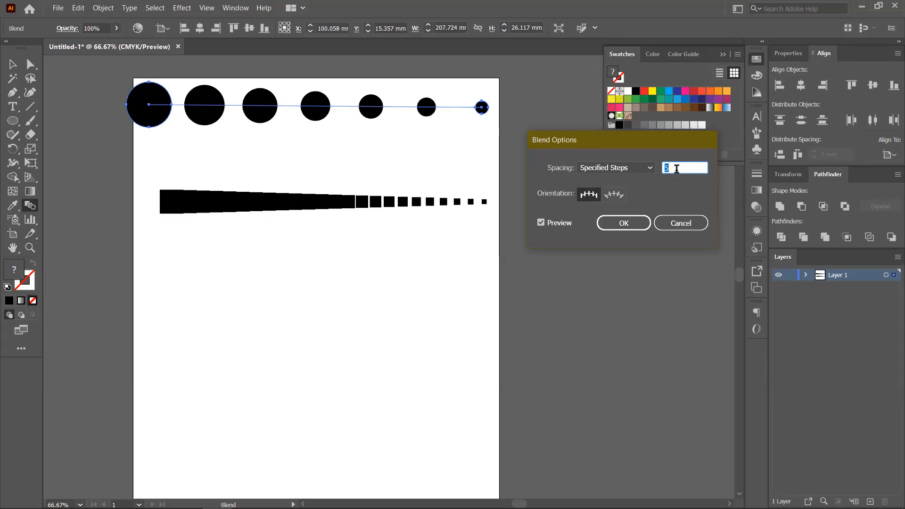
pyautogui.press('Up')
pyautogui.write('35')
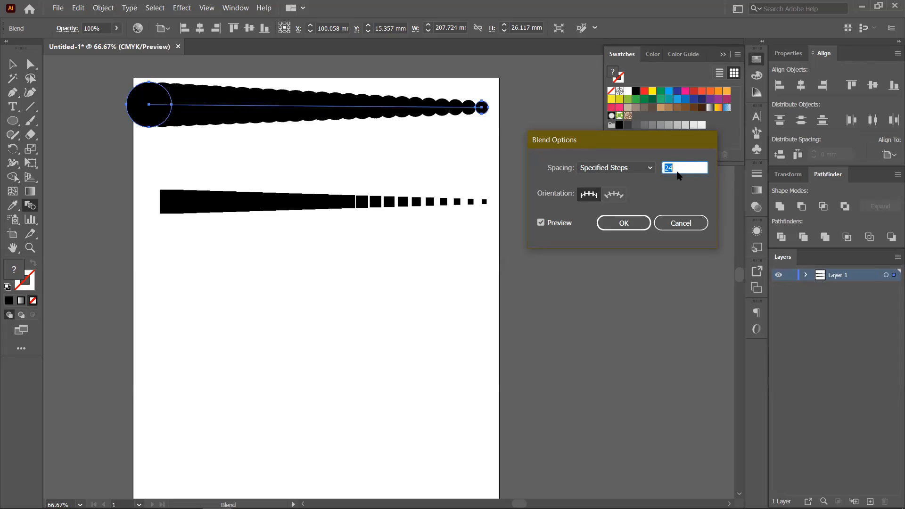
pyautogui.write('506070102')
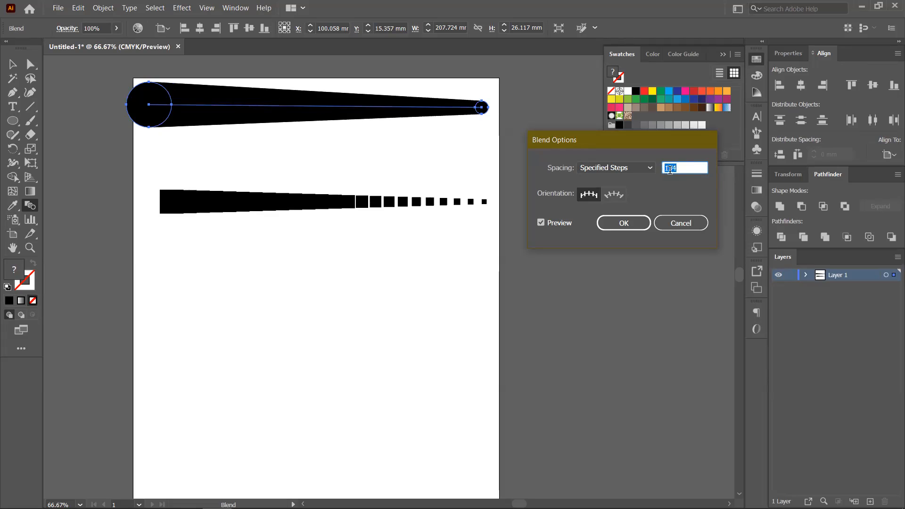
pyautogui.scroll(4, 670, 170)
# - Change the circle blend's spacing to Specified Distance with 5 mm and refresh the preview
pyautogui.click(652, 173)
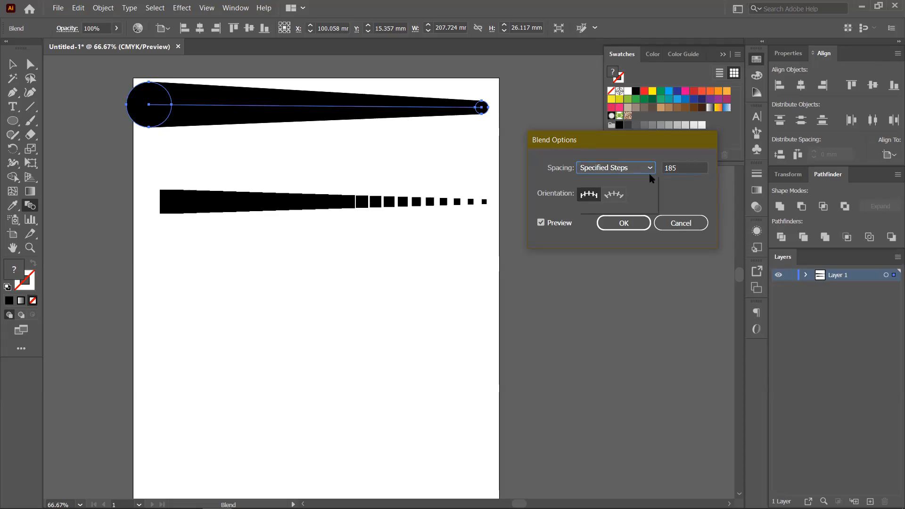
pyautogui.click(633, 208)
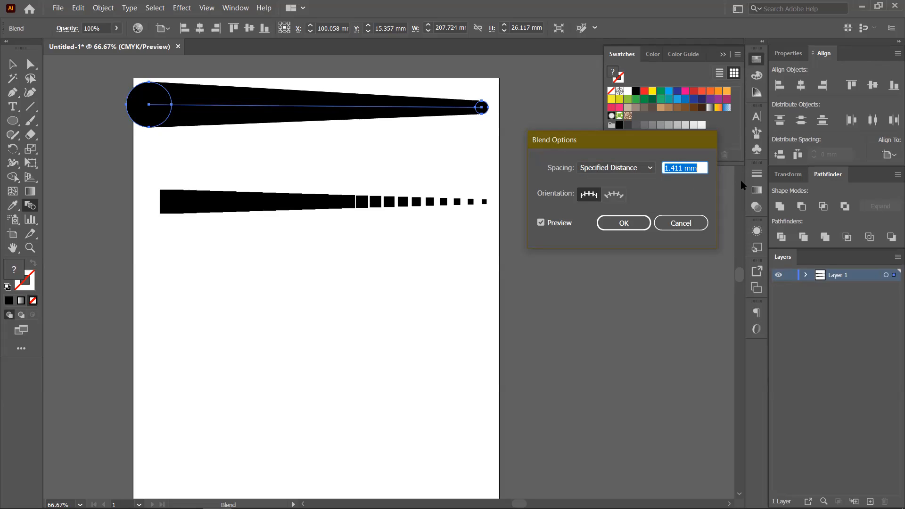
pyautogui.write('5')
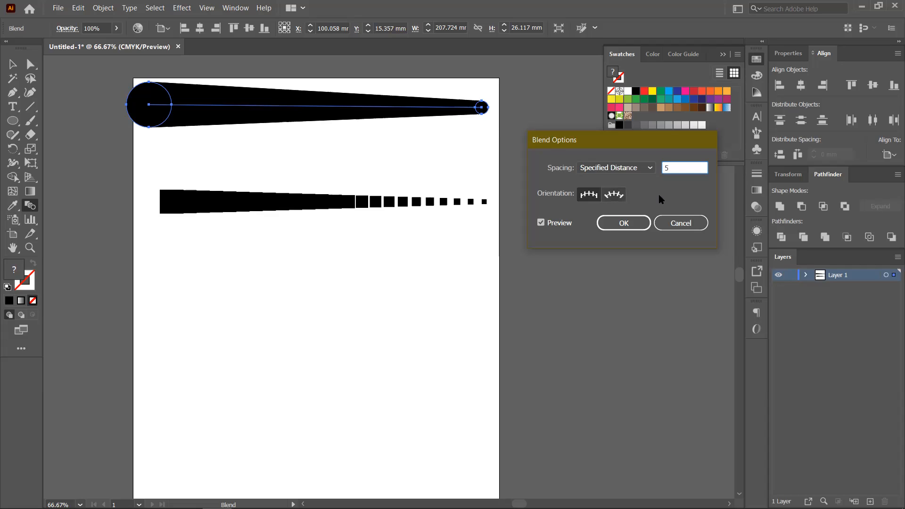
pyautogui.click(546, 224)
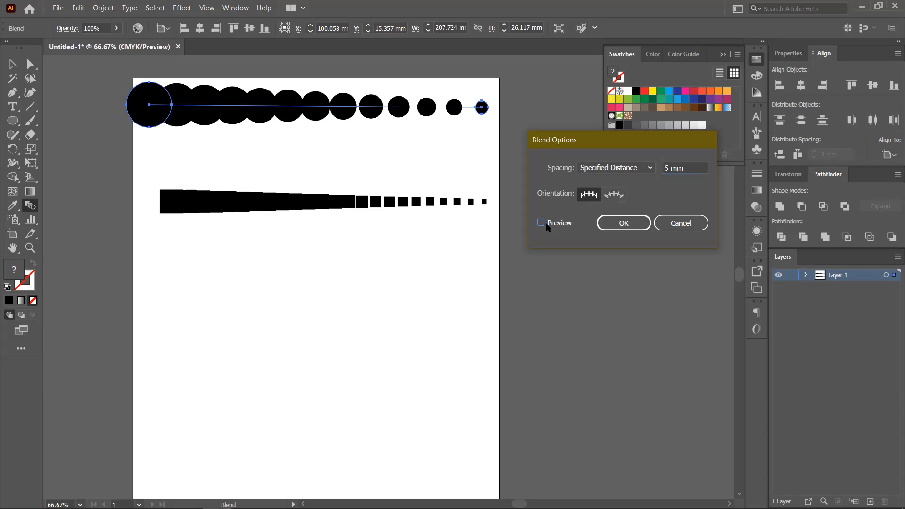
pyautogui.click(546, 225)
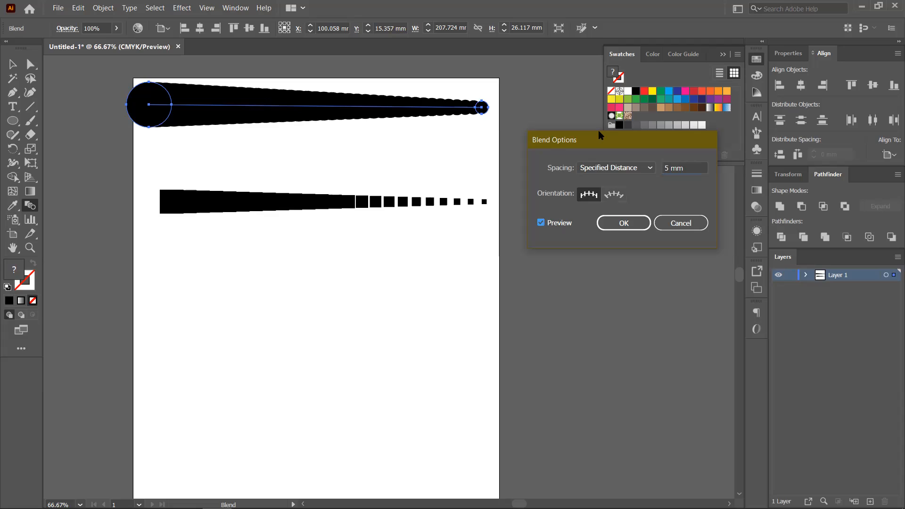
# - Try smaller and larger blend distances for the circles, ending at 29 mm
pyautogui.click(686, 168)
pyautogui.scroll(-4, 686, 168)
pyautogui.scroll(-1, 687, 168)
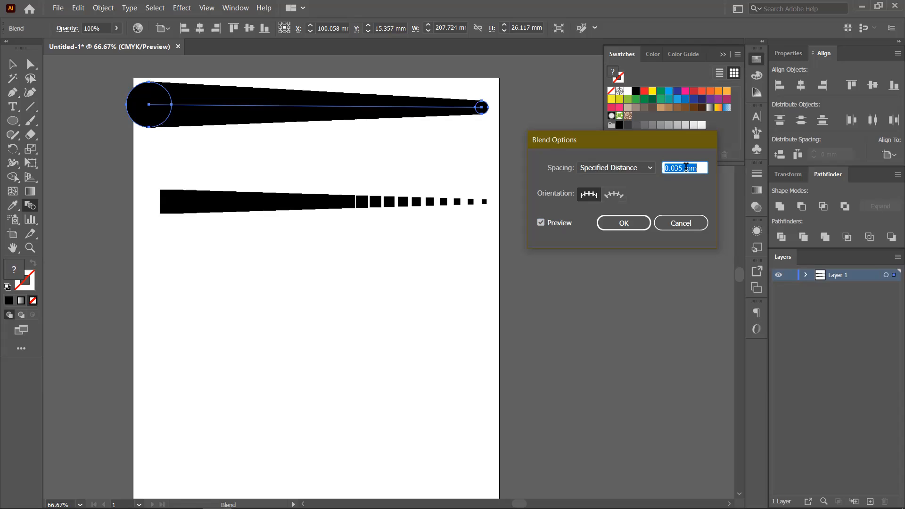
pyautogui.scroll(18, 683, 166)
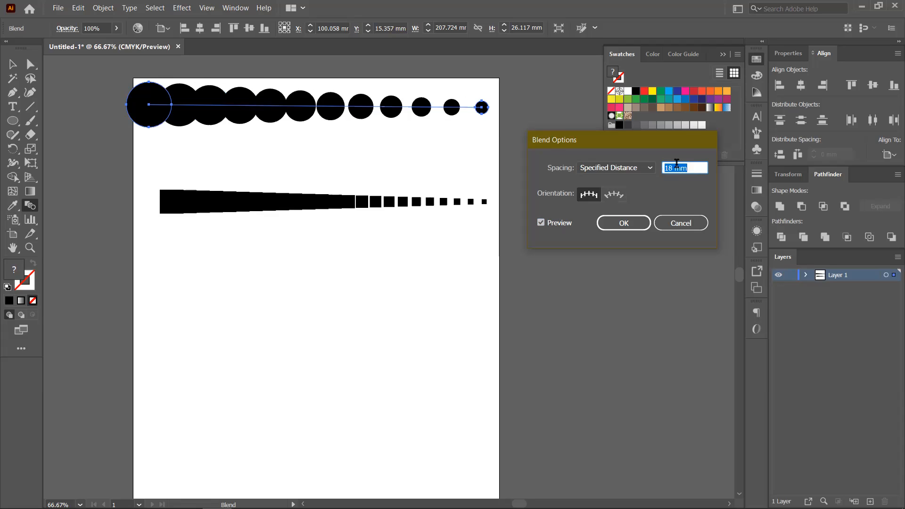
pyautogui.scroll(10, 676, 163)
pyautogui.scroll(1, 677, 163)
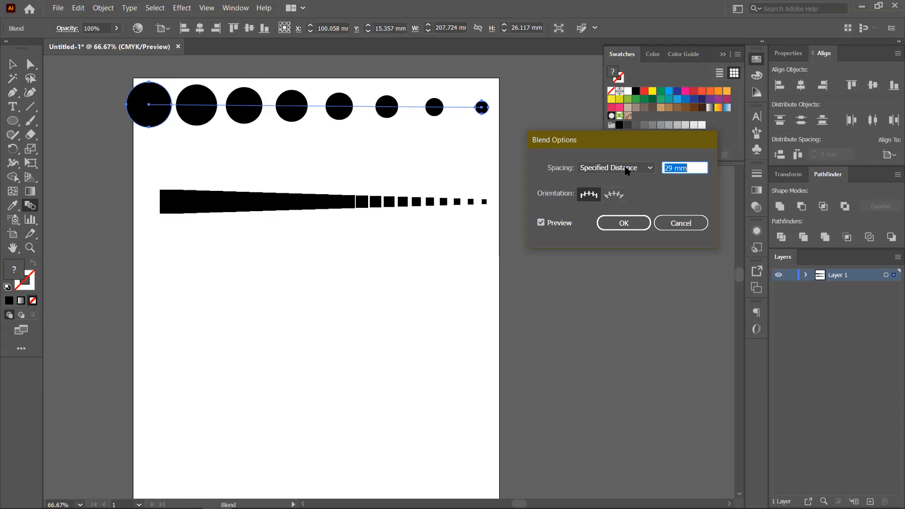
# - Try Smooth Color spacing on the circle blend, return to Specified Steps with 11 steps and close the options
pyautogui.click(620, 170)
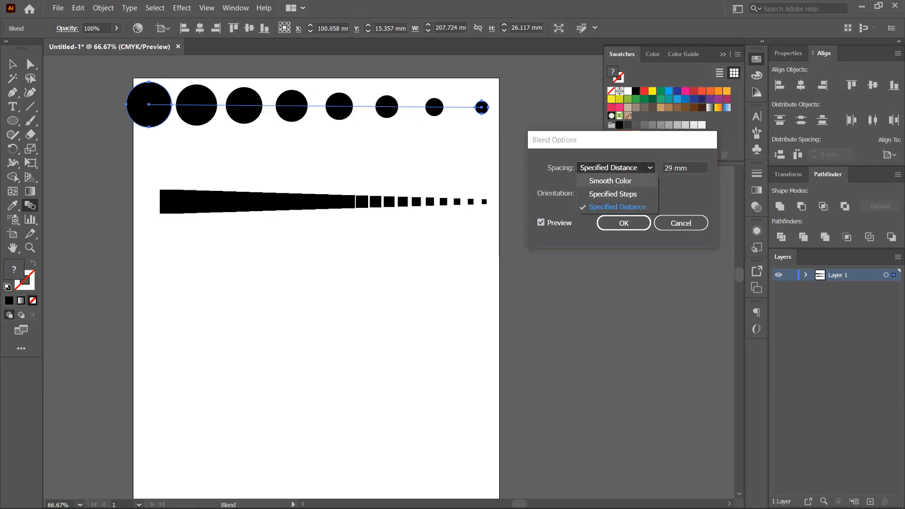
pyautogui.click(623, 182)
pyautogui.click(622, 169)
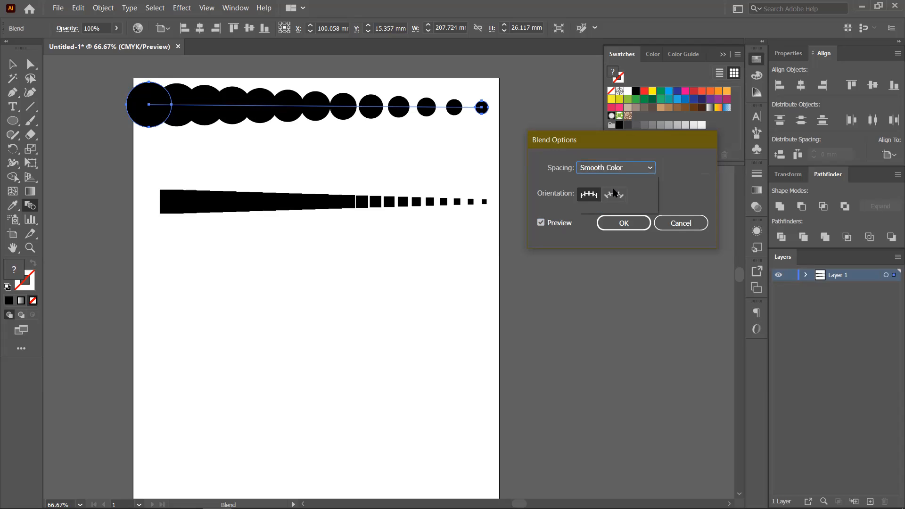
pyautogui.click(615, 193)
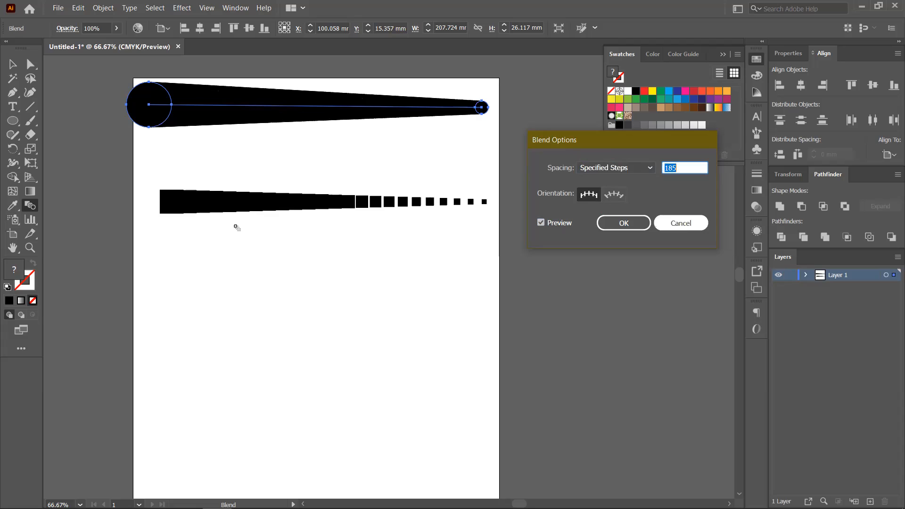
pyautogui.write('11')
pyautogui.press('Return')
# - Undo the circle and square blends back to the single black square
pyautogui.click(8, 63)
pyautogui.rightClick(197, 113)
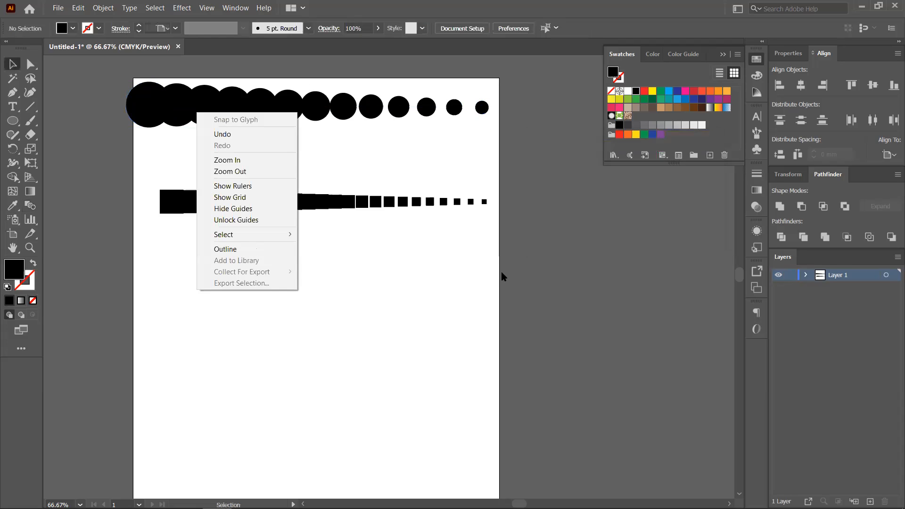
pyautogui.hotkey('ctrl', 'z')
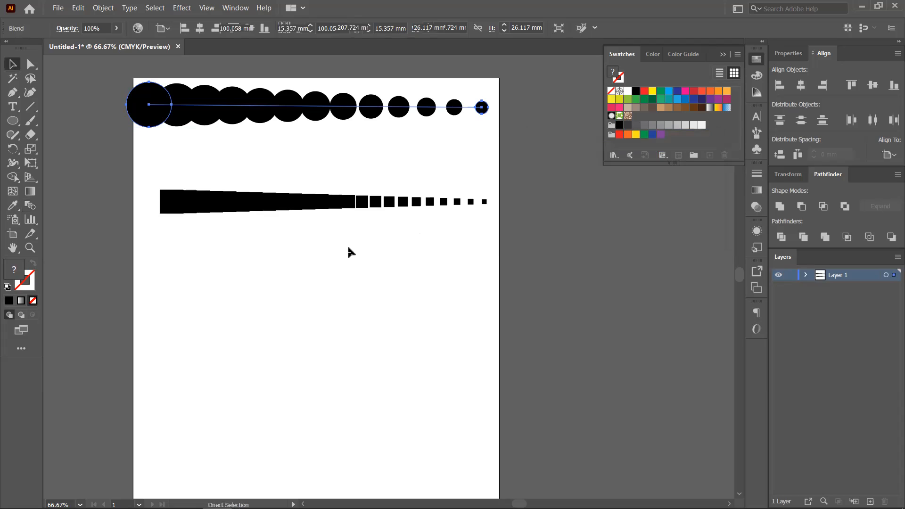
pyautogui.hotkey('ctrl', 'z')
pyautogui.hotkey('ctrl', 'z')
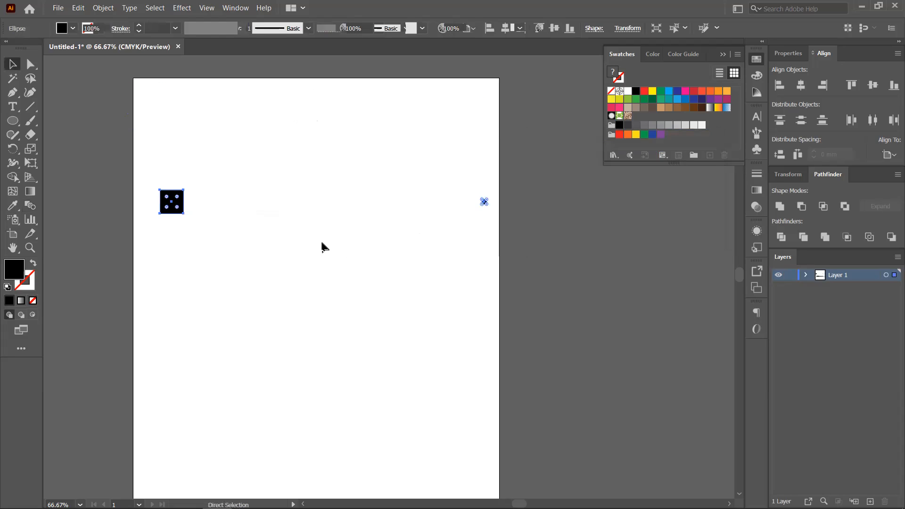
pyautogui.hotkey('ctrl', 'z')
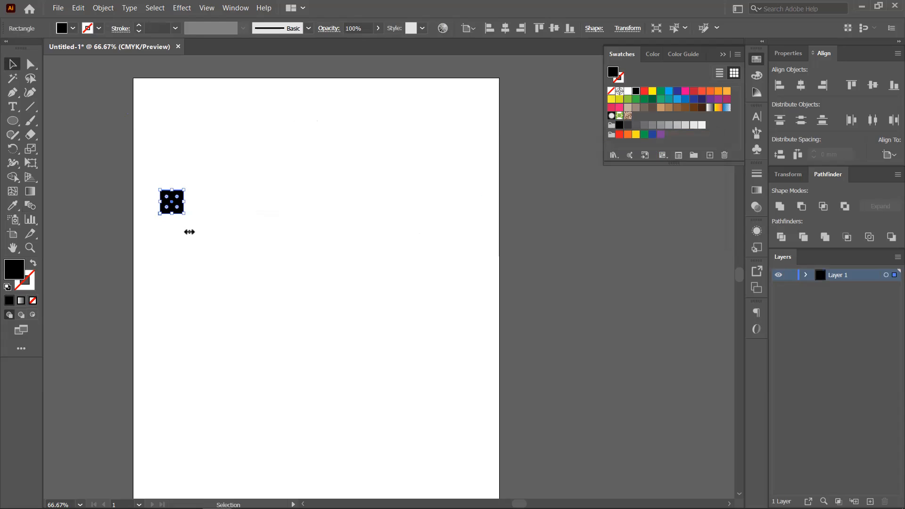
# - Enlarge the black square in the artboard's upper-left area and draw a black five-pointed star opposite it at the right edge
pyautogui.click(188, 230)
pyautogui.moveTo(182, 211); pyautogui.dragTo(294, 171)
pyautogui.click(50, 161)
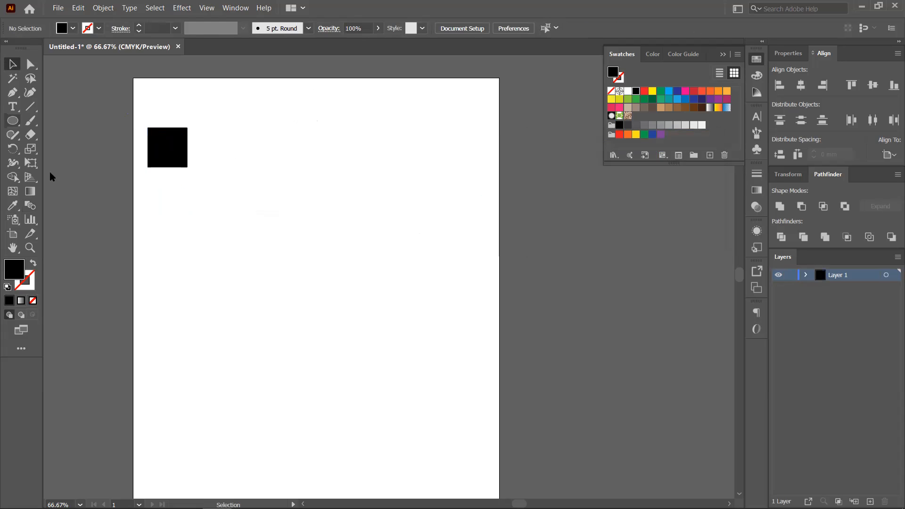
pyautogui.moveTo(13, 122); pyautogui.dragTo(62, 177)
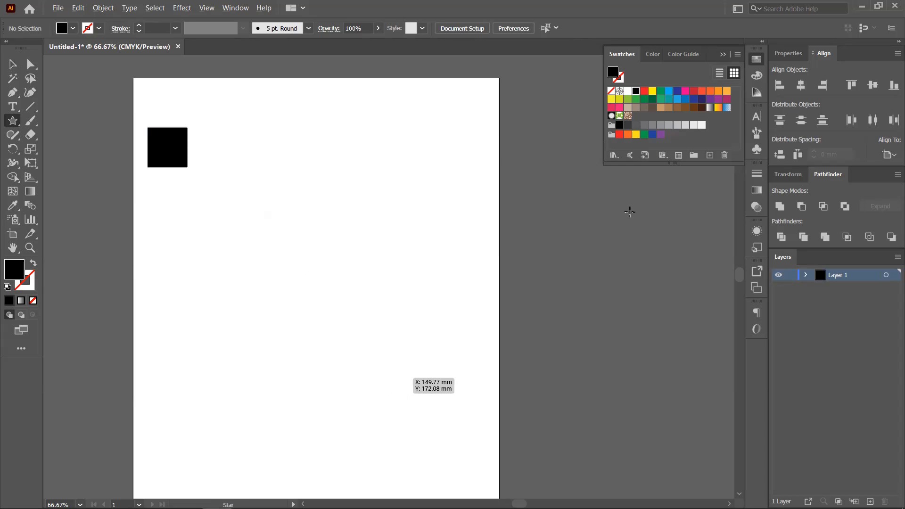
pyautogui.moveTo(457, 143); pyautogui.dragTo(489, 187)
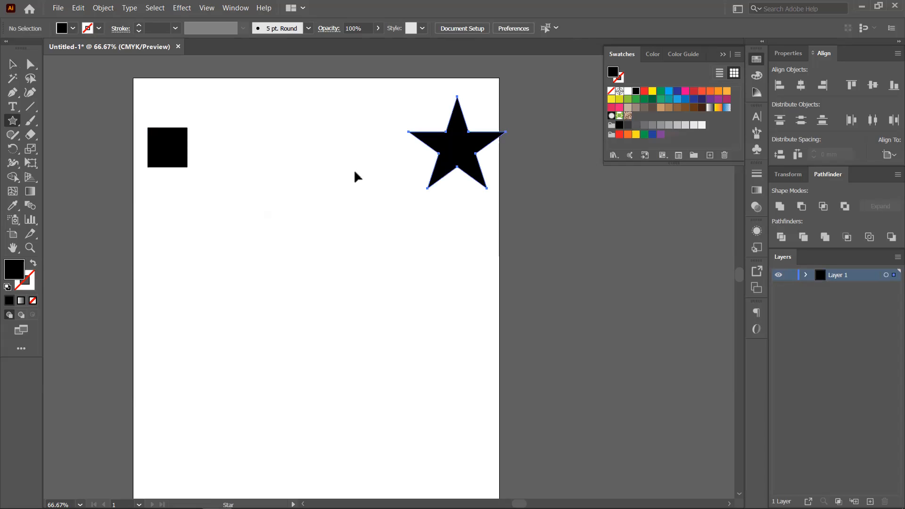
# - Move the star down to the artboard's lower-right corner
pyautogui.hotkey('ctrl', '-')
pyautogui.hotkey('ctrl', '-')
pyautogui.hotkey('ctrl', '-')
pyautogui.press('v')
pyautogui.moveTo(402, 163); pyautogui.dragTo(394, 307)
# - Select the square and the star, blend them with the Blend tool and deselect the result
pyautogui.hotkey('ctrl', 'a')
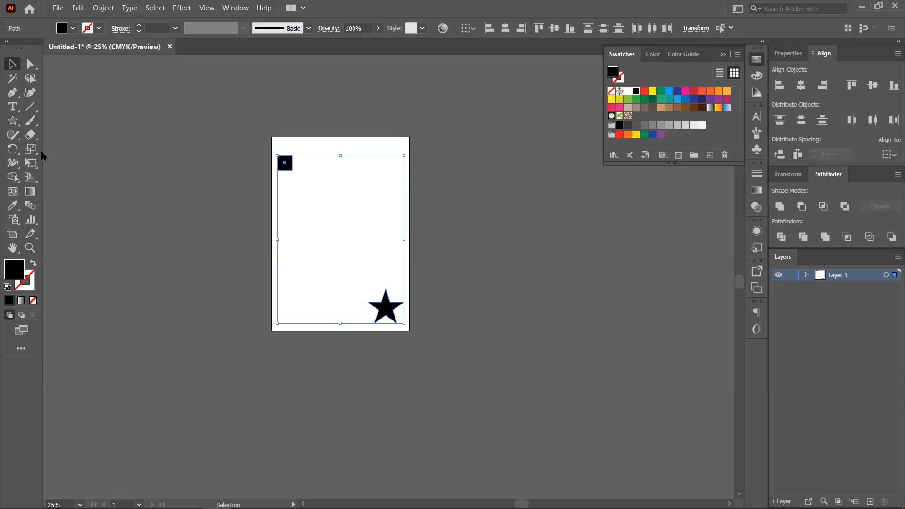
pyautogui.press('w')
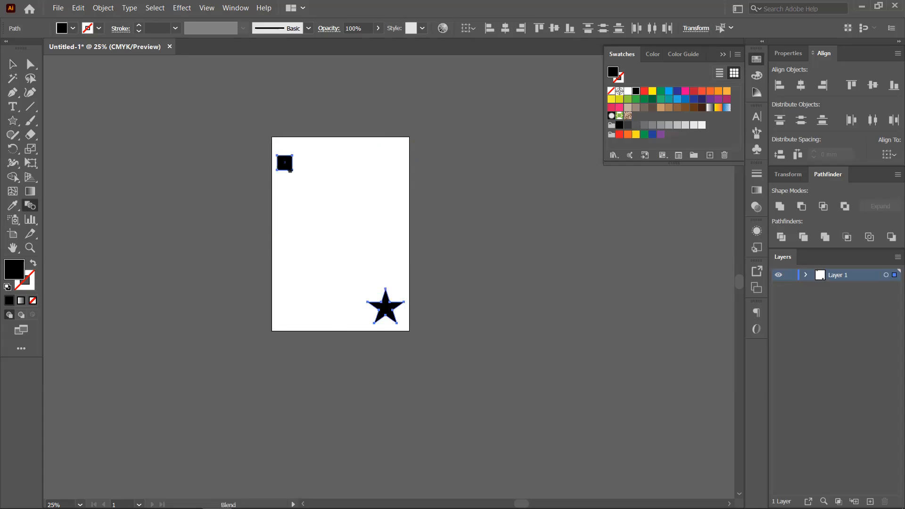
pyautogui.click(386, 311)
pyautogui.click(287, 169)
pyautogui.scroll(2, 287, 169)
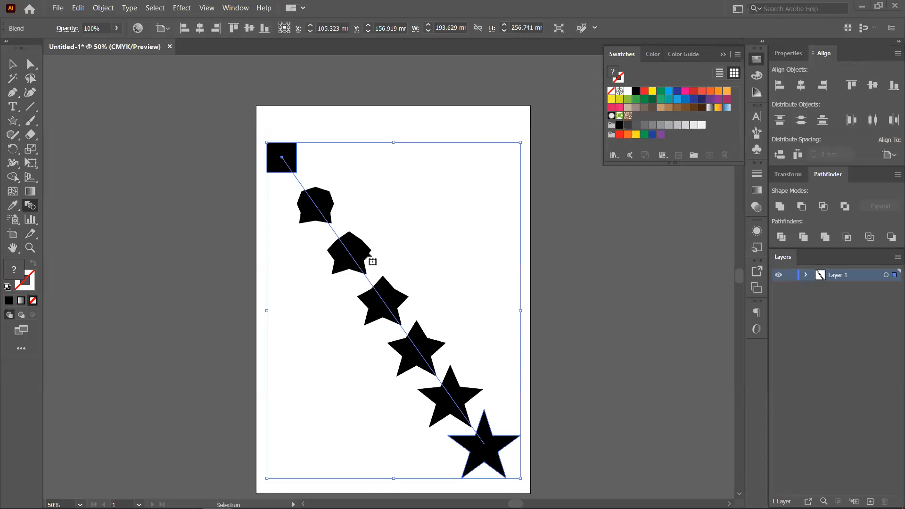
pyautogui.keyDown('ctrl'); pyautogui.click(222, 169); pyautogui.keyUp('ctrl')
pyautogui.press('v')
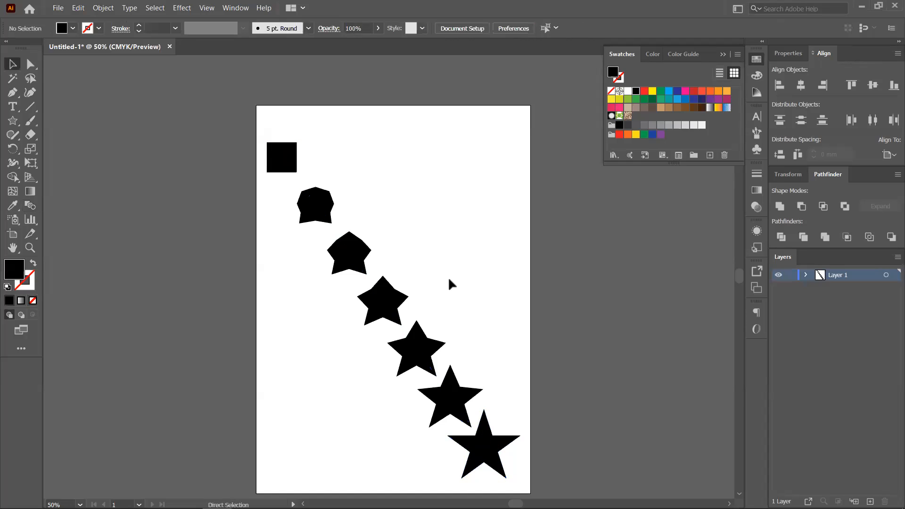
# - Undo the square-to-star blend and the star's move to the lower corner
pyautogui.hotkey('ctrl', 'z')
pyautogui.hotkey('ctrl', 'z')
pyautogui.hotkey('ctrl', 'z')
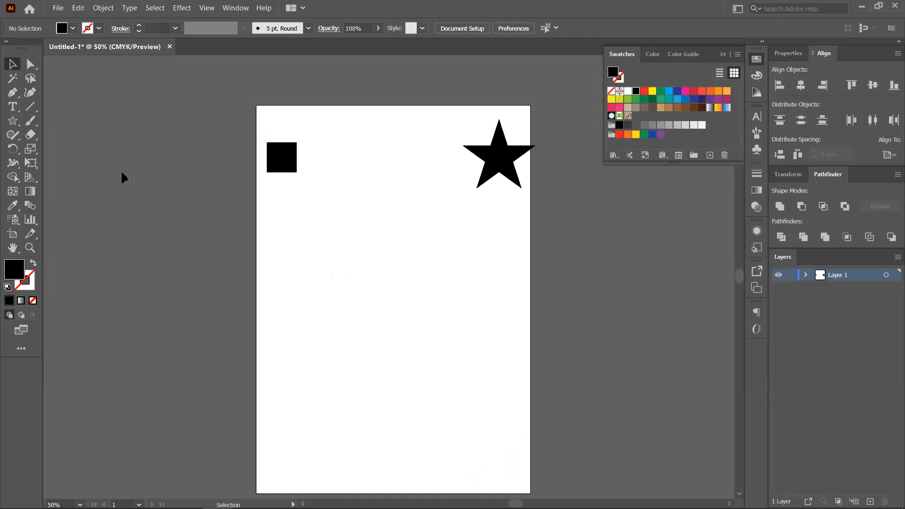
pyautogui.hotkey('ctrl', 'z')
# - Draw a black circle midway between the square and the star with the Ellipse tool
pyautogui.rightClick(13, 120)
pyautogui.click(51, 148)
pyautogui.moveTo(377, 151); pyautogui.dragTo(399, 173)
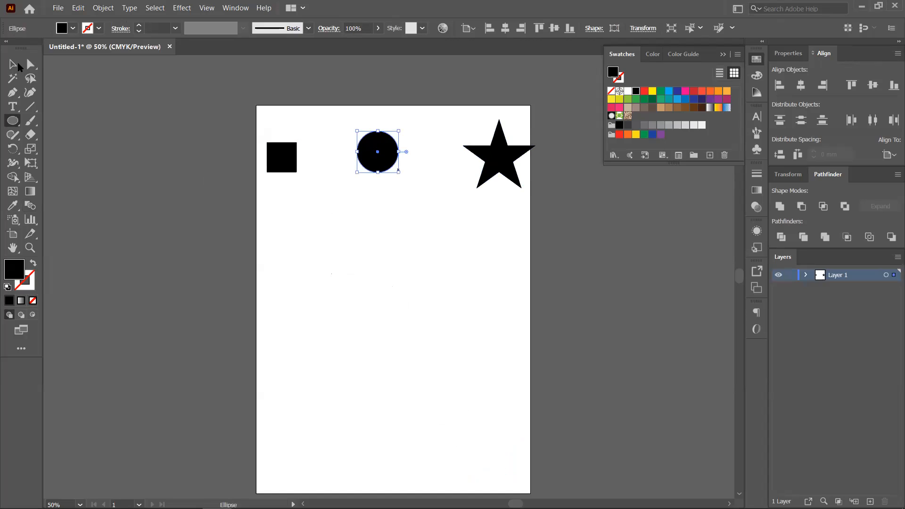
pyautogui.press('v')
pyautogui.scroll(-3, 223, 157)
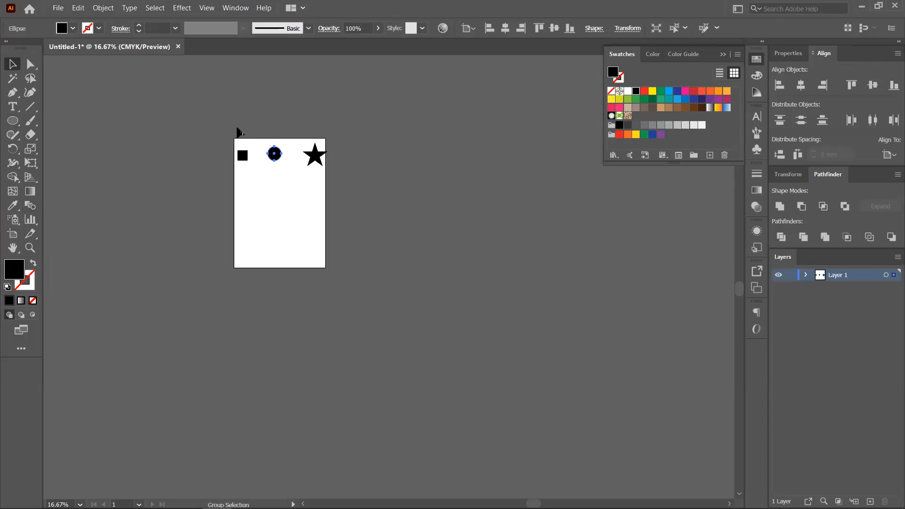
# - Move the square, circle and star below the artboard and spread them into a wide row with the circle near the middle
pyautogui.moveTo(226, 123); pyautogui.dragTo(355, 193)
pyautogui.moveTo(317, 156); pyautogui.dragTo(323, 327)
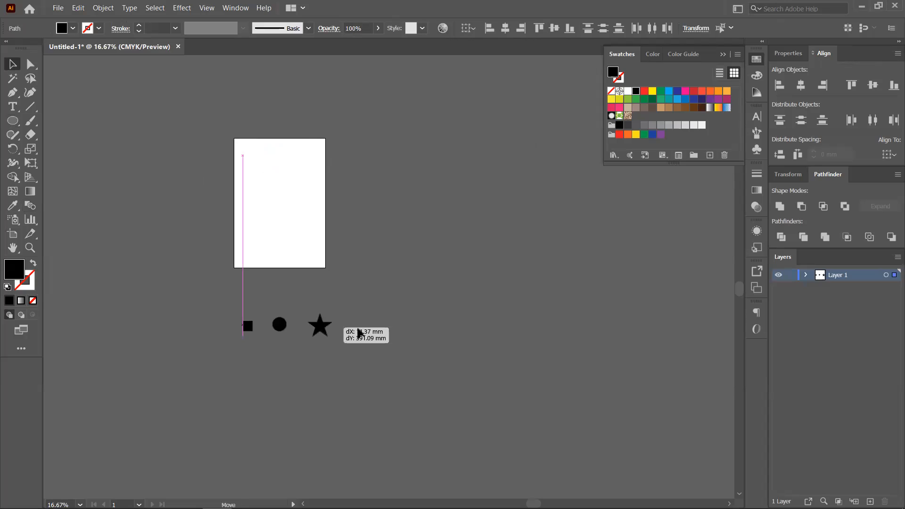
pyautogui.click(327, 330)
pyautogui.moveTo(689, 342); pyautogui.dragTo(389, 335)
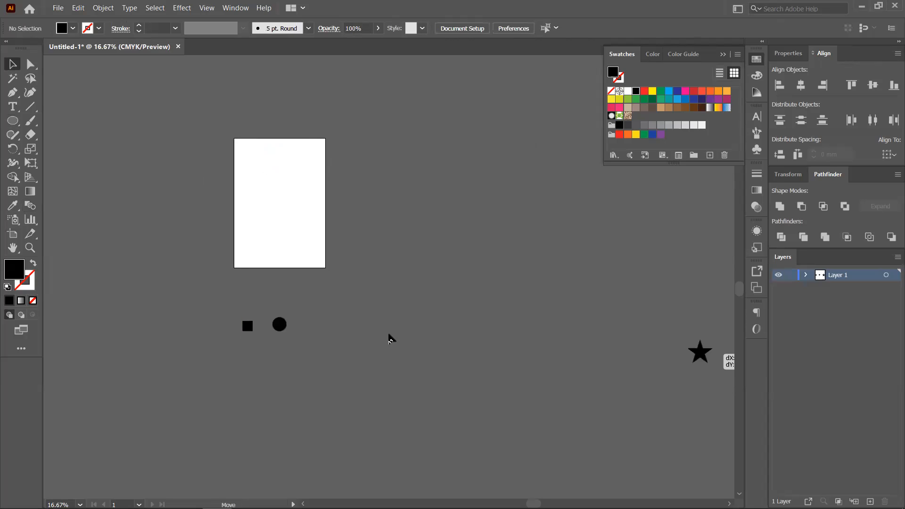
pyautogui.moveTo(285, 323); pyautogui.dragTo(477, 337)
pyautogui.moveTo(280, 315); pyautogui.dragTo(452, 329)
# - Align the vertical centres of the three shapes and blend them from square to circle to star with the Blend tool
pyautogui.moveTo(123, 229); pyautogui.dragTo(122, 227)
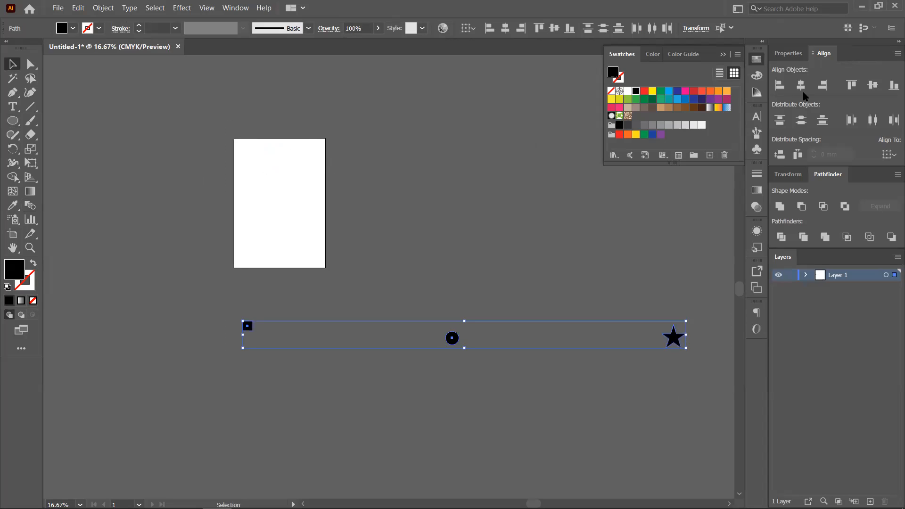
pyautogui.click(873, 85)
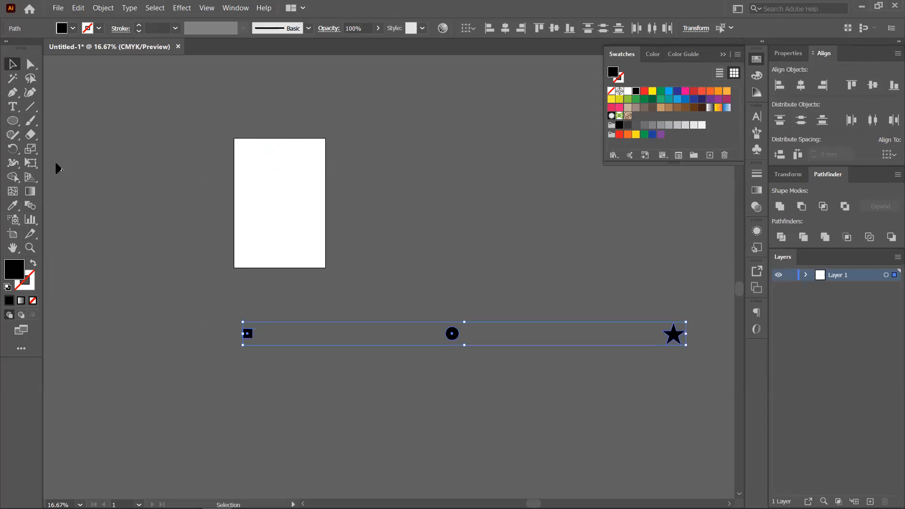
pyautogui.click(30, 206)
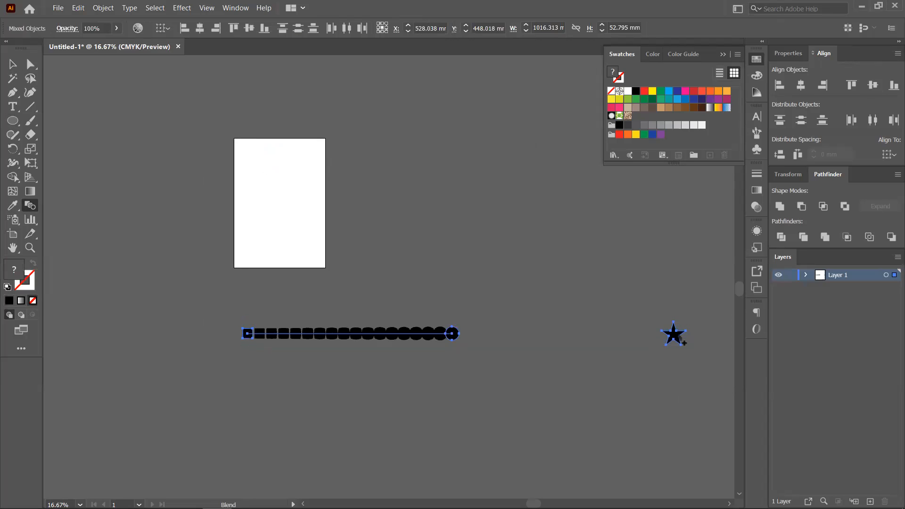
pyautogui.click(8, 68)
pyautogui.click(304, 335)
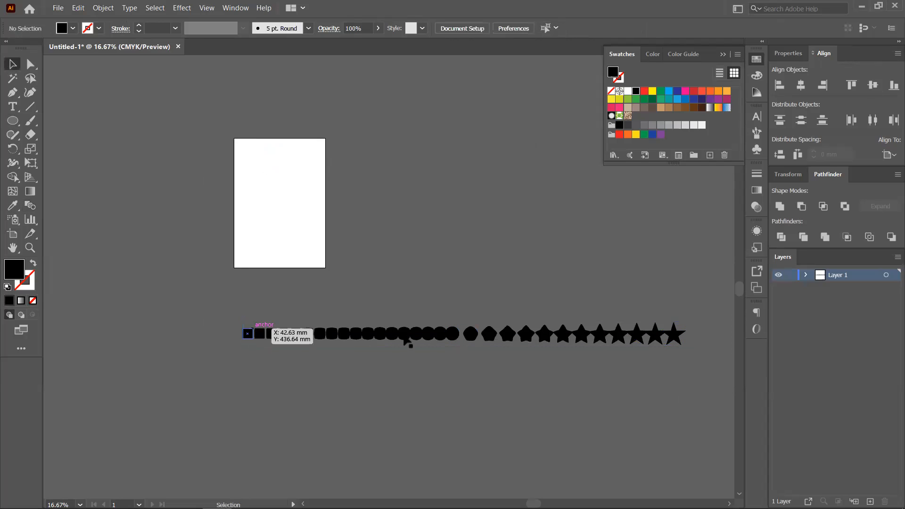
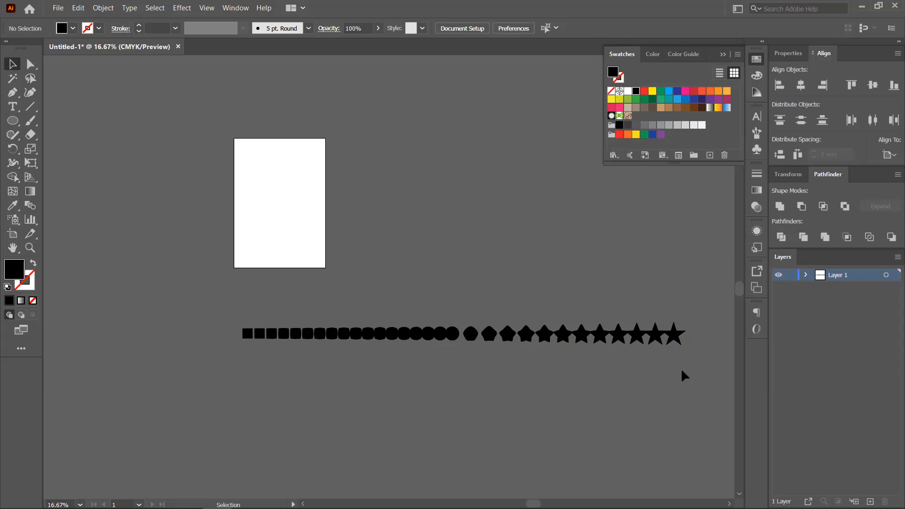
# - Delete the blended shapes and draw a horizontal line about 689 mm long beside the artboard with no fill and a 3 pt black stroke
pyautogui.click(453, 341)
pyautogui.press('Delete')
pyautogui.click(30, 109)
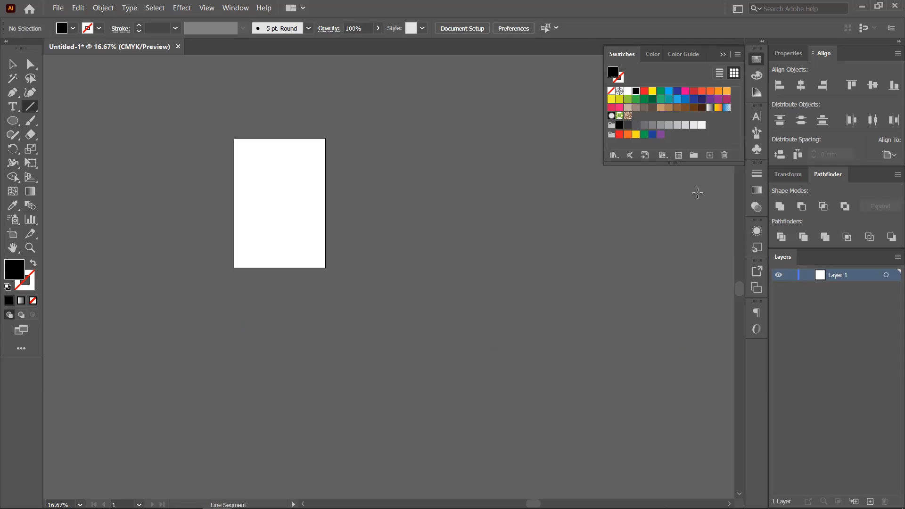
pyautogui.moveTo(398, 187); pyautogui.dragTo(699, 185)
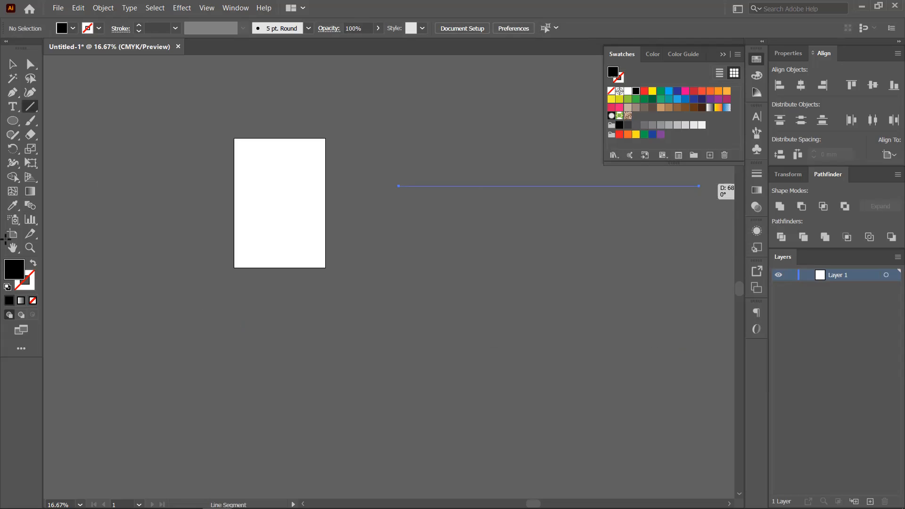
pyautogui.click(33, 263)
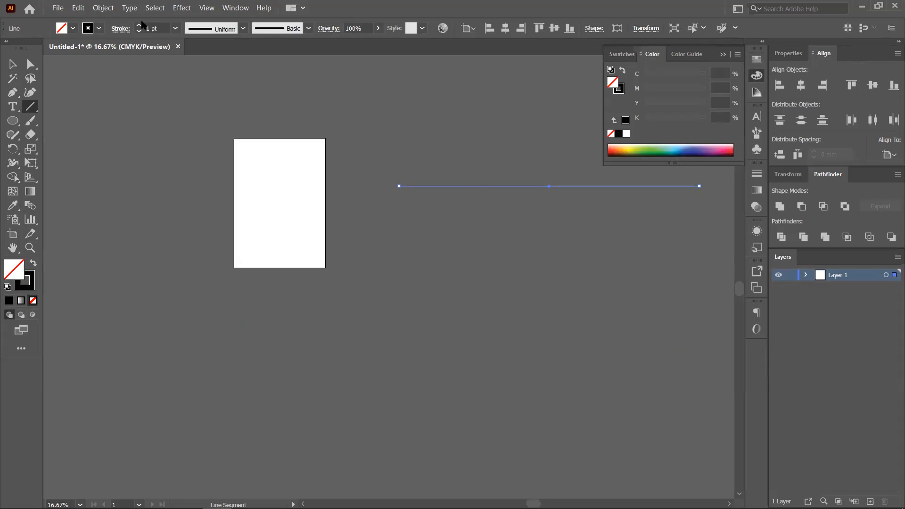
pyautogui.click(12, 63)
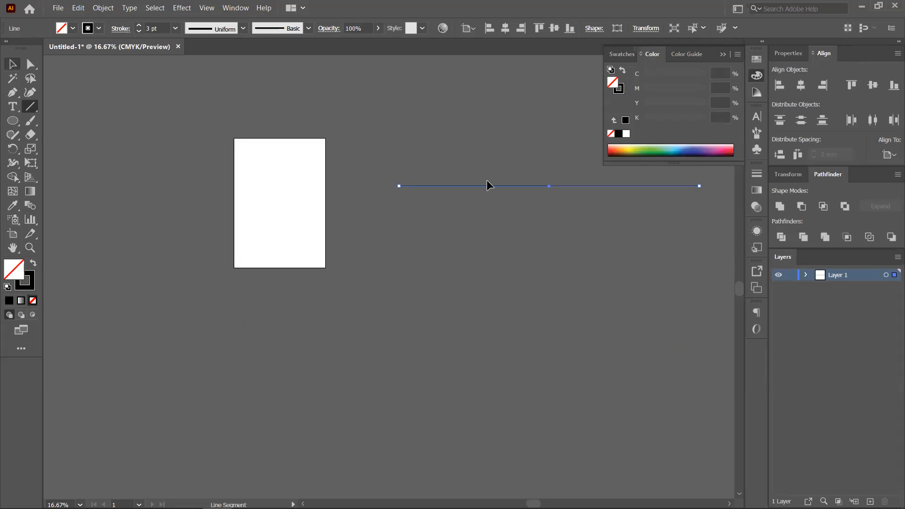
# - Duplicate the line straight down, about 511 mm below the original
pyautogui.click(573, 191)
pyautogui.moveTo(571, 185)
pyautogui.mouseDown()
pyautogui.moveTo(578, 387)
pyautogui.moveTo(569, 413)
pyautogui.moveTo(570, 335)
pyautogui.mouseUp()
pyautogui.moveTo(372, 155); pyautogui.dragTo(451, 312)
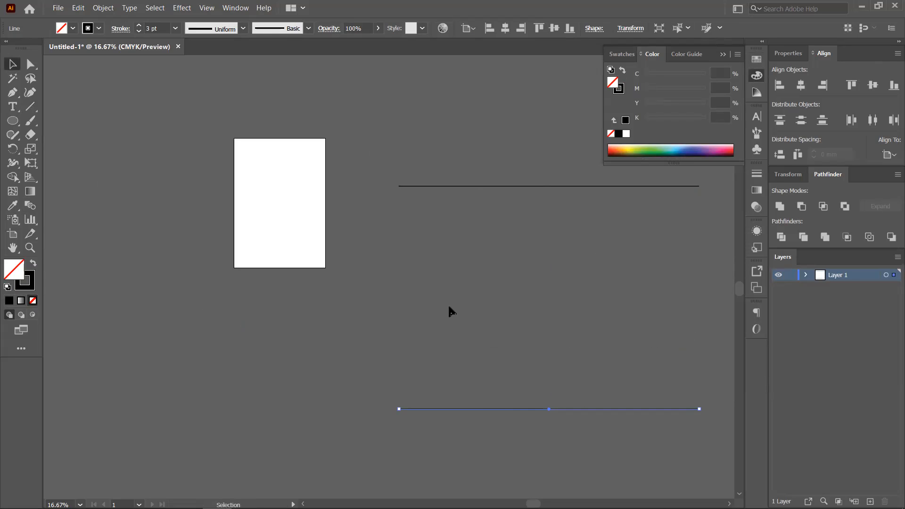
# - Select both horizontal lines and blend the upper one into the lower one with the Blend tool
pyautogui.hotkey('ctrl', 'a')
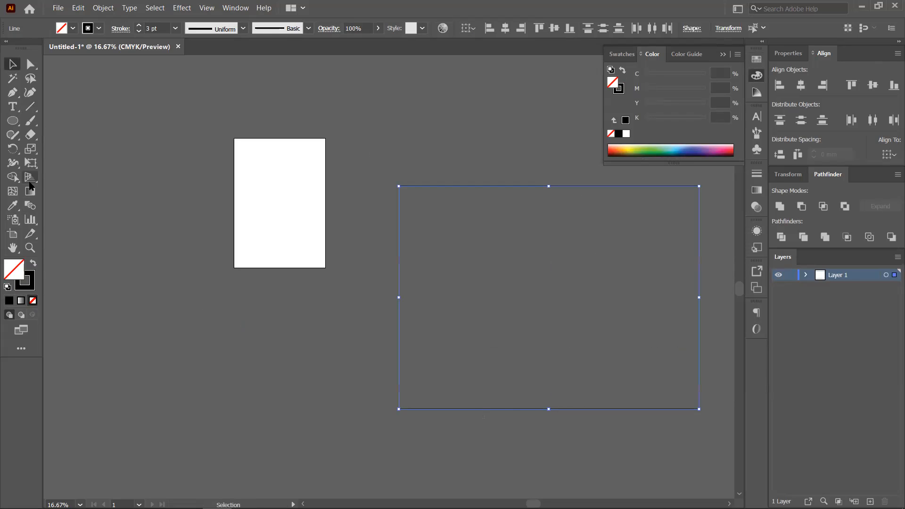
pyautogui.press('w')
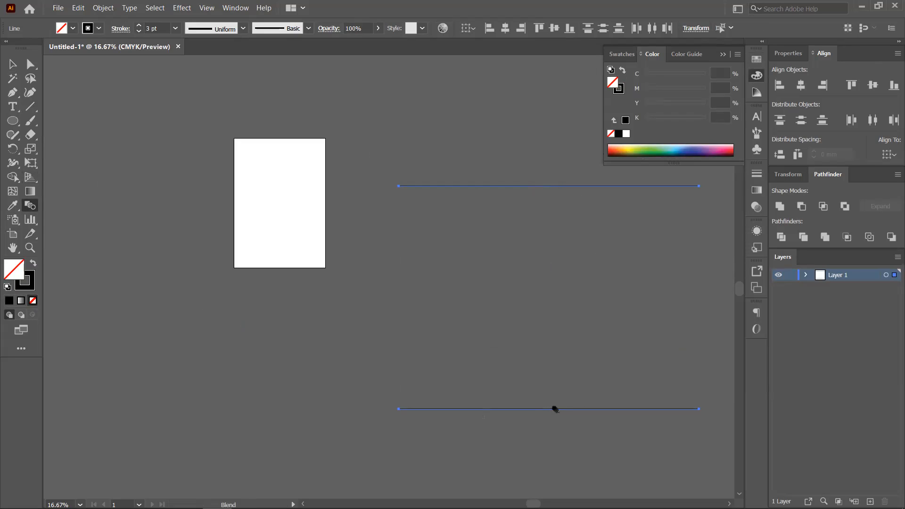
pyautogui.click(538, 410)
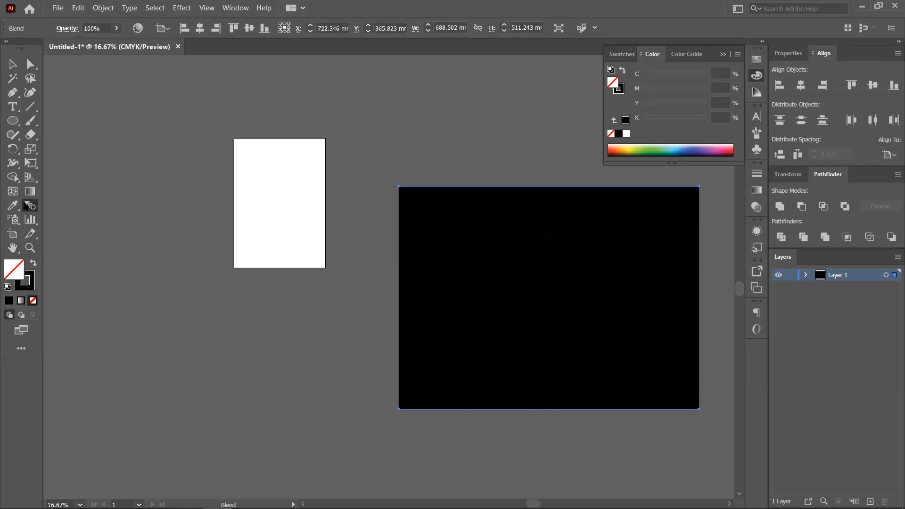
# - Set the line blend's spacing to Specified Steps with 42 steps and refresh the preview
pyautogui.doubleClick(29, 206)
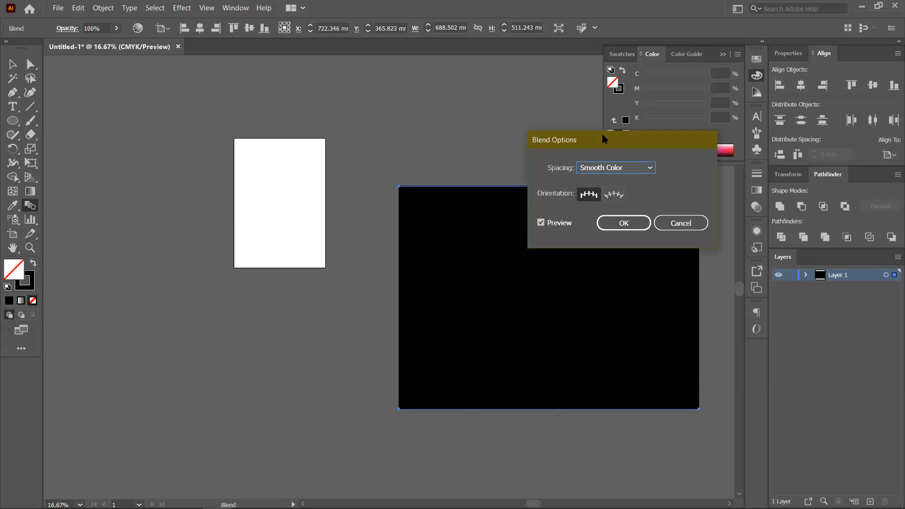
pyautogui.click(218, 140)
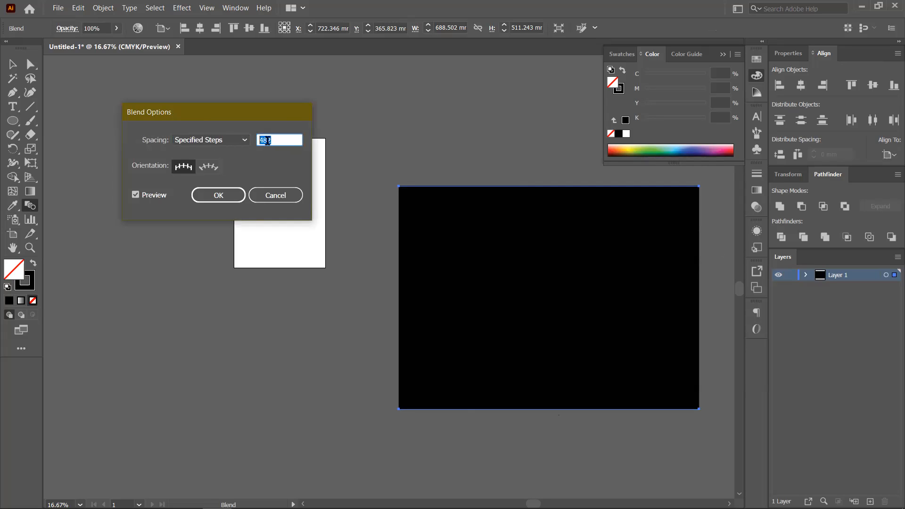
pyautogui.write('42')
pyautogui.click(136, 195)
pyautogui.click(136, 195)
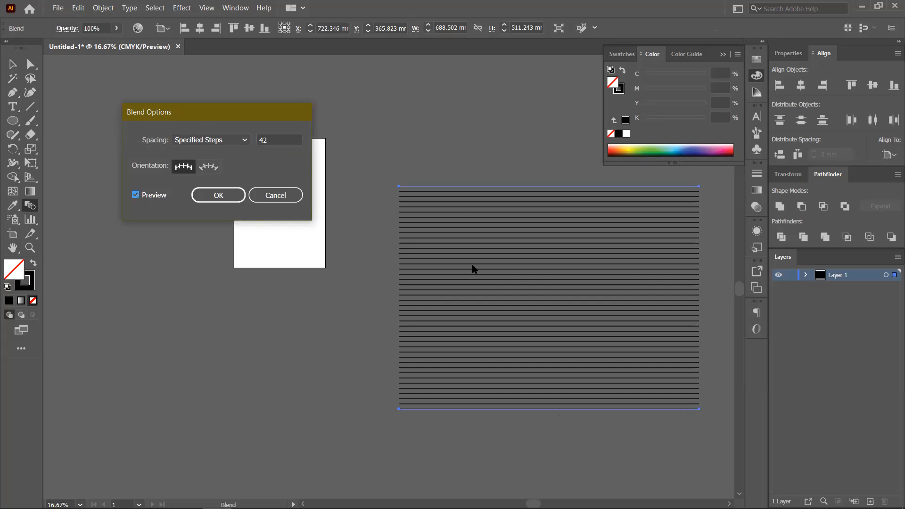
# - Try other step counts for the line blend, such as 55, 18 and 60, and cancel the blend options
pyautogui.doubleClick(272, 141)
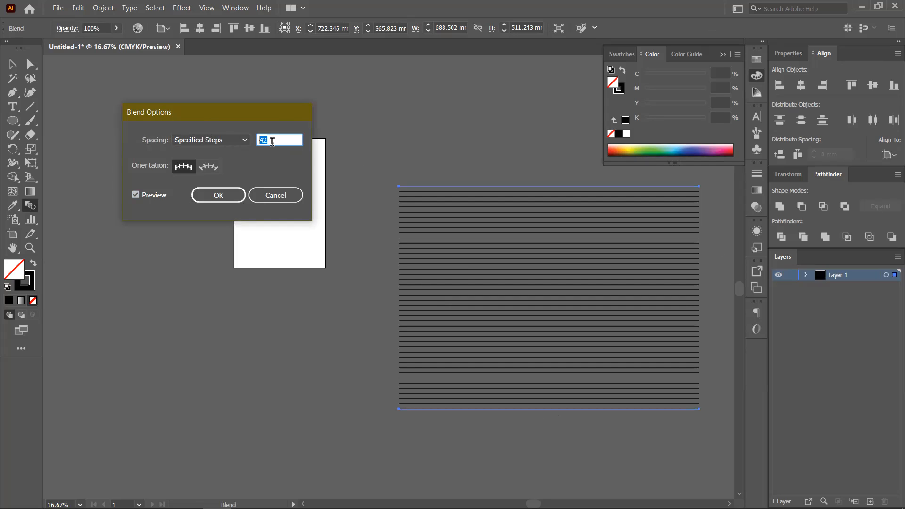
pyautogui.write('48')
pyautogui.scroll(7, 273, 141)
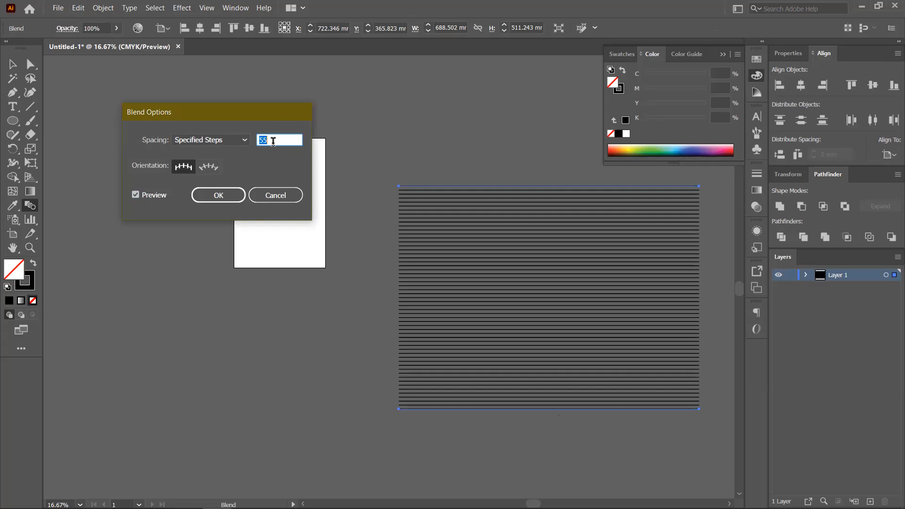
pyautogui.scroll(-15, 273, 141)
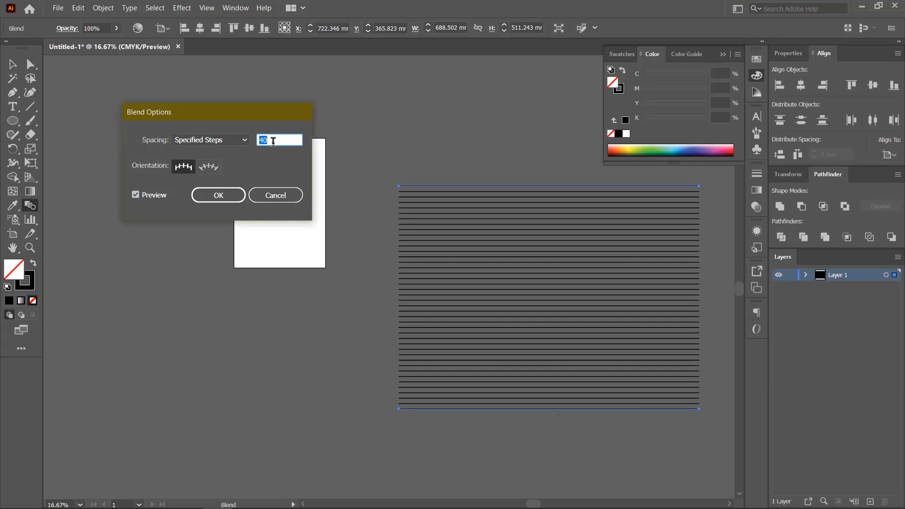
pyautogui.scroll(-7, 273, 141)
pyautogui.scroll(-15, 273, 141)
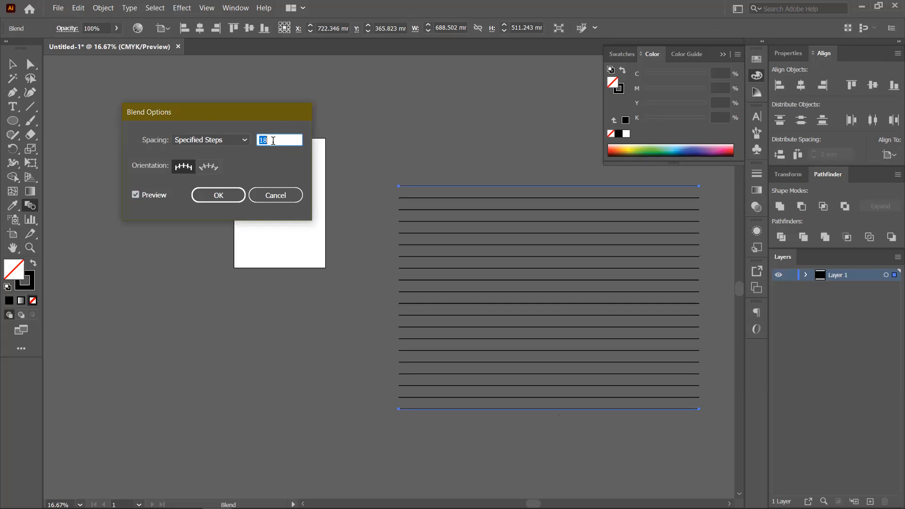
pyautogui.scroll(-14, 273, 141)
pyautogui.scroll(13, 273, 141)
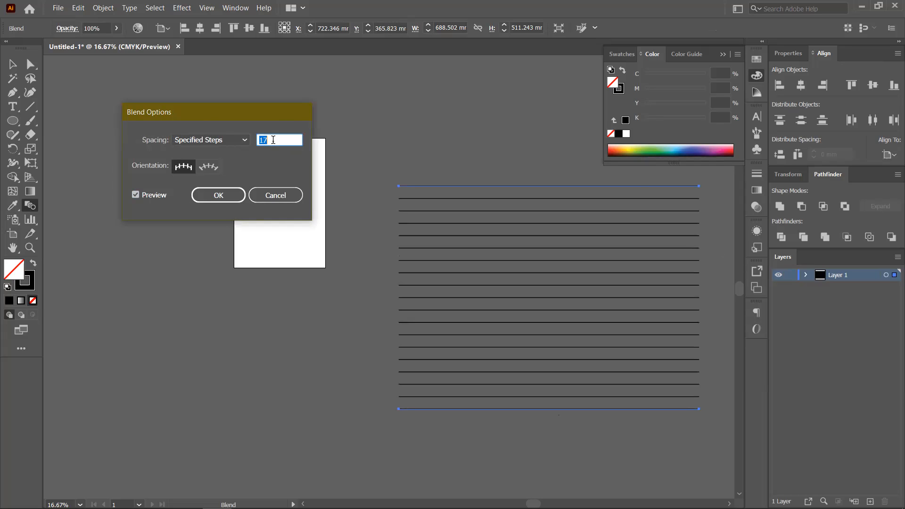
pyautogui.scroll(13, 273, 140)
pyautogui.scroll(20, 273, 140)
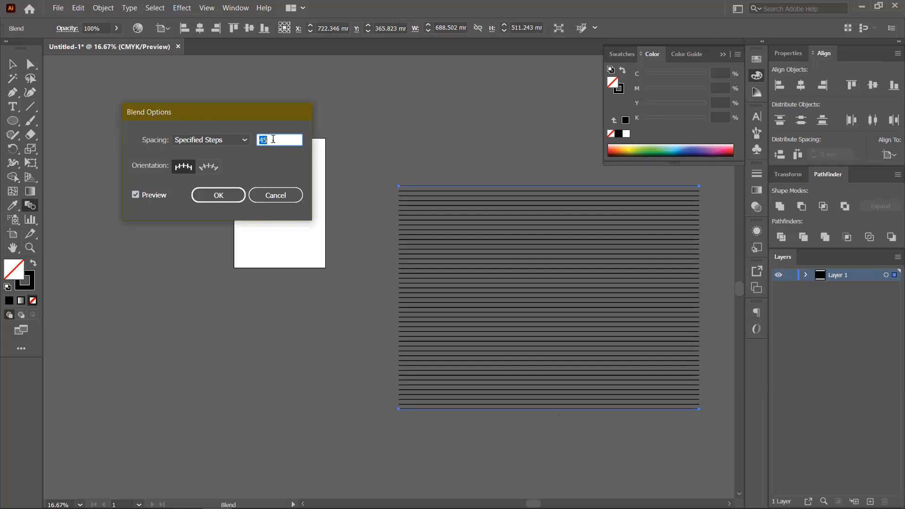
pyautogui.press('Escape')
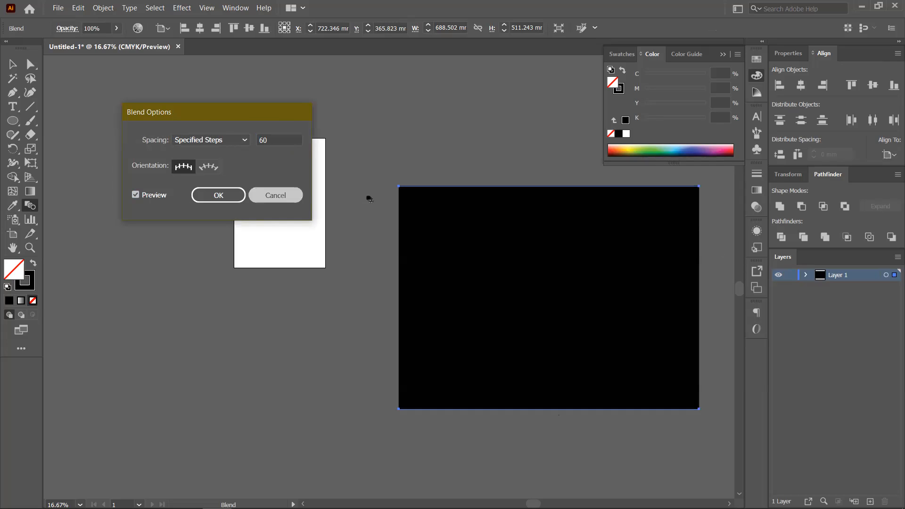
# - Undo the blend between the two horizontal lines and deselect them
pyautogui.click(16, 66)
pyautogui.press('a')
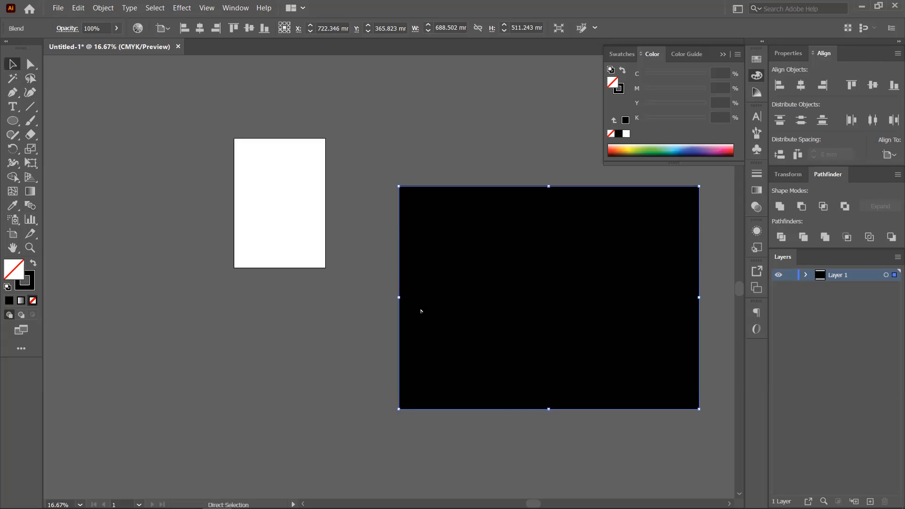
pyautogui.hotkey('ctrl', 'z')
pyautogui.click(335, 394)
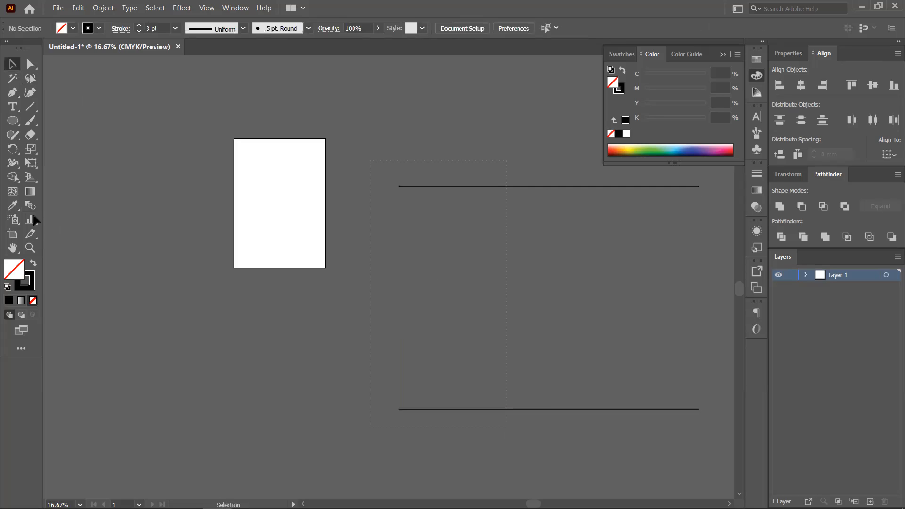
# - Blend the two lines crosswise, from an endpoint of the upper line to the opposite endpoint of the lower line
pyautogui.hotkey('ctrl', 'a')
pyautogui.click(33, 205)
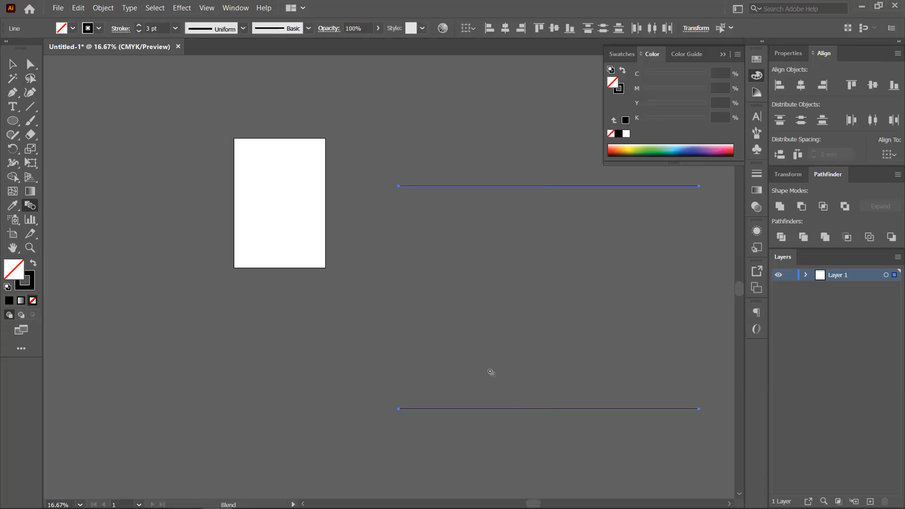
pyautogui.click(700, 409)
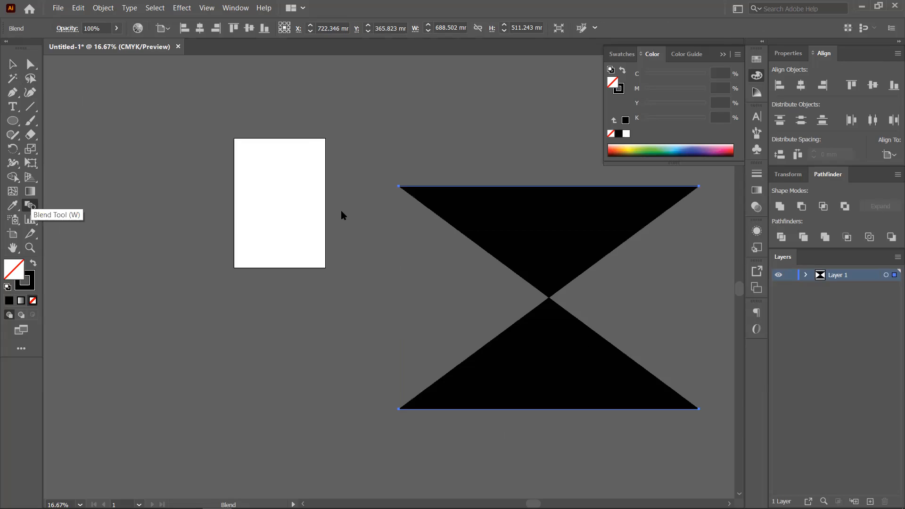
# - Set the crossed blend's spacing to Specified Steps with 55 steps and refresh the preview
pyautogui.press('Return')
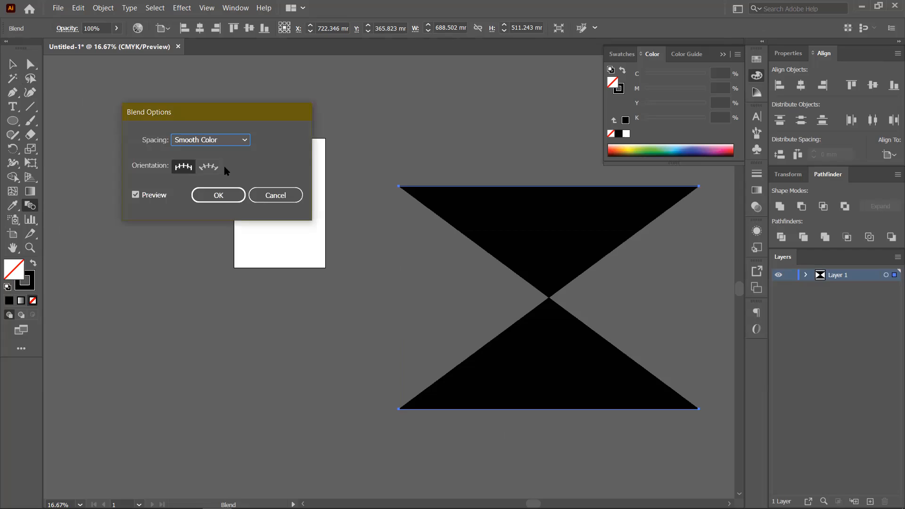
pyautogui.scroll(-9, 276, 139)
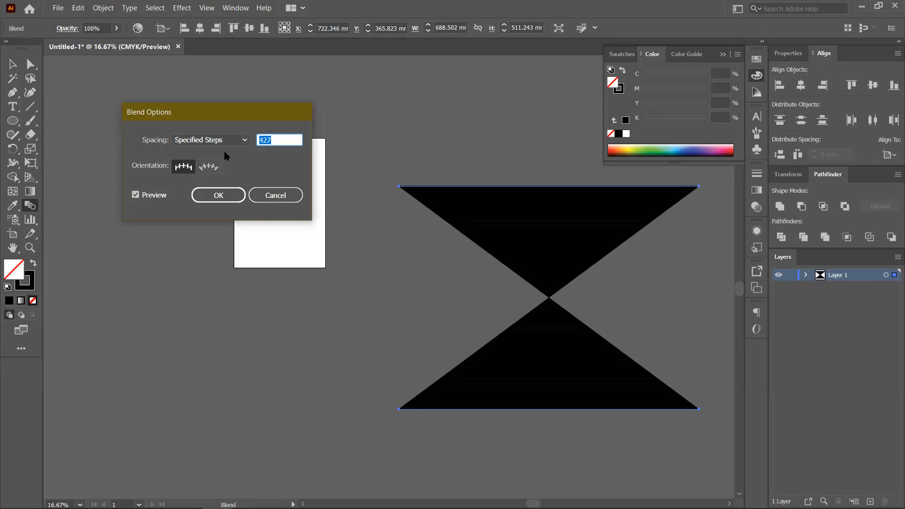
pyautogui.write('55')
pyautogui.click(136, 195)
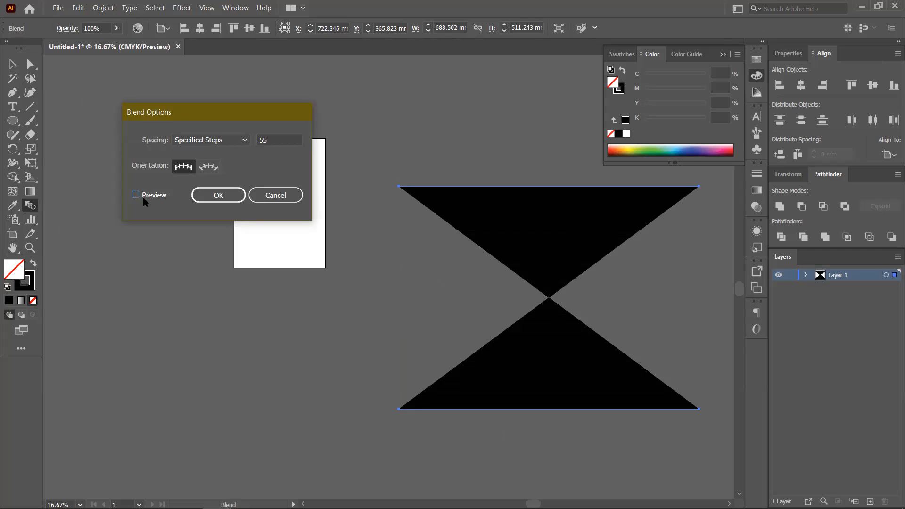
pyautogui.click(135, 196)
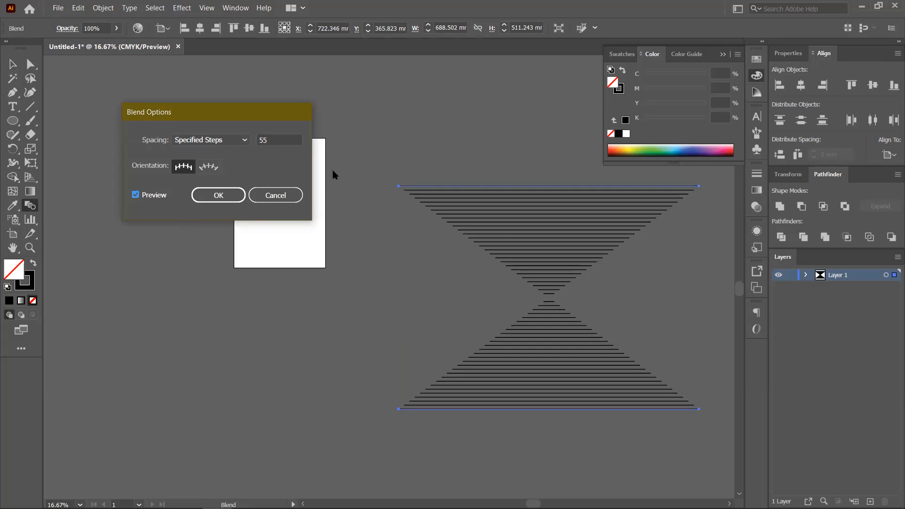
# - Try other step counts for the crossed line blend, such as 71 and 75, down to 9 and 8
pyautogui.press('Up')
pyautogui.press('Up')
pyautogui.press('Up')
pyautogui.press('Up')
pyautogui.press('Up')
pyautogui.press('Up')
pyautogui.press('Up')
pyautogui.press('Up')
pyautogui.press('Up')
pyautogui.press('Up')
pyautogui.press('Up')
pyautogui.press('Up')
pyautogui.press('Up')
pyautogui.press('Up')
pyautogui.press('Up')
pyautogui.press('Up')
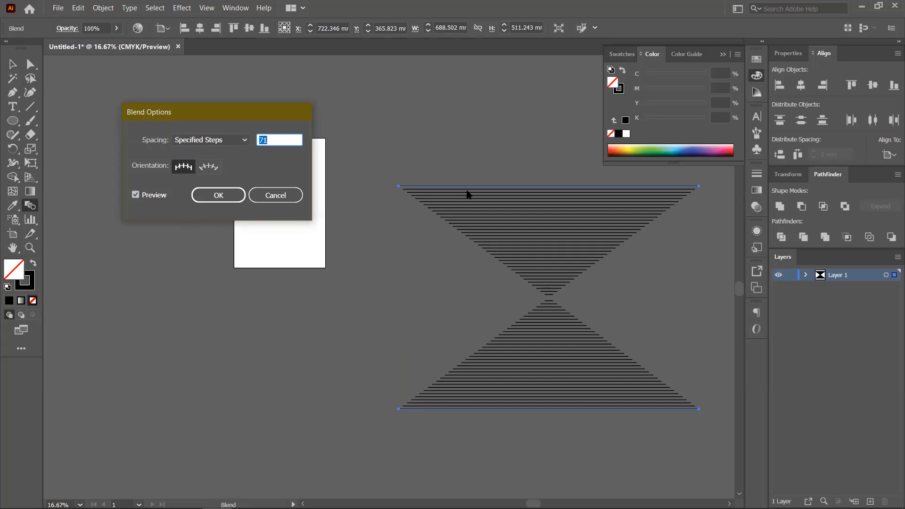
pyautogui.press('Up')
pyautogui.press('Up')
pyautogui.press('Up')
pyautogui.press('Up')
pyautogui.press('Up')
pyautogui.press('Up')
pyautogui.press('Up')
pyautogui.press('Up')
pyautogui.press('Up')
pyautogui.press('Up')
pyautogui.press('Up')
pyautogui.press('Up')
pyautogui.press('Up')
pyautogui.press('Up')
pyautogui.press('Up')
pyautogui.press('Up')
pyautogui.press('Up')
pyautogui.press('Up')
pyautogui.press('Up')
pyautogui.press('Up')
pyautogui.press('Down')
pyautogui.press('Down')
pyautogui.press('Down')
pyautogui.press('Down')
pyautogui.press('Down')
pyautogui.press('Down')
pyautogui.press('Down')
pyautogui.press('Down')
pyautogui.press('Down')
pyautogui.press('Down')
pyautogui.press('Down')
pyautogui.press('Down')
pyautogui.press('Down')
pyautogui.press('Down')
pyautogui.press('Down')
pyautogui.press('Down')
pyautogui.press('Down')
pyautogui.press('Down')
pyautogui.press('Down')
pyautogui.press('Down')
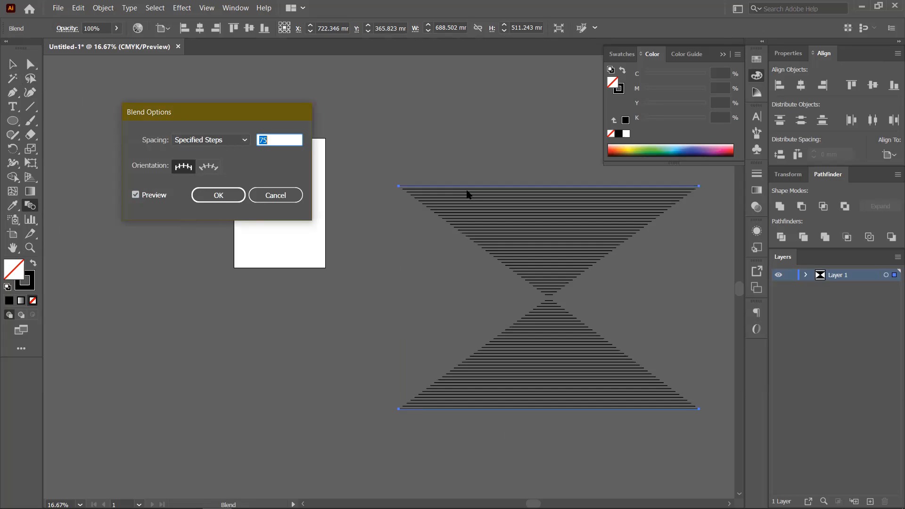
pyautogui.press('Down')
pyautogui.press('Down')
pyautogui.press('Down')
pyautogui.press('Down')
pyautogui.press('Down')
pyautogui.press('Down')
pyautogui.press('Down')
pyautogui.press('Down')
pyautogui.press('Down')
pyautogui.press('Down')
pyautogui.press('Down')
pyautogui.press('Down')
pyautogui.press('Down')
pyautogui.press('Down')
pyautogui.press('Down')
pyautogui.press('Down')
pyautogui.press('Down')
pyautogui.press('Down')
pyautogui.press('Down')
pyautogui.press('Down')
pyautogui.press('Down')
pyautogui.press('Down')
pyautogui.press('Down')
pyautogui.press('Down')
pyautogui.press('Down')
pyautogui.press('Down')
pyautogui.press('Down')
pyautogui.press('Down')
pyautogui.press('Down')
pyautogui.press('Down')
pyautogui.press('Down')
pyautogui.press('Down')
pyautogui.press('Down')
pyautogui.press('Down')
pyautogui.press('Down')
pyautogui.press('Down')
pyautogui.press('Down')
pyautogui.press('Down')
pyautogui.press('Down')
pyautogui.press('Down')
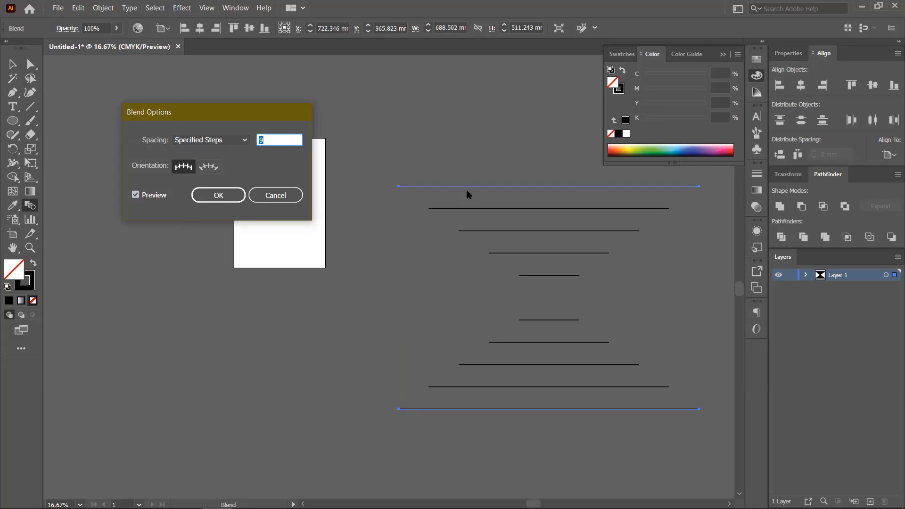
pyautogui.press('Down')
pyautogui.press('Down')
pyautogui.press('Down')
pyautogui.press('Down')
pyautogui.press('Down')
pyautogui.press('Down')
pyautogui.press('Up')
pyautogui.press('Up')
pyautogui.press('Up')
pyautogui.press('Up')
pyautogui.press('Up')
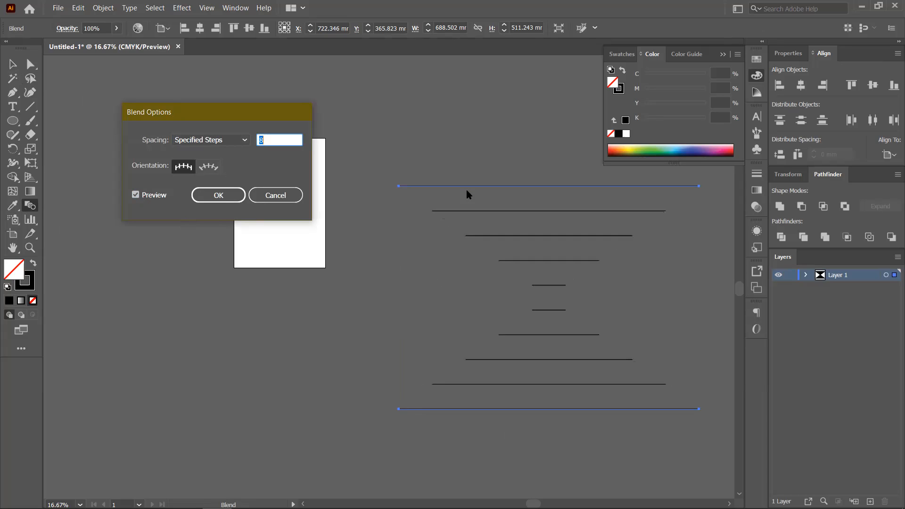
pyautogui.press('Up')
pyautogui.press('Up')
pyautogui.press('Up')
# - Set the crossed line blend to 66 specified steps and apply the blend options
pyautogui.hotkey('shift', 'Up')
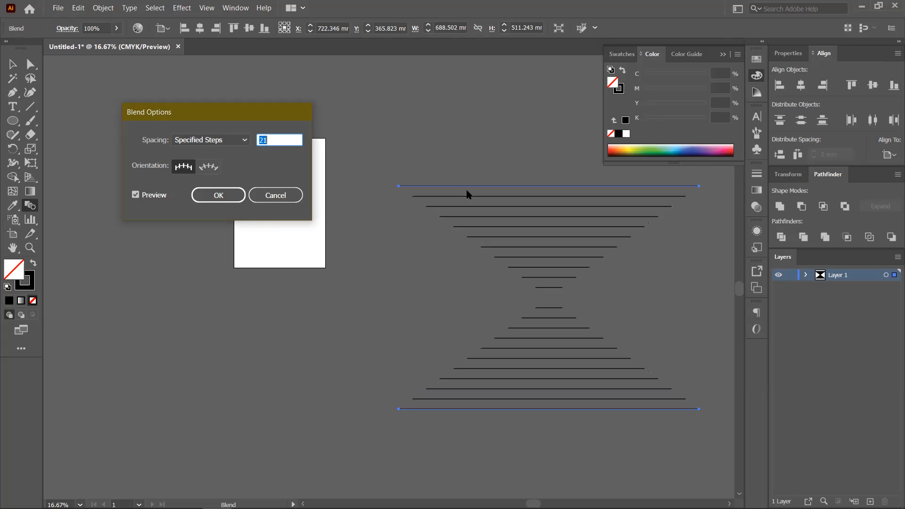
pyautogui.hotkey('shift', 'Up')
pyautogui.hotkey('shift', 'Up')
pyautogui.hotkey('shift', 'Up')
pyautogui.press('Up')
pyautogui.press('Up')
pyautogui.press('Up')
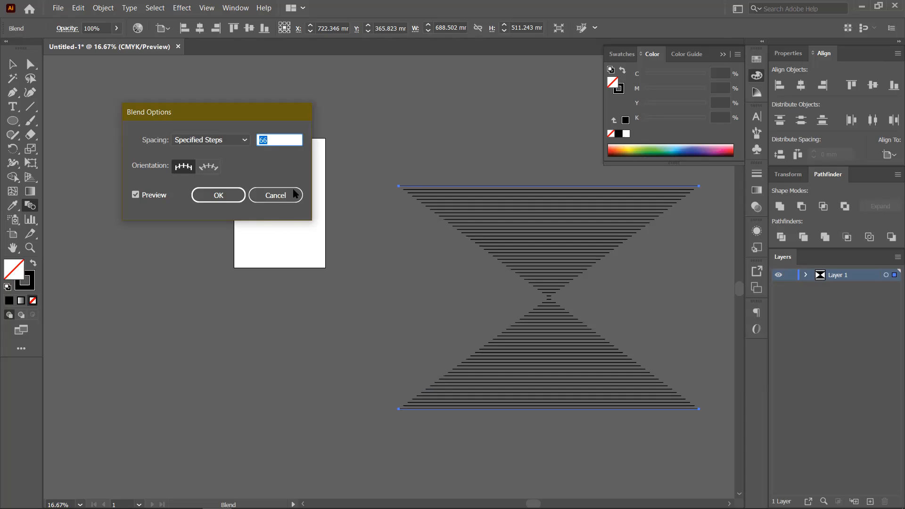
pyautogui.press('Return')
# - Delete the crossed line blend from the canvas
pyautogui.press('v')
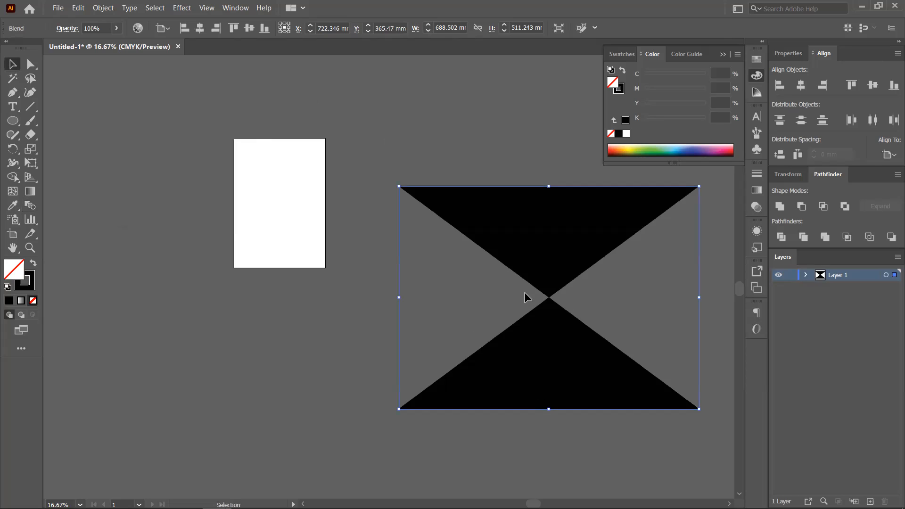
pyautogui.press('Delete')
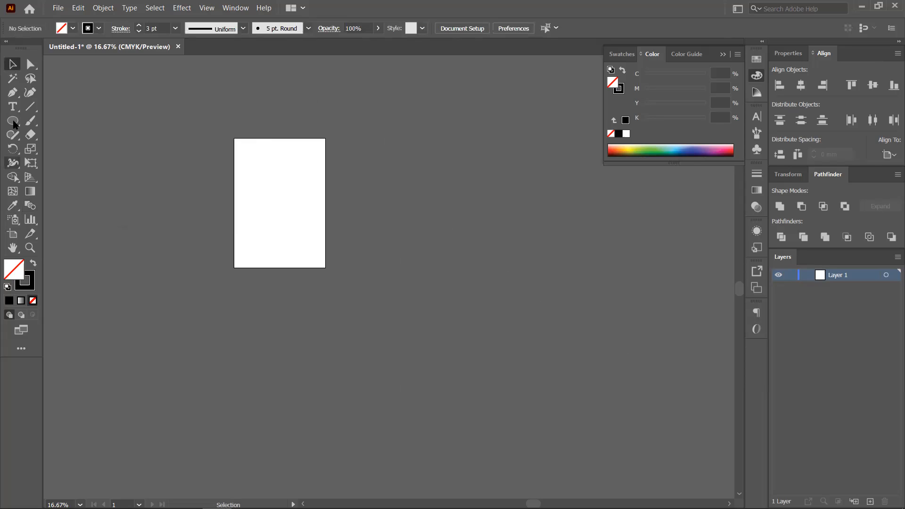
# - Draw a circle about 98.9 mm in diameter from its center in the upper part of the artboard
pyautogui.press('l')
pyautogui.scroll(4, 243, 202)
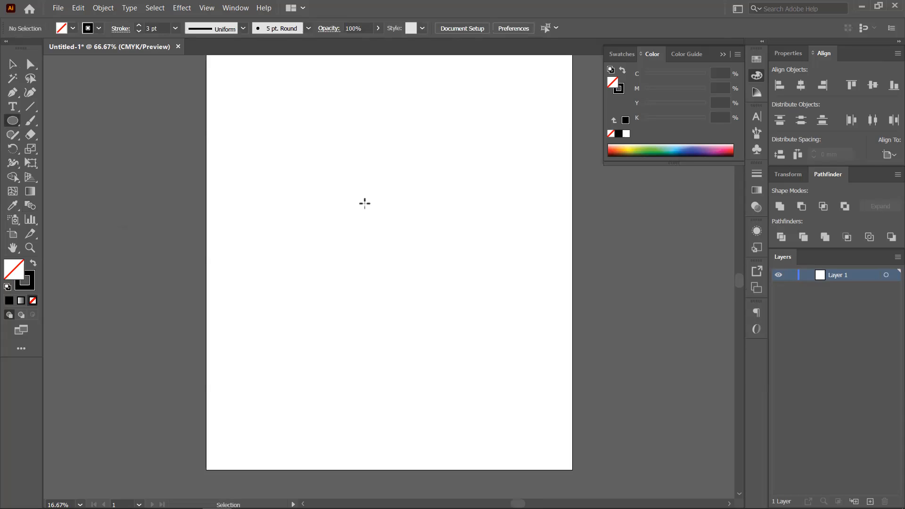
pyautogui.scroll(-1, 428, 188)
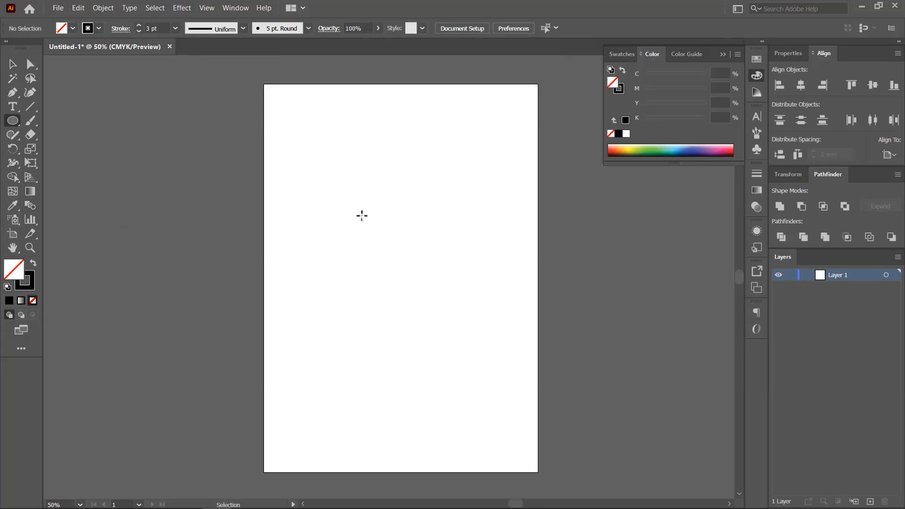
pyautogui.scroll(1, 361, 198)
pyautogui.moveTo(354, 187); pyautogui.dragTo(441, 274)
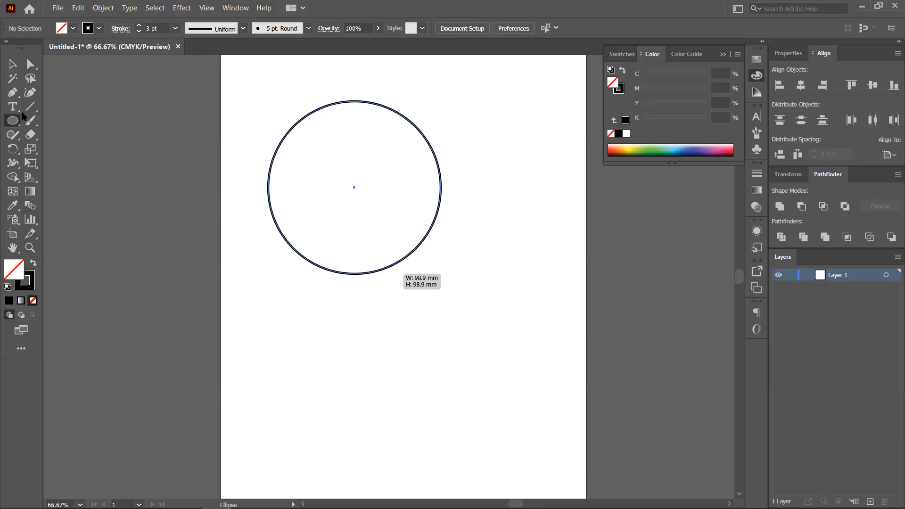
# - Squeeze the circle from its left side into a narrow vertical ellipse about 17.6 mm wide
pyautogui.click(12, 64)
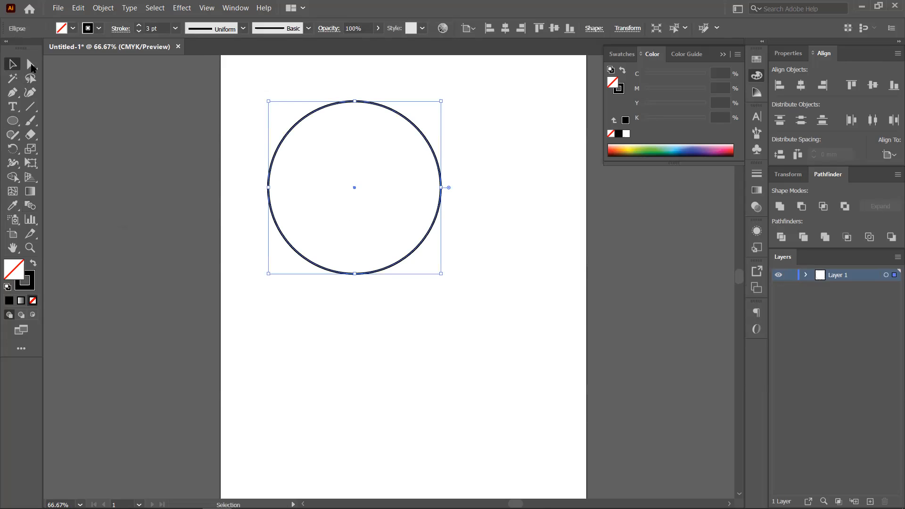
pyautogui.press('a')
pyautogui.click(270, 187)
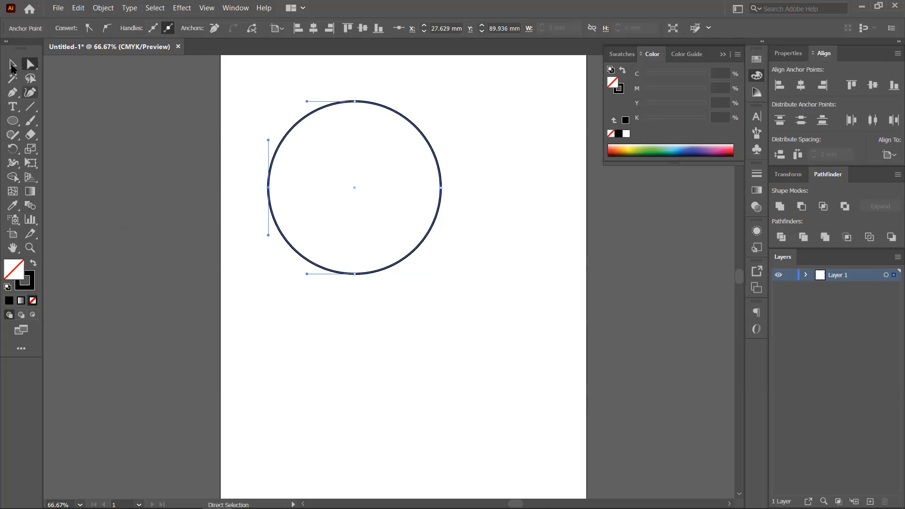
pyautogui.press('v')
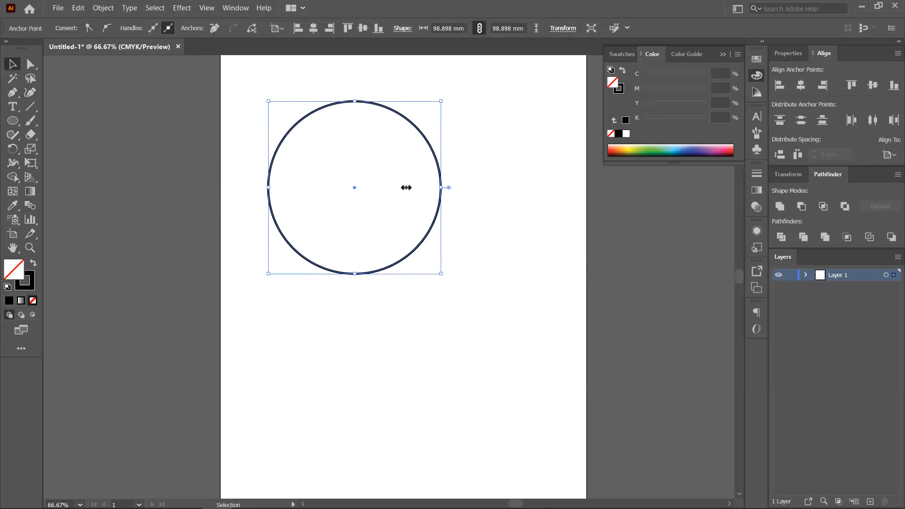
pyautogui.moveTo(411, 188); pyautogui.dragTo(412, 188)
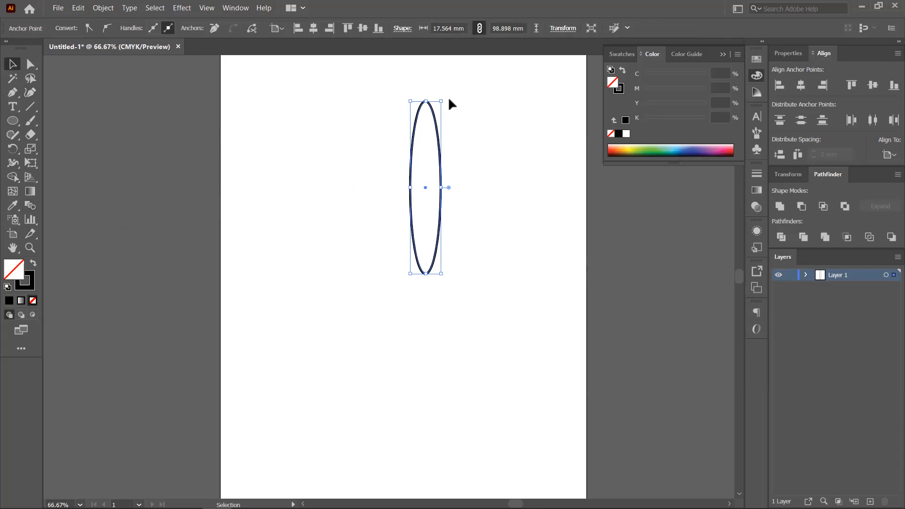
pyautogui.moveTo(511, 187); pyautogui.dragTo(440, 105)
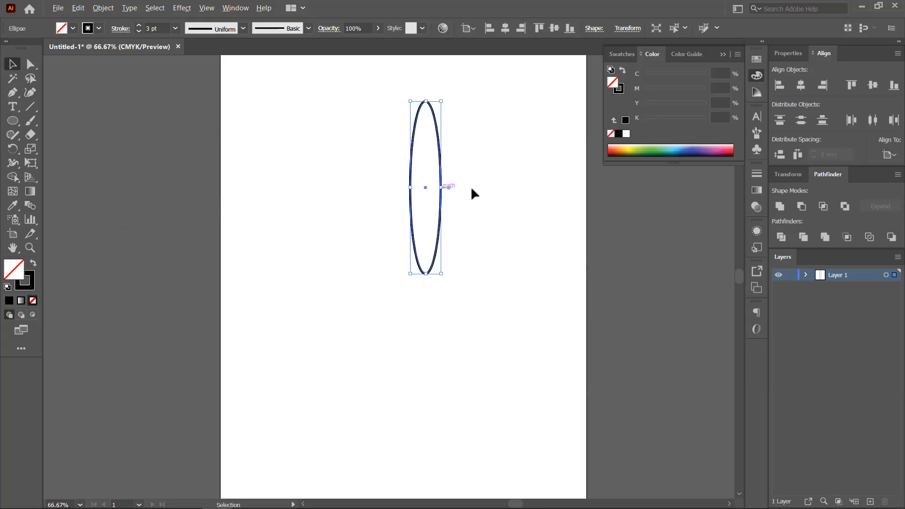
# - Duplicate the vertical ellipse, rotate the copy to horizontal, and place it to the right of the original
pyautogui.moveTo(478, 101); pyautogui.dragTo(529, 200)
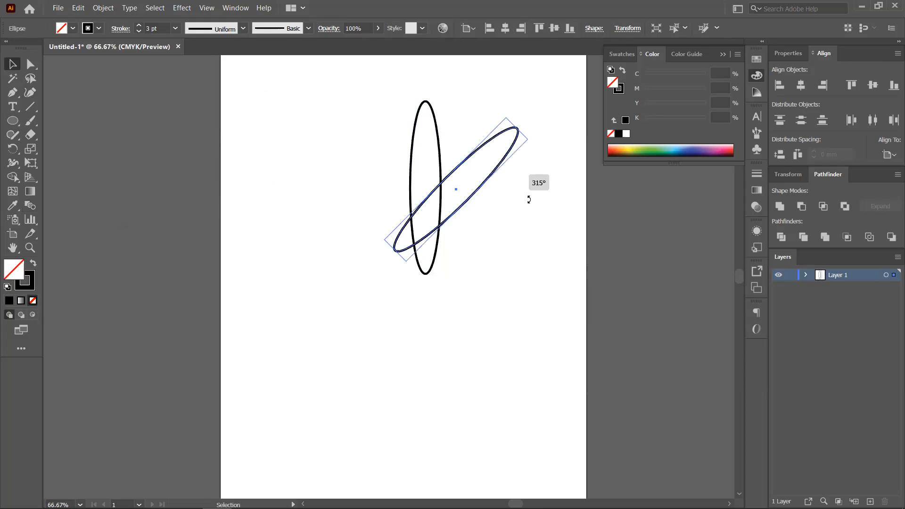
pyautogui.moveTo(459, 187); pyautogui.dragTo(542, 206)
pyautogui.press('space')
pyautogui.moveTo(489, 228); pyautogui.dragTo(352, 192)
pyautogui.moveTo(424, 227); pyautogui.dragTo(342, 234)
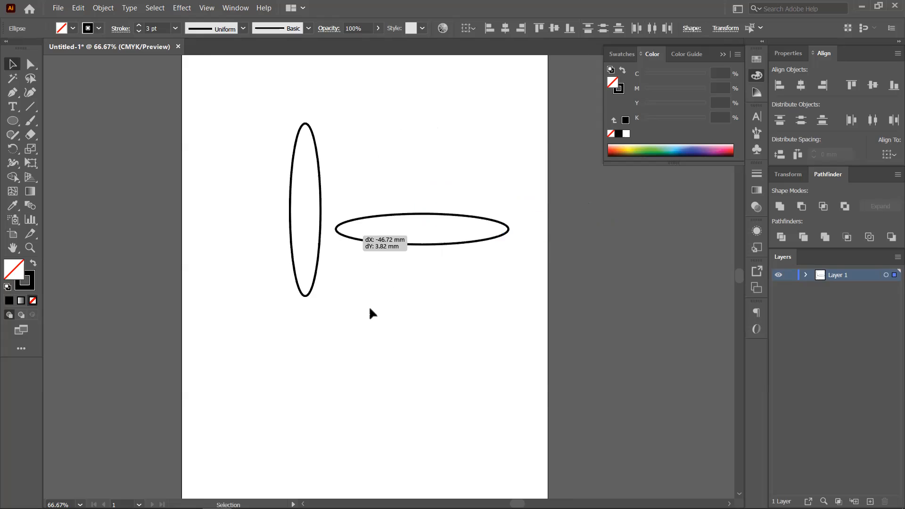
# - Select both ellipses, blend them with the Blend tool from center to center, and open the blend options
pyautogui.moveTo(507, 260); pyautogui.dragTo(45, 210)
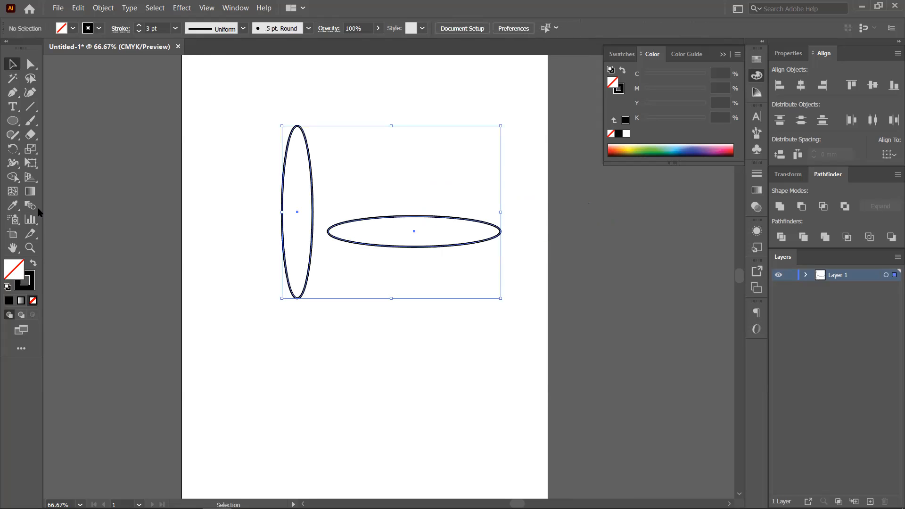
pyautogui.press('w')
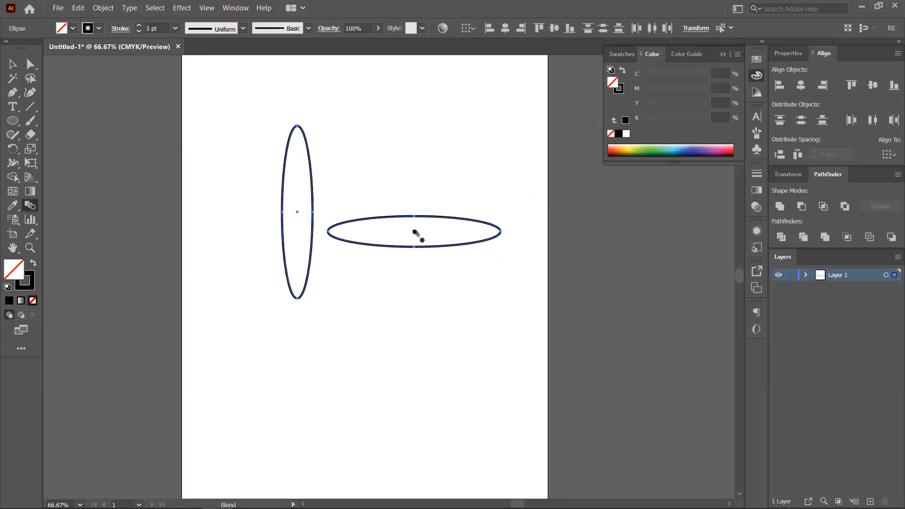
pyautogui.click(297, 214)
pyautogui.click(297, 212)
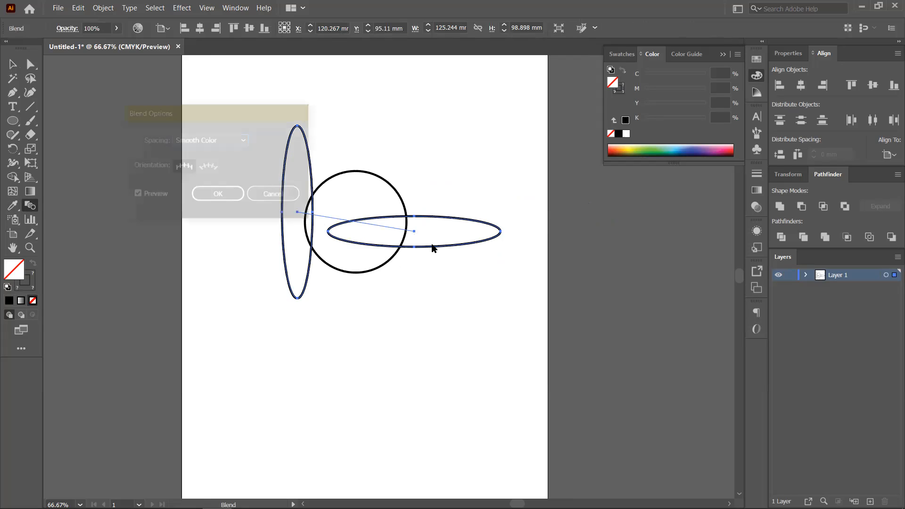
# - Set the ellipse blend's spacing to Specified Steps, move the dialog off the artwork, and raise the count to 11
pyautogui.click(224, 140)
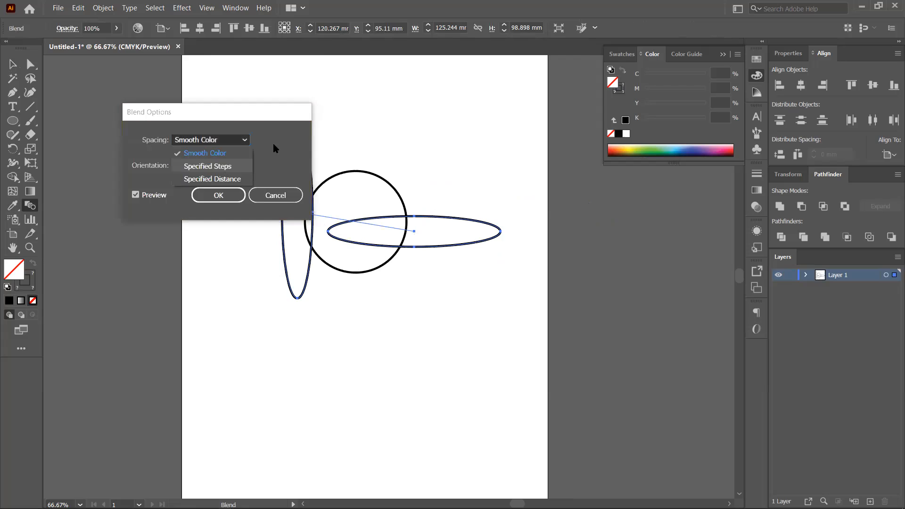
pyautogui.click(210, 166)
pyautogui.moveTo(232, 112); pyautogui.dragTo(636, 259)
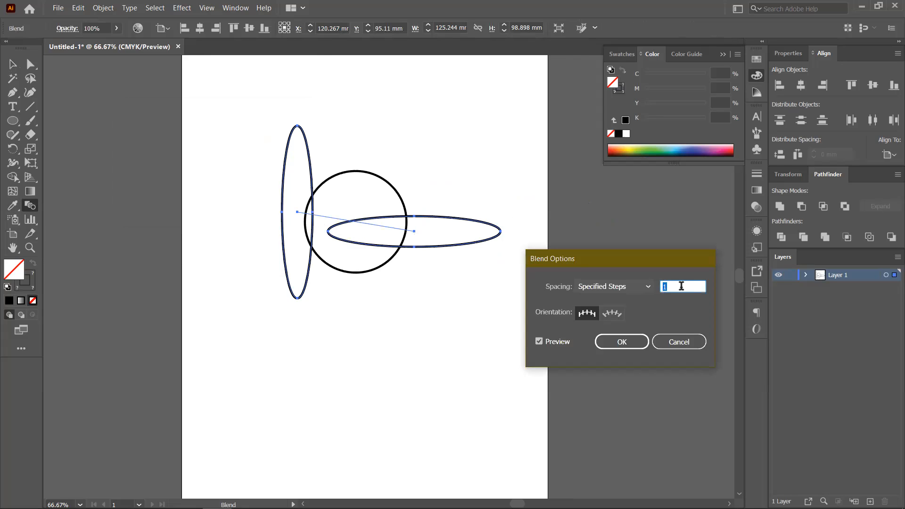
pyautogui.write('5')
pyautogui.scroll(6, 682, 287)
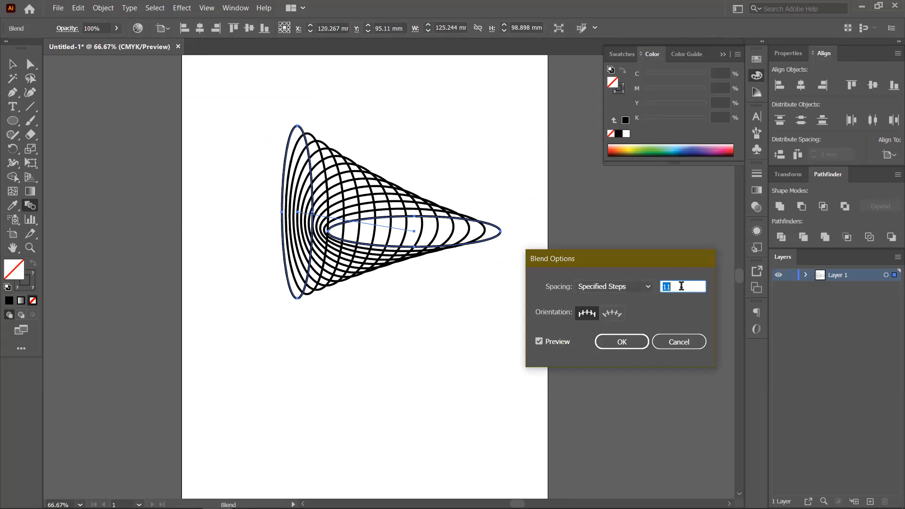
# - Try step counts such as 35 and 12 for the ellipse blend, and apply it with 32 steps
pyautogui.scroll(7, 681, 287)
pyautogui.scroll(8, 671, 289)
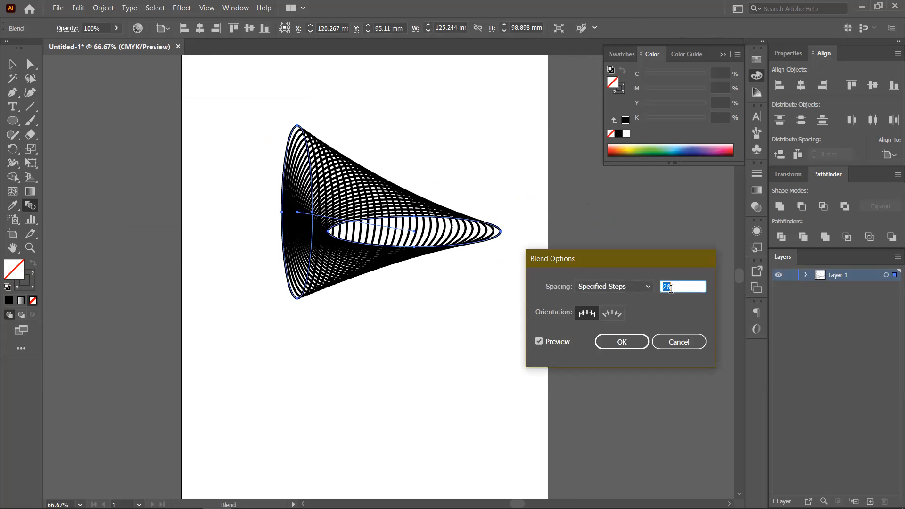
pyautogui.scroll(4, 671, 289)
pyautogui.scroll(5, 672, 288)
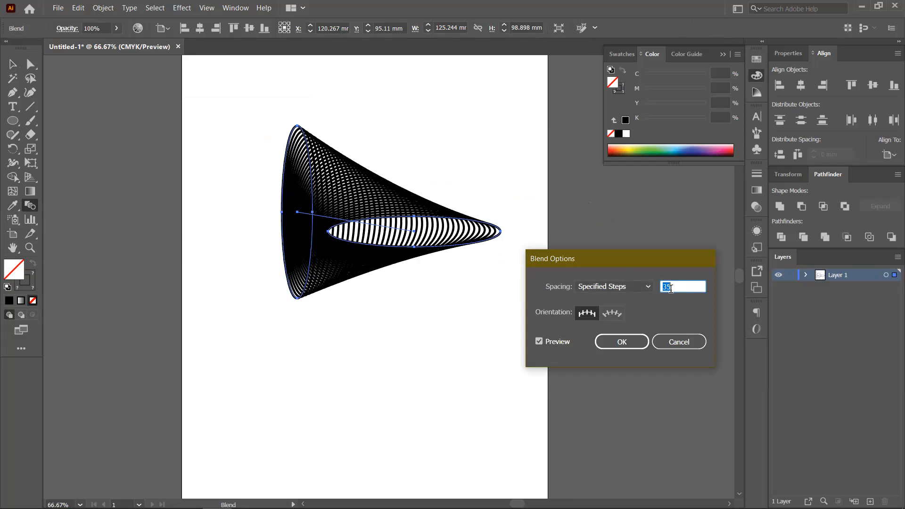
pyautogui.scroll(-12, 672, 288)
pyautogui.scroll(-11, 671, 289)
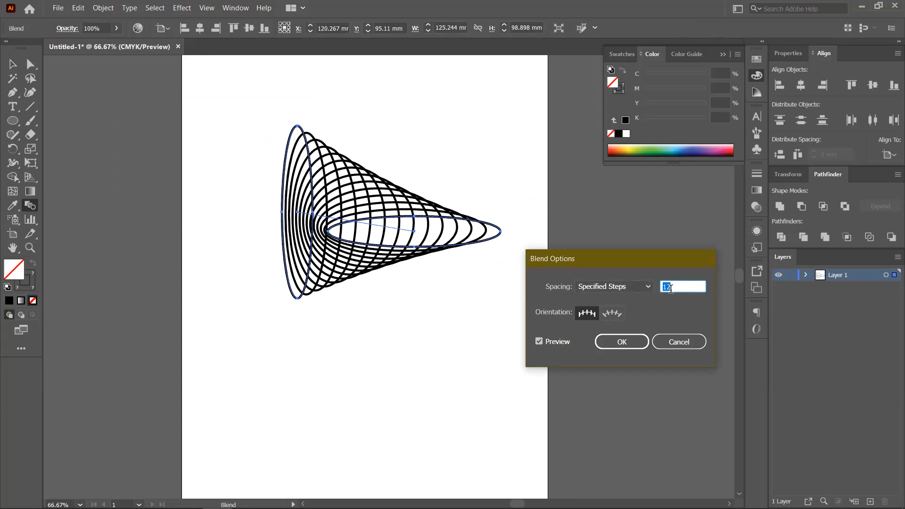
pyautogui.scroll(20, 671, 288)
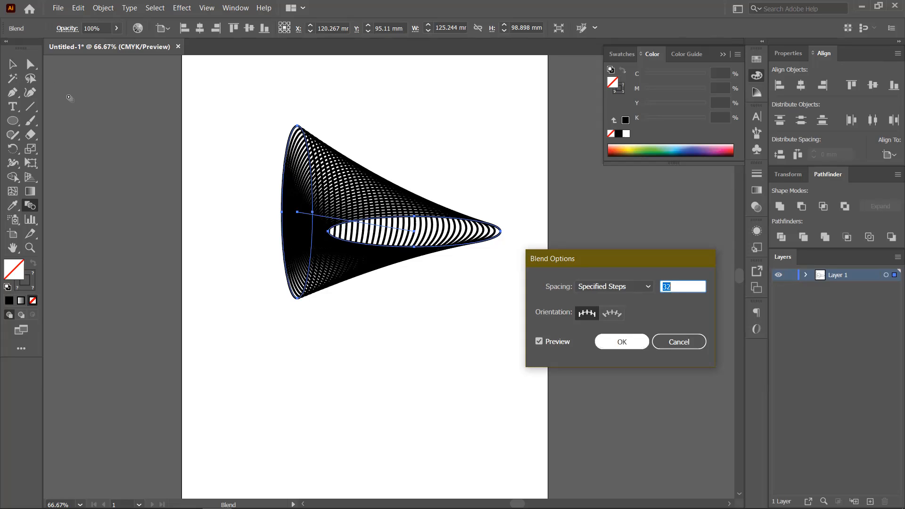
pyautogui.press('Return')
# - Move the horizontal ellipse's end of the blend right past the artboard and the vertical ellipse's end to the lower left
pyautogui.press('a')
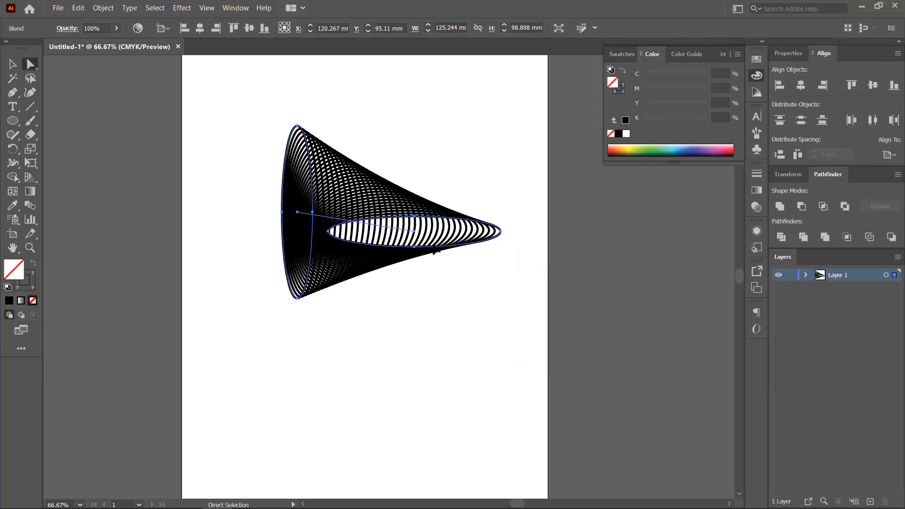
pyautogui.moveTo(400, 230); pyautogui.dragTo(544, 281)
pyautogui.hotkey('ctrl', '-')
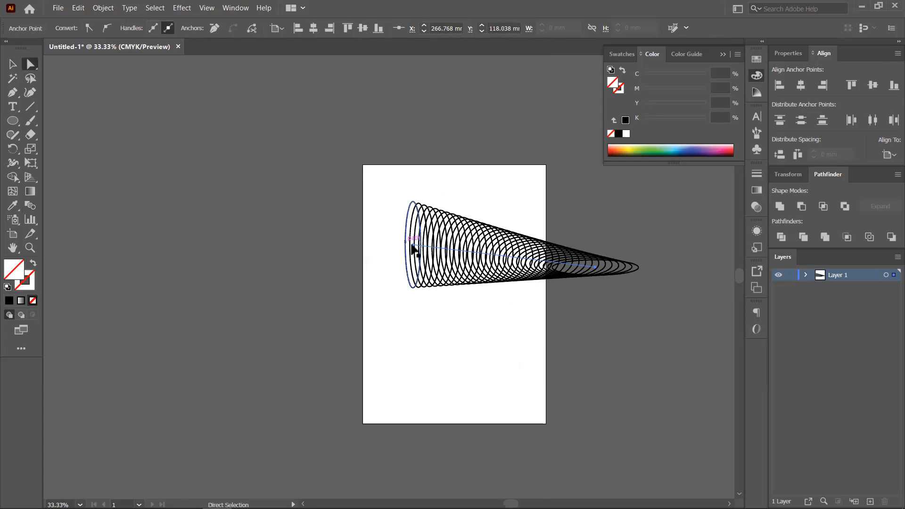
pyautogui.moveTo(405, 242); pyautogui.dragTo(247, 380)
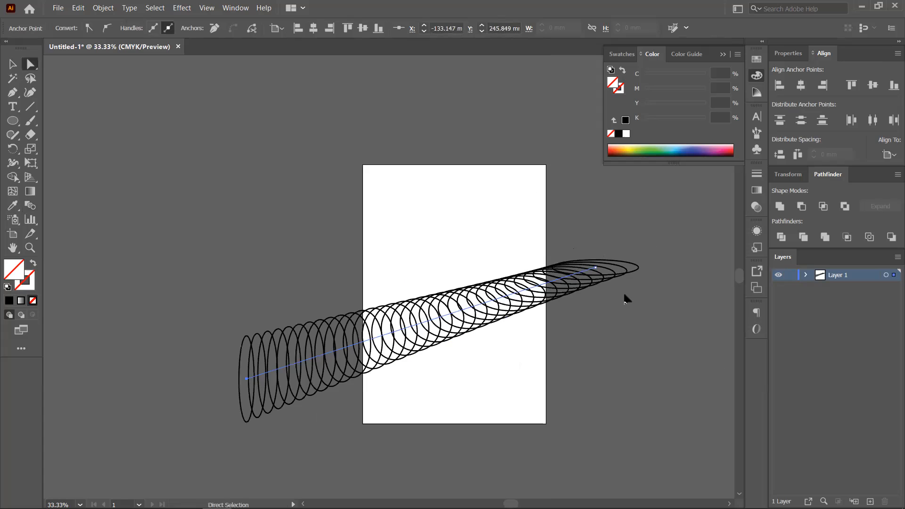
# - Undo the vertical ellipse's last move and place its center onto the horizontal ellipse's center to form a four-pointed star
pyautogui.hotkey('ctrl', 'z')
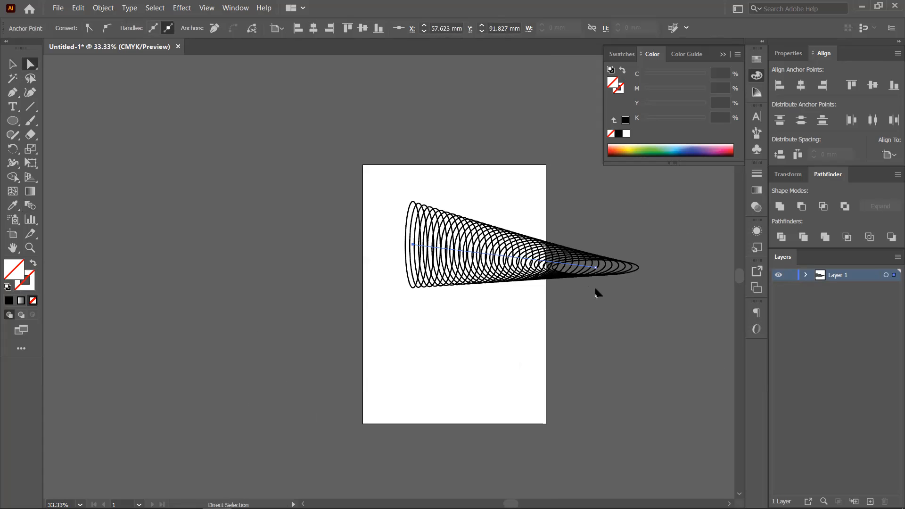
pyautogui.hotkey('ctrl', 'z')
pyautogui.click(596, 267)
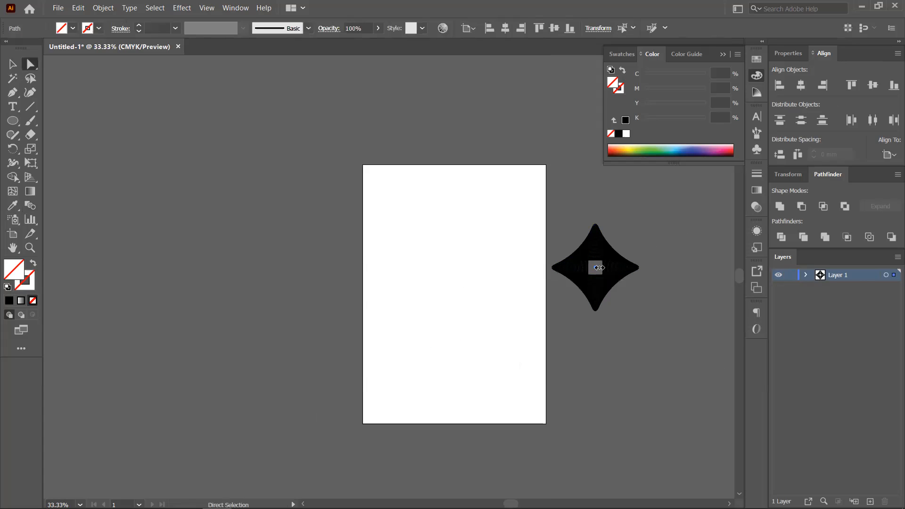
# - Undo the ellipse blend and the distortion of the horizontal ellipse to return to two separate ellipses
pyautogui.scroll(2, 614, 270)
pyautogui.hotkey('ctrl', 'a')
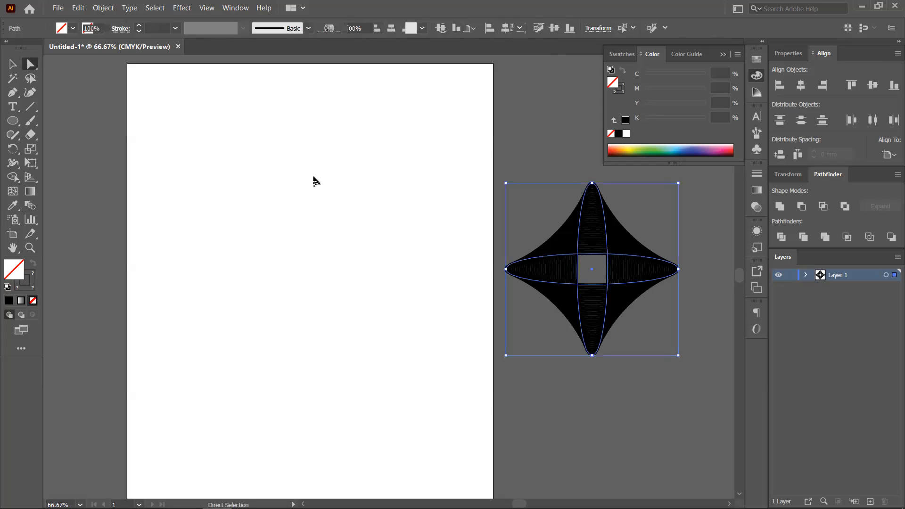
pyautogui.hotkey('ctrl', 'shift', 'z')
pyautogui.hotkey('ctrl', 'shift', 'z')
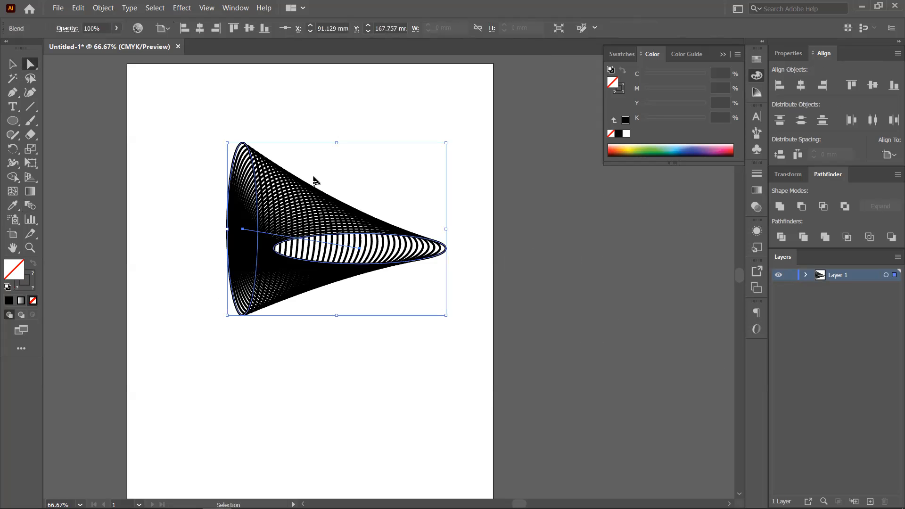
pyautogui.hotkey('ctrl', 'z')
pyautogui.hotkey('ctrl', 'z')
pyautogui.hotkey('ctrl', 'z')
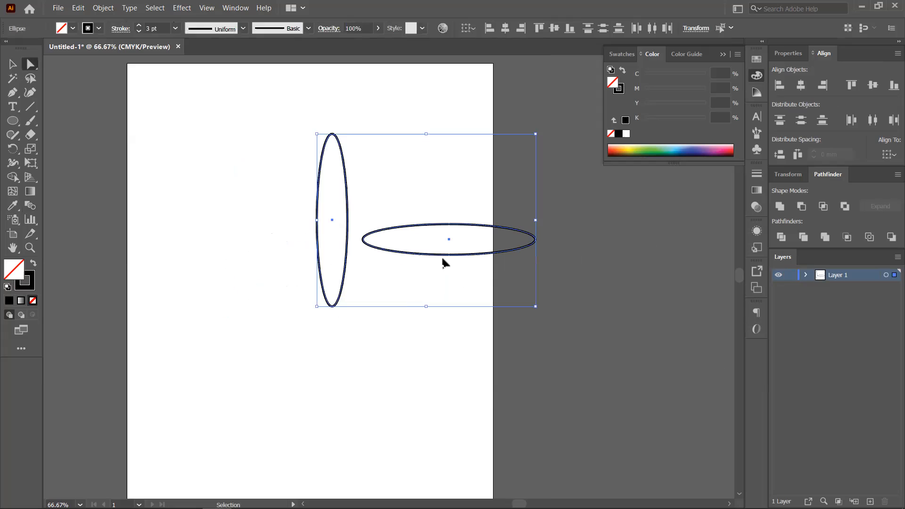
pyautogui.hotkey('ctrl', 'z')
pyautogui.hotkey('ctrl', 'z')
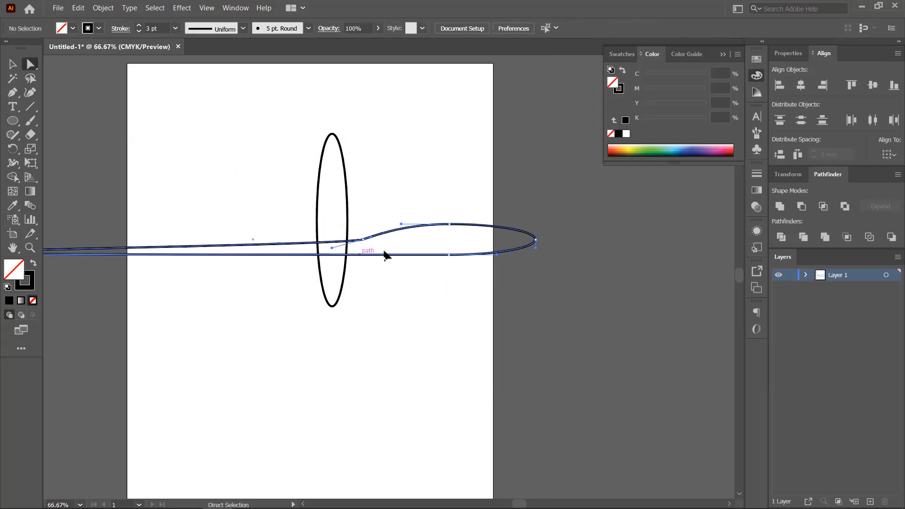
pyautogui.hotkey('ctrl', 'z')
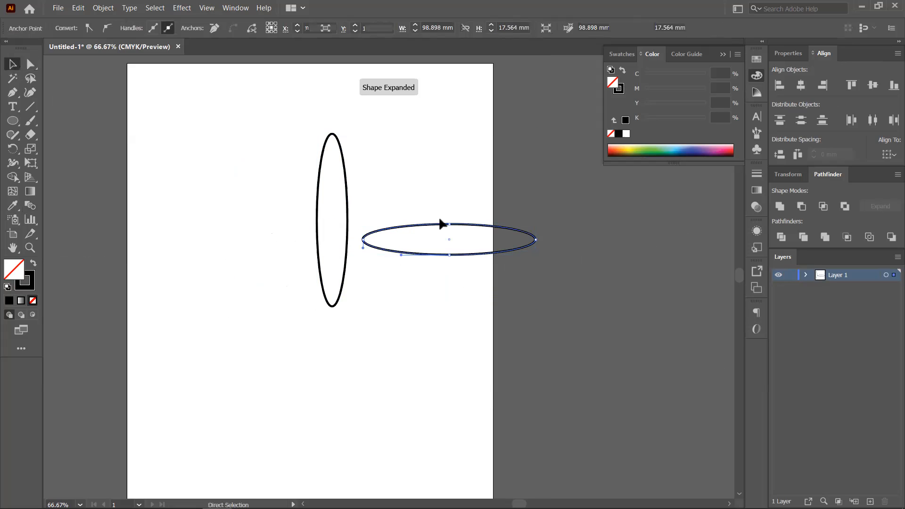
# - Move the horizontal ellipse onto the vertical one and align their centers, using the vertical ellipse as the key object
pyautogui.moveTo(448, 238); pyautogui.dragTo(336, 220)
pyautogui.keyDown('shift'); pyautogui.click(345, 184); pyautogui.keyUp('shift')
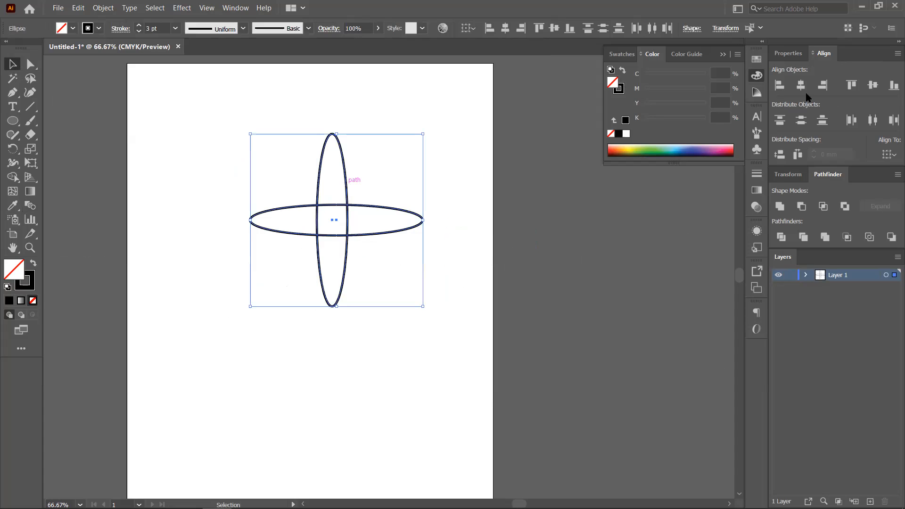
pyautogui.click(346, 255)
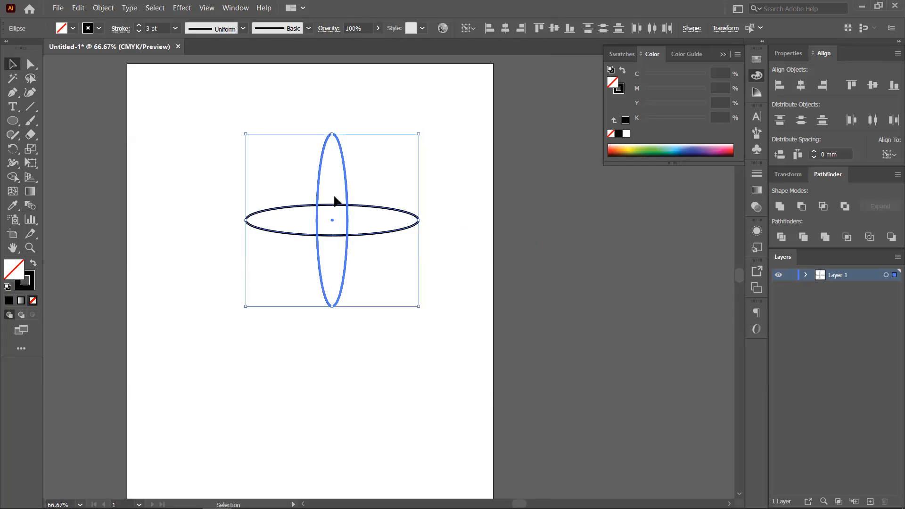
pyautogui.click(259, 285)
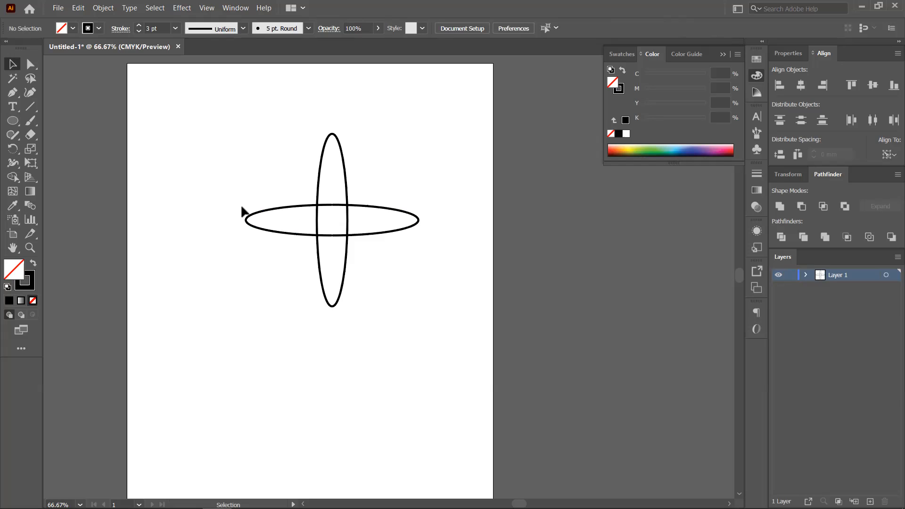
# - Make a blend from the two crossed ellipses
pyautogui.hotkey('ctrl', 'a')
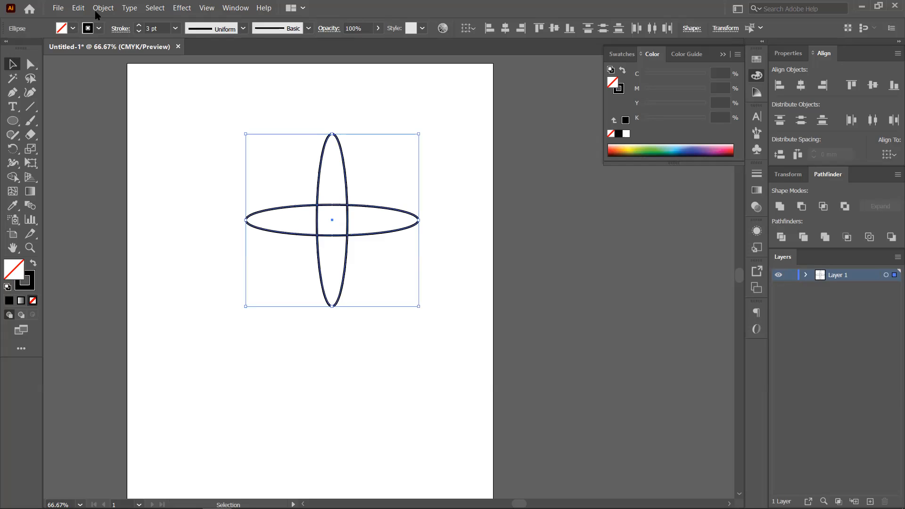
pyautogui.hotkey('alt', 'o')
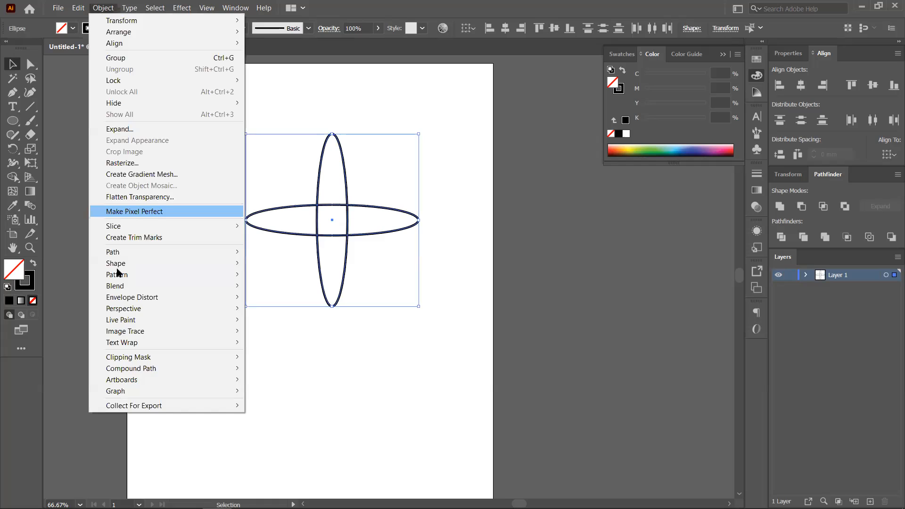
pyautogui.moveTo(120, 286)
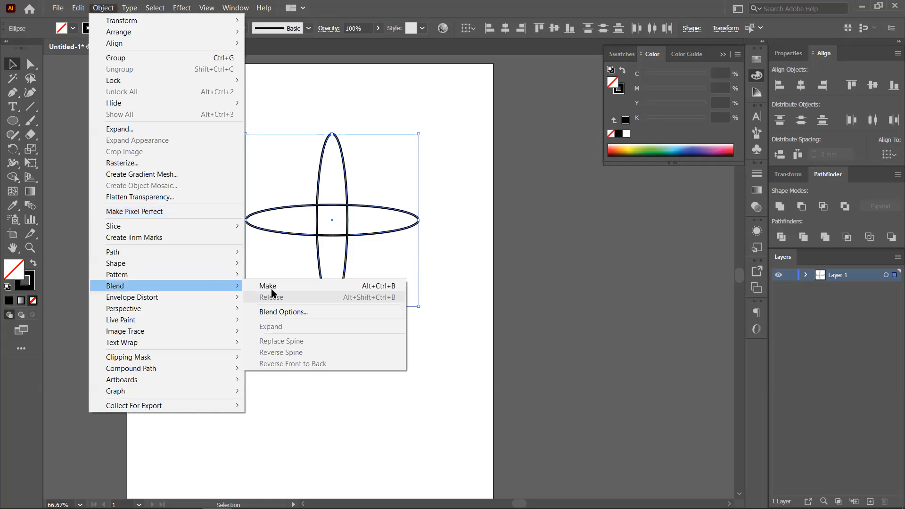
pyautogui.click(272, 288)
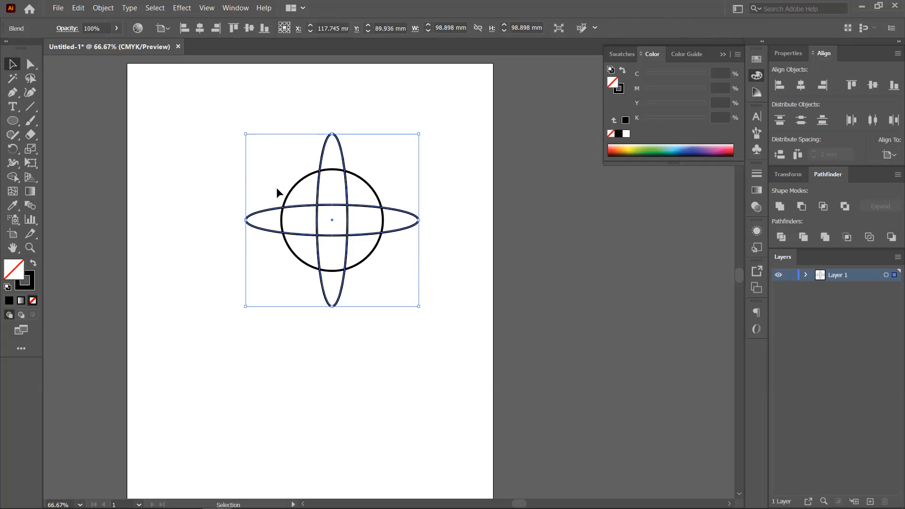
# - Try Specified Steps spacing on the crossed-ellipse blend with counts such as 9, 16 and 28, and cancel the options
pyautogui.hotkey('alt', 'o')
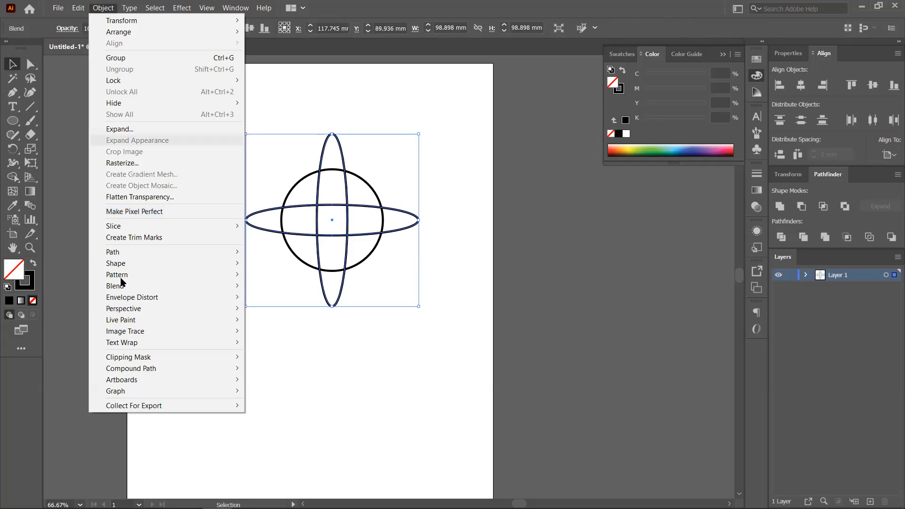
pyautogui.moveTo(167, 286)
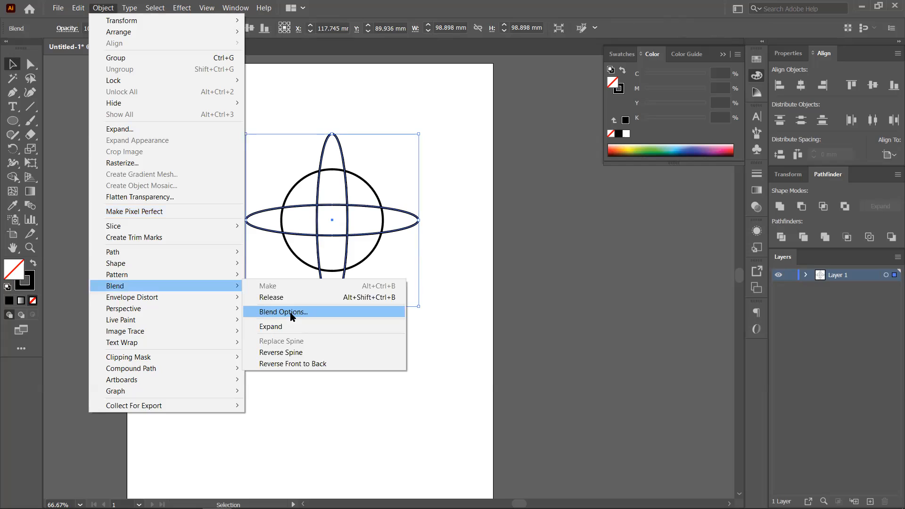
pyautogui.press('Return')
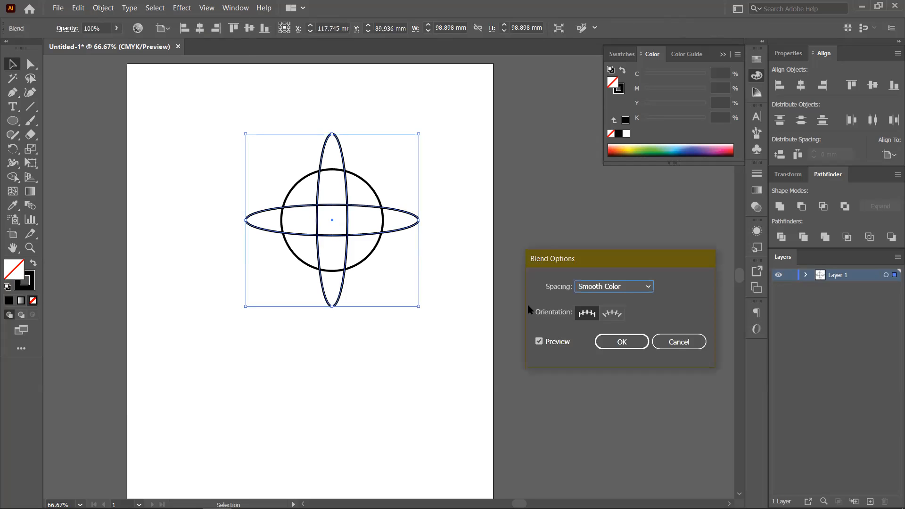
pyautogui.click(620, 290)
pyautogui.click(642, 311)
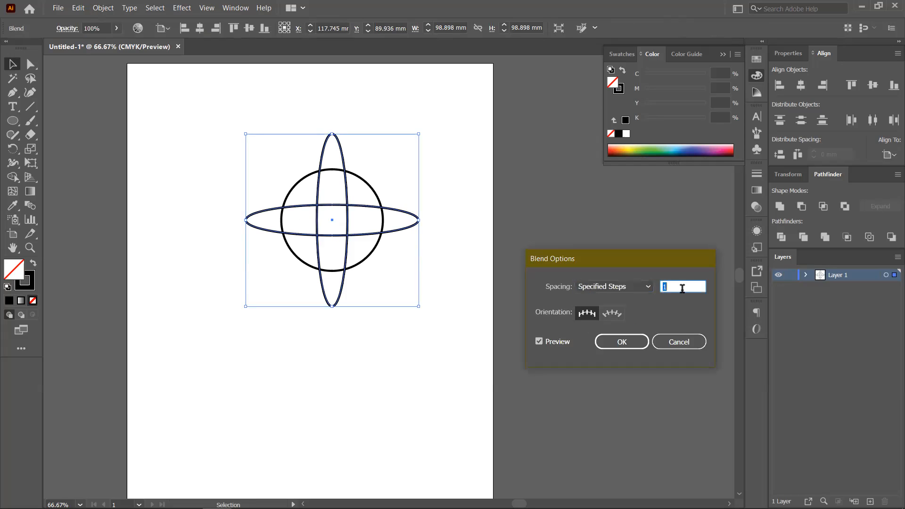
pyautogui.press('Up')
pyautogui.scroll(6, 681, 289)
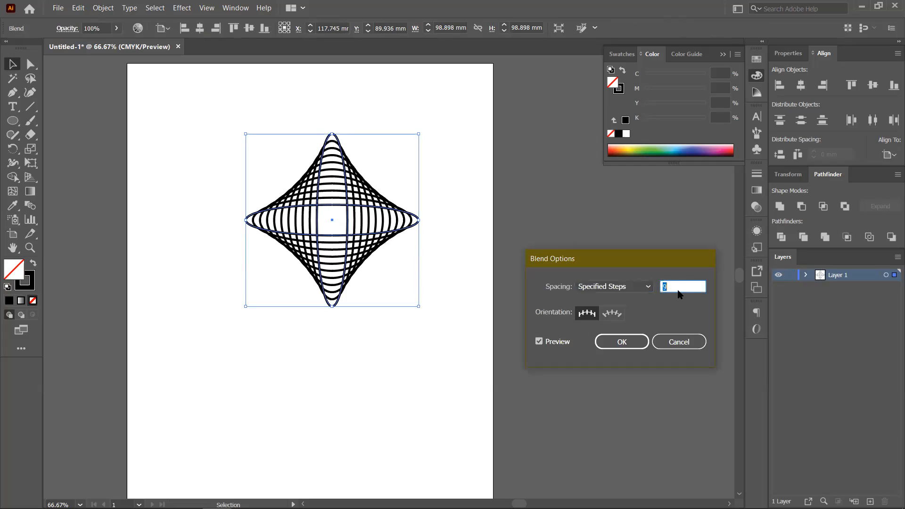
pyautogui.scroll(8, 676, 295)
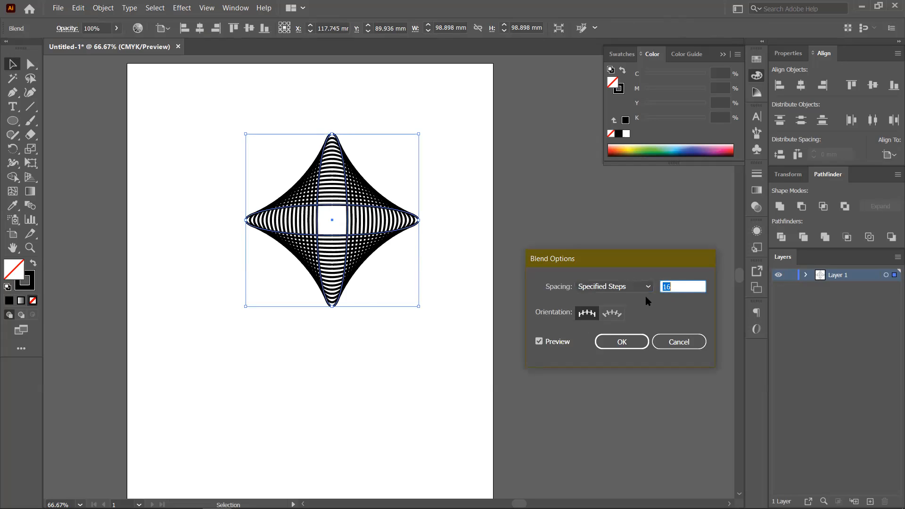
pyautogui.scroll(12, 679, 289)
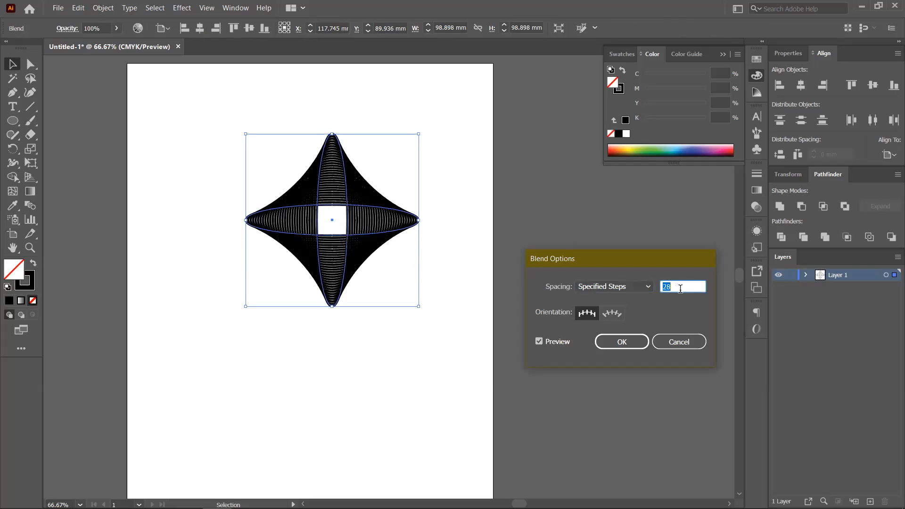
pyautogui.scroll(3, 681, 289)
pyautogui.scroll(-18, 680, 288)
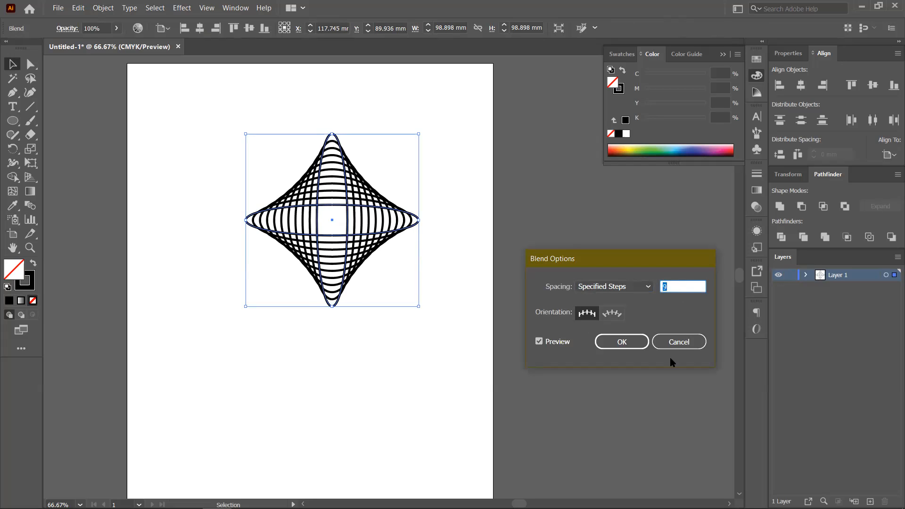
pyautogui.click(679, 343)
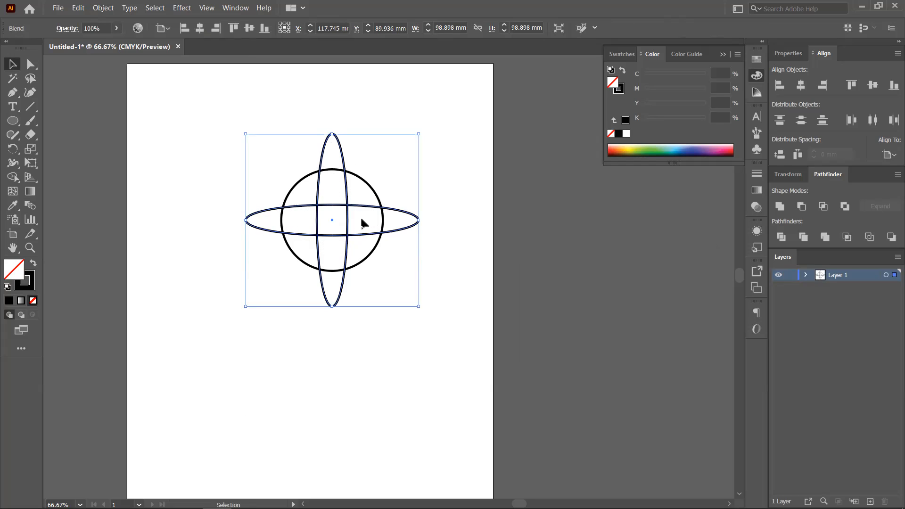
# - Undo the blend, the ellipse alignment and both ellipses until the artboard is empty
pyautogui.press('a')
pyautogui.hotkey('ctrl', 'z')
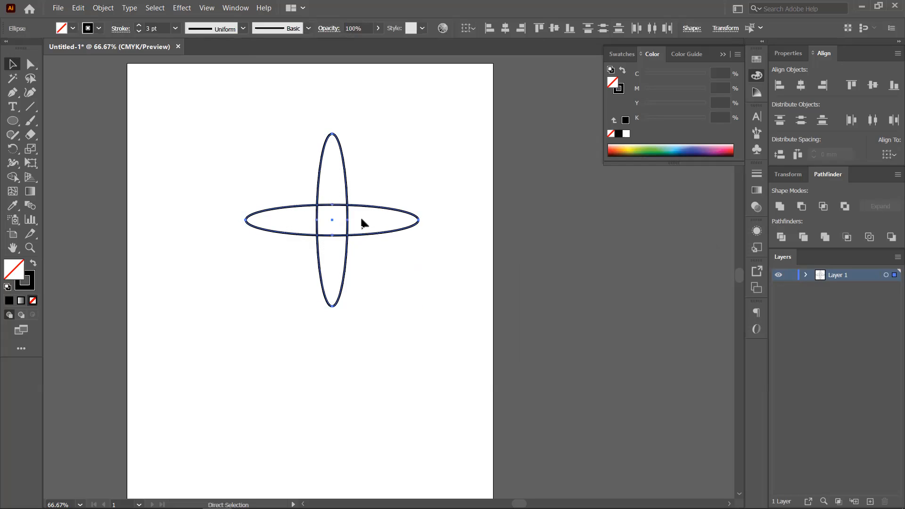
pyautogui.hotkey('ctrl', 'z')
pyautogui.hotkey('ctrl', 'z')
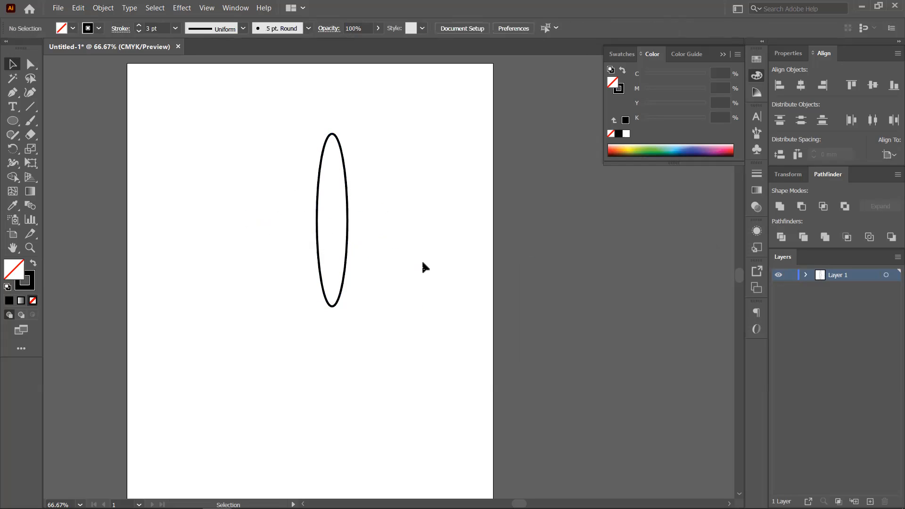
pyautogui.hotkey('ctrl', 'z')
pyautogui.hotkey('ctrl', 'z')
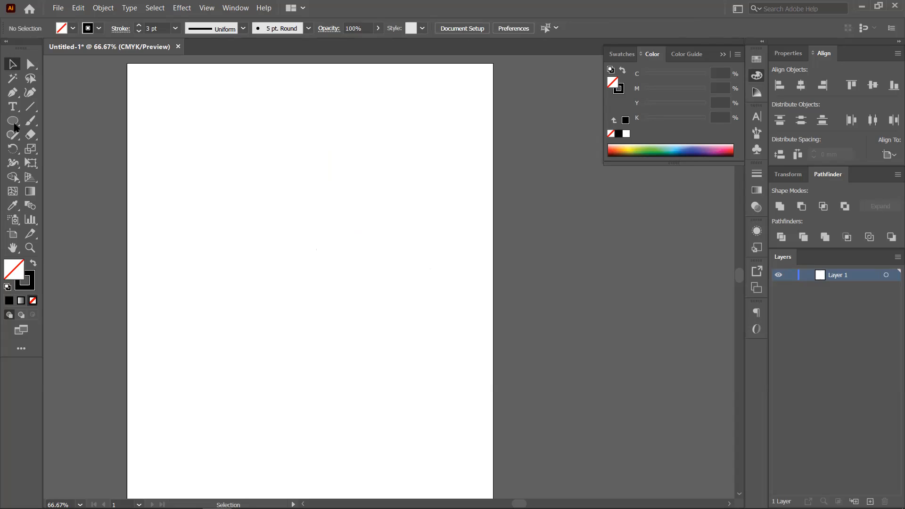
# - Draw a small circle near the artboard's upper-left corner and give it a dark blue fill with no stroke
pyautogui.press('l')
pyautogui.moveTo(164, 113)
pyautogui.mouseDown()
pyautogui.moveTo(195, 137)
pyautogui.moveTo(181, 122)
pyautogui.mouseUp()
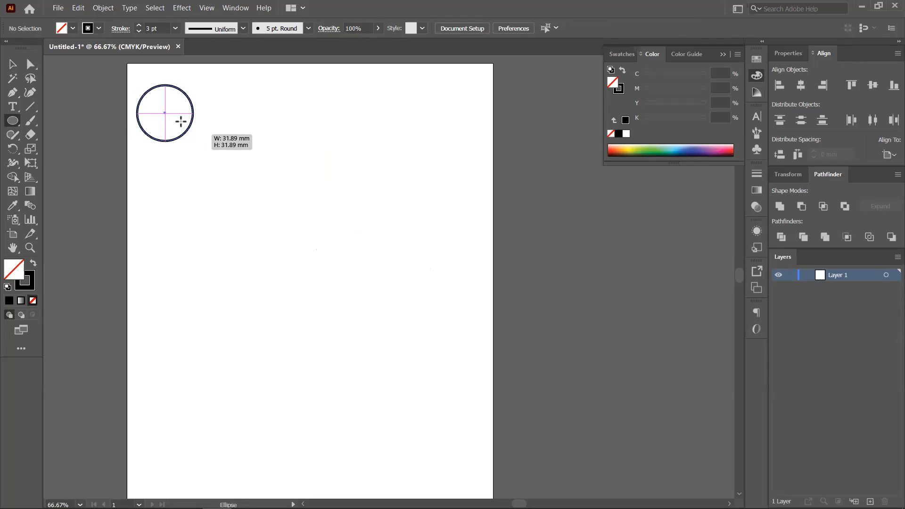
pyautogui.click(33, 263)
pyautogui.click(684, 56)
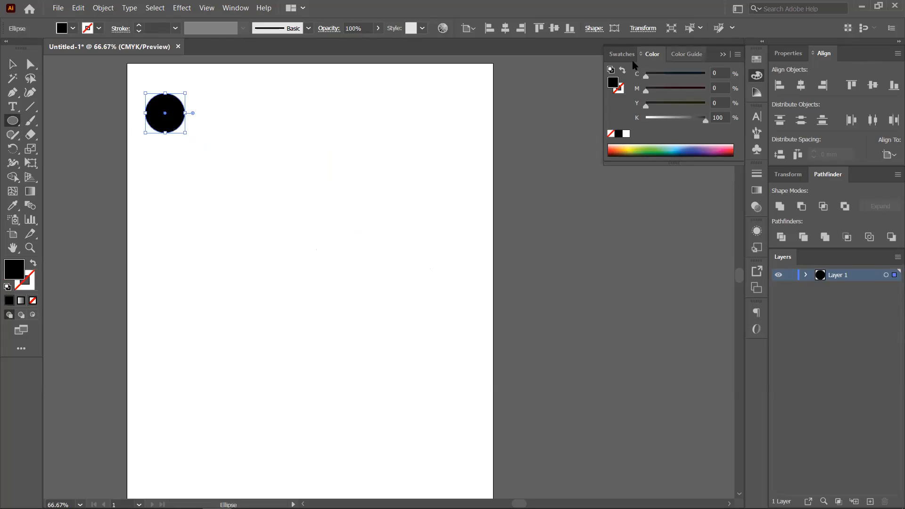
pyautogui.click(622, 54)
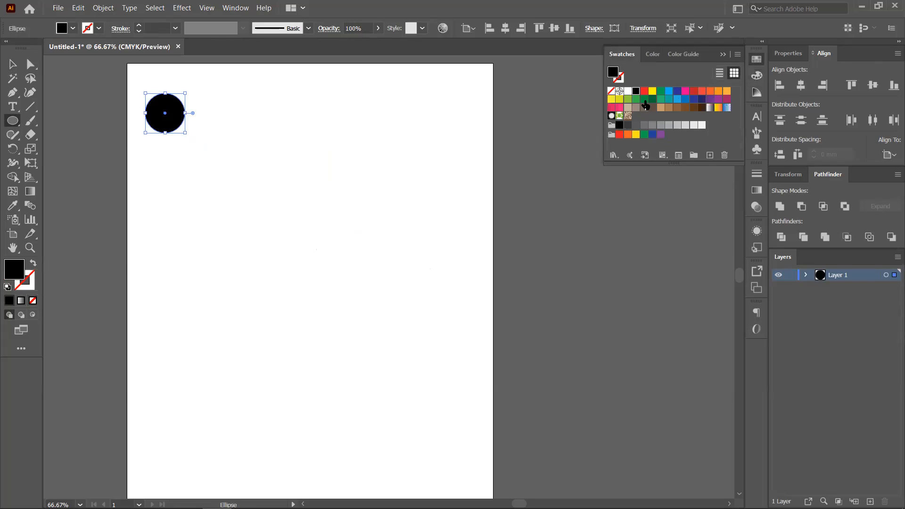
pyautogui.click(678, 90)
# - Copy the circle straight down three times to form a column, filling the copies pink, red and light orange in order
pyautogui.press('v')
pyautogui.moveTo(173, 118); pyautogui.dragTo(182, 191)
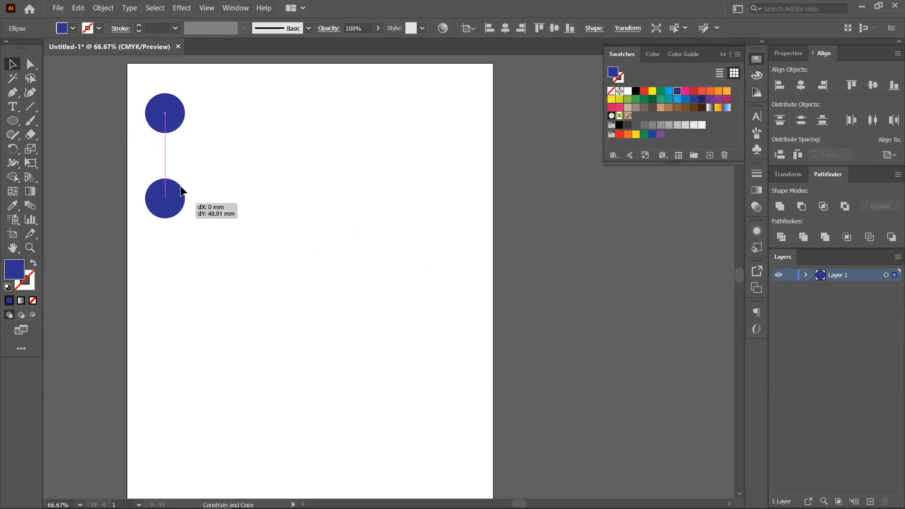
pyautogui.click(686, 92)
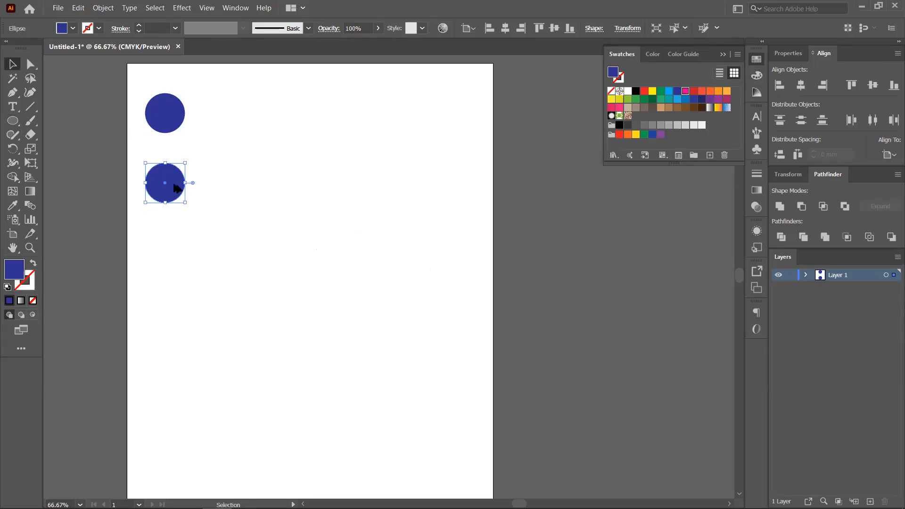
pyautogui.moveTo(168, 166); pyautogui.dragTo(165, 270)
pyautogui.click(694, 93)
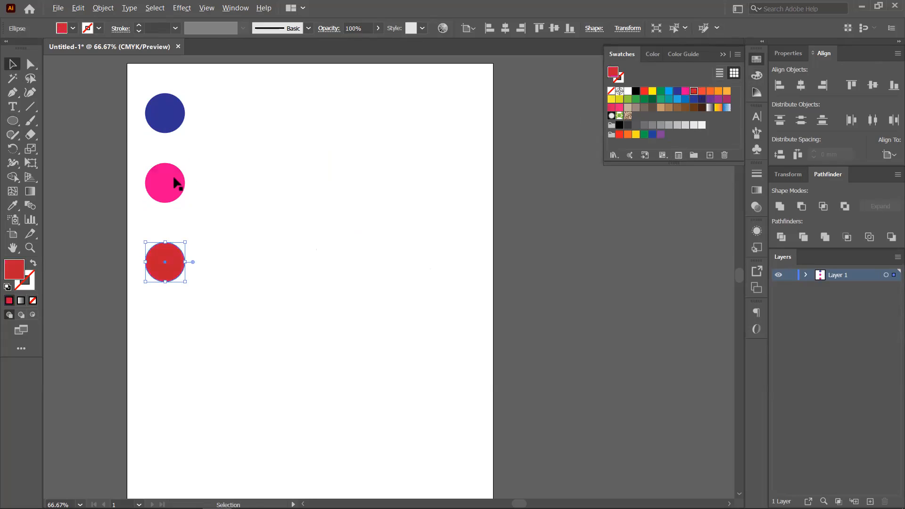
pyautogui.moveTo(184, 344); pyautogui.dragTo(184, 344)
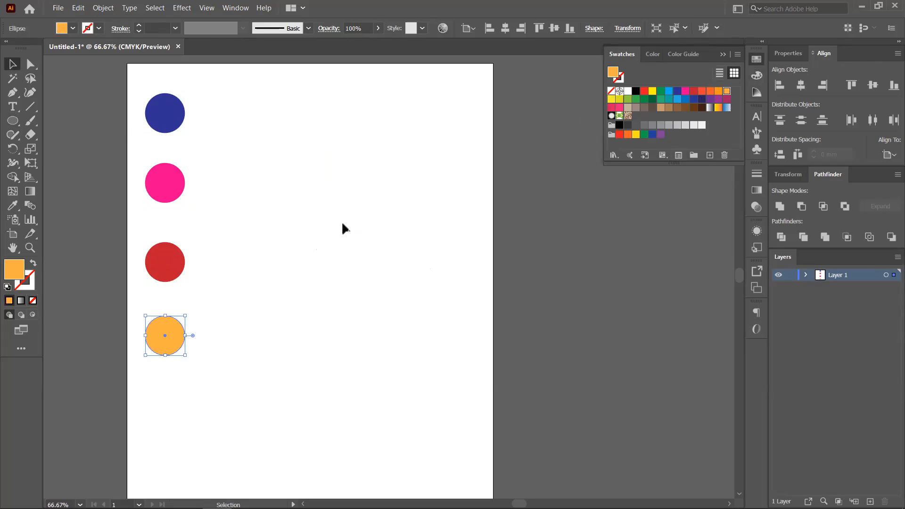
# - Select all four colored circles and blend them into one continuous vertical color bar
pyautogui.click(100, 383)
pyautogui.moveTo(188, 367); pyautogui.dragTo(238, 114)
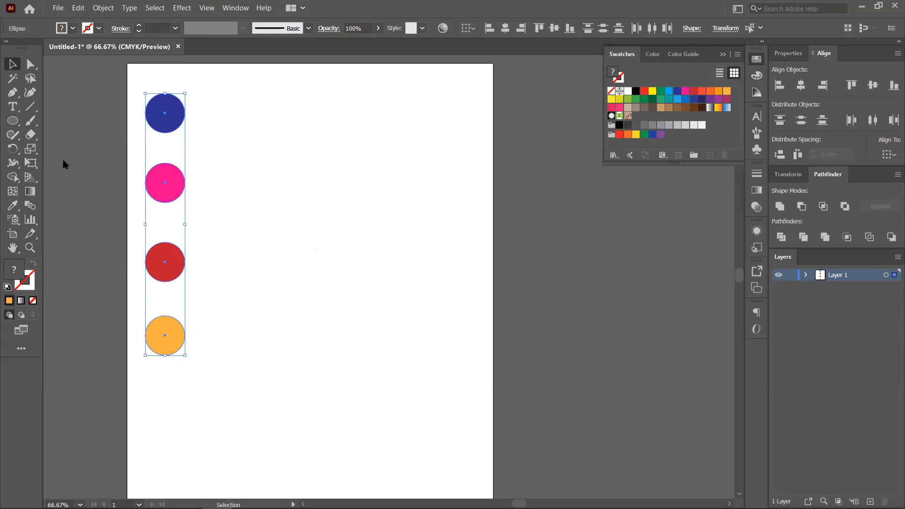
pyautogui.click(103, 8)
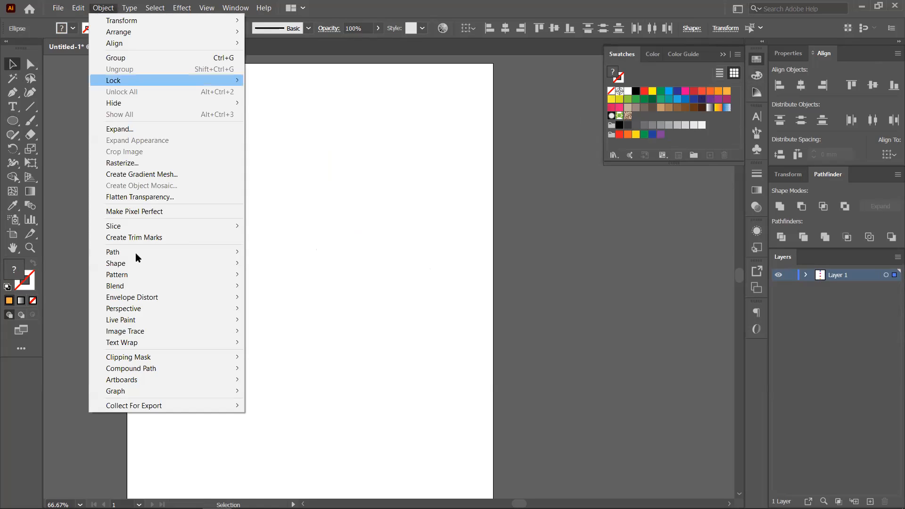
pyautogui.moveTo(236, 286)
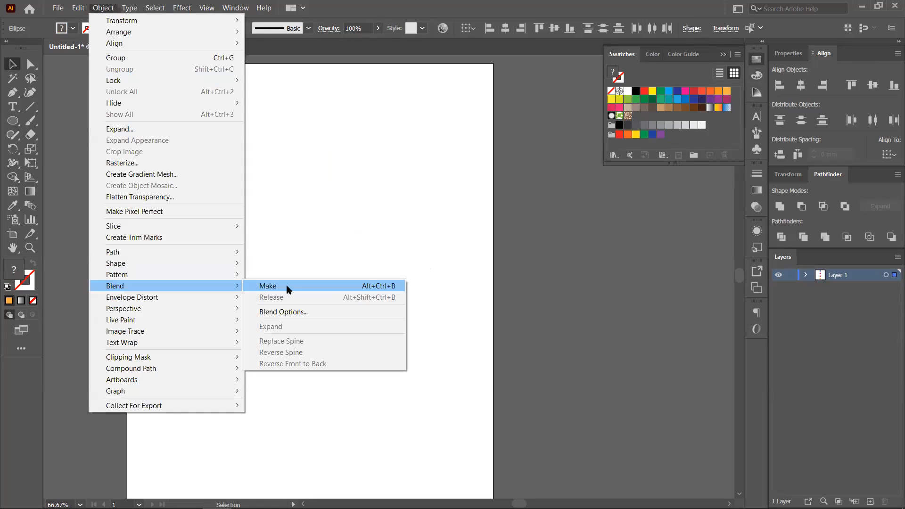
pyautogui.click(286, 286)
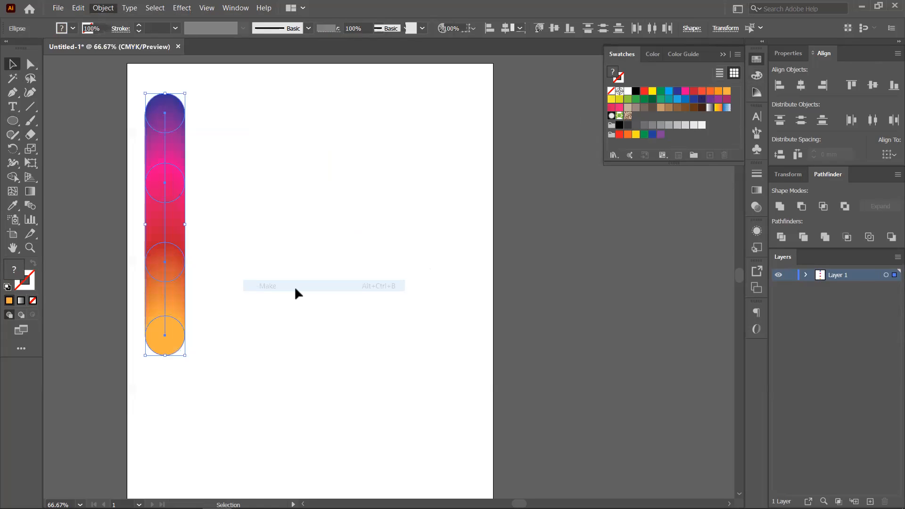
# - Move the blended color bar off the artboard onto the empty canvas to its left
pyautogui.click(322, 307)
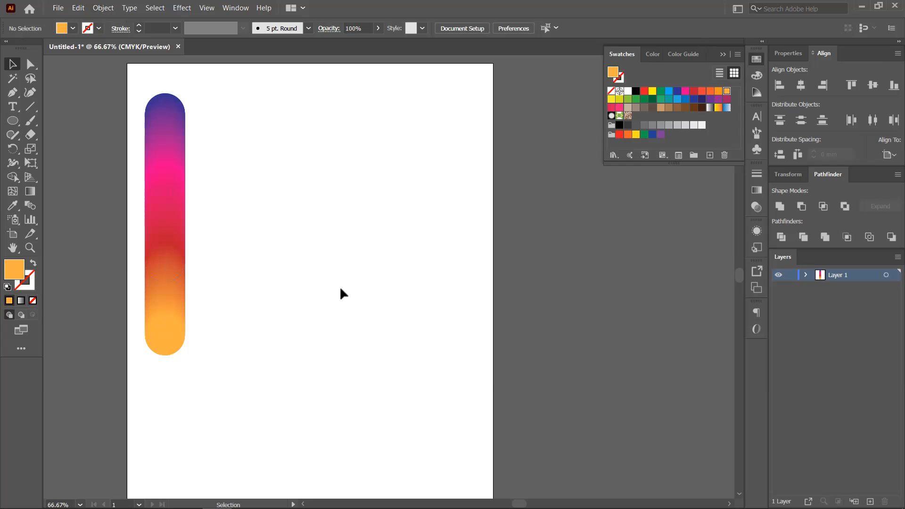
pyautogui.moveTo(165, 229); pyautogui.dragTo(212, 231)
pyautogui.moveTo(208, 272); pyautogui.dragTo(180, 273)
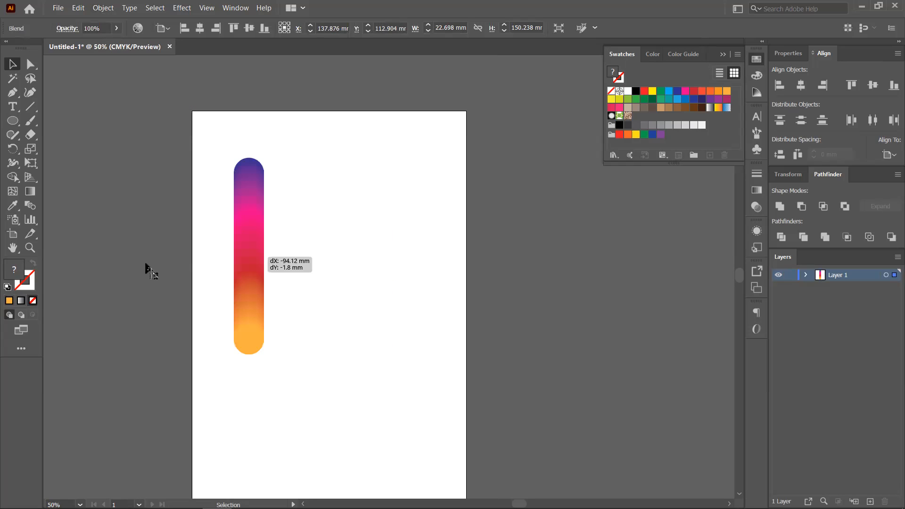
pyautogui.moveTo(146, 264); pyautogui.dragTo(148, 241)
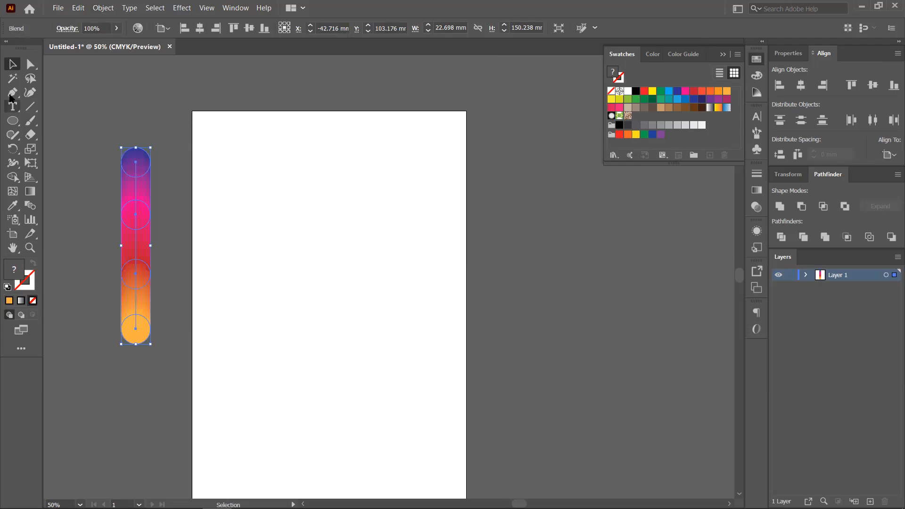
# - Draw an open inverted V path across the artboard with the Pen tool, using three straight-line anchor points
pyautogui.press('p')
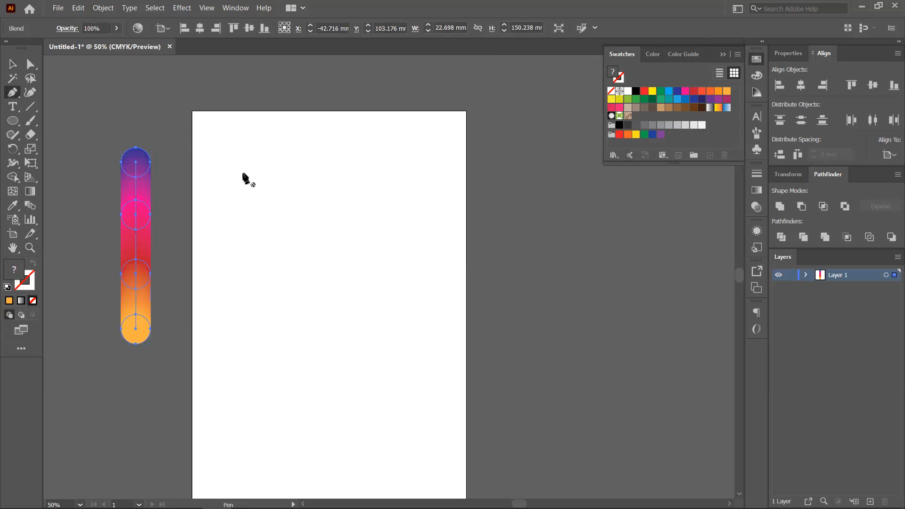
pyautogui.click(228, 381)
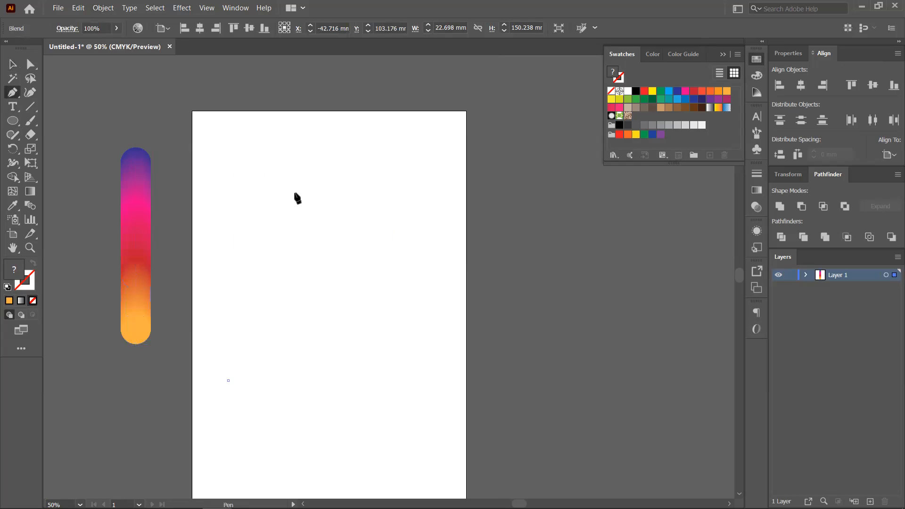
pyautogui.click(309, 154)
pyautogui.click(420, 371)
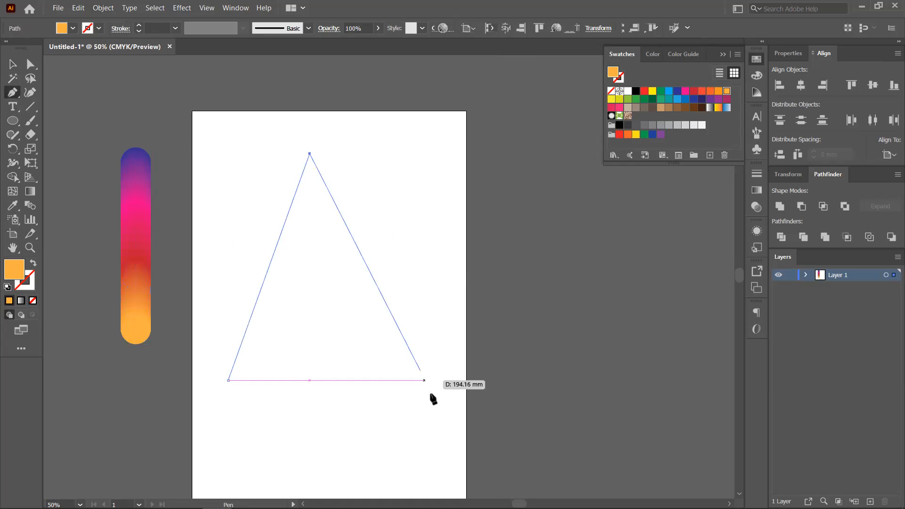
pyautogui.click(417, 380)
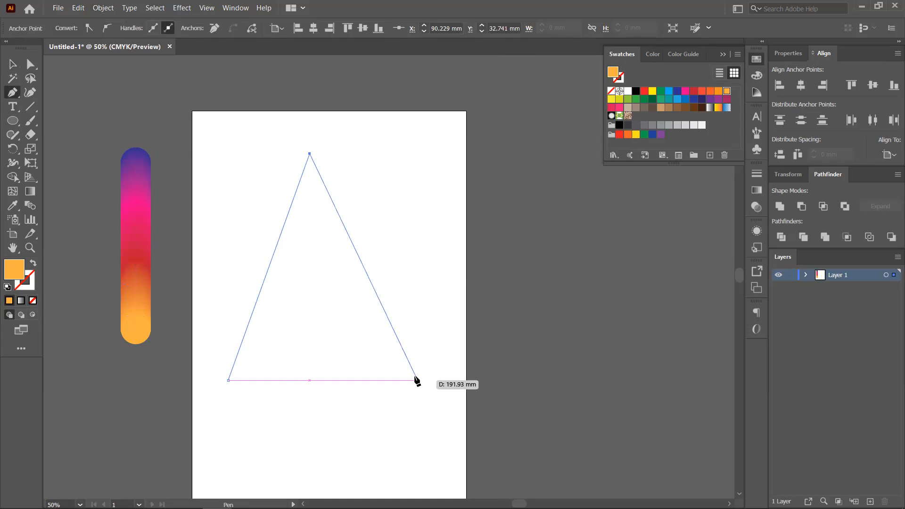
# - Extend the path into a closed five-pointed star and swap its fill and stroke so it has no fill
pyautogui.click(216, 222)
pyautogui.click(428, 210)
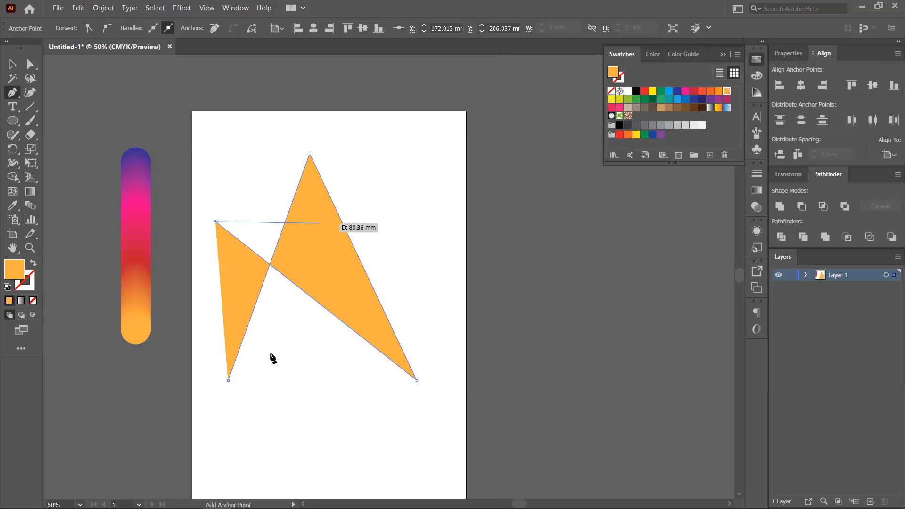
pyautogui.click(229, 381)
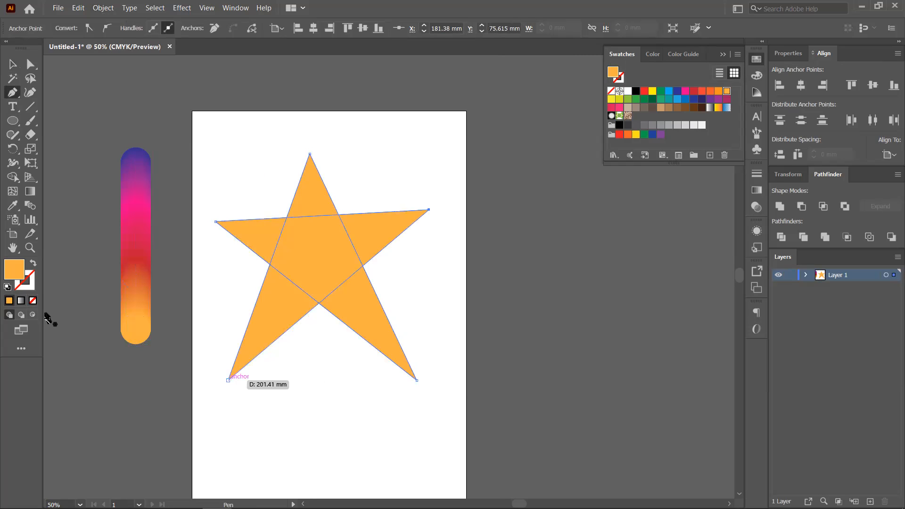
pyautogui.hotkey('shift', 'x')
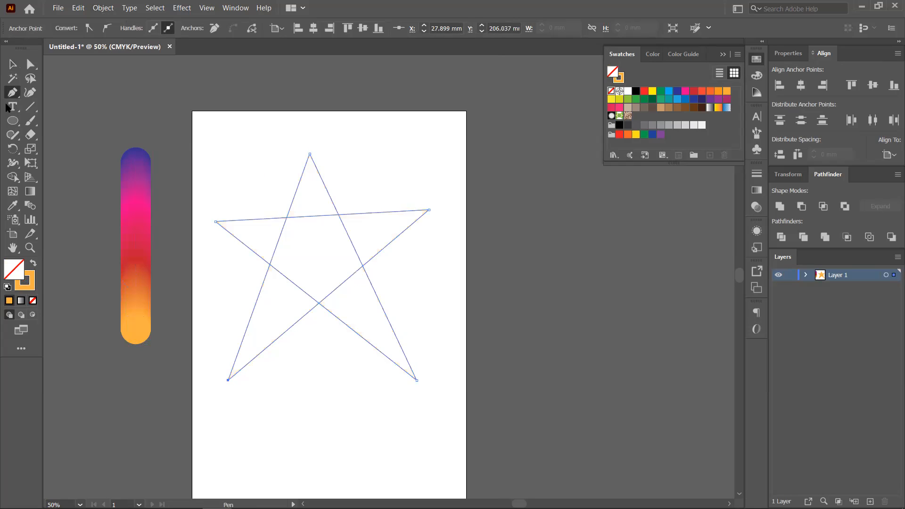
pyautogui.click(10, 67)
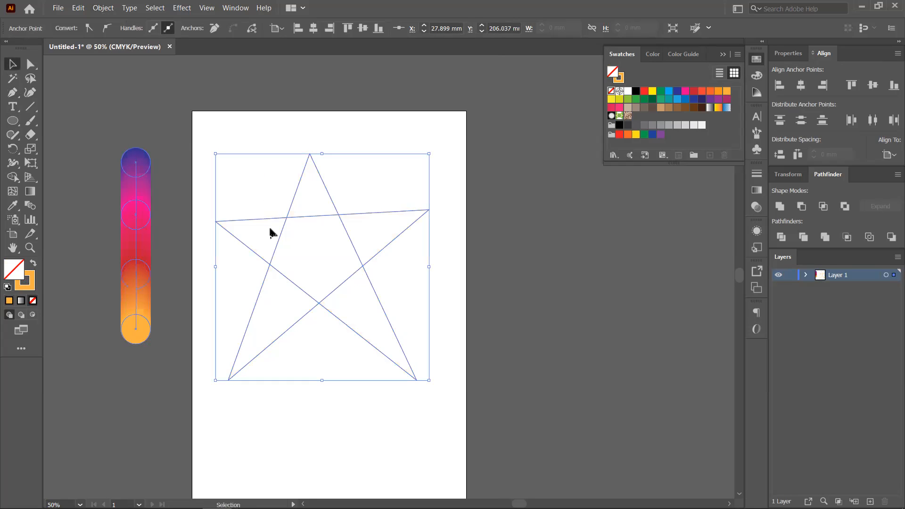
# - Replace the color bar blend's spine with the star path
pyautogui.hotkey('ctrl', 'a')
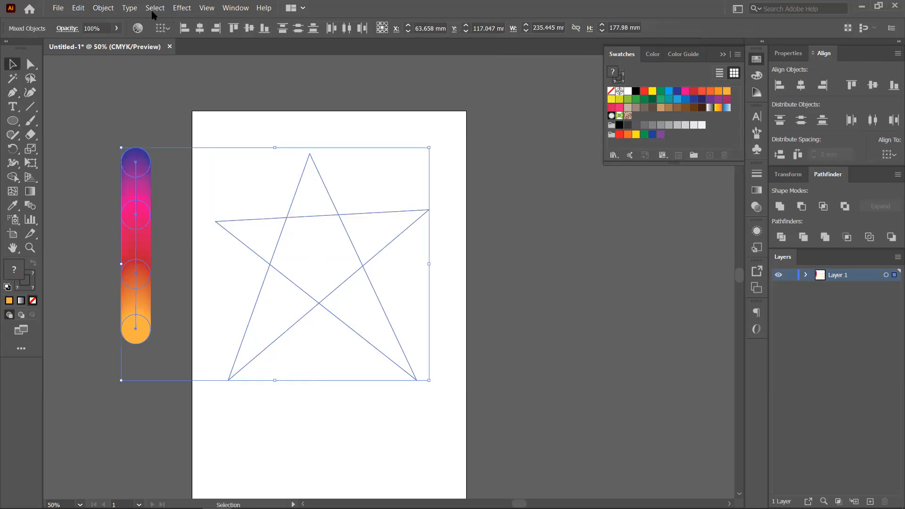
pyautogui.click(101, 9)
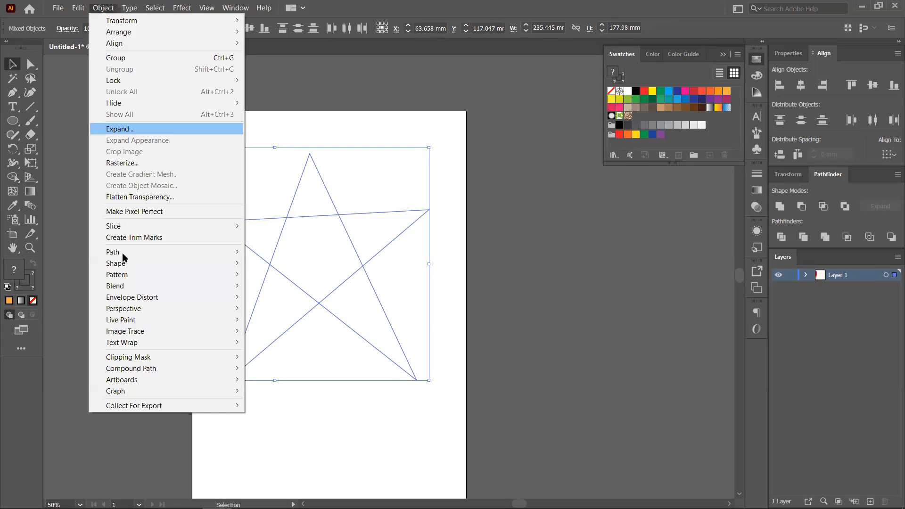
pyautogui.moveTo(126, 287)
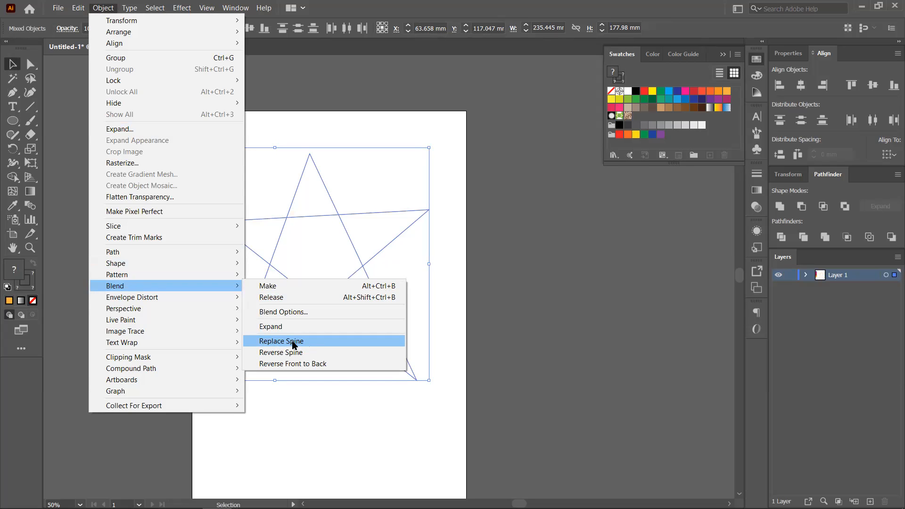
pyautogui.click(292, 343)
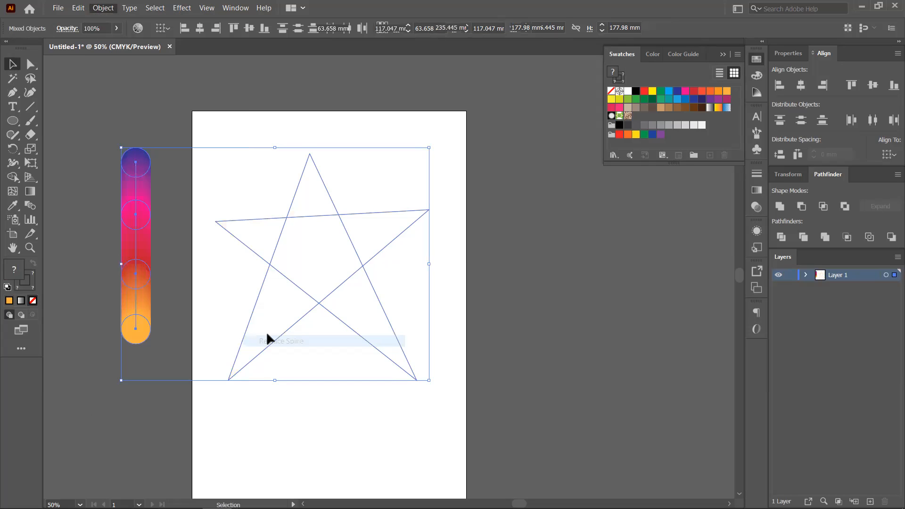
pyautogui.click(602, 299)
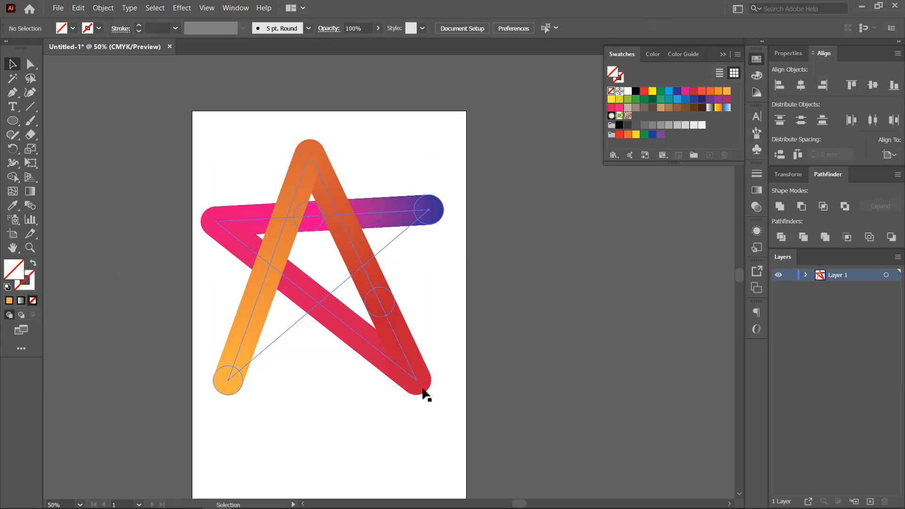
pyautogui.click(428, 209)
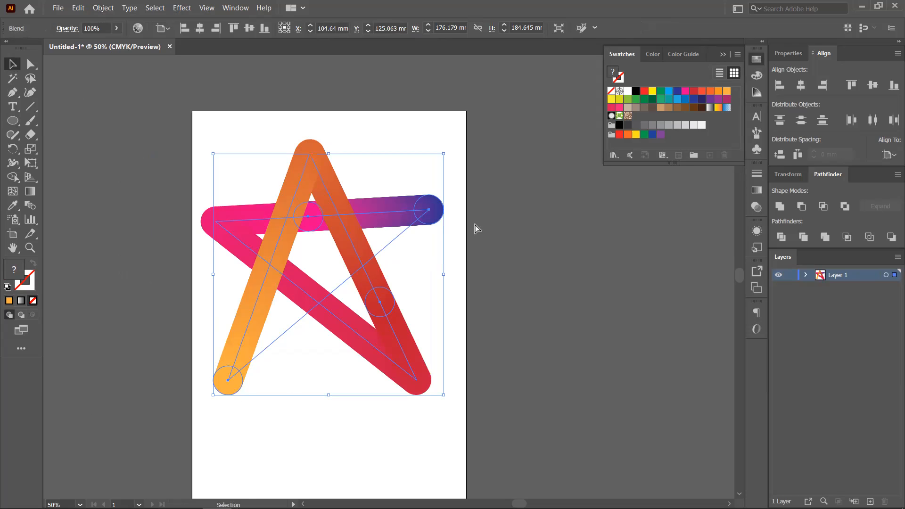
# - Undo the spine replacement, the fill and stroke swap and the last star segments, back to the three-point path
pyautogui.hotkey('ctrl', 'z')
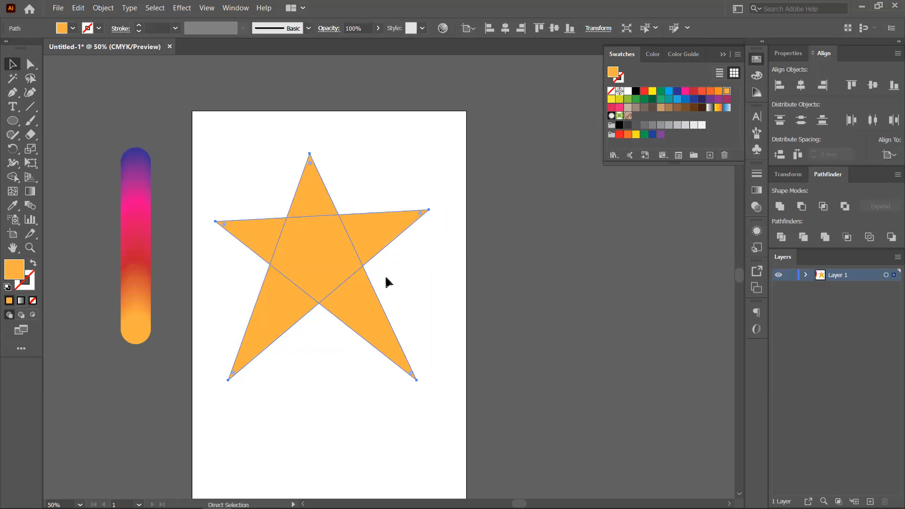
pyautogui.hotkey('ctrl', 'z')
pyautogui.hotkey('ctrl', 'z')
pyautogui.hotkey('ctrl', 'z')
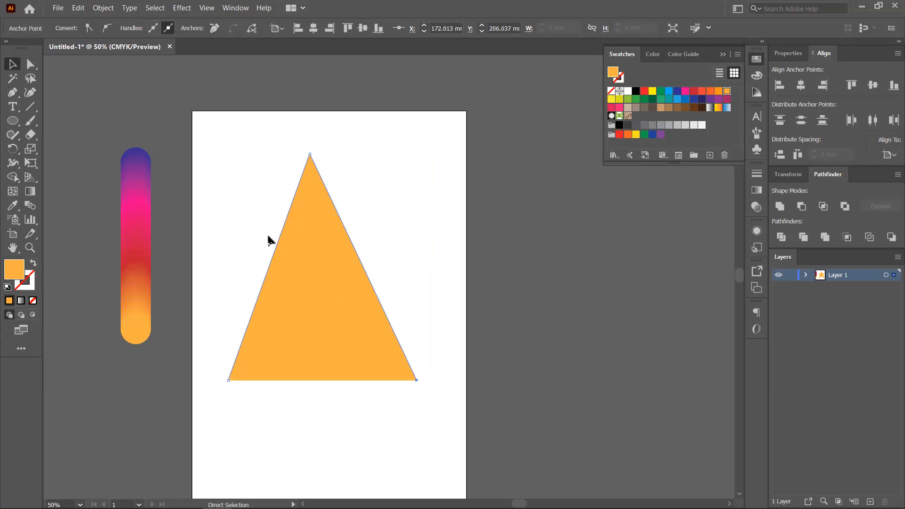
# - Remove the inverted V path's fill by swapping it with the stroke, and replace the color bar blend's spine with this path
pyautogui.press('v')
pyautogui.hotkey('shift', 'x')
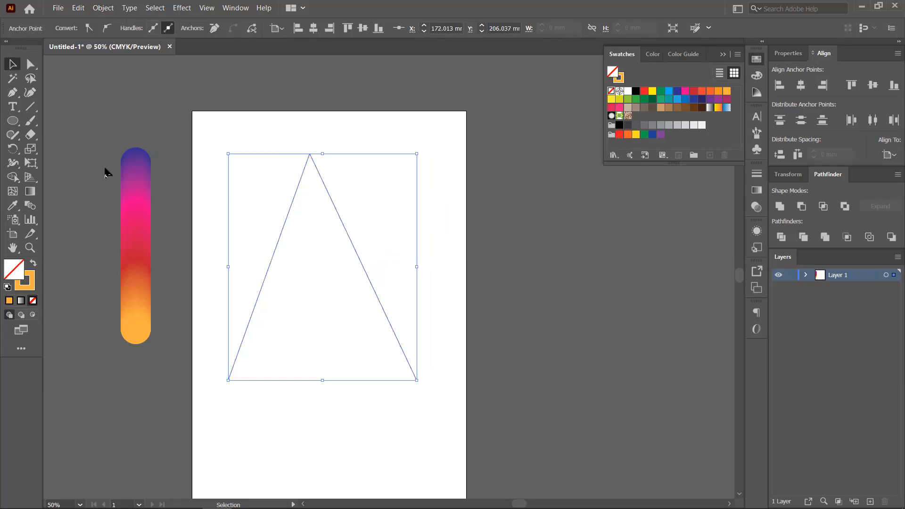
pyautogui.click(117, 166)
pyautogui.hotkey('ctrl', 'a')
pyautogui.click(103, 8)
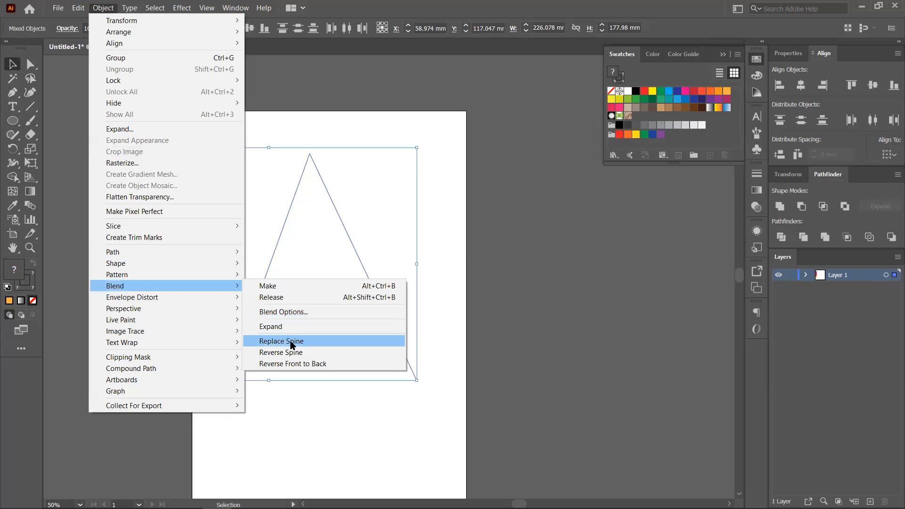
pyautogui.click(282, 342)
pyautogui.click(542, 305)
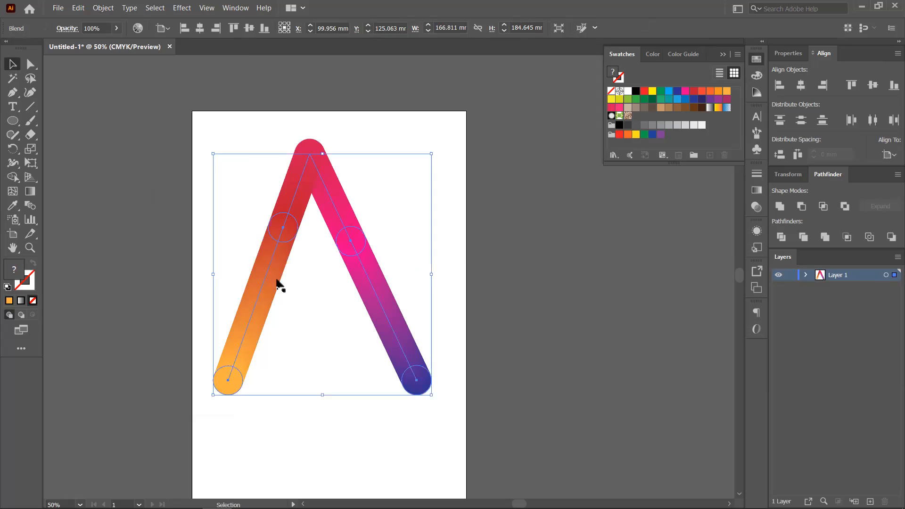
# - Reposition the inverted V blend closer to the middle of the artboard
pyautogui.click(399, 330)
pyautogui.scroll(-3, 387, 317)
pyautogui.scroll(2, 389, 320)
pyautogui.moveTo(389, 320)
pyautogui.mouseDown()
pyautogui.moveTo(445, 328)
pyautogui.moveTo(381, 322)
pyautogui.mouseUp()
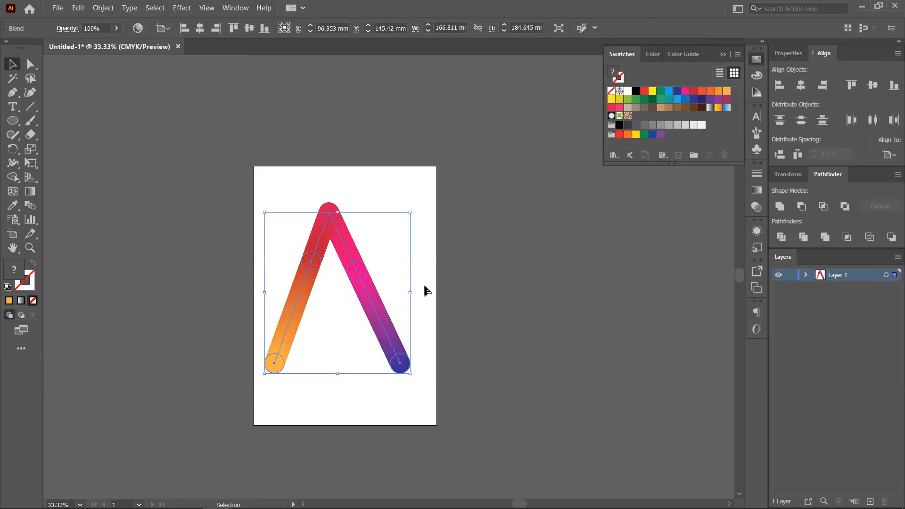
pyautogui.moveTo(387, 312); pyautogui.dragTo(400, 302)
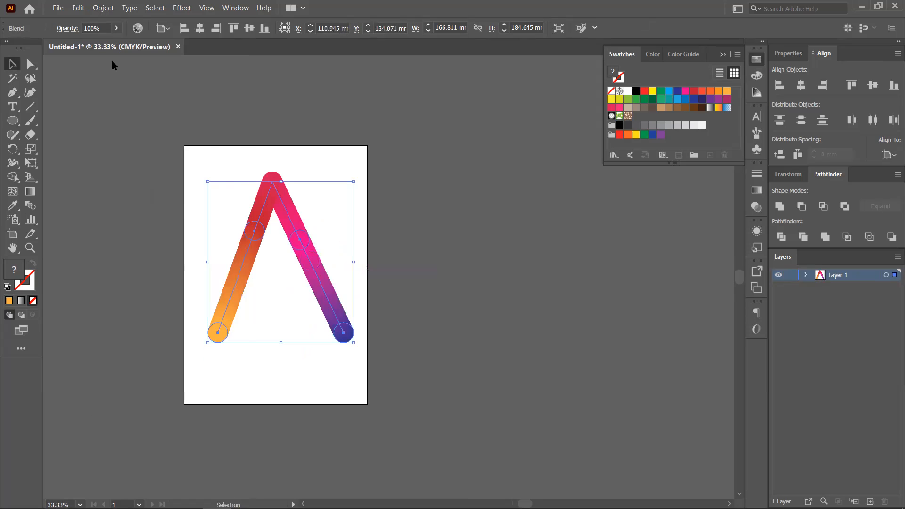
# - Expand the inverted V blend's object and fill into individual shapes
pyautogui.click(103, 8)
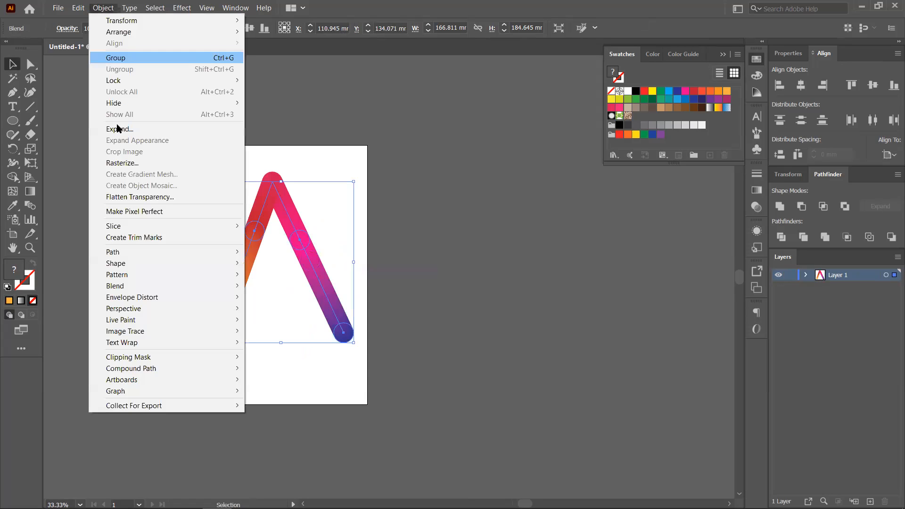
pyautogui.click(127, 132)
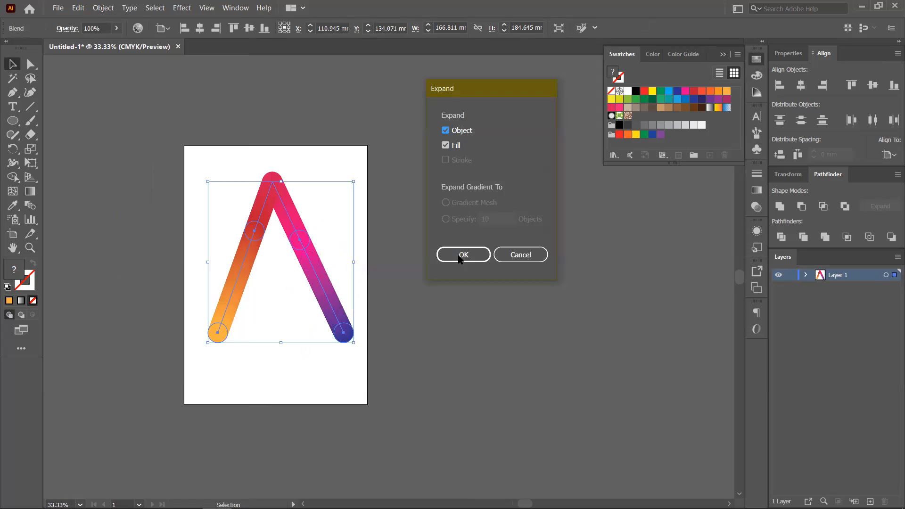
pyautogui.press('Return')
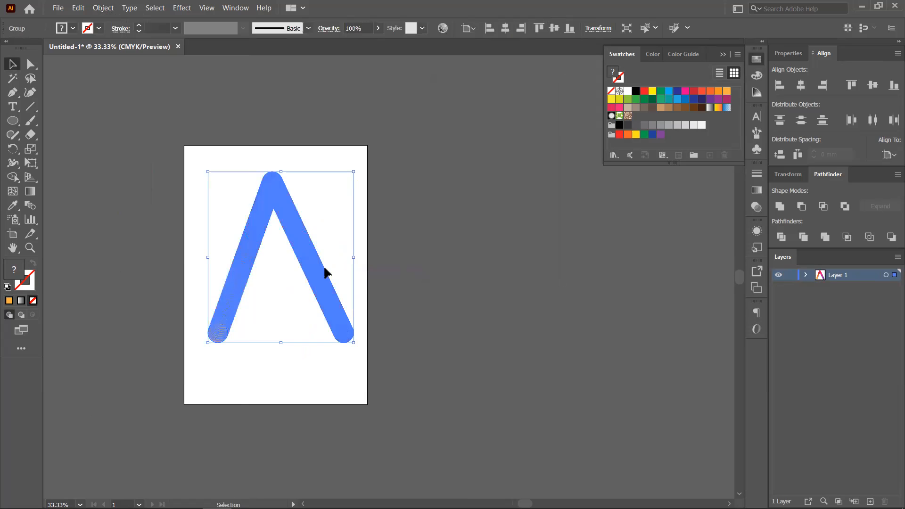
# - Inspect the expanded circles up close, then ungroup them and clear the selection
pyautogui.scroll(2, 316, 274)
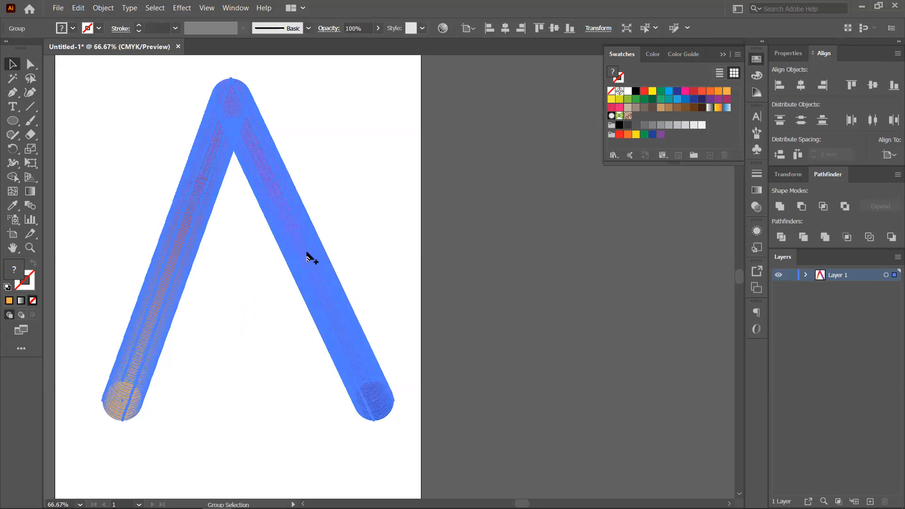
pyautogui.scroll(-1, 315, 274)
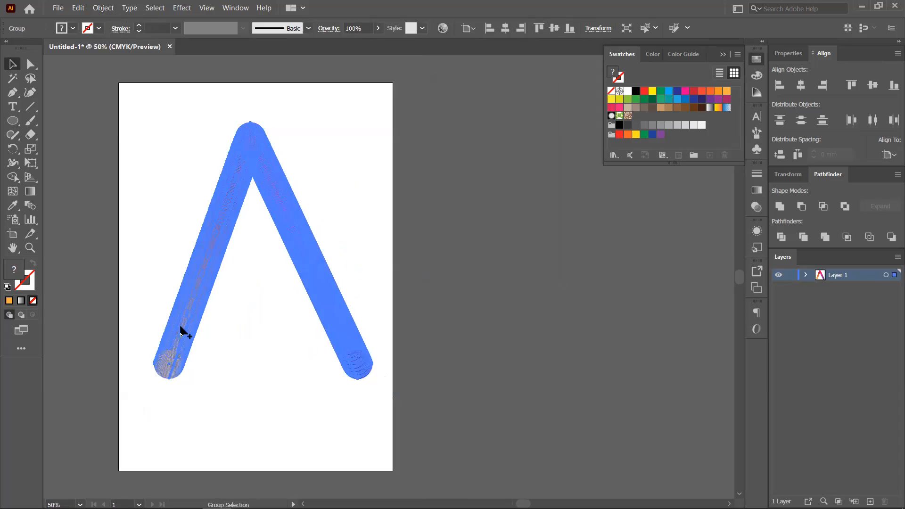
pyautogui.scroll(5, 212, 304)
pyautogui.scroll(-3, 250, 207)
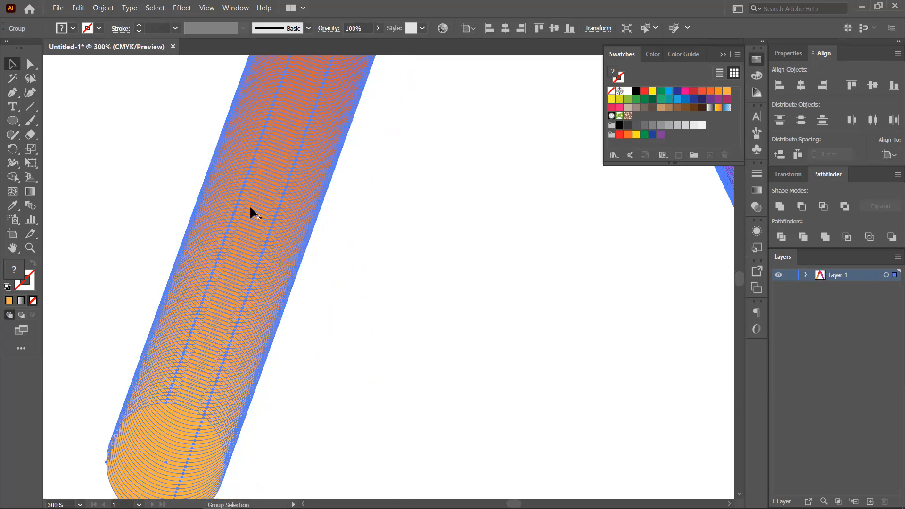
pyautogui.scroll(-3, 283, 193)
pyautogui.scroll(-2, 264, 246)
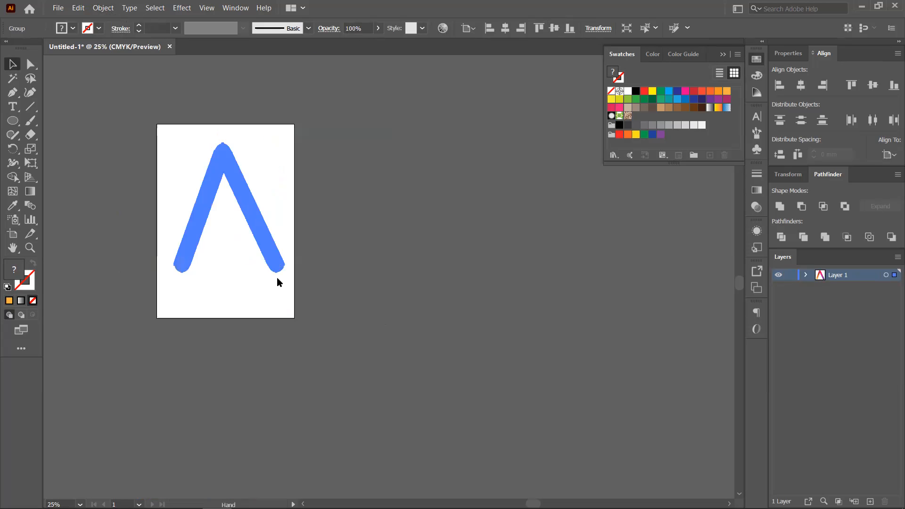
pyautogui.rightClick(245, 205)
pyautogui.click(233, 290)
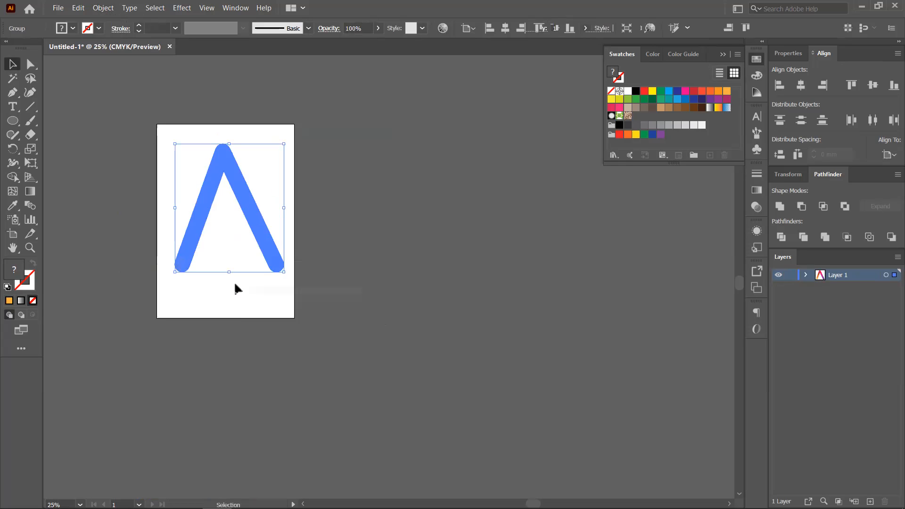
pyautogui.hotkey('ctrl', 'shift', 'a')
# - Pull a purple, a pink and a magenta circle out of the inverted V's right arm and place them beside it
pyautogui.click(265, 238)
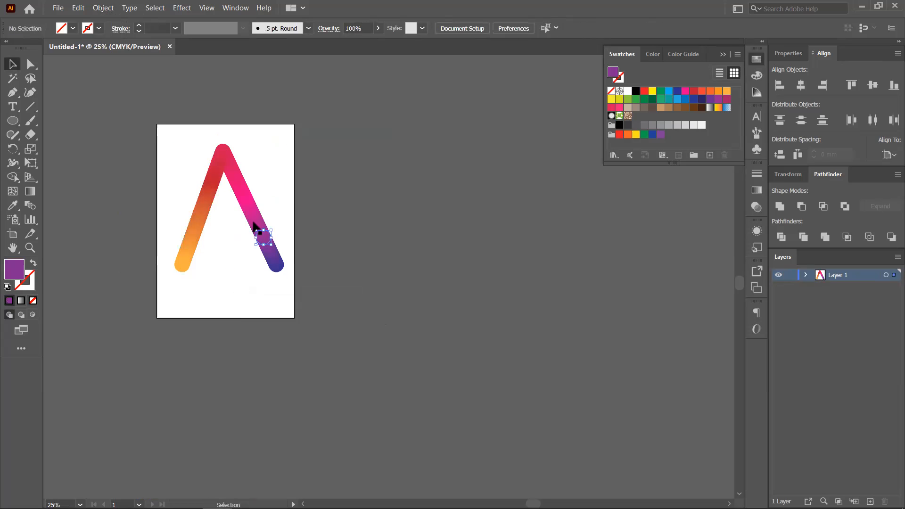
pyautogui.moveTo(273, 197)
pyautogui.mouseDown()
pyautogui.moveTo(294, 229)
pyautogui.moveTo(300, 168)
pyautogui.mouseUp()
pyautogui.scroll(2, 251, 197)
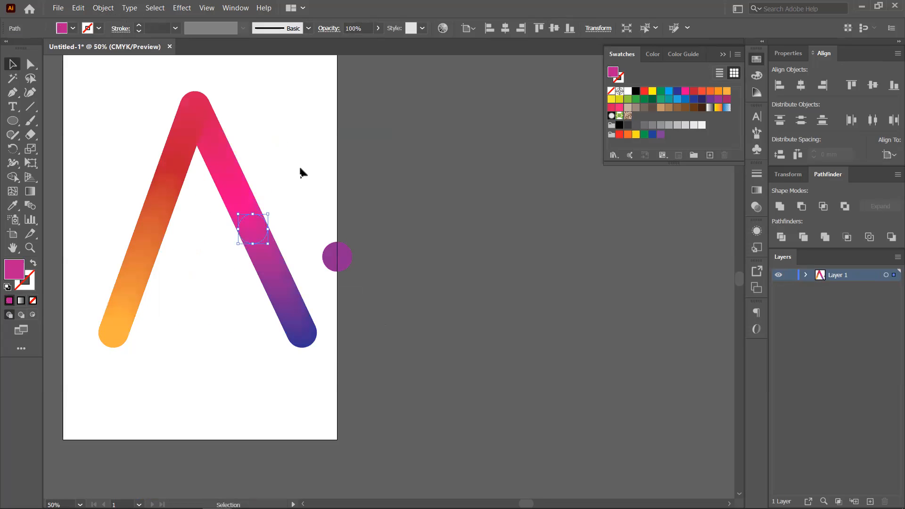
pyautogui.moveTo(243, 206); pyautogui.dragTo(300, 149)
pyautogui.moveTo(251, 226); pyautogui.dragTo(322, 197)
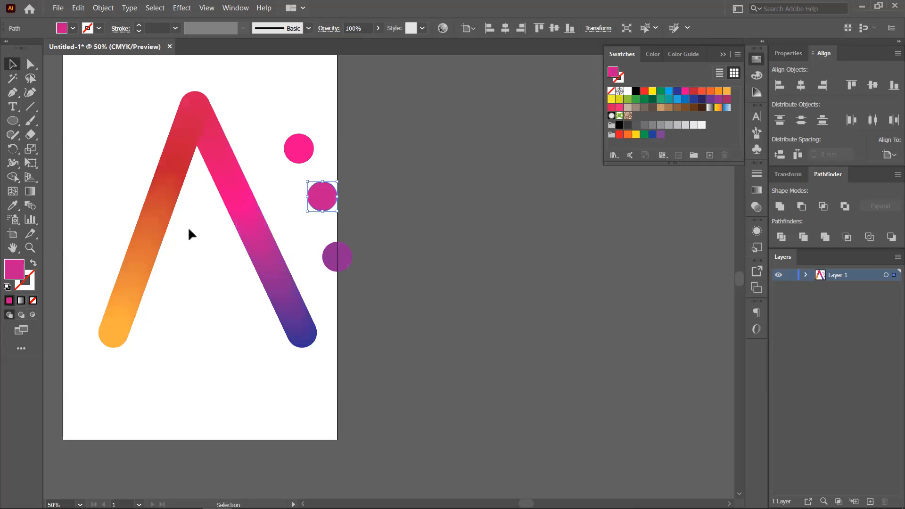
# - Pull individual red, orange and pink circles out of the inverted V's arms and apex and scatter them around it
pyautogui.moveTo(249, 222); pyautogui.dragTo(206, 281)
pyautogui.moveTo(160, 202); pyautogui.dragTo(188, 254)
pyautogui.moveTo(170, 176); pyautogui.dragTo(205, 227)
pyautogui.moveTo(196, 114); pyautogui.dragTo(274, 136)
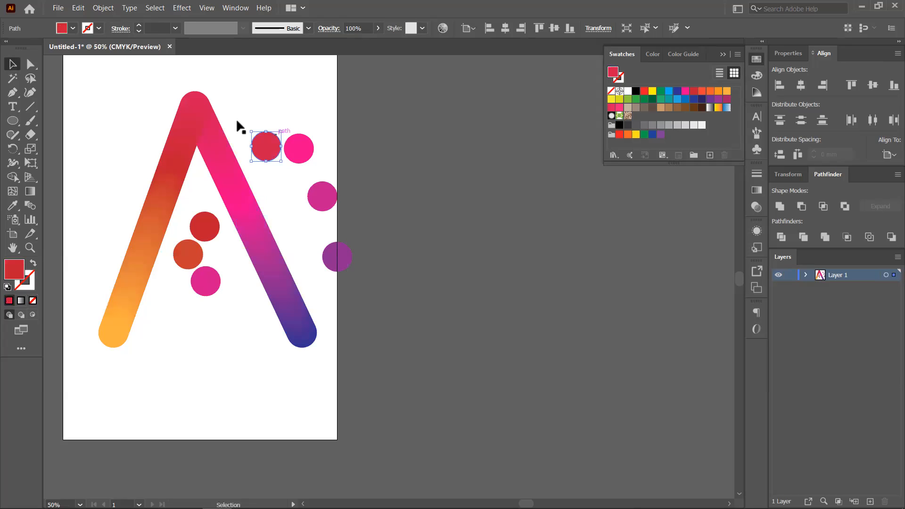
pyautogui.moveTo(195, 105); pyautogui.dragTo(228, 71)
pyautogui.moveTo(203, 123); pyautogui.dragTo(245, 103)
pyautogui.moveTo(209, 150); pyautogui.dragTo(315, 104)
pyautogui.moveTo(229, 180); pyautogui.dragTo(306, 135)
pyautogui.moveTo(245, 216); pyautogui.dragTo(294, 190)
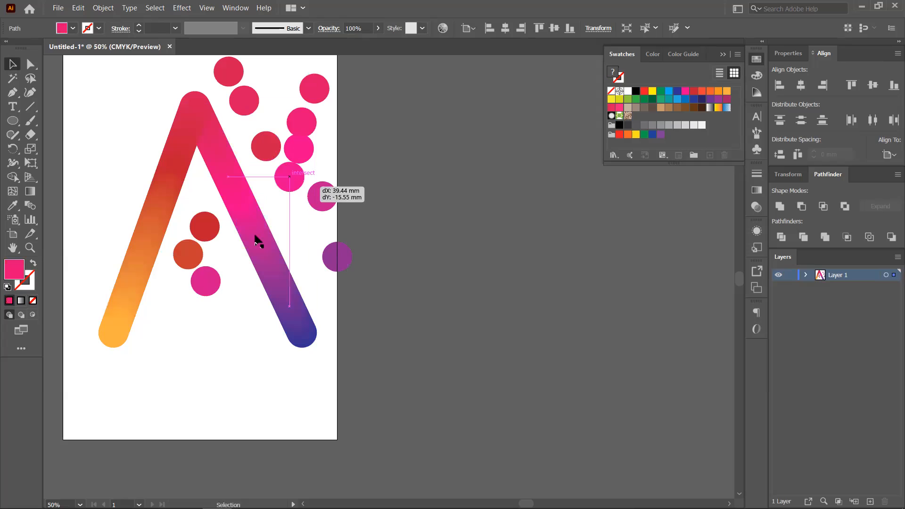
pyautogui.moveTo(259, 242); pyautogui.dragTo(298, 222)
pyautogui.hotkey('ctrl', 'z')
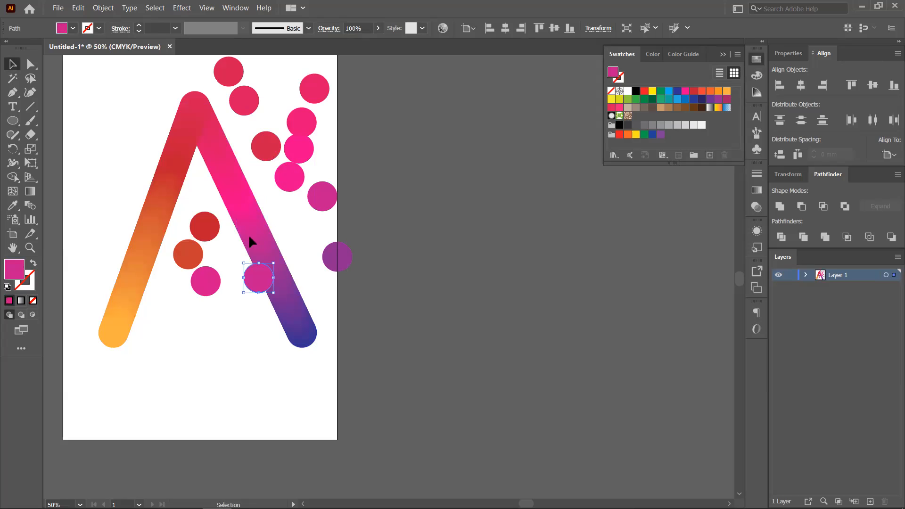
# - Move a pink-to-purple run of circles from the middle of the V's right arm onto the empty canvas beside the artboard
pyautogui.click(272, 242)
pyautogui.moveTo(249, 217)
pyautogui.mouseDown()
pyautogui.moveTo(456, 243)
pyautogui.moveTo(402, 242)
pyautogui.moveTo(389, 255)
pyautogui.mouseUp()
pyautogui.click(437, 275)
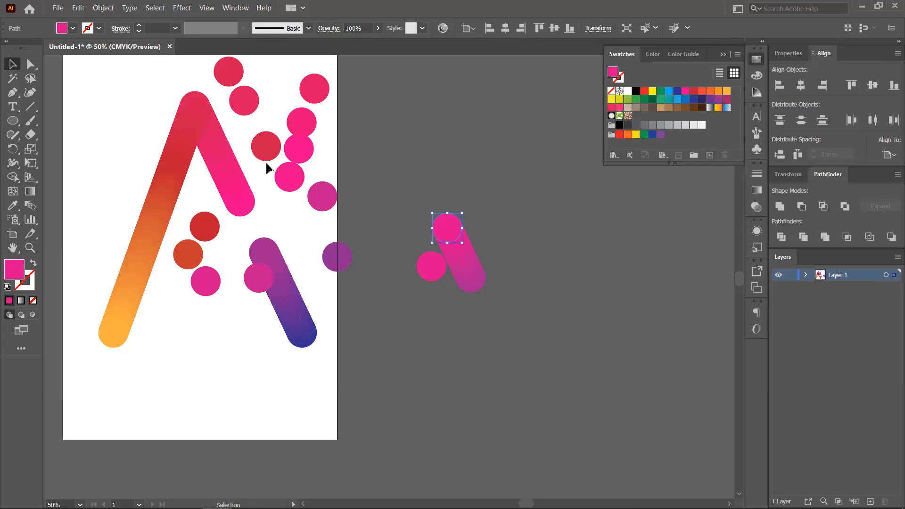
# - Delete the inverted V's shapes and all scattered circles, including the leftover orange circle
pyautogui.hotkey('ctrl', '-')
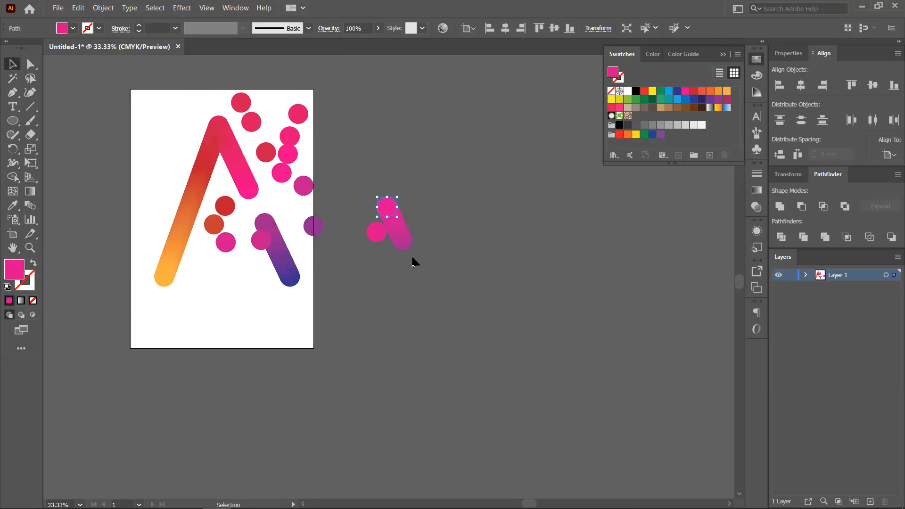
pyautogui.moveTo(415, 266)
pyautogui.mouseDown()
pyautogui.moveTo(145, 91)
pyautogui.moveTo(414, 268)
pyautogui.mouseUp()
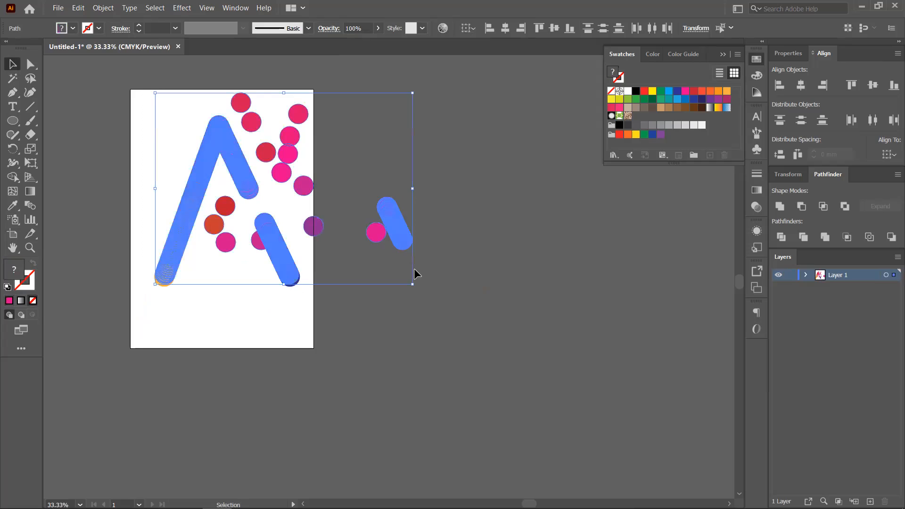
pyautogui.press('Delete')
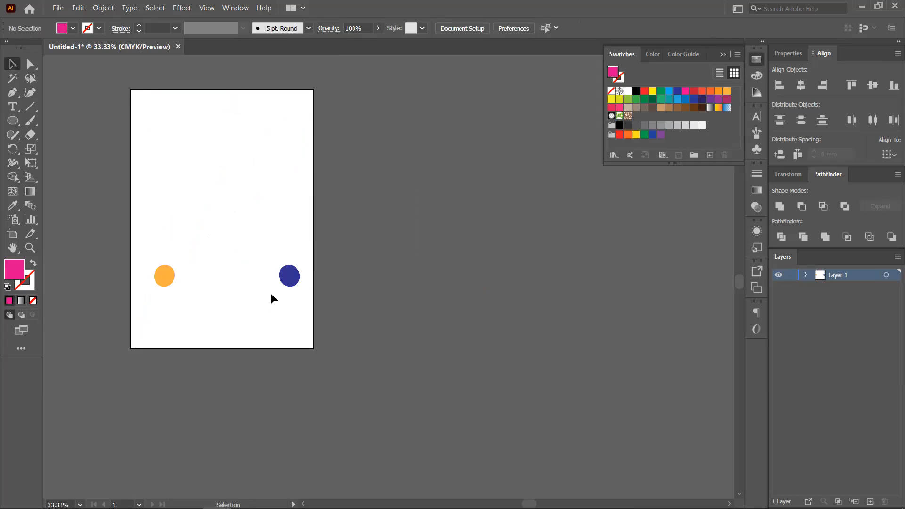
pyautogui.moveTo(270, 293); pyautogui.dragTo(146, 257)
pyautogui.press('Delete')
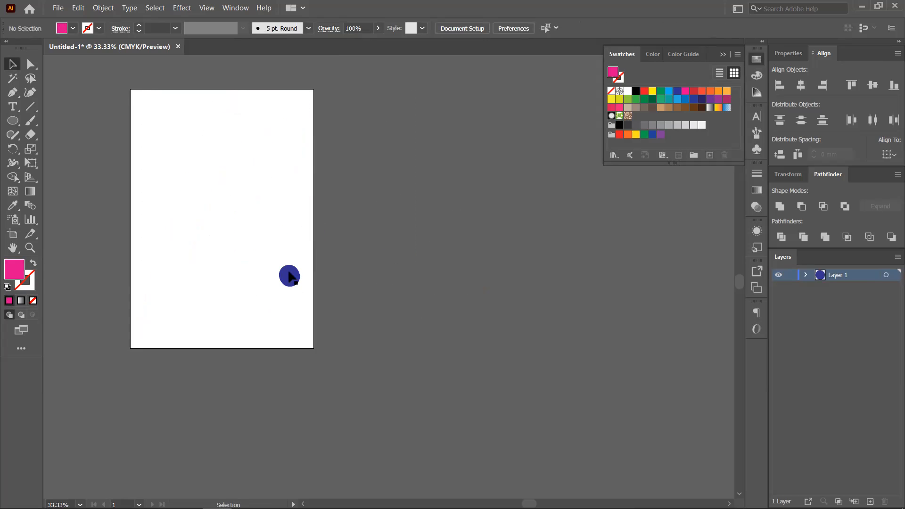
# - Pull the stacked dark blue circles apart across the artboard, then delete them all
pyautogui.moveTo(287, 274); pyautogui.dragTo(290, 219)
pyautogui.moveTo(290, 276); pyautogui.dragTo(188, 276)
pyautogui.moveTo(290, 277); pyautogui.dragTo(322, 318)
pyautogui.hotkey('ctrl', 'a')
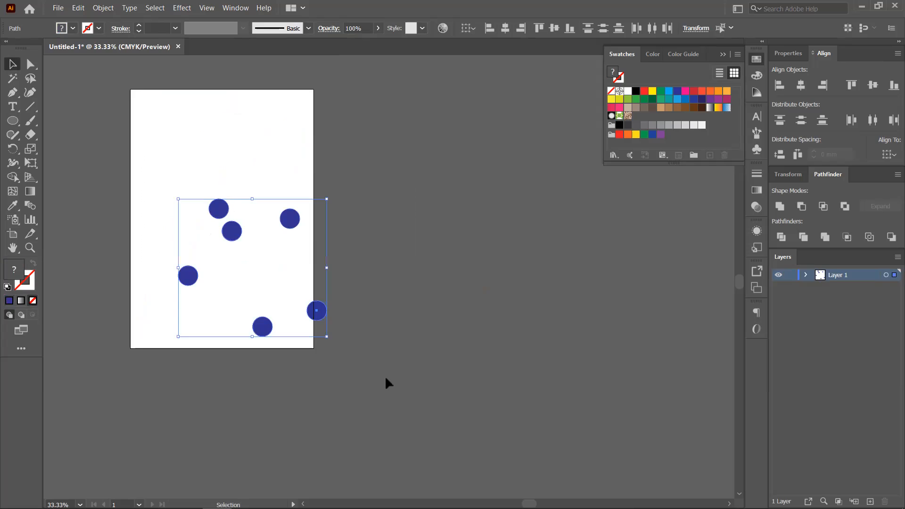
pyautogui.press('Delete')
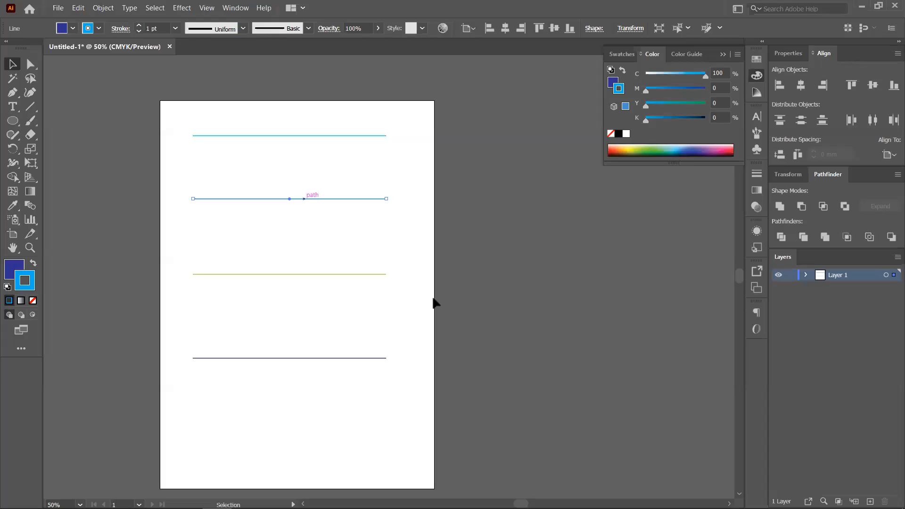
# - Give the second line from the top a raspberry fill of C 30.98, M 100, Y 43.92, K 12.16, then deselect it
pyautogui.click(34, 301)
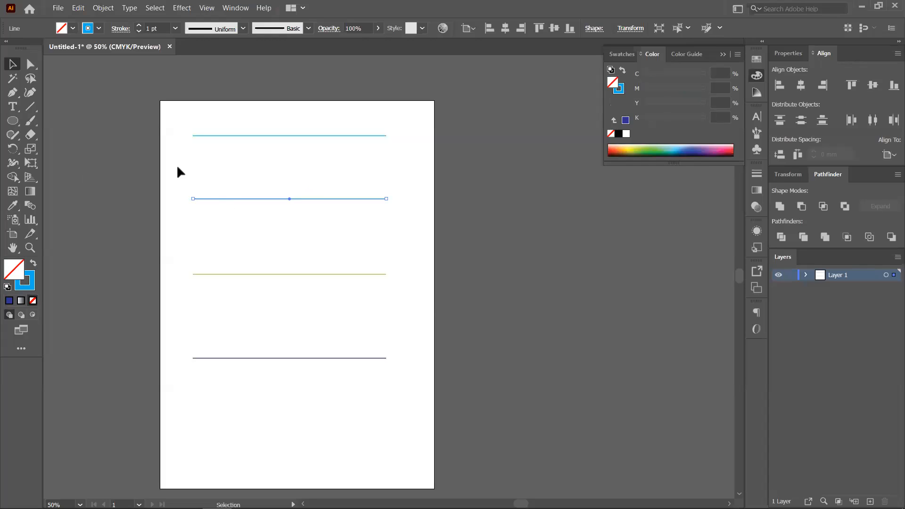
pyautogui.click(198, 190)
pyautogui.click(202, 199)
pyautogui.click(724, 152)
pyautogui.click(122, 169)
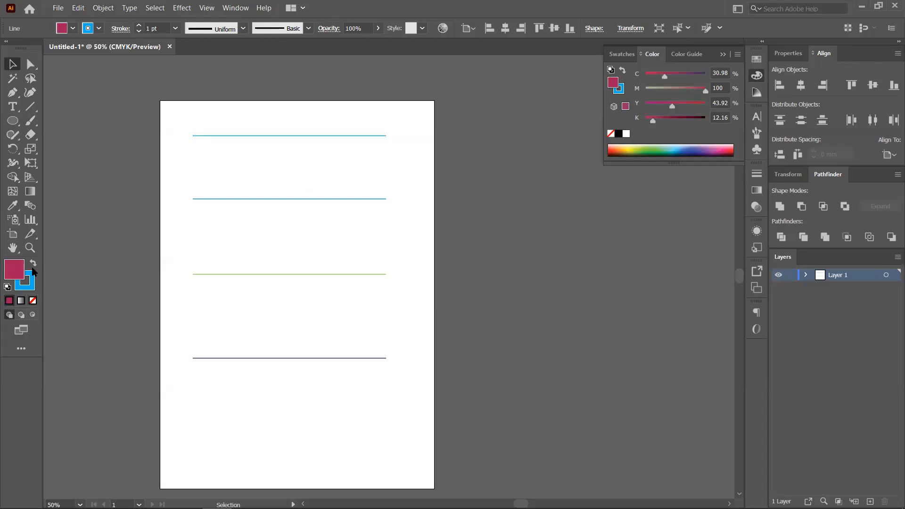
# - With nothing selected, set the colors to no fill and a pink stroke of C 24.31, M 82.75, Y 0, K 0
pyautogui.click(33, 300)
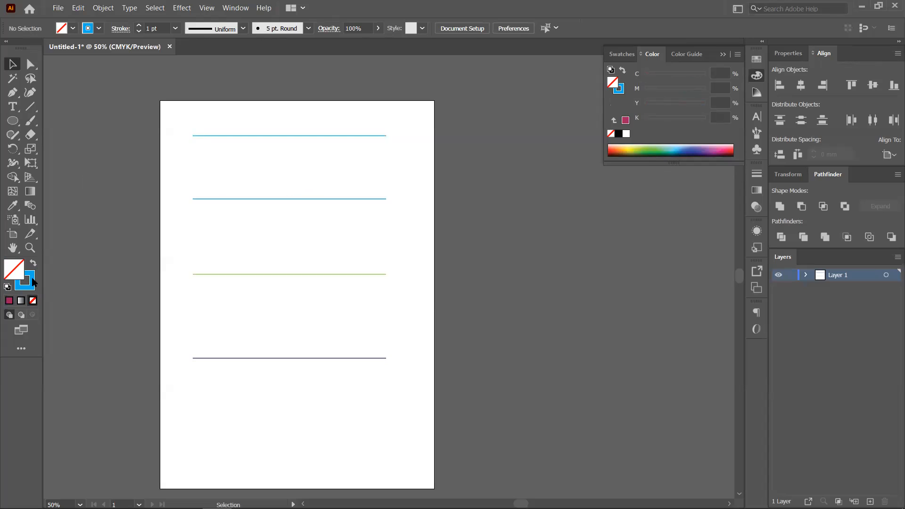
pyautogui.click(34, 263)
pyautogui.click(30, 282)
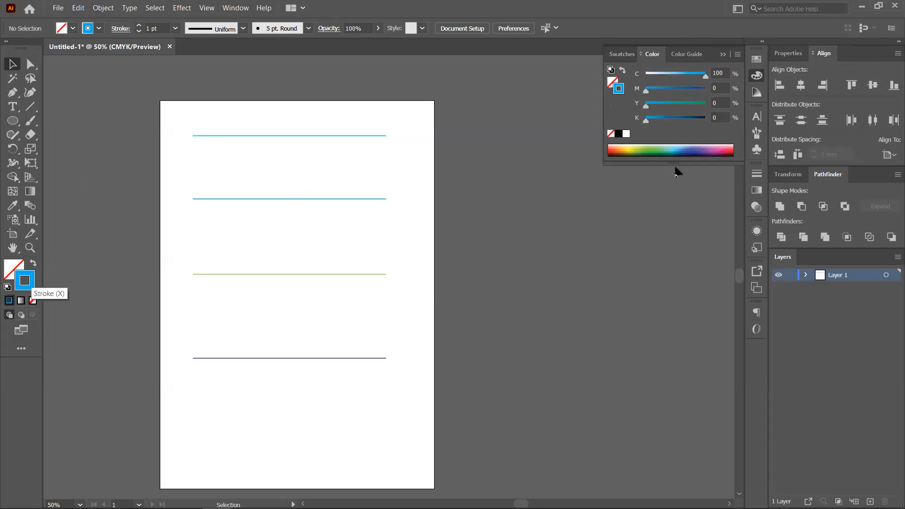
pyautogui.click(129, 156)
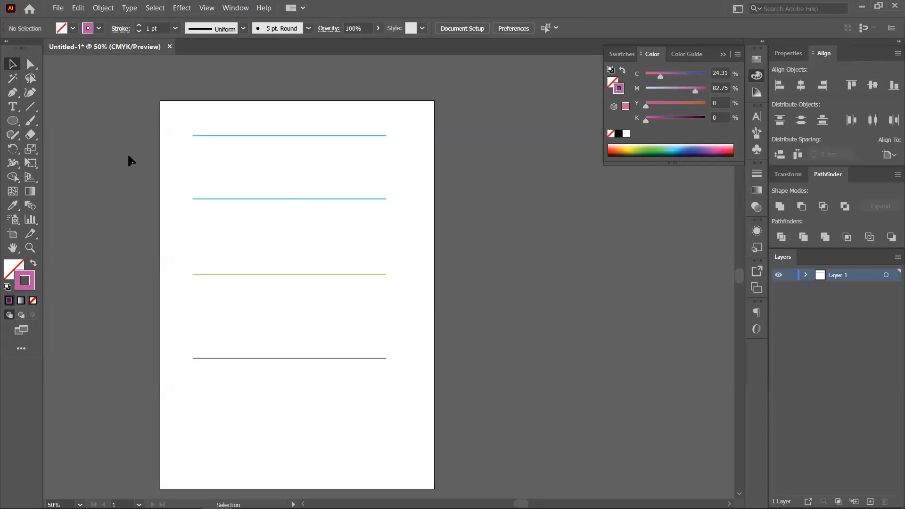
# - Swap the second line's fill and stroke colors to make its stroke raspberry, then remove its fill and deselect it
pyautogui.click(202, 199)
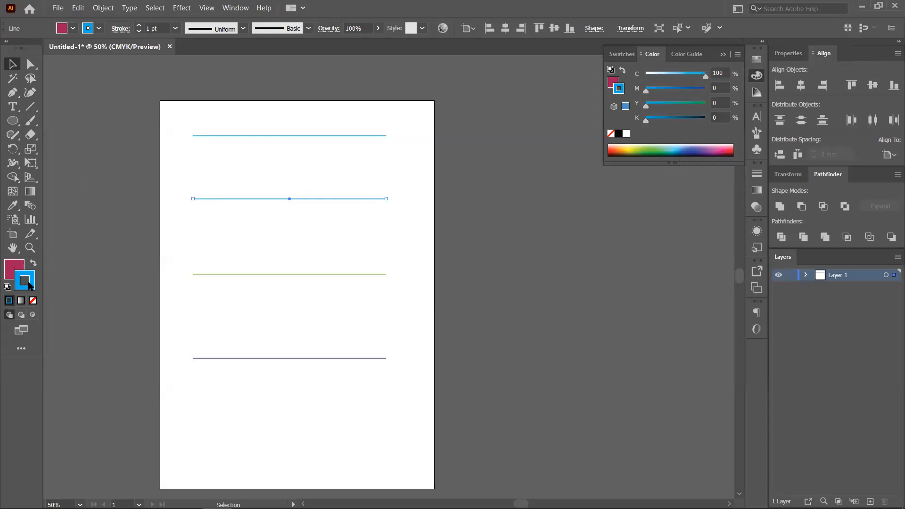
pyautogui.hotkey('shift', 'x')
pyautogui.press('x')
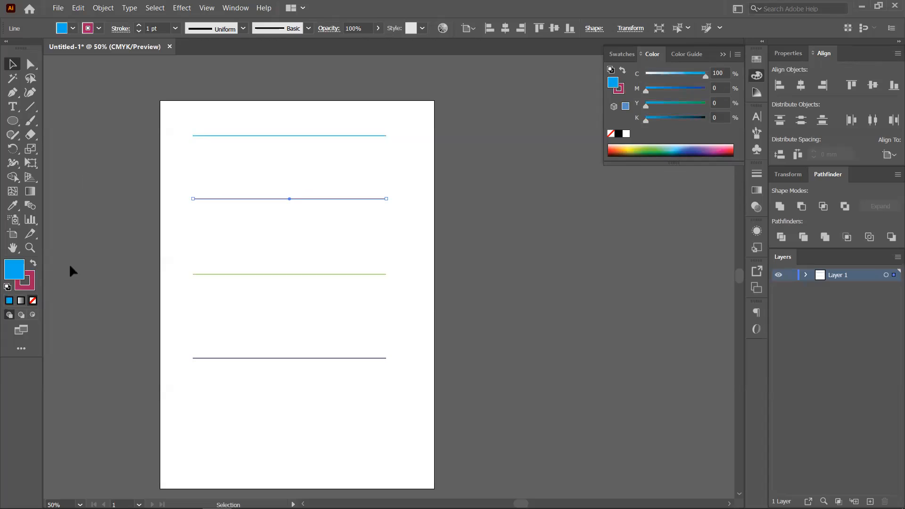
pyautogui.press('/')
pyautogui.press('x')
pyautogui.click(235, 232)
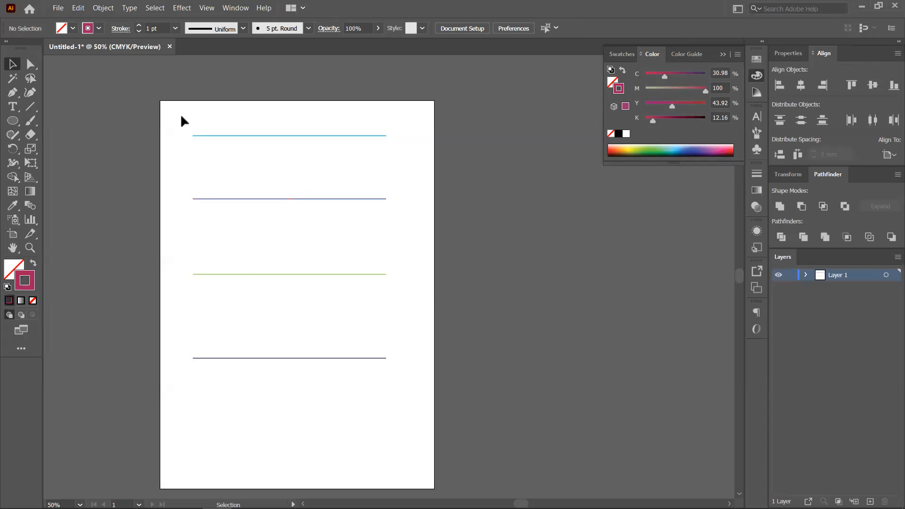
# - Make a blend from all four horizontal lines and clear the selection
pyautogui.moveTo(285, 373); pyautogui.dragTo(192, 116)
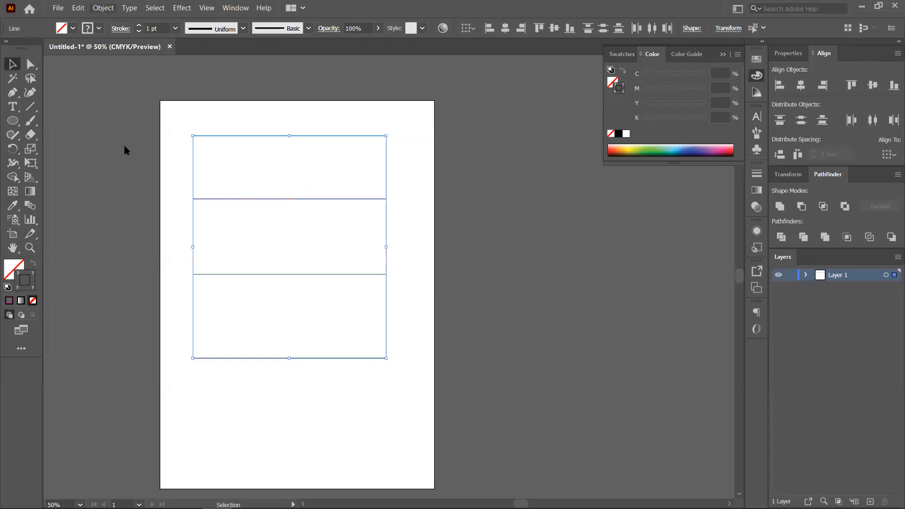
pyautogui.moveTo(236, 286)
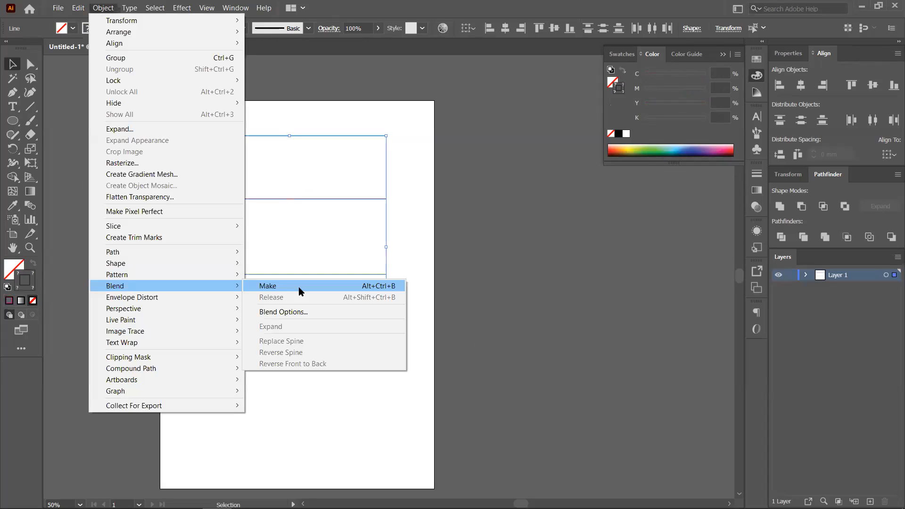
pyautogui.click(323, 286)
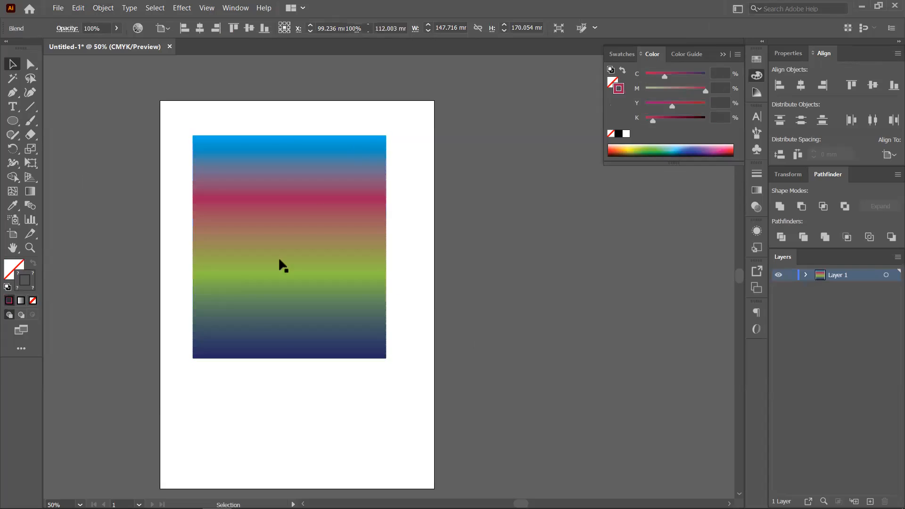
pyautogui.hotkey('ctrl', 'shift', 'a')
pyautogui.moveTo(234, 261); pyautogui.dragTo(241, 250)
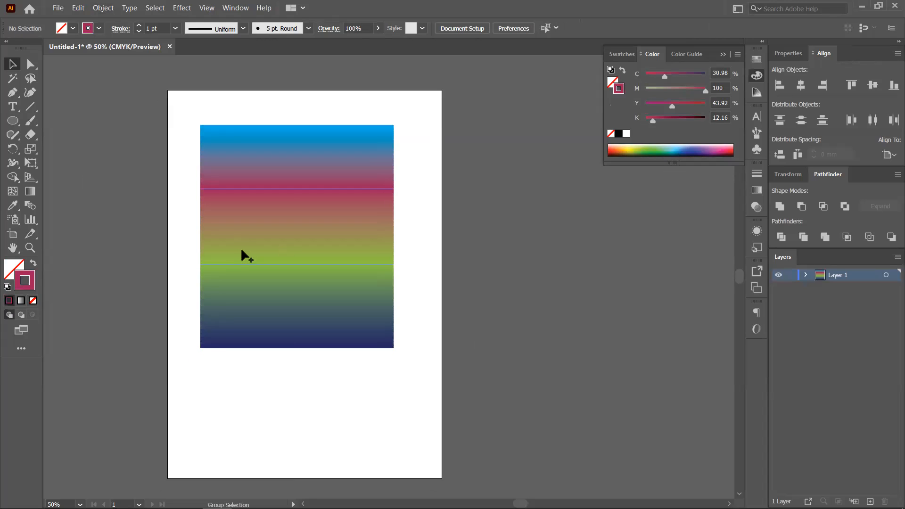
pyautogui.scroll(1, 241, 250)
pyautogui.scroll(-1, 241, 247)
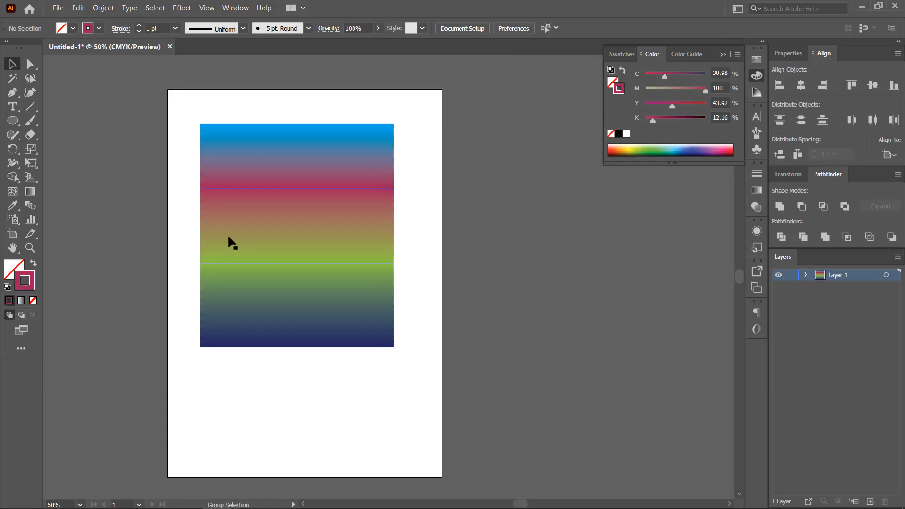
# - Set the Blend tool's spacing to Specified Steps with 1 step and the orientation to Align to Page
pyautogui.click(31, 206)
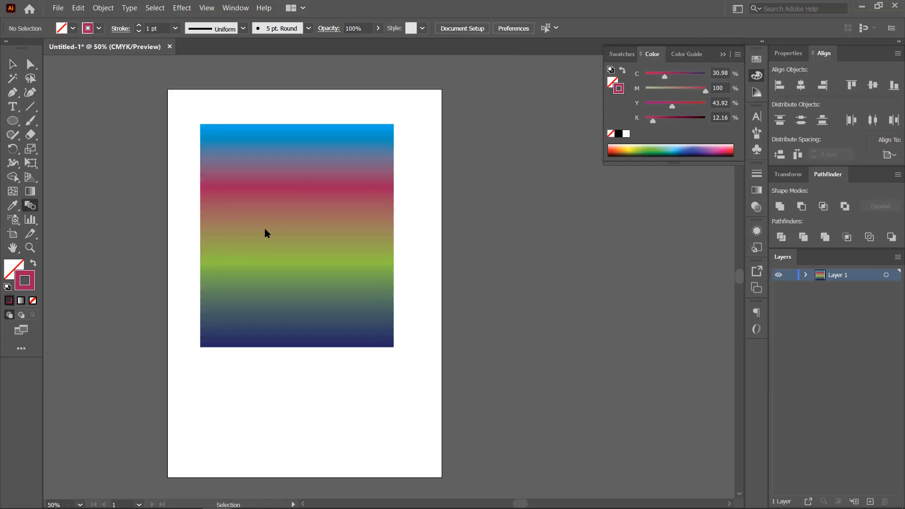
pyautogui.press('Return')
pyautogui.click(622, 287)
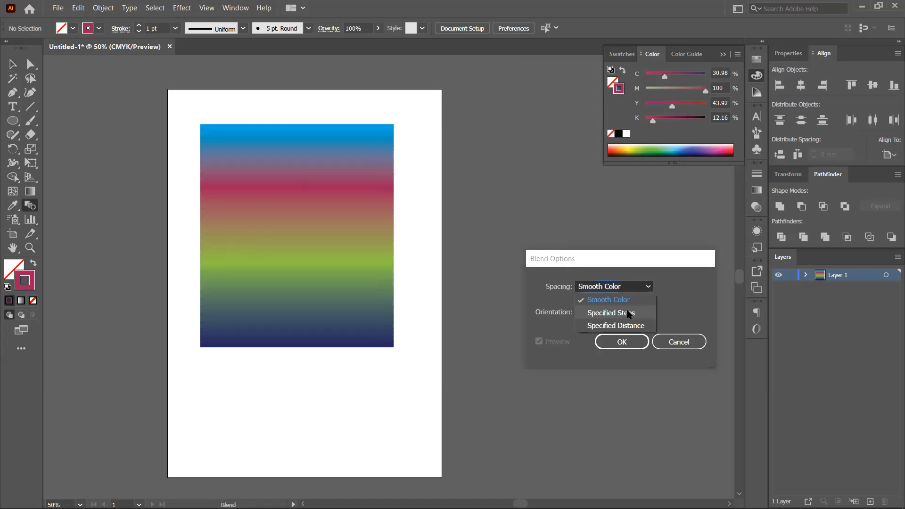
pyautogui.press('Return')
pyautogui.moveTo(646, 259); pyautogui.dragTo(583, 169)
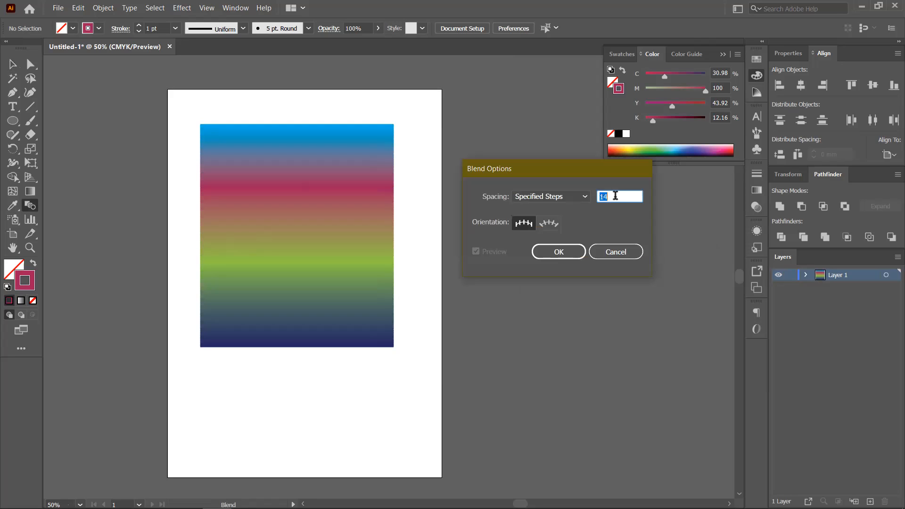
pyautogui.write('1')
pyautogui.click(521, 226)
pyautogui.click(553, 254)
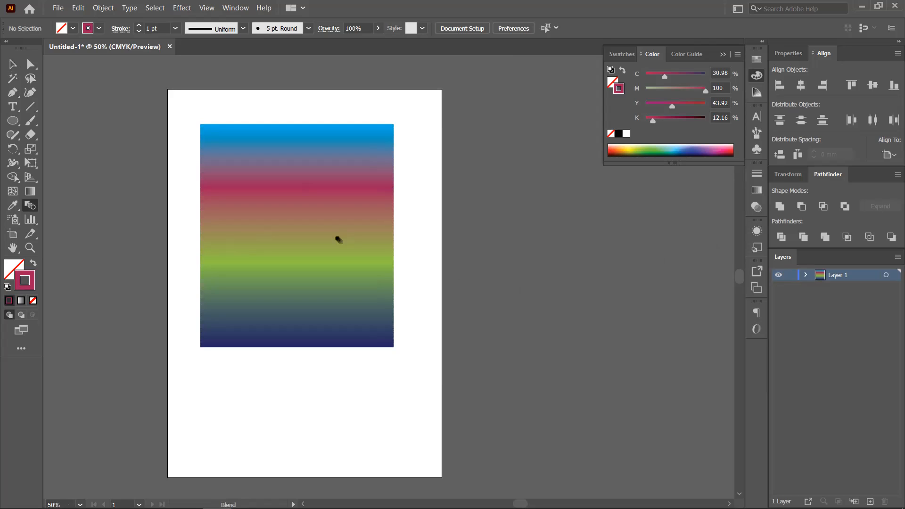
# - Move the four-color blend about 9 mm down the artboard, then undo back to the separate lines
pyautogui.press('v')
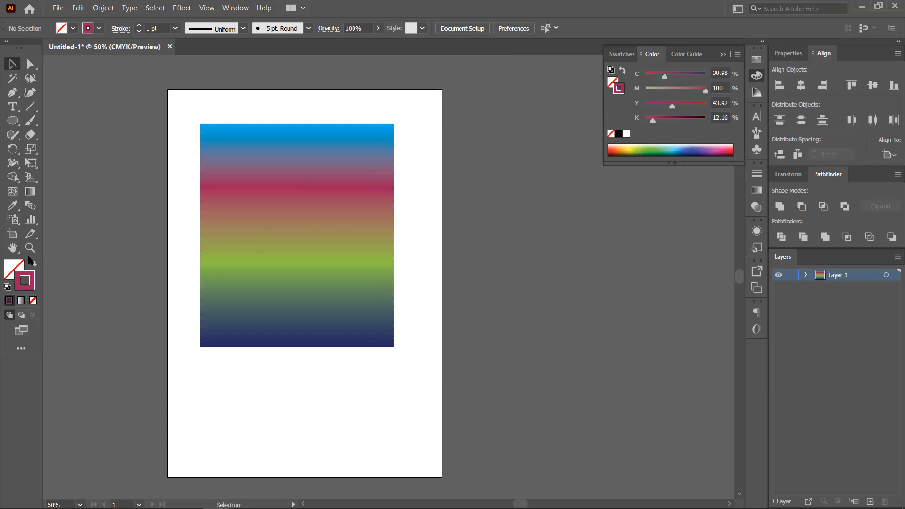
pyautogui.click(231, 184)
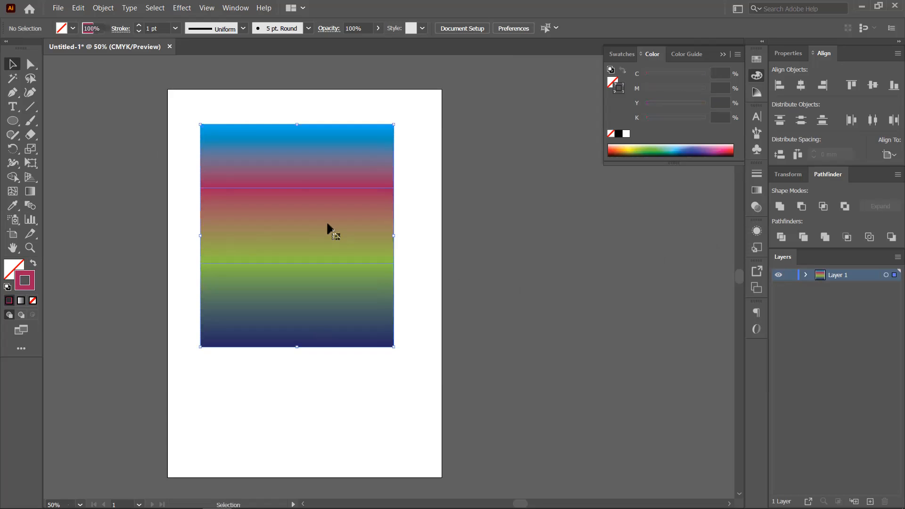
pyautogui.moveTo(315, 305); pyautogui.dragTo(315, 317)
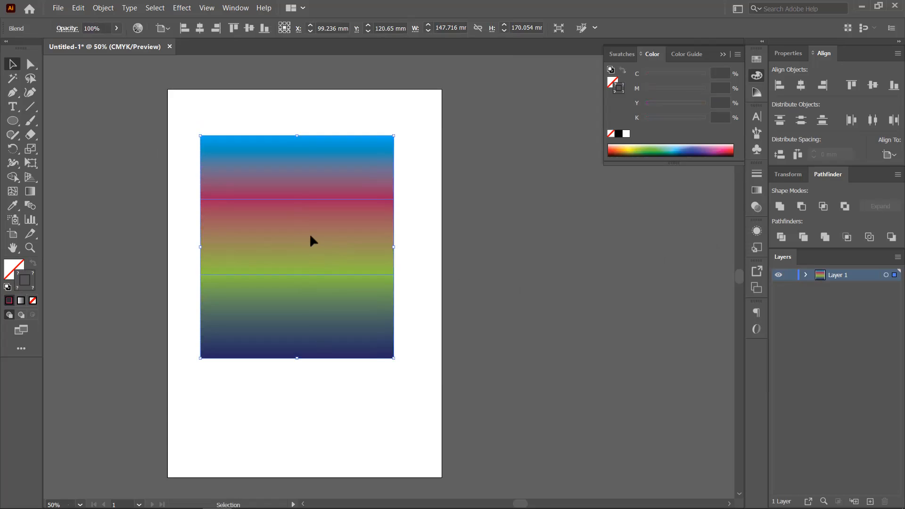
pyautogui.hotkey('ctrl', 'z')
pyautogui.hotkey('ctrl', 'z')
pyautogui.hotkey('ctrl', 'z')
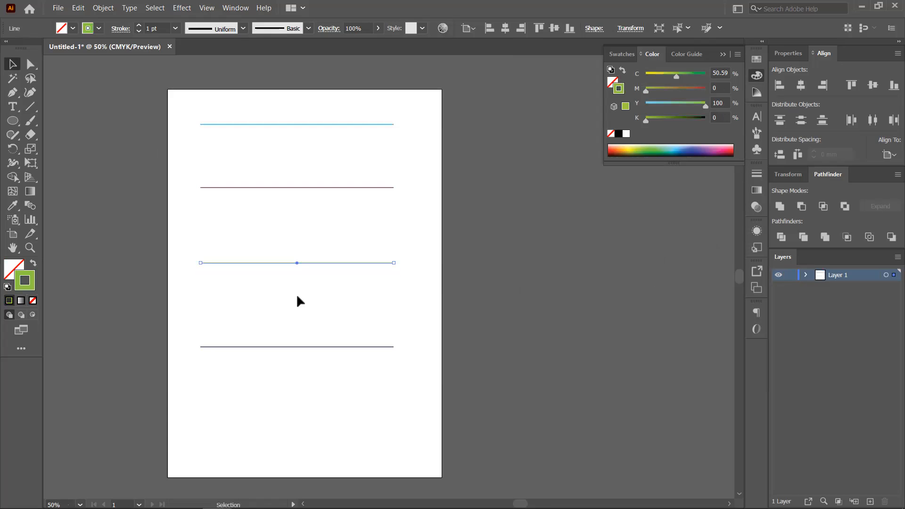
# - Delete the green line and move the raspberry line down to about midway between the two remaining lines
pyautogui.hotkey('ctrl', 'z')
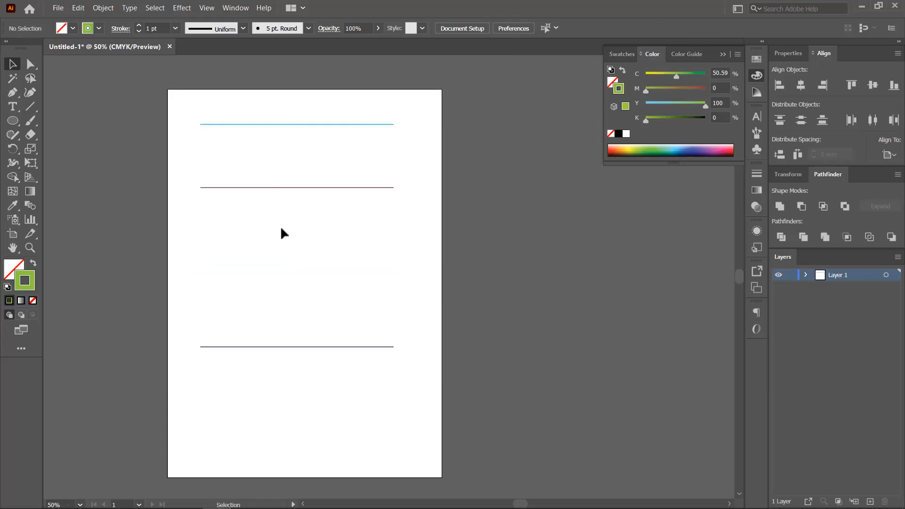
pyautogui.moveTo(278, 188); pyautogui.dragTo(246, 222)
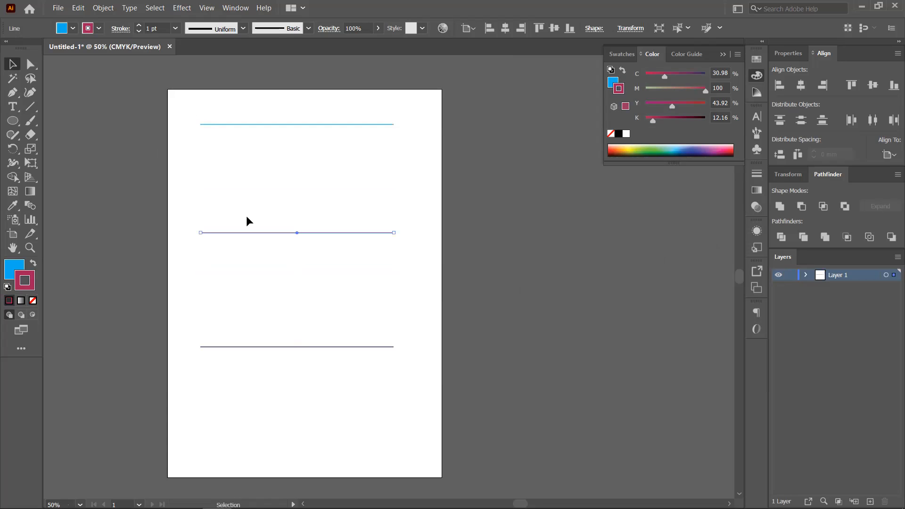
# - Blend the three horizontal lines in order from the blue one through the raspberry one to the dark one
pyautogui.hotkey('ctrl', 'a')
pyautogui.click(30, 206)
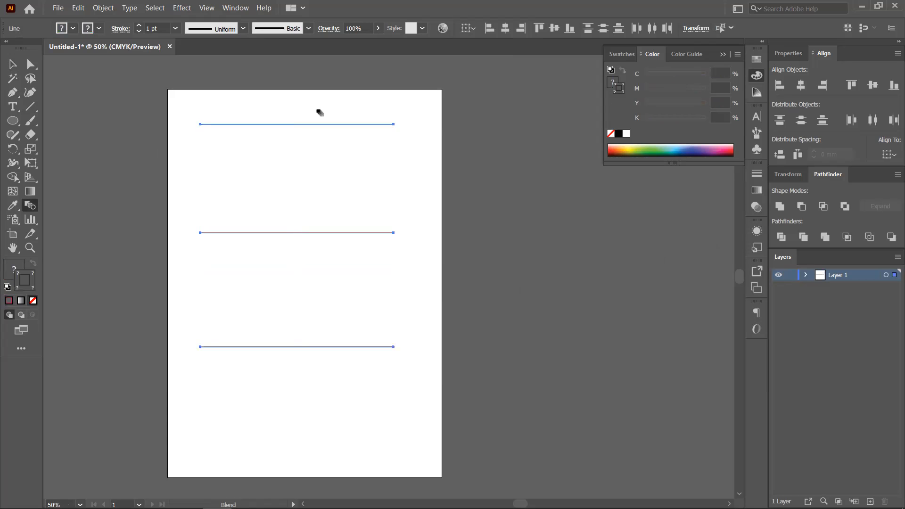
pyautogui.click(293, 125)
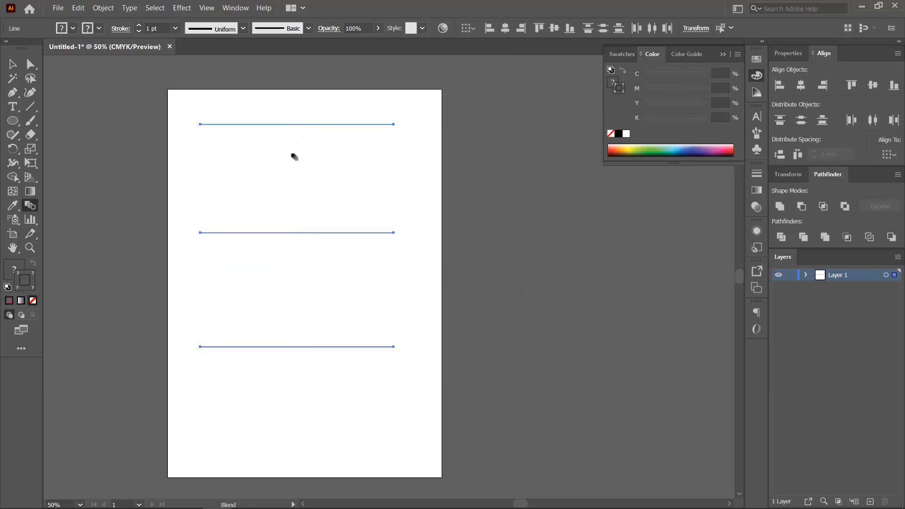
pyautogui.click(292, 233)
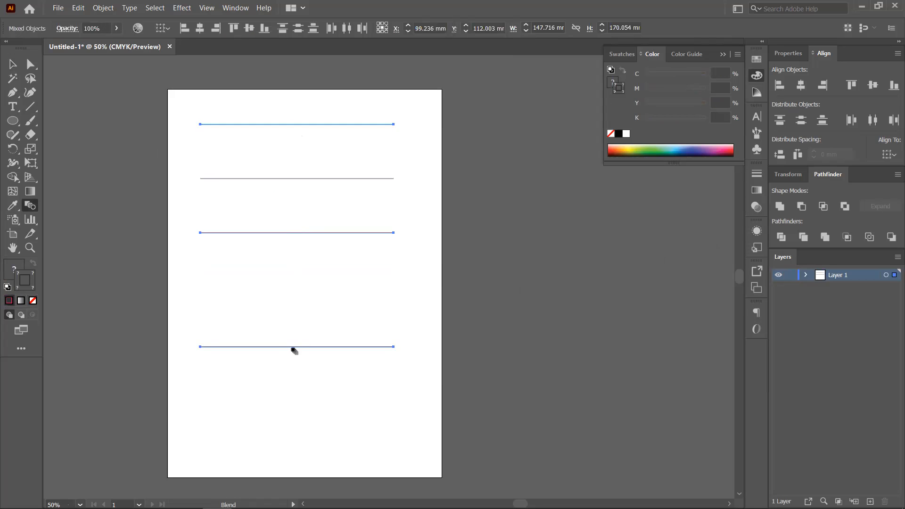
pyautogui.click(293, 348)
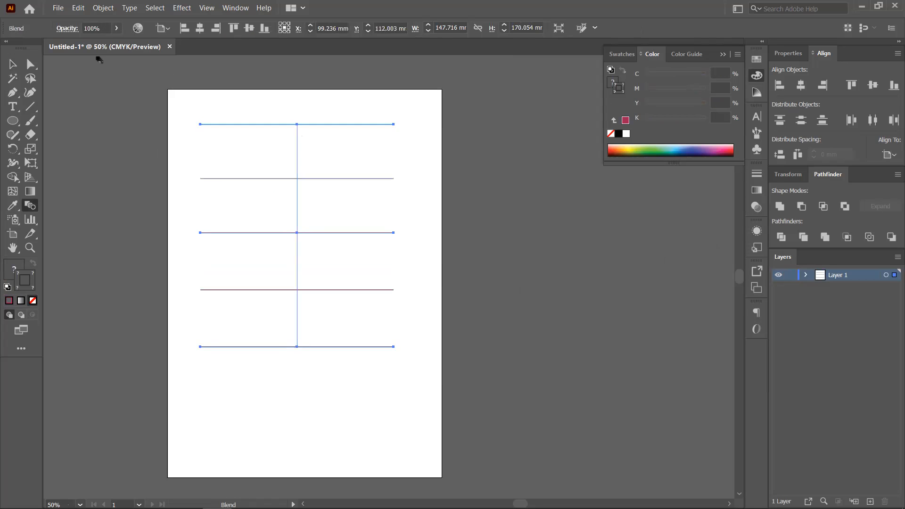
# - Try 6, 15, 21 and 30 specified steps for the three-line blend, settle on 35, and clear the selection
pyautogui.press('Return')
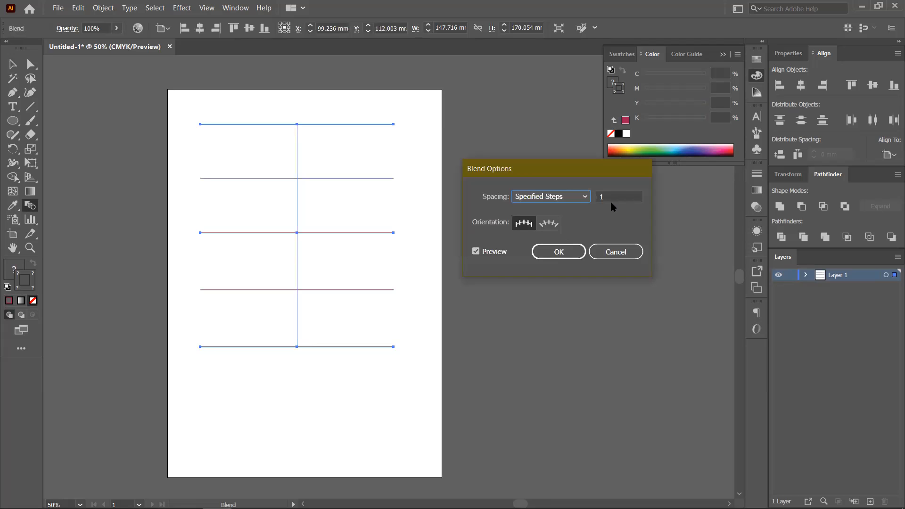
pyautogui.write('6')
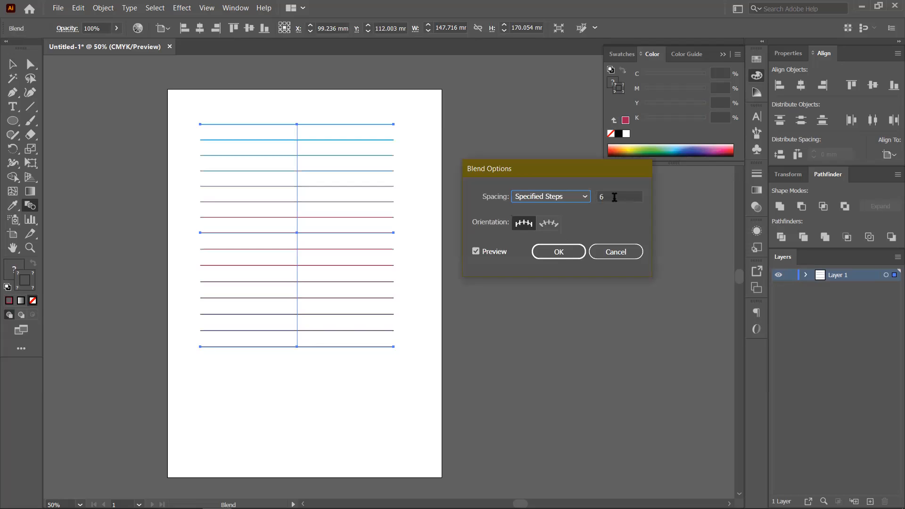
pyautogui.press('BackSpace')
pyautogui.write('15')
pyautogui.press('BackSpace')
pyautogui.press('BackSpace')
pyautogui.write('21')
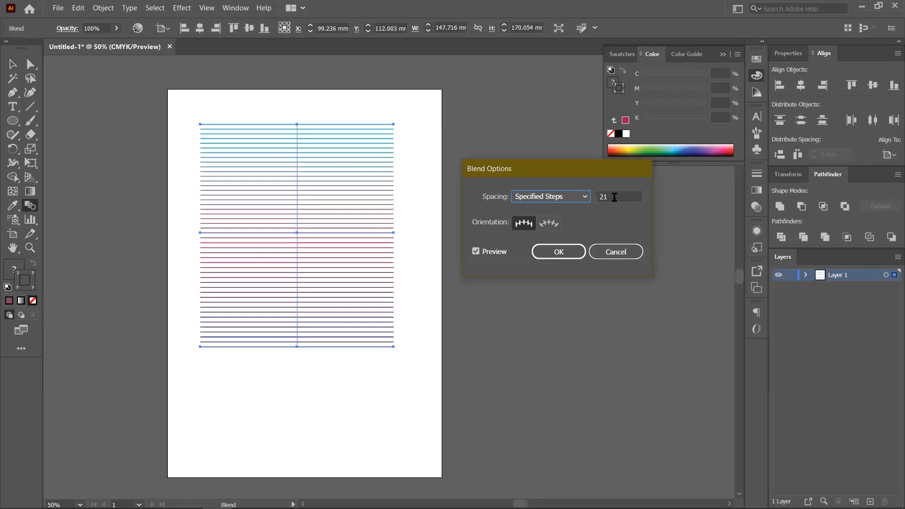
pyautogui.press('BackSpace')
pyautogui.press('BackSpace')
pyautogui.write('30')
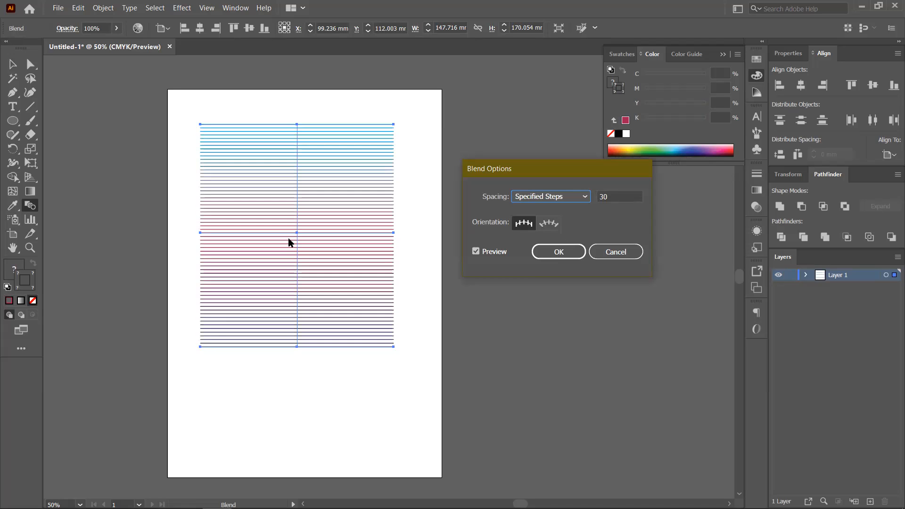
pyautogui.press('BackSpace')
pyautogui.press('BackSpace')
pyautogui.write('35')
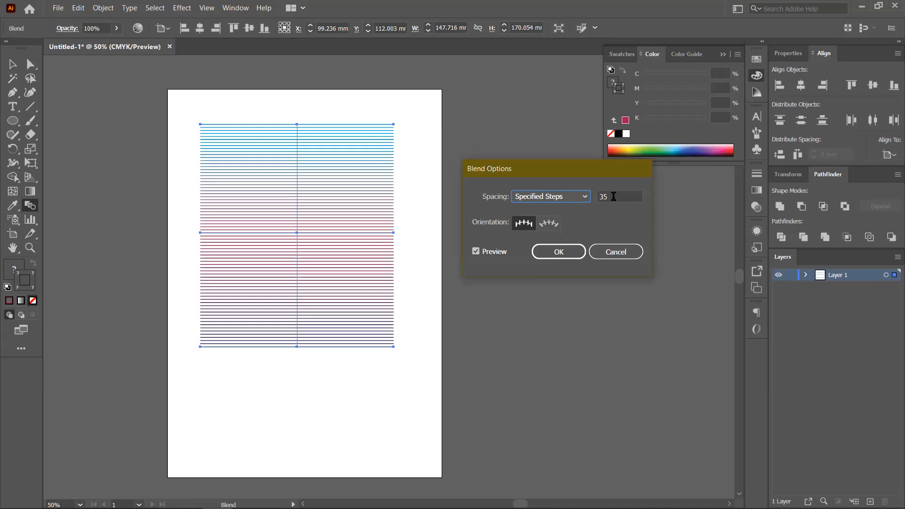
pyautogui.scroll(2, 614, 197)
pyautogui.click(557, 251)
pyautogui.press('v')
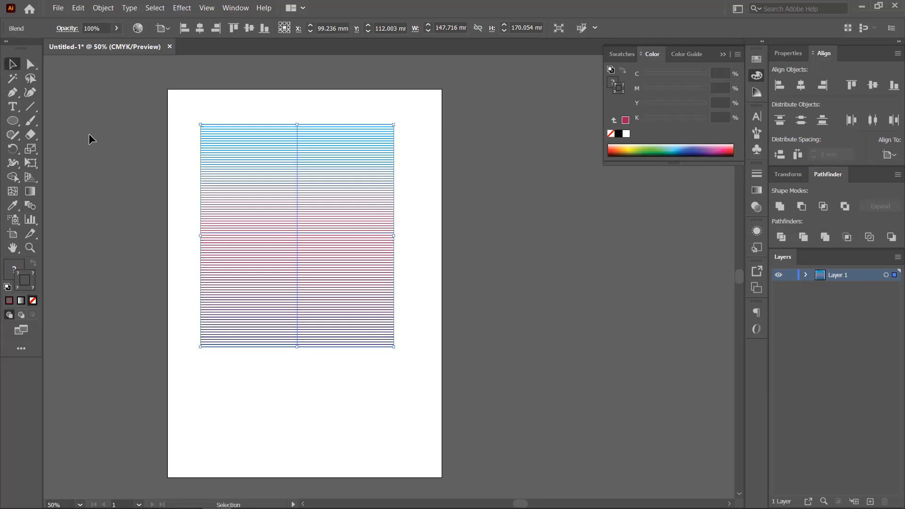
pyautogui.hotkey('ctrl', 'shift', 'a')
# - Expand the whole line blend with Object, Fill and Stroke included, and deselect it
pyautogui.scroll(2, 319, 223)
pyautogui.scroll(-1, 234, 207)
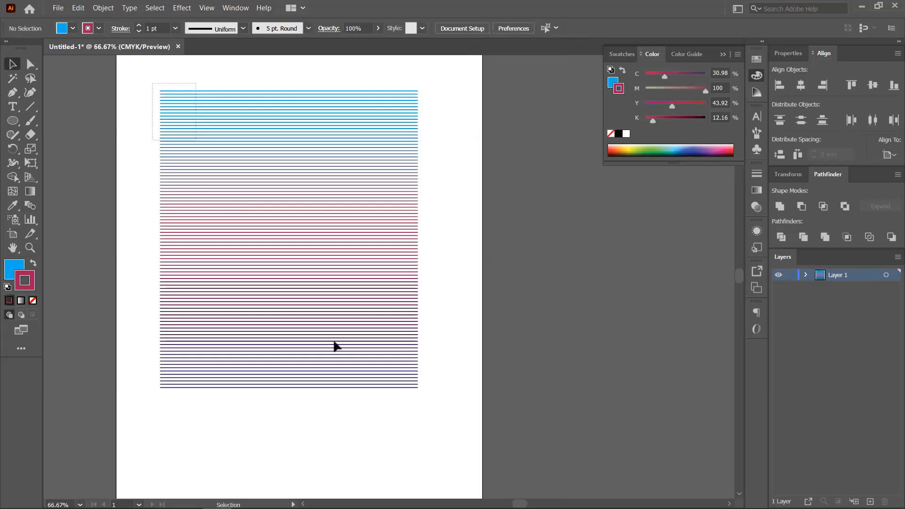
pyautogui.hotkey('ctrl', 'a')
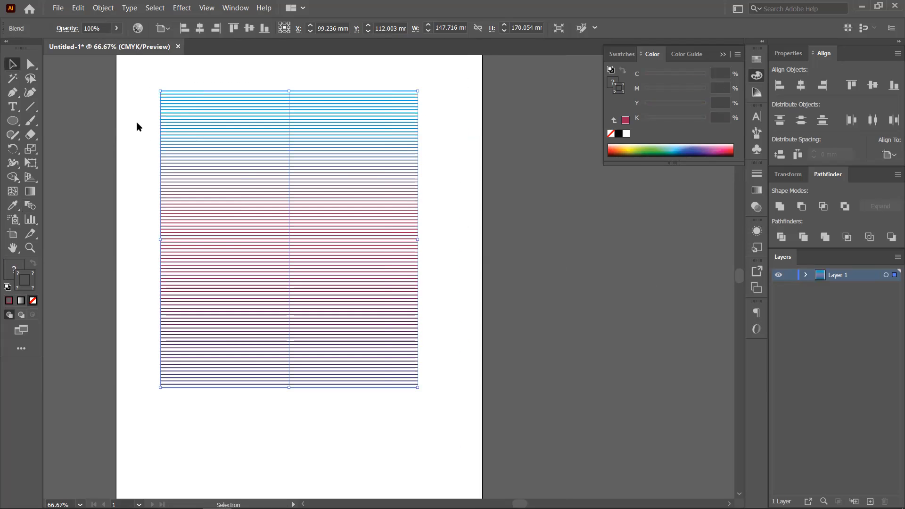
pyautogui.click(104, 8)
pyautogui.click(122, 131)
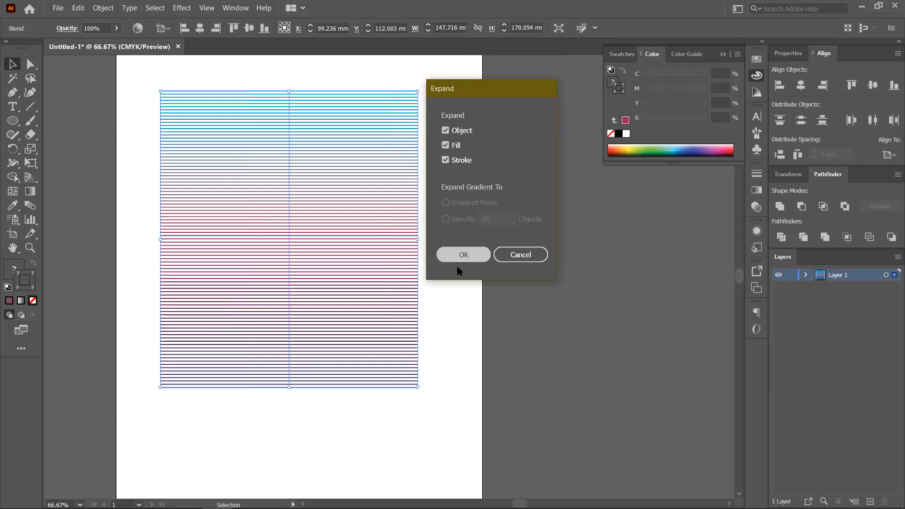
pyautogui.click(461, 257)
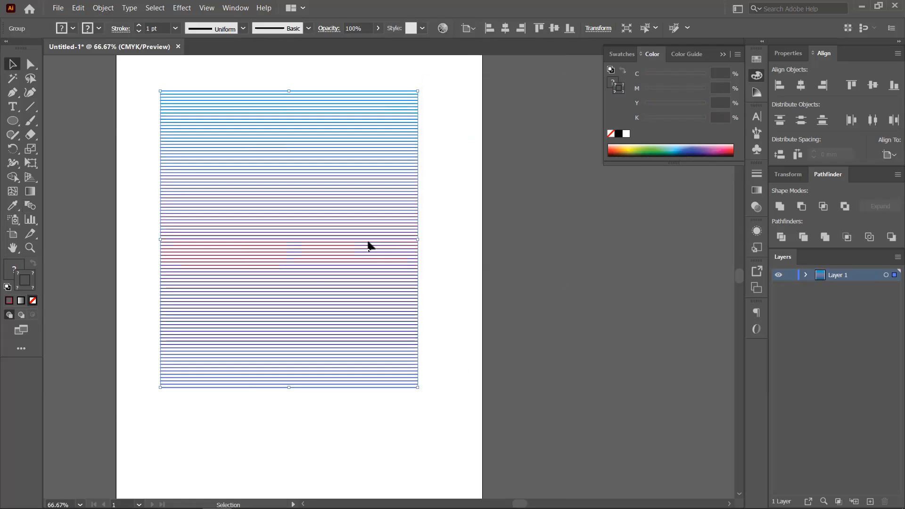
pyautogui.click(62, 246)
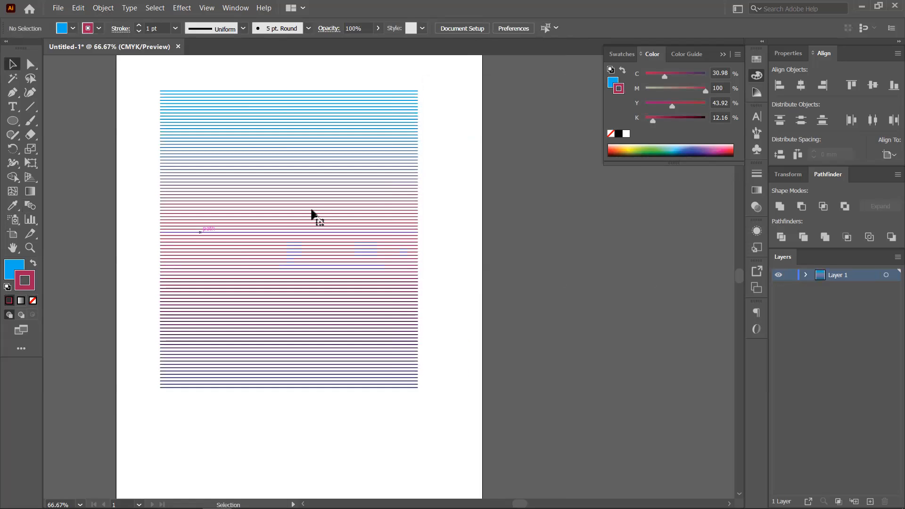
# - Draw a blue circle over the upper part of the colored lines and remove its stroke
pyautogui.hotkey('ctrl', 'a')
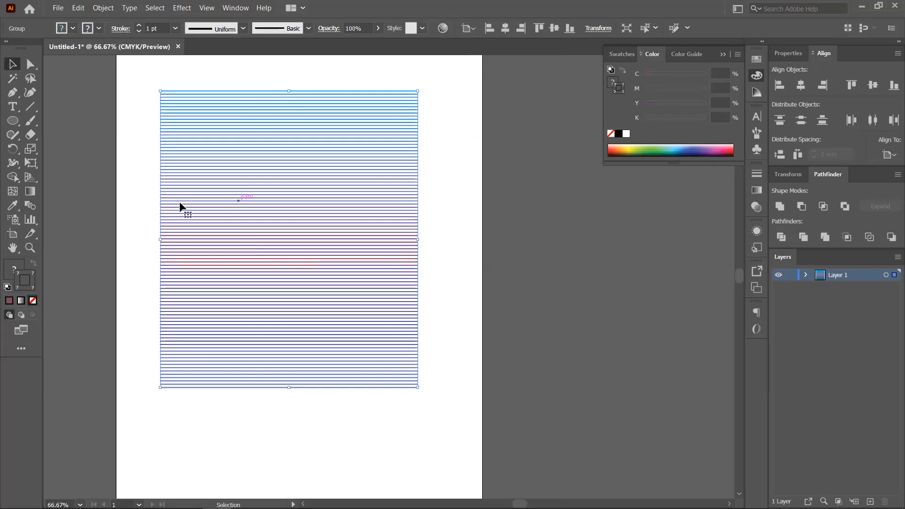
pyautogui.click(13, 122)
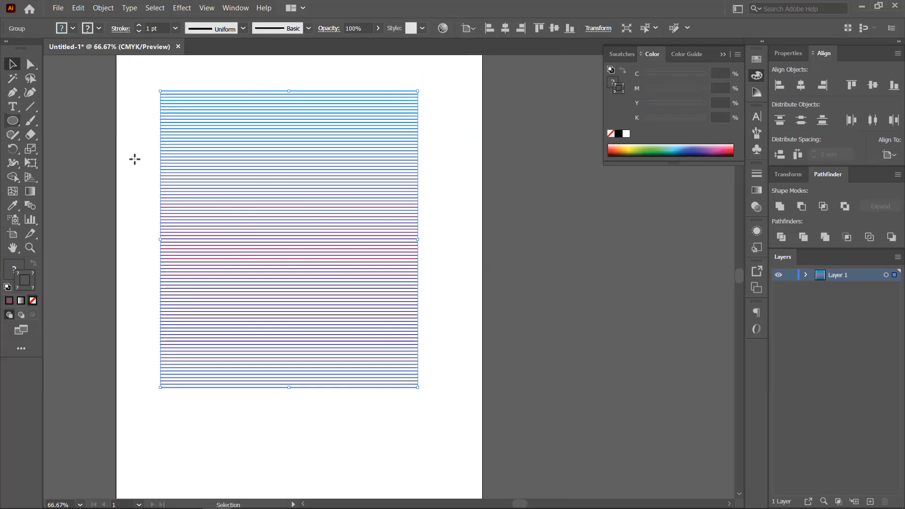
pyautogui.moveTo(228, 154)
pyautogui.mouseDown()
pyautogui.moveTo(353, 269)
pyautogui.moveTo(300, 223)
pyautogui.mouseUp()
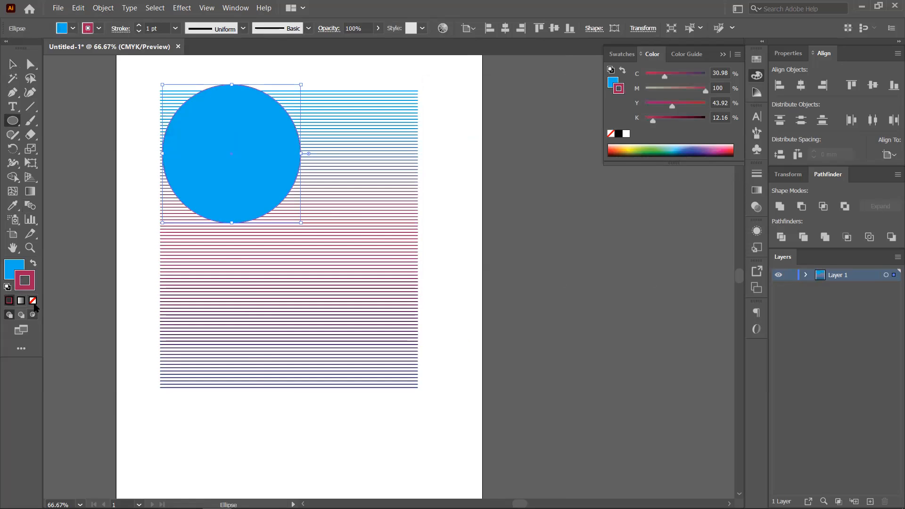
pyautogui.press('/')
pyautogui.click(17, 68)
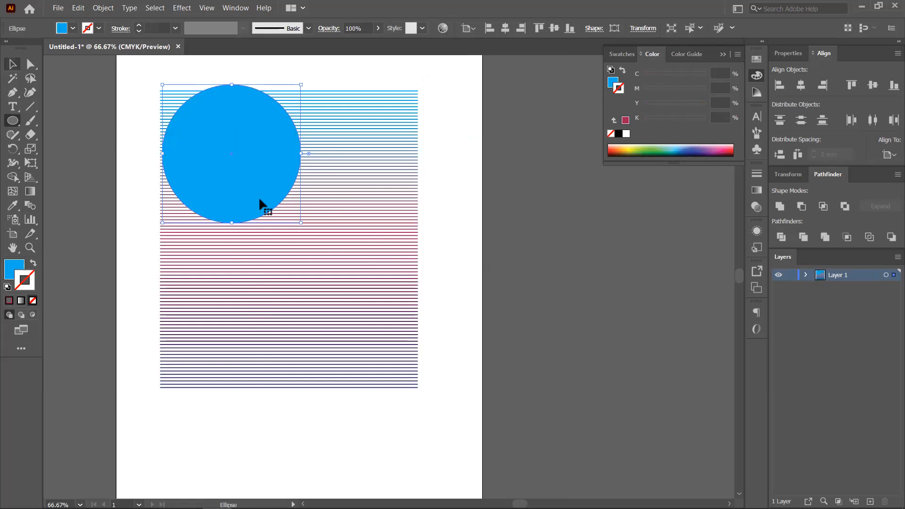
# - Enlarge the circle to cover most of the lines' width and center it horizontally and vertically on them
pyautogui.moveTo(304, 222); pyautogui.dragTo(369, 314)
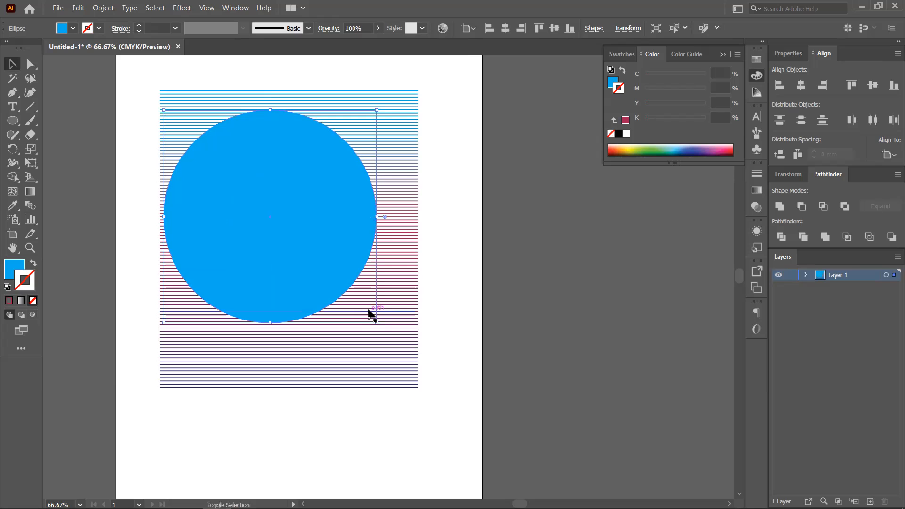
pyautogui.moveTo(308, 264); pyautogui.dragTo(326, 280)
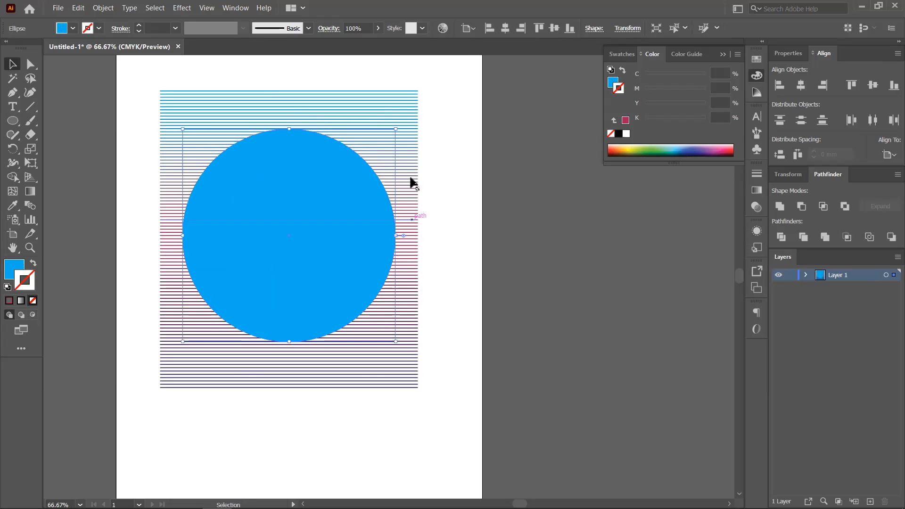
pyautogui.hotkey('ctrl', 'a')
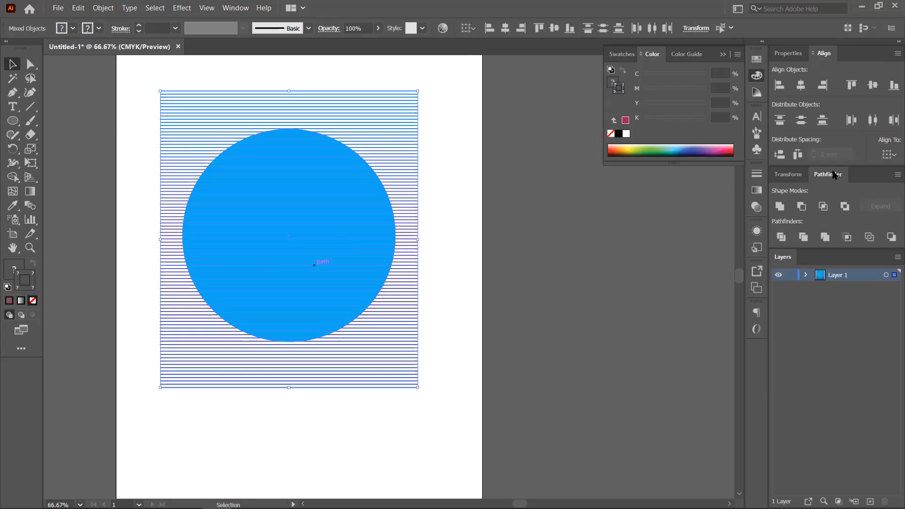
pyautogui.click(802, 86)
pyautogui.click(873, 86)
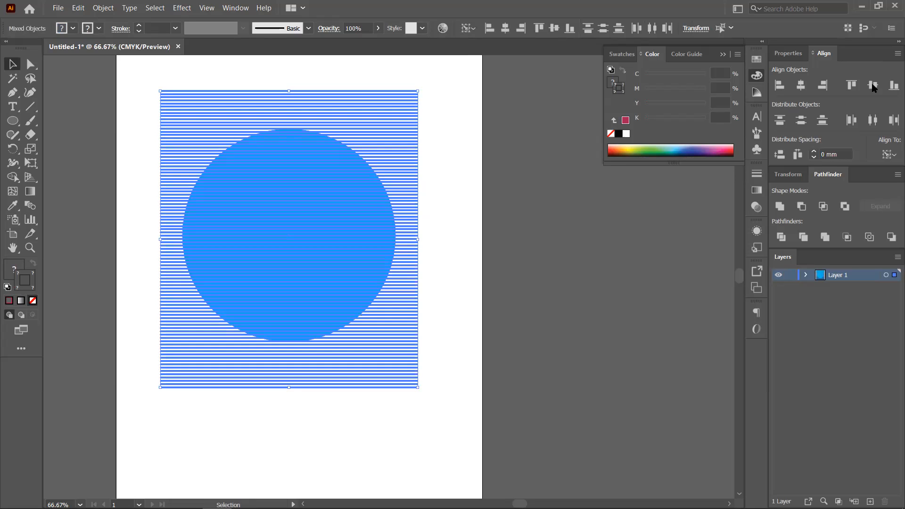
# - Ungroup the expanded colored lines and clear the selection
pyautogui.hotkey('ctrl', 'g')
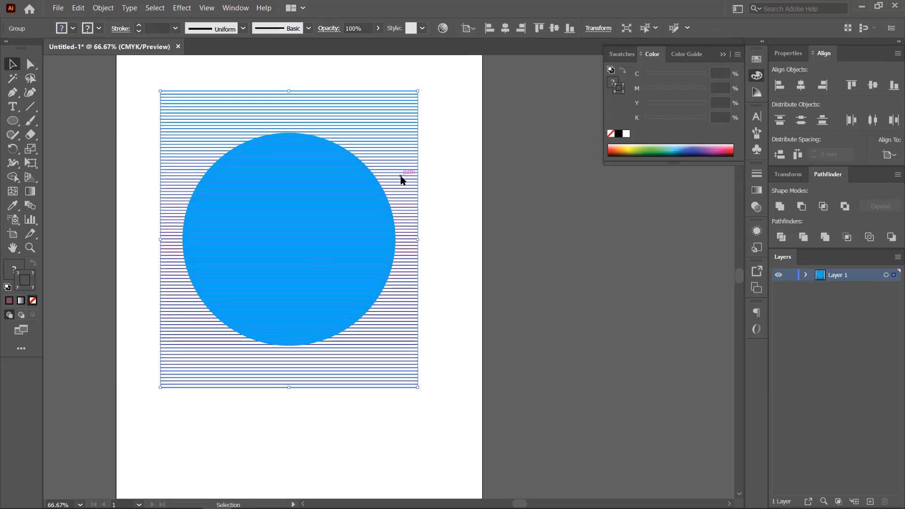
pyautogui.rightClick(439, 267)
pyautogui.click(458, 262)
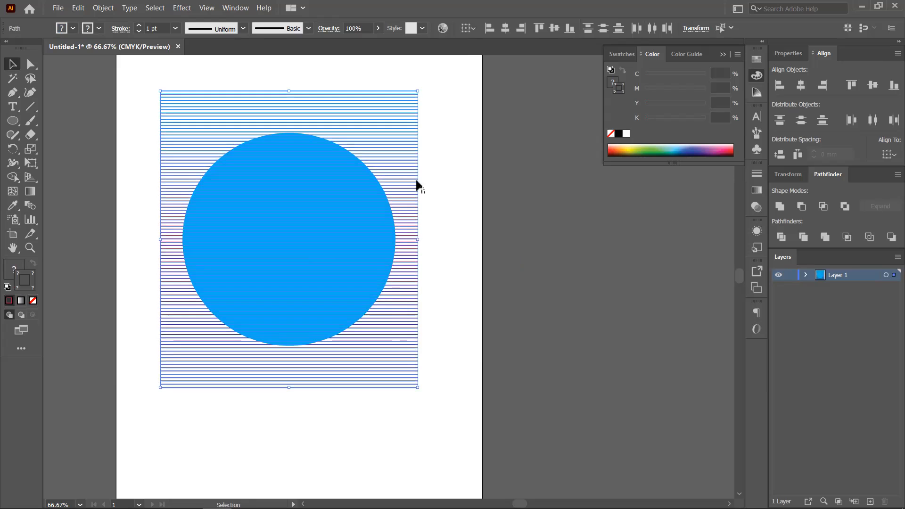
pyautogui.click(409, 175)
pyautogui.click(451, 180)
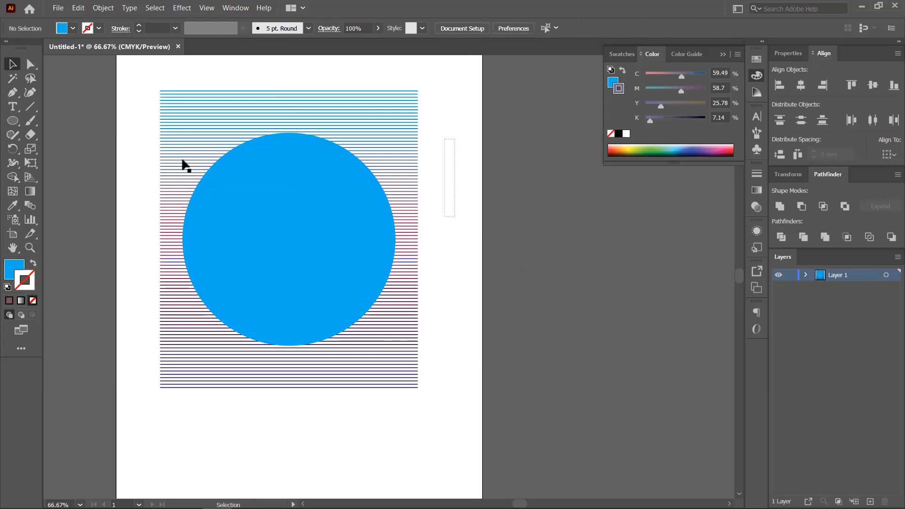
# - Try to cut the colored lines with the circle using the Minus Front and Intersect shape modes
pyautogui.moveTo(139, 71)
pyautogui.mouseDown()
pyautogui.moveTo(296, 320)
pyautogui.moveTo(392, 421)
pyautogui.moveTo(436, 439)
pyautogui.mouseUp()
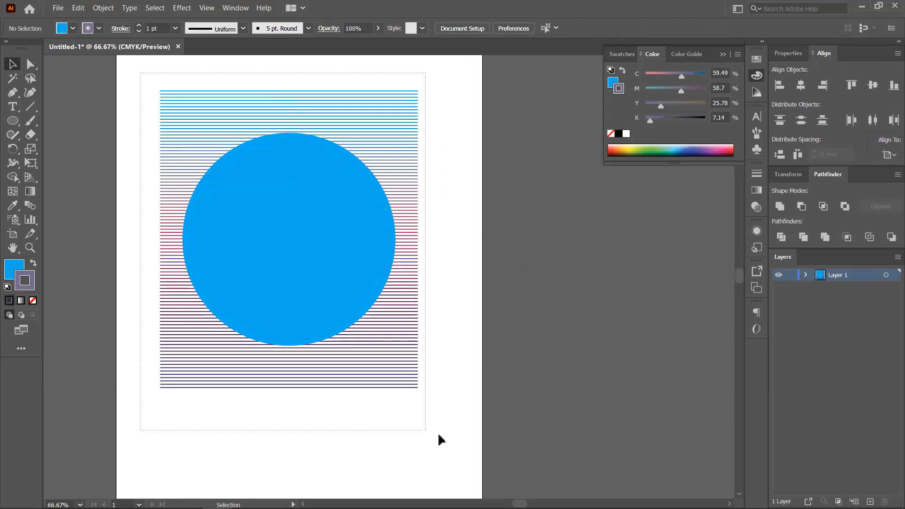
pyautogui.click(805, 208)
pyautogui.click(547, 275)
pyautogui.click(824, 210)
# - Clip the colored lines to the circle with a clipping mask and reposition the clipped circle on the artboard
pyautogui.rightClick(305, 225)
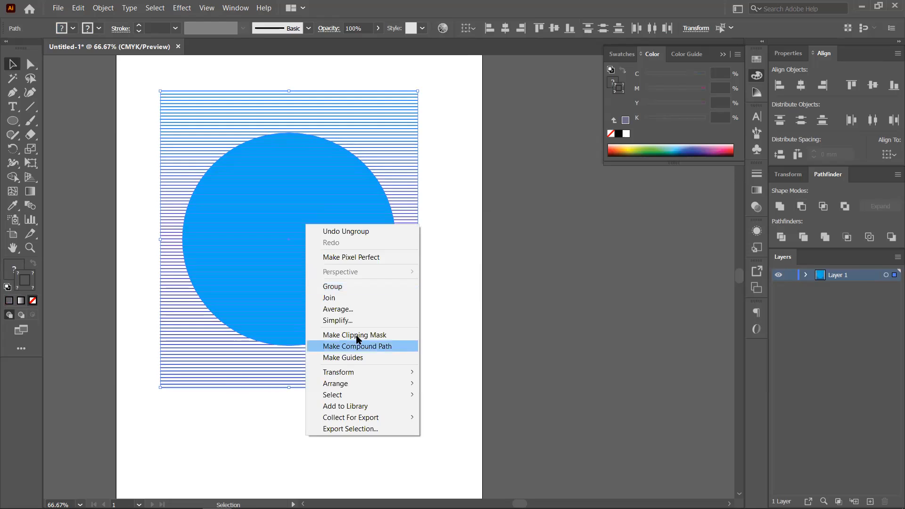
pyautogui.click(358, 335)
pyautogui.moveTo(334, 261); pyautogui.dragTo(387, 290)
pyautogui.click(598, 268)
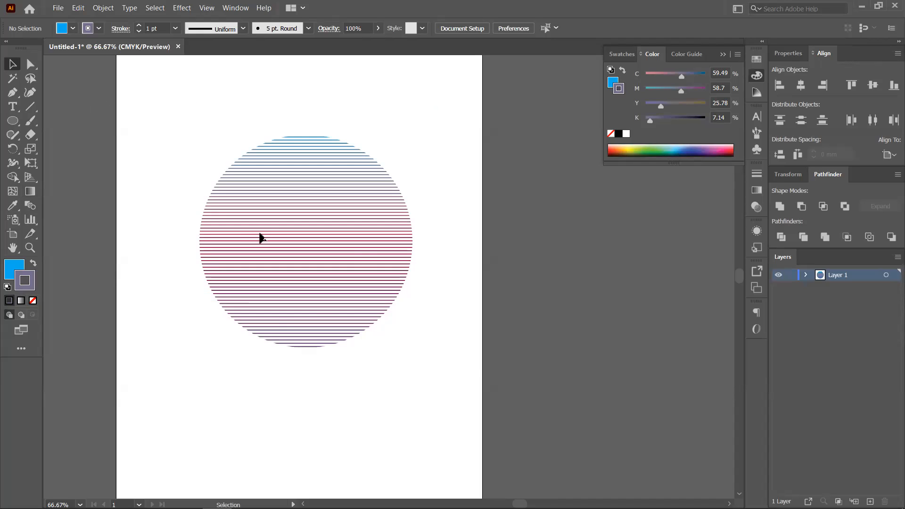
pyautogui.hotkey('ctrl', 'a')
pyautogui.moveTo(340, 263)
pyautogui.mouseDown()
pyautogui.moveTo(243, 273)
pyautogui.moveTo(256, 264)
pyautogui.moveTo(326, 263)
pyautogui.mouseUp()
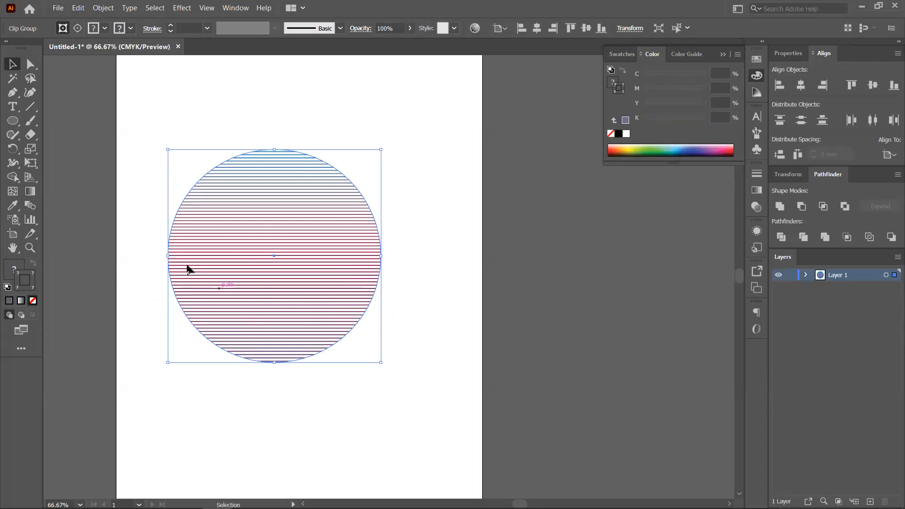
# - Open the Blend Options twice to review the spacing and orientation settings, leaving them as they are
pyautogui.click(100, 12)
pyautogui.moveTo(230, 287)
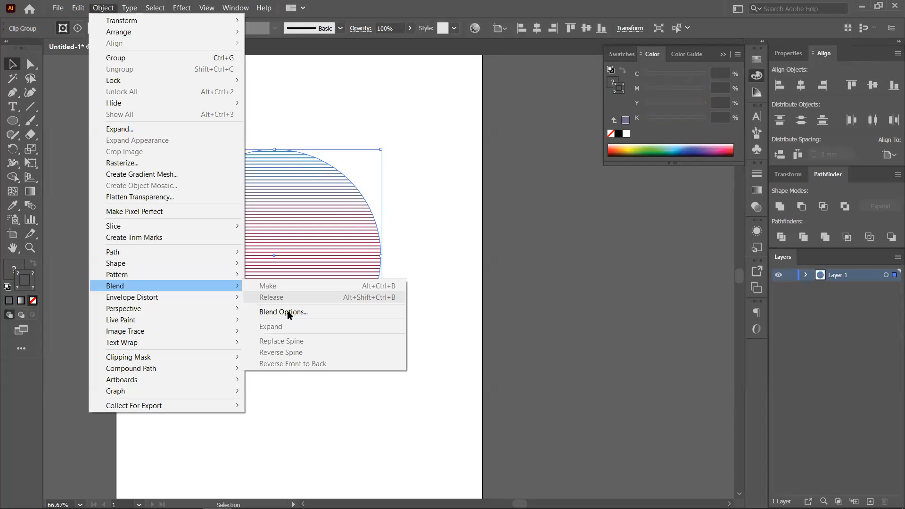
pyautogui.click(302, 312)
pyautogui.click(626, 254)
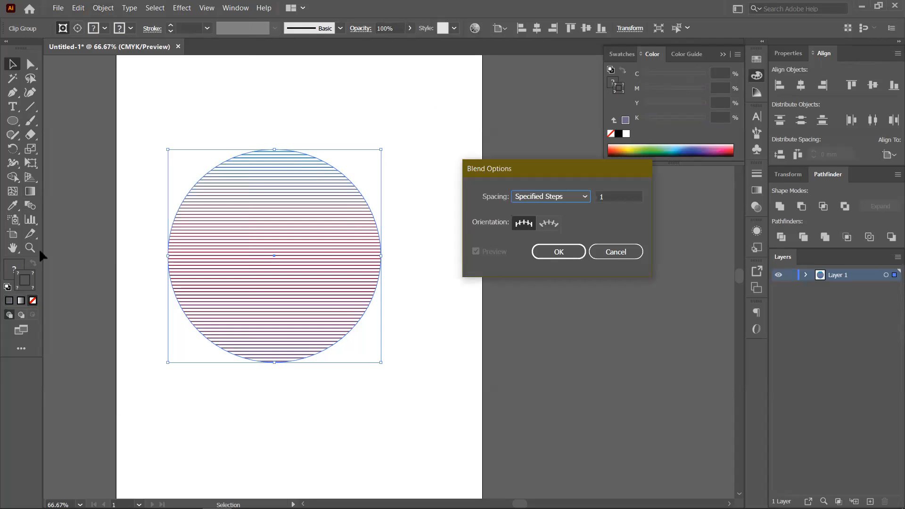
pyautogui.doubleClick(30, 206)
pyautogui.click(583, 254)
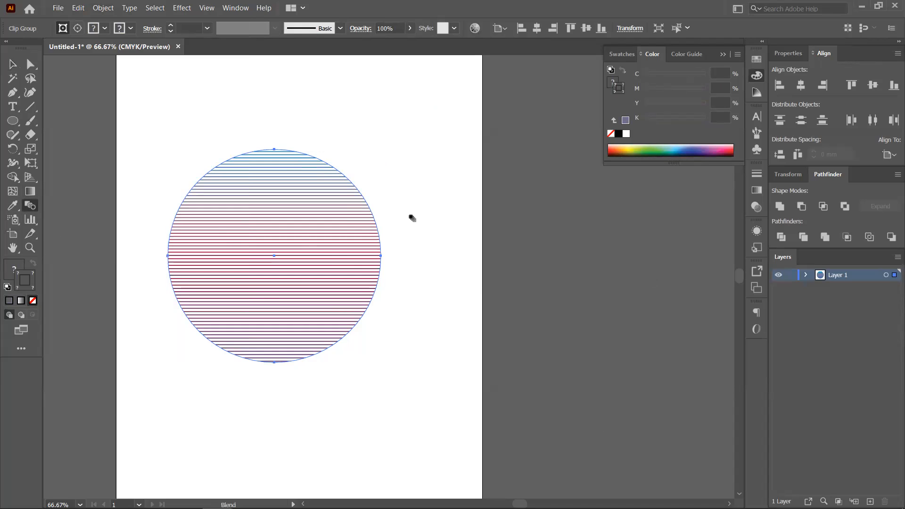
# - Move the striped circle slightly higher on the artboard, keeping it left of the artboard's center
pyautogui.click(11, 64)
pyautogui.moveTo(267, 238); pyautogui.dragTo(307, 225)
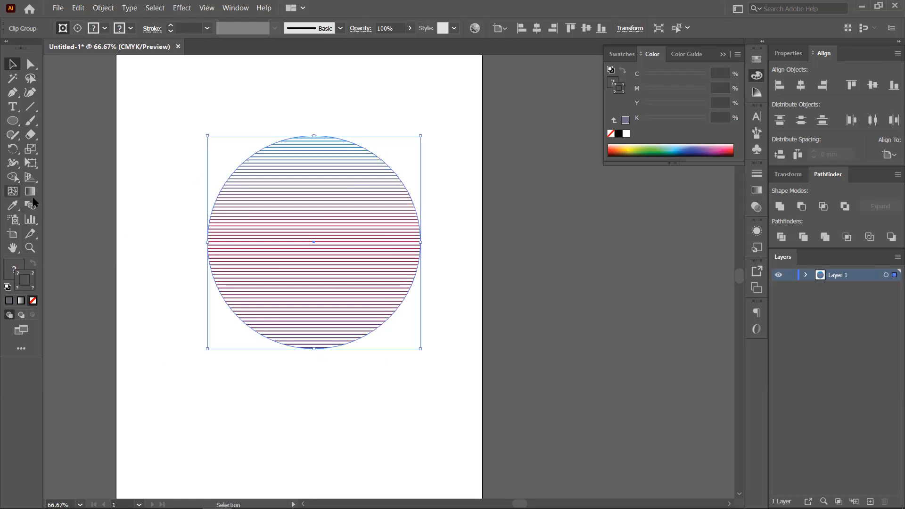
pyautogui.moveTo(381, 242); pyautogui.dragTo(343, 236)
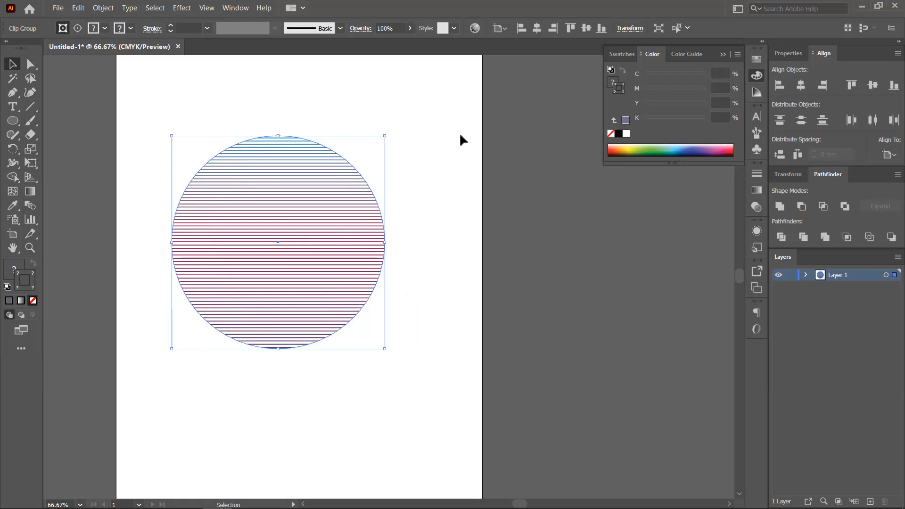
# - Move the striped circle toward the artboard's center and try flattening it with the Merge pathfinder
pyautogui.click(436, 268)
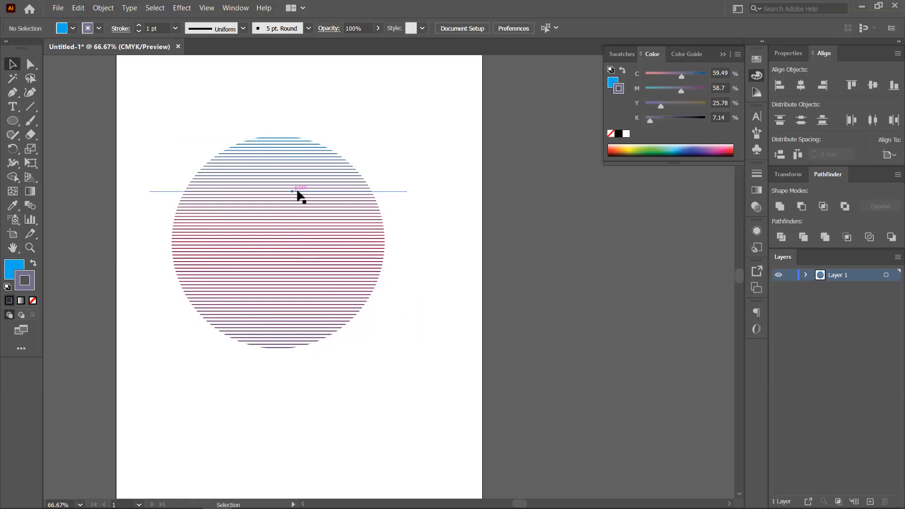
pyautogui.moveTo(275, 270); pyautogui.dragTo(316, 274)
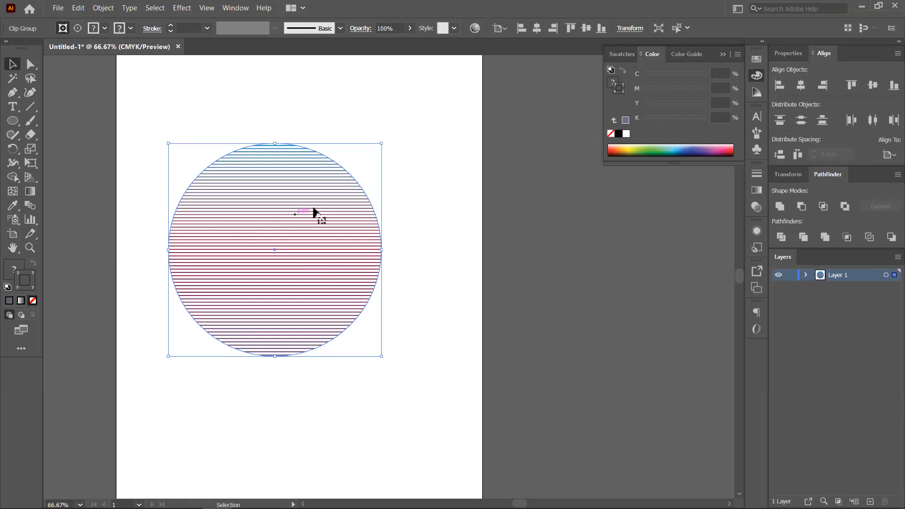
pyautogui.moveTo(285, 226); pyautogui.dragTo(606, 221)
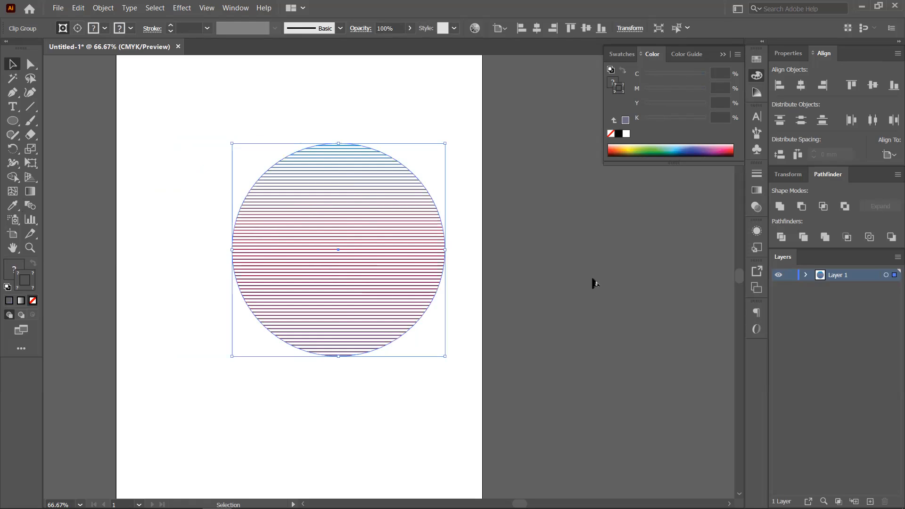
pyautogui.click(825, 238)
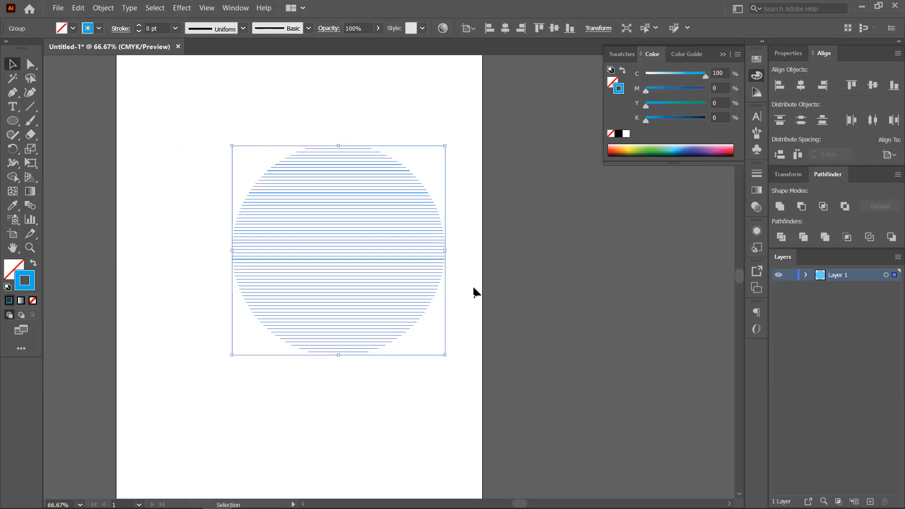
pyautogui.click(357, 301)
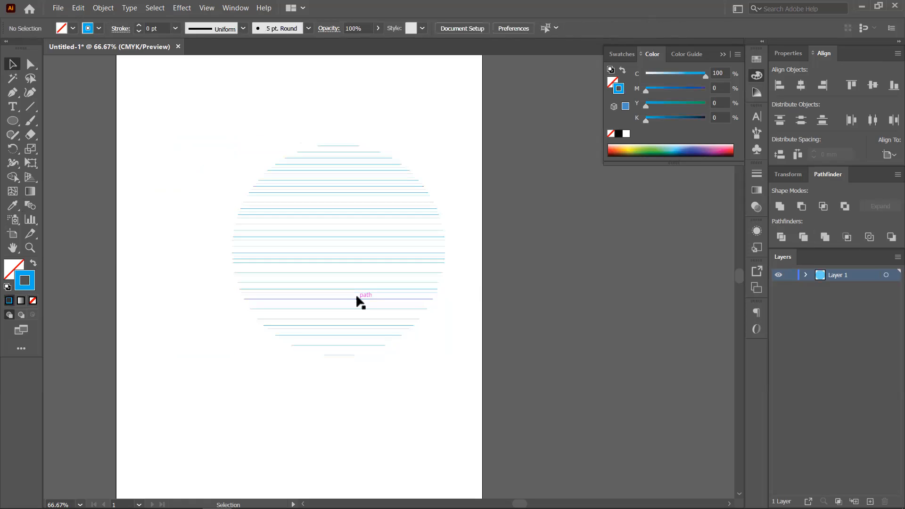
# - Undo the merge, the moves and the clipping mask, back to the solid blue circle over the unclipped colored lines
pyautogui.hotkey('ctrl', 'z')
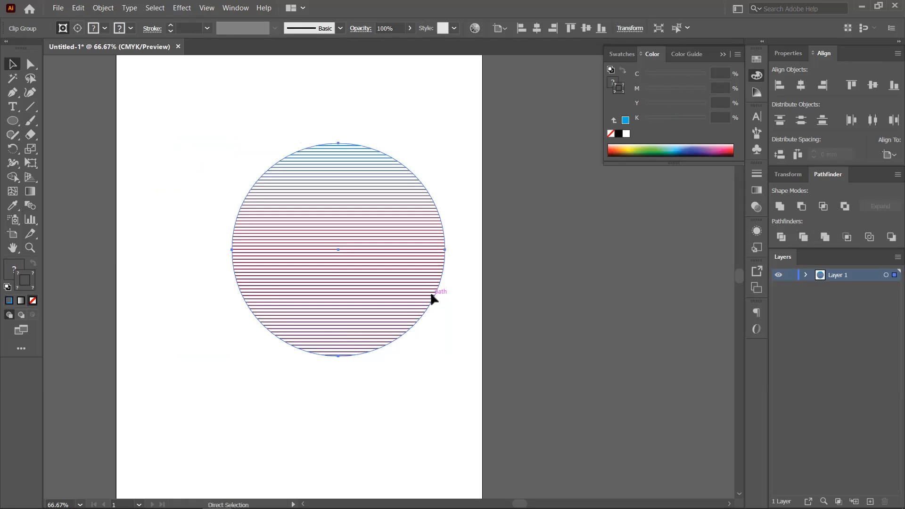
pyautogui.hotkey('ctrl', 'z')
pyautogui.hotkey('ctrl', 'z')
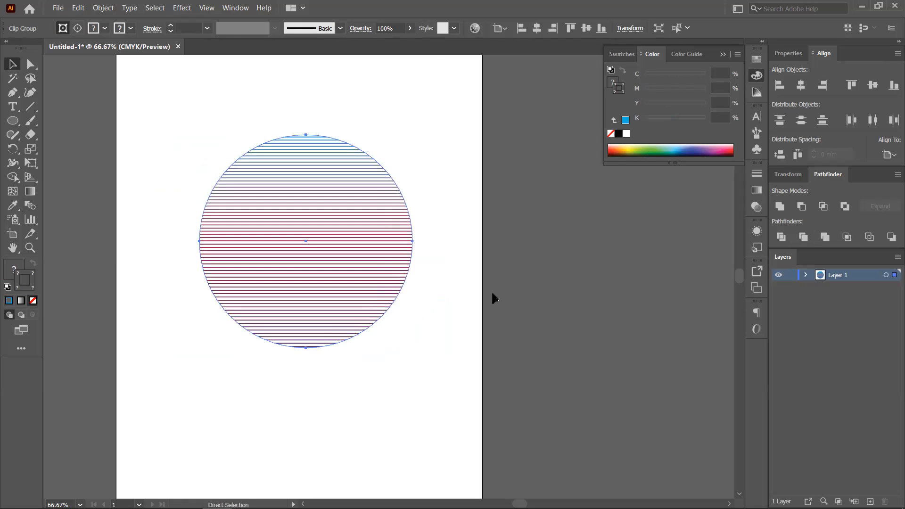
pyautogui.hotkey('ctrl', 'z')
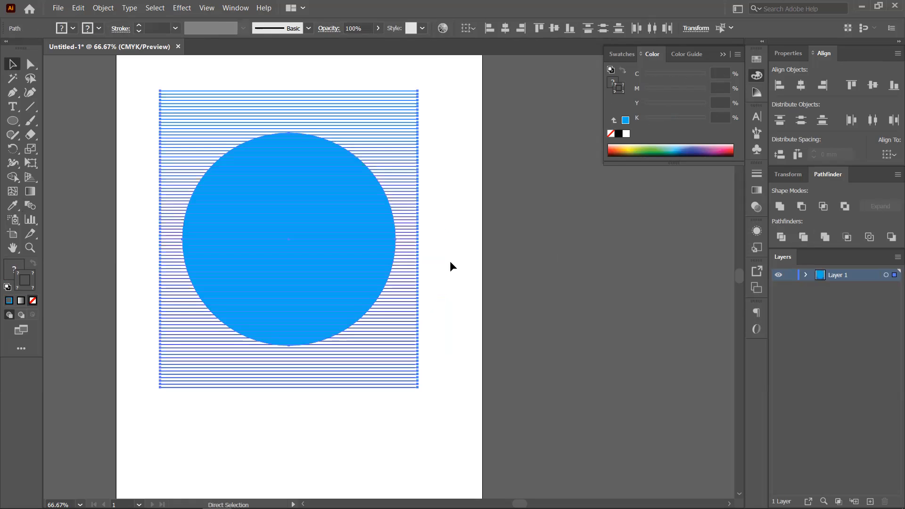
pyautogui.click(409, 161)
pyautogui.click(460, 228)
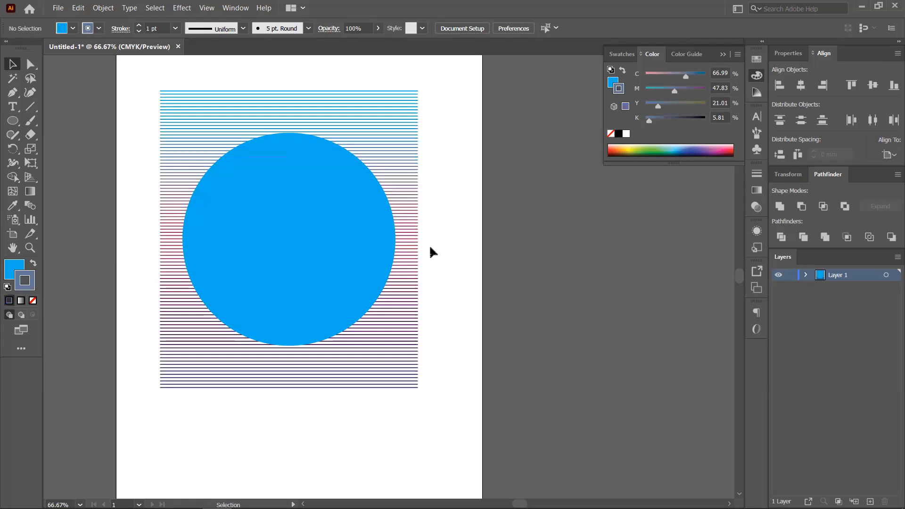
# - Move the colored lines and the blue circle together about 6 mm right and 2 mm down
pyautogui.moveTo(135, 74); pyautogui.dragTo(347, 361)
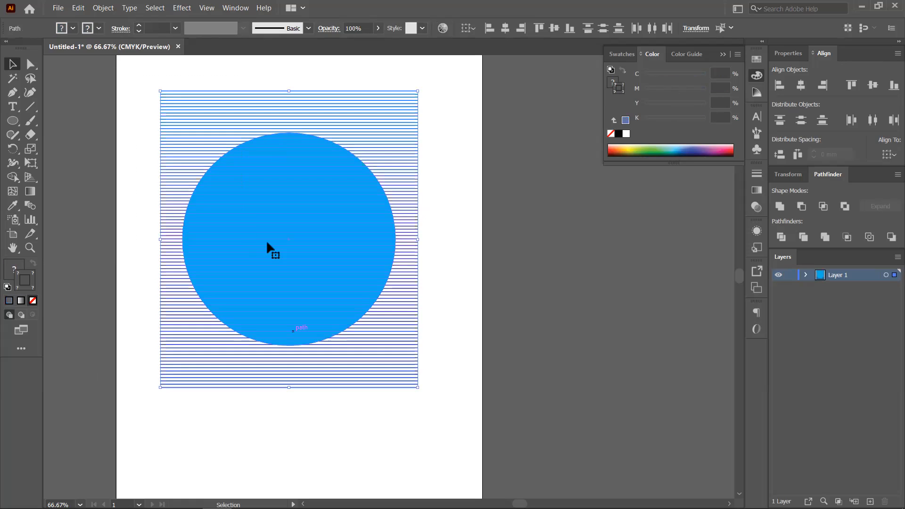
pyautogui.moveTo(289, 239); pyautogui.dragTo(285, 204)
pyautogui.moveTo(427, 269); pyautogui.dragTo(464, 258)
pyautogui.moveTo(267, 262); pyautogui.dragTo(282, 256)
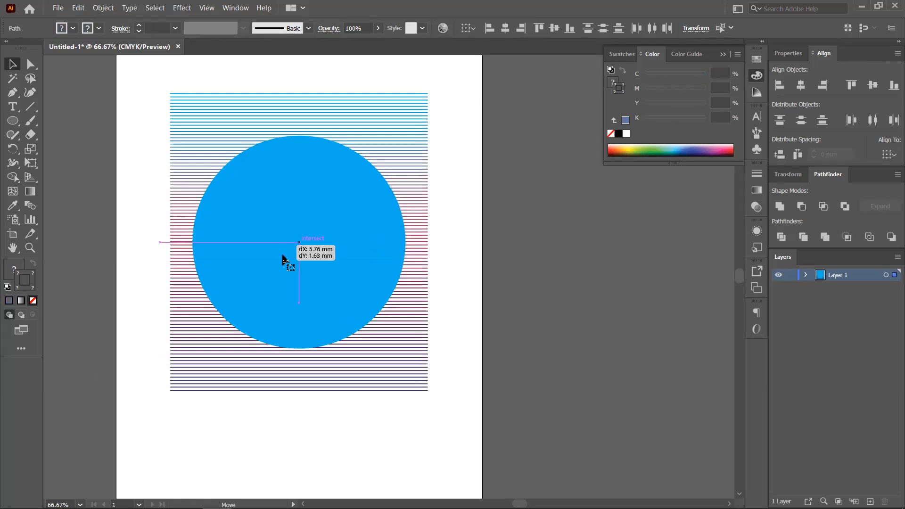
pyautogui.click(444, 125)
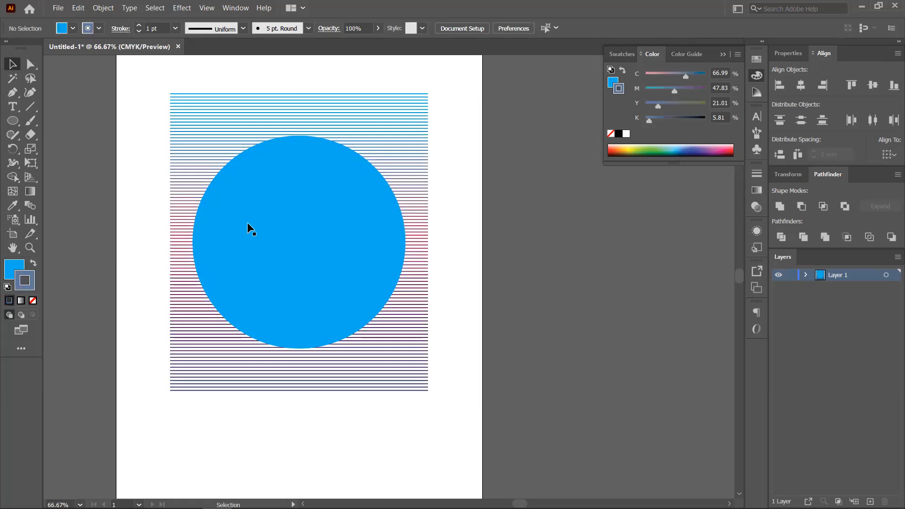
# - Delete the blue circle and shift one colored line downward, and undo both changes
pyautogui.moveTo(275, 245); pyautogui.dragTo(424, 253)
pyautogui.press('Delete')
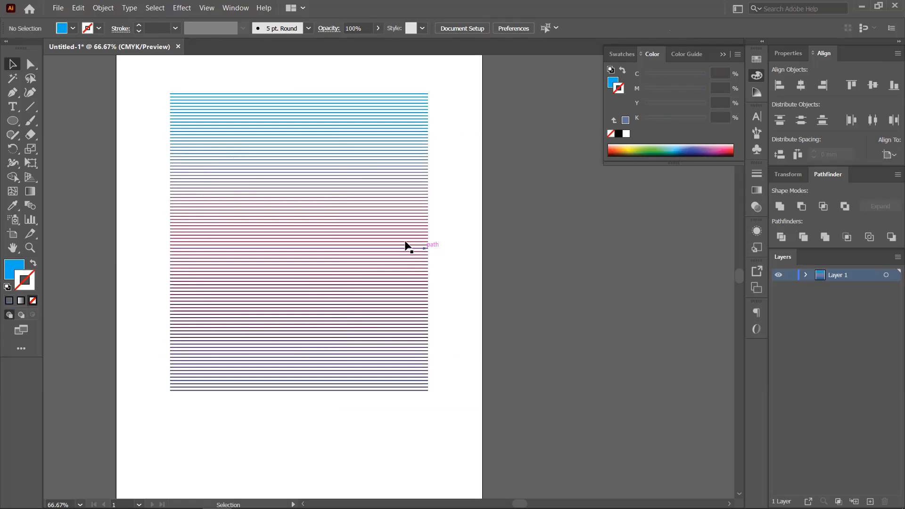
pyautogui.click(283, 244)
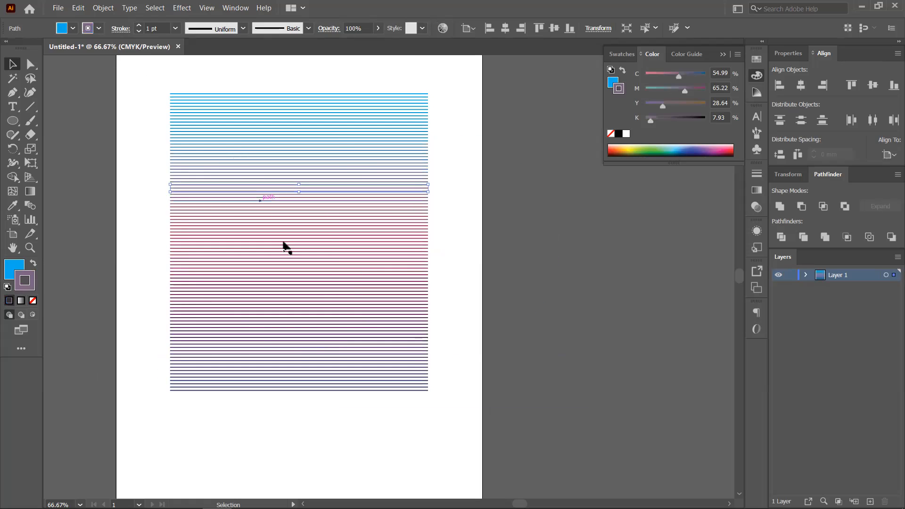
pyautogui.moveTo(265, 201); pyautogui.dragTo(281, 239)
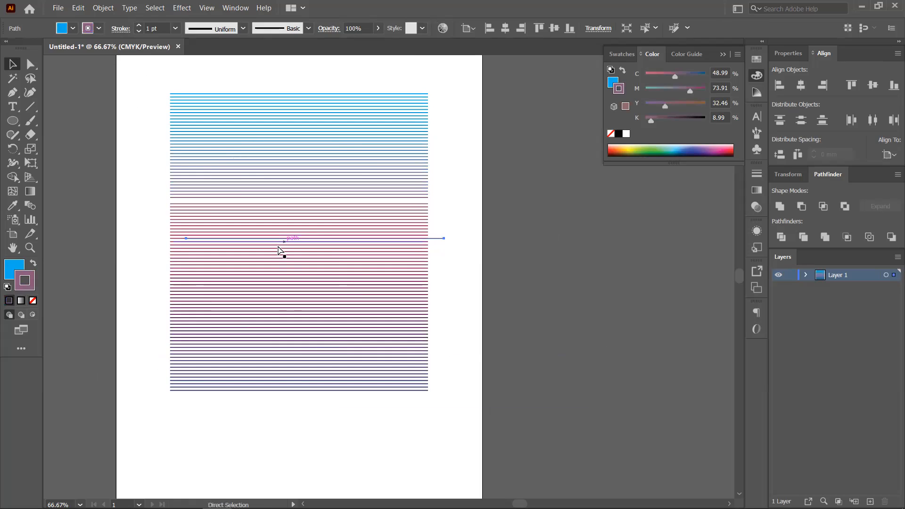
pyautogui.hotkey('ctrl', 'z')
pyautogui.hotkey('ctrl', 'shift', 'z')
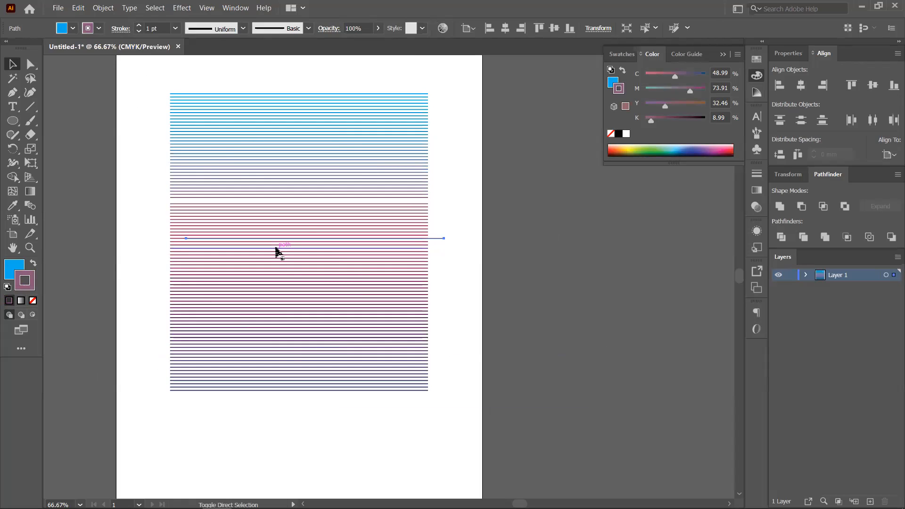
pyautogui.hotkey('ctrl', 'shift', 'z')
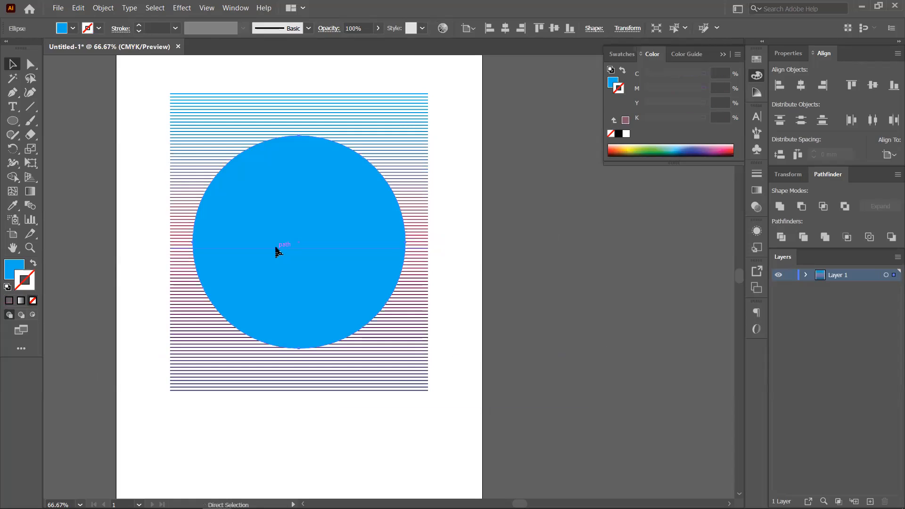
# - Try cropping the colored lines to the circle with the Crop pathfinder, and undo it
pyautogui.hotkey('ctrl', 'a')
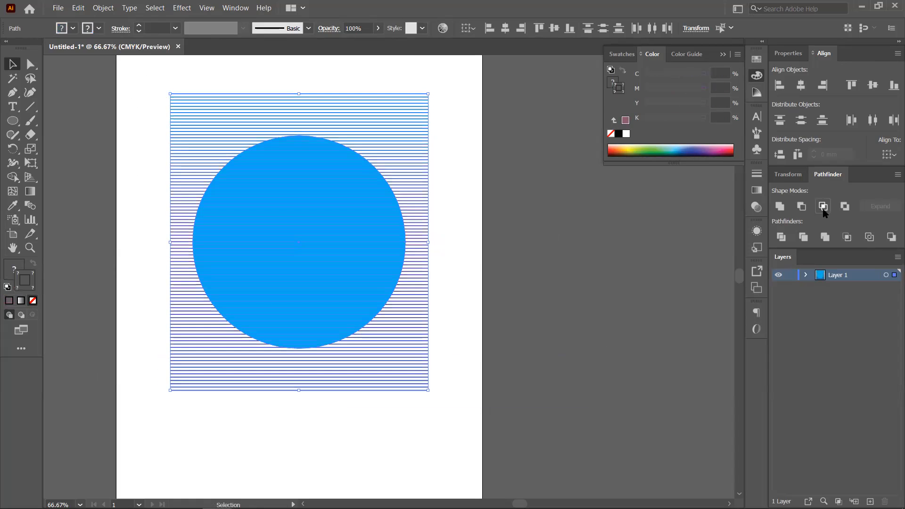
pyautogui.click(548, 277)
pyautogui.click(847, 237)
pyautogui.click(726, 250)
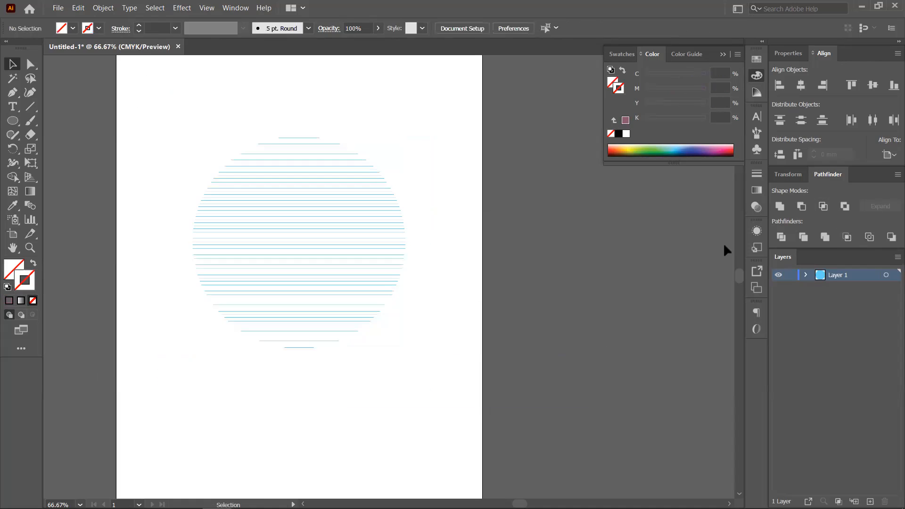
pyautogui.hotkey('ctrl', 'z')
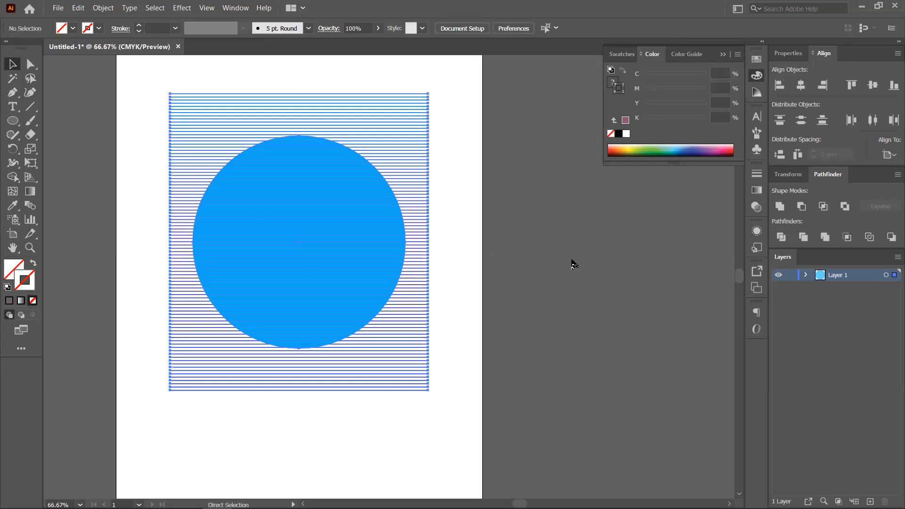
# - Move the blue circle off the colored lines past the artboard's right edge and delete it
pyautogui.click(431, 304)
pyautogui.moveTo(376, 262); pyautogui.dragTo(401, 280)
pyautogui.moveTo(330, 264); pyautogui.dragTo(476, 250)
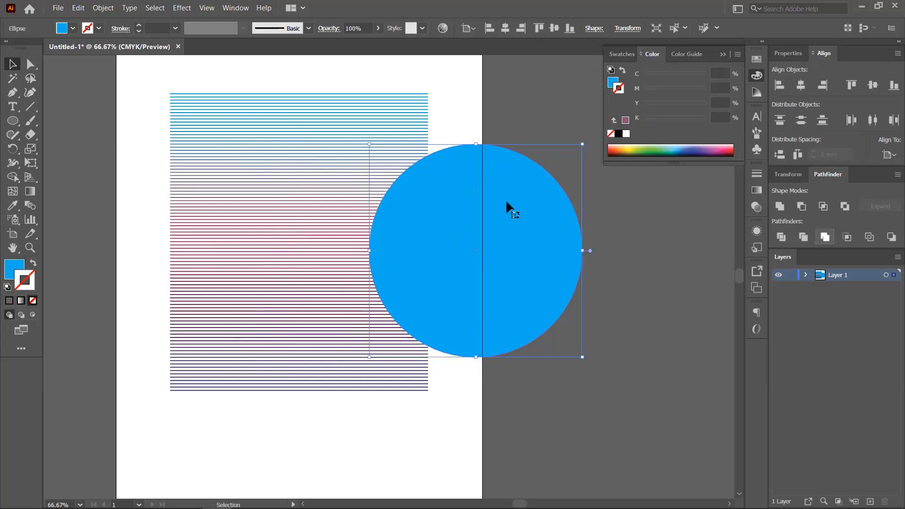
pyautogui.press('Delete')
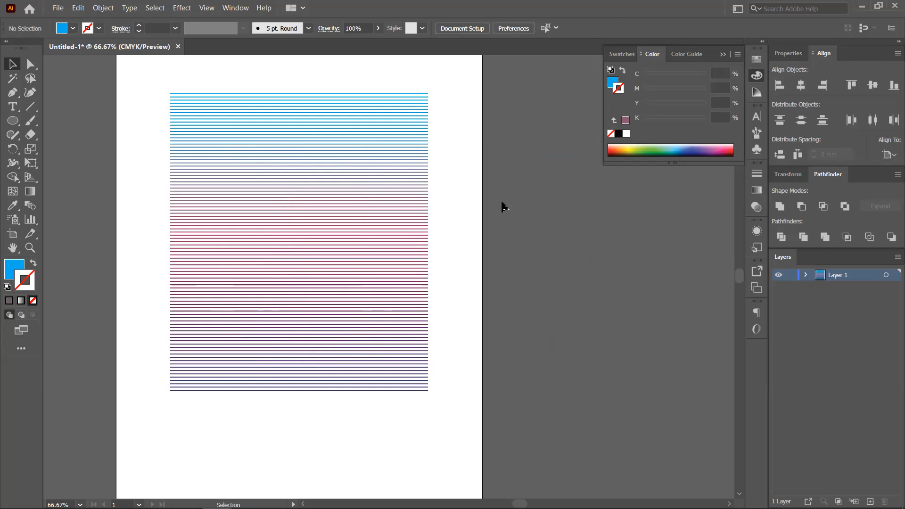
pyautogui.moveTo(503, 203); pyautogui.dragTo(410, 211)
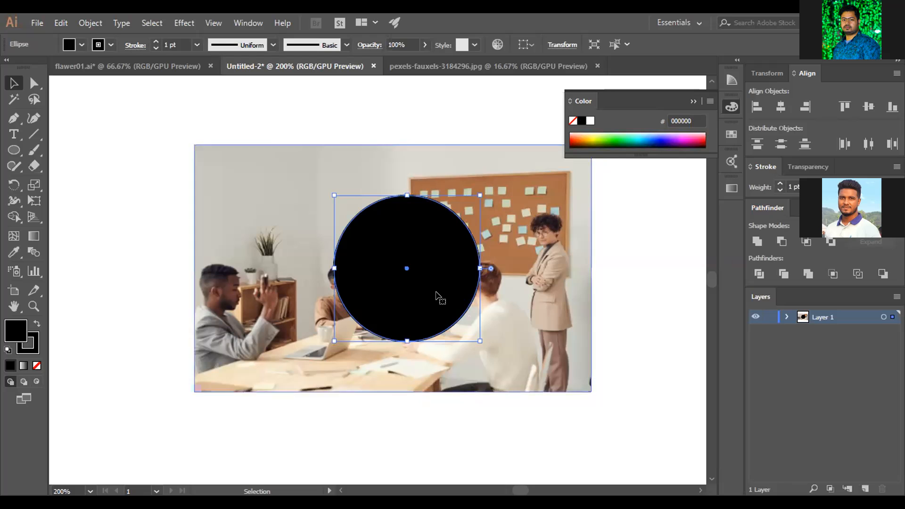
# - Nudge the meeting-room photo slightly down and clip it to the black circle with a clipping mask
pyautogui.click(503, 228)
pyautogui.click(462, 253)
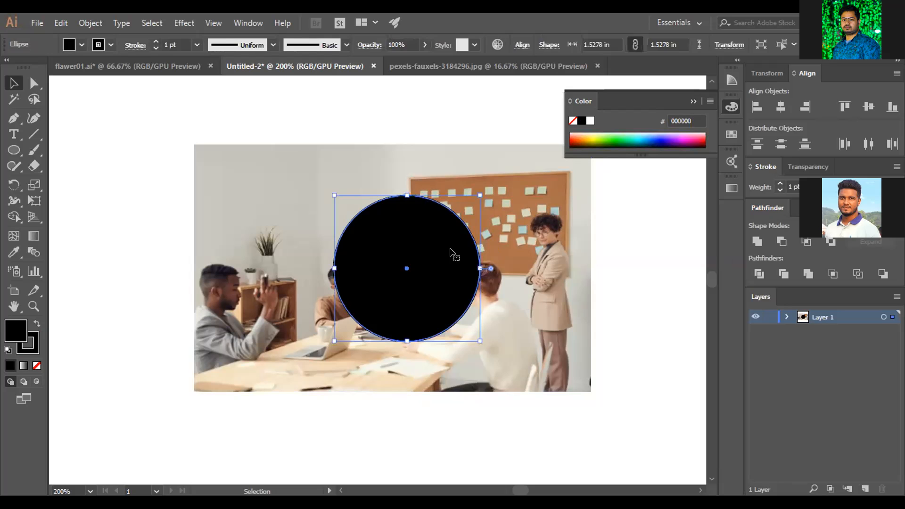
pyautogui.moveTo(524, 230)
pyautogui.mouseDown()
pyautogui.moveTo(465, 248)
pyautogui.moveTo(528, 241)
pyautogui.mouseUp()
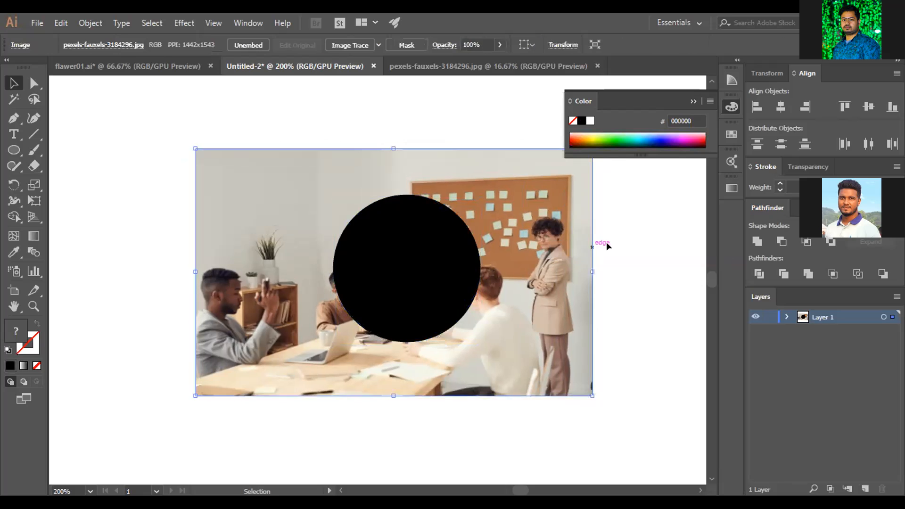
pyautogui.keyDown('shift'); pyautogui.click(432, 262); pyautogui.keyUp('shift')
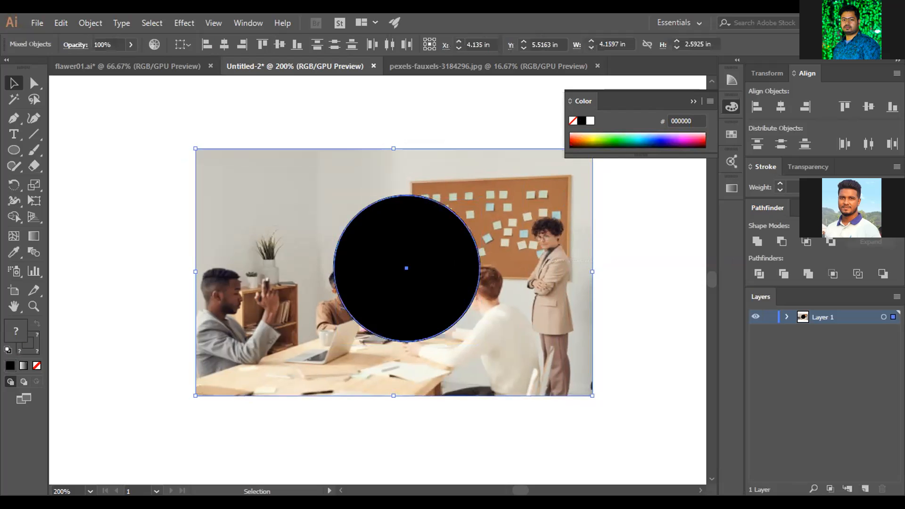
pyautogui.rightClick(457, 259)
pyautogui.click(521, 355)
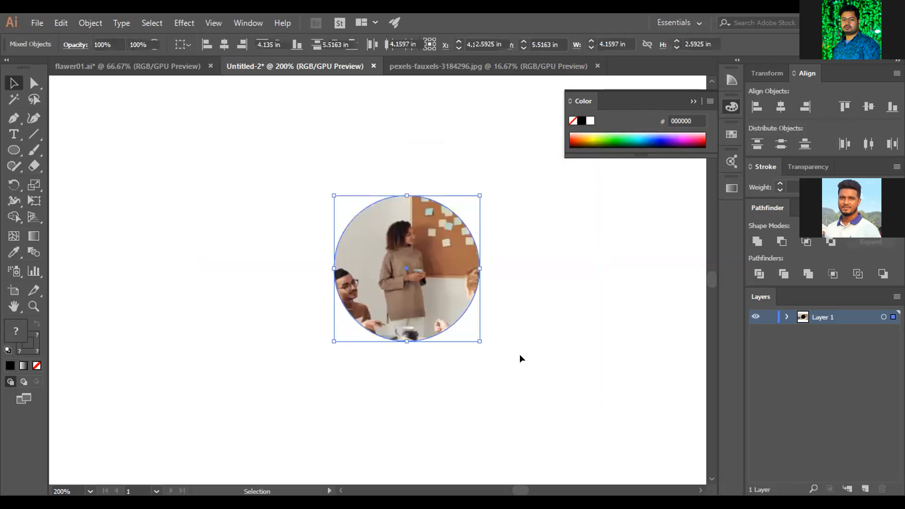
pyautogui.moveTo(428, 274); pyautogui.dragTo(428, 275)
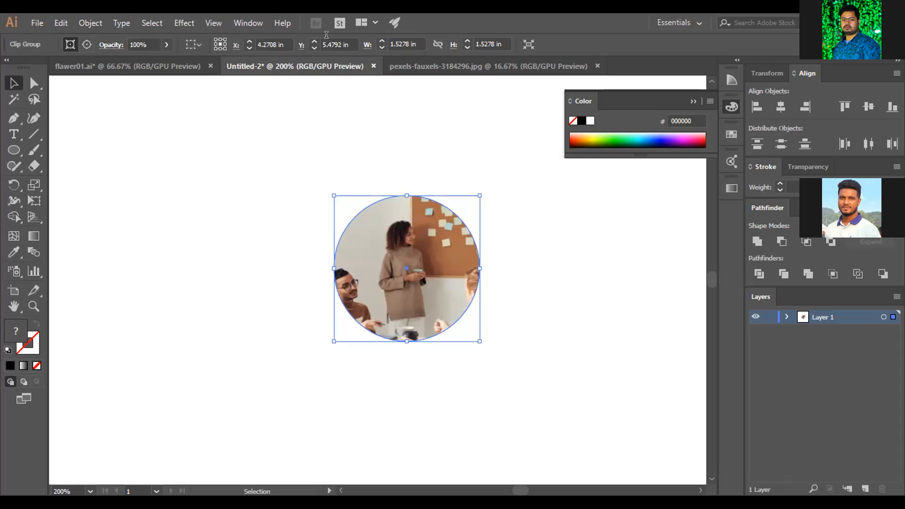
# - Switch to the flawer01.ai flyer document and bring the top of the flyer into view
pyautogui.hotkey('ctrl', 'shift', 'Tab')
pyautogui.scroll(4, 690, 288)
pyautogui.scroll(-1, 683, 281)
pyautogui.scroll(-1, 681, 279)
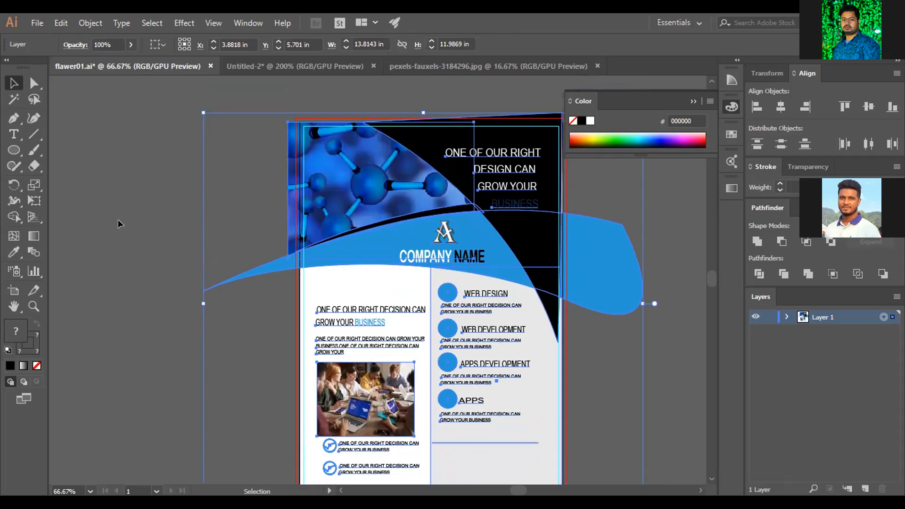
# - Draw a brown rectangle covering the whole flyer artboard, and undo it
pyautogui.moveTo(13, 150); pyautogui.dragTo(59, 150)
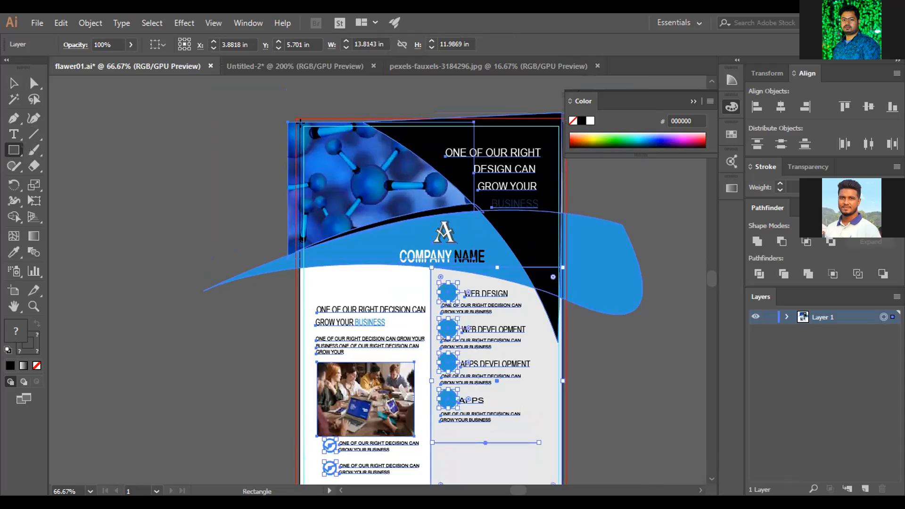
pyautogui.moveTo(303, 126); pyautogui.dragTo(307, 139)
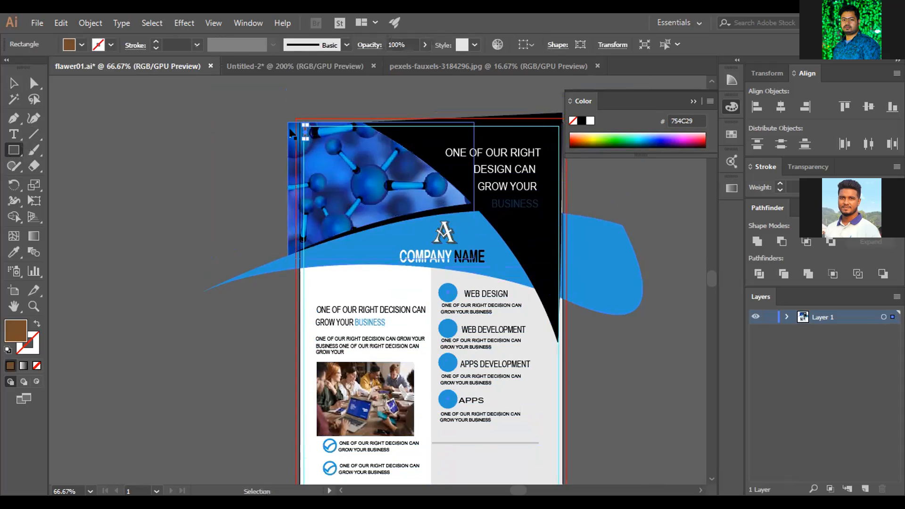
pyautogui.hotkey('ctrl', 'a')
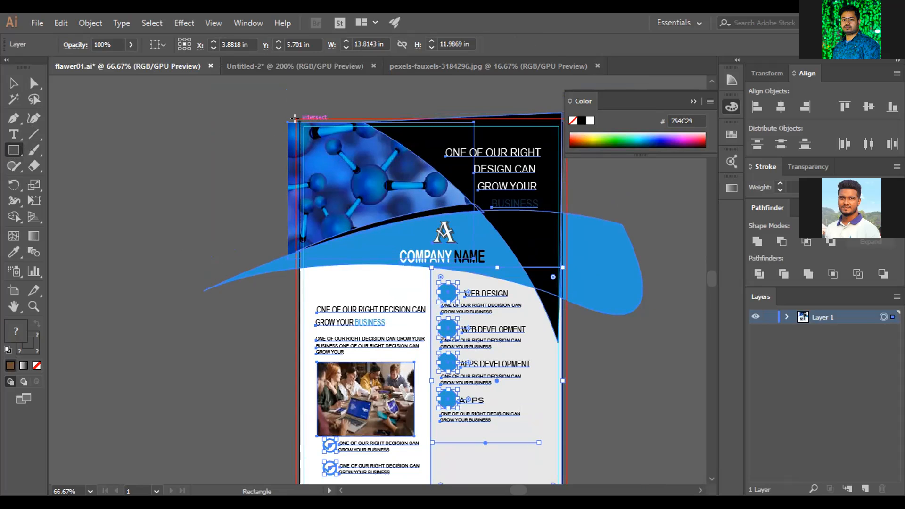
pyautogui.moveTo(294, 118); pyautogui.dragTo(559, 431)
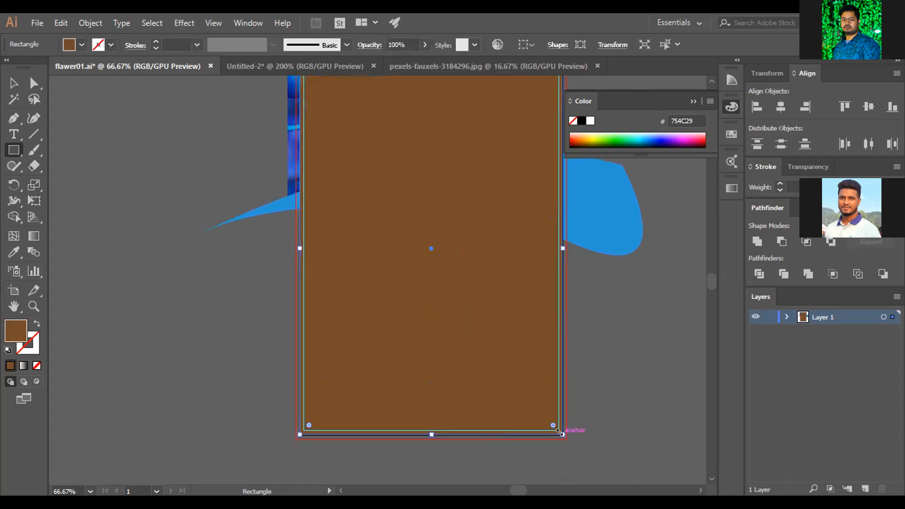
pyautogui.scroll(2, 594, 393)
pyautogui.scroll(2, 593, 392)
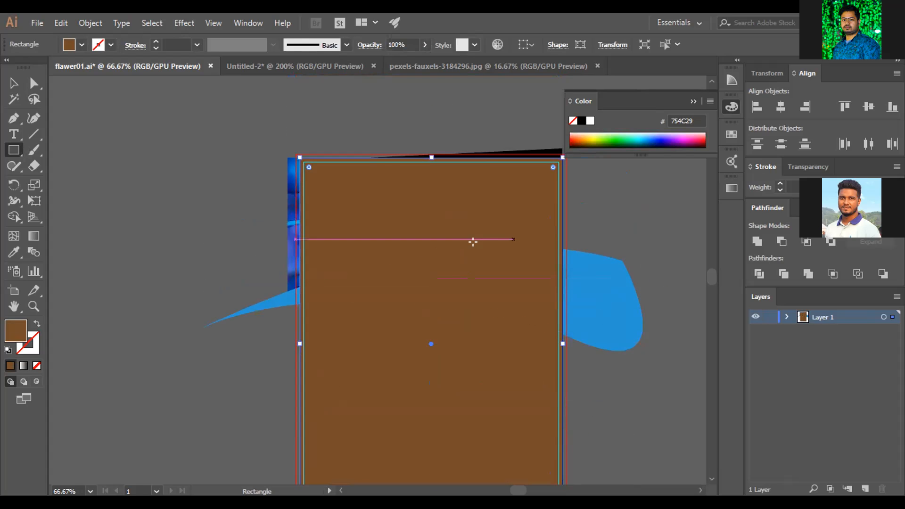
pyautogui.hotkey('ctrl', 'z')
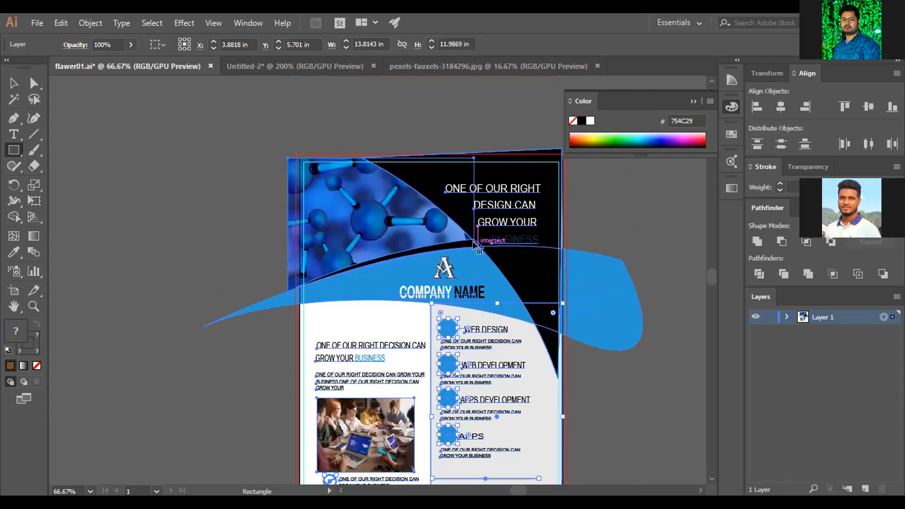
# - Undo the recent edits to the flyer until the brown rectangle is removed from the artboard
pyautogui.hotkey('ctrl', 'z')
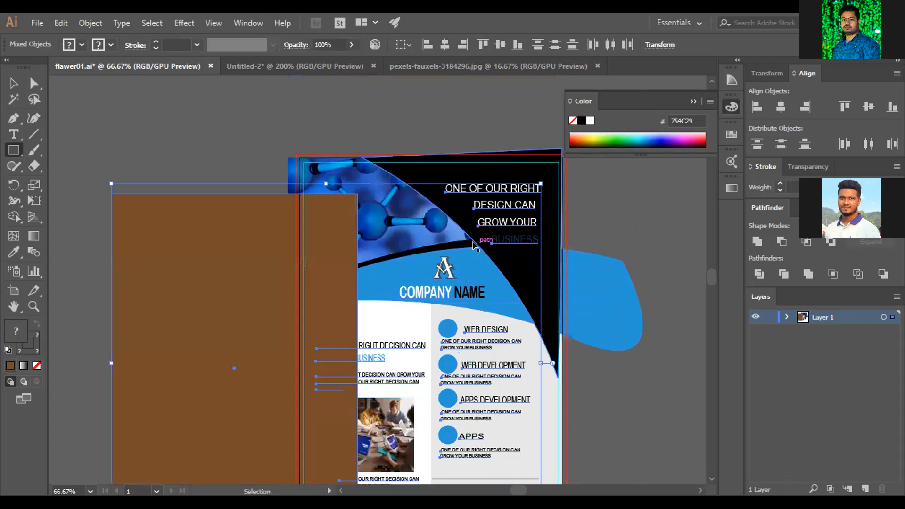
pyautogui.hotkey('ctrl', 'z')
pyautogui.hotkey('ctrl', 'z')
pyautogui.hotkey('ctrl', 'z')
pyautogui.hotkey('ctrl', 'z')
pyautogui.hotkey('ctrl', 'z')
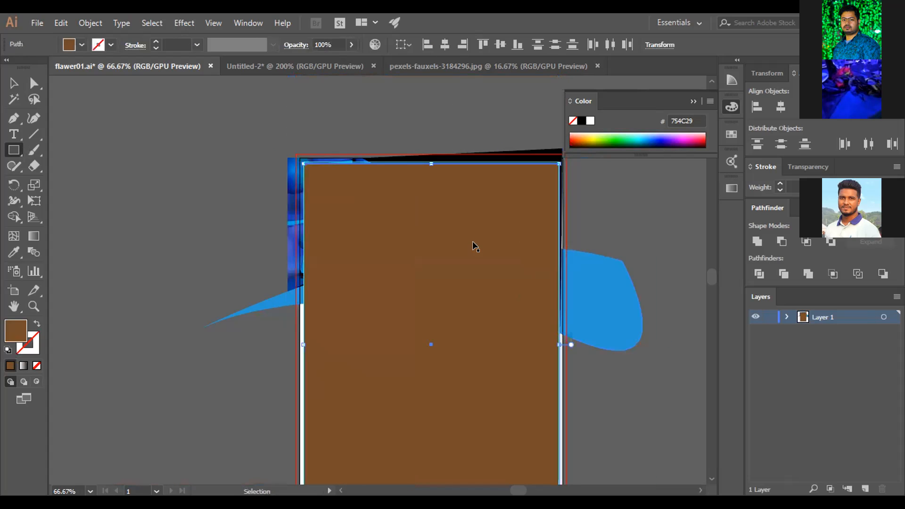
pyautogui.hotkey('ctrl', 'z')
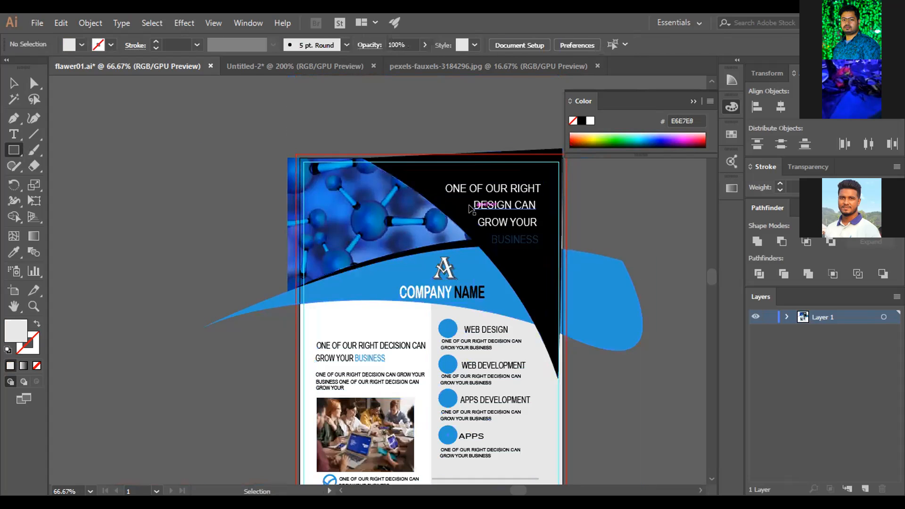
# - Draw a light grey E6E7E8 rectangle covering the whole flyer artboard and select it together with artwork beneath it
pyautogui.scroll(-5, 501, 223)
pyautogui.scroll(5, 498, 223)
pyautogui.scroll(-2, 495, 224)
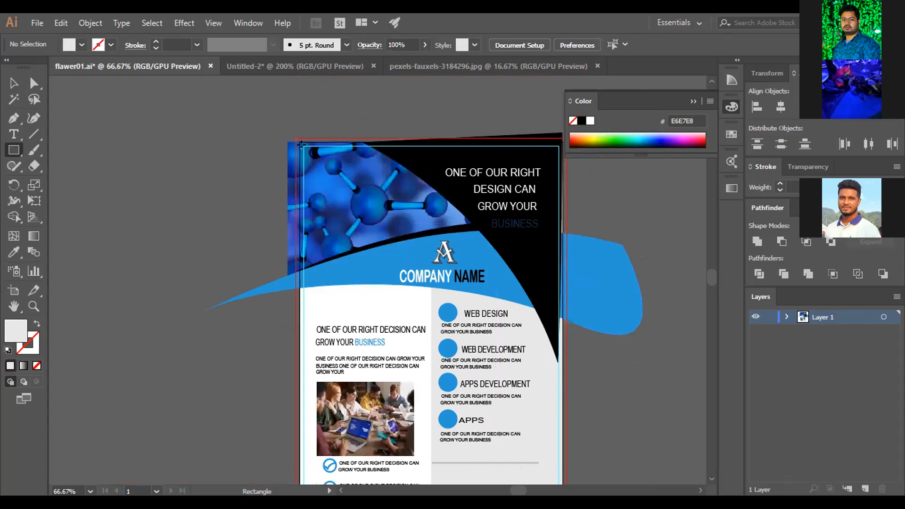
pyautogui.moveTo(296, 138); pyautogui.dragTo(561, 427)
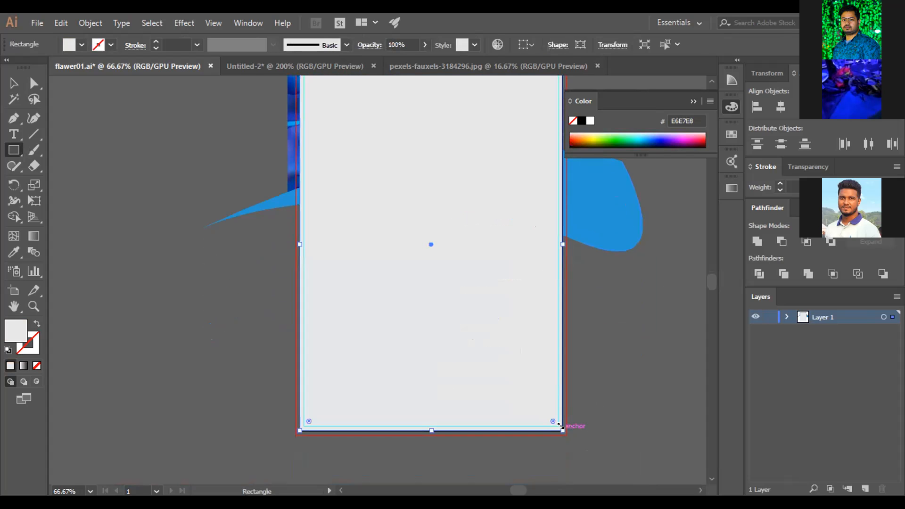
pyautogui.press('v')
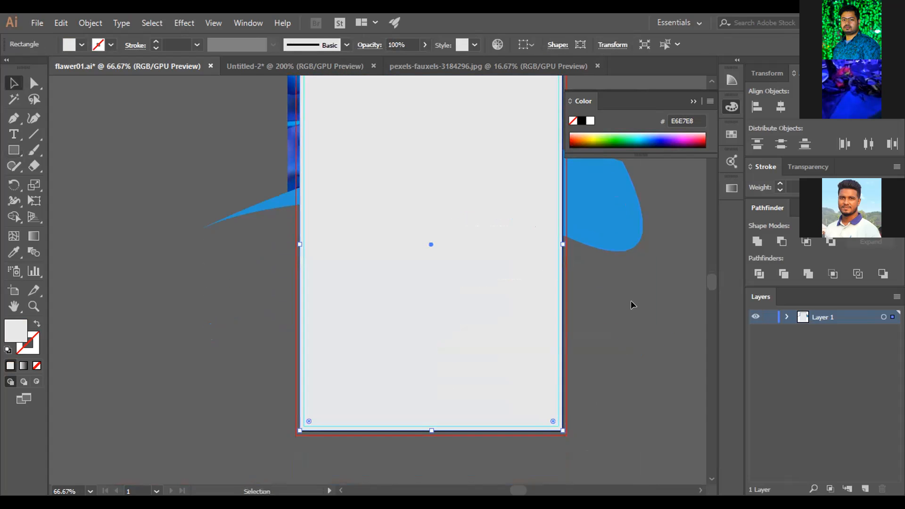
pyautogui.moveTo(490, 323); pyautogui.dragTo(490, 324)
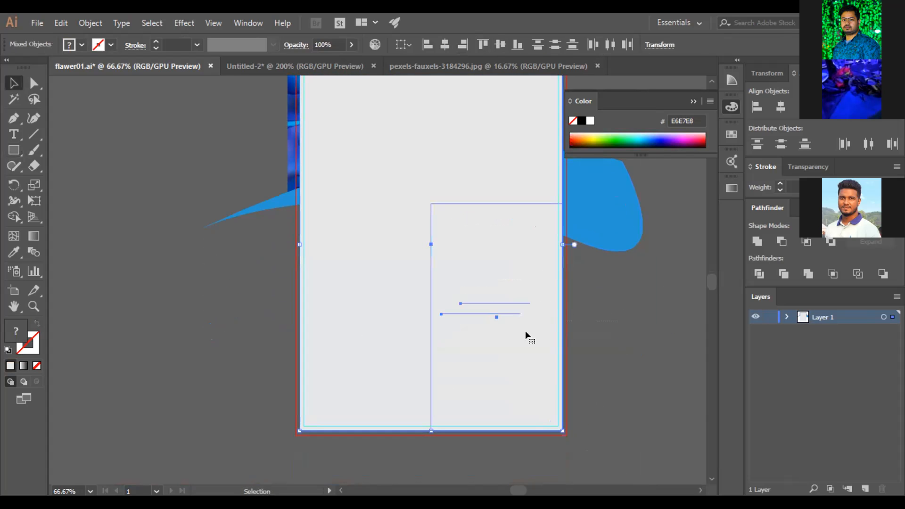